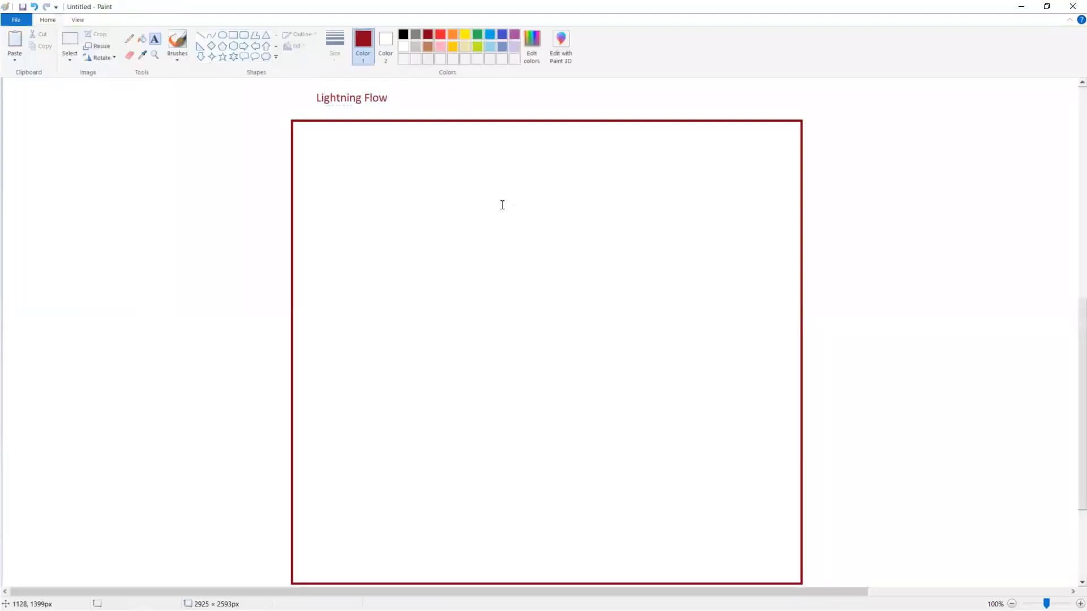
Step: Add the 'Account Name :' label at the top-left of the form frame
left_click(244, 34)
left_click(154, 38)
left_click(309, 136)
type("Account Name :")
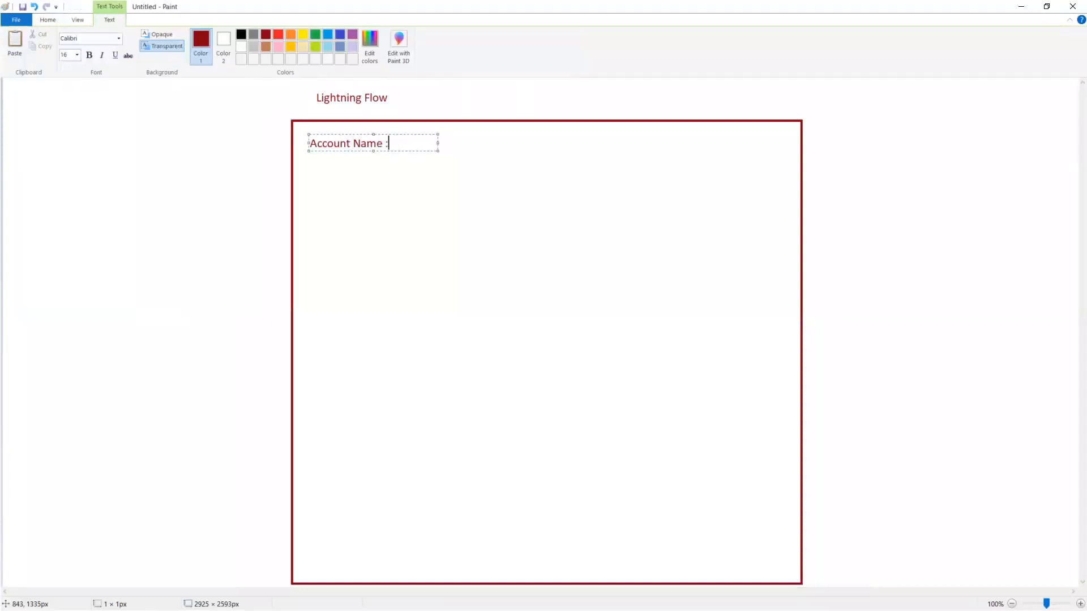
left_click(187, 226)
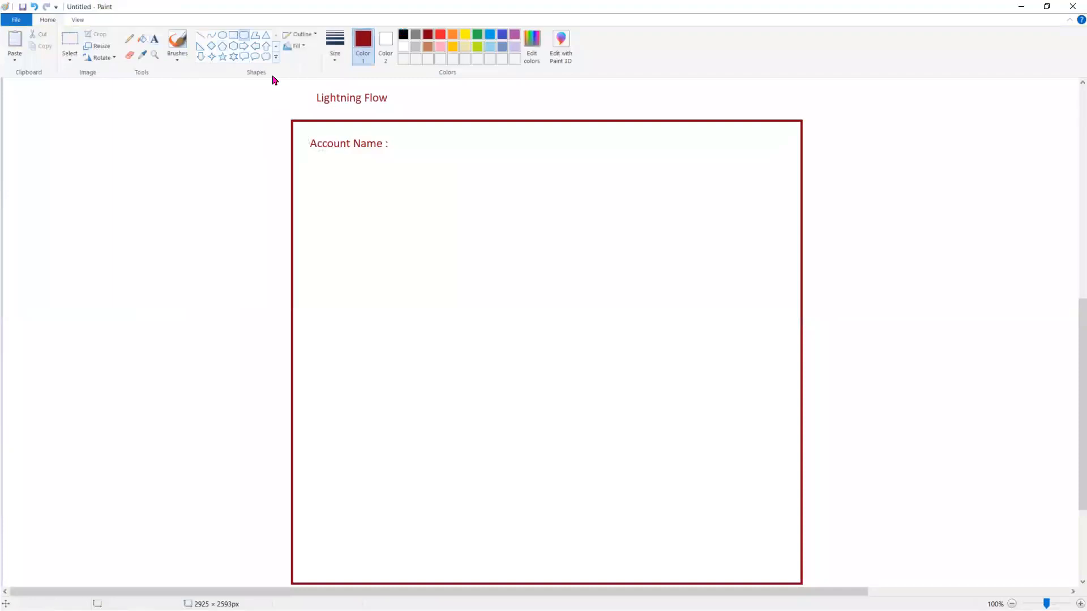
Step: Draw a black rounded input box beneath Account Name, then restore dark red for text
left_click_drag(314, 154, 716, 182)
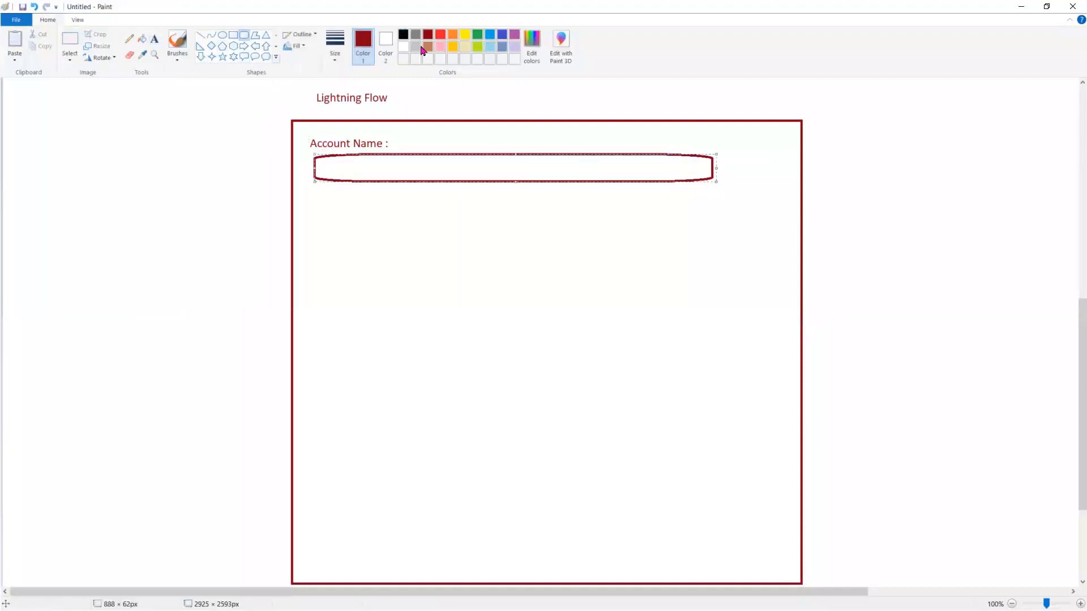
left_click(403, 34)
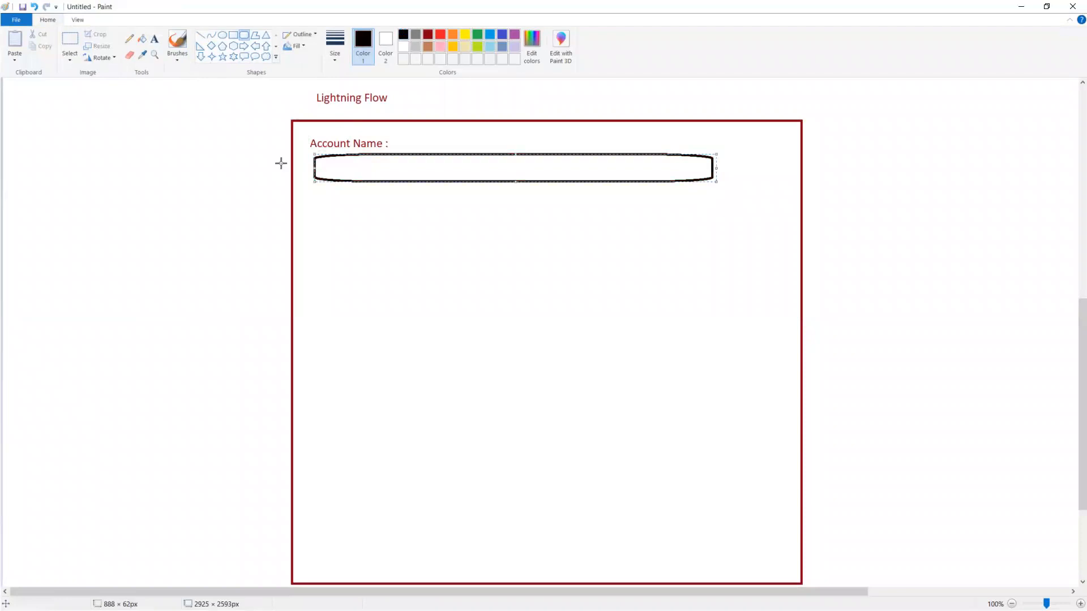
left_click(155, 38)
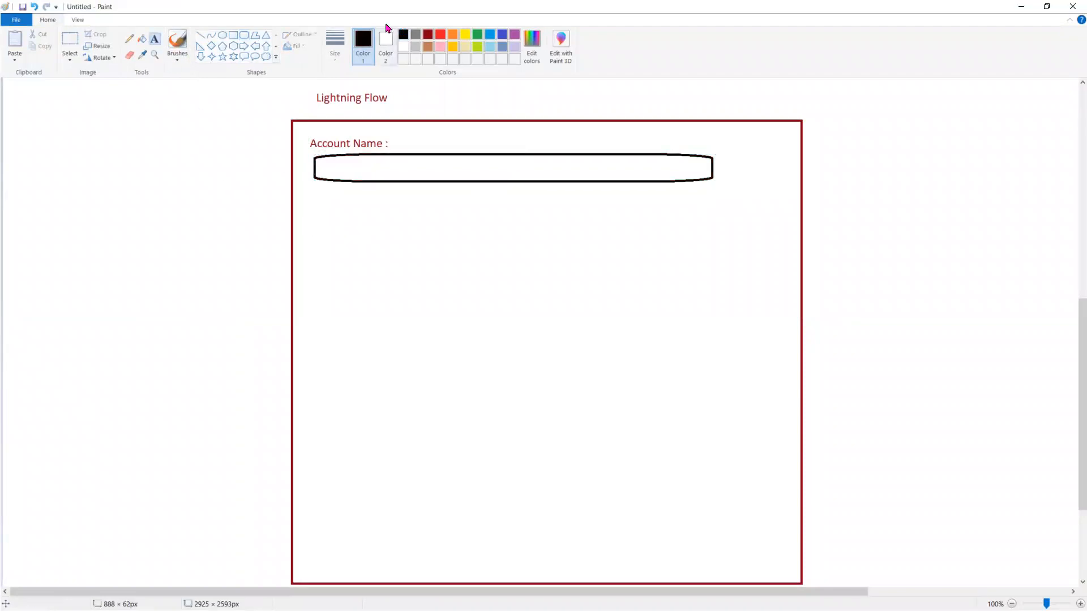
left_click(428, 35)
left_click(311, 205)
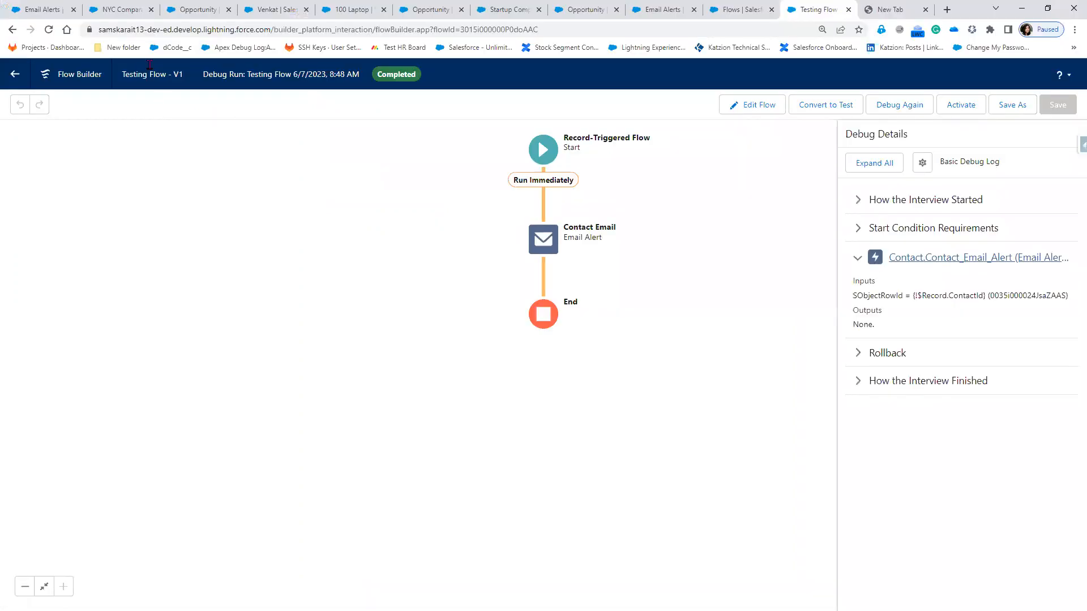
left_click(119, 11)
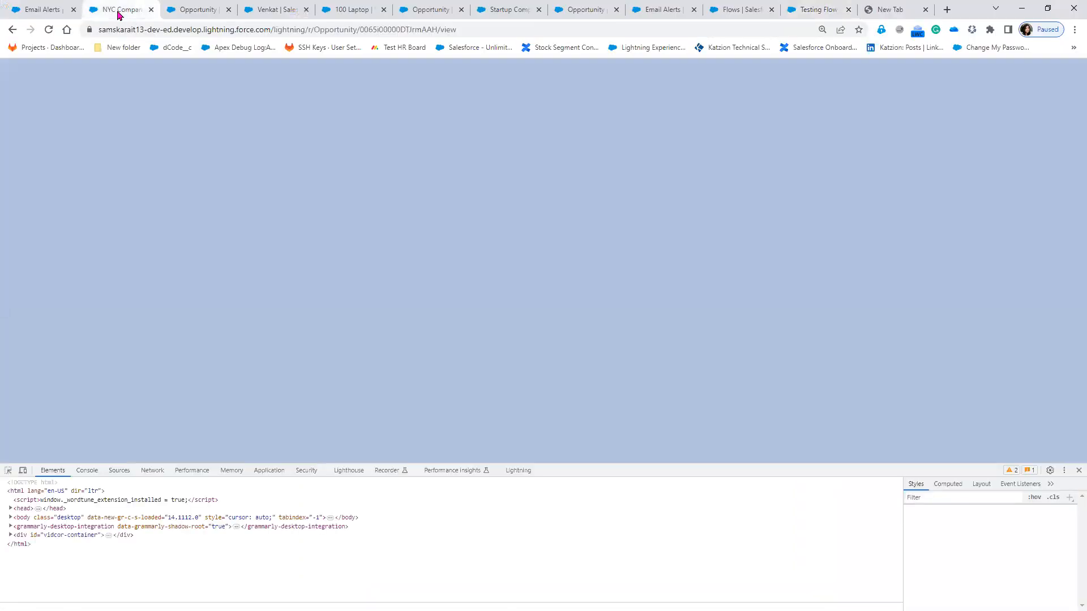
left_click(1077, 471)
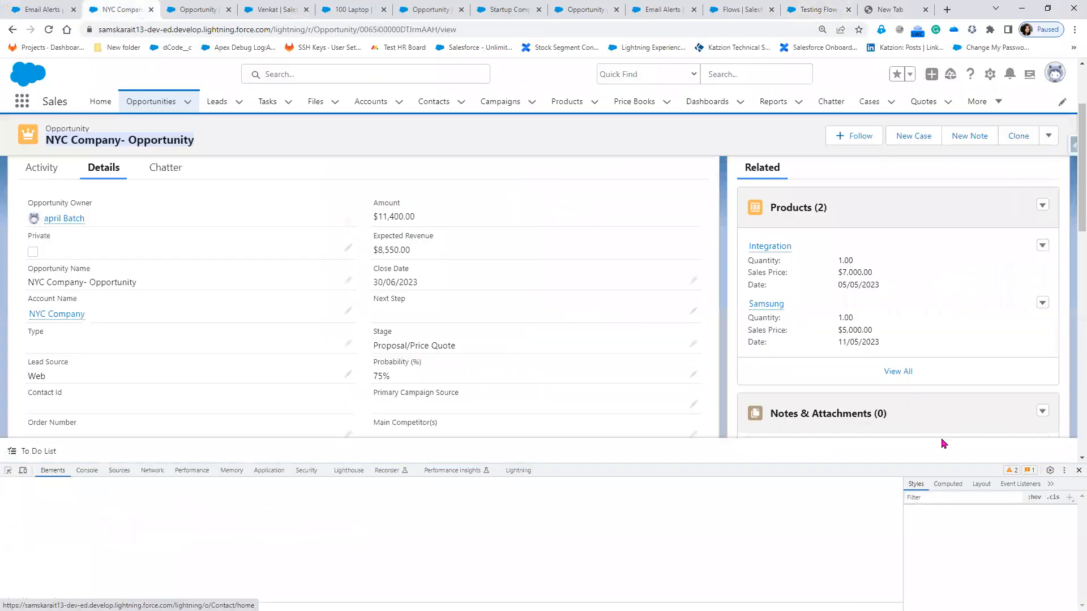
left_click(65, 315)
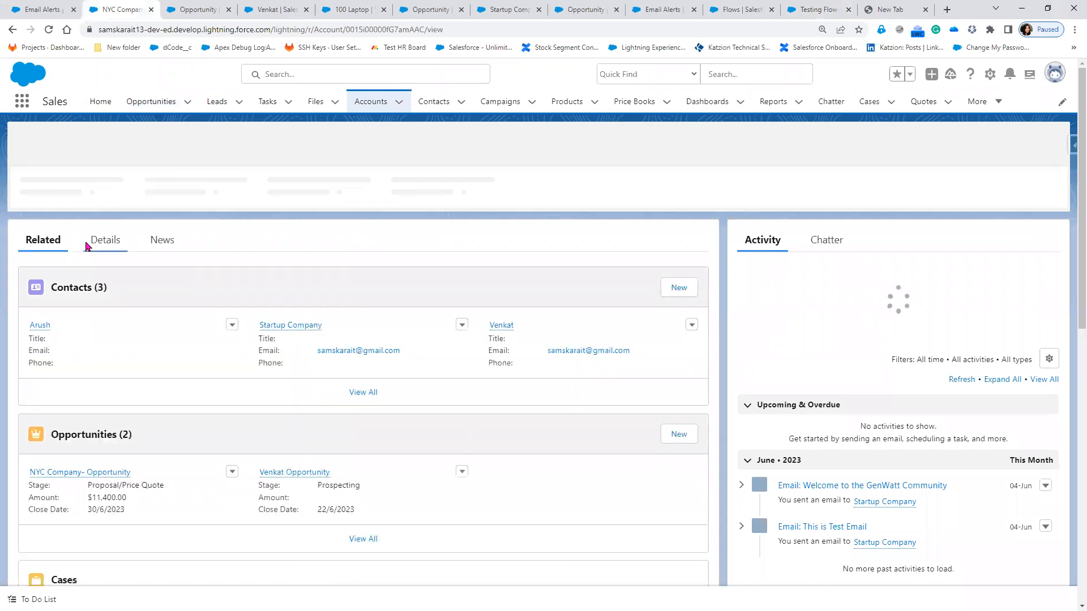
left_click(101, 247)
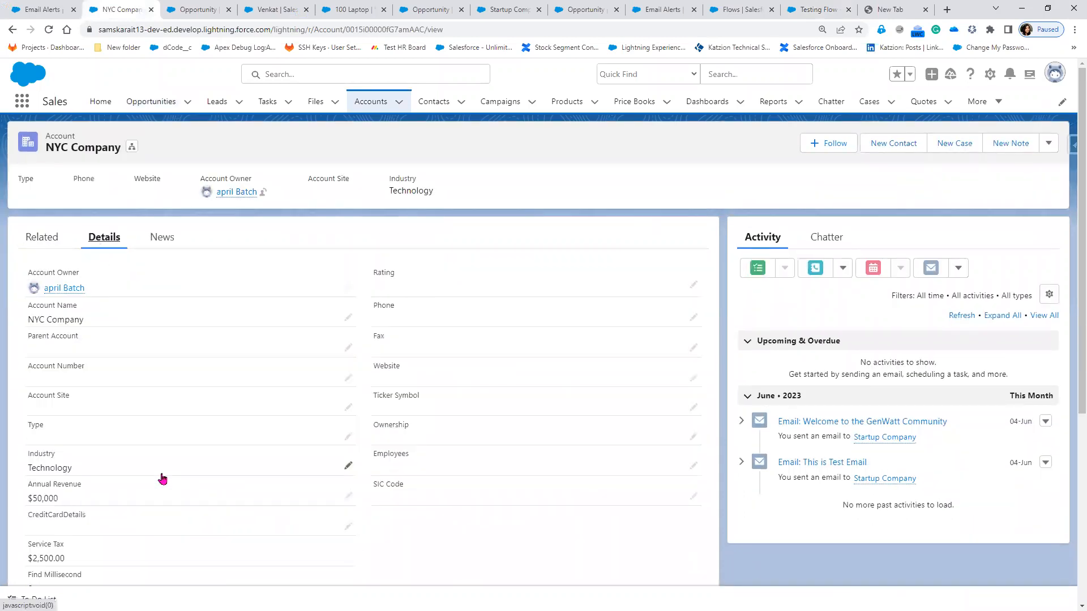
scroll(163, 480, "down", 4)
left_click_drag(24, 378, 326, 477)
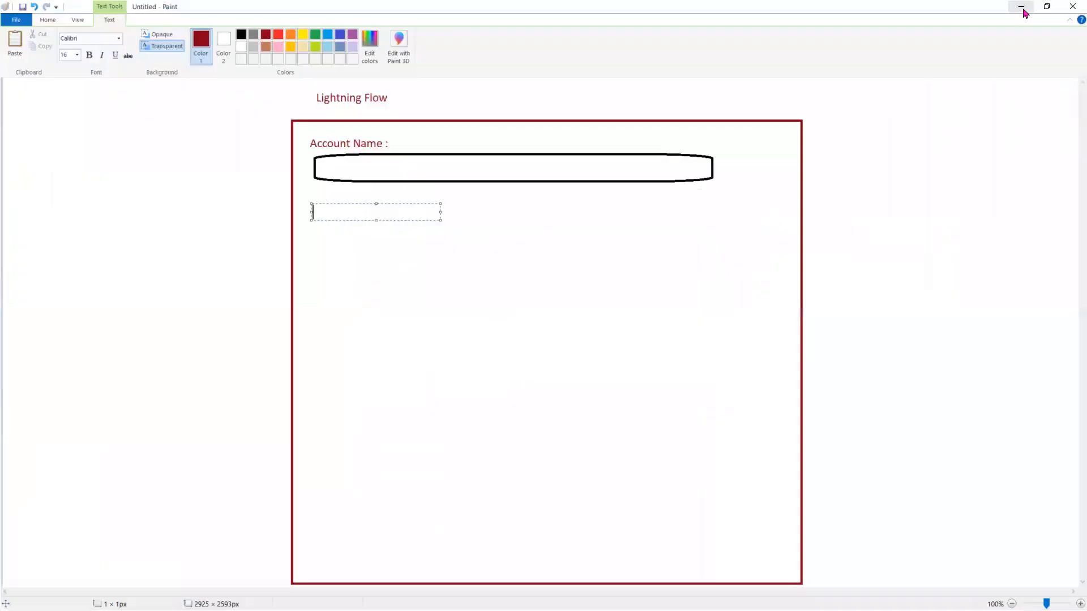
left_click(1022, 8)
Step: Type the Bill Address heading with City and Country labels beneath it
type("Bill")
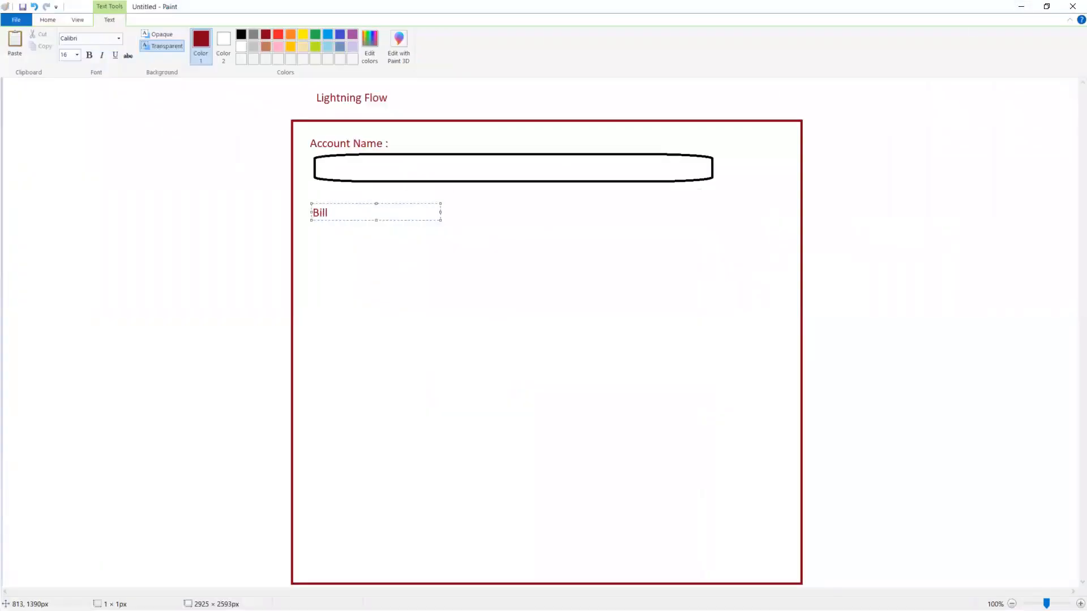
type(" Address")
key("Return")
key("Return")
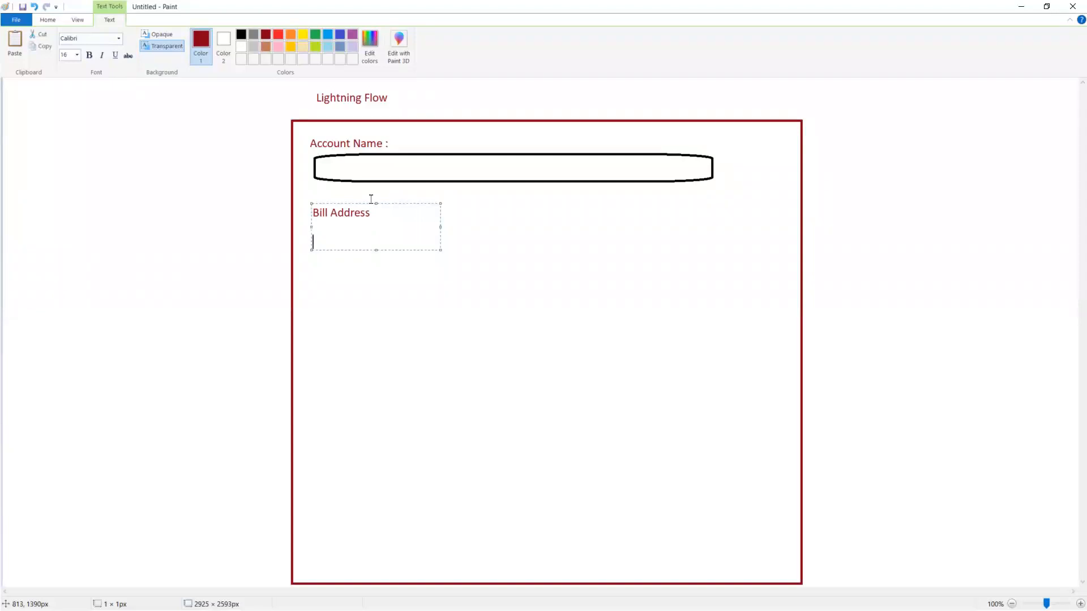
type("S")
type("ity")
key("Return")
key("Return")
type("Country")
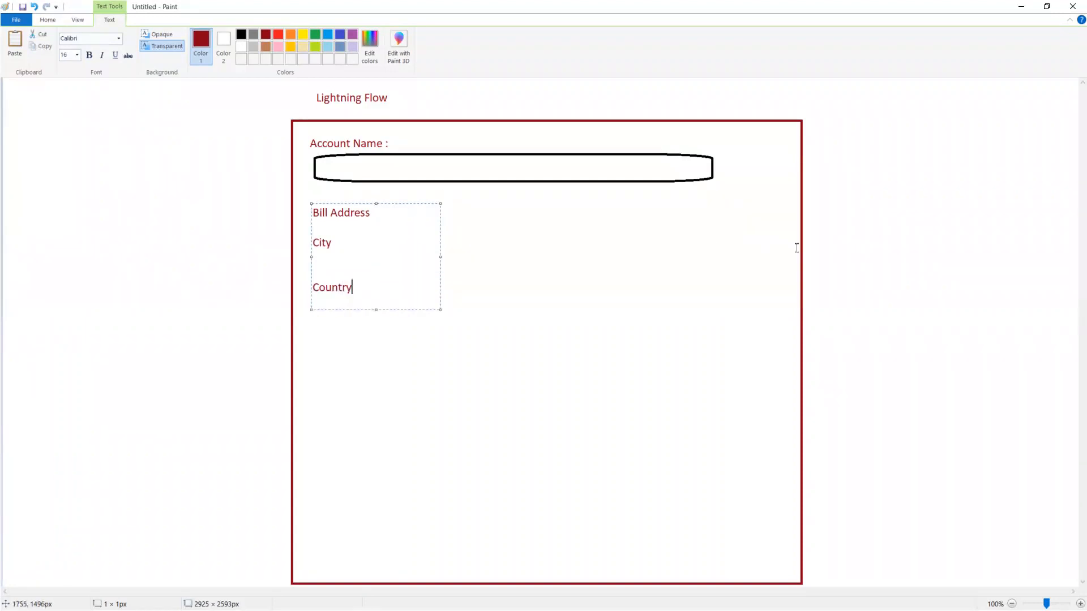
left_click(545, 238)
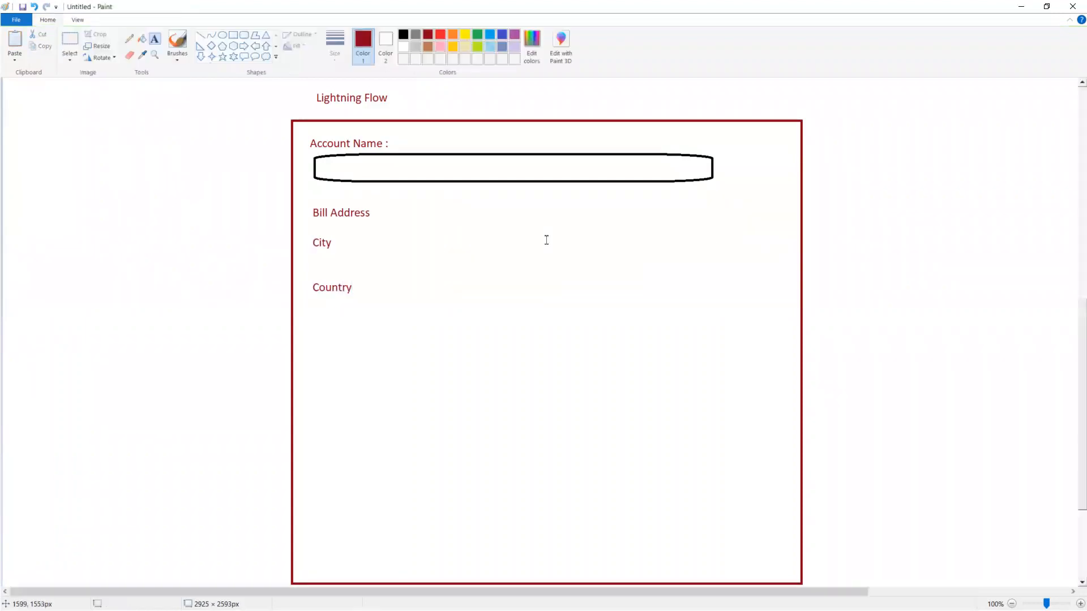
Step: Add State and PIN/Zip Code labels in a column beside City and Country
left_click(522, 232)
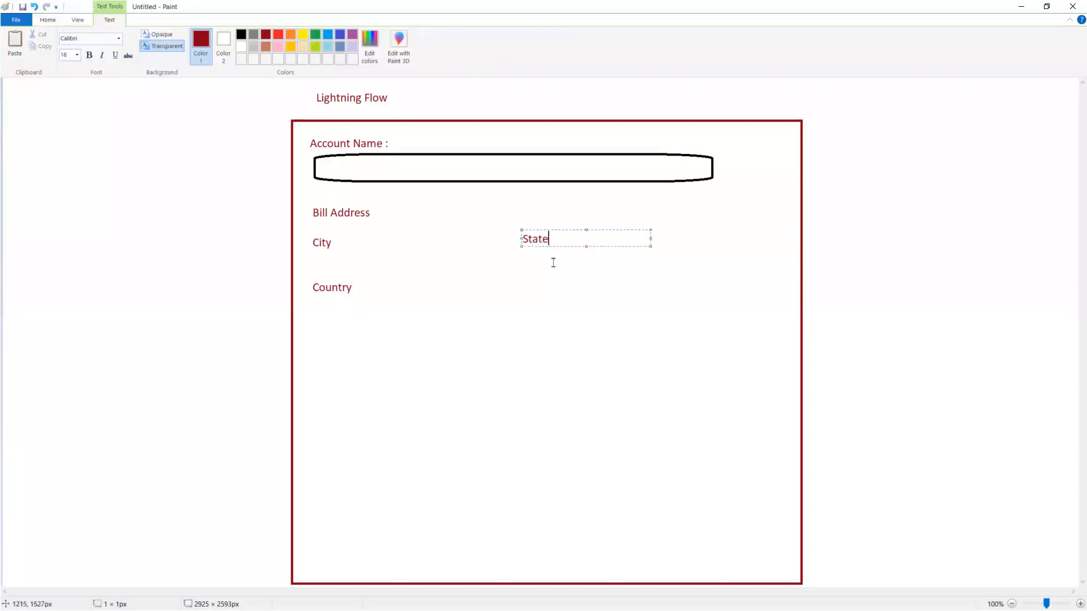
key("BackSpace")
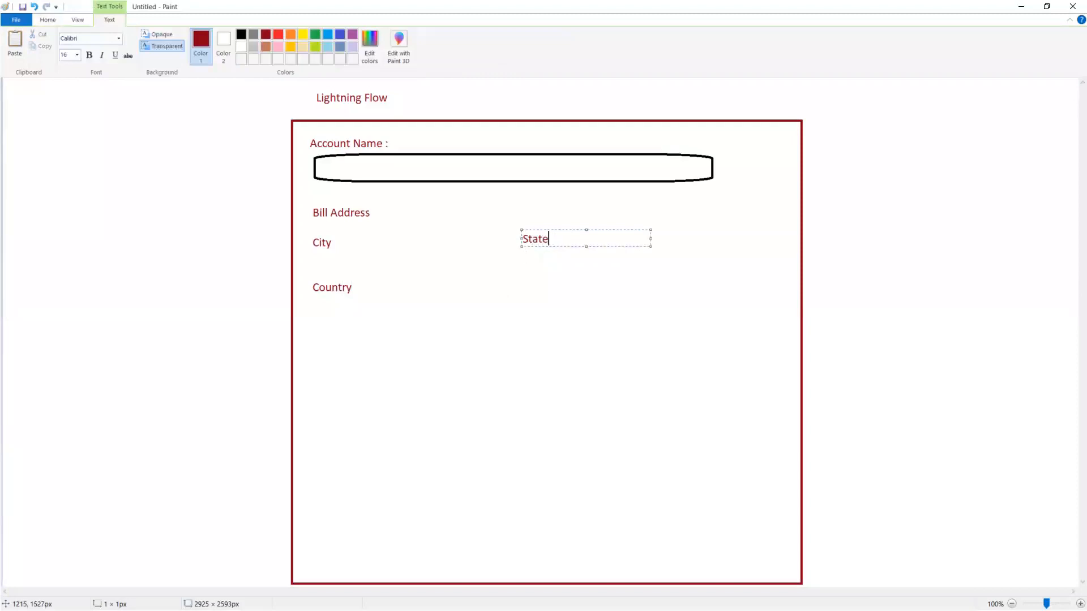
left_click(521, 281)
left_click(521, 281)
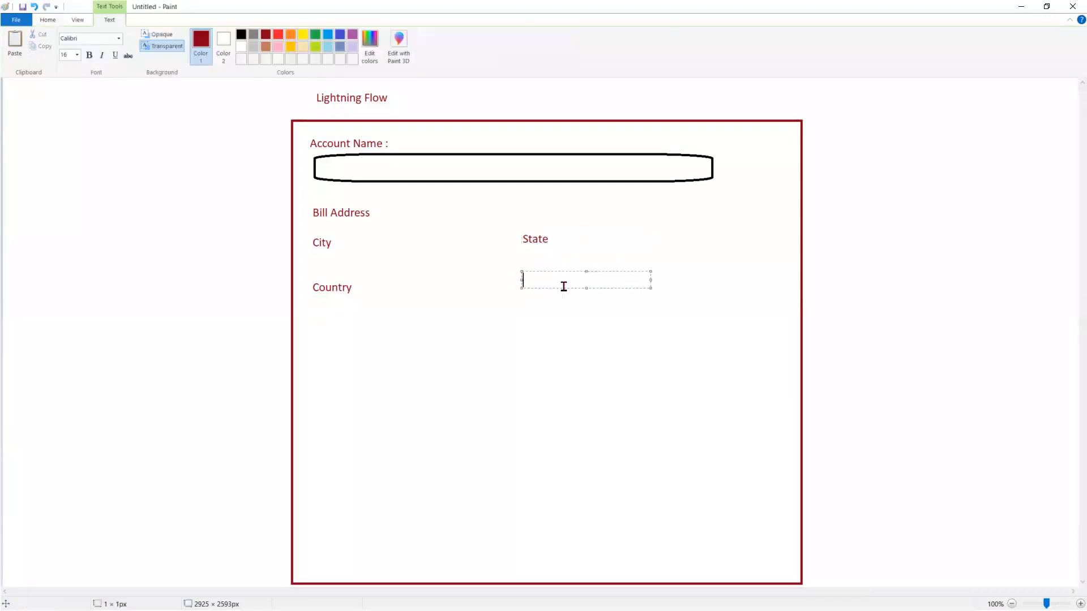
type("PIN/Zip Code")
left_click(468, 383)
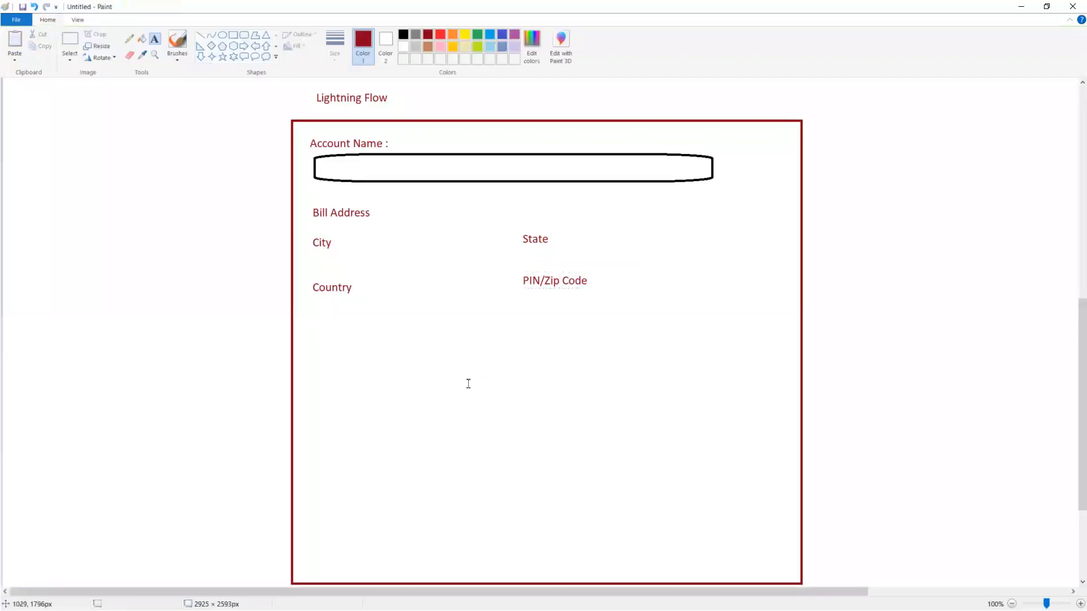
Step: Add a Shipping Address heading below the billing section
left_click(311, 352)
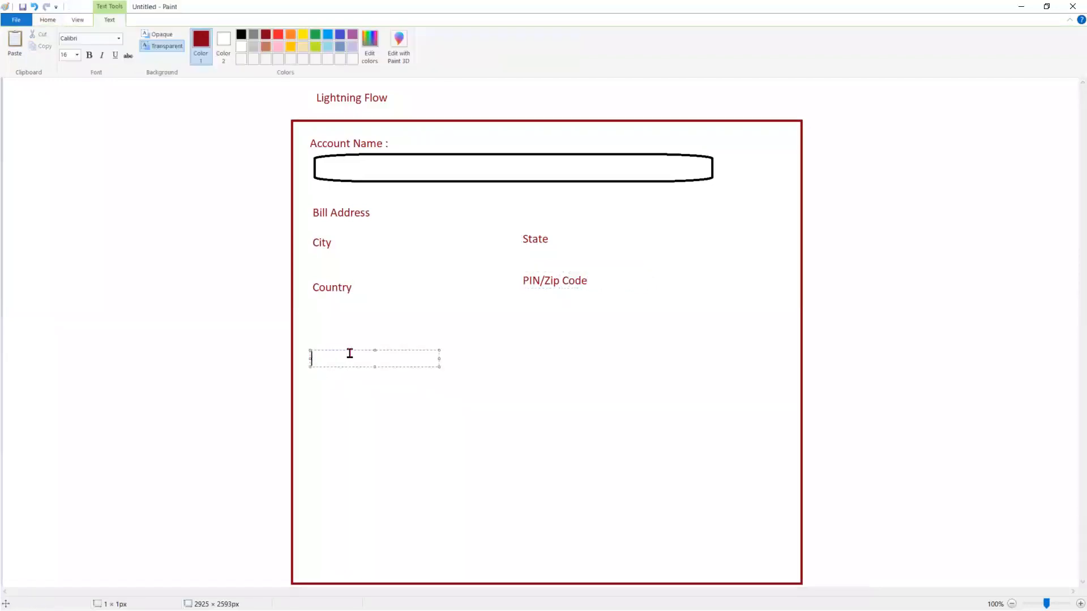
left_click(346, 390)
left_click(310, 368)
type("Shippin")
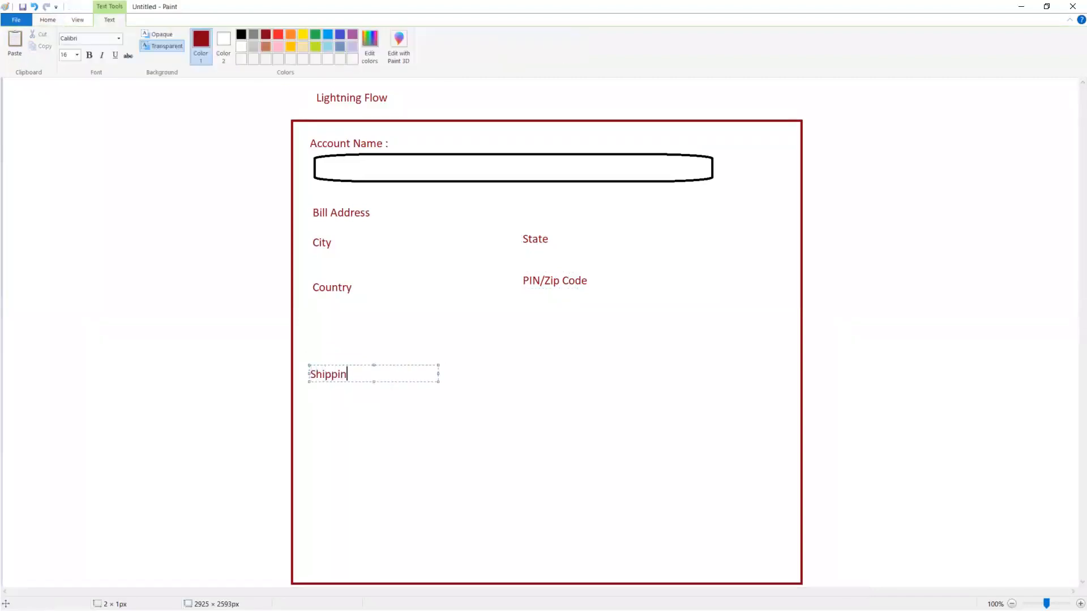
type("g Address")
left_click(320, 411)
left_click(319, 401)
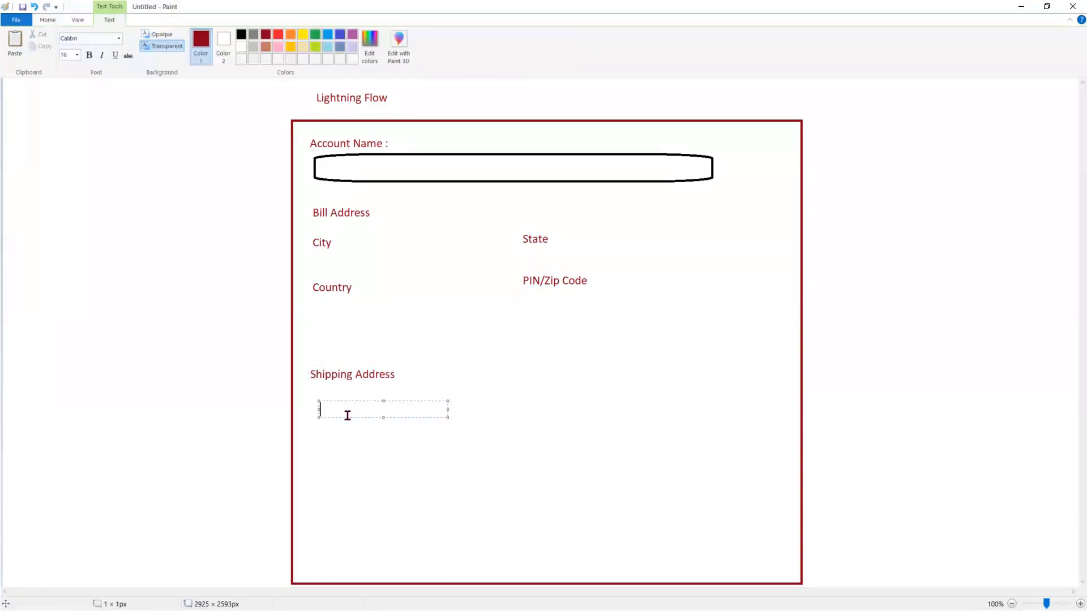
left_click(111, 175)
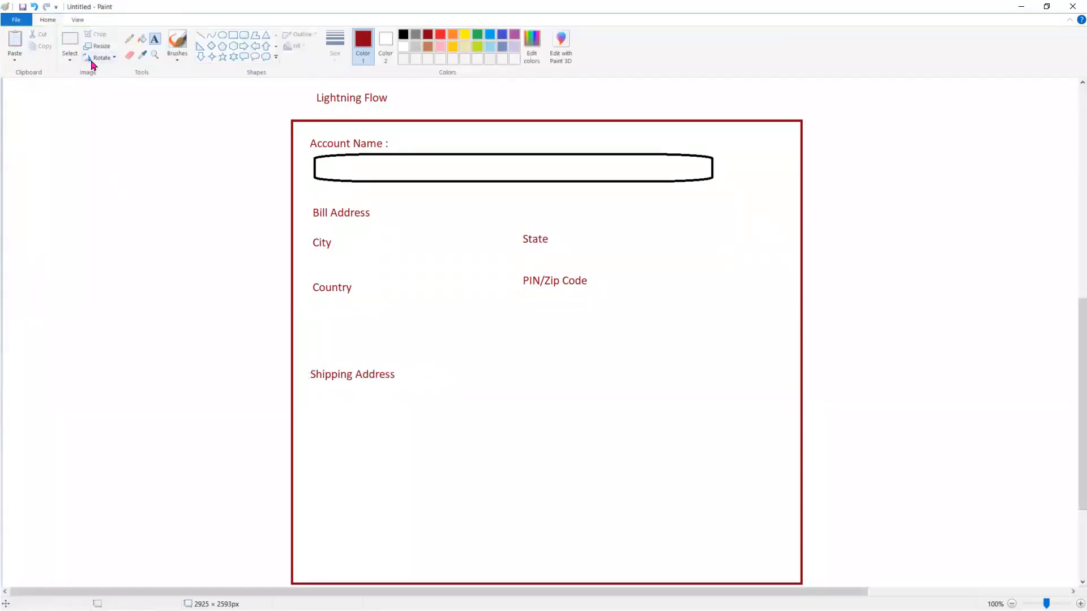
Step: Copy the City, State, Country and PIN/Zip Code labels under Shipping Address
left_click(72, 43)
left_click_drag(305, 230, 632, 295)
key("ctrl+c")
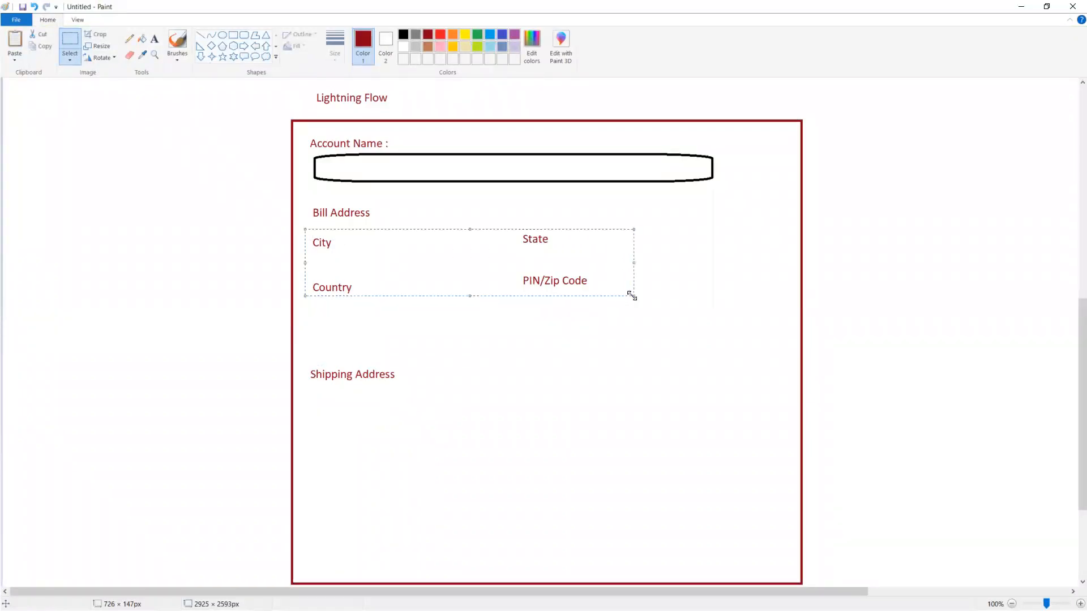
key("ctrl+v")
left_click_drag(145, 119, 471, 441)
left_click(915, 434)
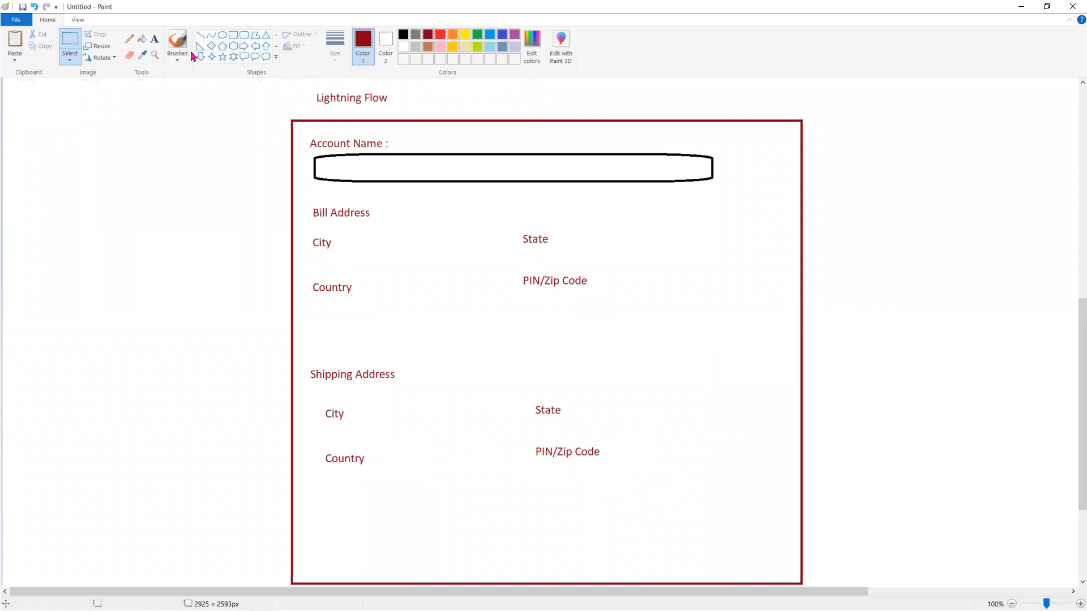
left_click(244, 37)
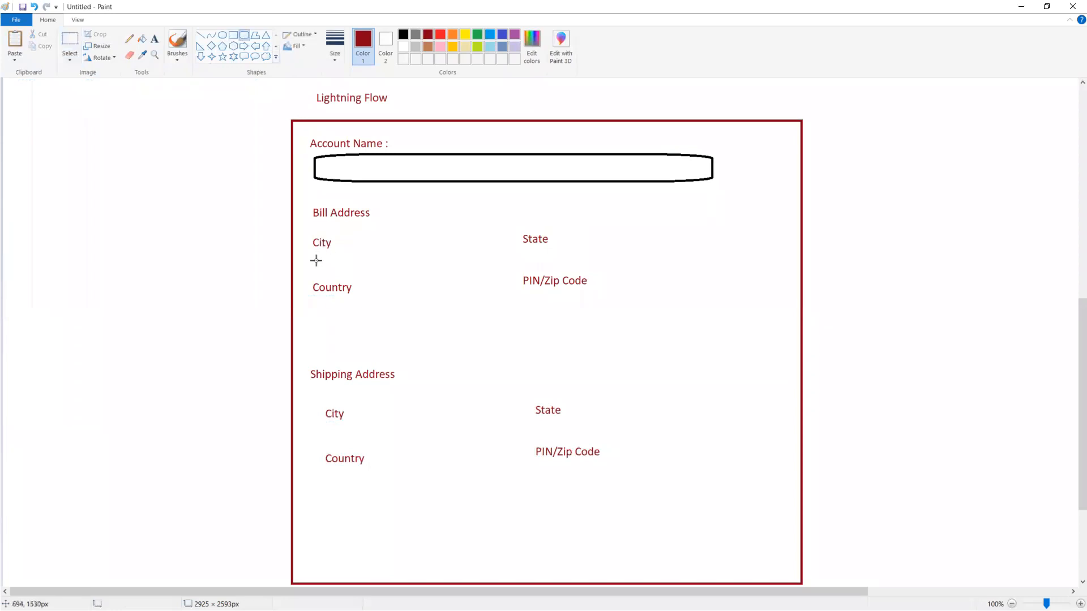
Step: Draw black rounded input boxes for billing City, Country, State and PIN/Zip Code
left_click_drag(313, 254, 497, 272)
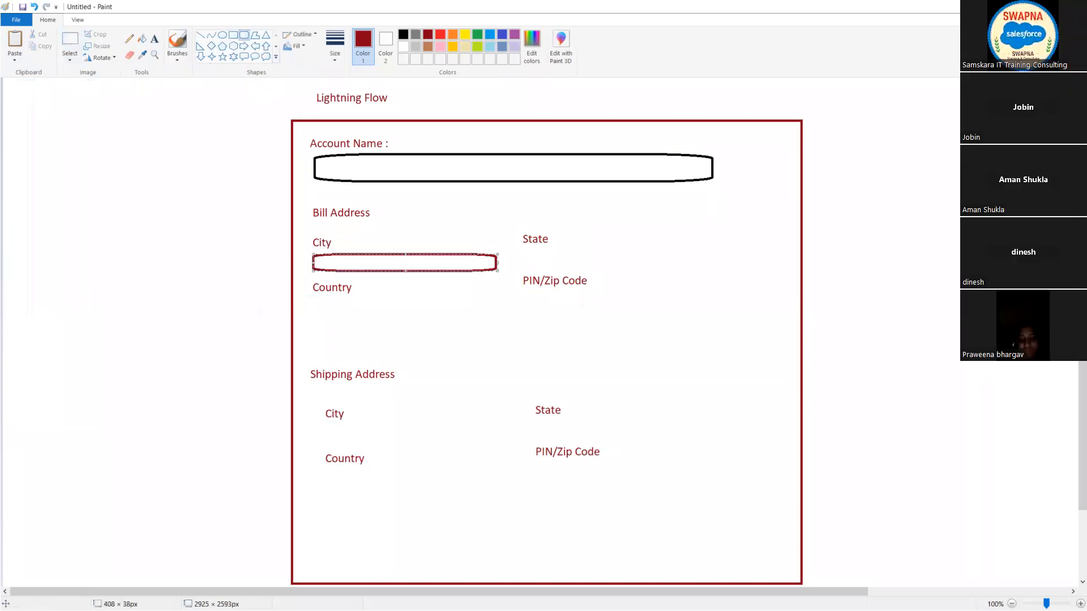
left_click(403, 35)
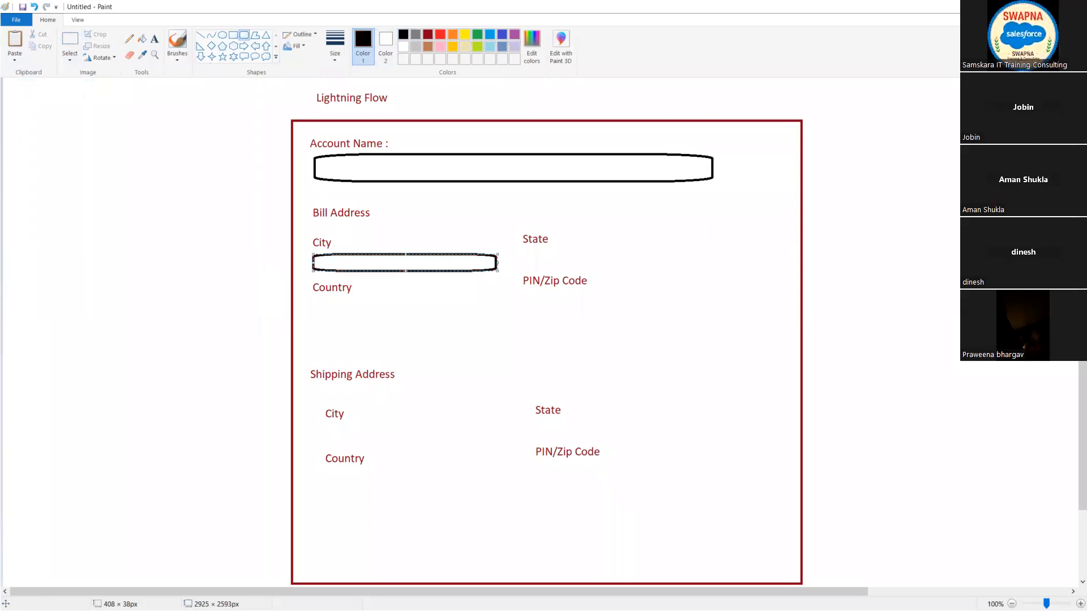
left_click(220, 259)
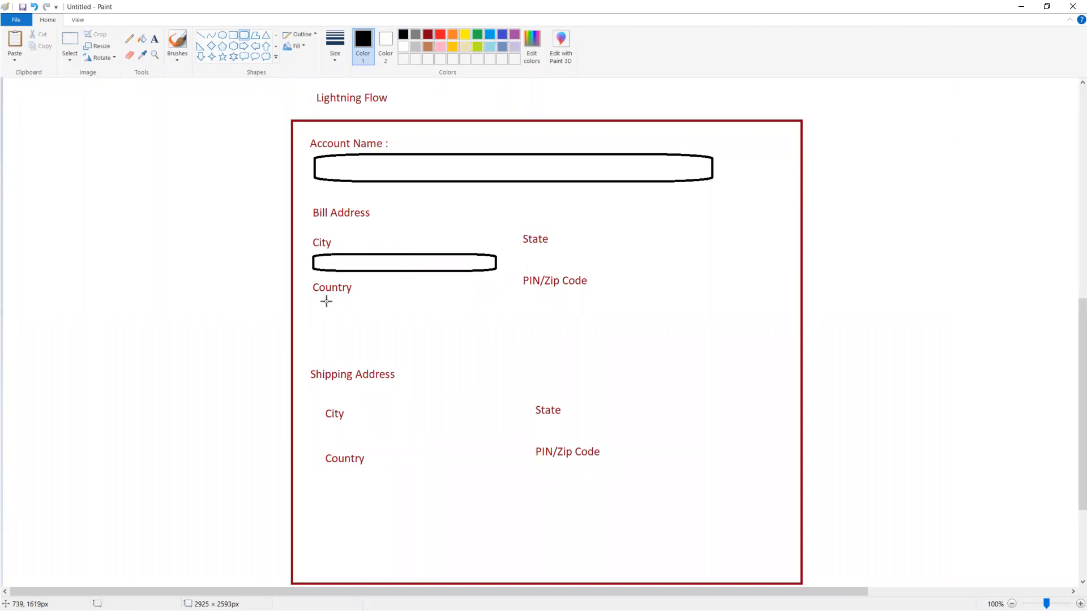
left_click_drag(317, 299, 494, 317)
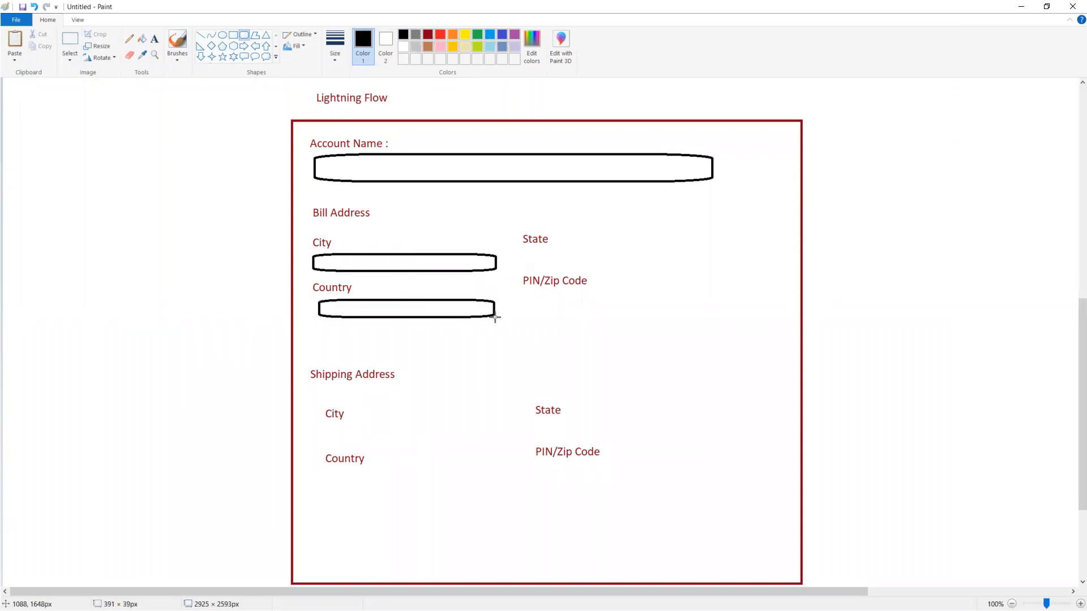
left_click_drag(547, 248, 702, 266)
left_click_drag(557, 293, 700, 307)
Step: Draw rounded input boxes for shipping City, Country, State and PIN/Zip Code
left_click_drag(335, 423, 458, 440)
left_click_drag(340, 471, 465, 487)
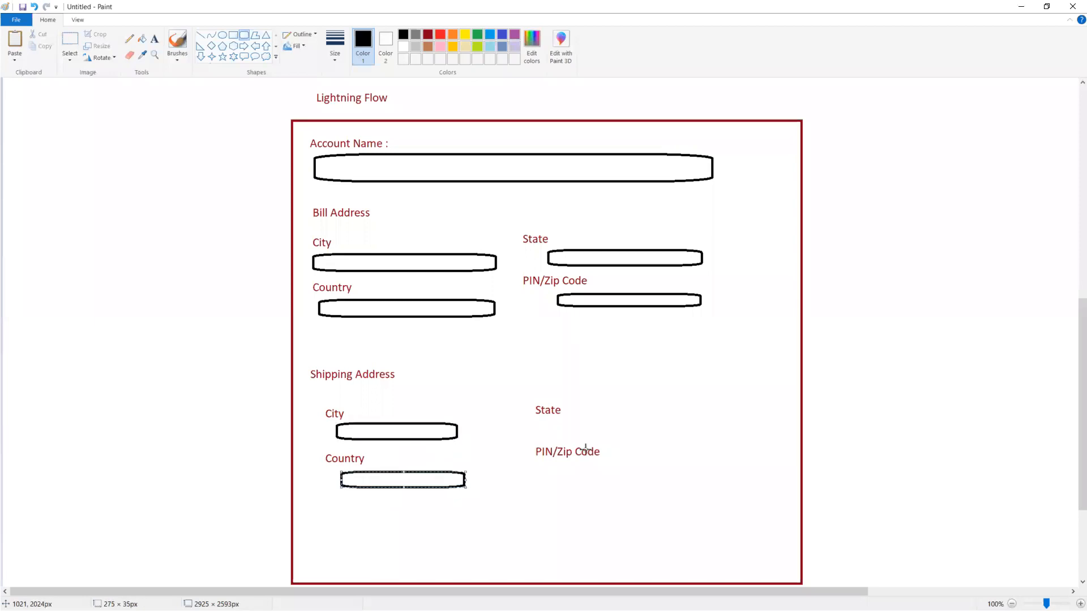
left_click_drag(542, 415, 692, 434)
left_click_drag(543, 464, 709, 485)
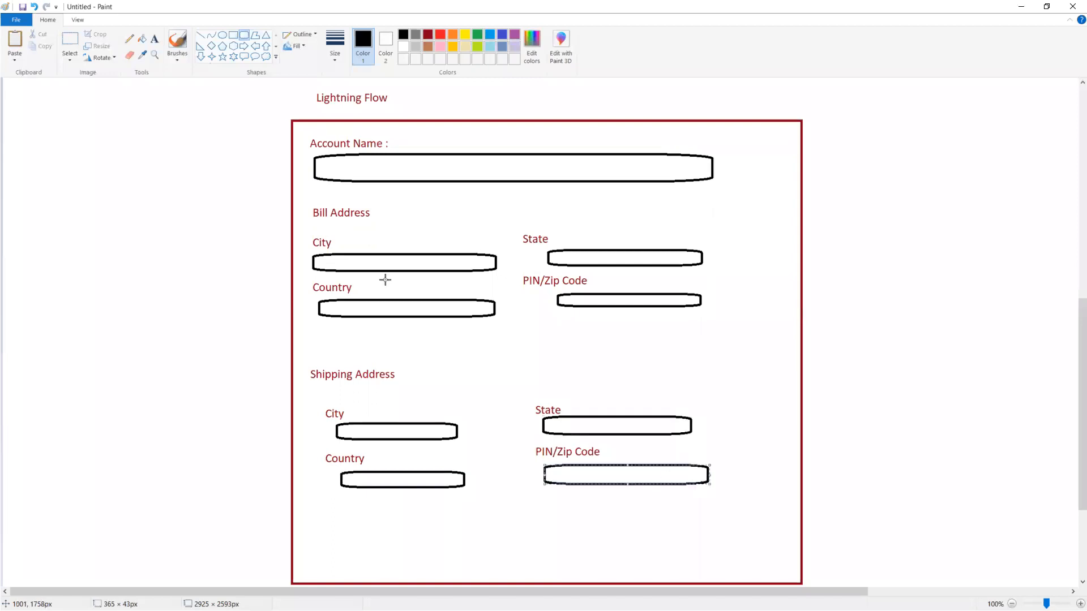
left_click(128, 288)
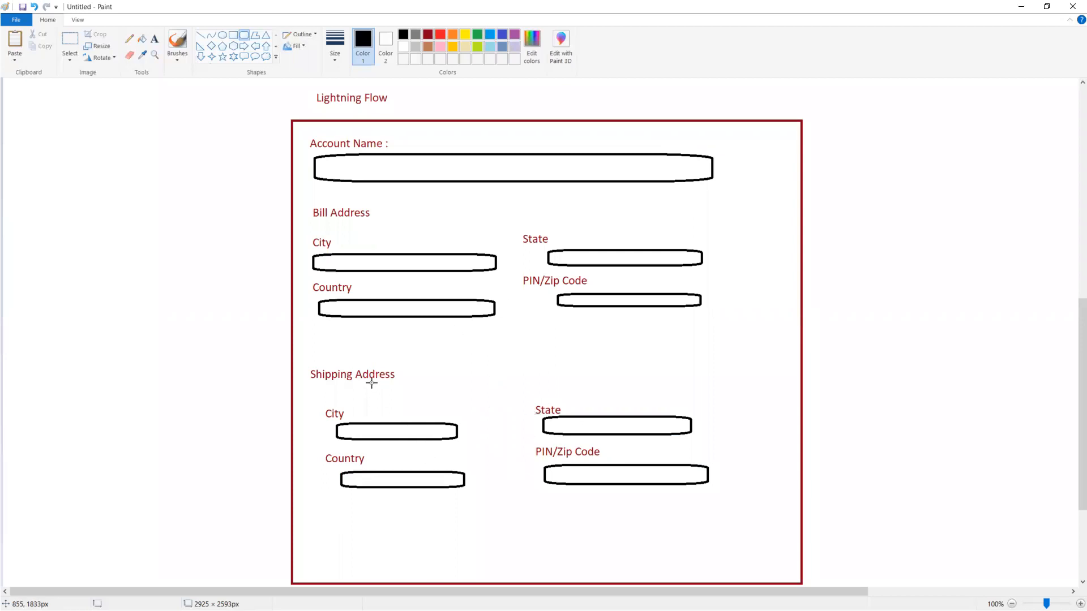
left_click(232, 36)
Step: Draw a small checkbox below billing Country, labelled 'Is Shipping Address Same as Billing Address' in dark red
left_click_drag(319, 338, 343, 353)
left_click(154, 38)
left_click(428, 39)
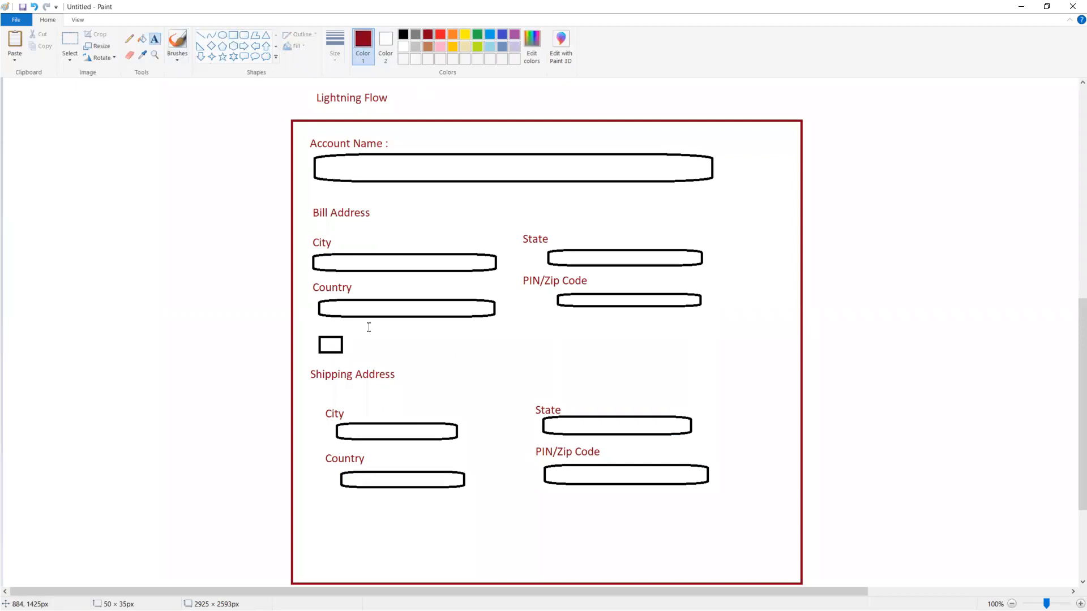
left_click(364, 340)
type("Is")
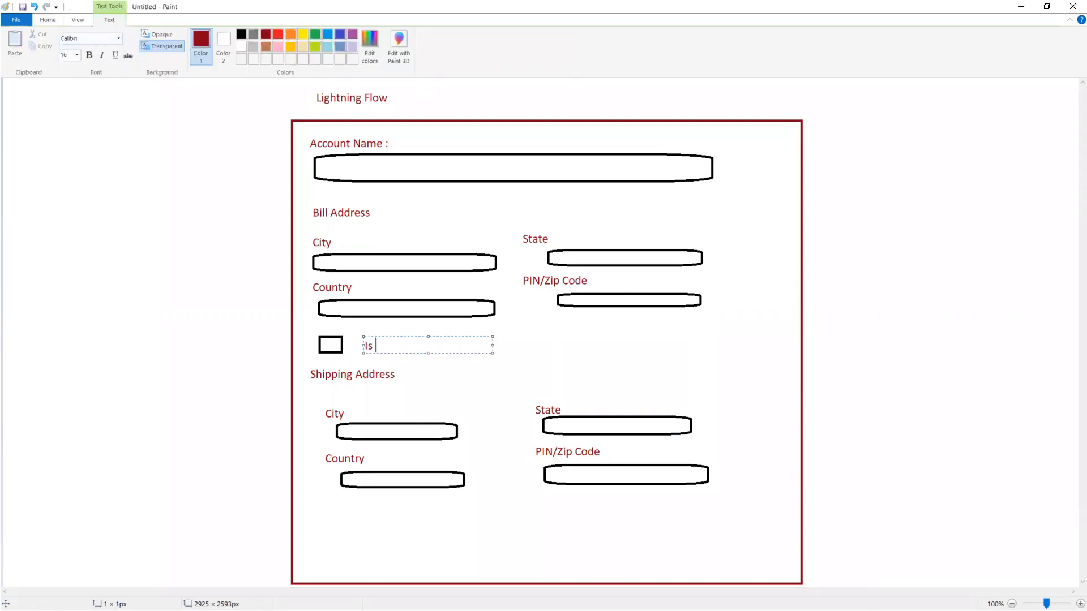
type(" Billing")
key("BackSpace")
key("BackSpace")
key("BackSpace")
key("BackSpace")
key("BackSpace")
type("Shipping Address S")
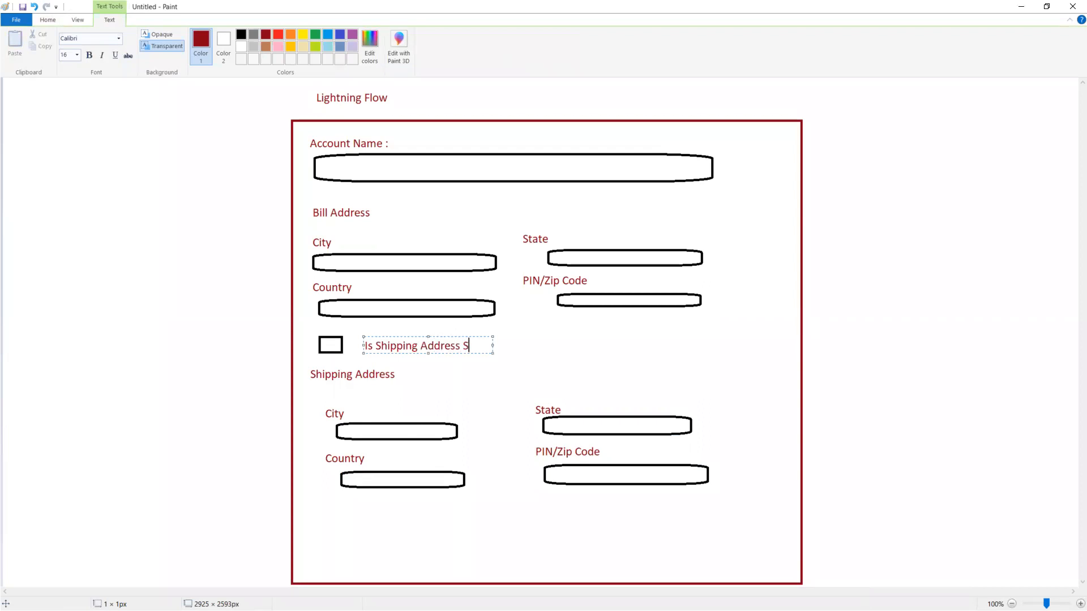
type("ame as Billing Address")
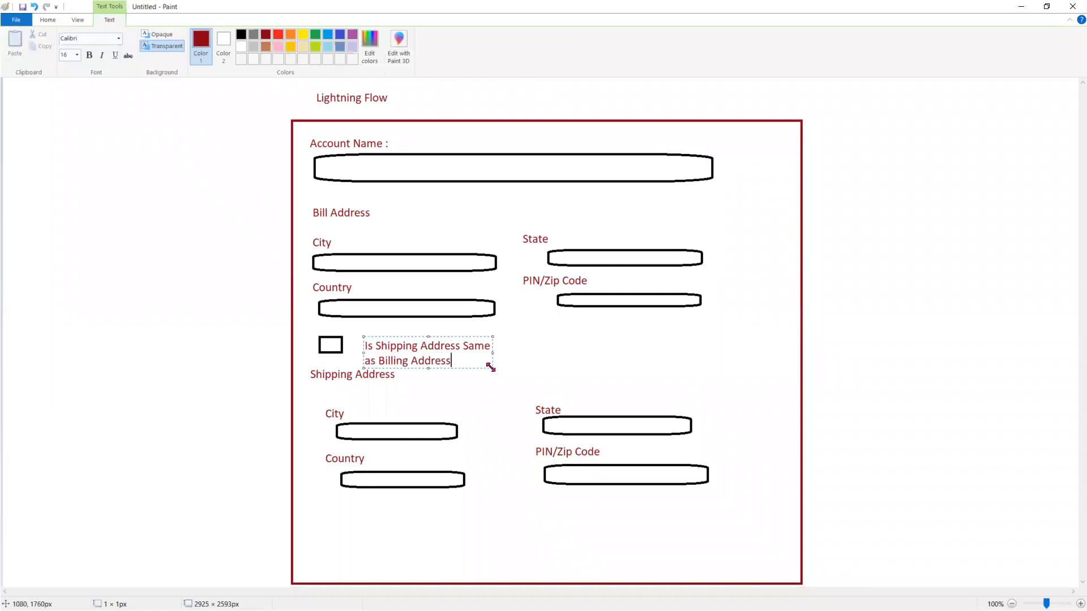
left_click_drag(490, 367, 740, 374)
left_click(219, 387)
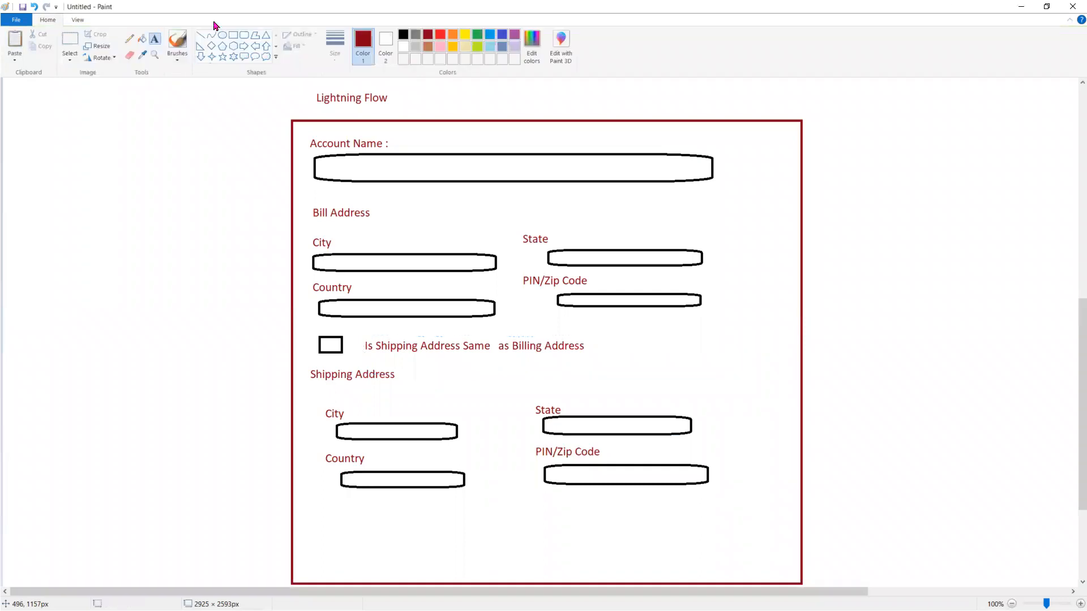
left_click(129, 39)
left_click_drag(329, 347, 358, 334)
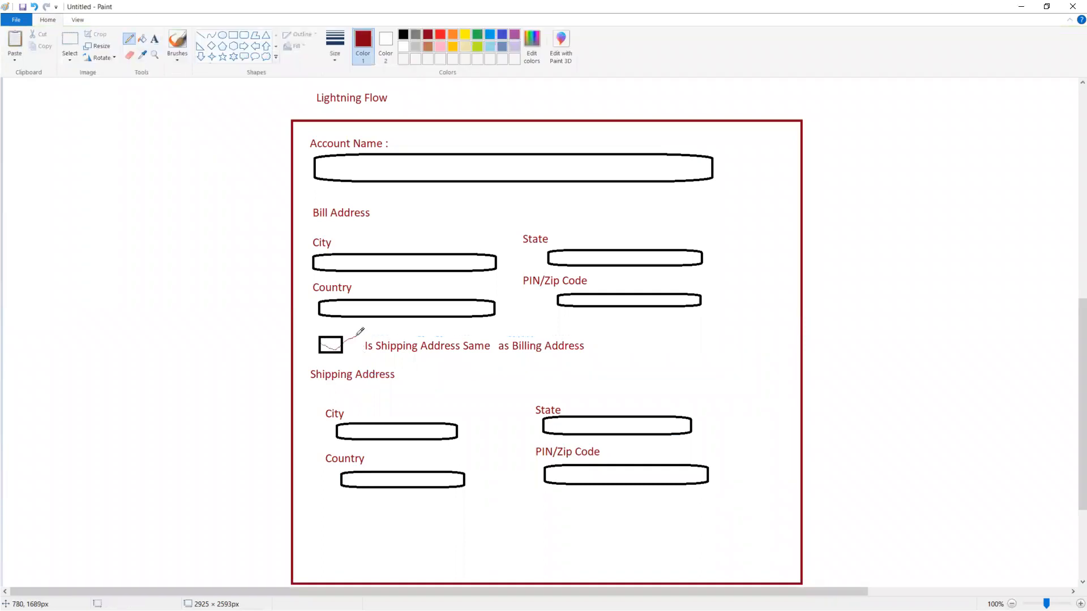
left_click(69, 41)
left_click_drag(305, 360, 738, 503)
key("Delete")
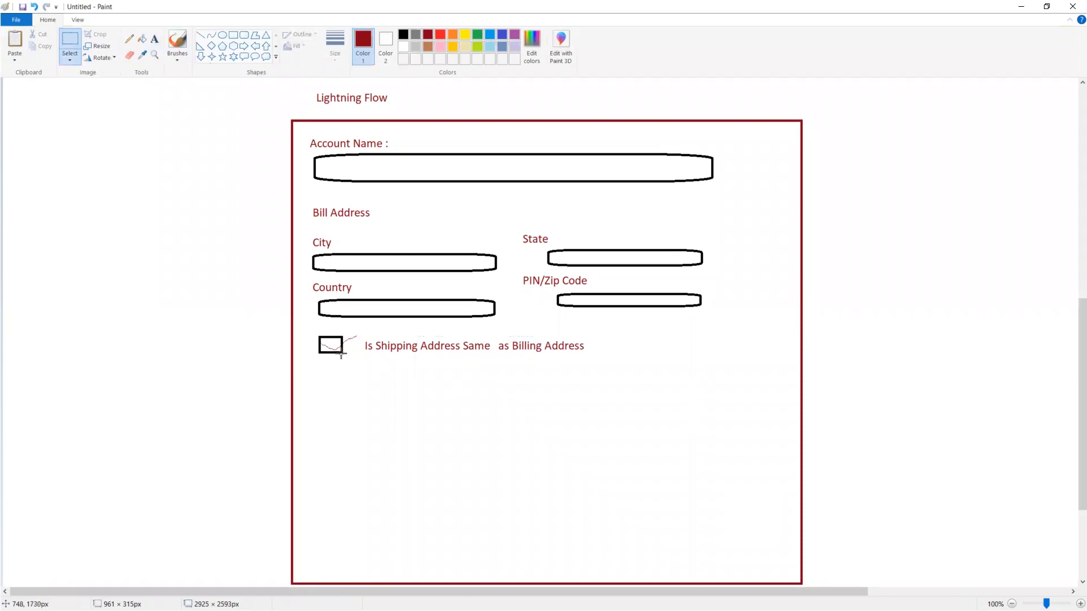
key("ctrl+z")
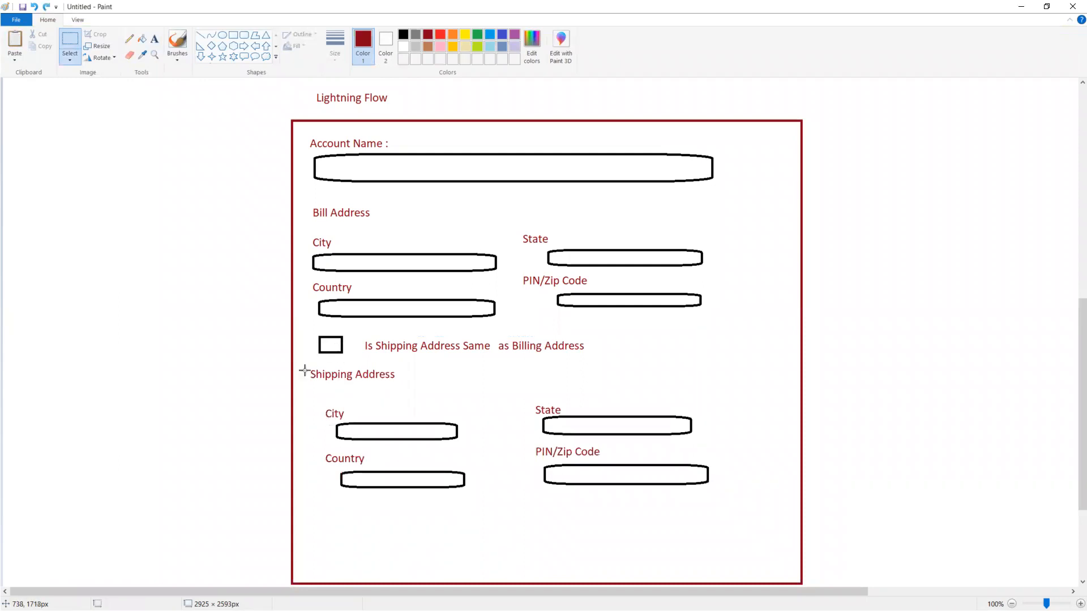
left_click(130, 38)
mouse_move(324, 339)
left_mouse_down()
mouse_move(333, 351)
mouse_move(358, 336)
left_mouse_up()
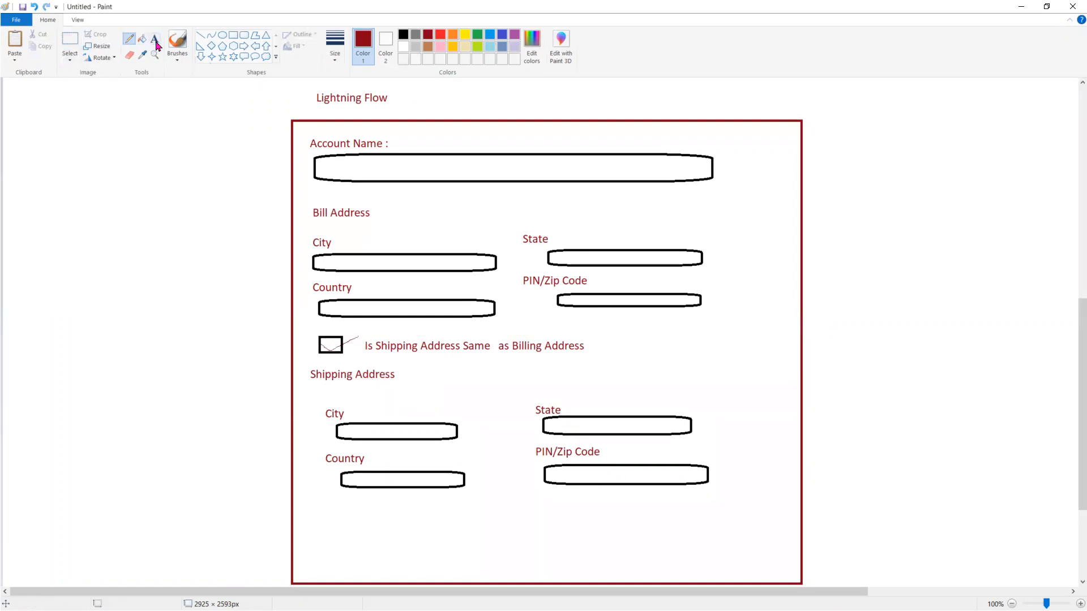
left_click(69, 39)
left_click_drag(304, 359, 767, 505)
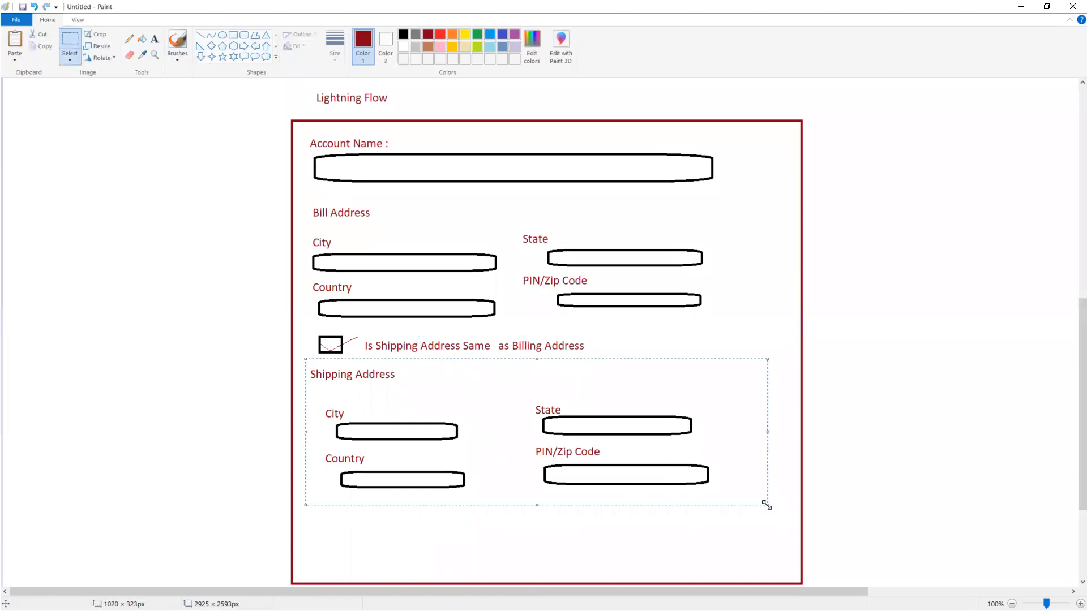
key("Delete")
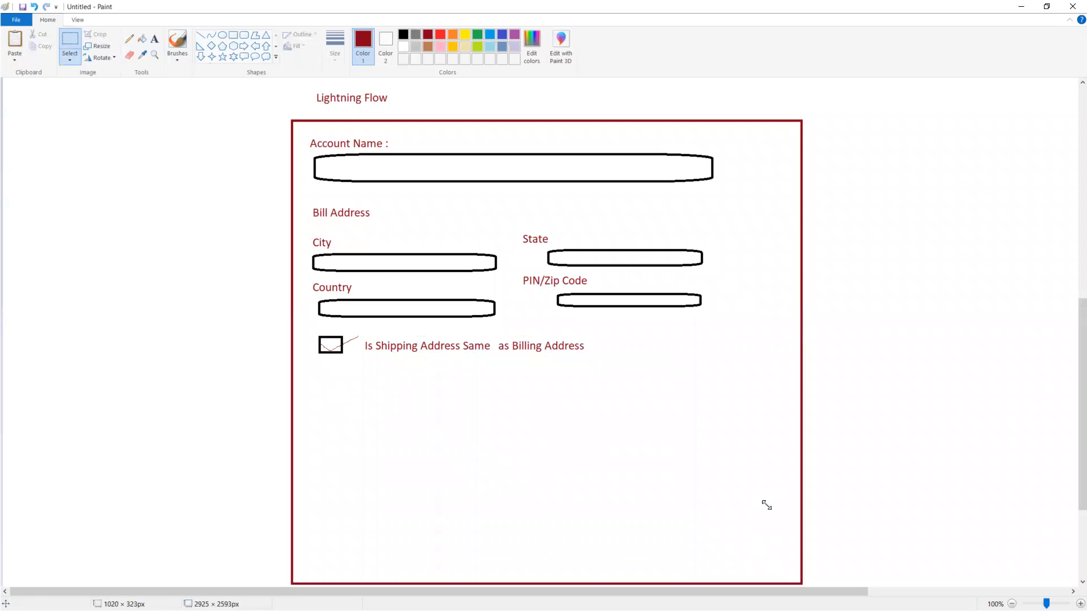
key("ctrl+z")
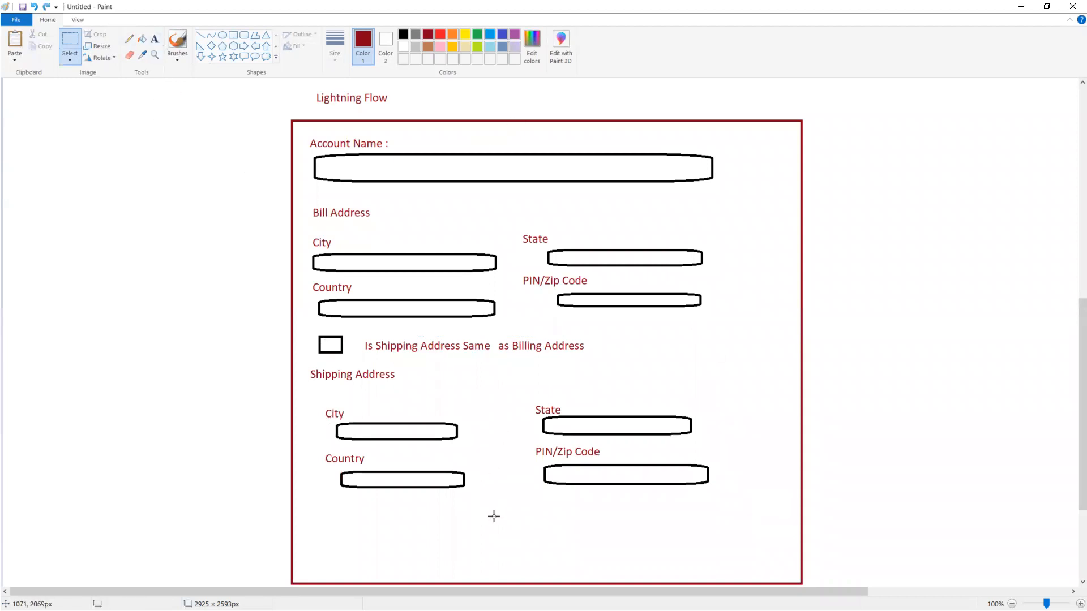
Step: Draw a small rectangle at the form's bottom and label it 'Submit'
left_click(235, 36)
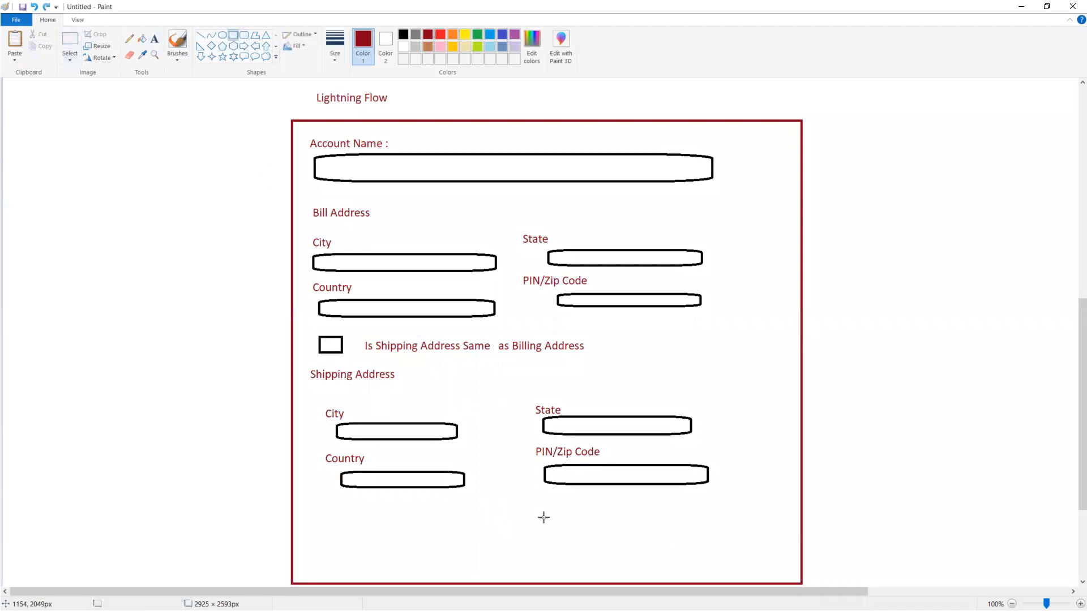
left_click_drag(516, 534, 581, 553)
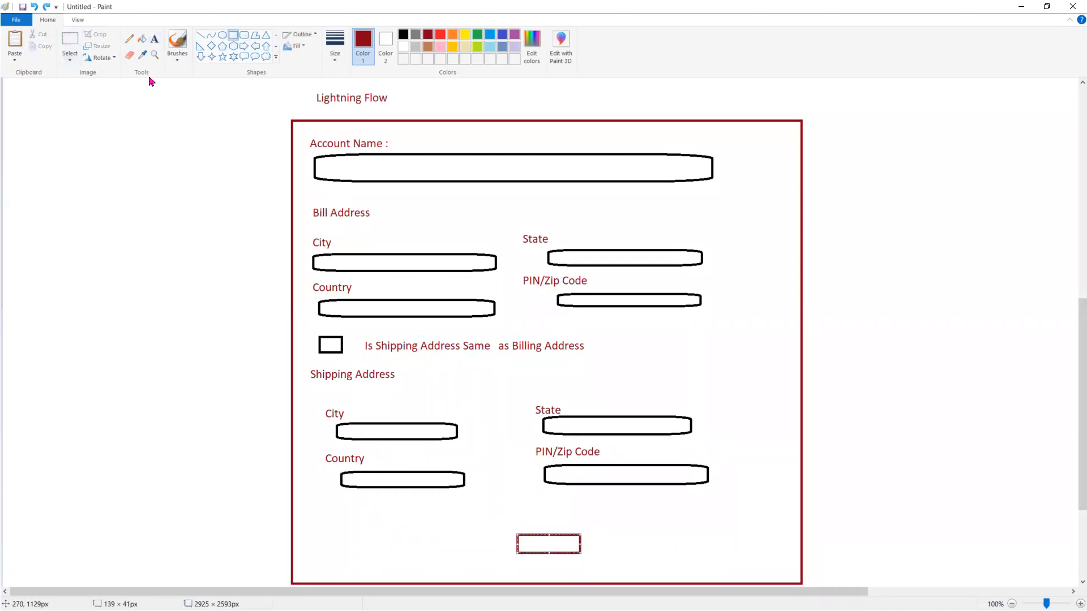
left_click(154, 38)
left_click(520, 545)
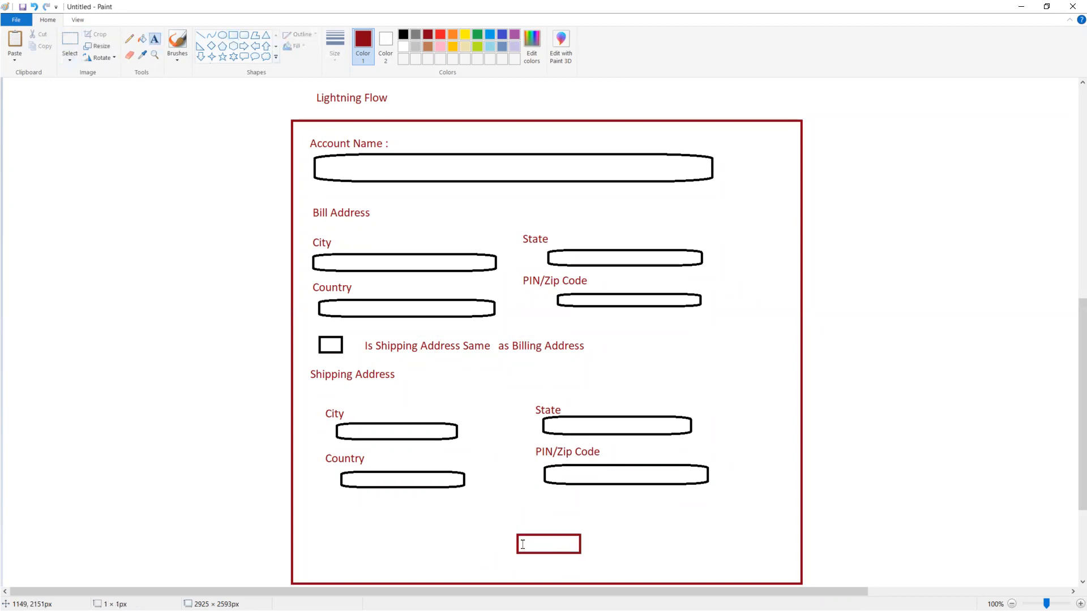
type("Submit")
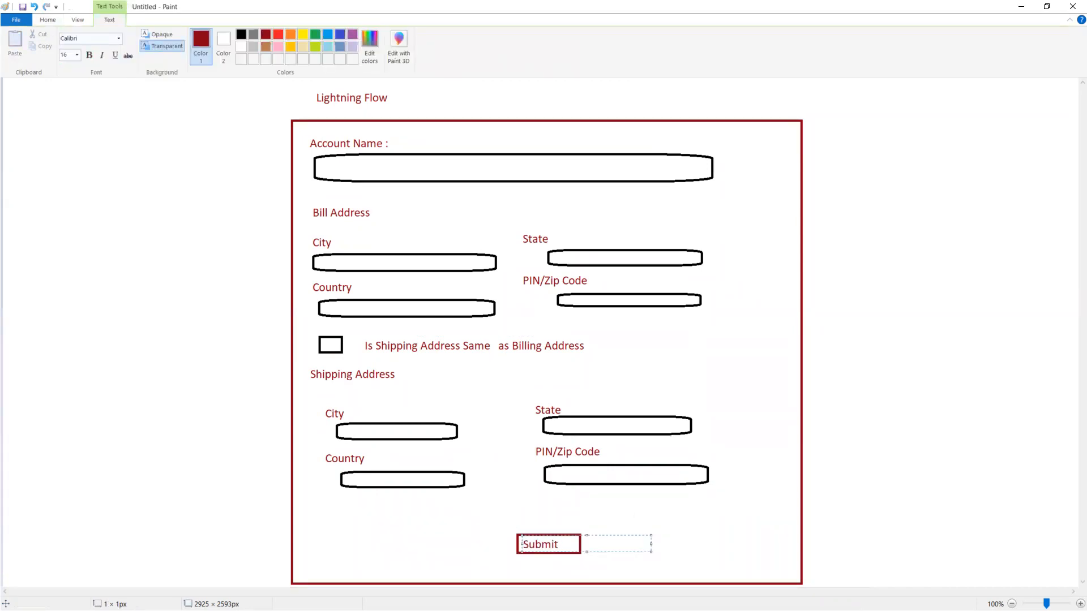
left_click(736, 467)
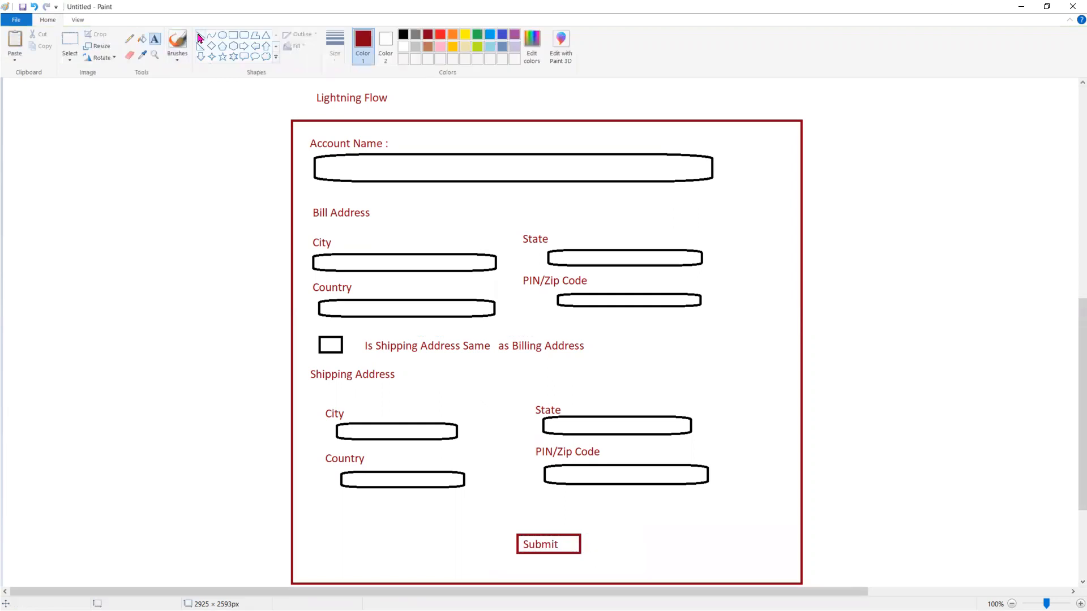
Step: Draw a line from the Account Name box to a tall rectangle titled 'Account Table'
left_click(130, 39)
left_click_drag(680, 172, 861, 178)
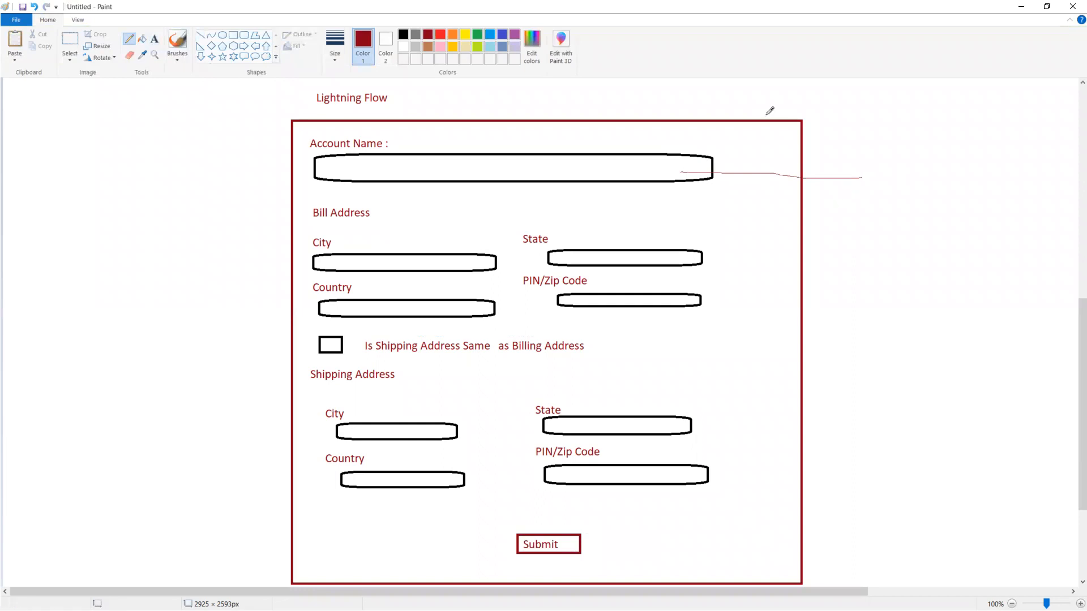
left_click(233, 35)
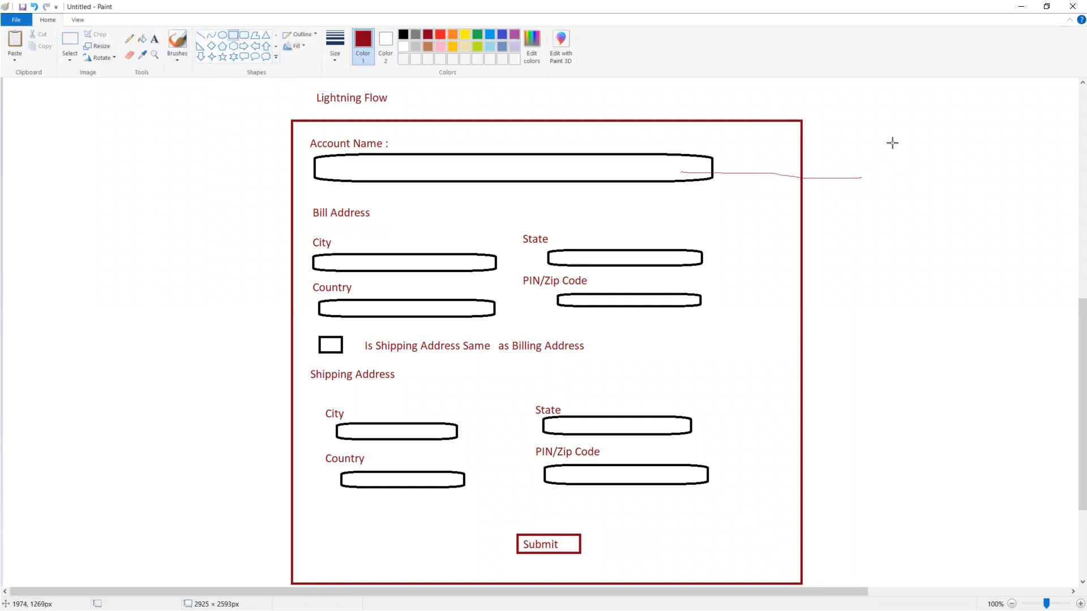
left_click_drag(879, 135, 997, 524)
left_click(153, 39)
left_click(900, 110)
type("Account")
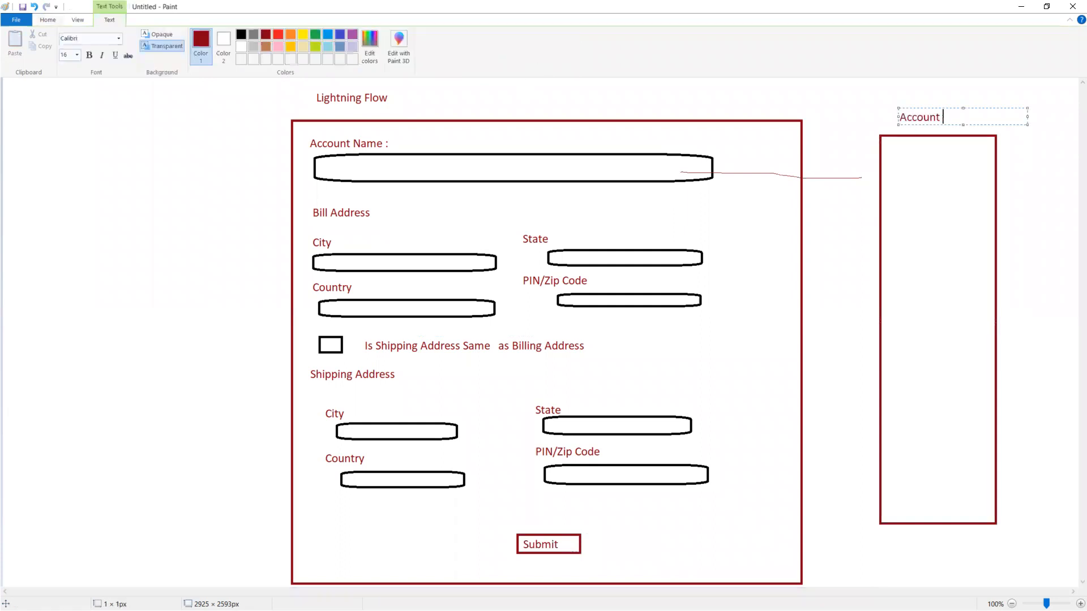
type(" Table")
left_click(885, 171)
Step: List Name, Billing City and Billing State inside the Account Table
left_click(886, 165)
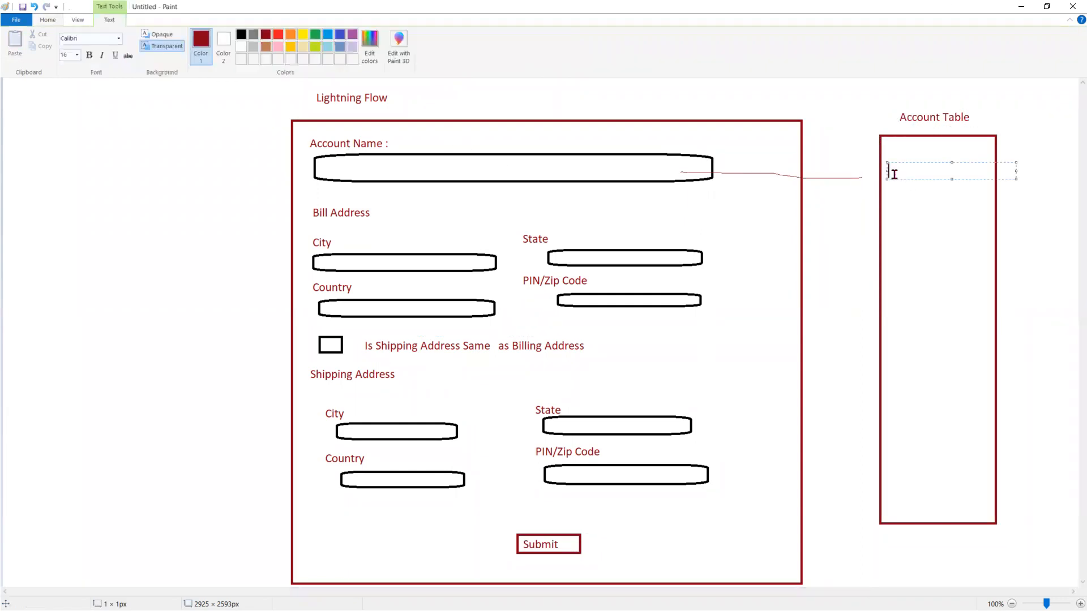
type("Name")
left_click(889, 218)
left_click(888, 207)
type("B")
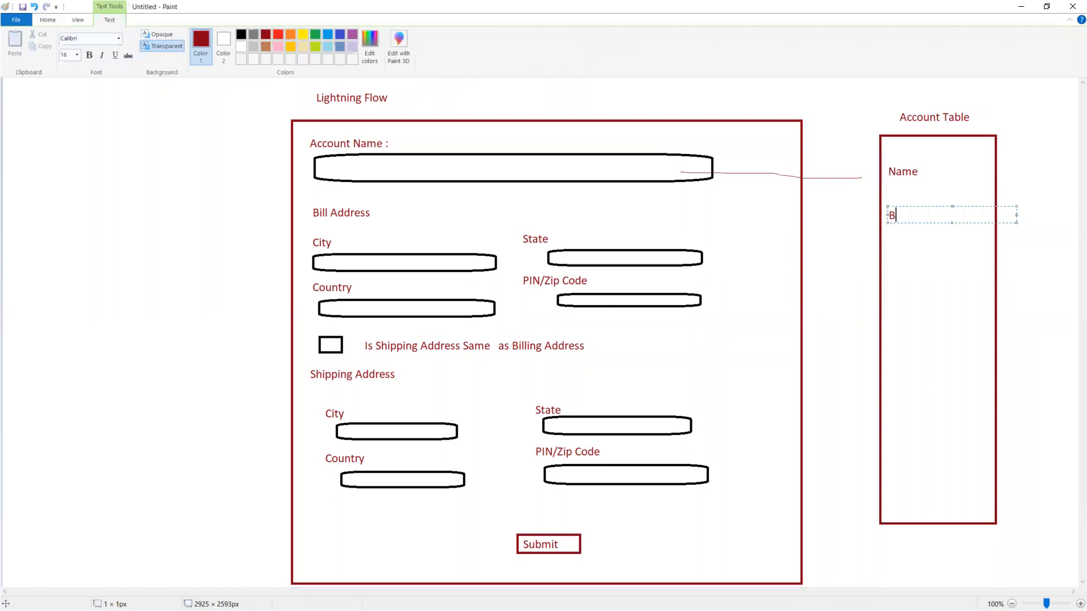
type("illing City")
key("Return")
type("Billing ")
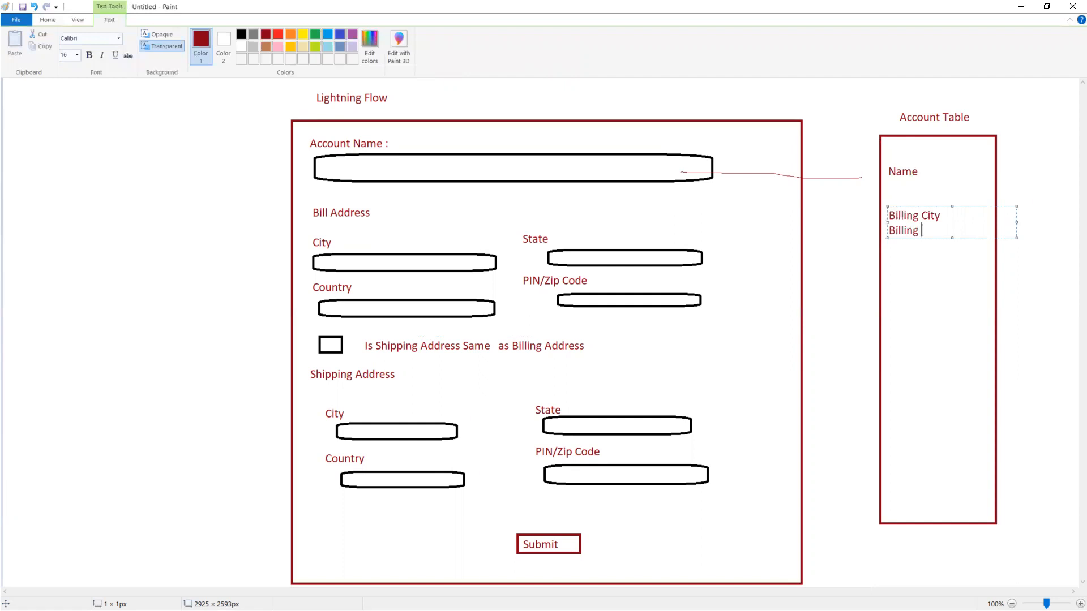
type("State'")
key("Return")
Step: Draw lines from billing City, State, Country, PIN/Zip and shipping City boxes to the Account Table
left_click(148, 86)
left_click(129, 40)
mouse_move(388, 245)
left_mouse_down()
mouse_move(504, 218)
mouse_move(886, 214)
left_mouse_up()
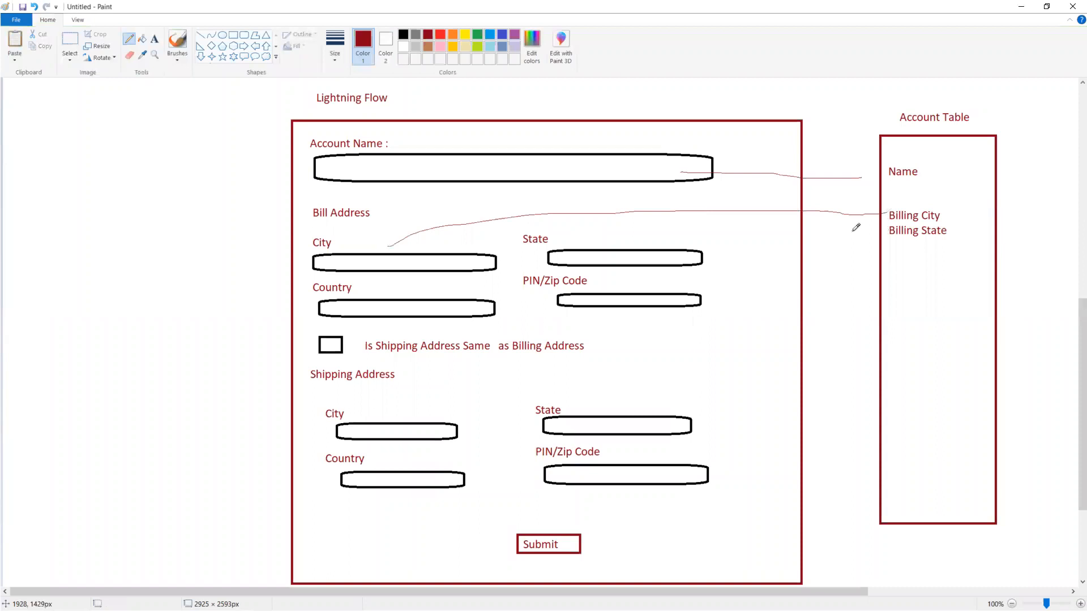
left_click_drag(709, 249, 886, 229)
left_click_drag(463, 296, 899, 248)
left_click_drag(694, 289, 903, 265)
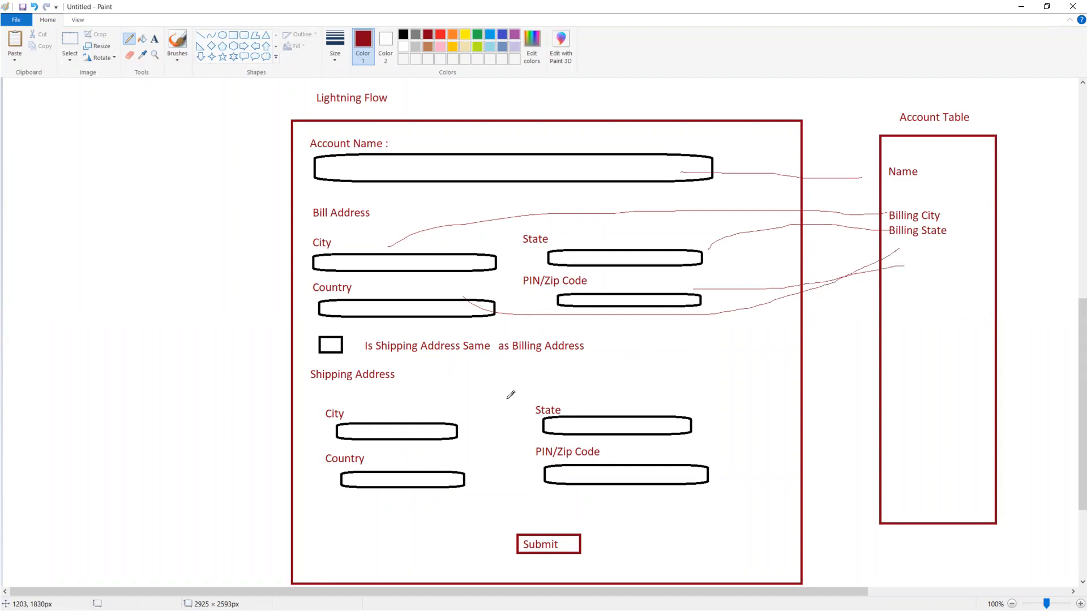
mouse_move(398, 414)
left_mouse_down()
mouse_move(471, 390)
mouse_move(891, 385)
left_mouse_up()
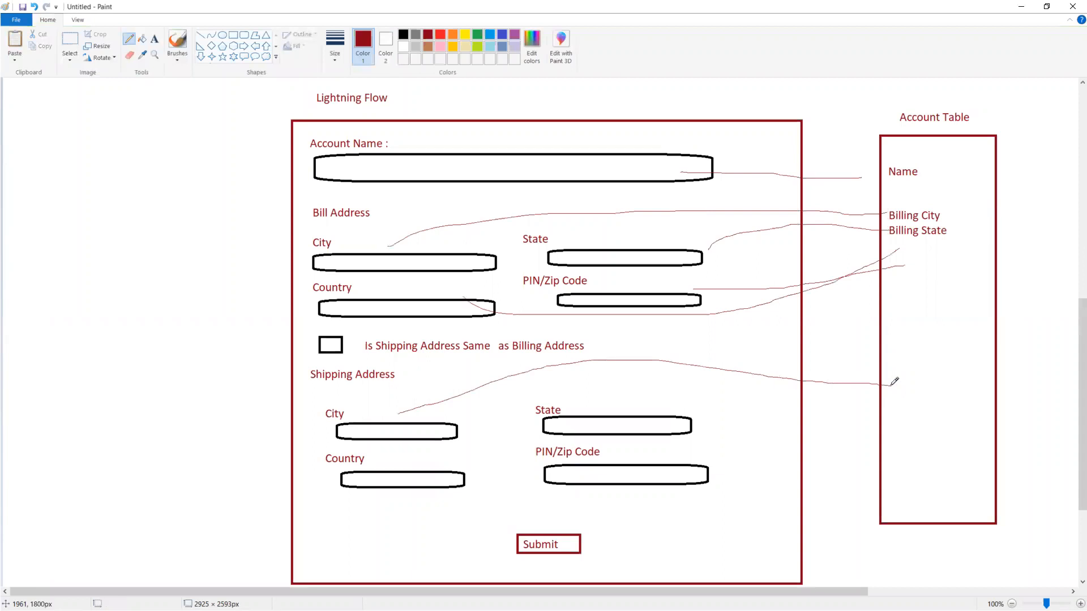
Step: Add a 'Shipping City' entry in the table at the shipping City line's end
left_click(154, 39)
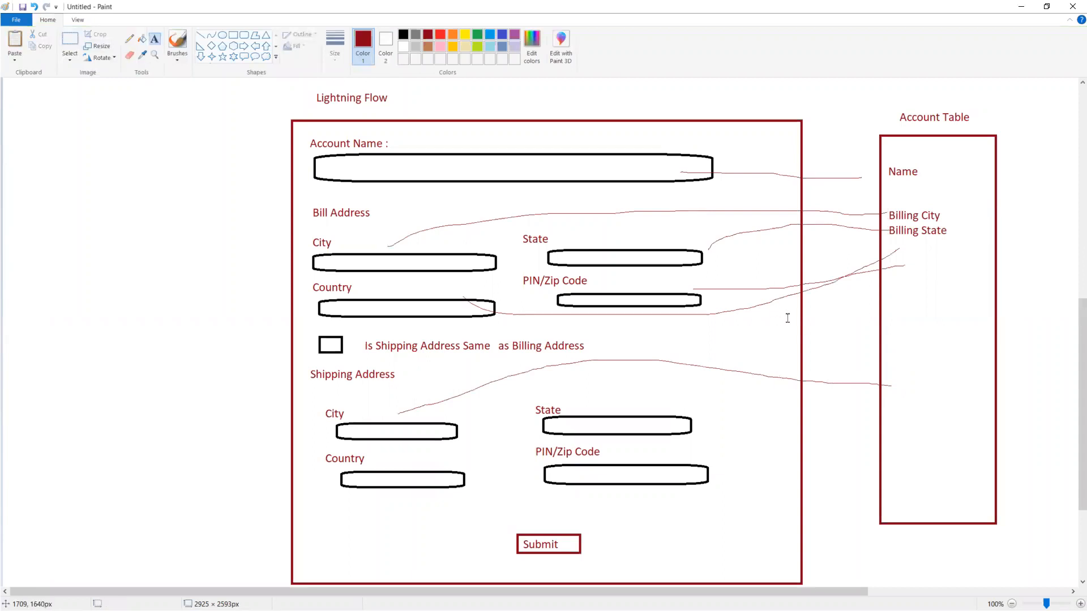
left_click(910, 379)
left_click(905, 380)
left_click(905, 381)
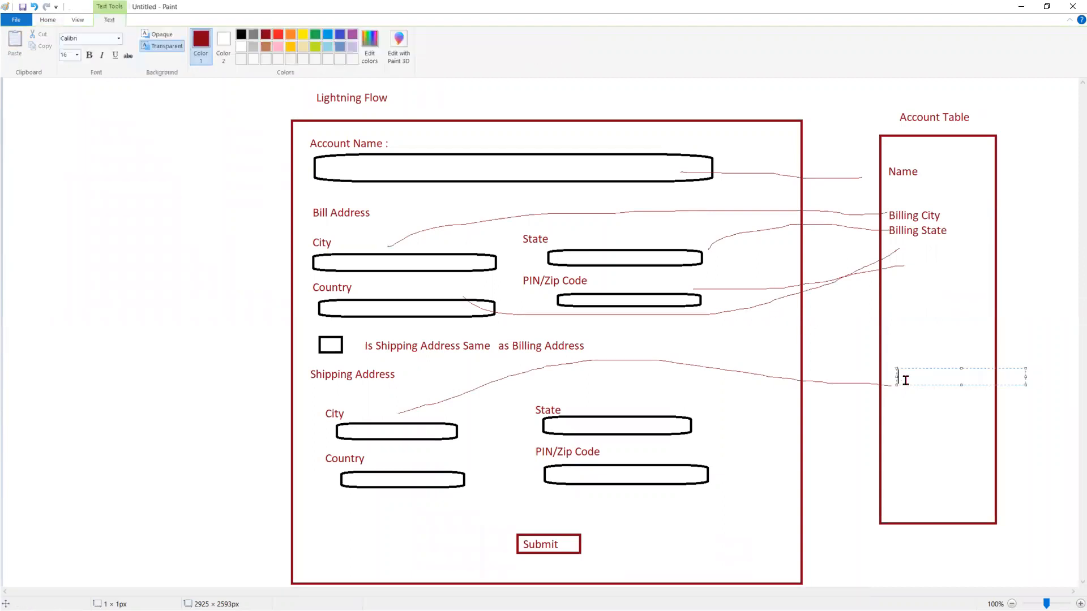
type("Shipping City")
Step: In black, draw a large panel box left of the form with a small box at its top-left
left_click(241, 35)
left_click(100, 169)
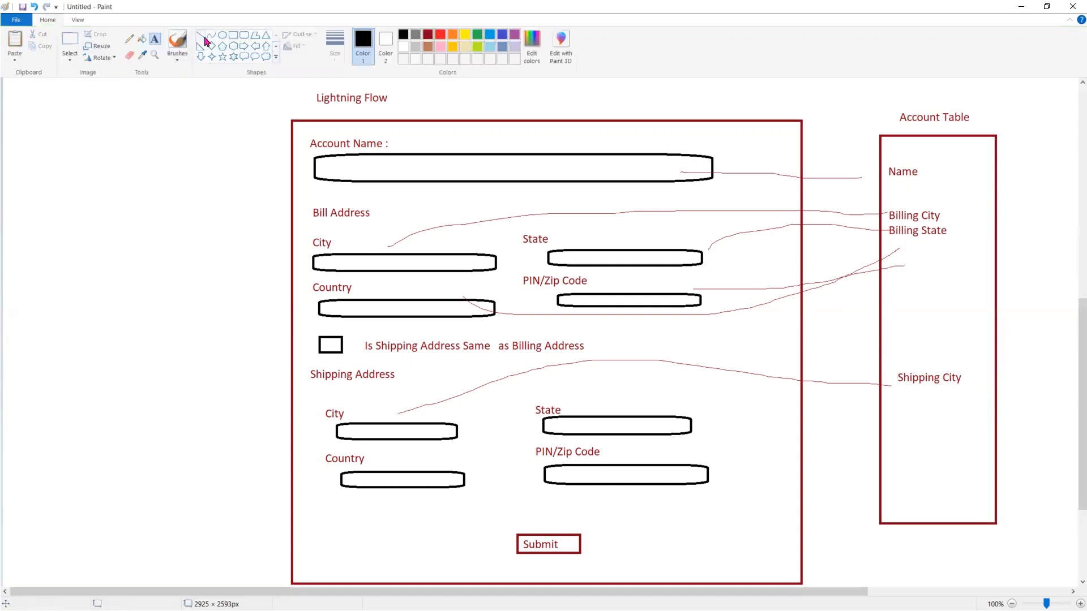
left_click(233, 35)
left_click_drag(23, 139, 101, 214)
left_click_drag(129, 271, 240, 477)
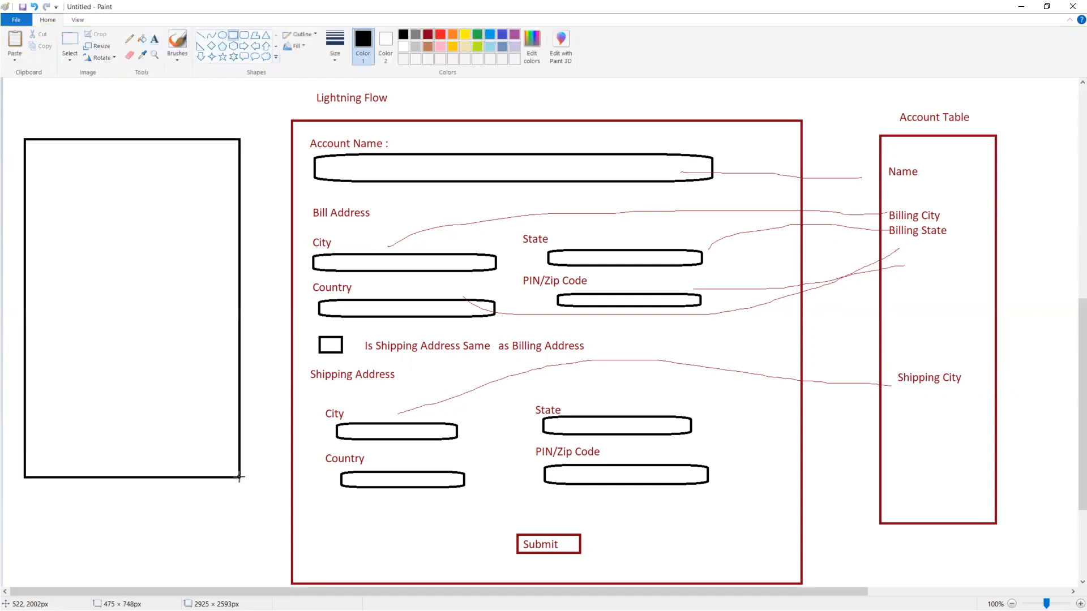
left_click(117, 103)
left_click_drag(25, 137, 114, 161)
Step: Label the panel 'UI' and the small box 'Account'
left_click(154, 39)
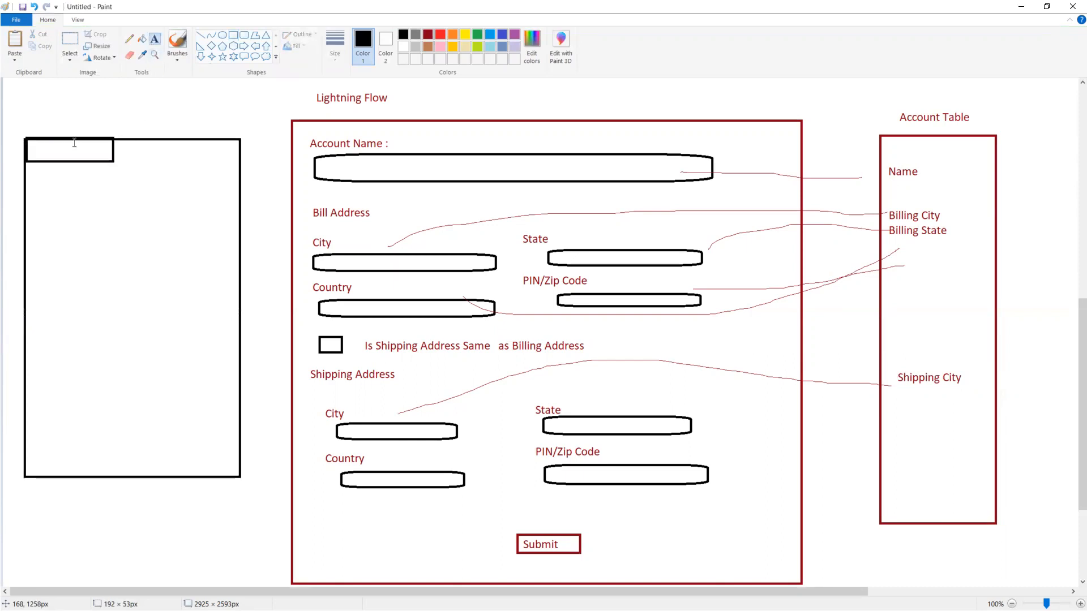
left_click(30, 151)
left_click(80, 120)
left_click(82, 118)
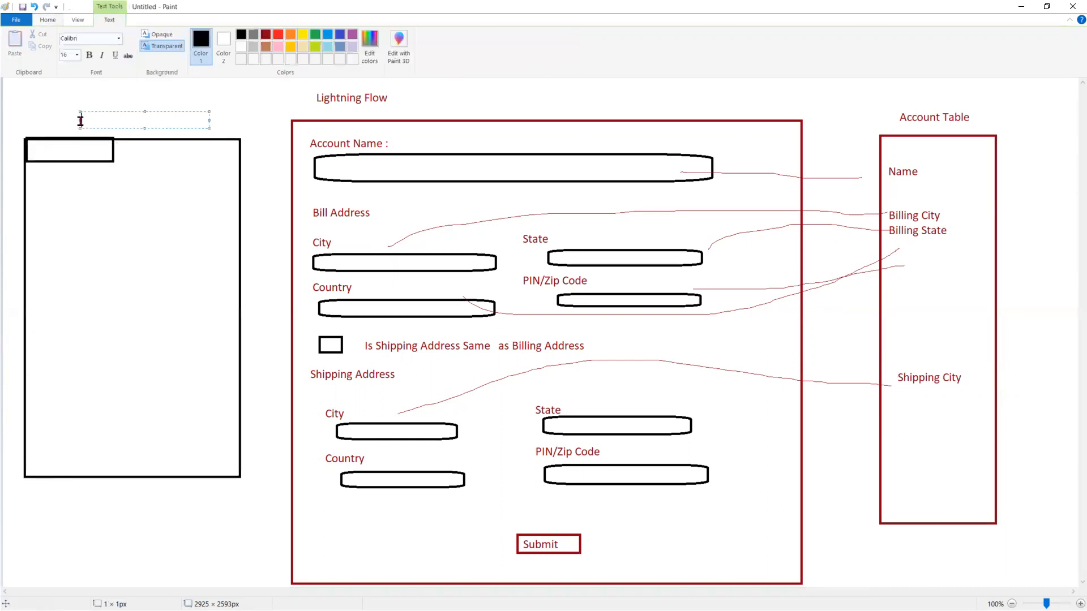
type("U")
left_click(39, 143)
left_click(30, 149)
type("Account")
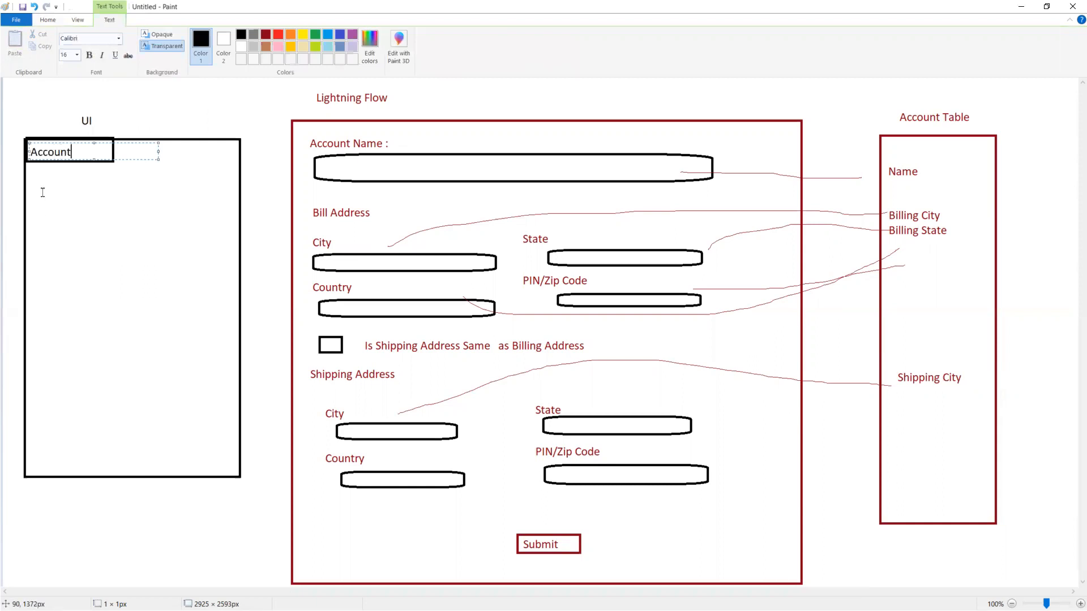
left_click(42, 193)
Step: Draw a tall rectangle over the panel and an 'Account Name' bar below the Account box
left_click(233, 35)
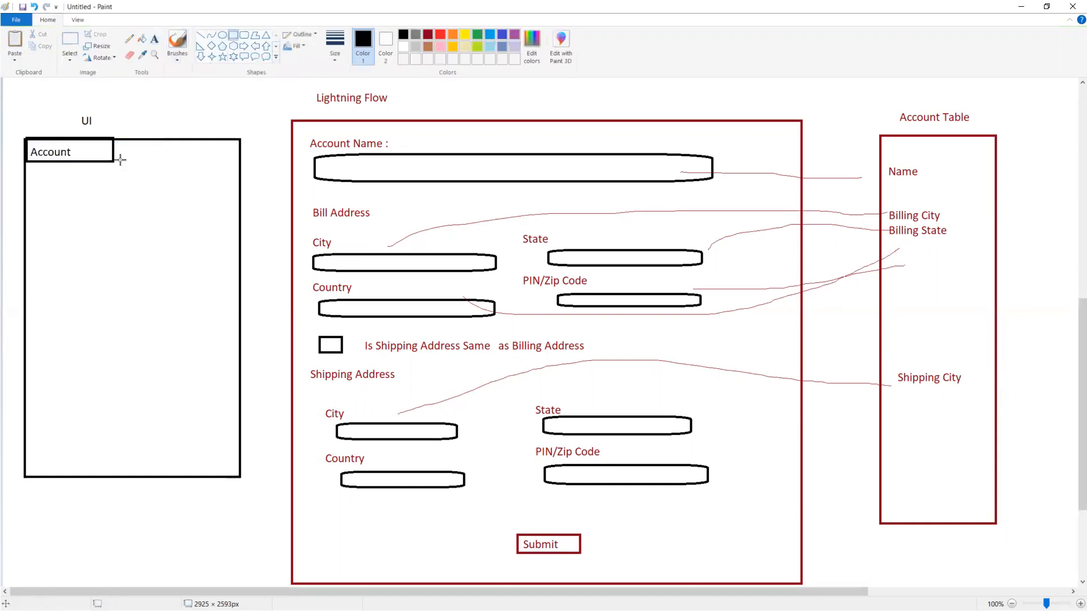
left_click_drag(26, 186, 242, 477)
left_click(152, 130)
left_click_drag(23, 187, 239, 210)
left_click(155, 39)
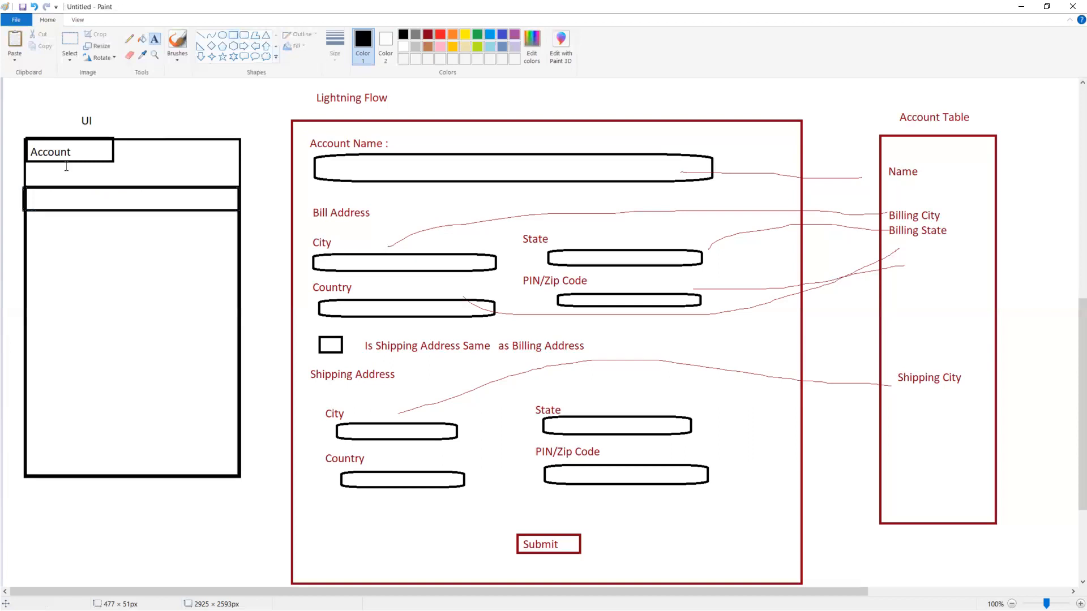
left_click(30, 190)
type("Account Name")
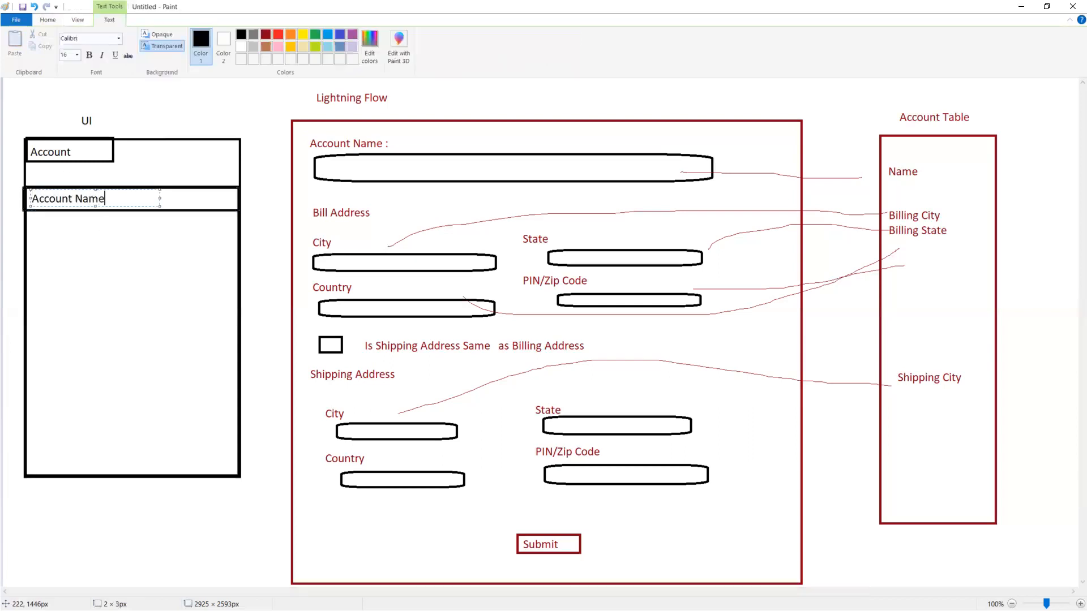
left_click(424, 379)
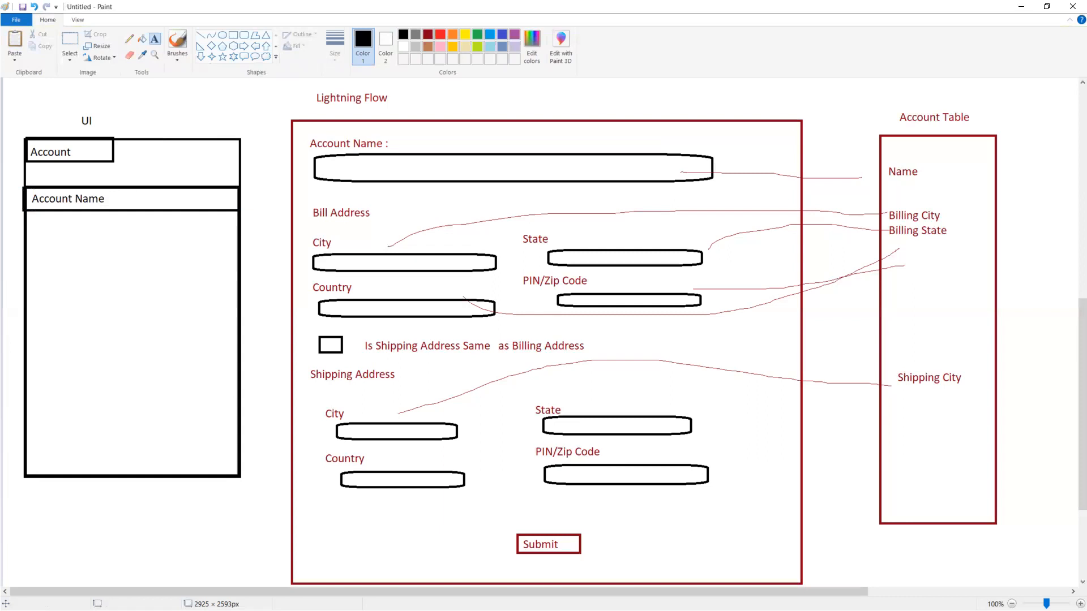
key("alt+Tab")
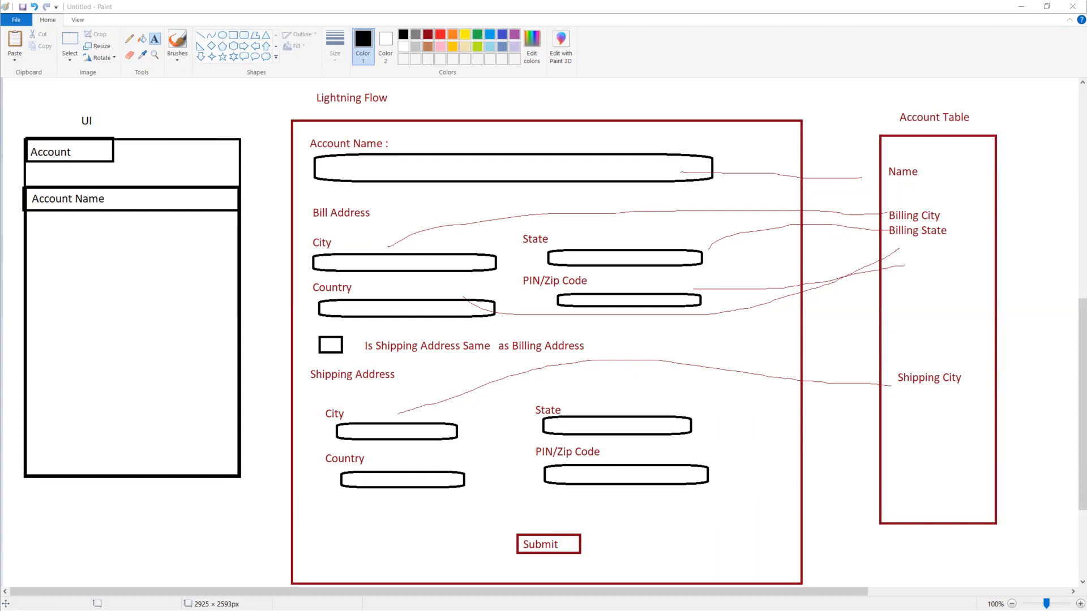
Step: Add a black 'Datatable' heading above the Account Table
left_click(912, 92)
type("Data")
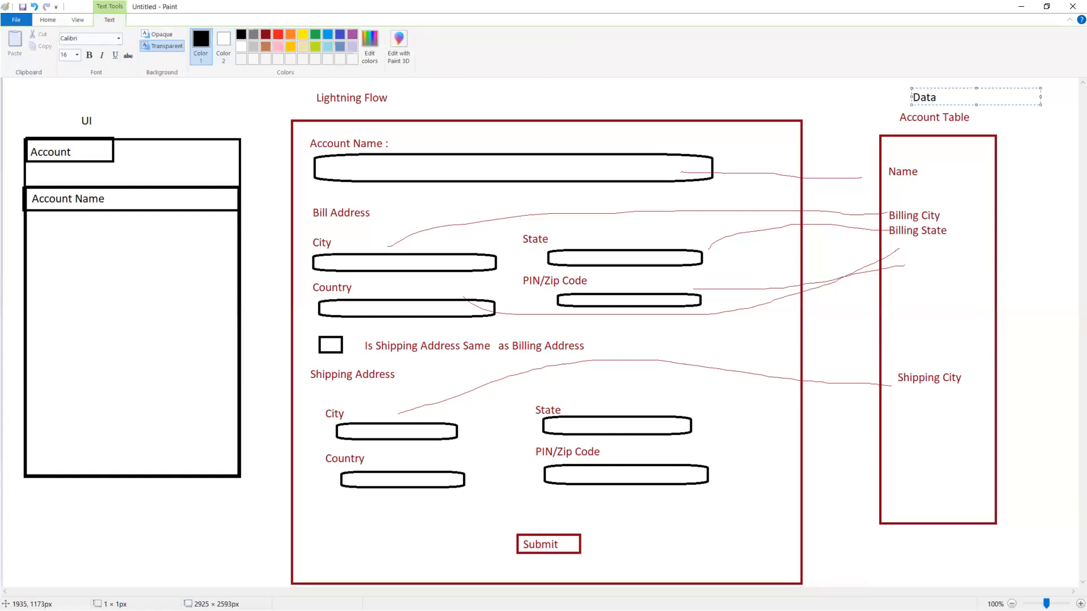
type("table")
left_click(105, 119)
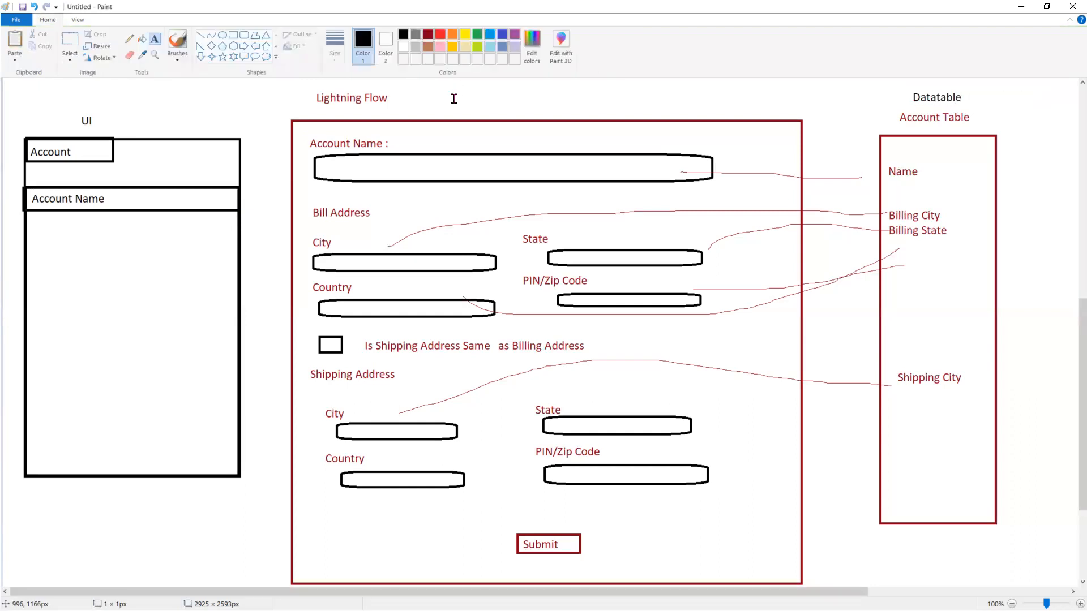
Step: Type a black 'Lightning Flow' label beside the red Lightning Flow title
left_click(453, 90)
type("Business")
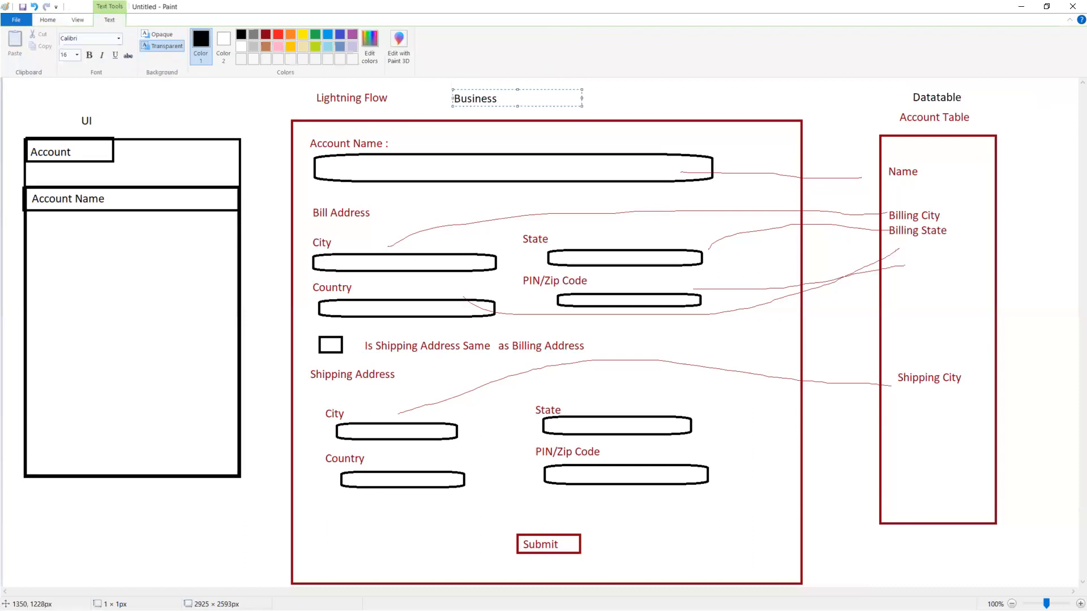
key("BackSpace")
key("BackSpace")
key("BackSpace")
key("BackSpace")
key("BackSpace")
key("BackSpace")
key("BackSpace")
key("BackSpace")
type("Lightning Flow")
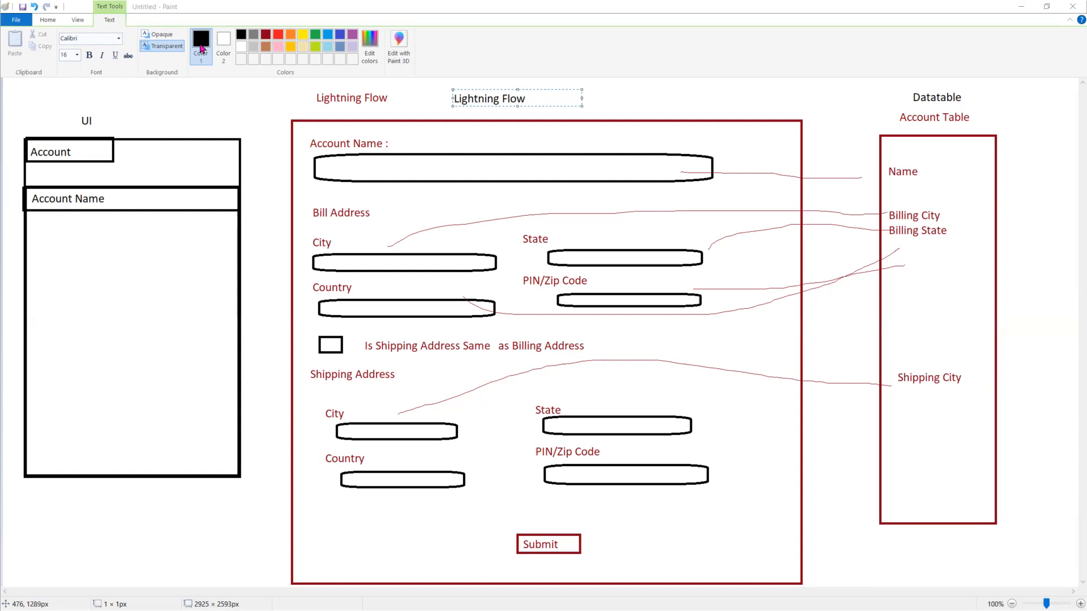
Step: Draw black lines from billing City, billing Country and shipping State to Shipping City
left_click(207, 94)
left_click(140, 39)
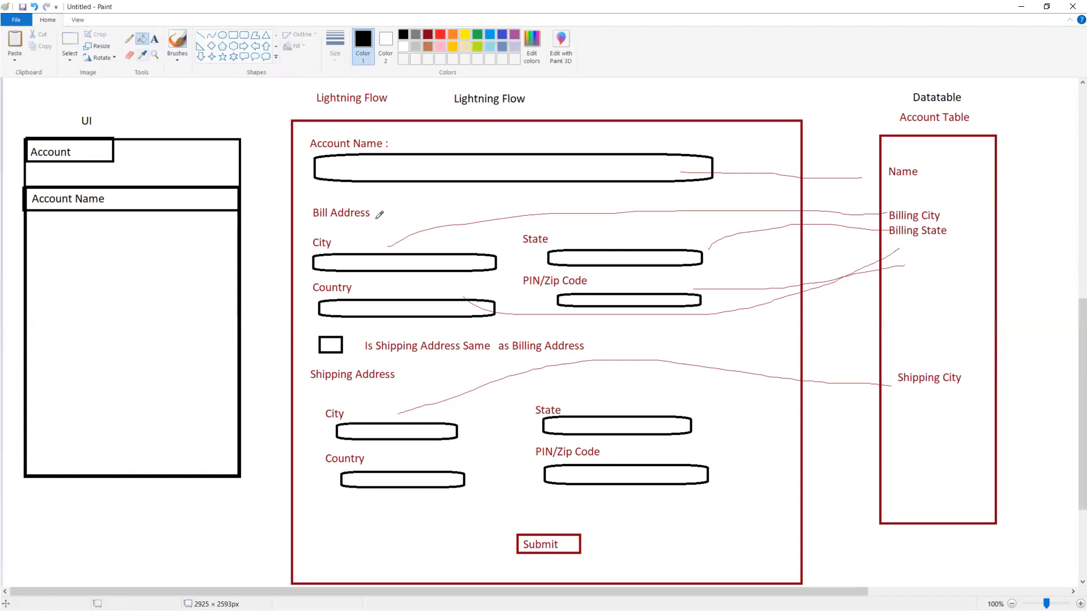
mouse_move(378, 241)
left_mouse_down()
mouse_move(429, 245)
mouse_move(729, 341)
left_mouse_up()
left_click_drag(868, 368, 876, 375)
mouse_move(477, 292)
left_mouse_down()
mouse_move(912, 404)
mouse_move(685, 235)
left_mouse_up()
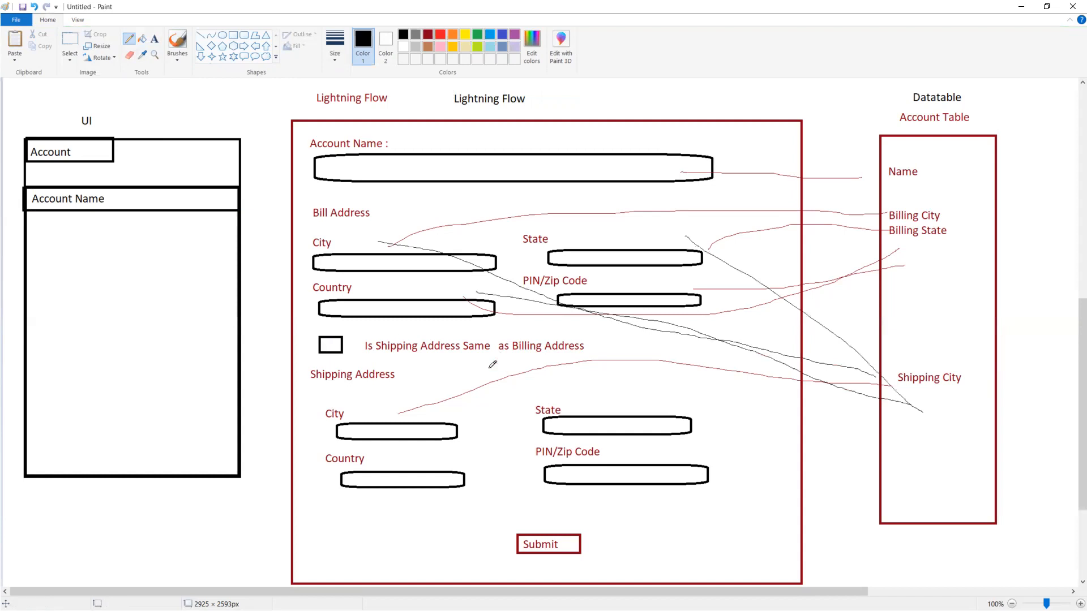
left_click_drag(585, 412, 890, 390)
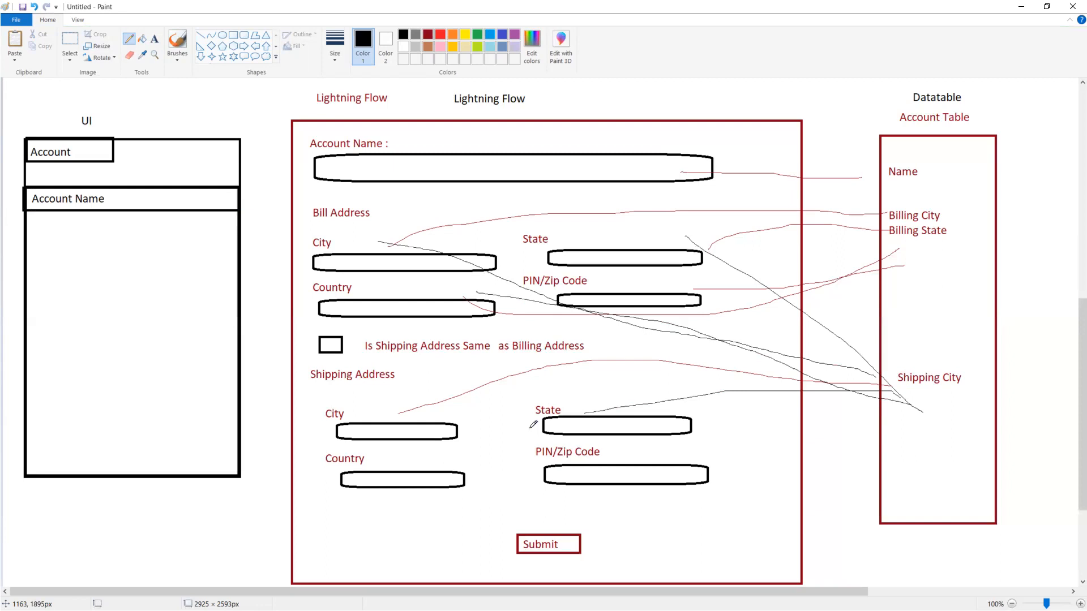
left_click(154, 40)
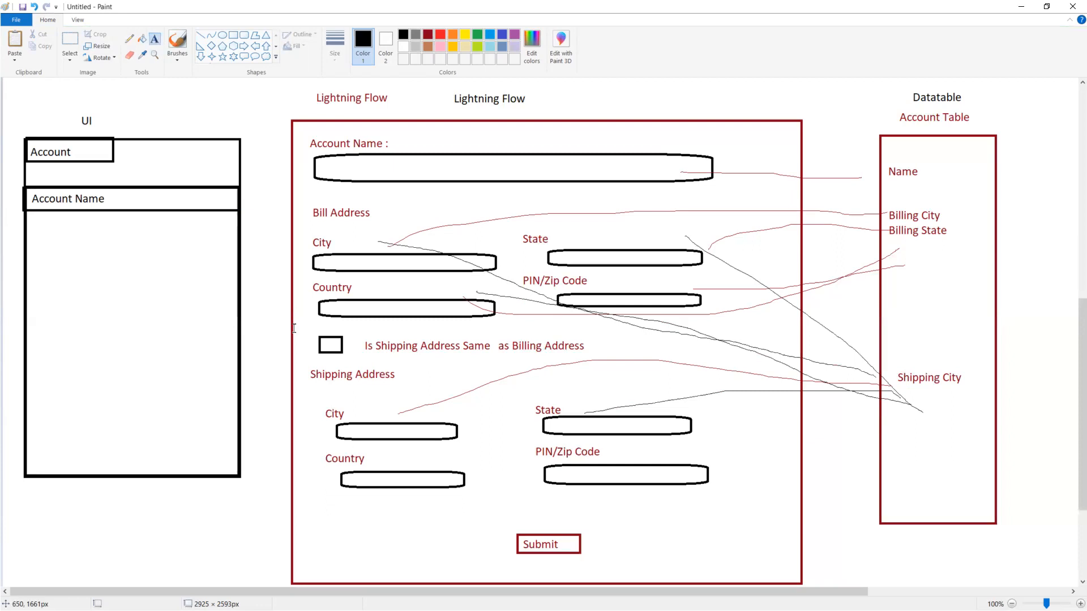
Step: Draw a rounded rectangle to the right of the Account Table
scroll(294, 328, "down", 3)
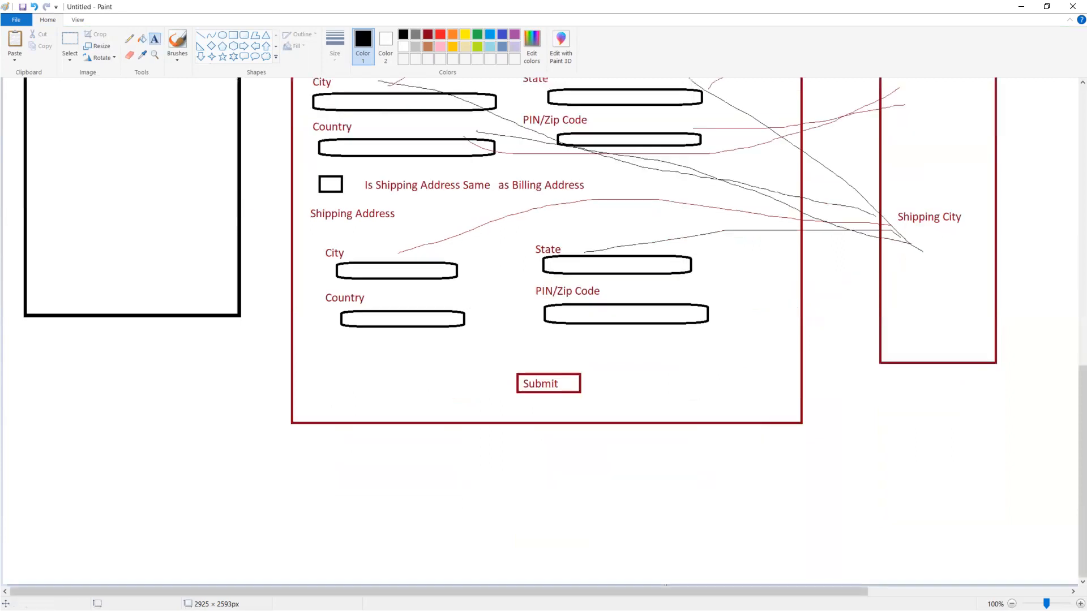
scroll(982, 526, "right", 5)
scroll(958, 538, "up", 5)
scroll(223, 225, "down", 5)
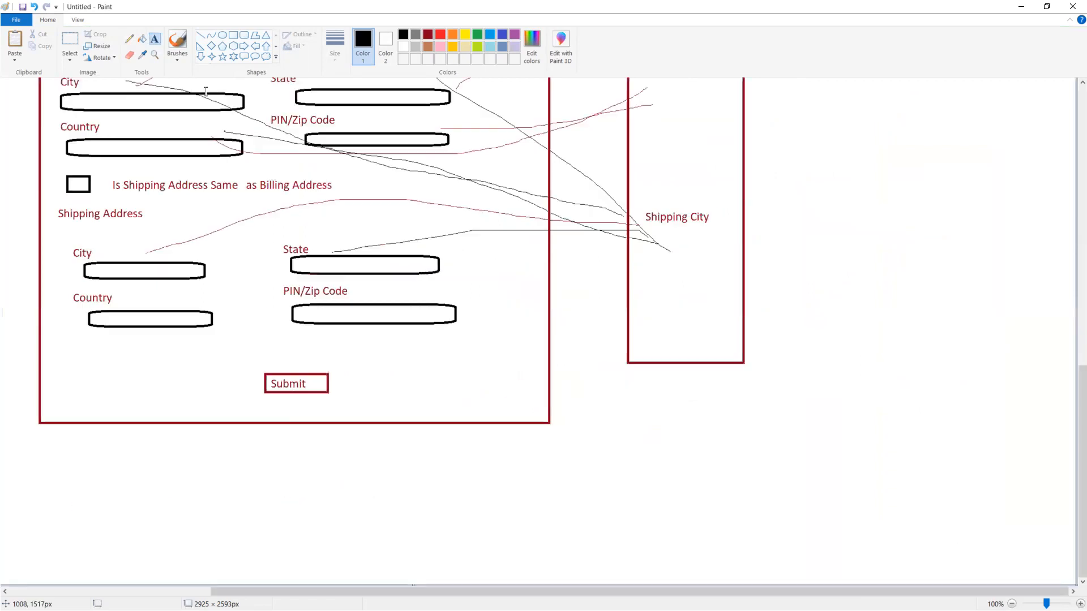
left_click(242, 39)
mouse_move(852, 136)
left_mouse_down()
mouse_move(942, 158)
mouse_move(978, 187)
left_mouse_up()
Step: Add a diamond below the rounded rectangle containing the text 'is the Shipping Address same'
left_click(155, 41)
left_click(208, 48)
mouse_move(891, 219)
left_mouse_down()
mouse_move(919, 257)
mouse_move(971, 292)
left_mouse_up()
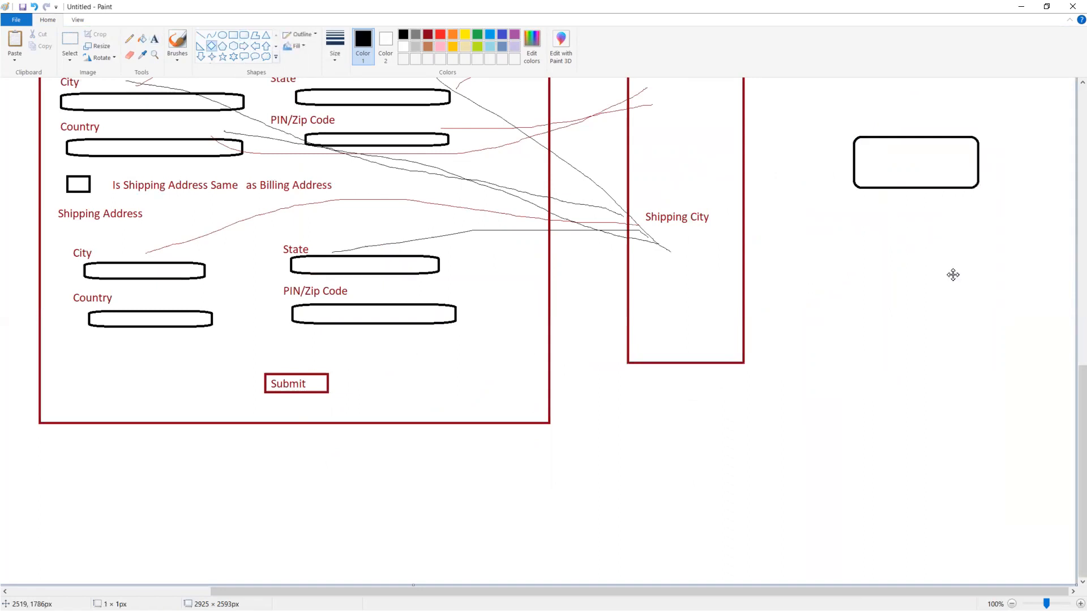
left_click_drag(912, 260, 886, 268)
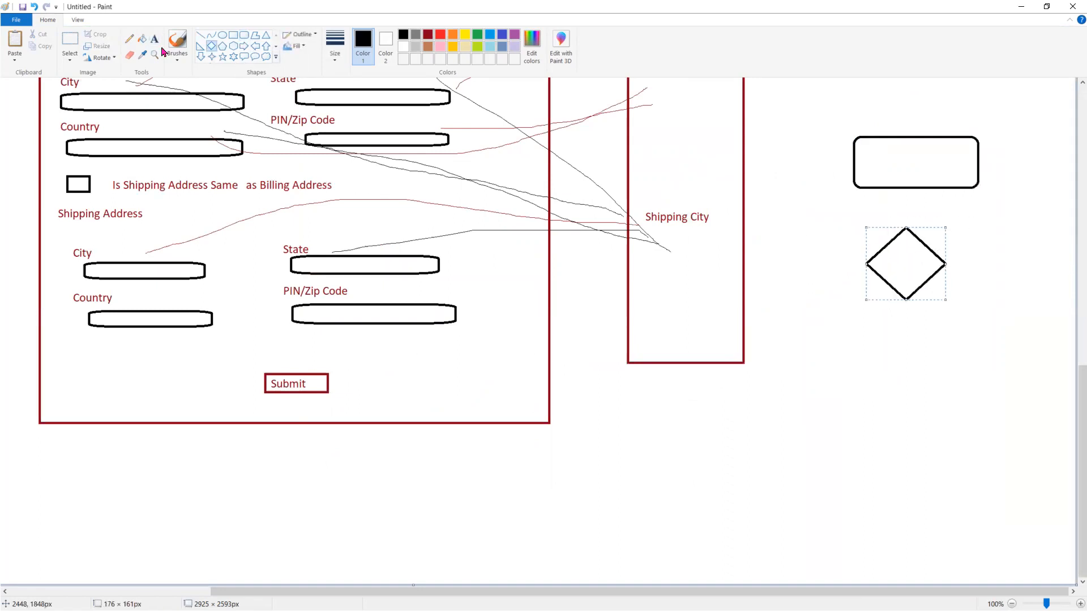
left_click(883, 252)
type("is the Shipping Addr")
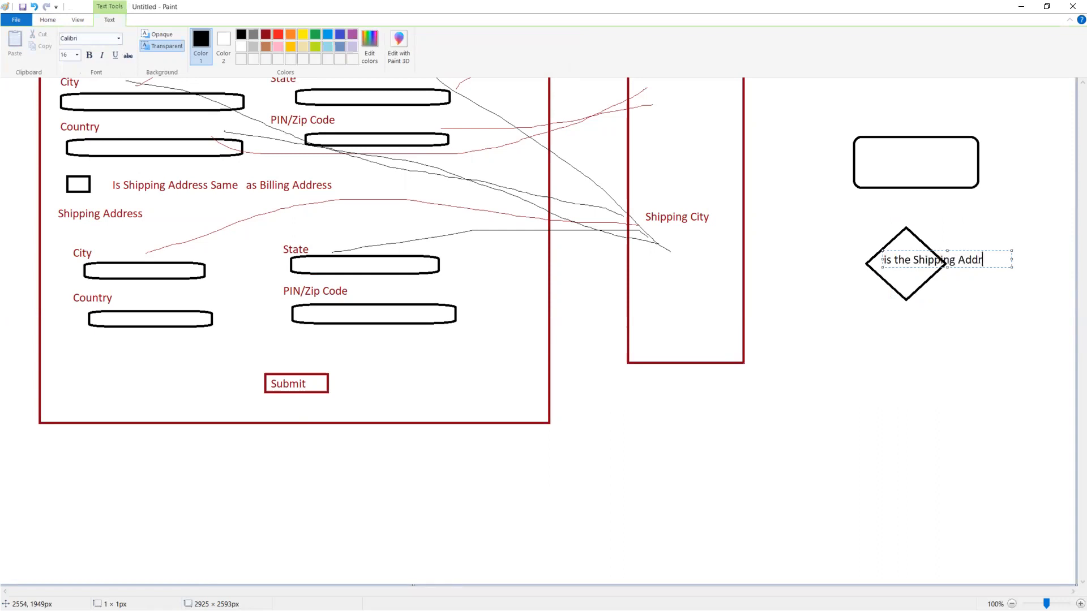
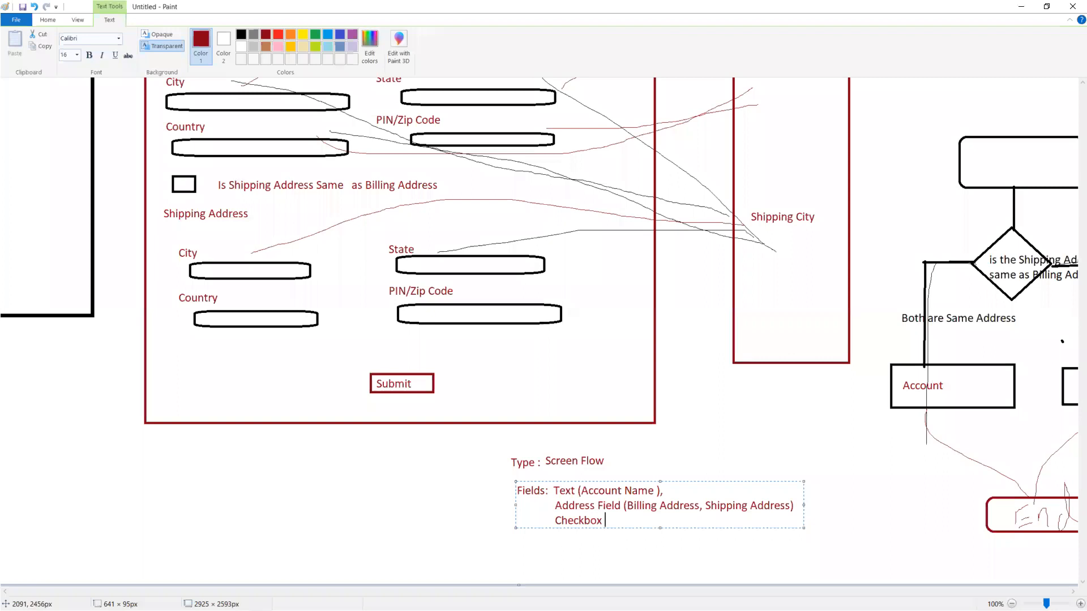
Step: Delete the stray bracket after Checkbox and commit the fields note onto the Paint canvas
key("BackSpace")
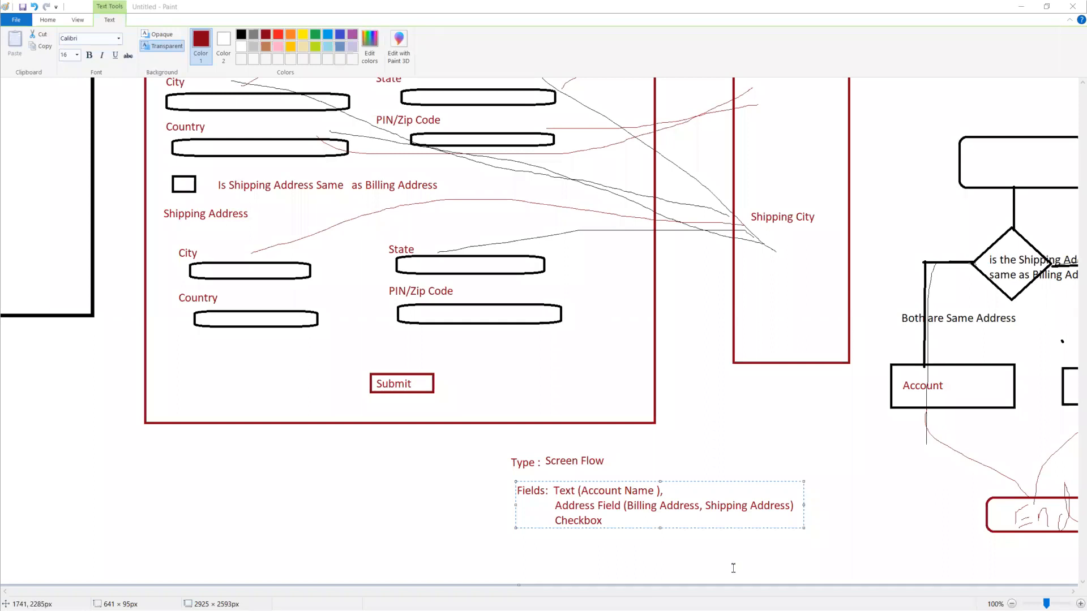
left_click(332, 441)
scroll(323, 443, "up", 6)
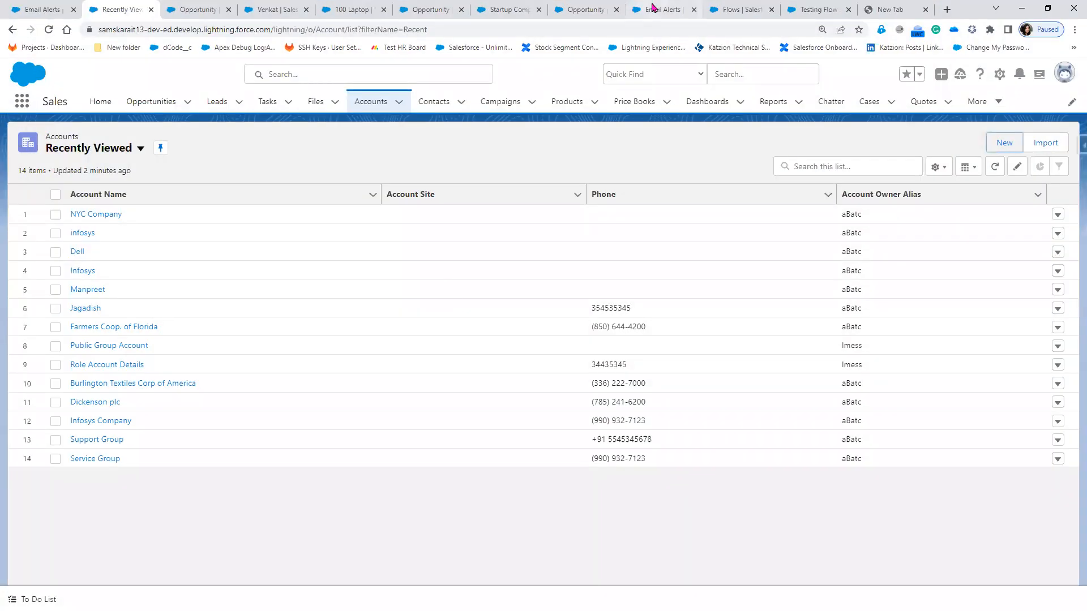
Step: Switch to the Flows page and close the Email Alerts, Testing Flow, blank and new Flow Builder tabs
left_click(739, 10)
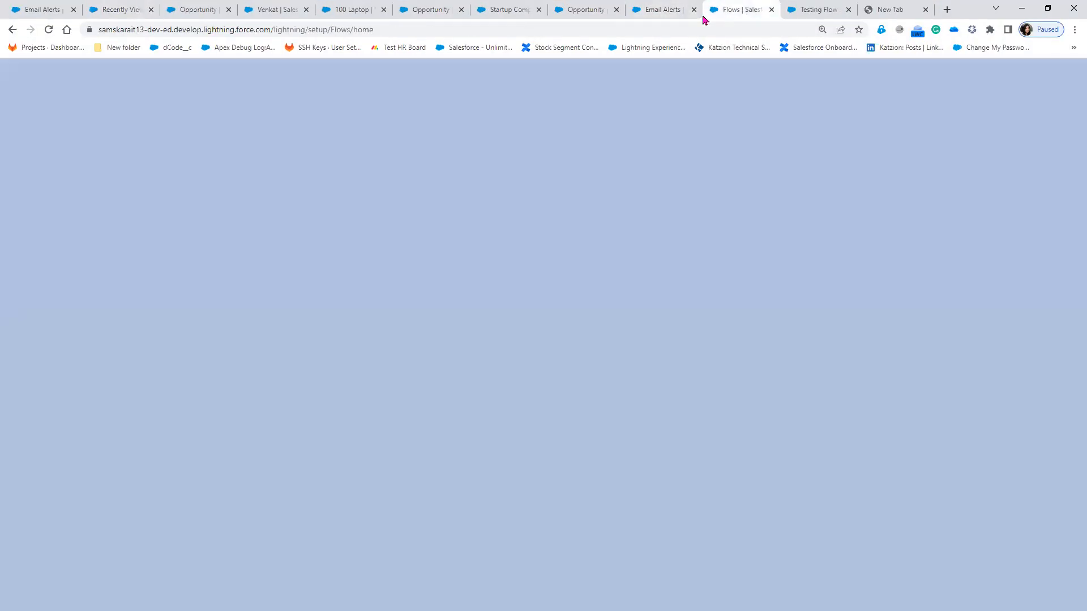
left_click(694, 10)
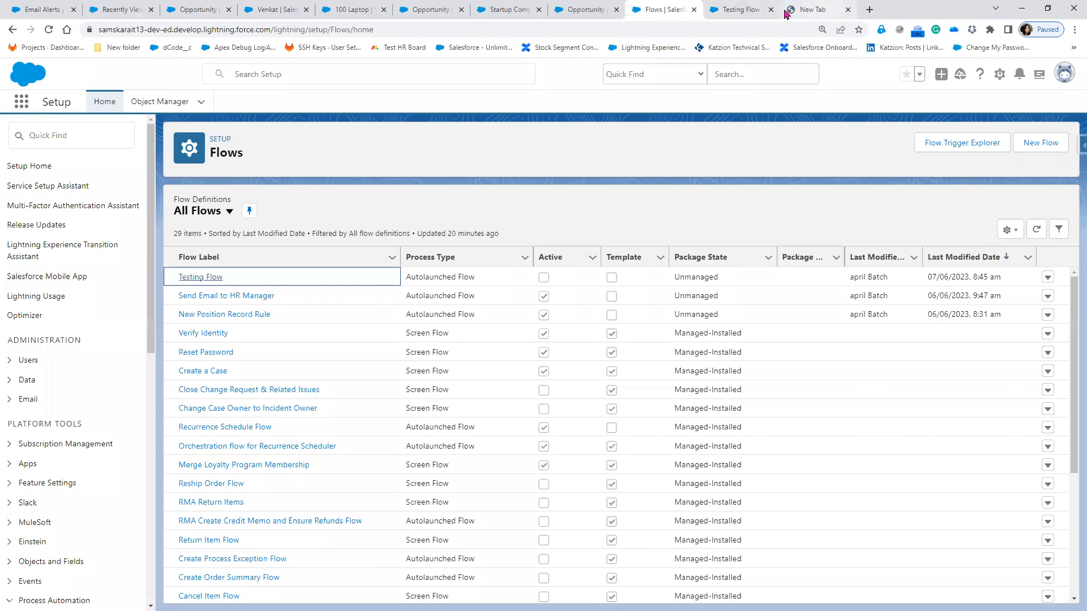
left_click(770, 10)
left_click(770, 9)
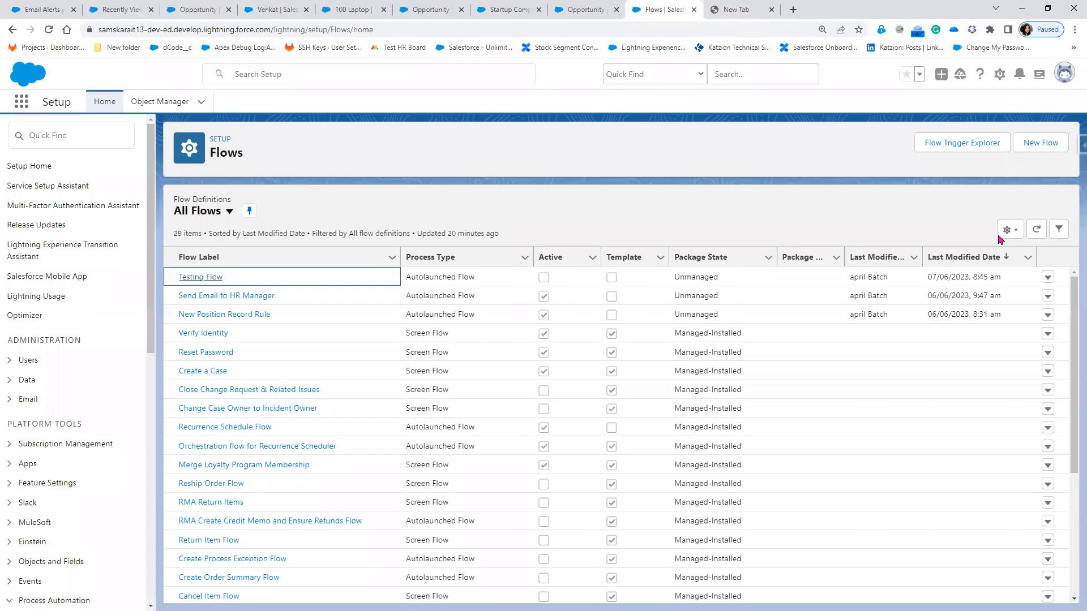
left_click(1050, 146)
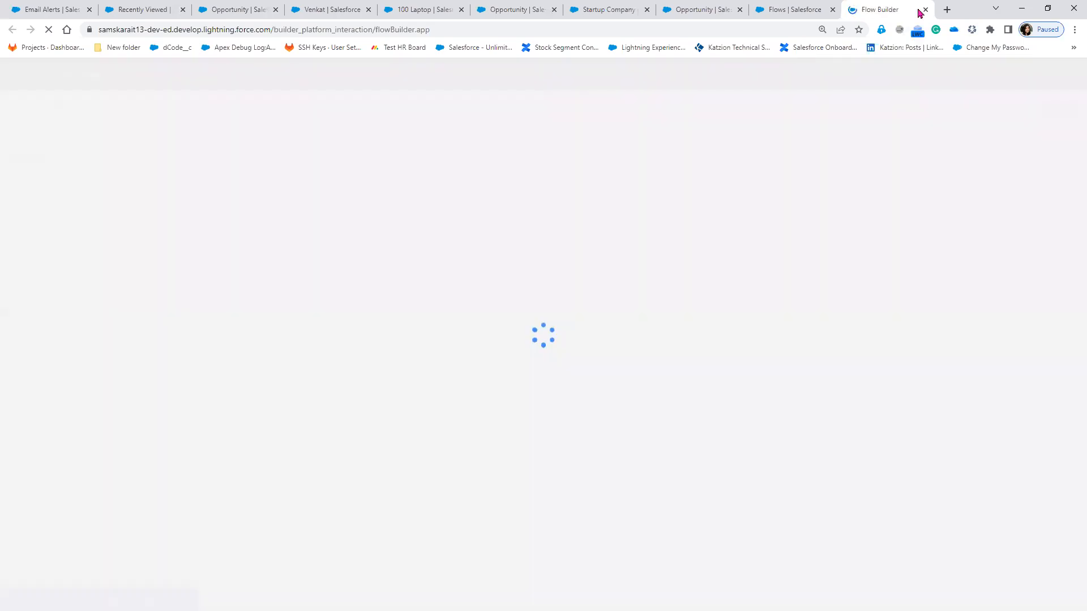
left_click(926, 10)
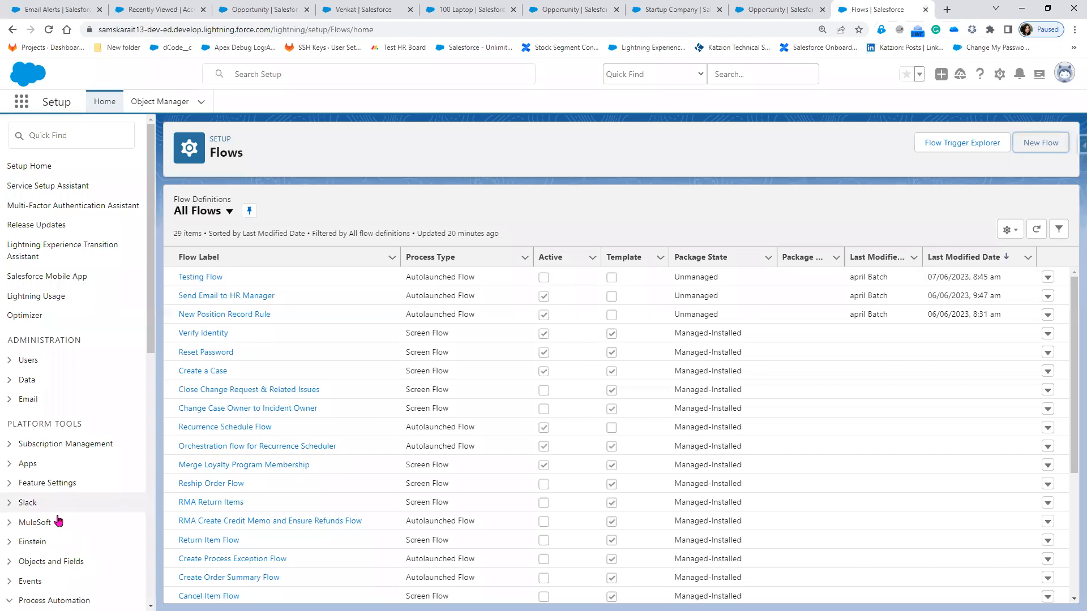
Step: Visit the Object Manager, then return to the Setup Home page
scroll(57, 518, "down", 5)
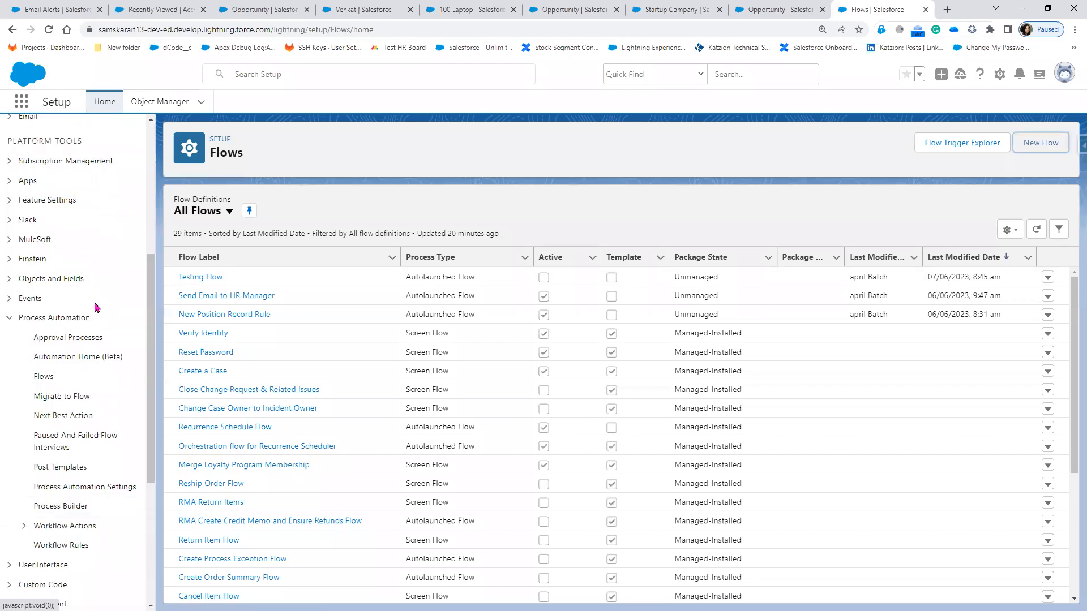
scroll(85, 170, "up", 4)
left_click(159, 103)
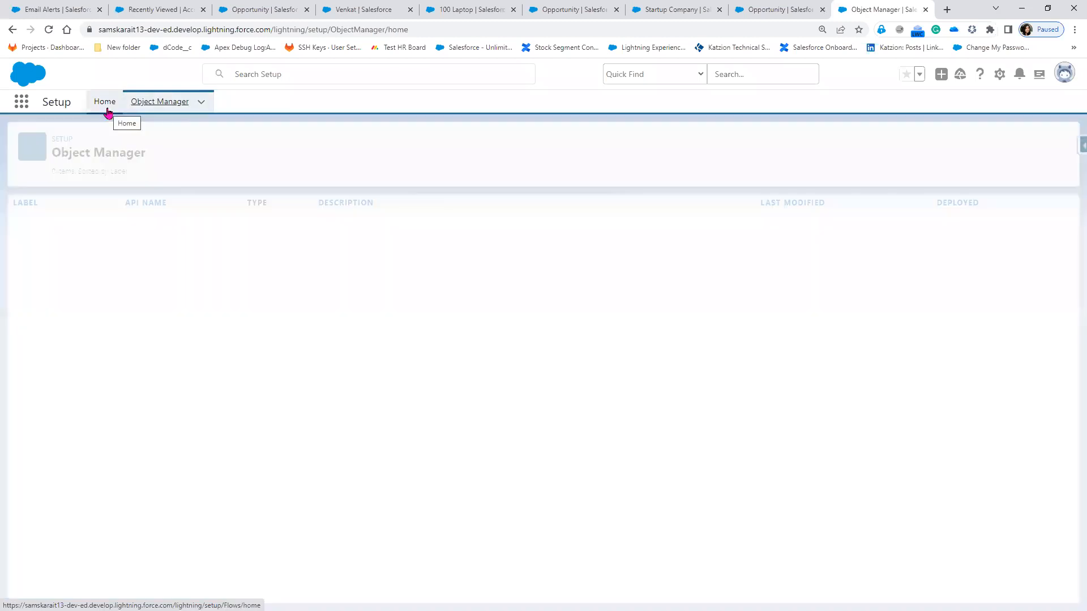
left_click(107, 110)
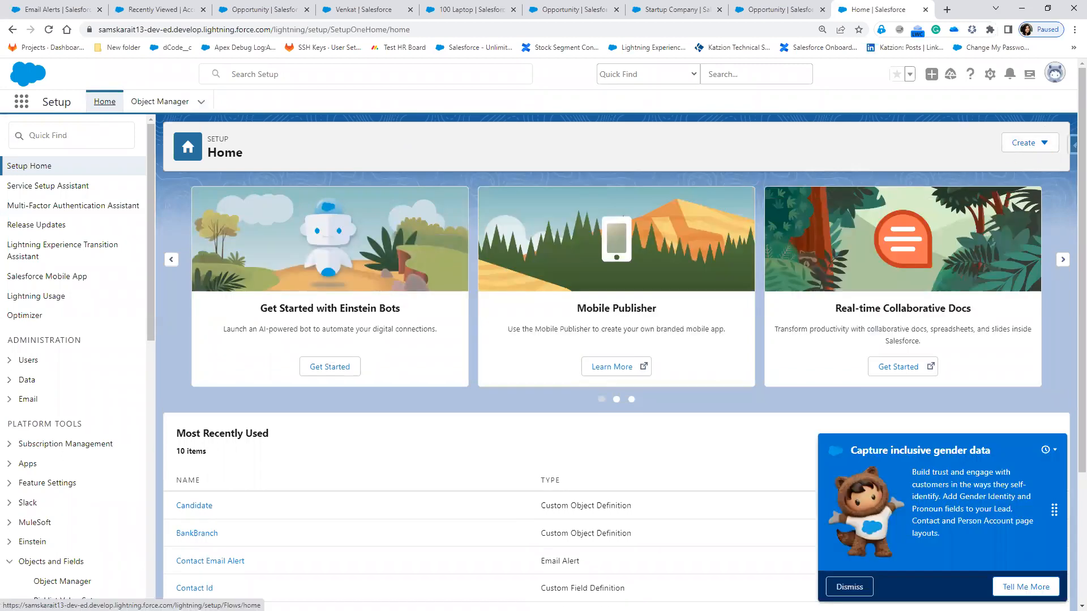
Step: Search Quick Find for 'Flow' and open the list of all flows
left_click(1044, 153)
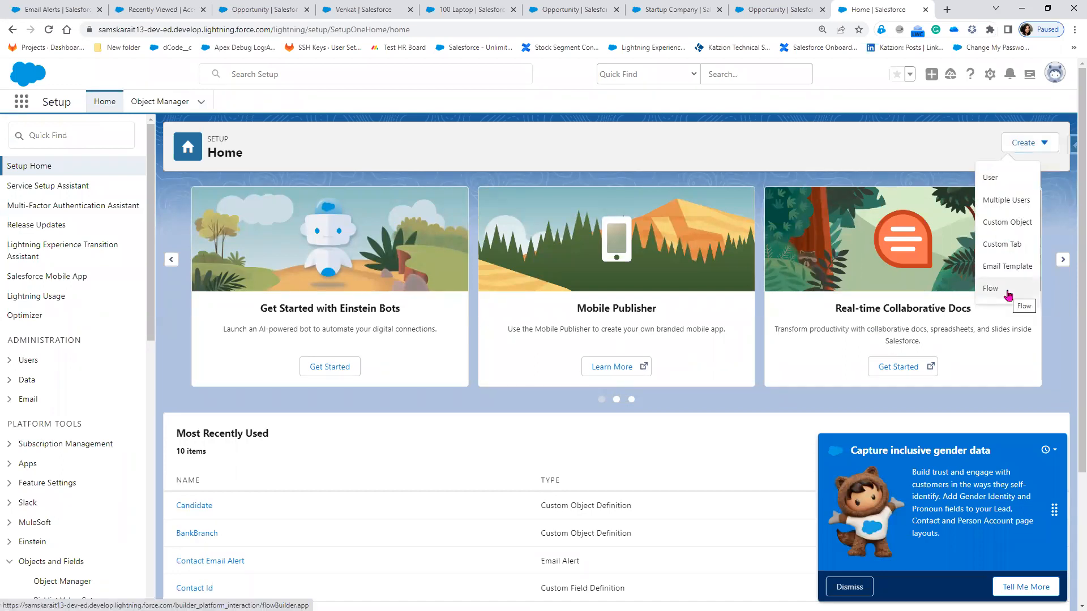
left_click(107, 141)
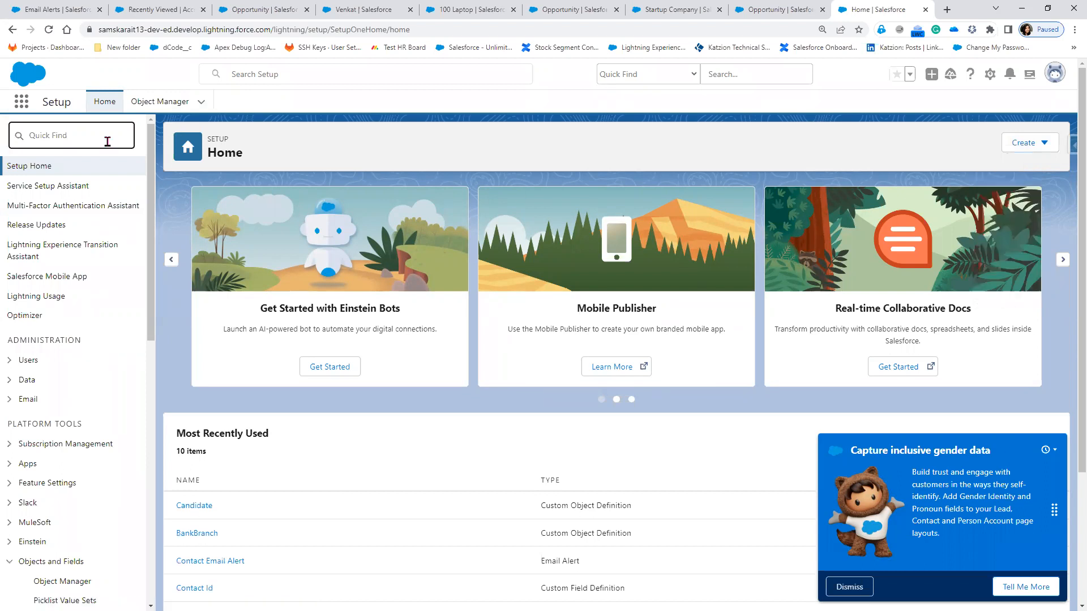
type("Flow")
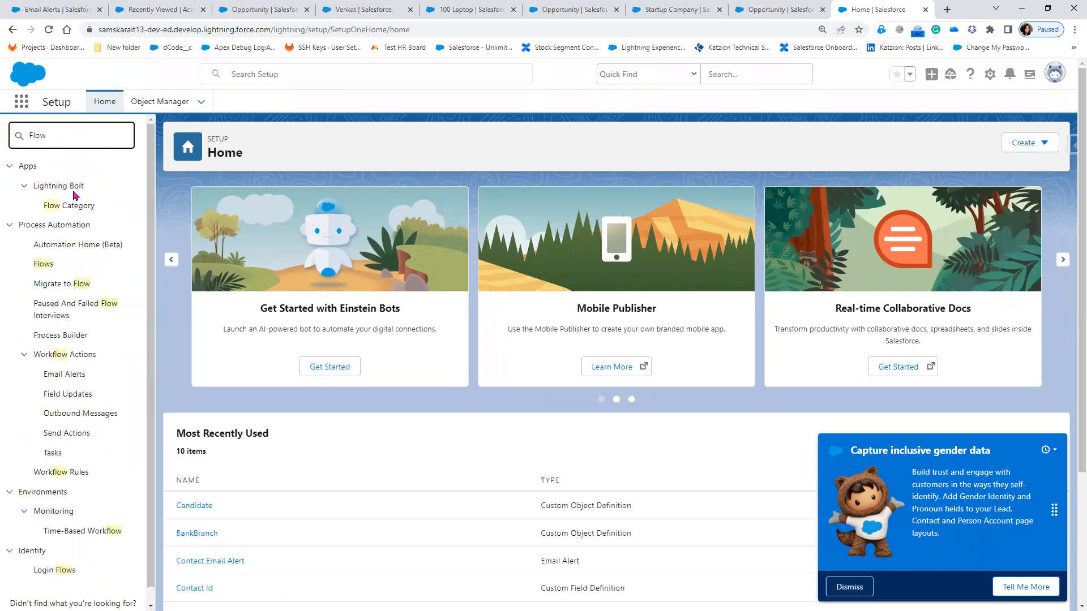
left_click(50, 266)
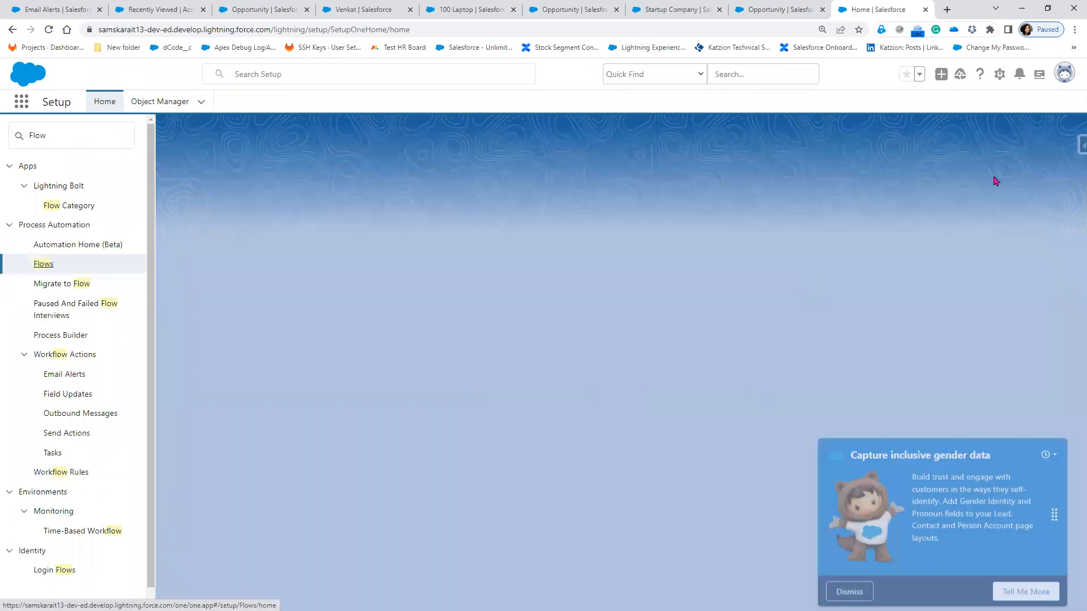
Step: Go back to Setup Home through Object Manager and choose Create > Flow
left_click(172, 104)
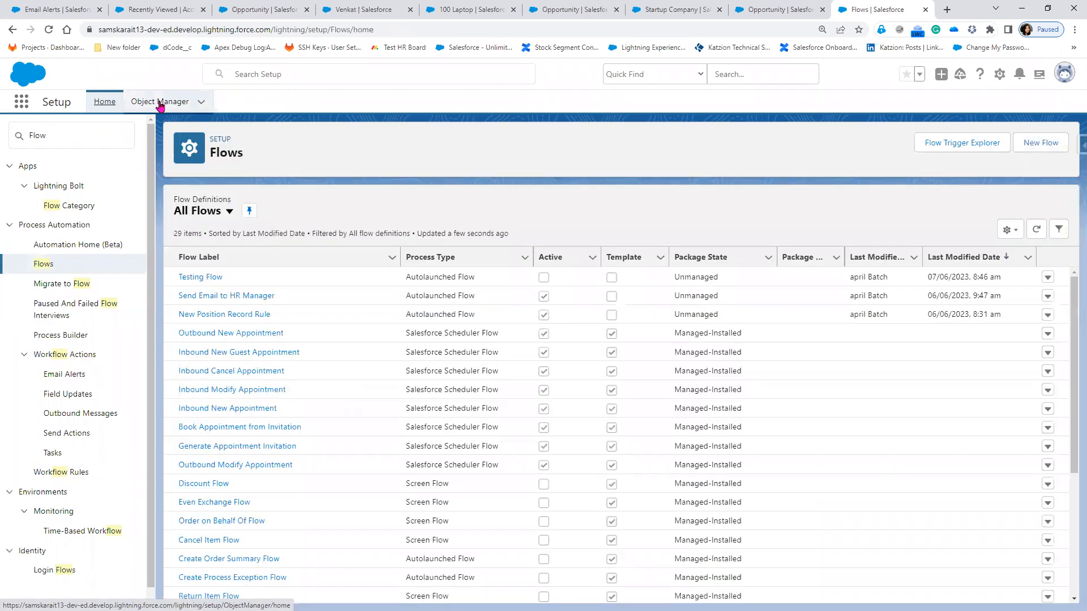
left_click(102, 108)
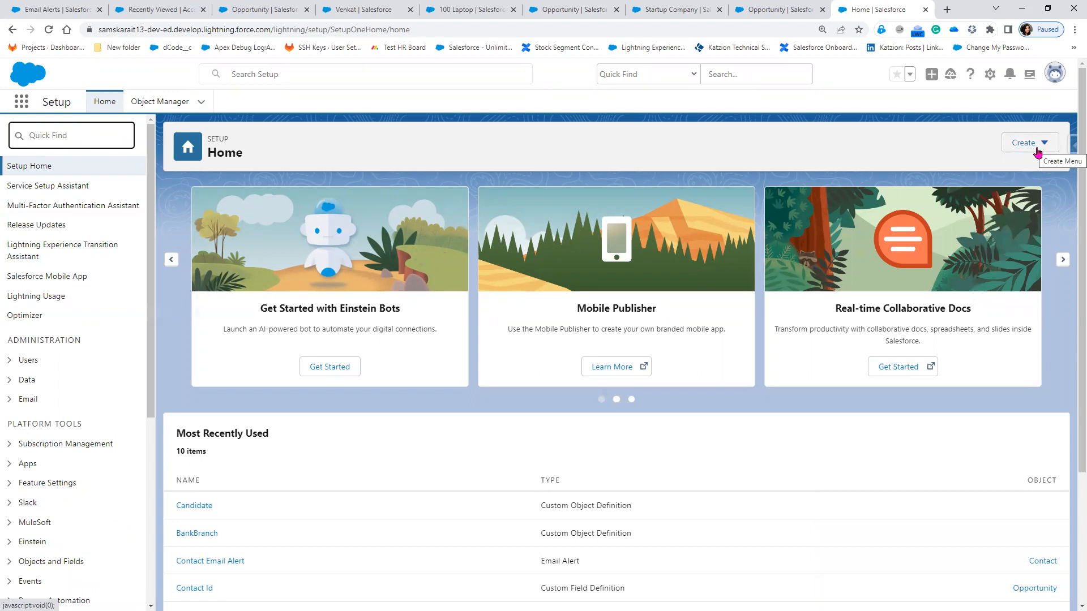
left_click(1037, 152)
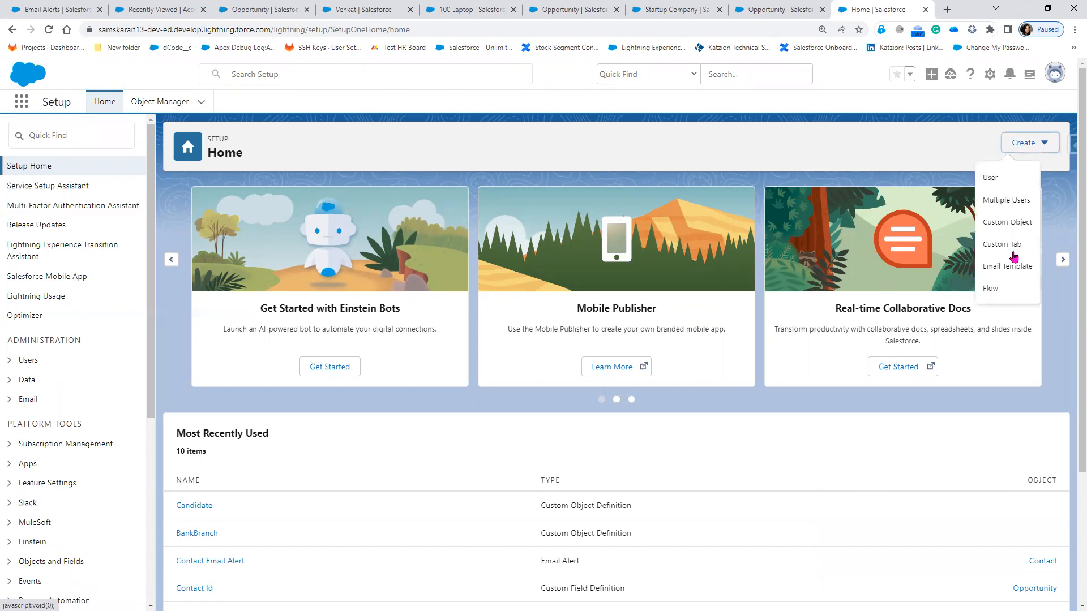
left_click(1001, 295)
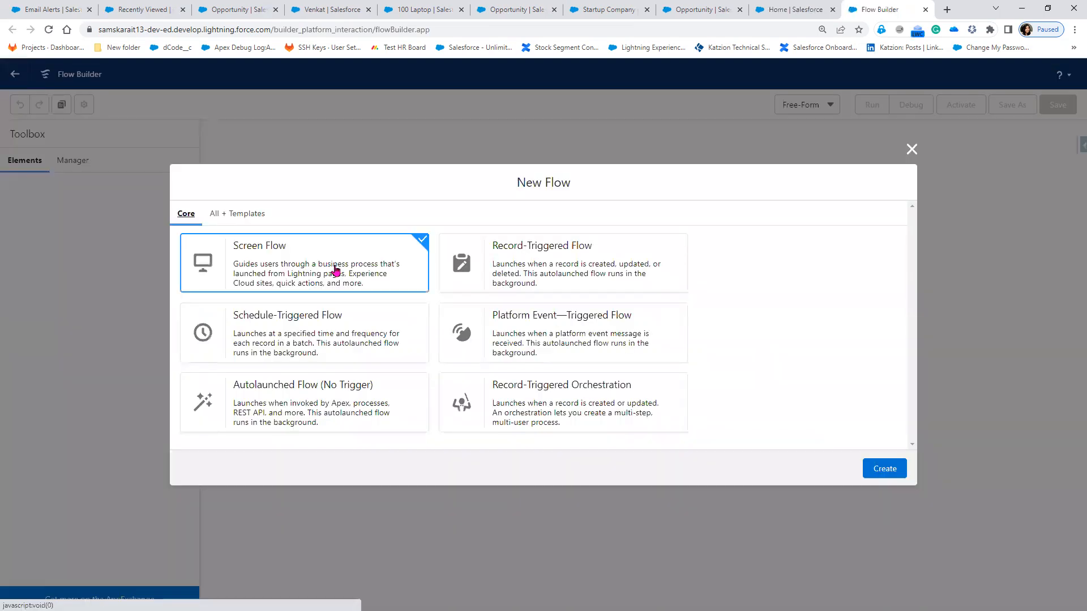
Step: Create a Screen Flow and bring up the Add Element list between Start and End
left_click(882, 470)
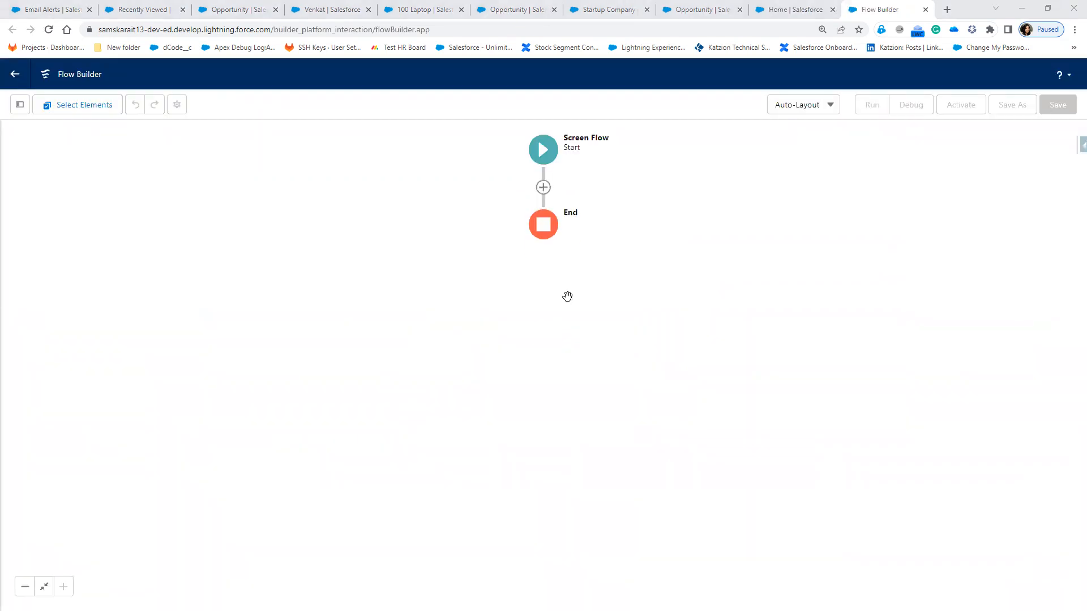
left_click(543, 190)
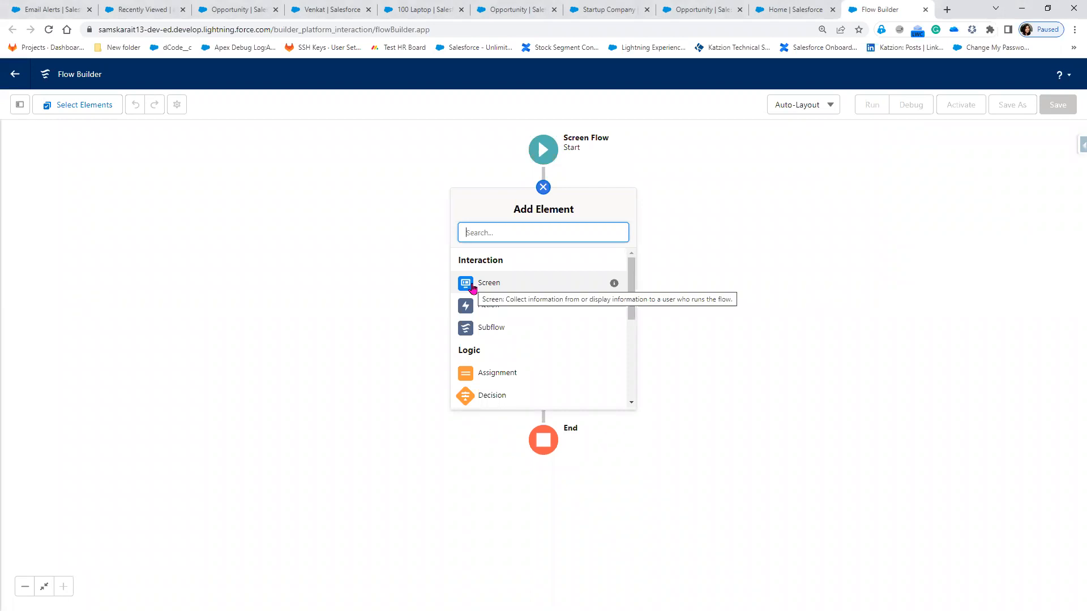
Step: Add a Screen element, collapse the Input and Display groups, and drag a Section toward the screen
left_click(473, 289)
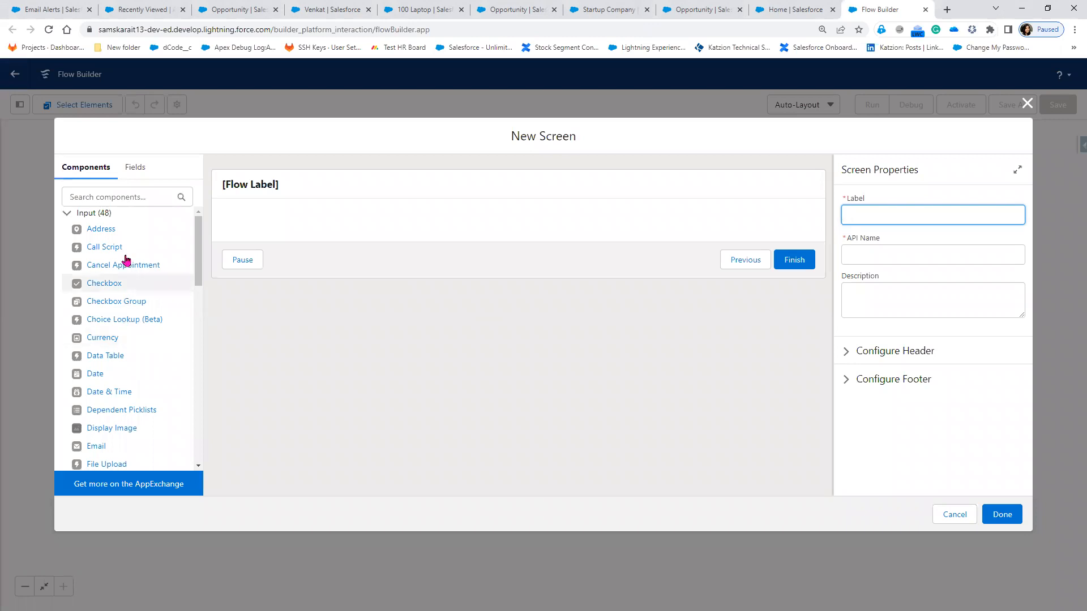
left_click(67, 213)
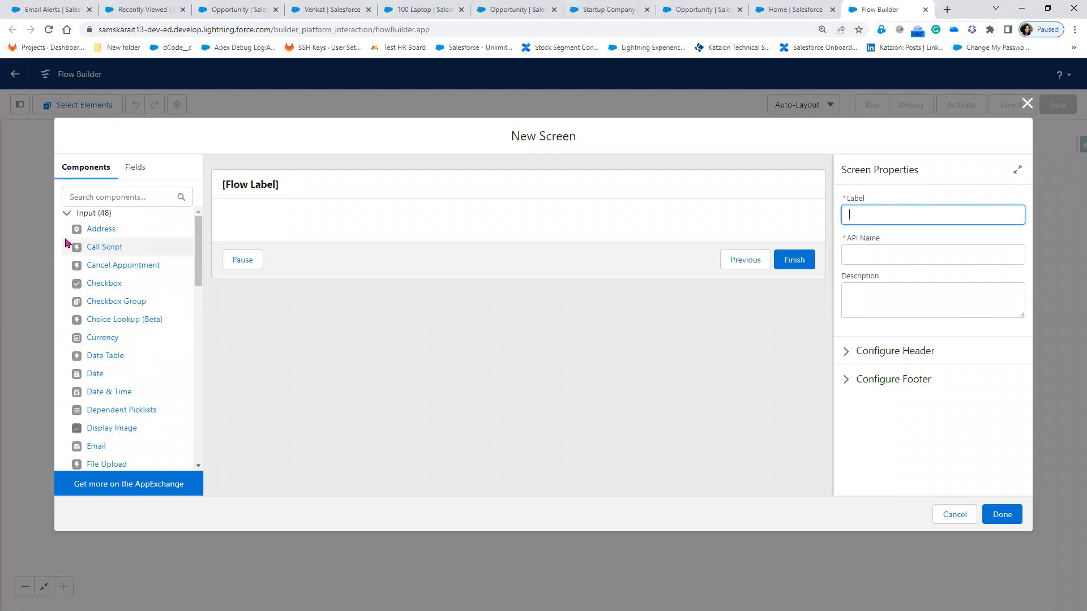
left_click(67, 226)
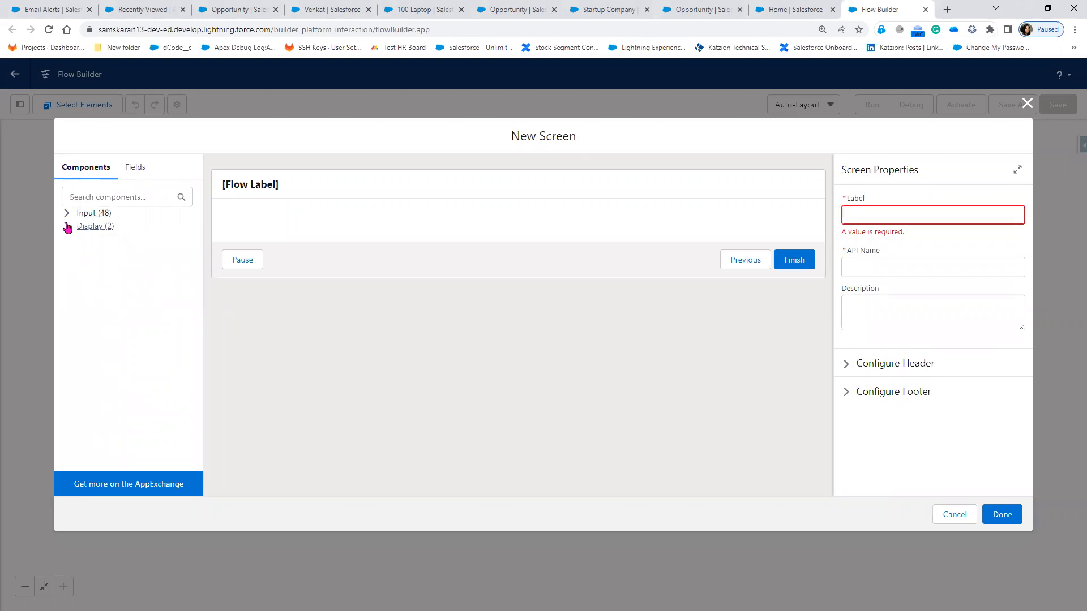
left_click_drag(99, 267, 392, 246)
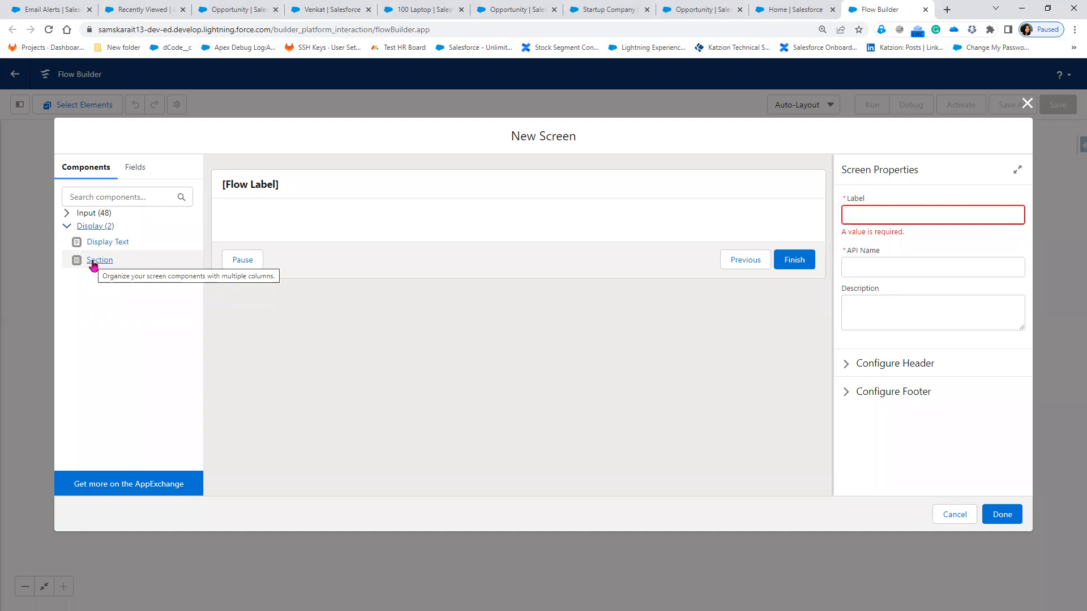
Step: Look over the NYC Company account's details, then return to Flow Builder's New Screen tab
left_click(143, 8)
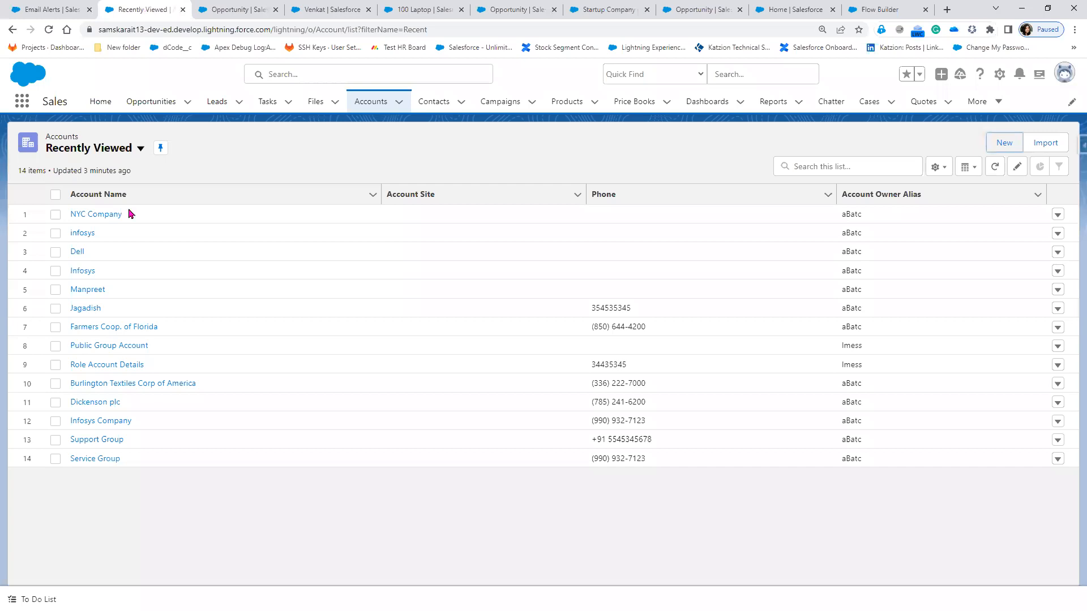
left_click(99, 215)
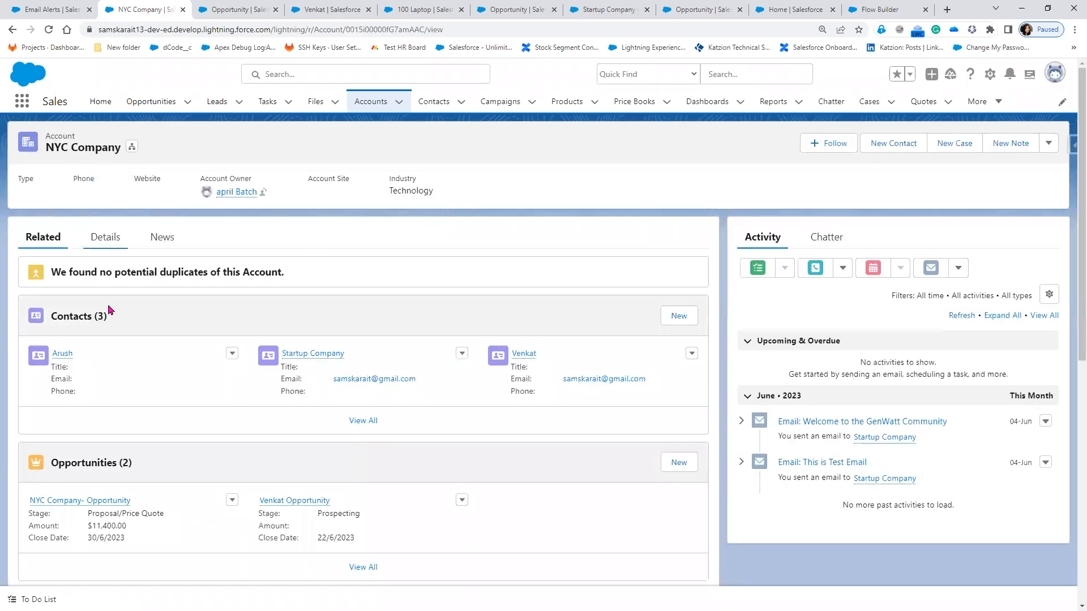
left_click(105, 237)
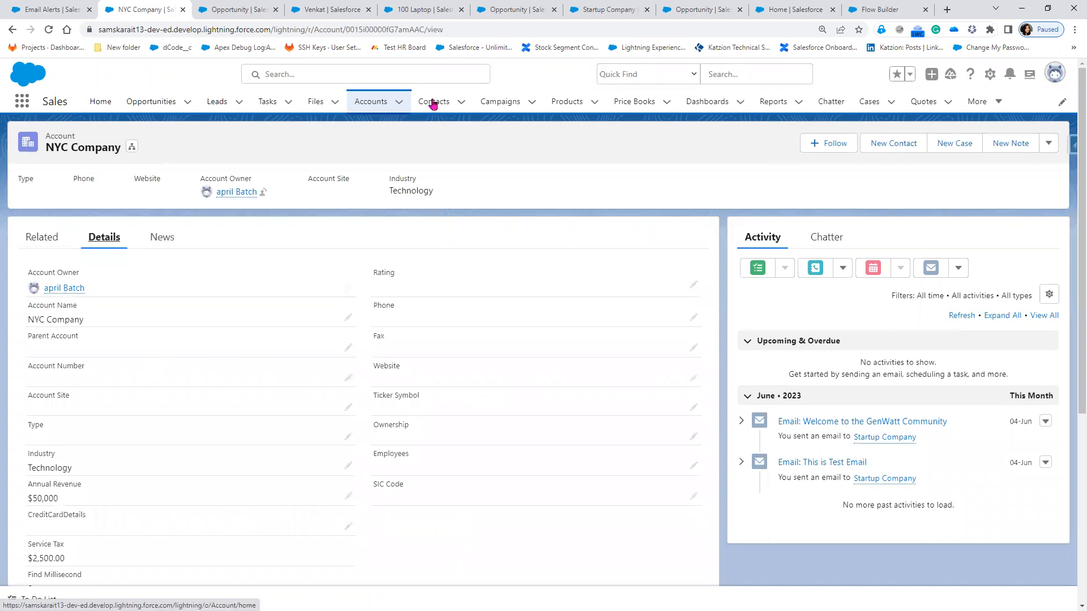
left_click(371, 101)
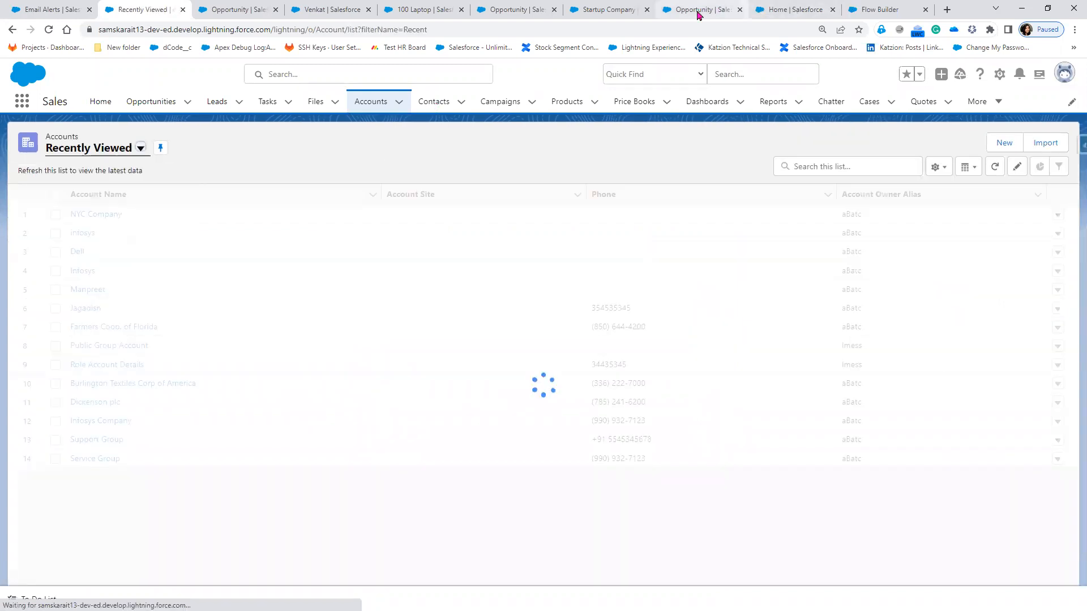
left_click(814, 15)
left_click(864, 12)
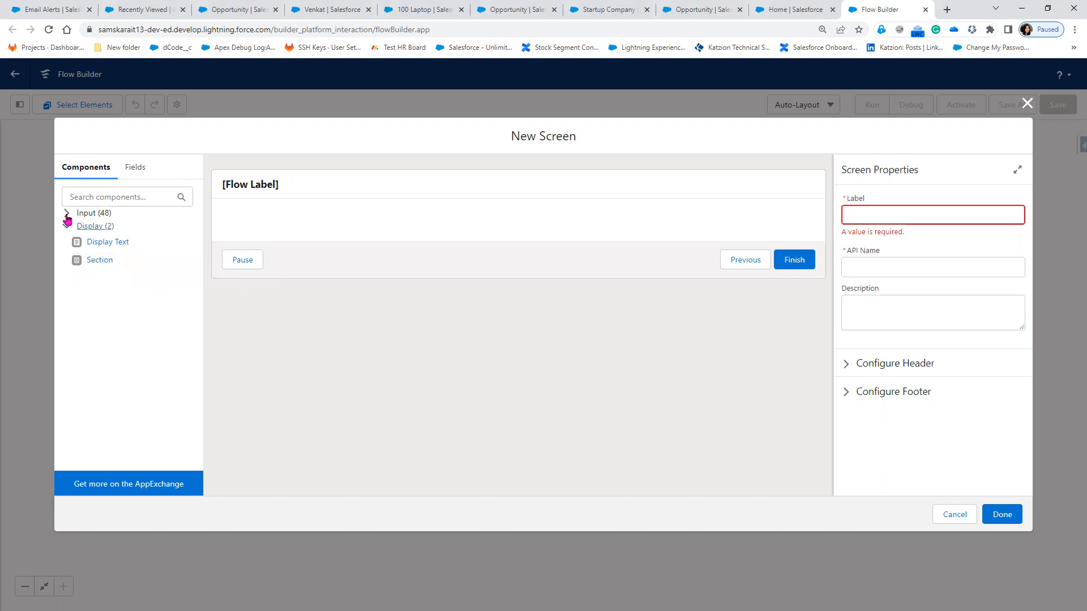
Step: Expand the Input components, search for 'Text', and place a Text input on the screen
left_click(67, 218)
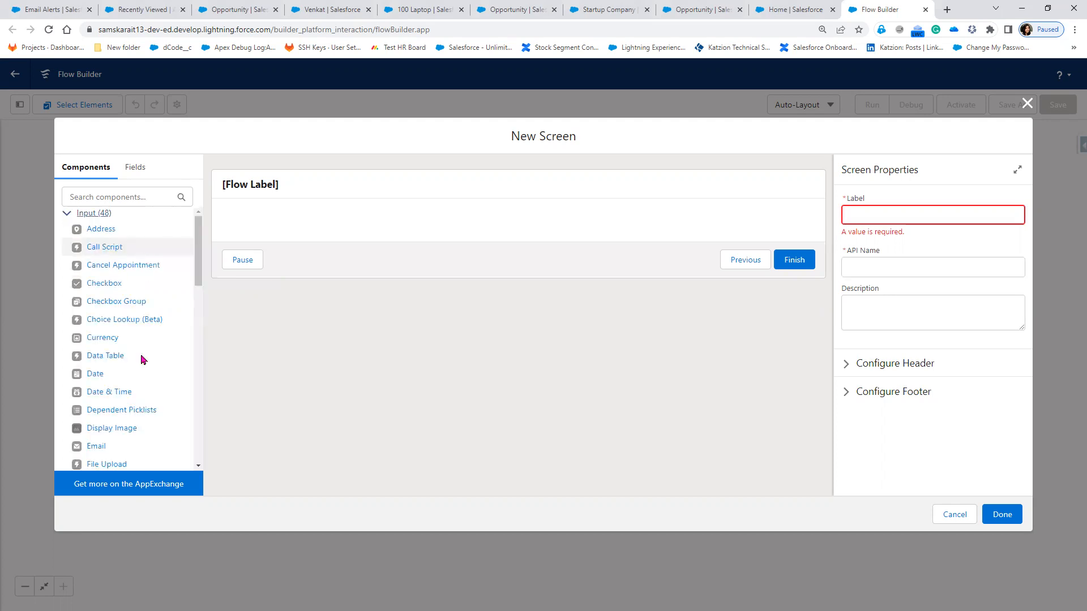
scroll(142, 365, "down", 2)
scroll(139, 380, "down", 3)
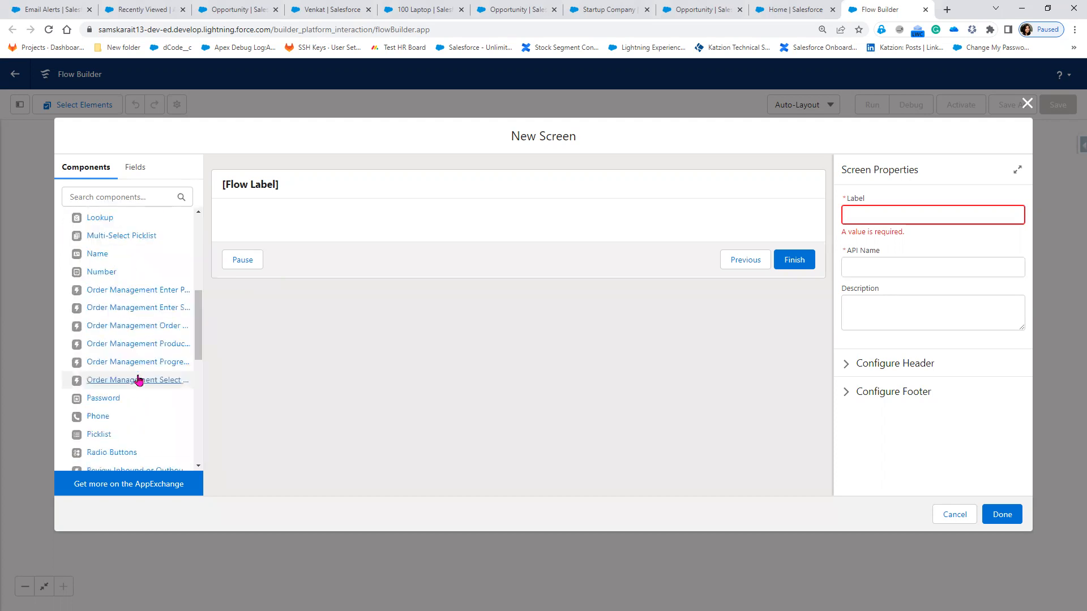
scroll(139, 380, "down", 5)
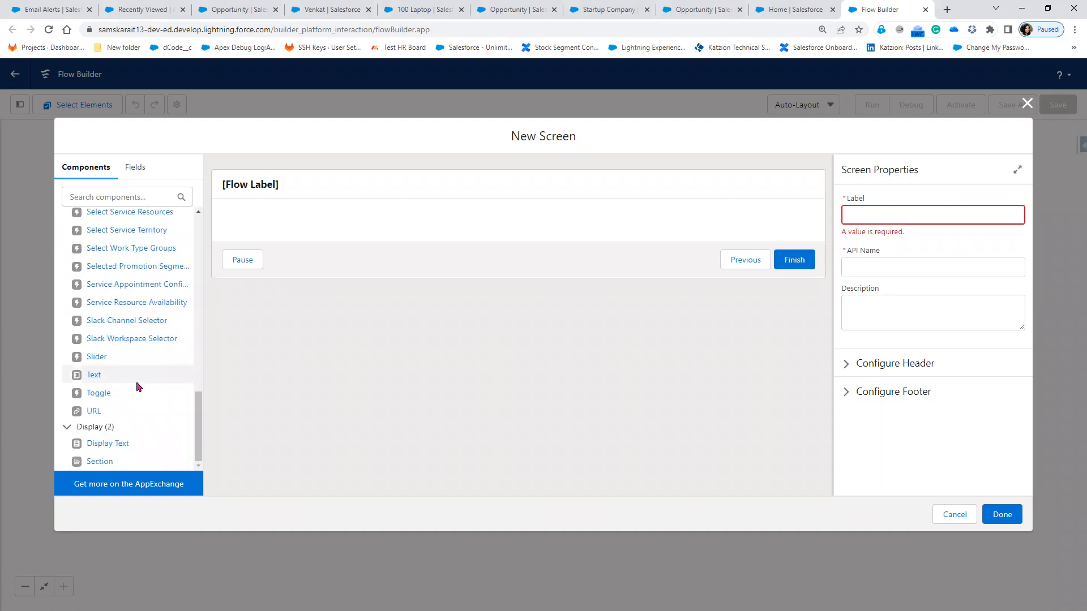
scroll(138, 387, "up", 7)
scroll(138, 387, "up", 4)
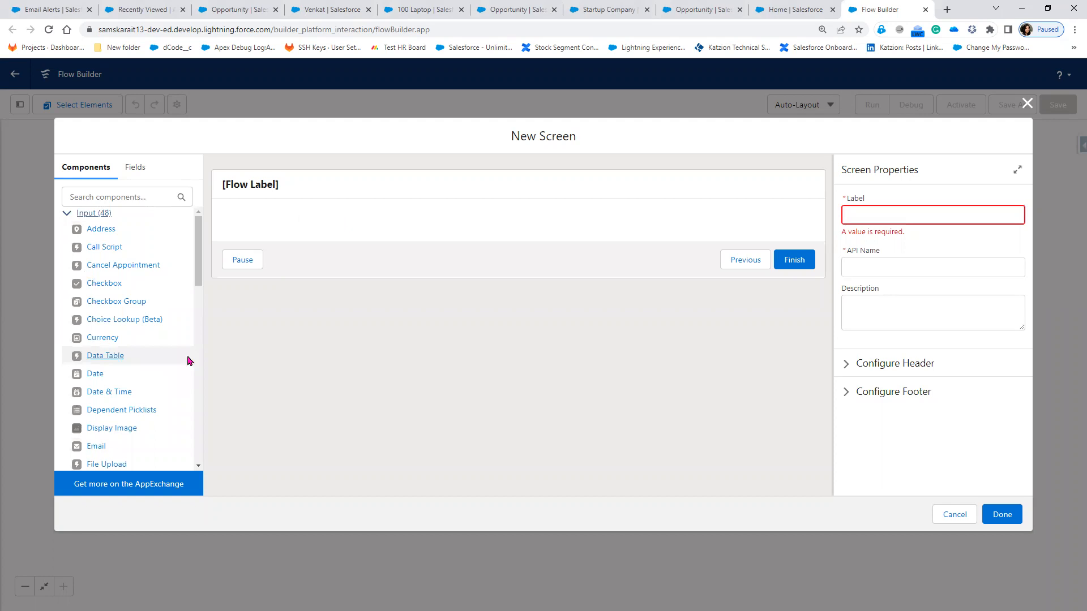
scroll(120, 396, "down", 2)
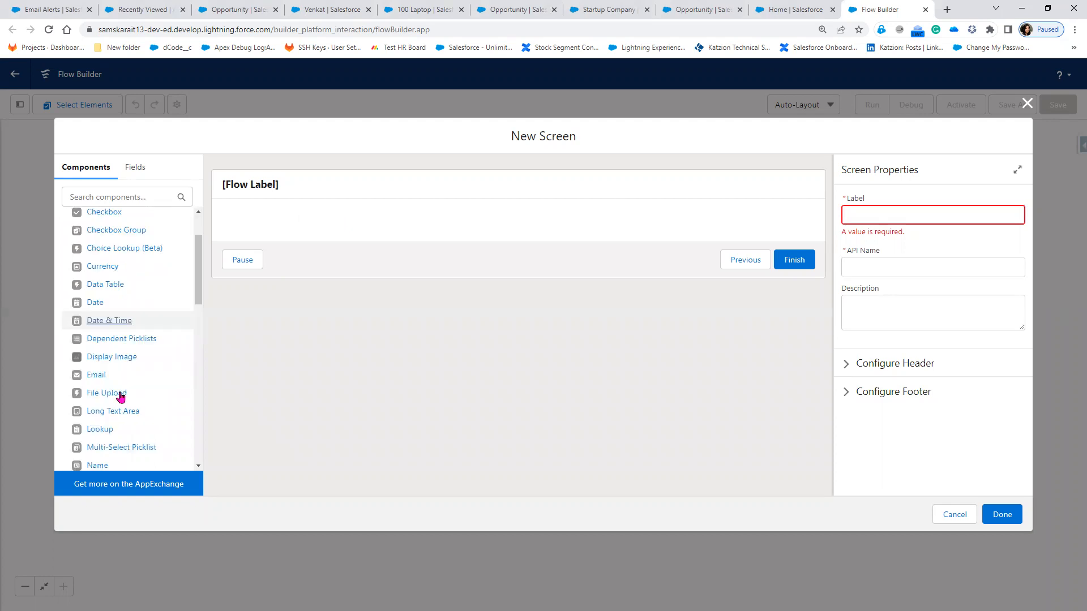
scroll(120, 396, "down", 2)
scroll(120, 397, "down", 4)
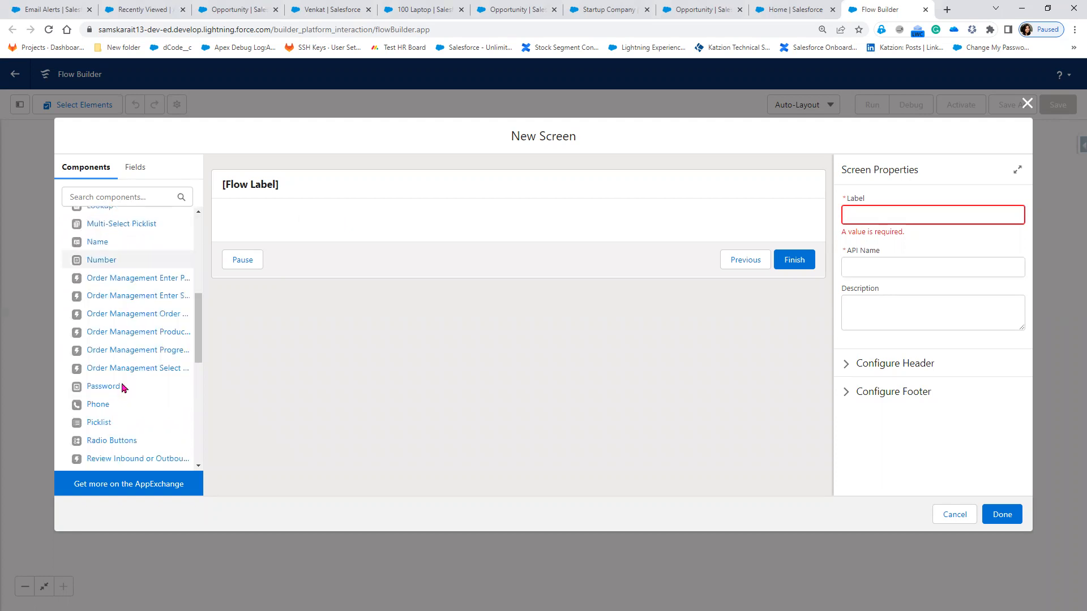
scroll(123, 387, "down", 1)
left_click(107, 195)
type("Te")
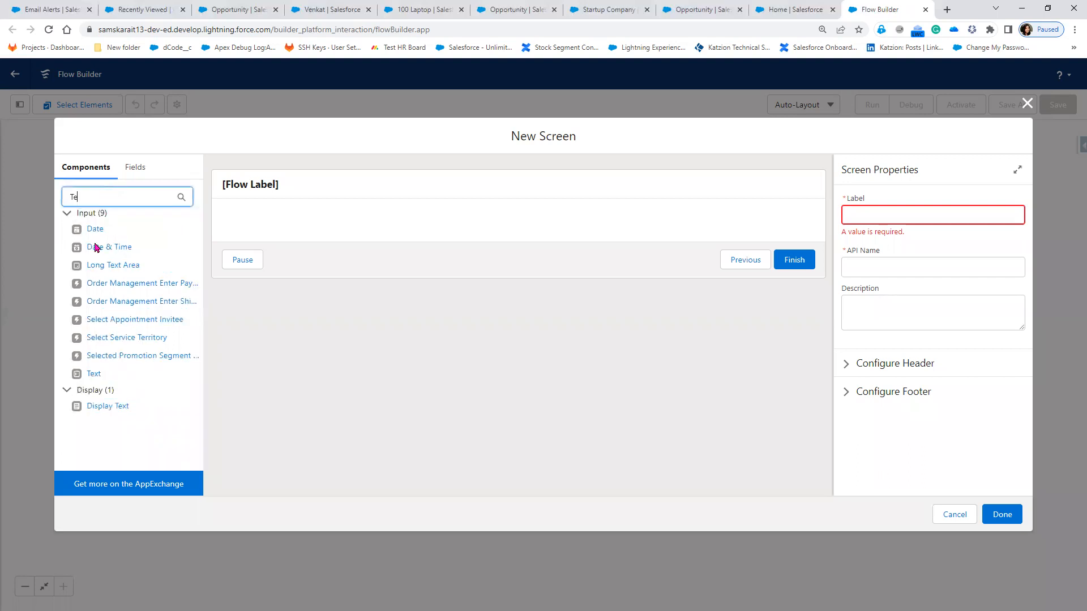
type("xt")
left_click_drag(94, 247, 282, 241)
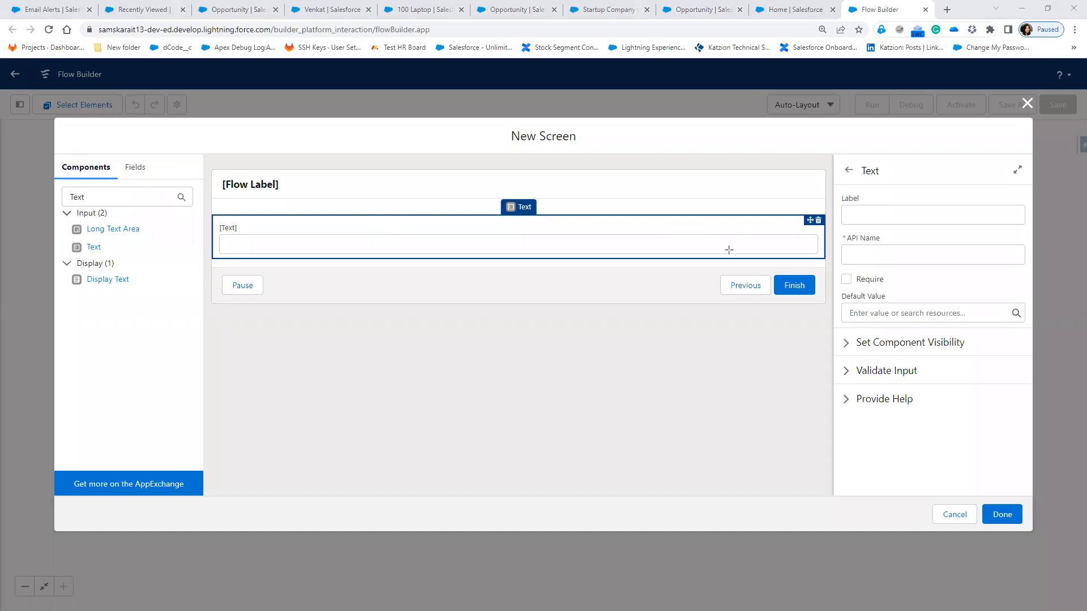
Step: Highlight the component settings with a red box and delete the Text component
left_click_drag(834, 157, 1030, 473)
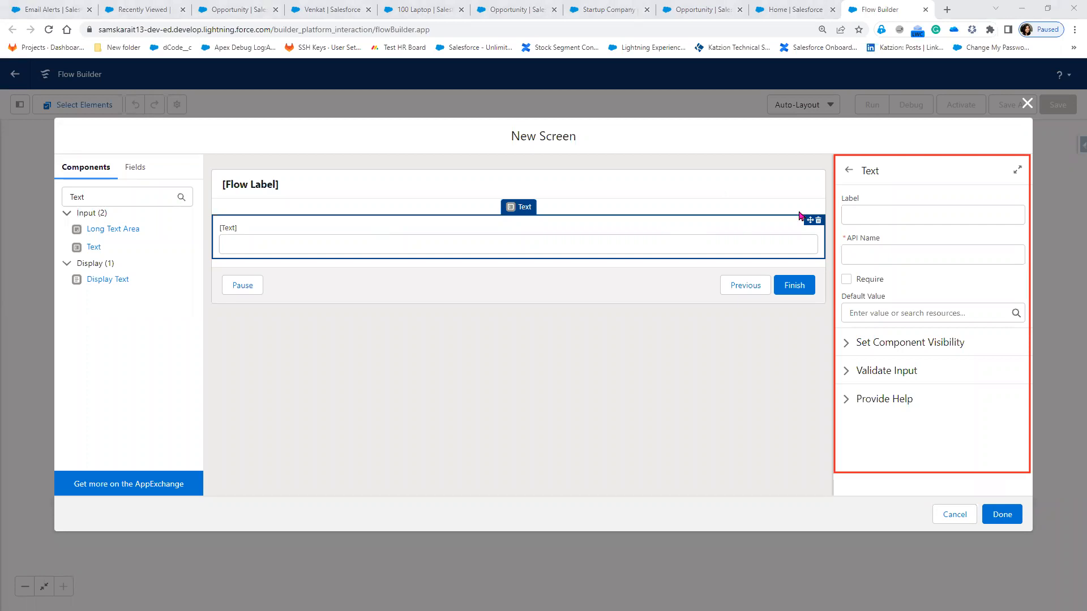
left_click(817, 220)
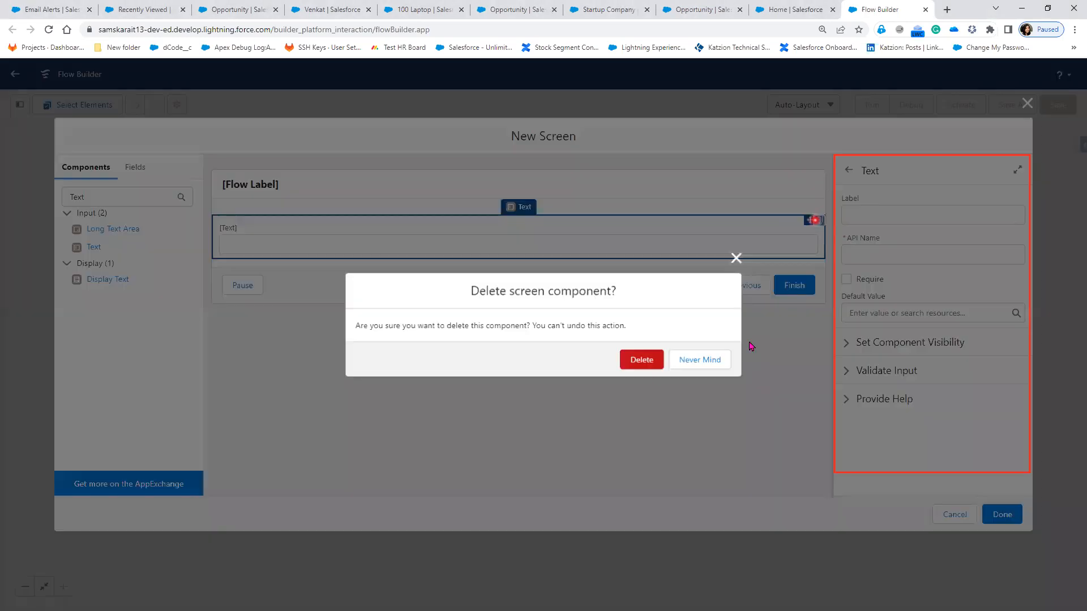
left_click(646, 359)
Step: Select the screen header and put the cursor in the screen's Label field
left_click(323, 186)
left_click(466, 185)
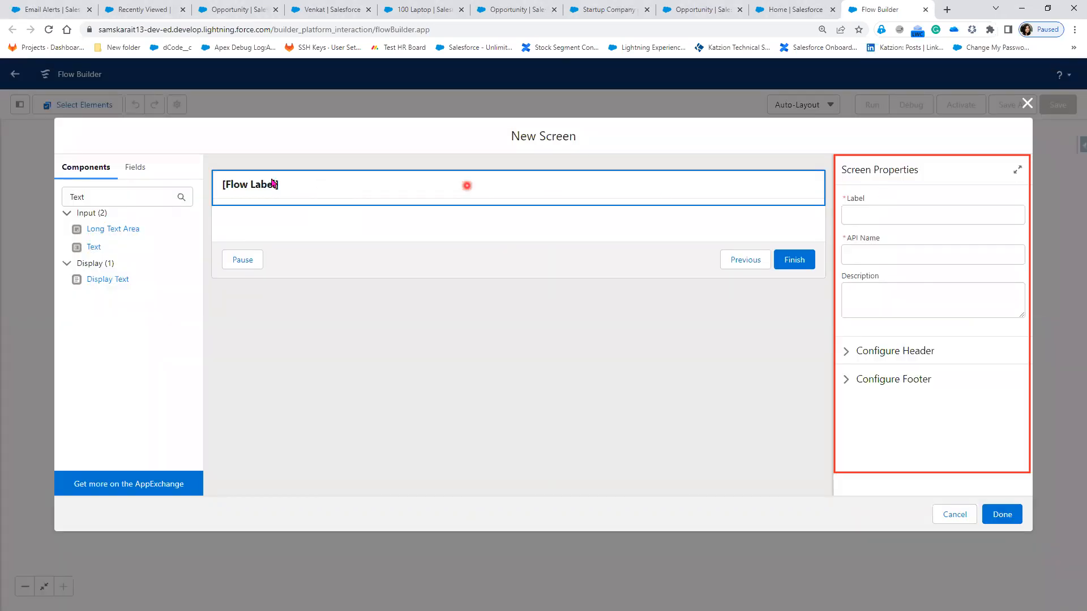
left_click(967, 220)
left_click(319, 186)
left_click(877, 221)
Step: Label the screen 'Dynamic Account Creation' so the API name auto-fills as Dynamic_Account_Creation
left_click(878, 219)
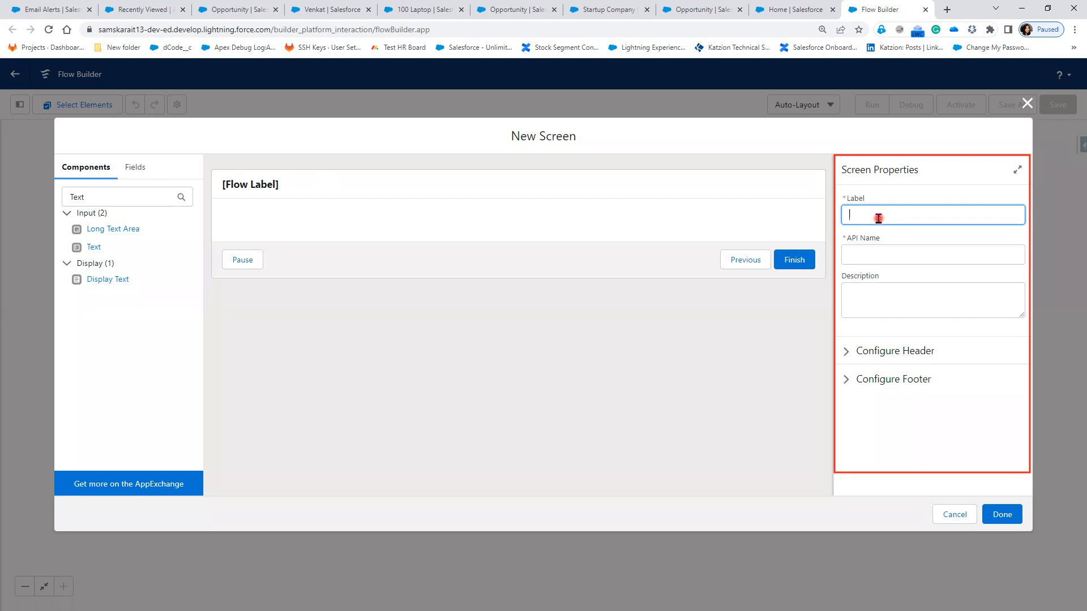
type("reat")
type("e account")
key("BackSpace")
key("BackSpace")
key("BackSpace")
key("BackSpace")
key("BackSpace")
key("BackSpace")
type("Dynamic Account Creation")
left_click(948, 424)
left_click(621, 195)
left_click(981, 523)
left_click(339, 267)
left_click(113, 236)
Step: Add a required Text input labelled 'Account Name' with API name Account_Name
left_click_drag(95, 250, 298, 222)
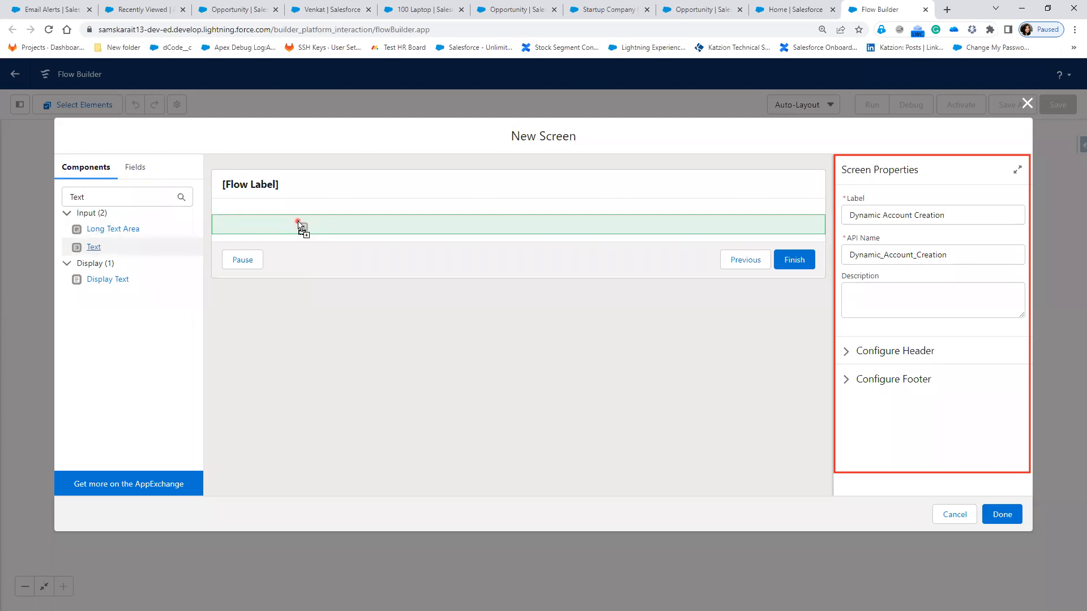
left_click_drag(298, 223, 299, 223)
left_click(897, 213)
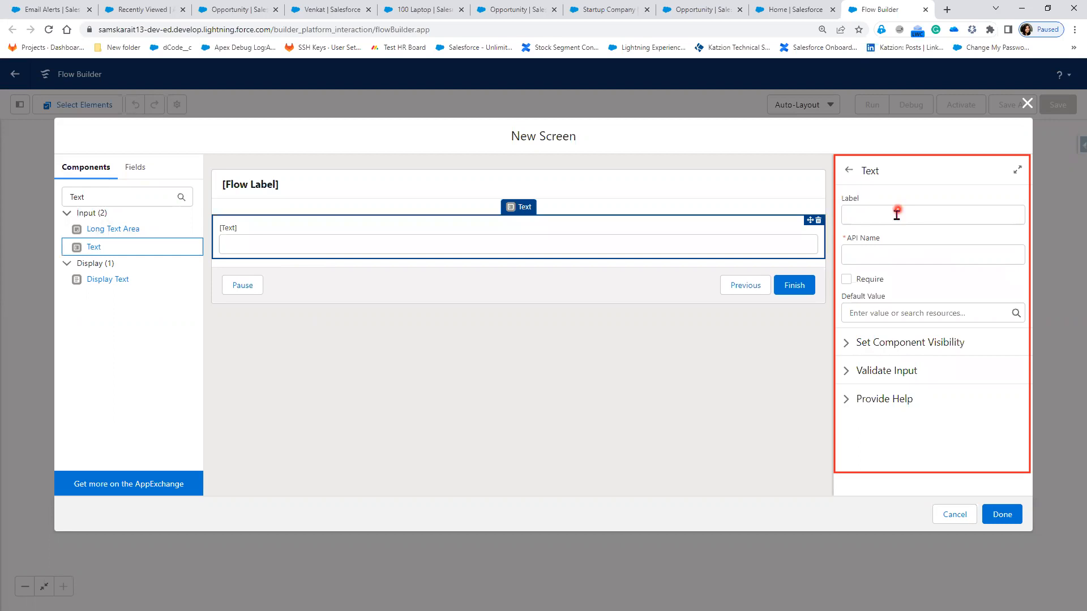
left_click(907, 218)
left_click(915, 262)
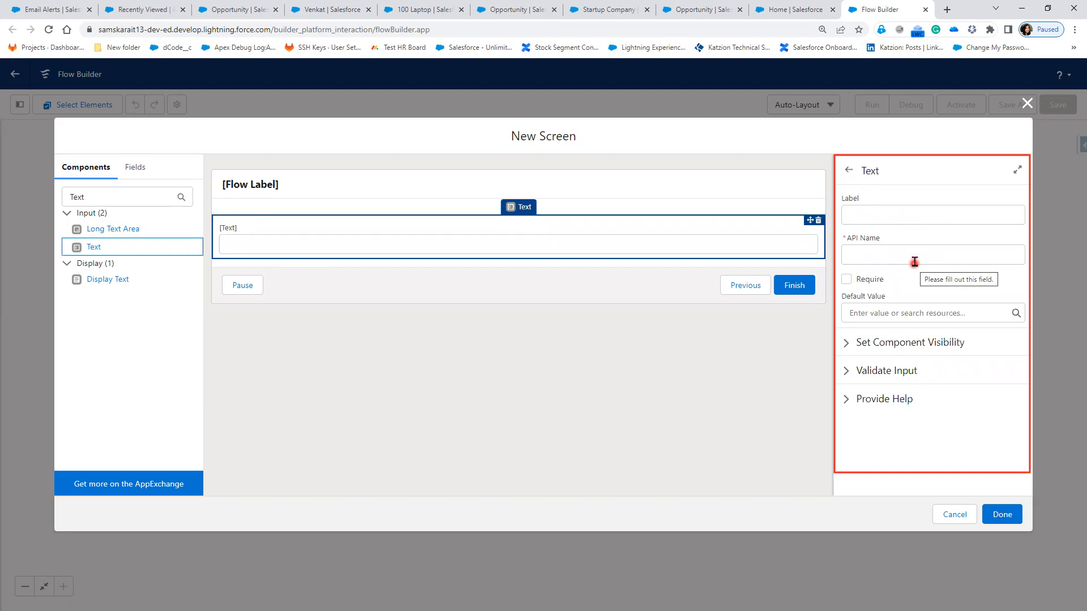
left_click(878, 258)
left_click(876, 213)
type("Account Name")
left_click(896, 293)
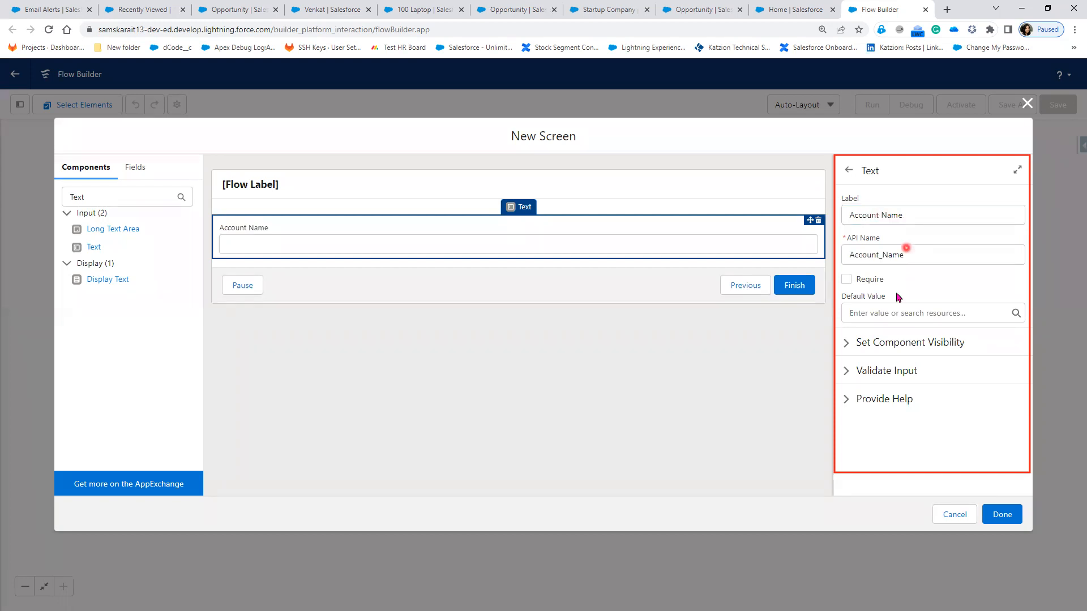
left_click(847, 280)
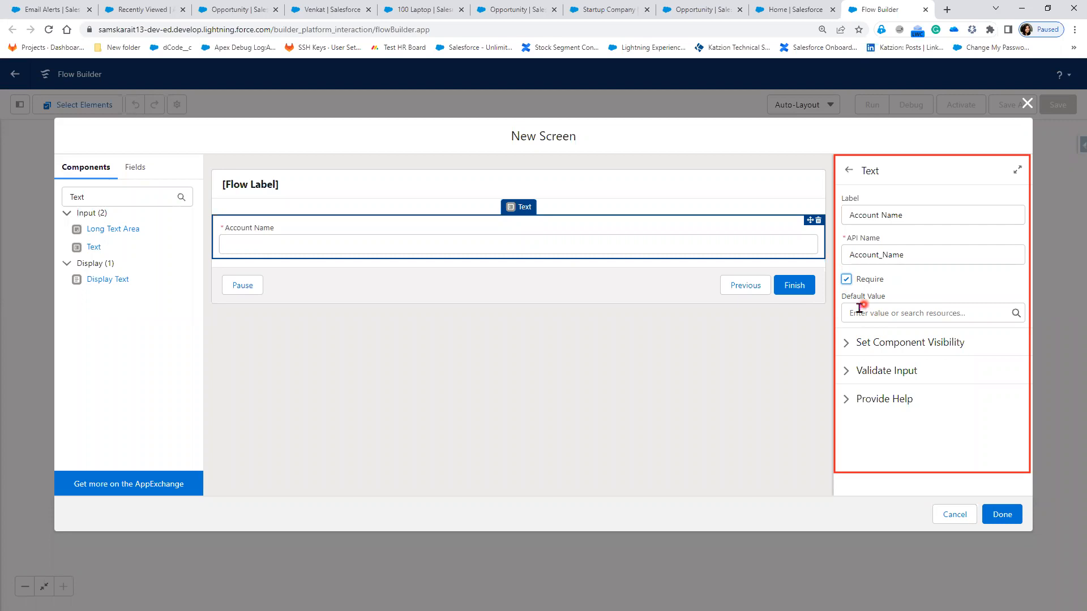
Step: Expand and review the Set Component Visibility, Validate Input and Provide Help sections
left_click(846, 347)
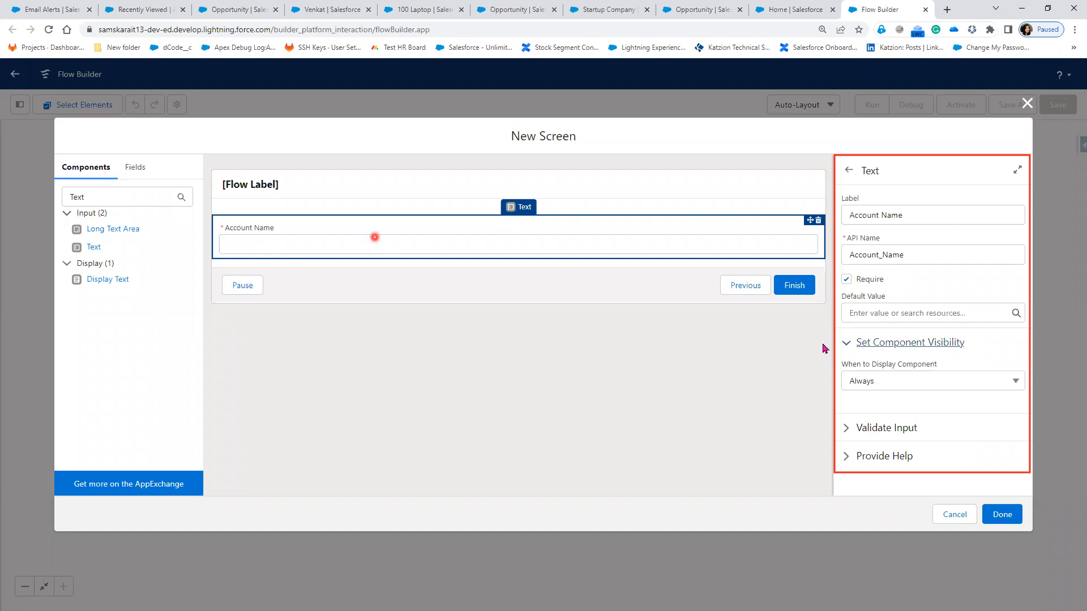
left_click(847, 345)
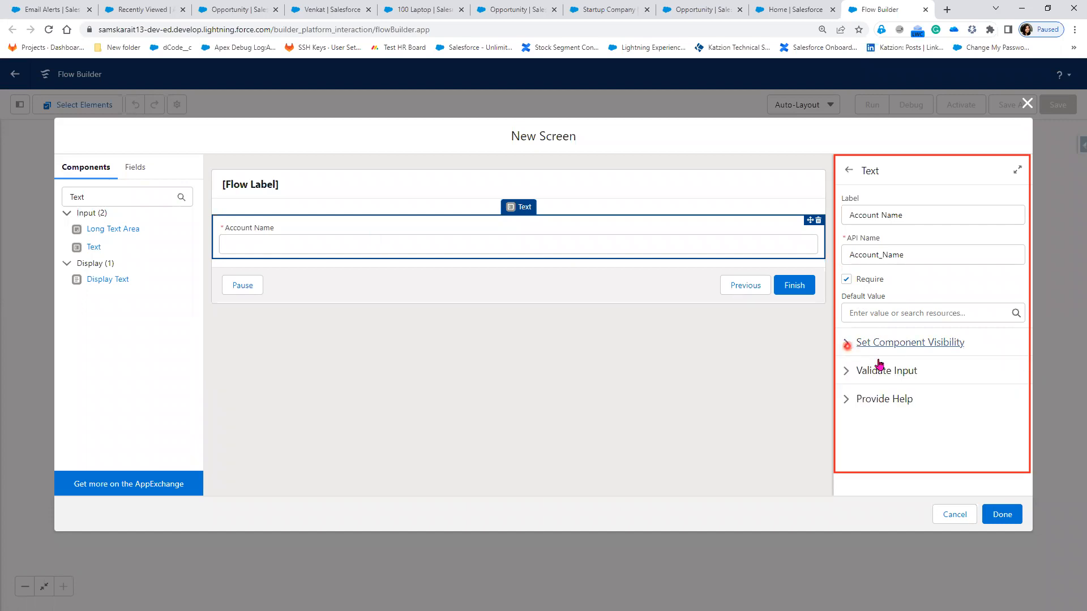
left_click(845, 374)
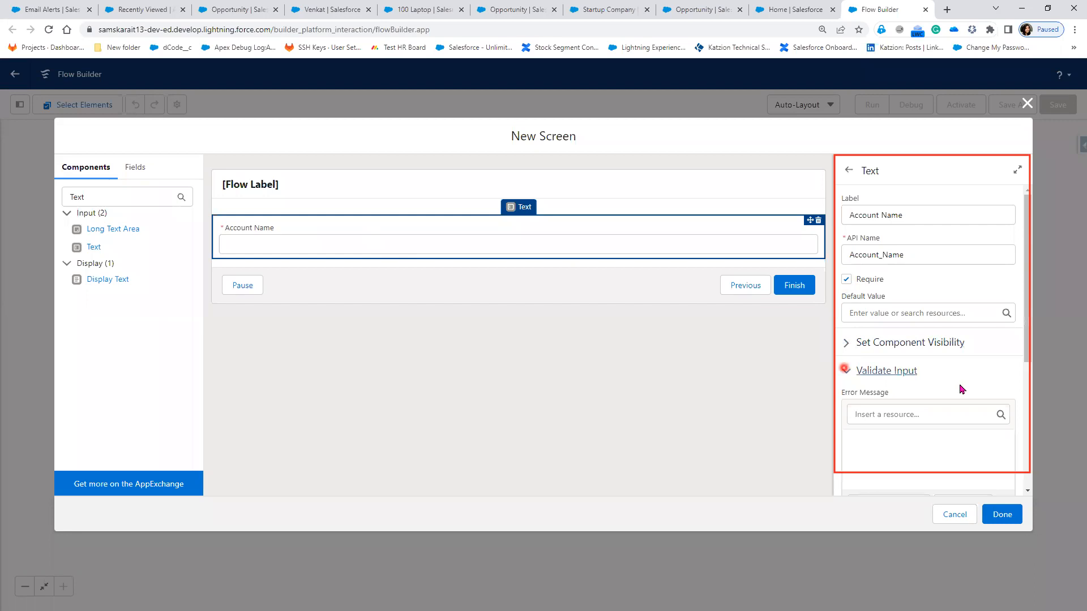
scroll(961, 389, "down", 1)
scroll(961, 389, "down", 1)
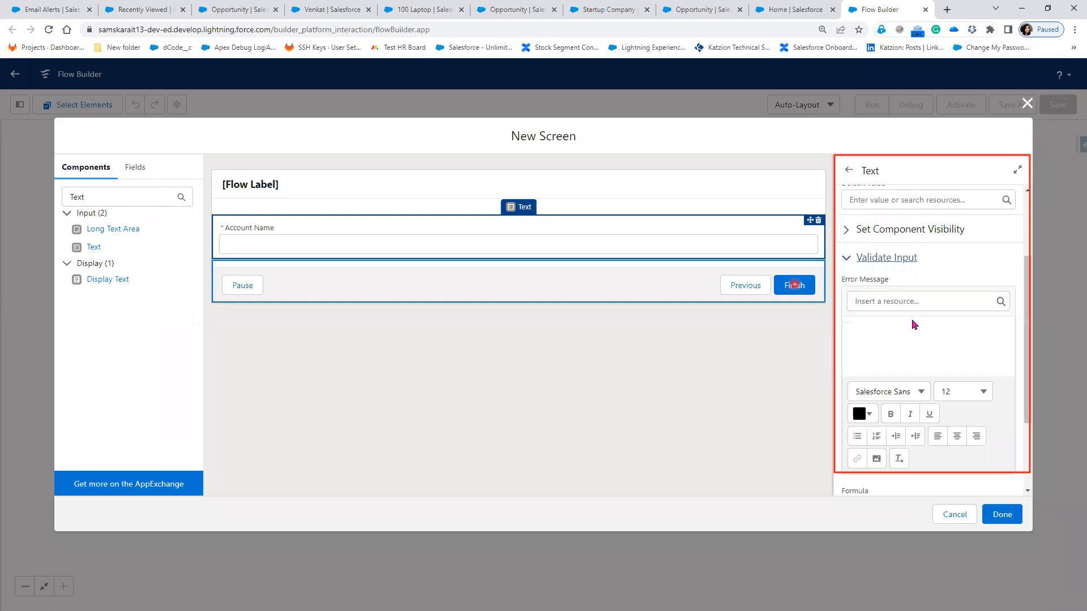
left_click(847, 259)
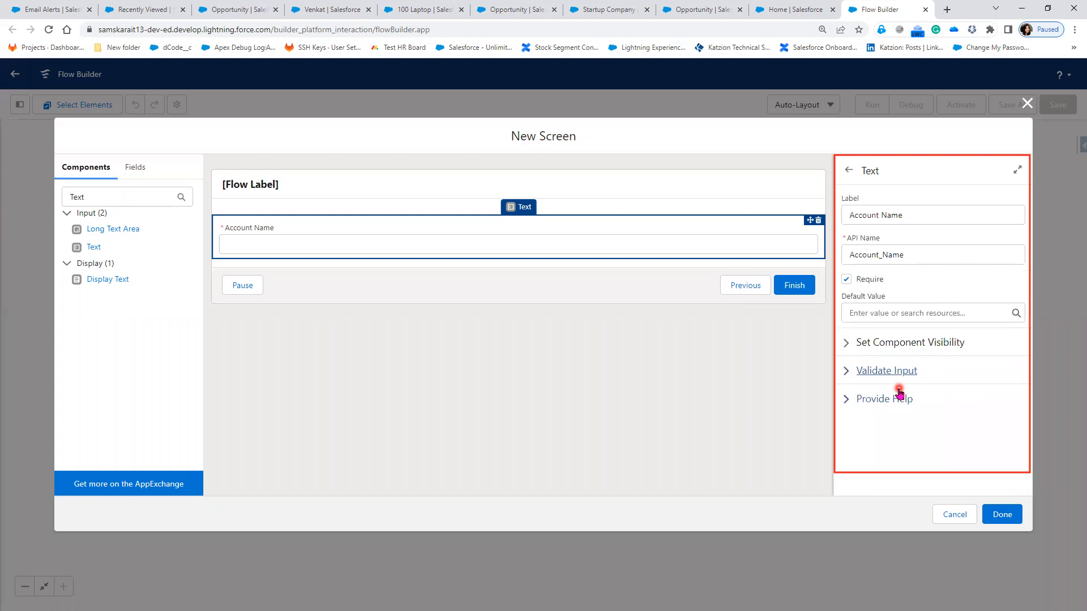
left_click(840, 401)
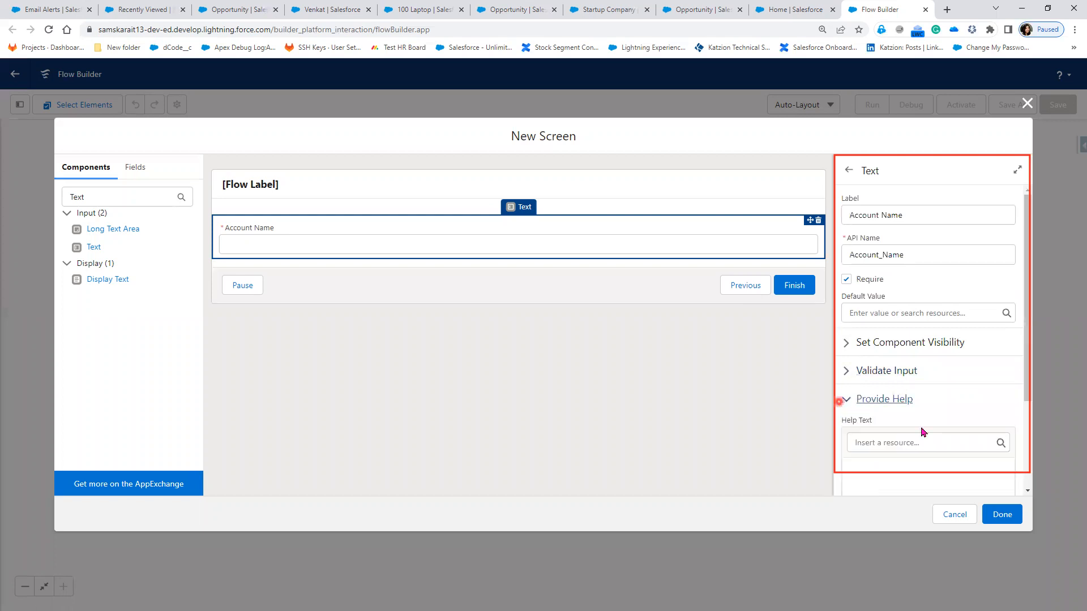
scroll(922, 432, "down", 1)
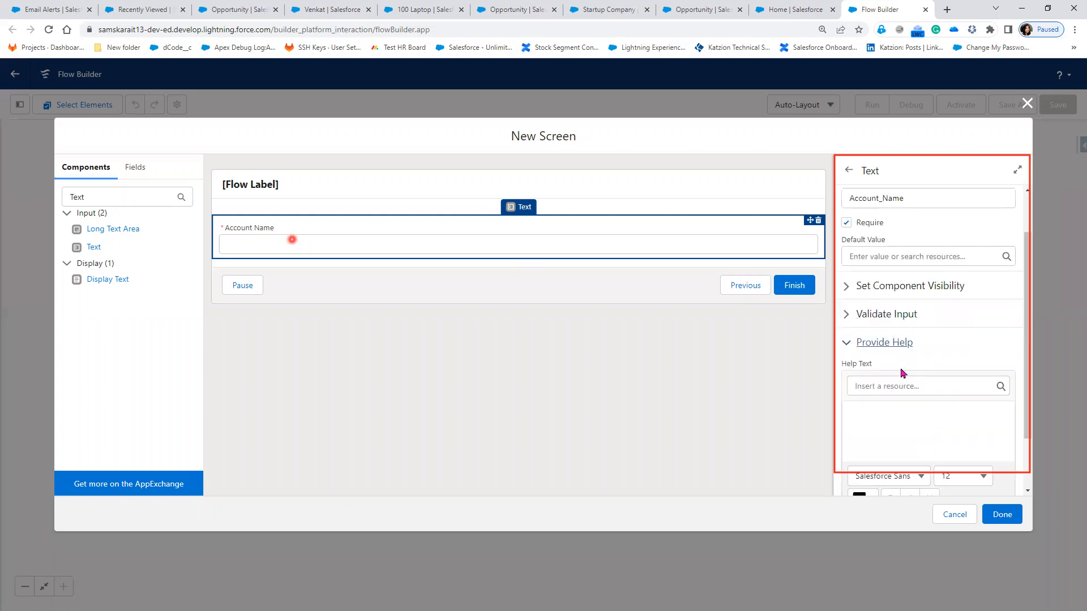
scroll(883, 349, "down", 1)
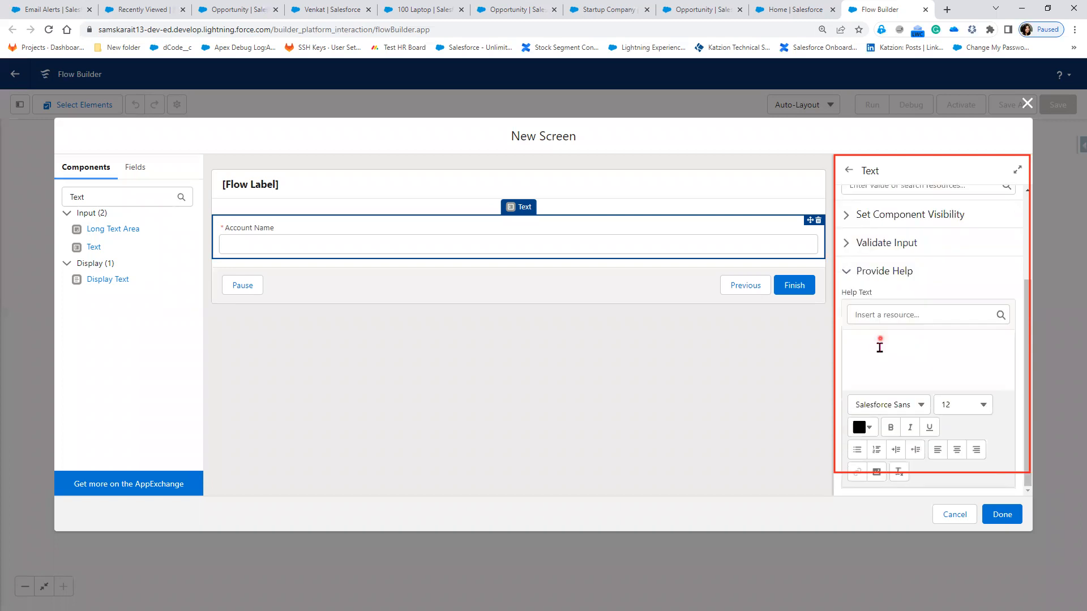
Step: Enter the help text 'Please enter Accoutn Name' for the Account Name field
left_click(879, 347)
type("Please enter Accoutn Name")
left_click(462, 286)
left_click(283, 227)
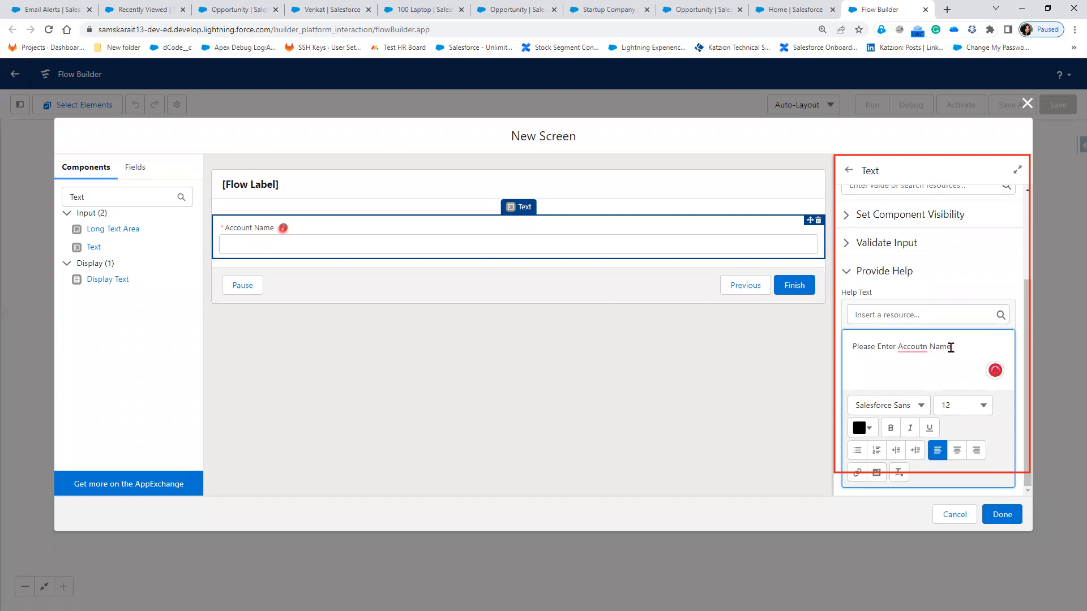
Step: Correct the misspelled 'Accoutn' to 'Account' in the help text, then deselect the component
triple_click(842, 342)
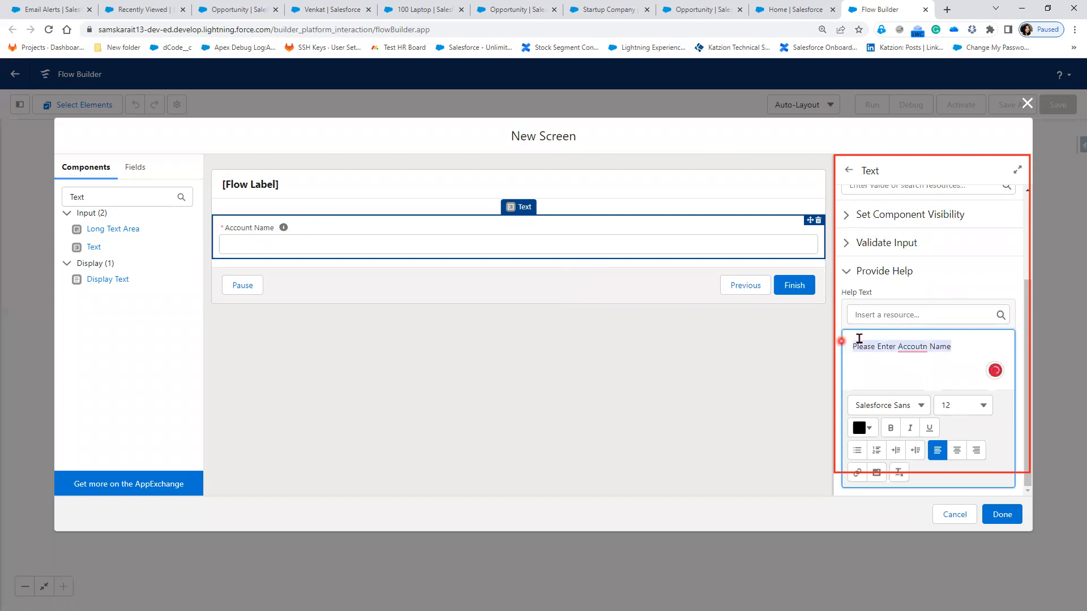
key("BackSpace")
left_click(452, 284)
left_click(334, 246)
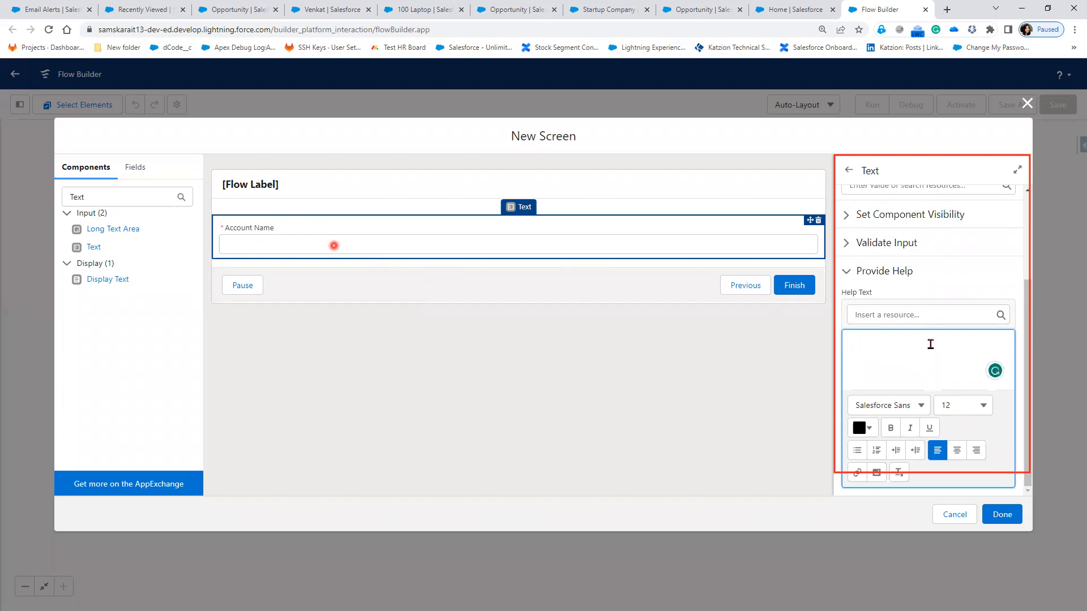
left_click(283, 237)
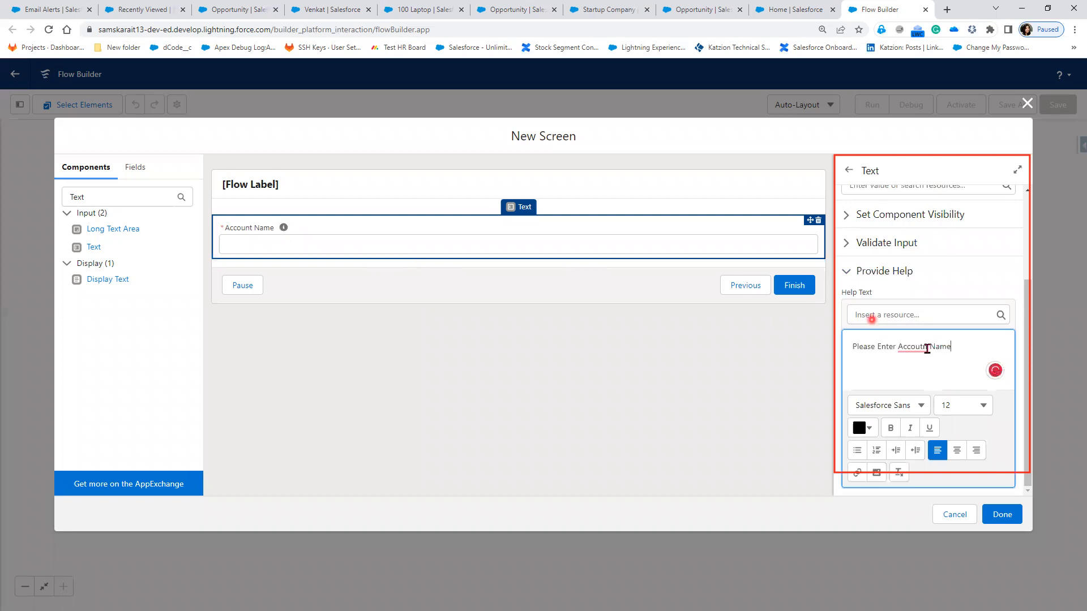
left_click(923, 348)
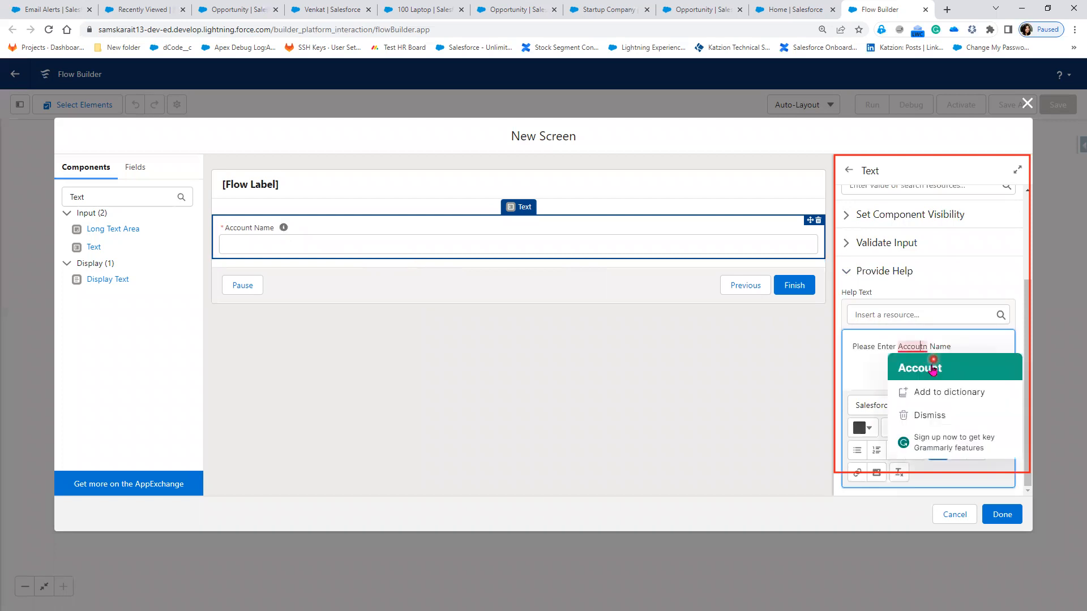
left_click(990, 369)
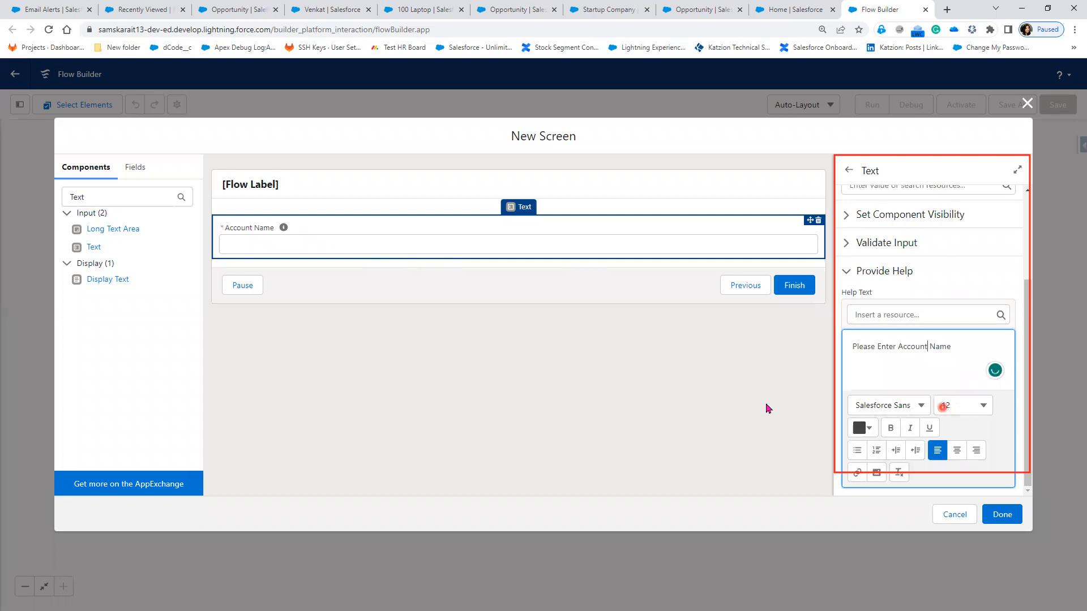
left_click(687, 391)
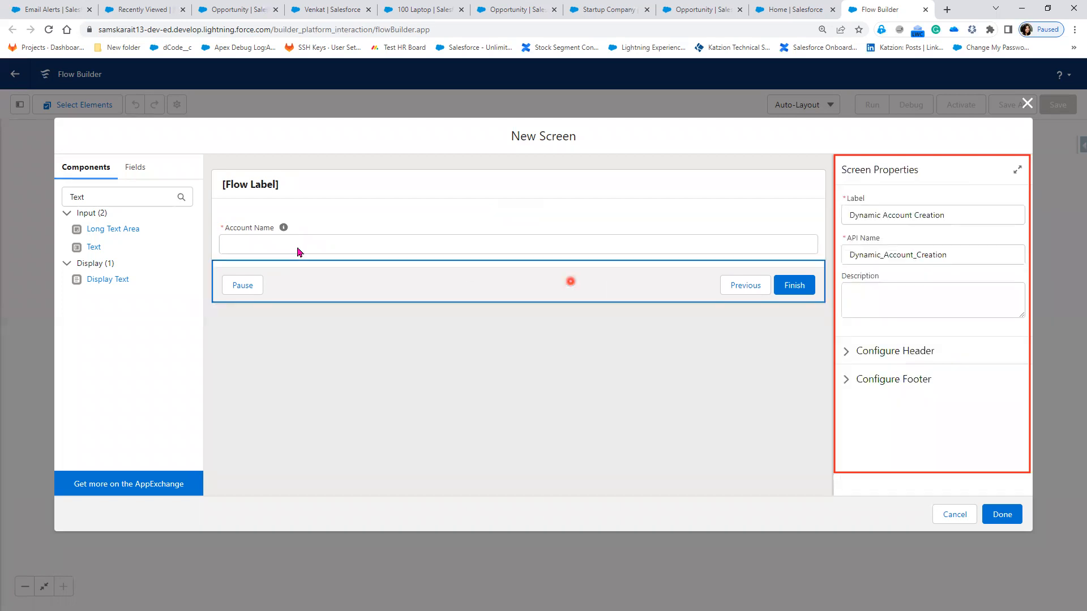
Step: Search components for 'Add' and place an Address component below Account Name
left_click(78, 196)
double_click(96, 202)
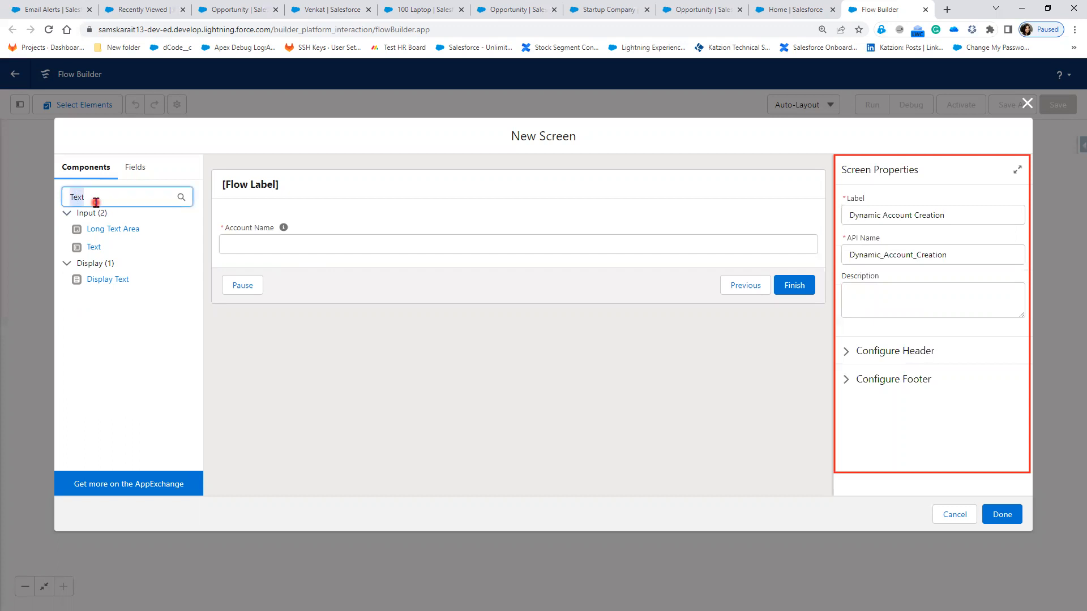
type("Add")
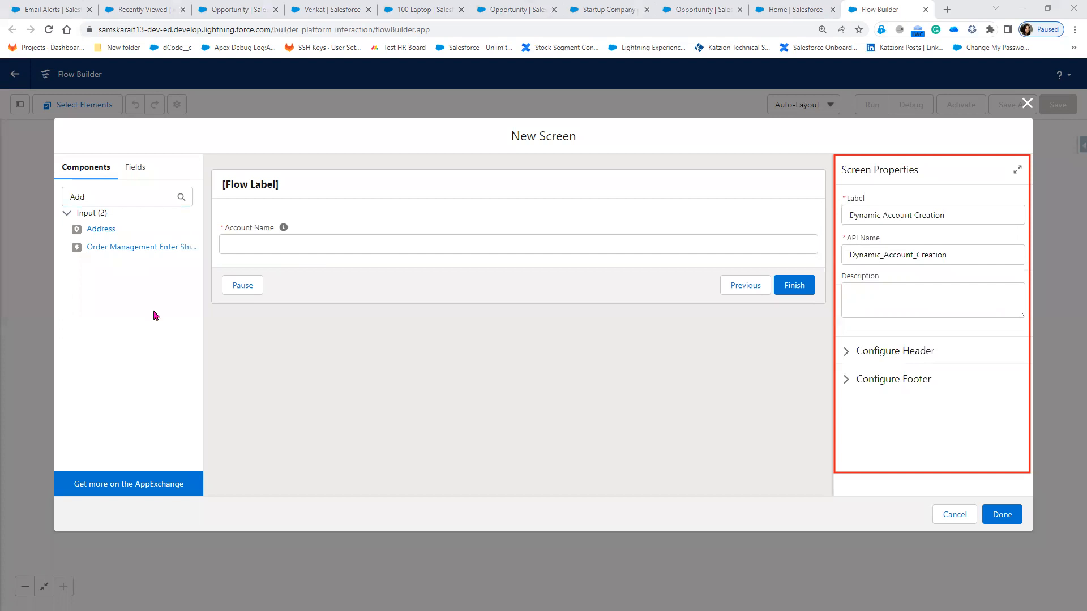
left_click_drag(100, 230, 278, 260)
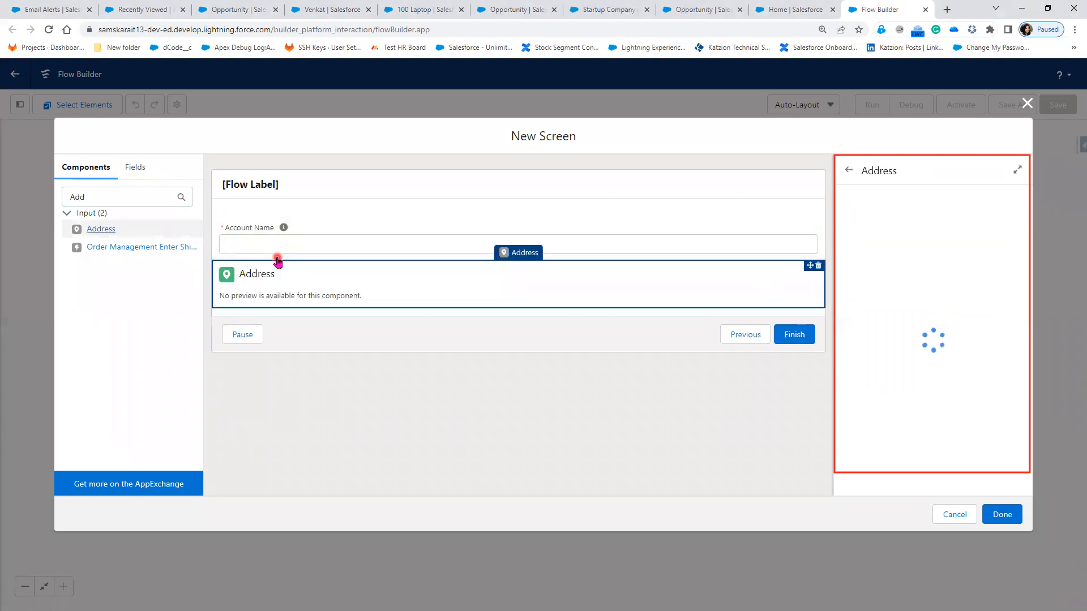
Step: Select the Address component and inspect its Street, City, Zip/Postal Code, State and Country fields
left_click(113, 228)
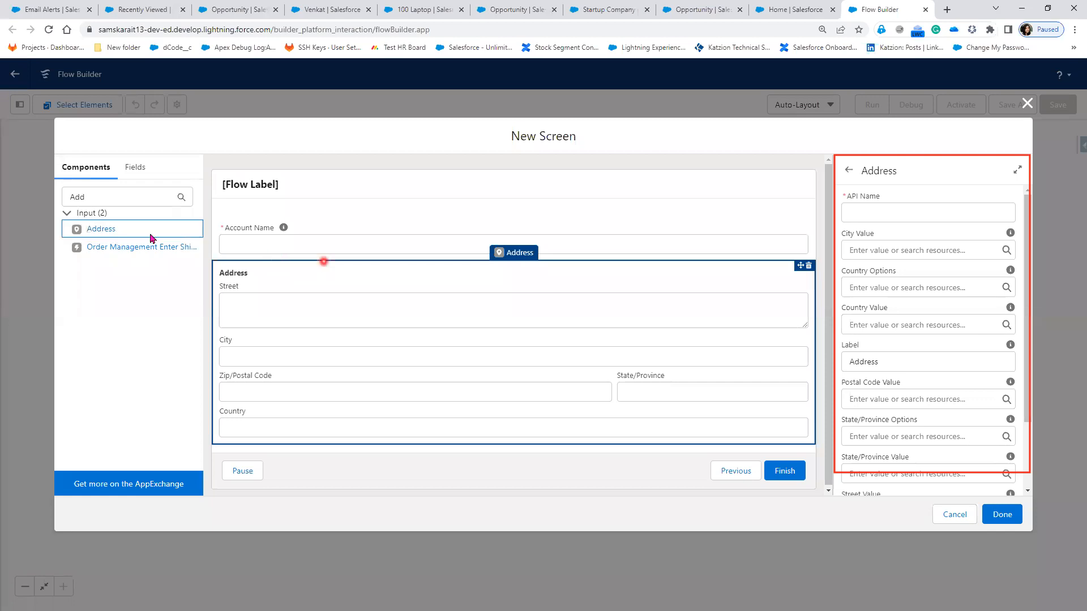
left_click(305, 285)
left_click(301, 322)
left_click(298, 390)
left_click(315, 361)
left_click(303, 380)
left_click(315, 440)
left_click(242, 344)
left_click(266, 383)
left_click(686, 391)
left_click(314, 424)
Step: Set the address component's API name to Billing_Address and its label to Billing Address
left_click(862, 213)
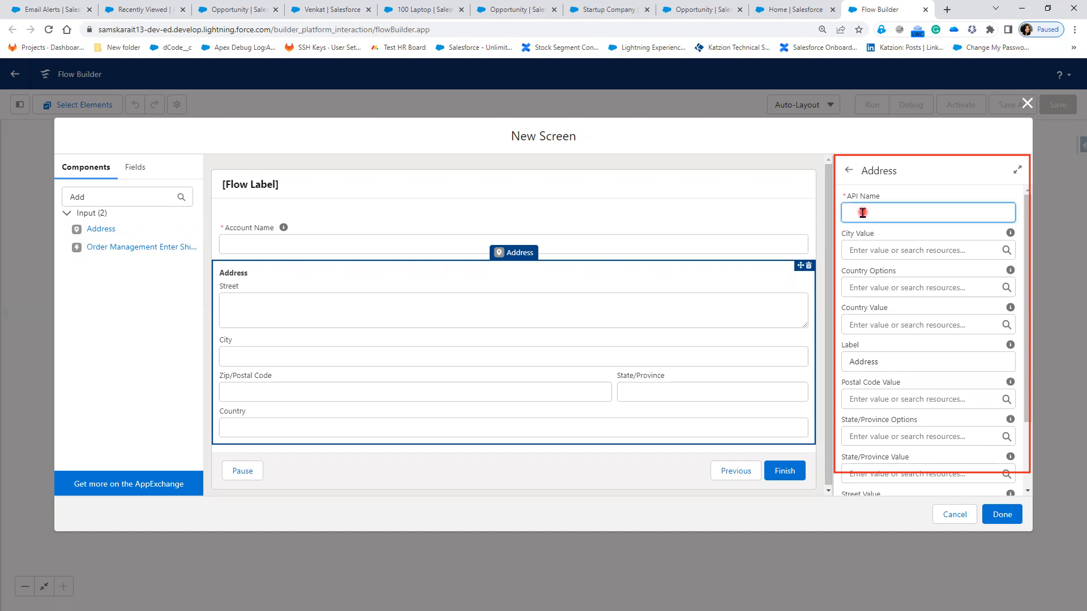
type("Bil")
left_click(608, 277)
type("ling_Address")
left_click(946, 222)
left_click(847, 361)
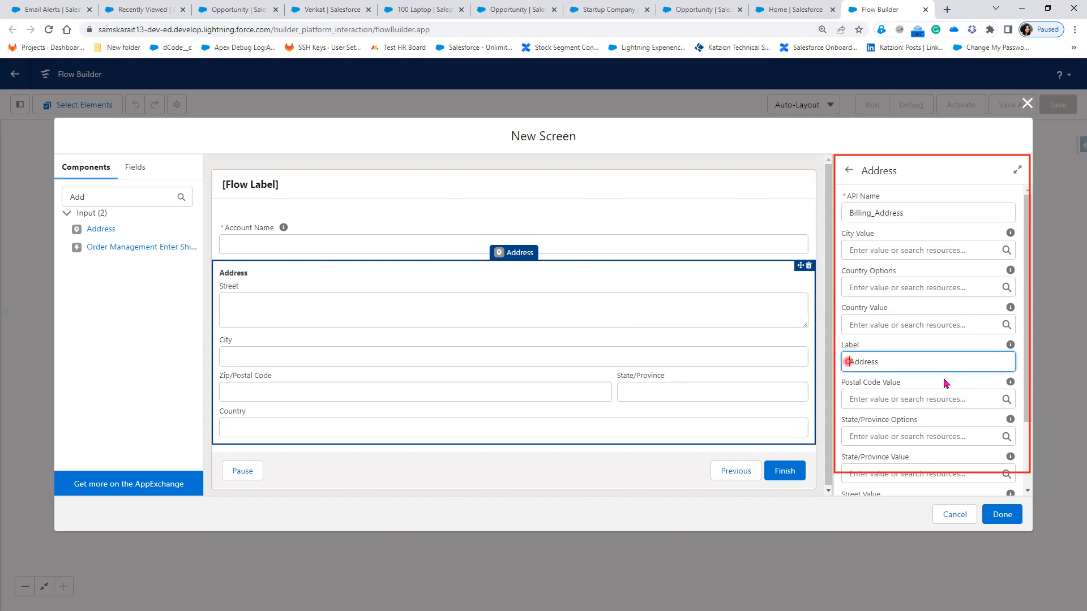
type("Billing")
left_click(317, 292)
left_click(457, 303)
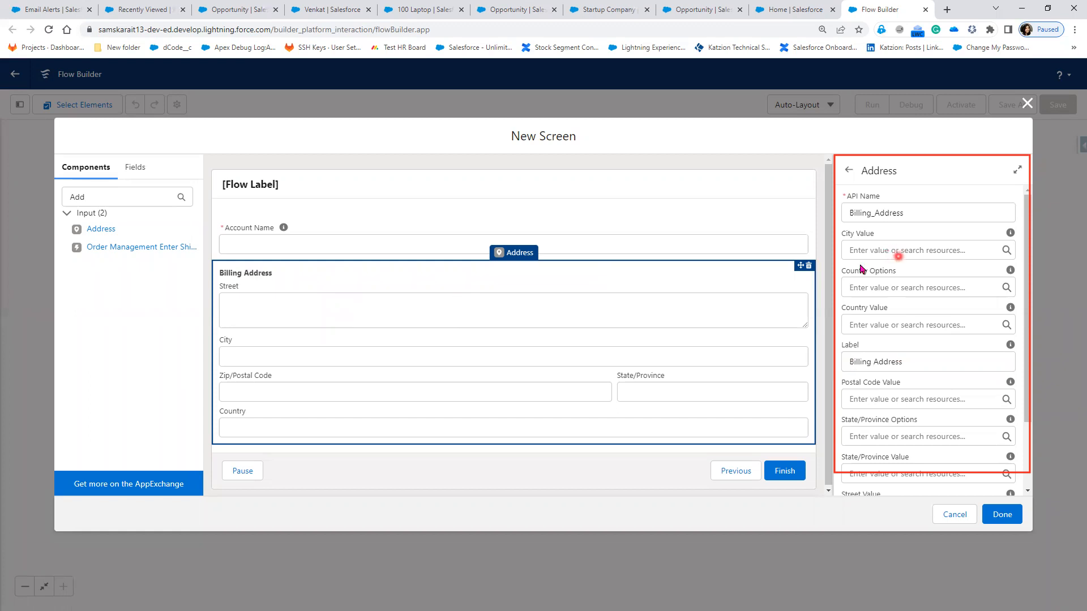
Step: Inspect the City value resources and the Set Component Visibility settings, then reselect Billing Address
left_click(940, 252)
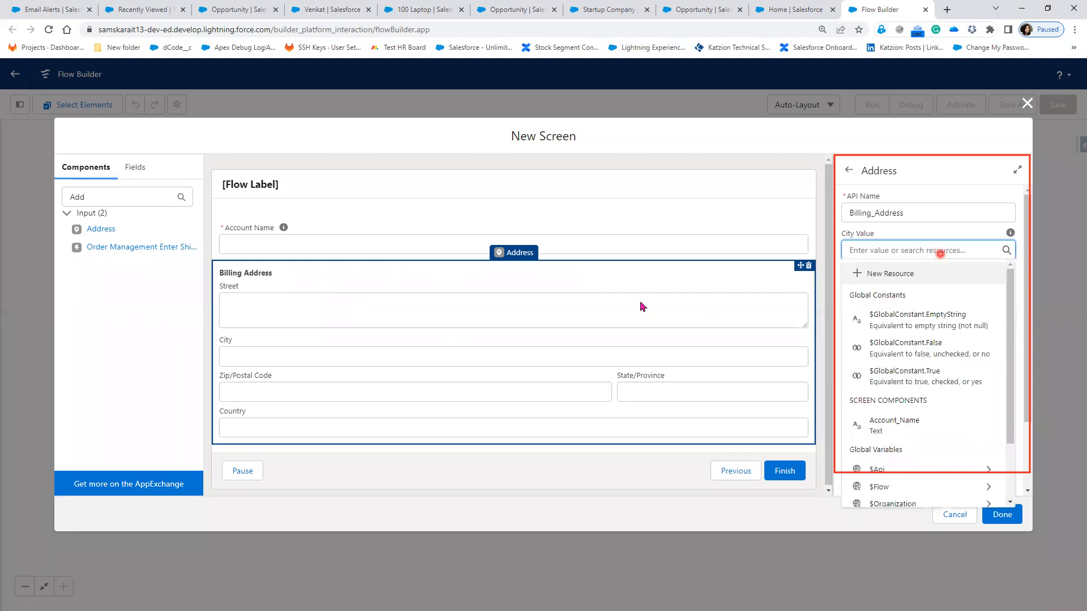
left_click(930, 239)
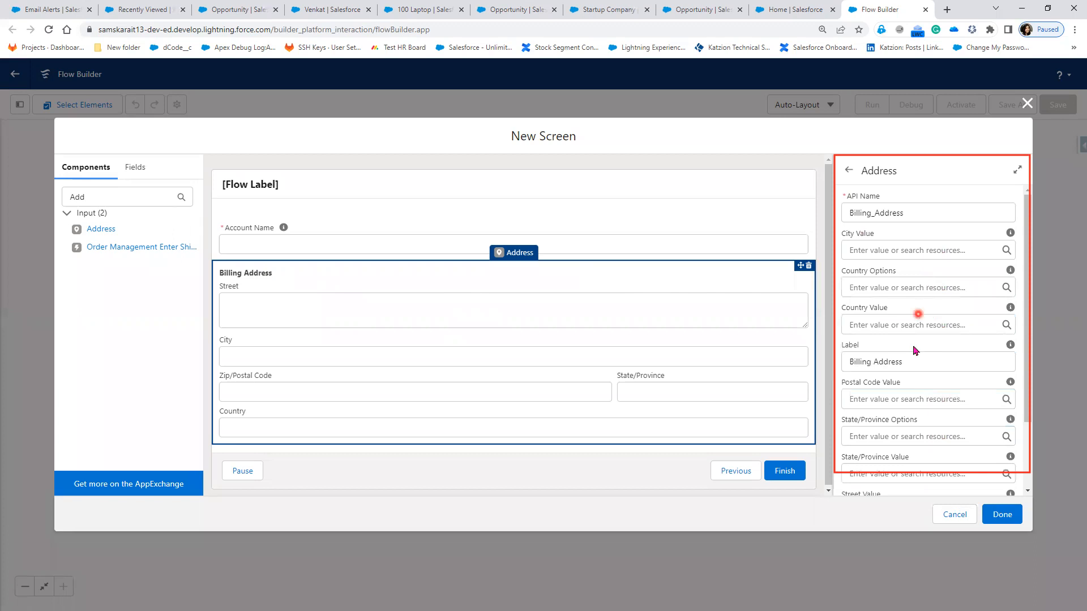
scroll(914, 390, "down", 2)
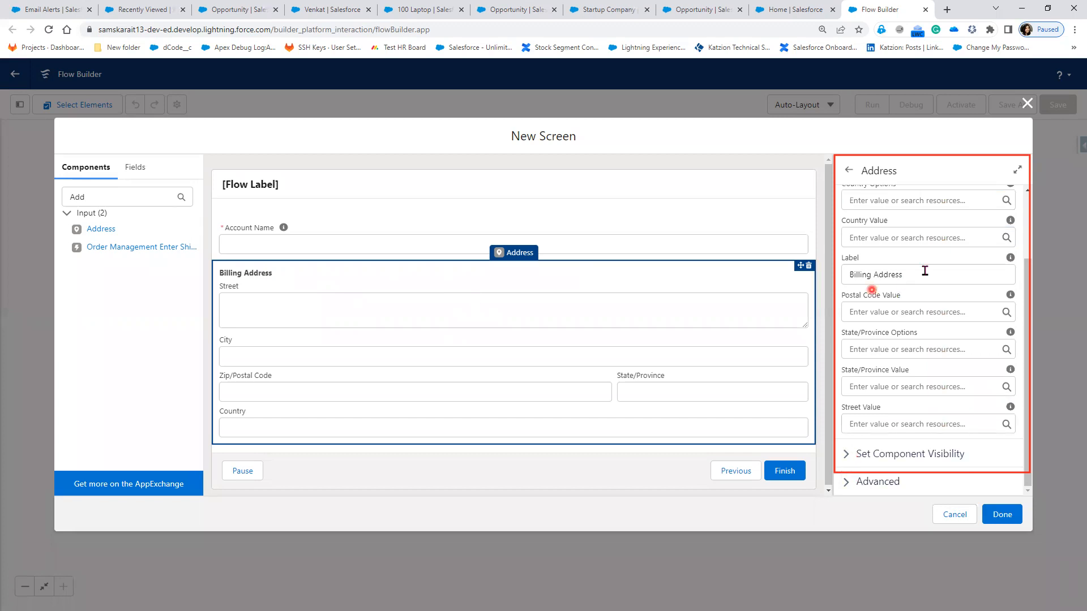
left_click(846, 454)
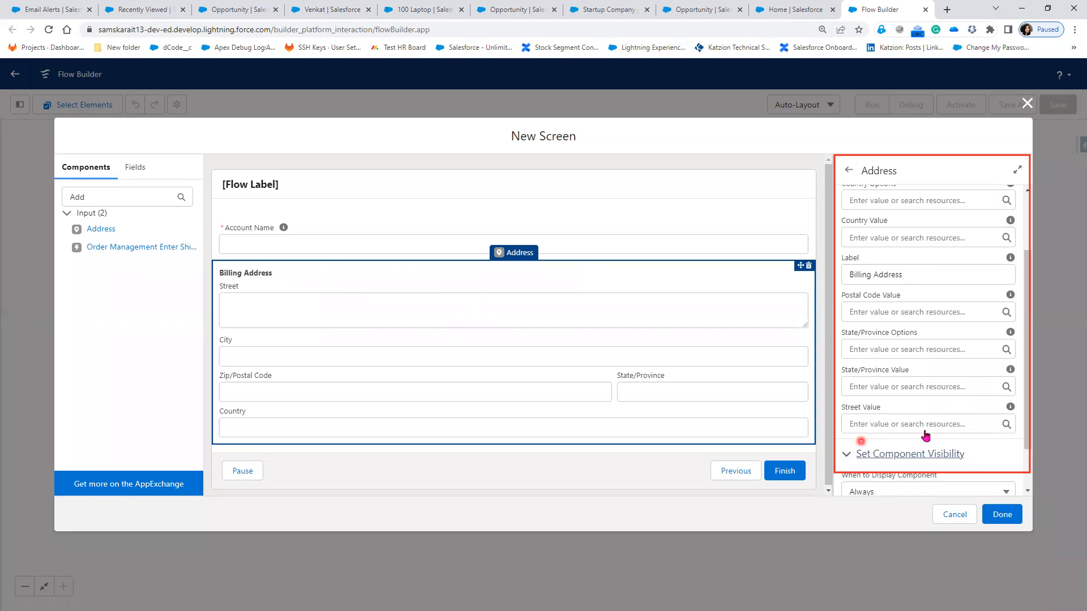
scroll(857, 422, "down", 2)
left_click(846, 400)
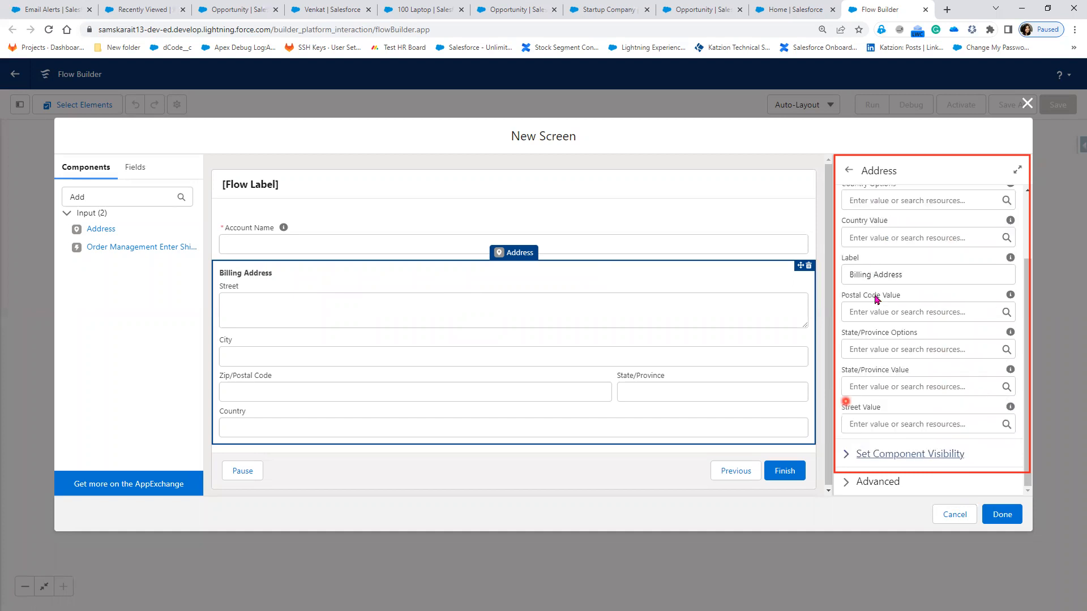
left_click(421, 339)
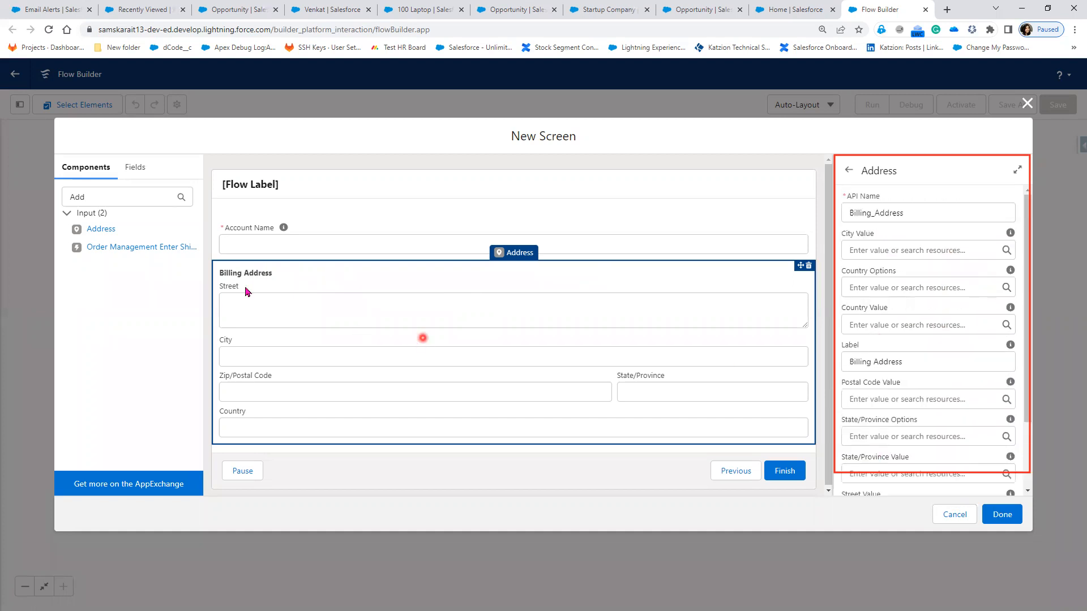
Step: Add a second Address component below Billing Address with API name Shipping_Address
left_click_drag(91, 229, 303, 446)
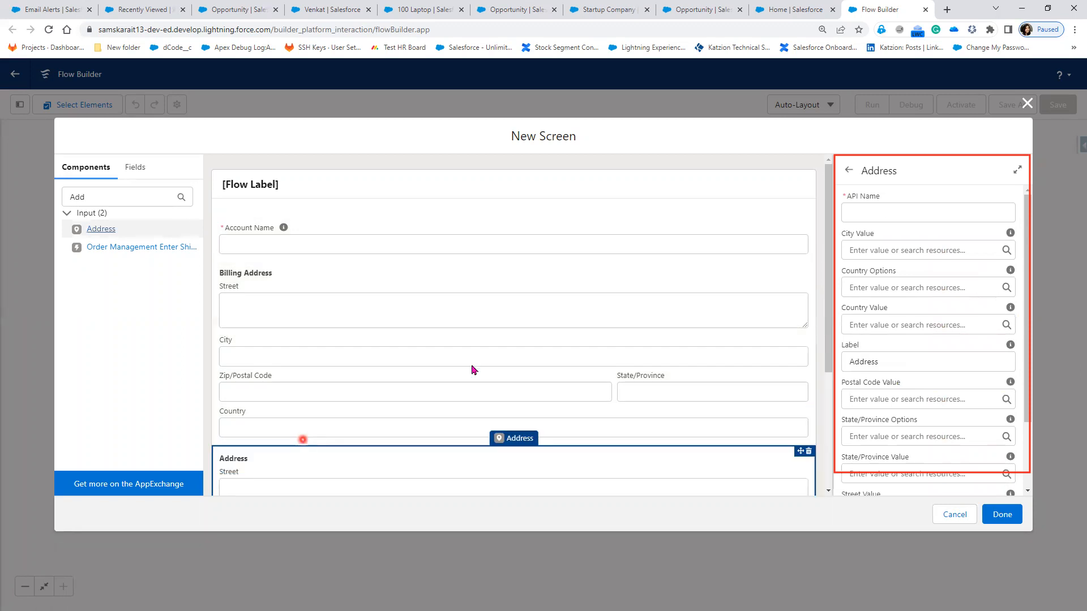
scroll(473, 372, "down", 3)
left_click(918, 214)
left_click(820, 262)
left_click(881, 218)
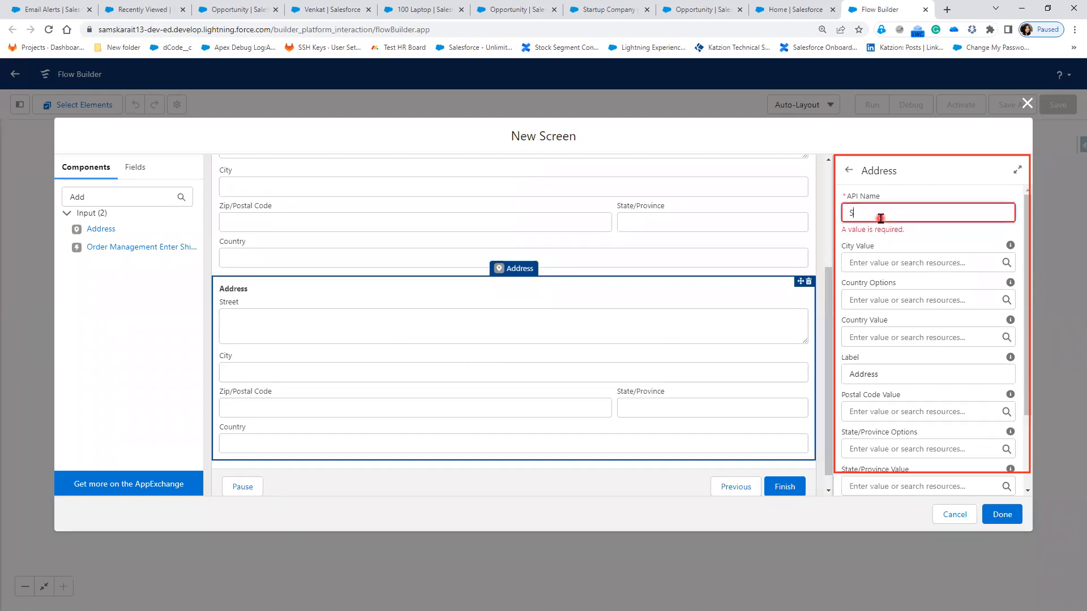
type("Shipping_")
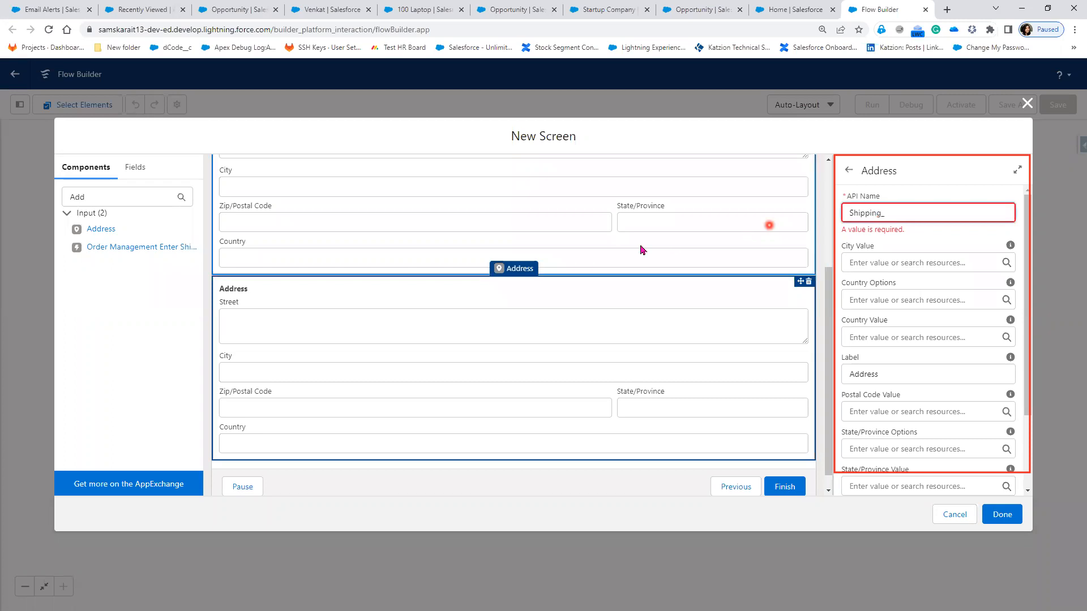
type("Address")
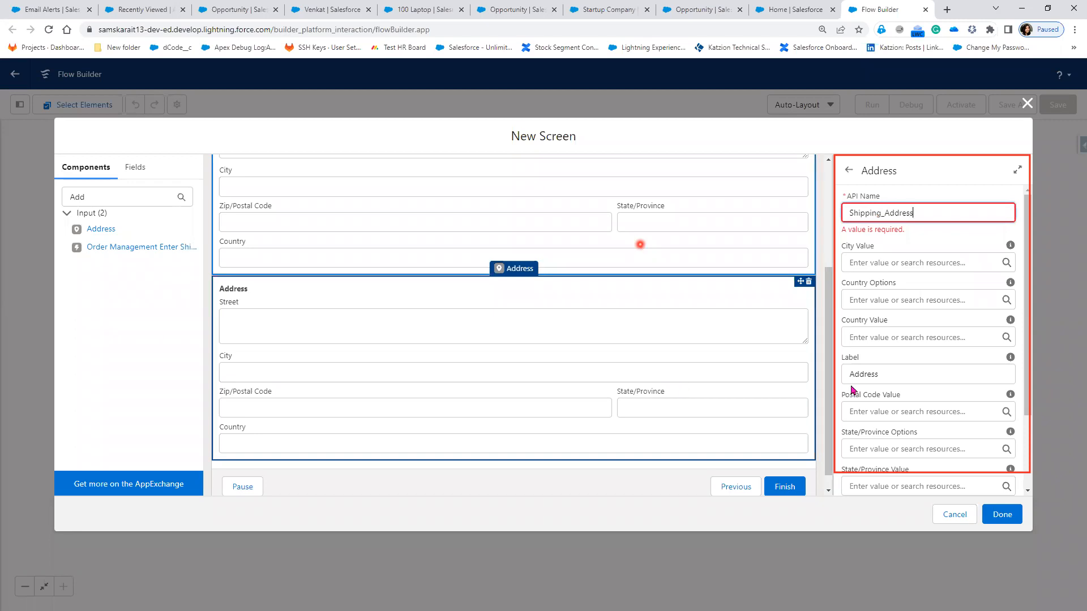
Step: Label the second address component Shipping Address
left_click(894, 375)
type("Shipping")
left_click(295, 306)
left_click(448, 374)
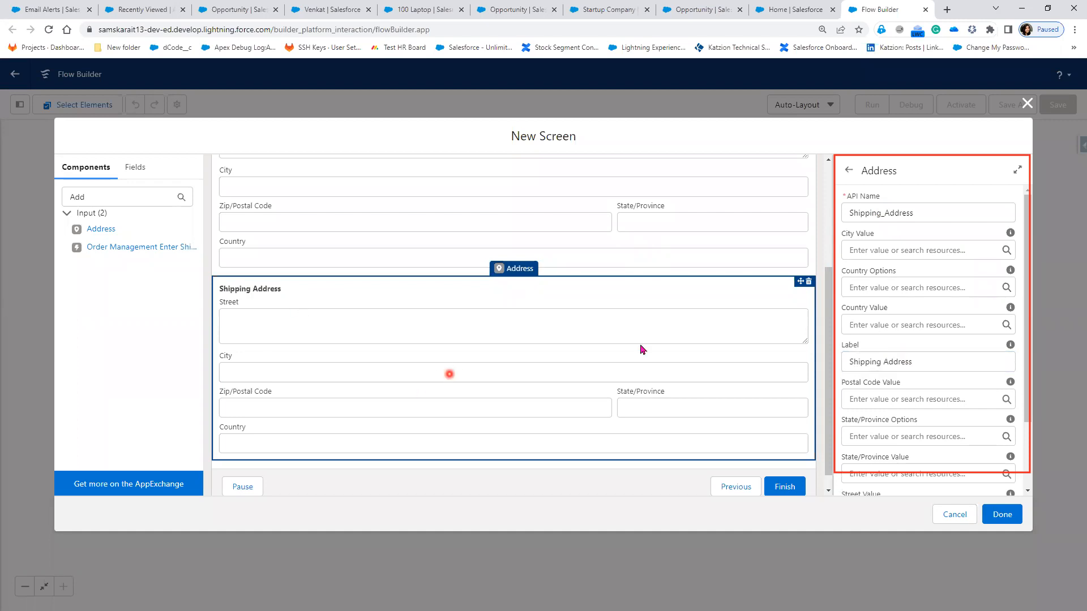
left_click(894, 468)
left_click(99, 293)
double_click(78, 197)
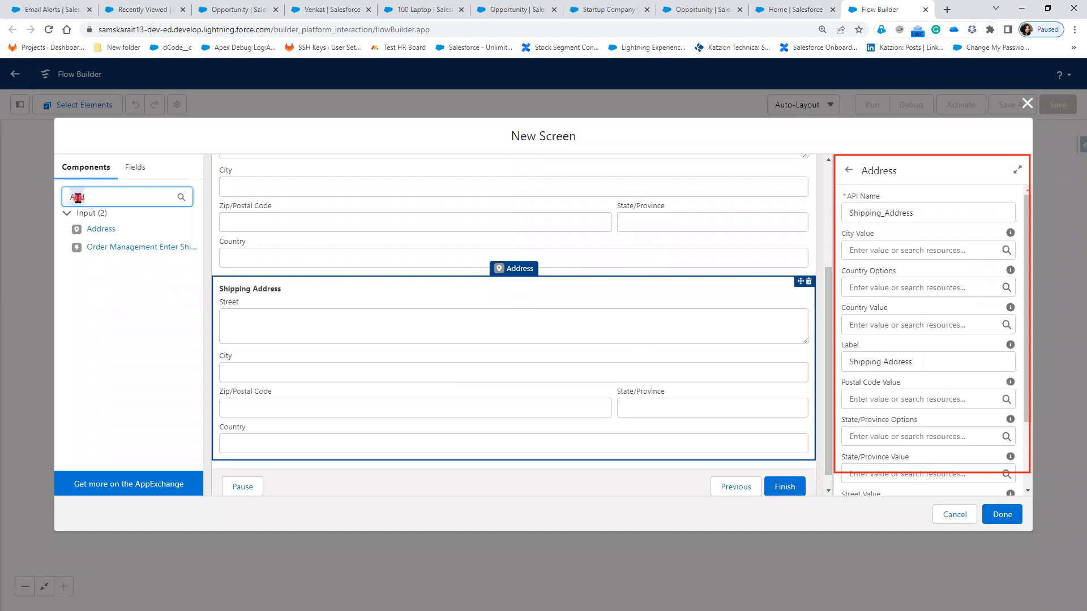
Step: Add a Checkbox found via 'Chec' and label it 'Is Shipping Address Same As Billing Address'
type("Chec")
left_click_drag(108, 228, 284, 270)
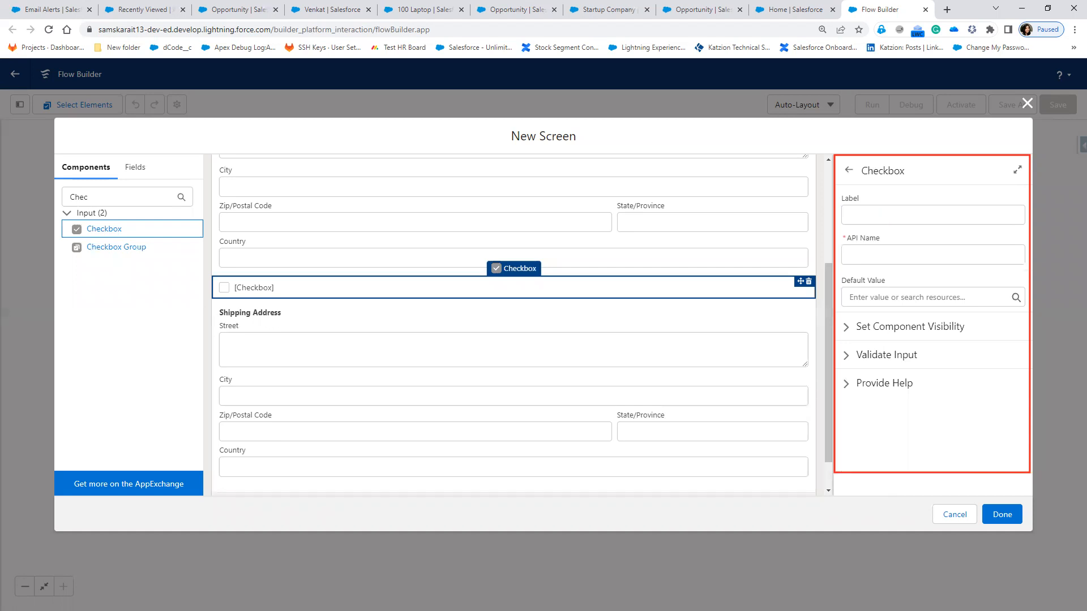
left_click(876, 215)
type("Is Shippin")
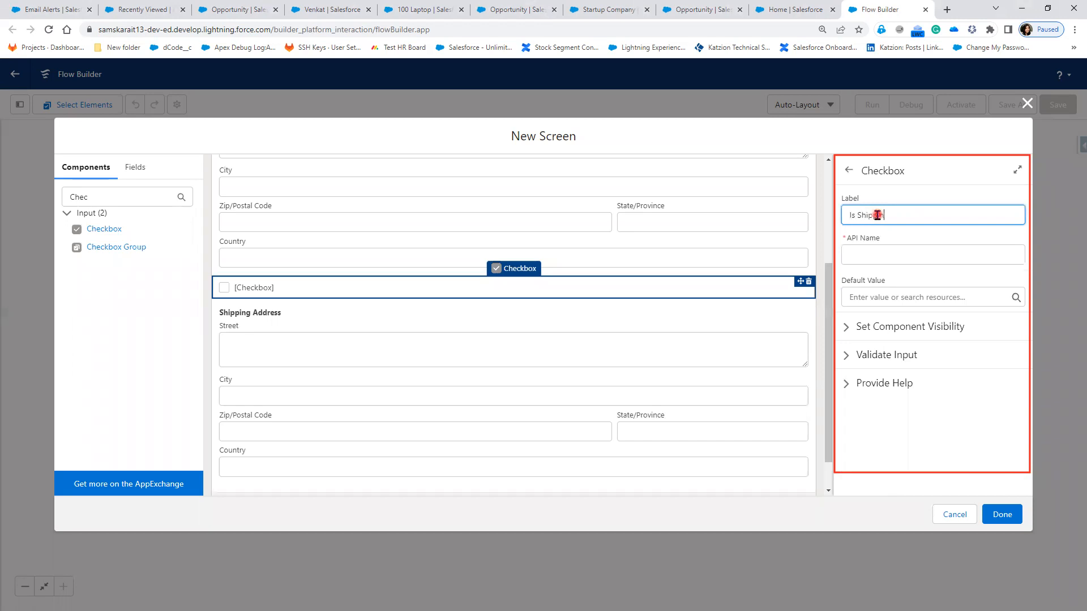
type("g Address Same As Billing Address")
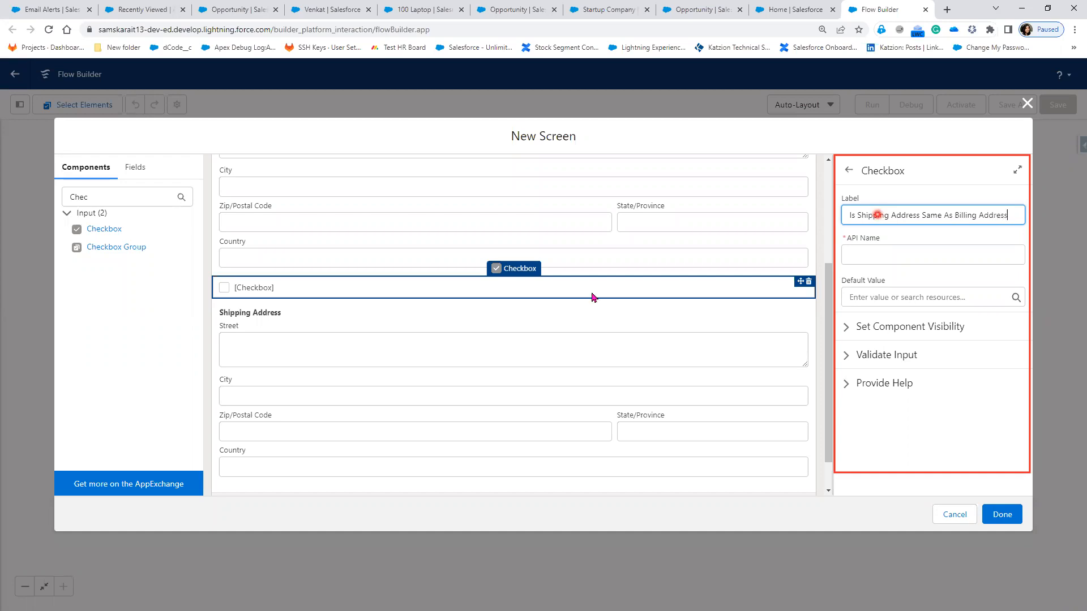
left_click(637, 148)
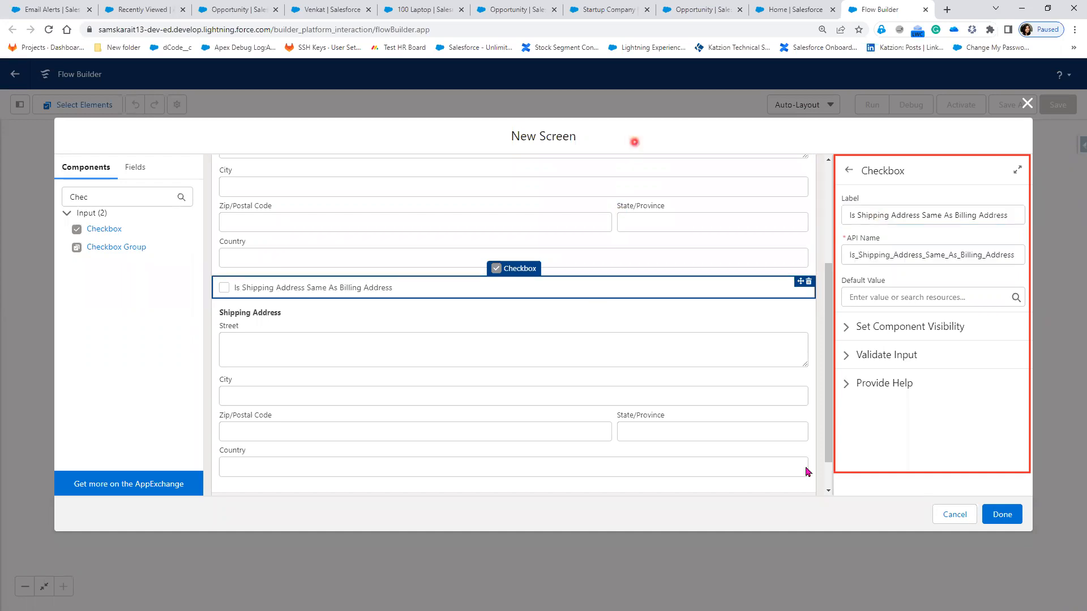
left_click(767, 306)
left_click(225, 287)
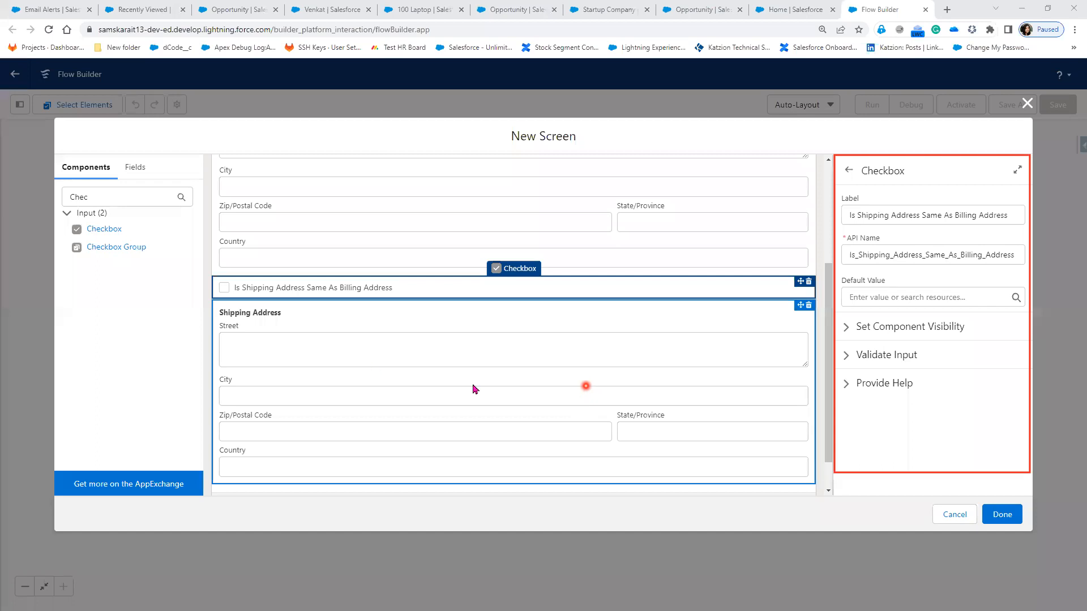
Step: Expand Shipping Address's component visibility and choose All Conditions Are Met
left_click(411, 344)
scroll(905, 421, "down", 2)
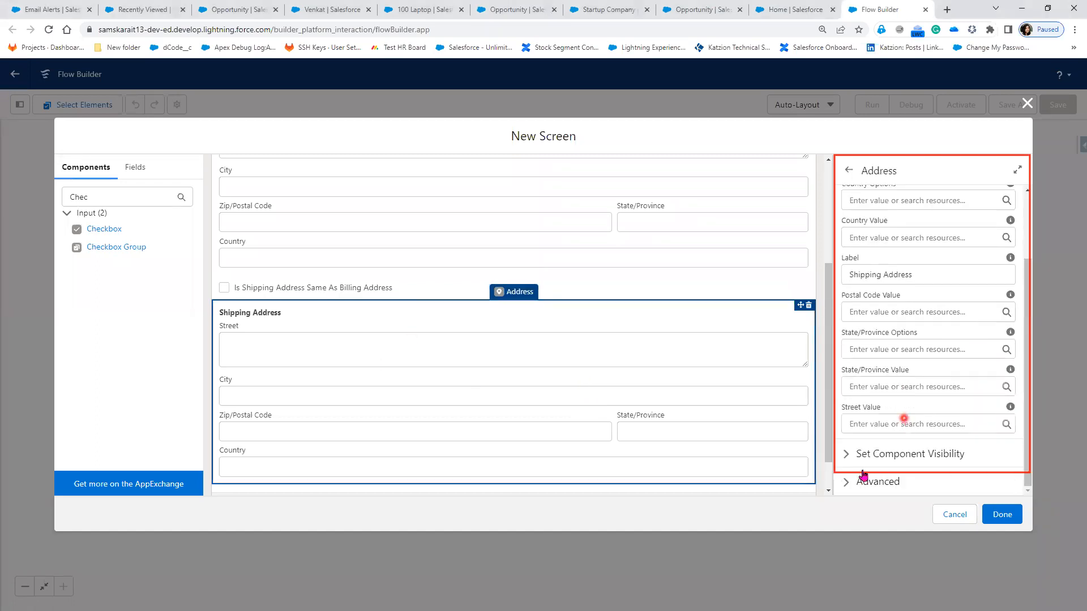
left_click(942, 446)
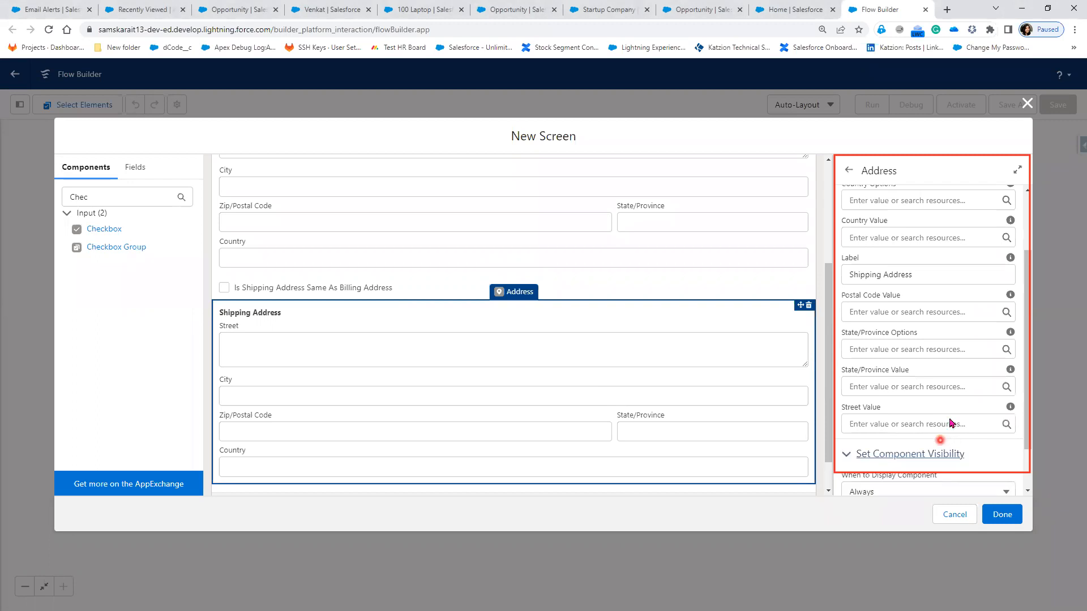
scroll(952, 420, "down", 1)
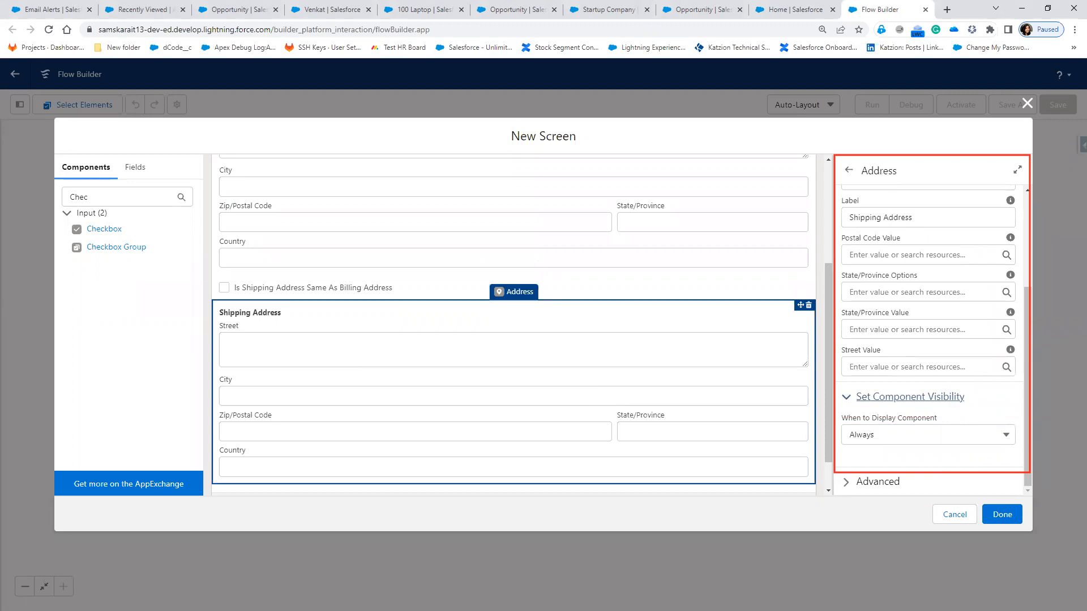
left_click(973, 434)
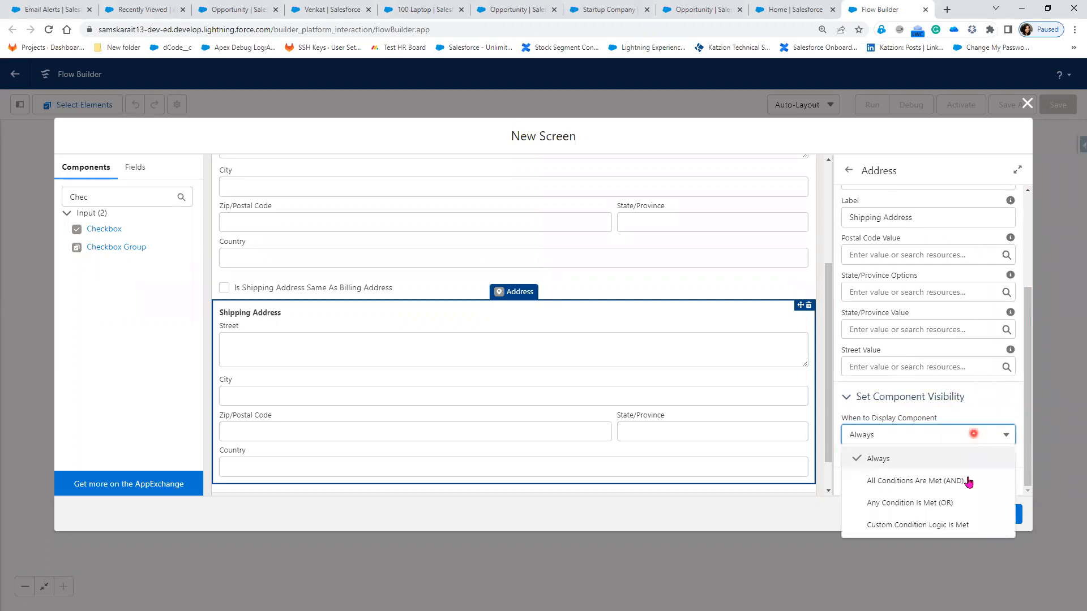
left_click(939, 464)
left_click(927, 461)
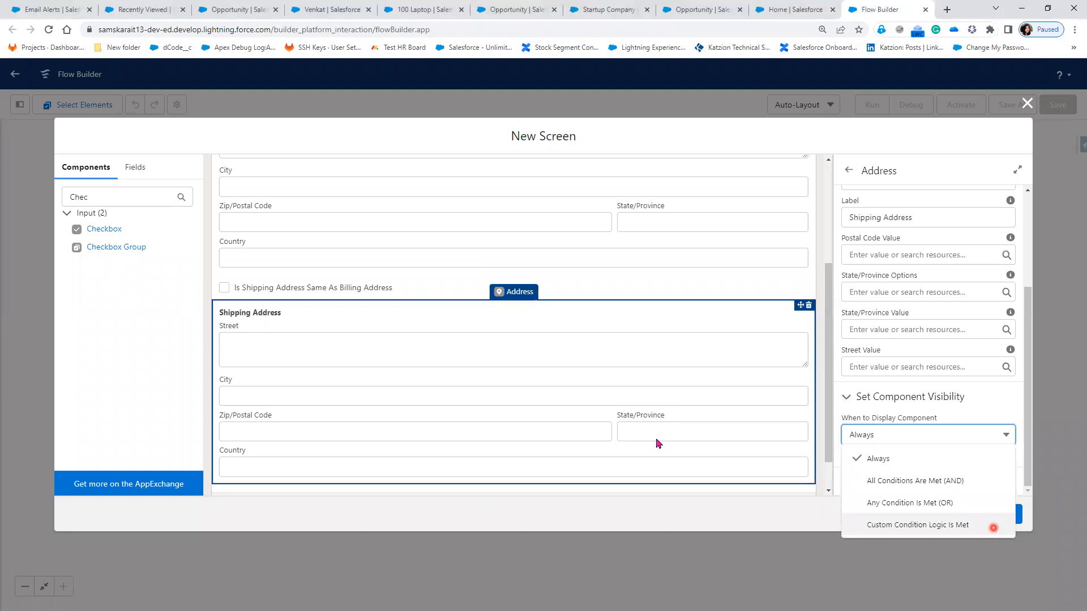
left_click(956, 489)
Step: Add the condition same-address checkbox Equals $GlobalConstant.False and finish the screen
left_click(941, 471)
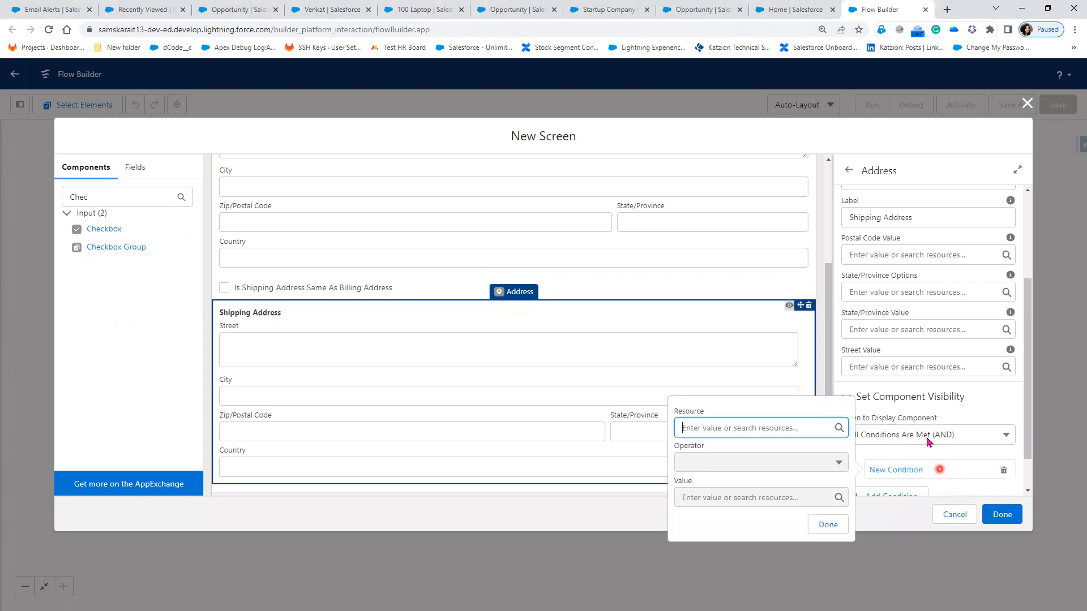
scroll(931, 437, "down", 1)
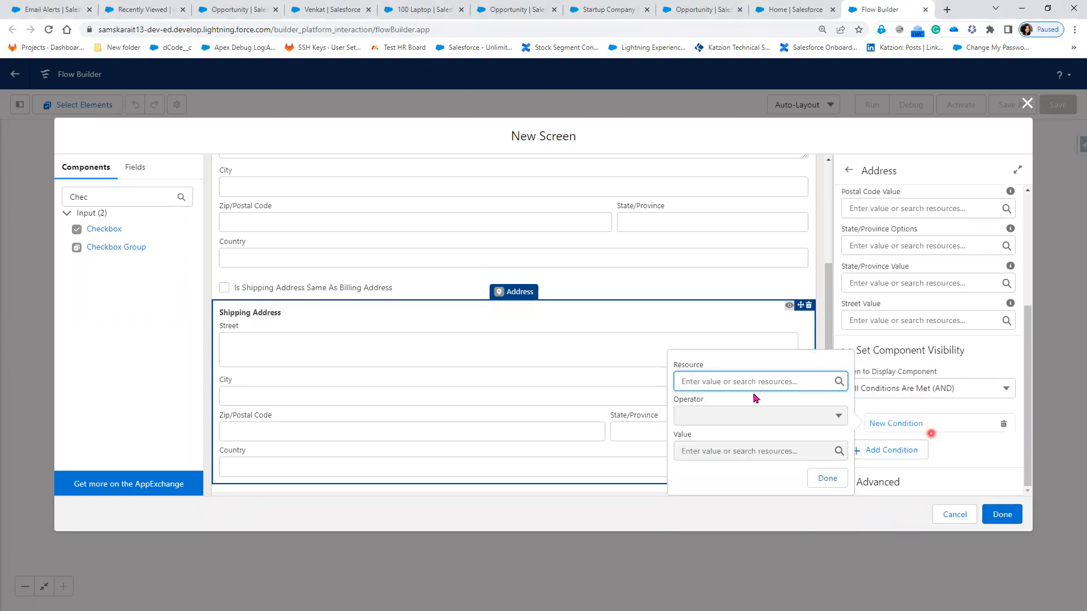
left_click(695, 379)
left_click(747, 488)
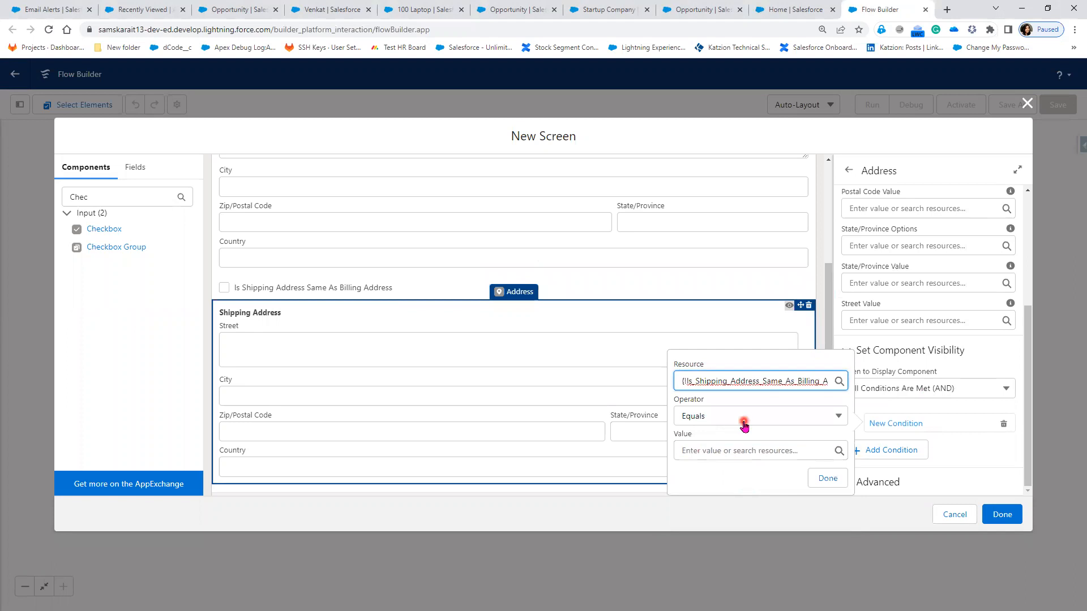
left_click(734, 452)
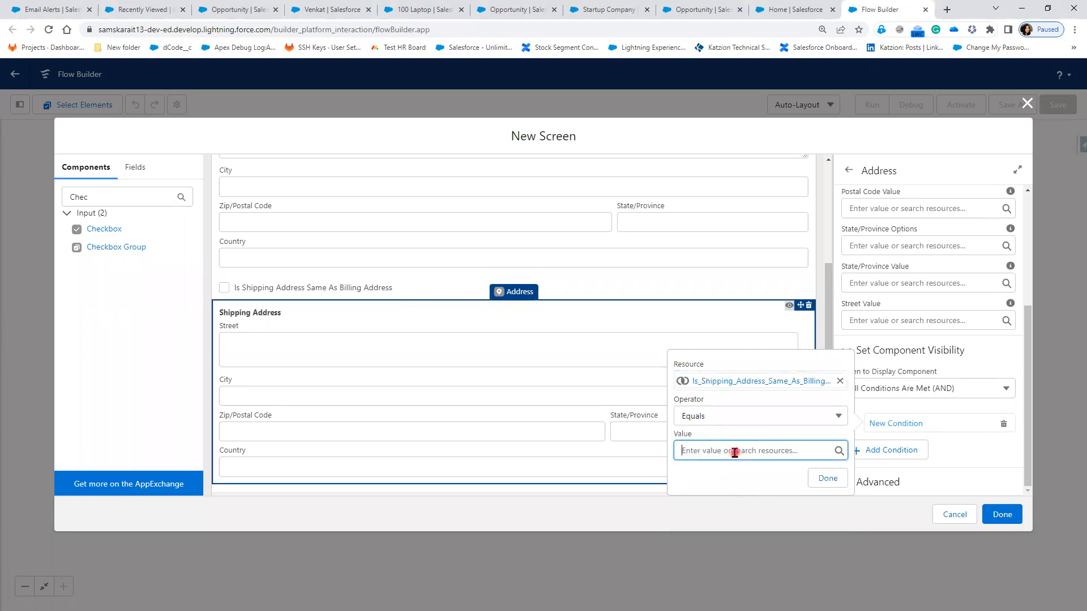
left_click(770, 249)
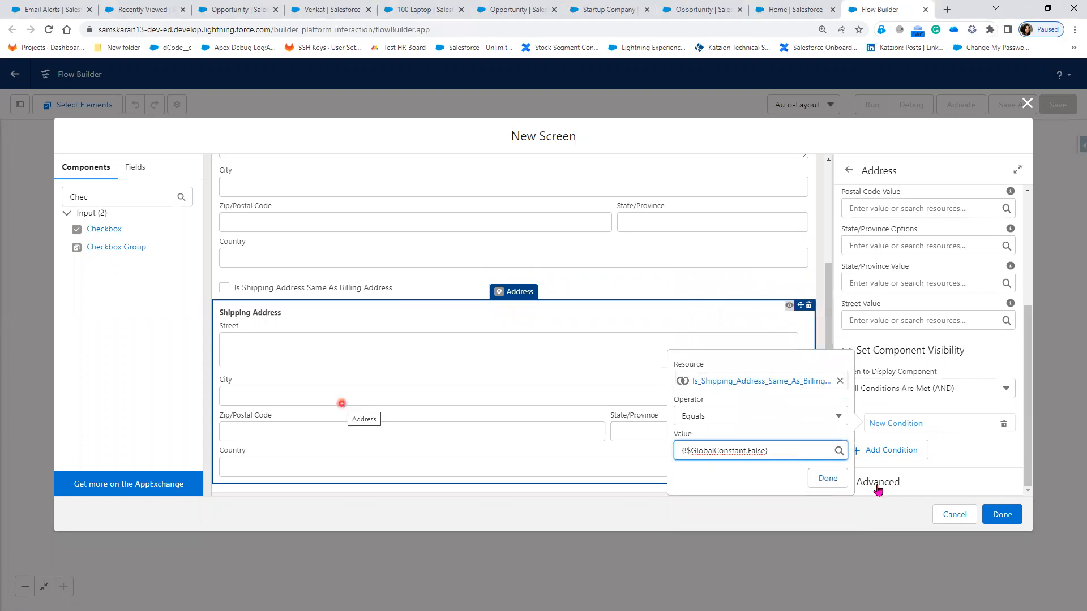
left_click(828, 480)
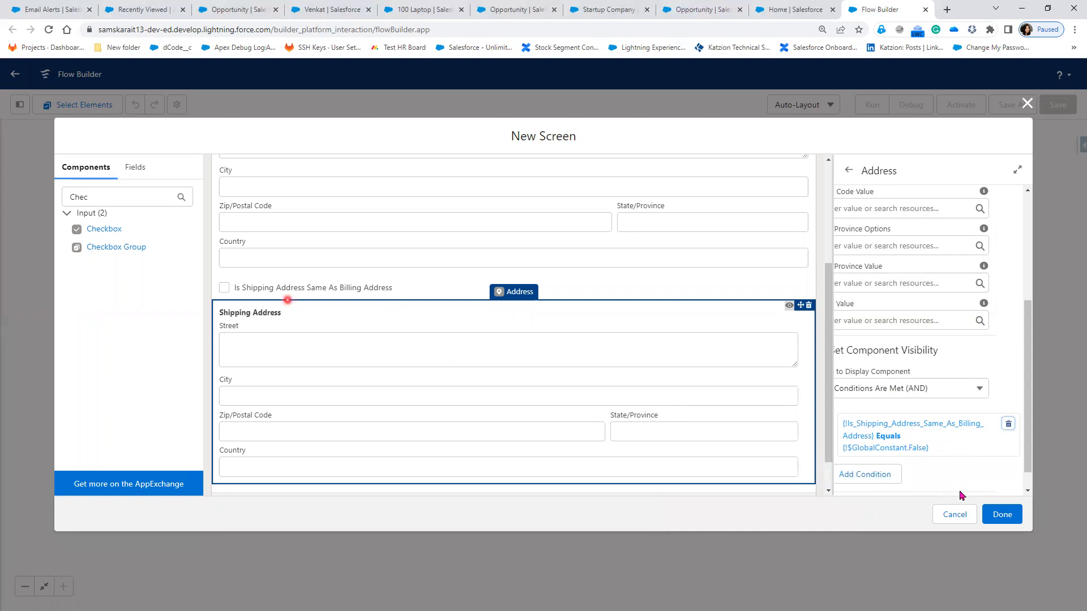
scroll(999, 470, "down", 1)
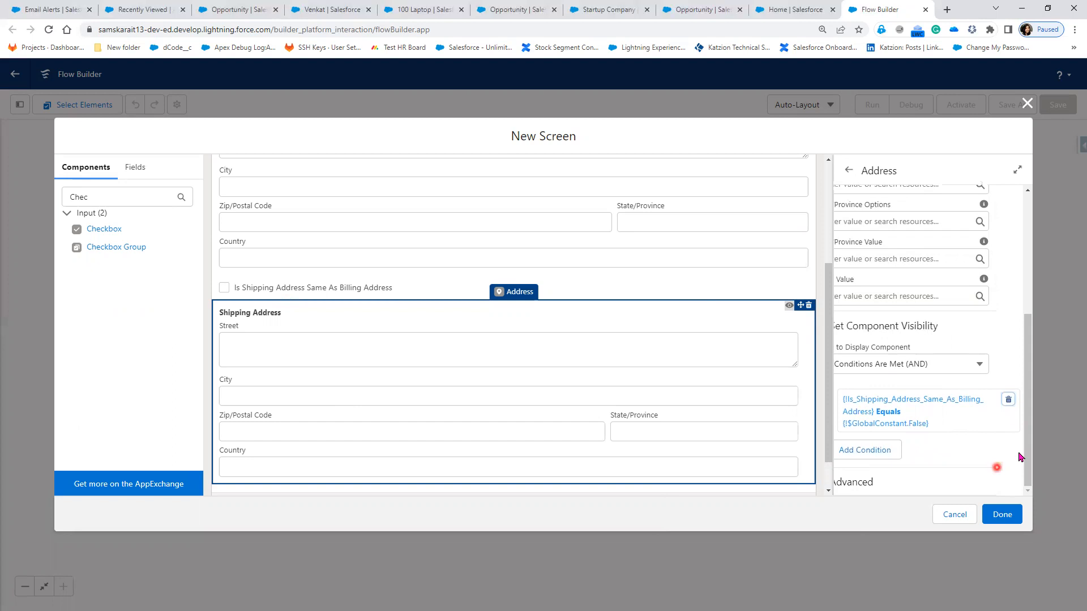
left_click(1014, 516)
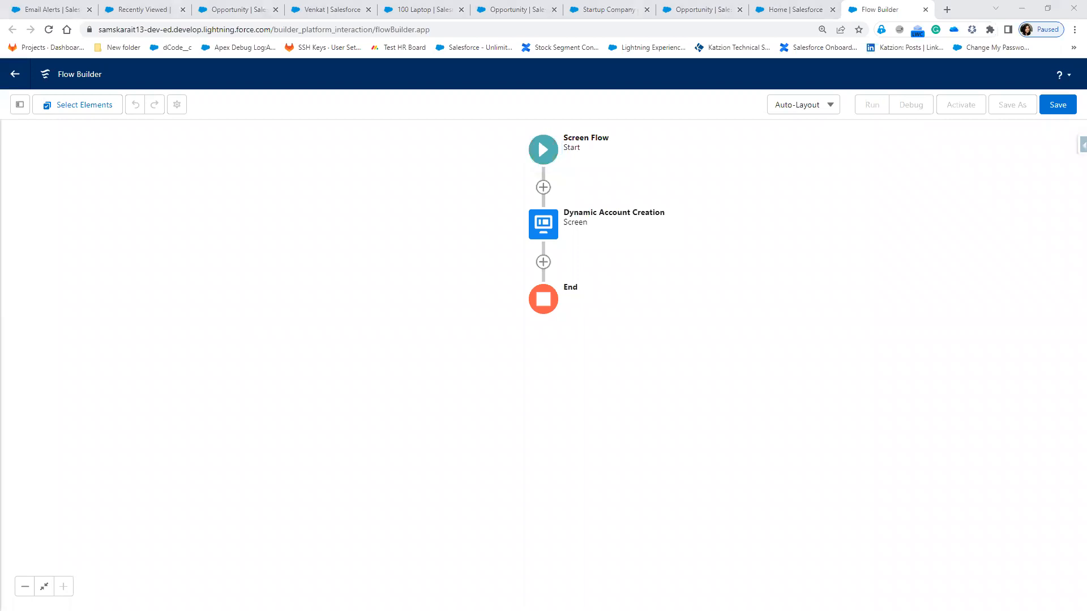
key("alt+Tab")
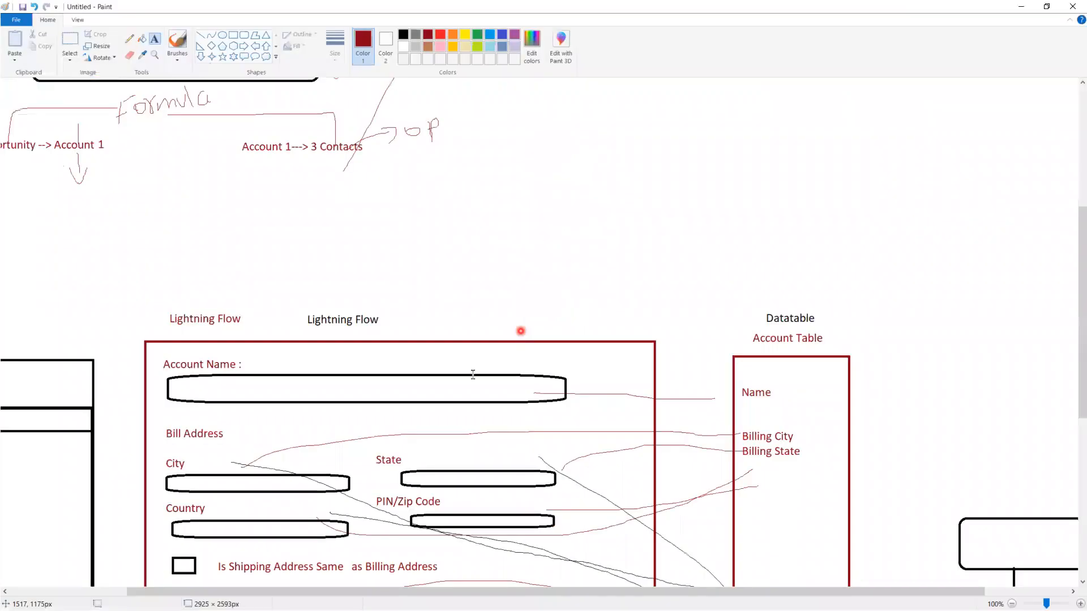
left_click(516, 289)
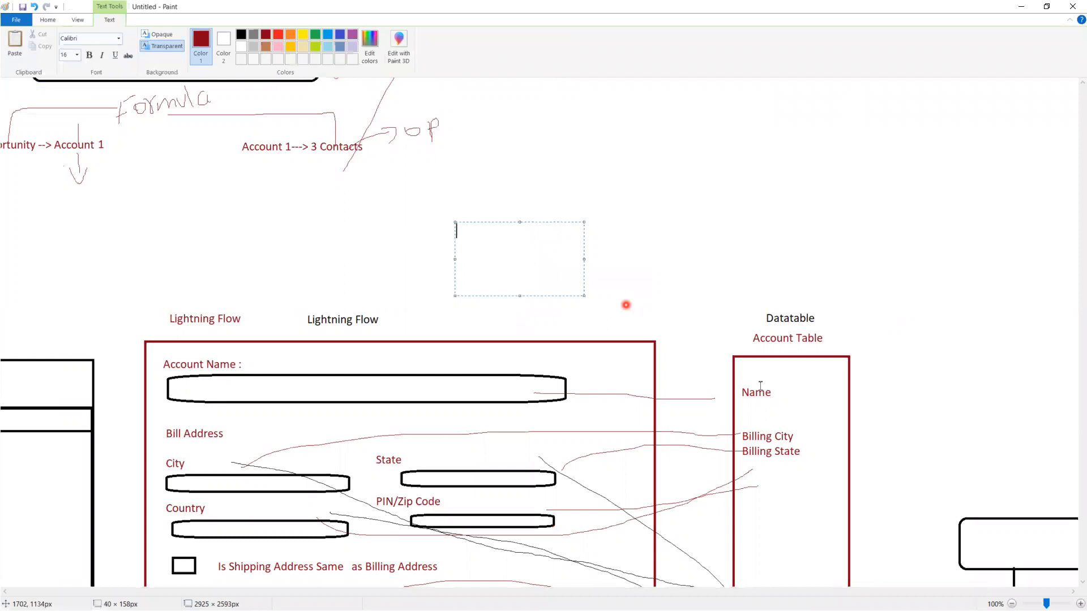
scroll(681, 395, "down", 3)
left_click(681, 395)
scroll(681, 395, "down", 3)
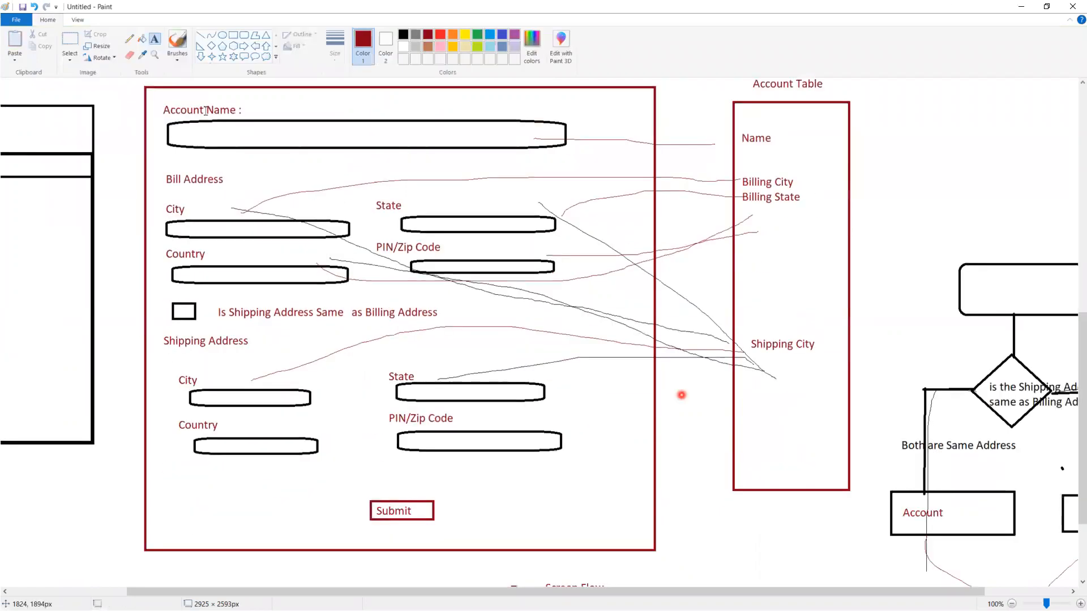
left_click(219, 363)
left_click(239, 340)
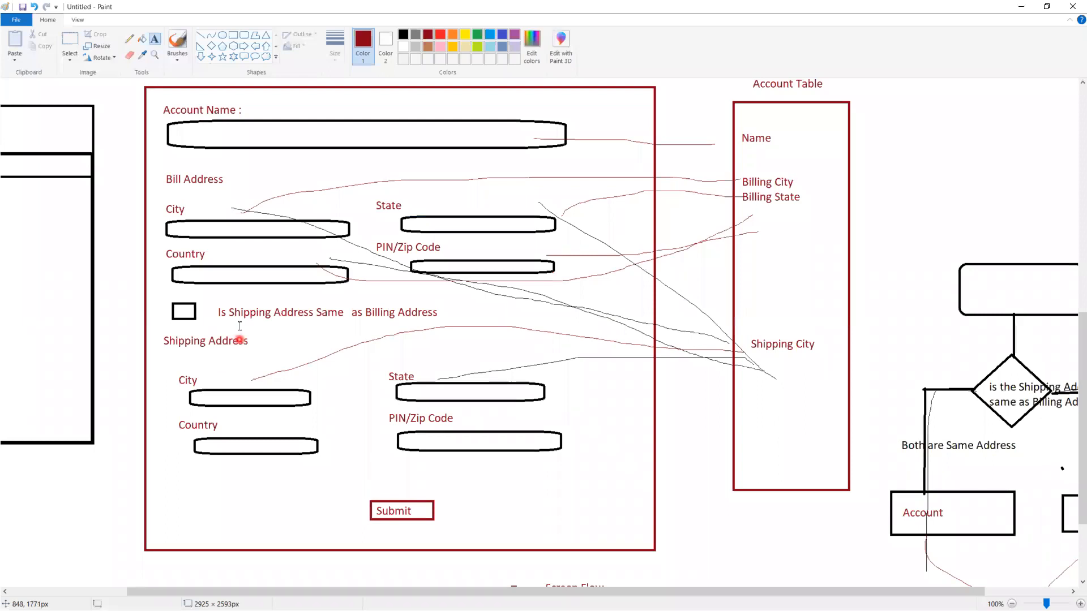
left_click(259, 305)
left_click(212, 394)
left_click(224, 360)
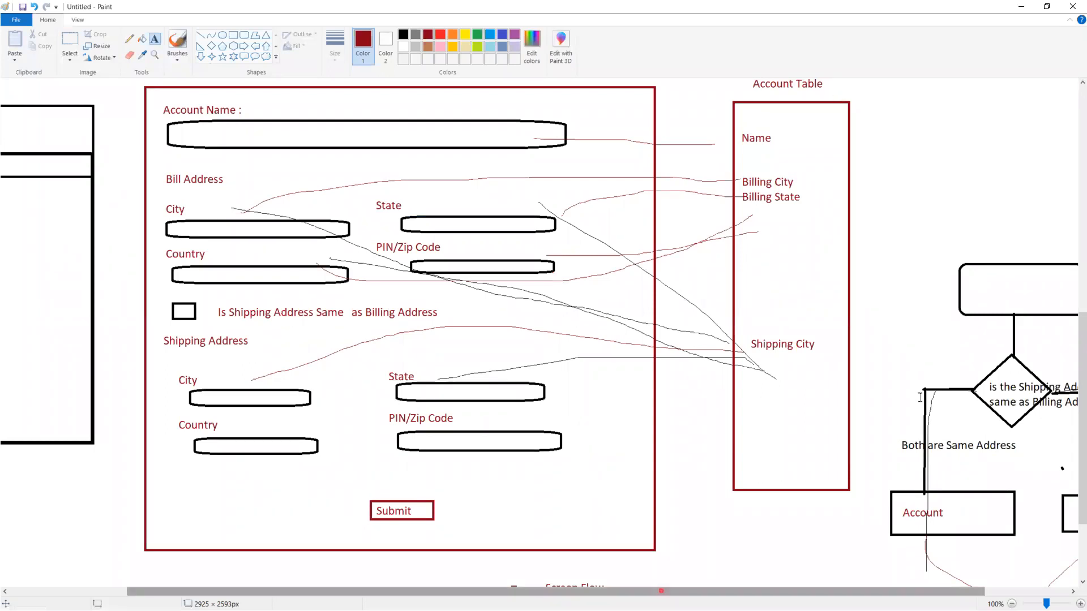
left_click_drag(660, 590, 744, 590)
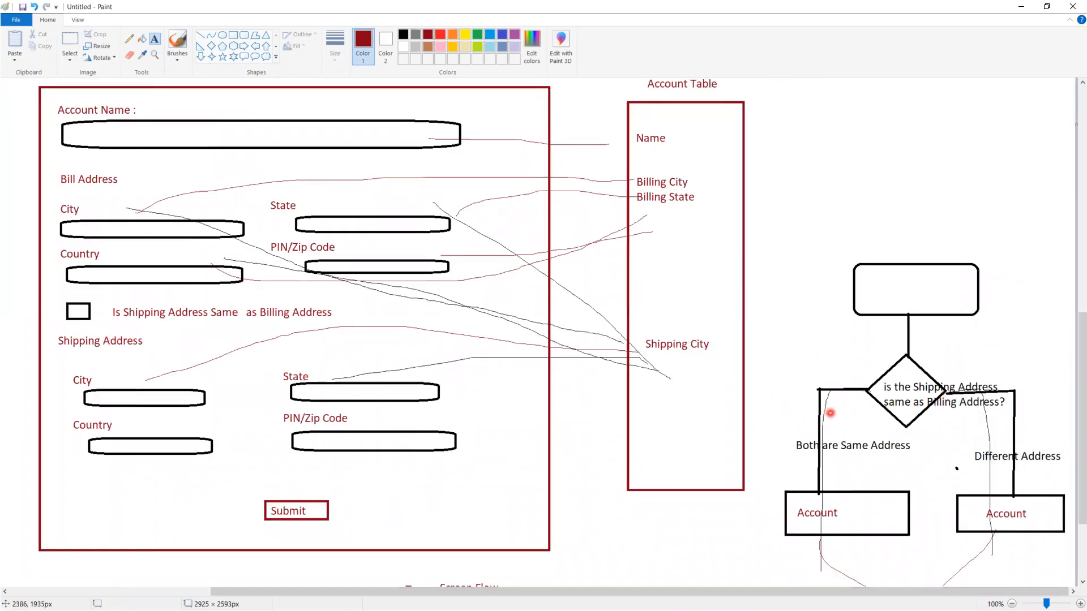
key("alt+Tab")
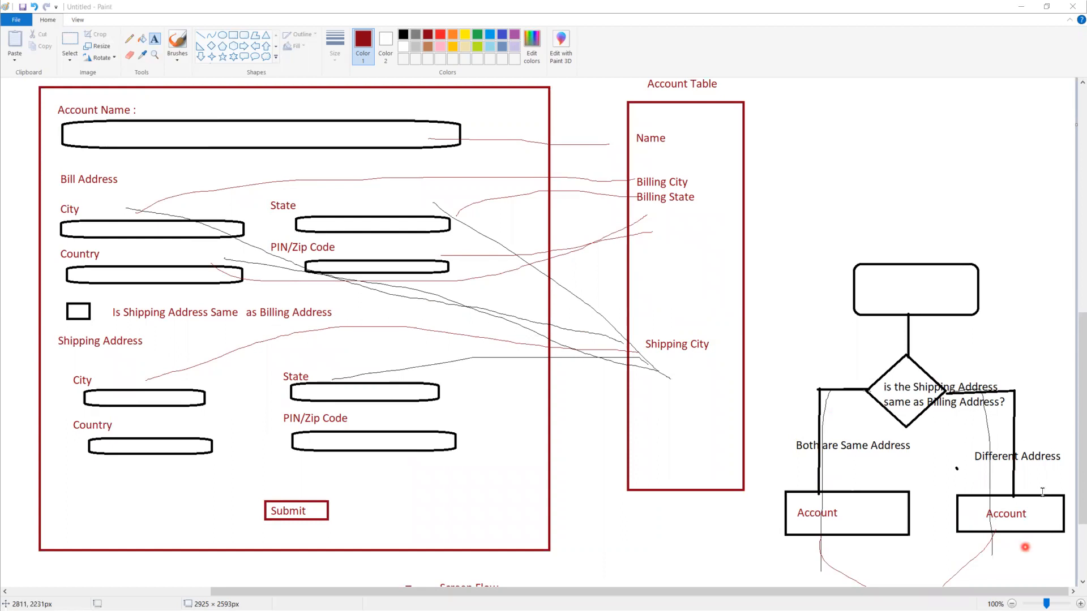
left_click(1022, 8)
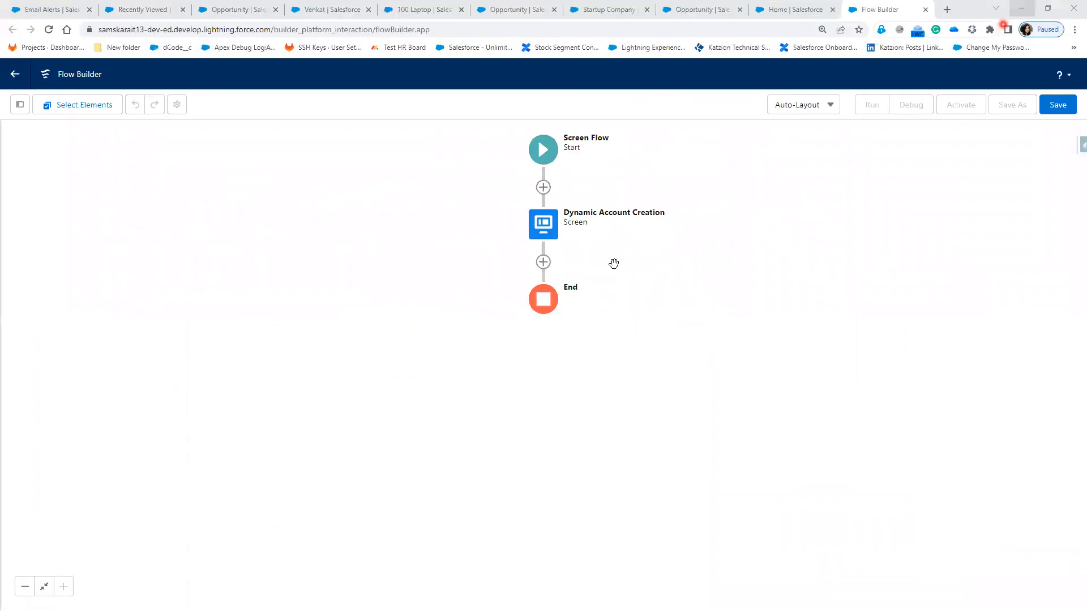
Step: Add a Decision after the account screen labelled 'Check For Account Address'
left_click(546, 268)
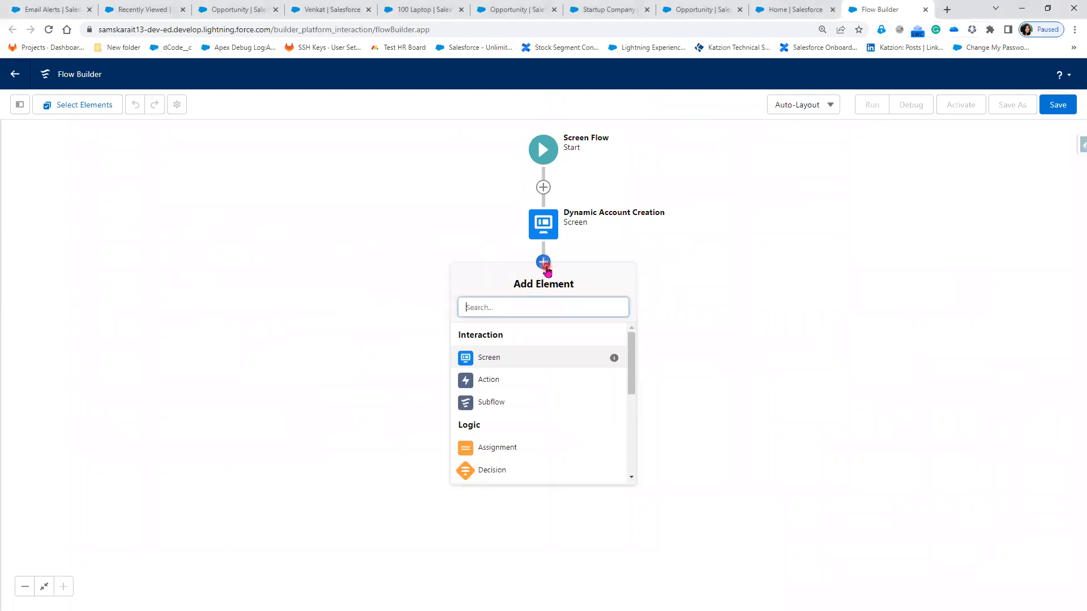
left_click(499, 476)
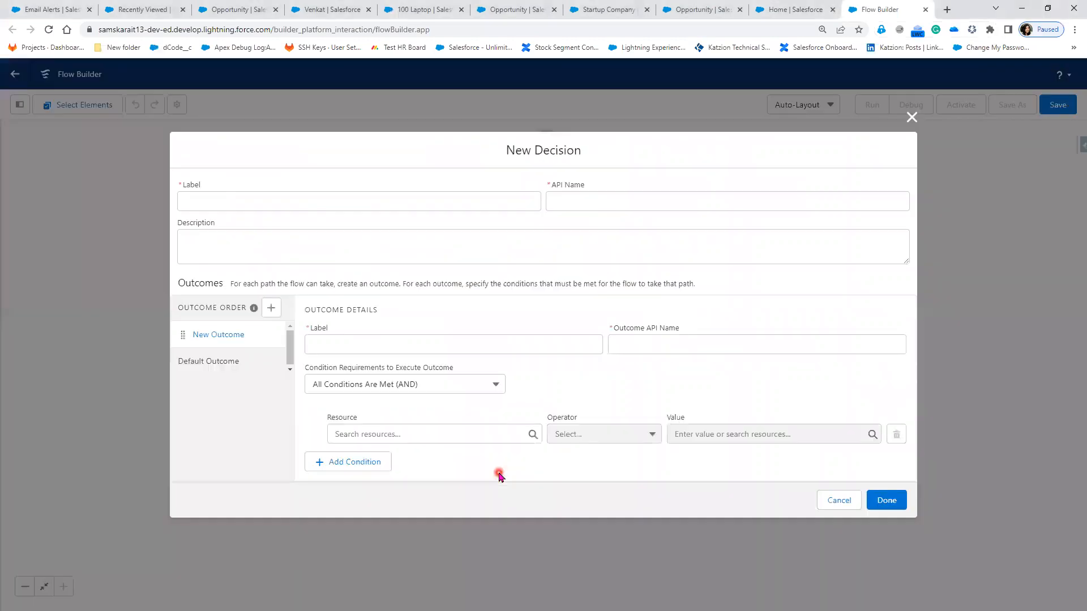
left_click(338, 203)
left_click(338, 203)
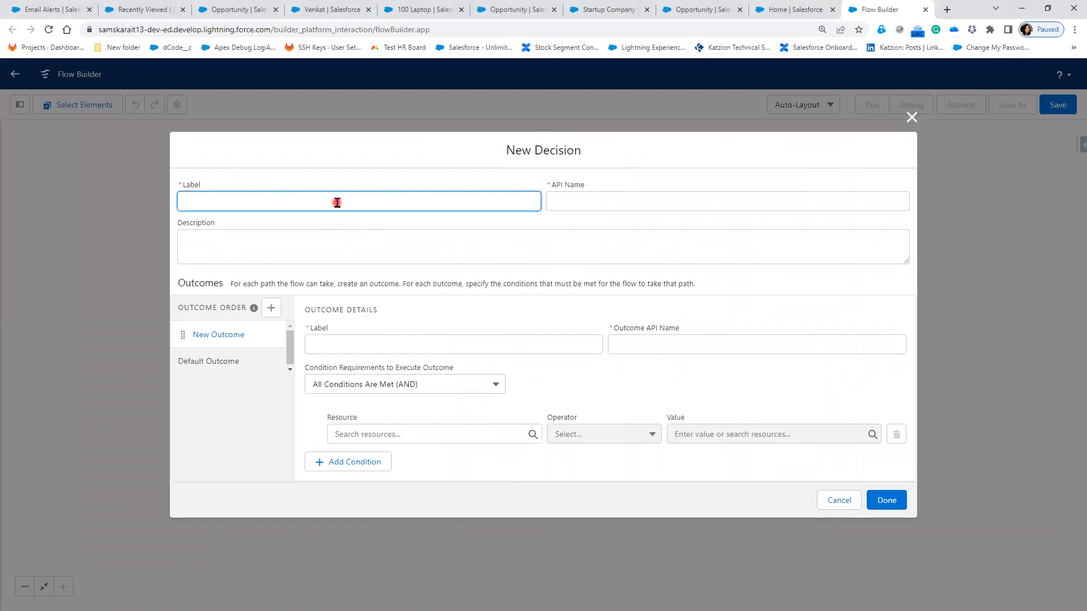
key("BackSpace")
type("Check For Account Address")
left_click(589, 224)
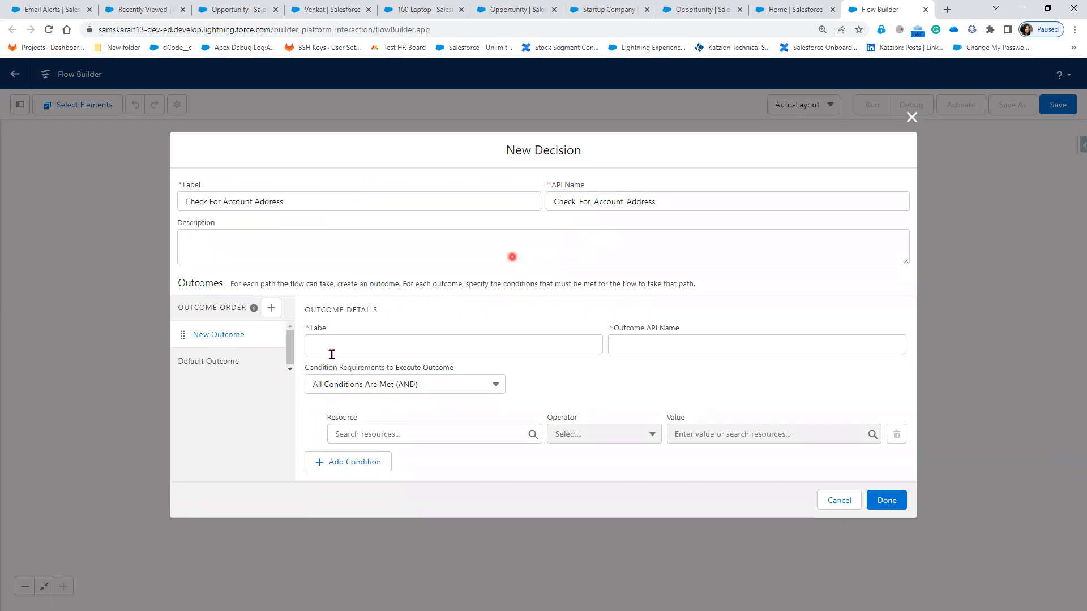
Step: Name the first outcome 'Both Address are Same'
left_click(349, 342)
type("Same as")
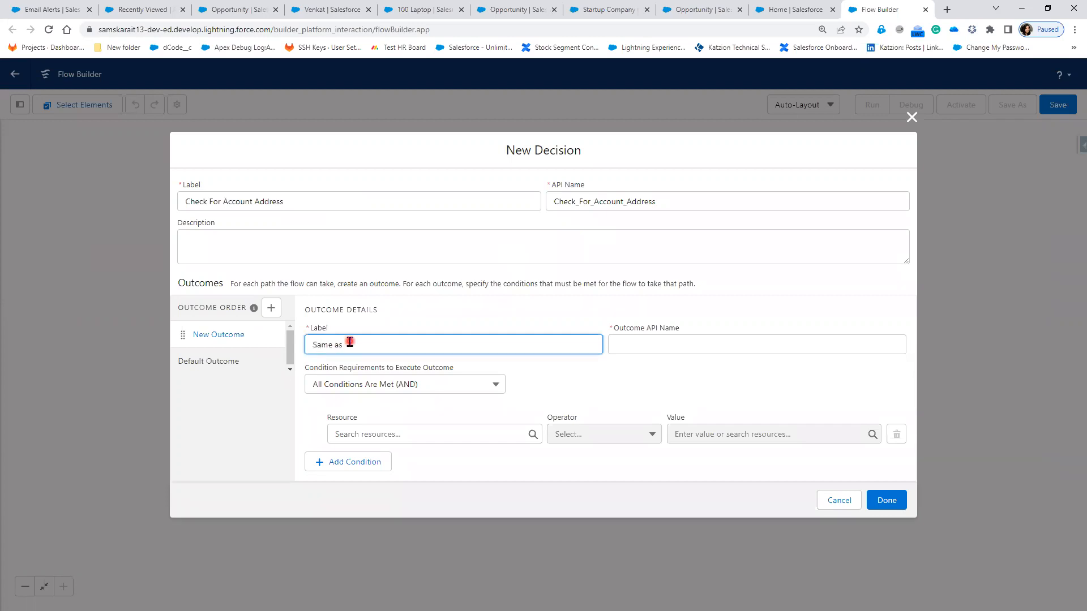
key("BackSpace")
key("BackSpace")
key("BackSpace")
key("BackSpace")
key("BackSpace")
key("BackSpace")
key("BackSpace")
type("Both Address are Same")
key("Tab")
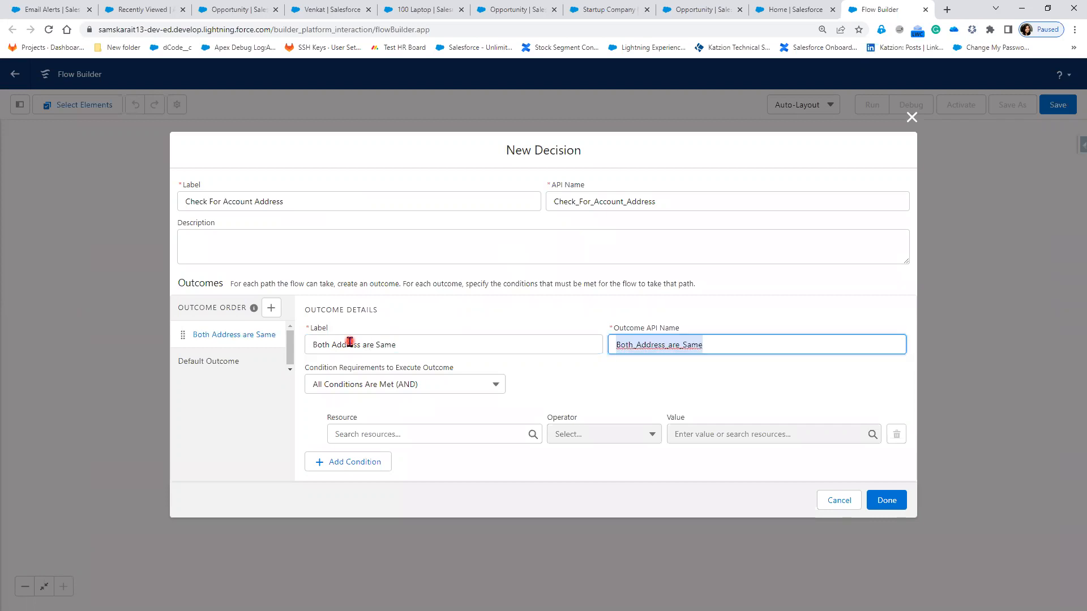
Step: Rename the Default Outcome to 'Different Address'
left_click(207, 362)
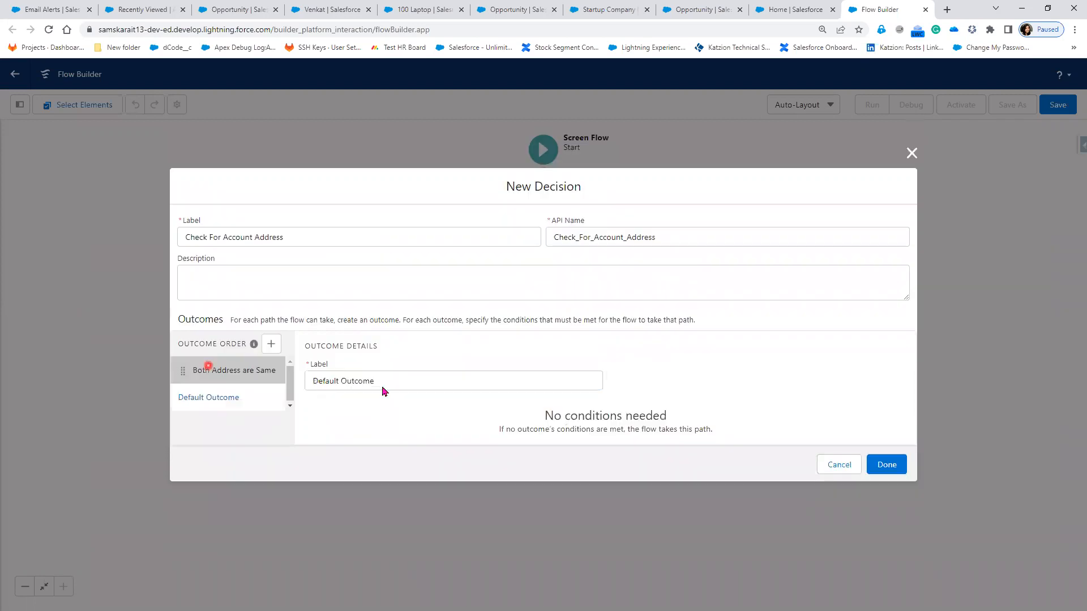
double_click(342, 324)
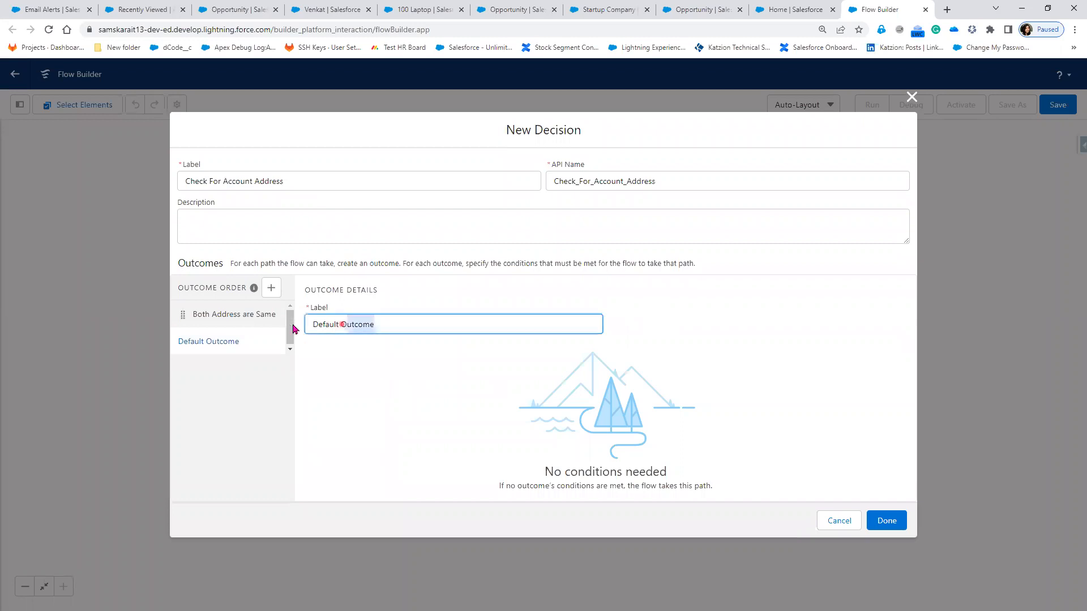
left_click_drag(293, 328, 294, 327)
type("Different Address")
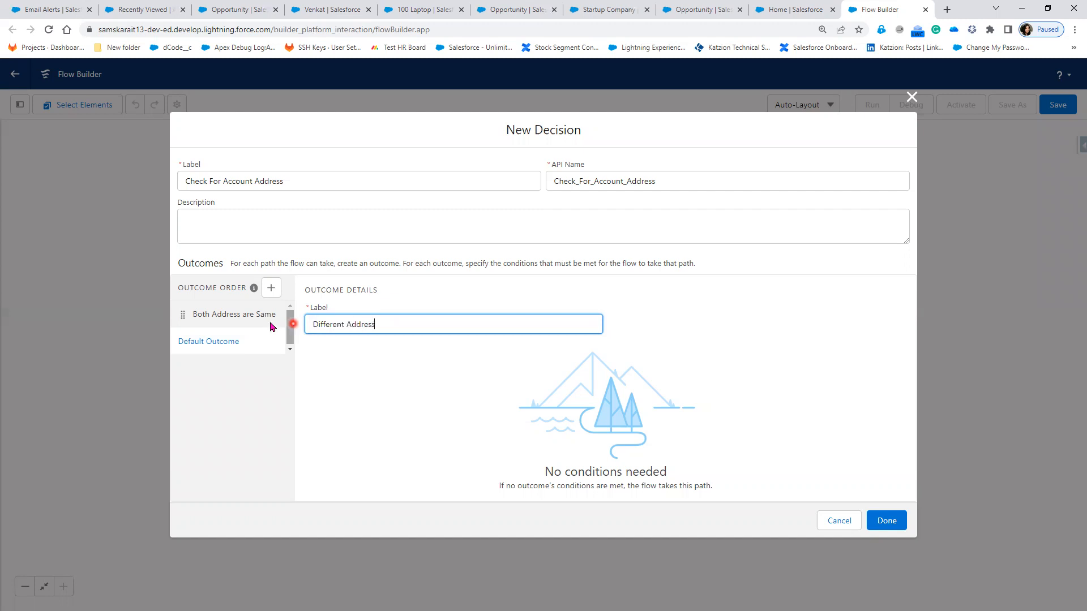
left_click(270, 321)
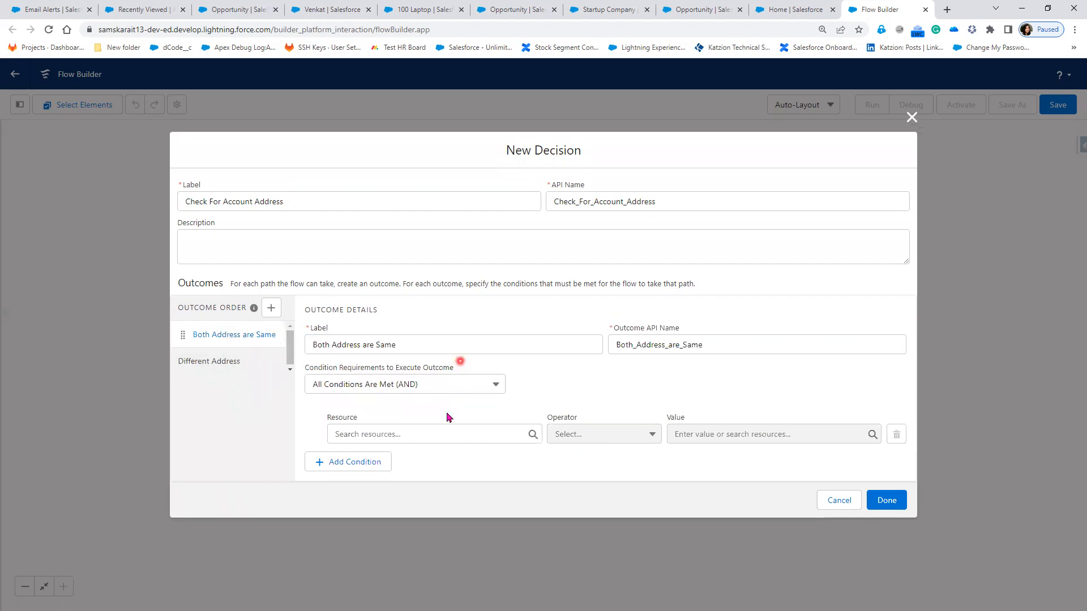
Step: Make Both Address are Same require Is_Shipping_Address_Same_As_Billing_Address Equals $GlobalConstant.True, and save the decision
left_click(417, 433)
left_click(477, 302)
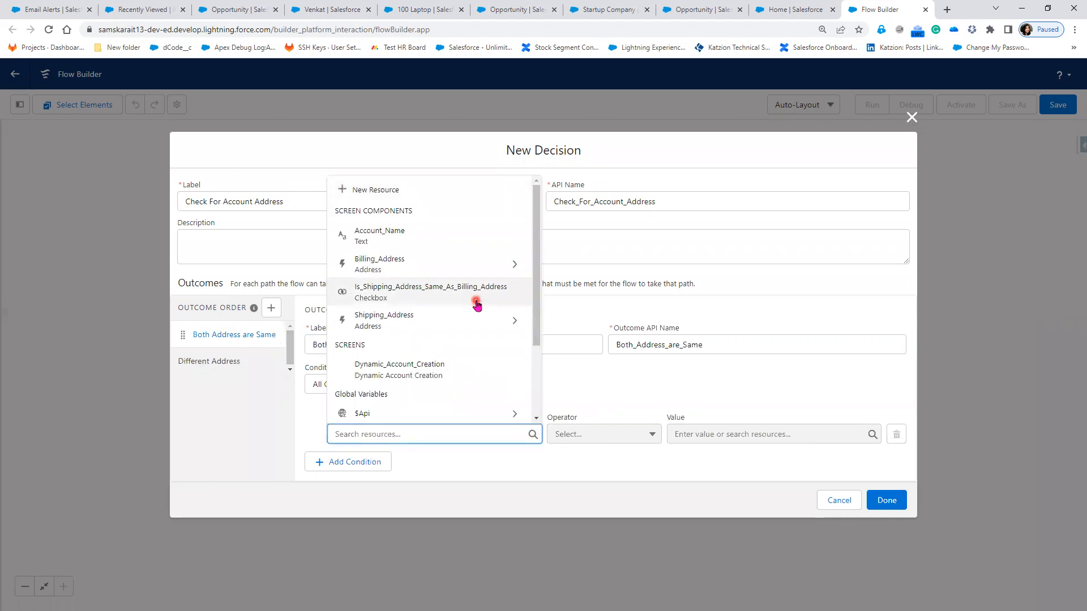
left_click(743, 435)
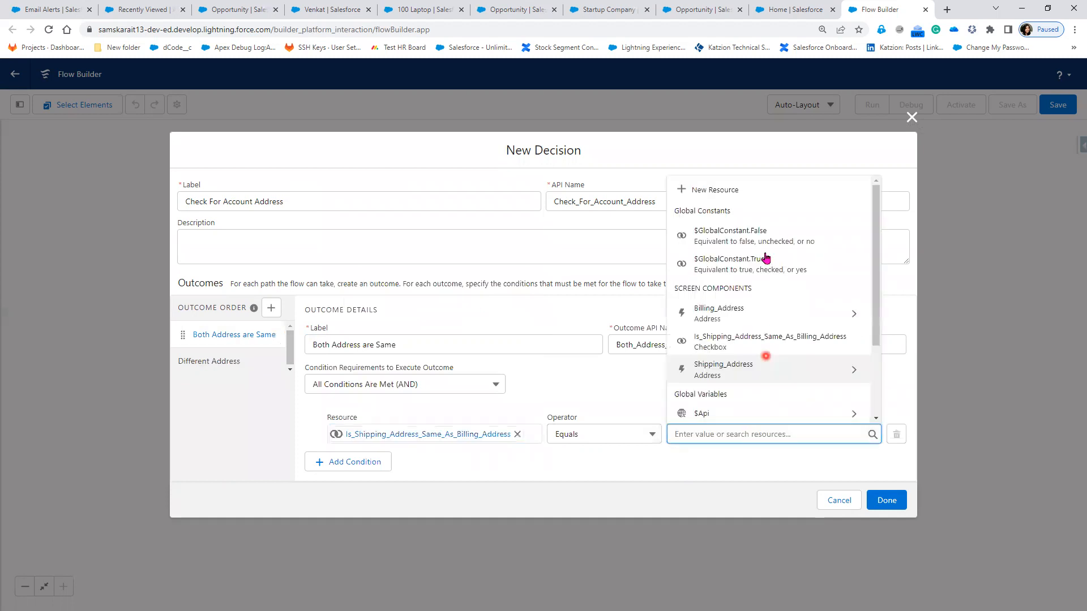
left_click(766, 259)
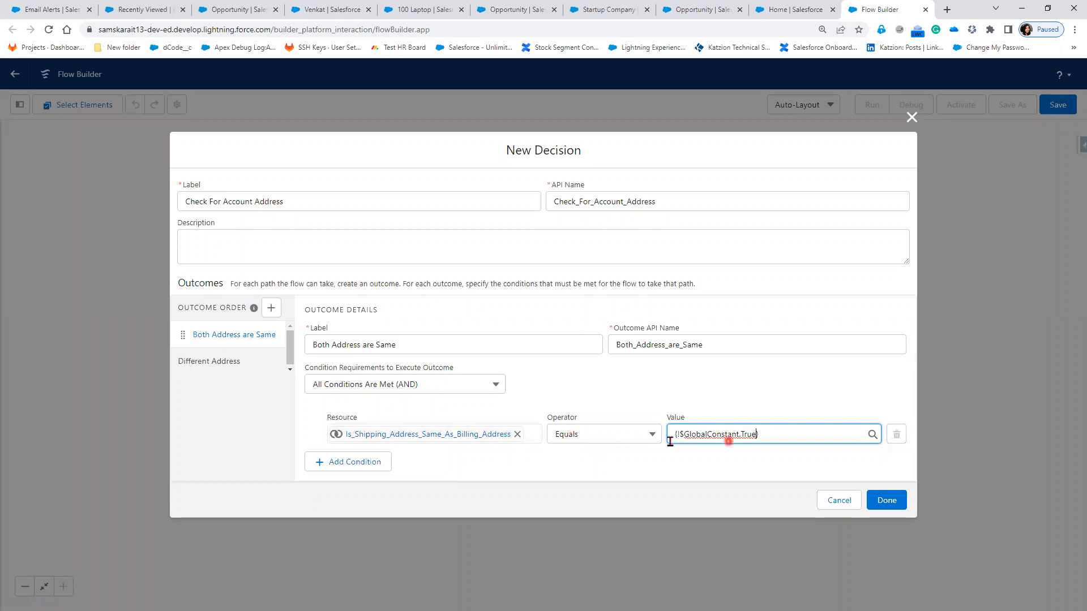
left_click(200, 361)
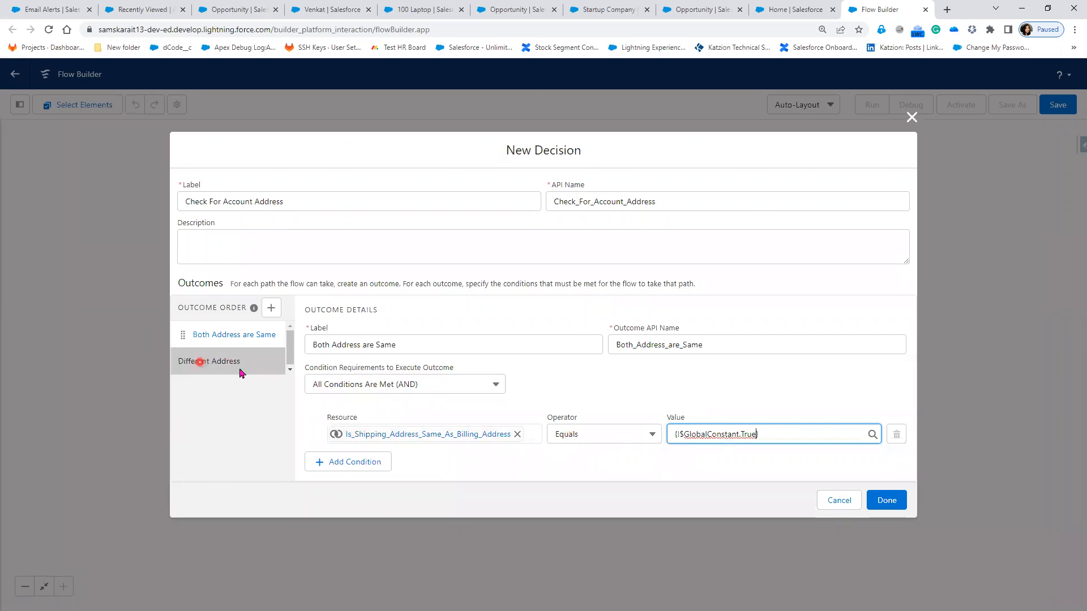
left_click(896, 494)
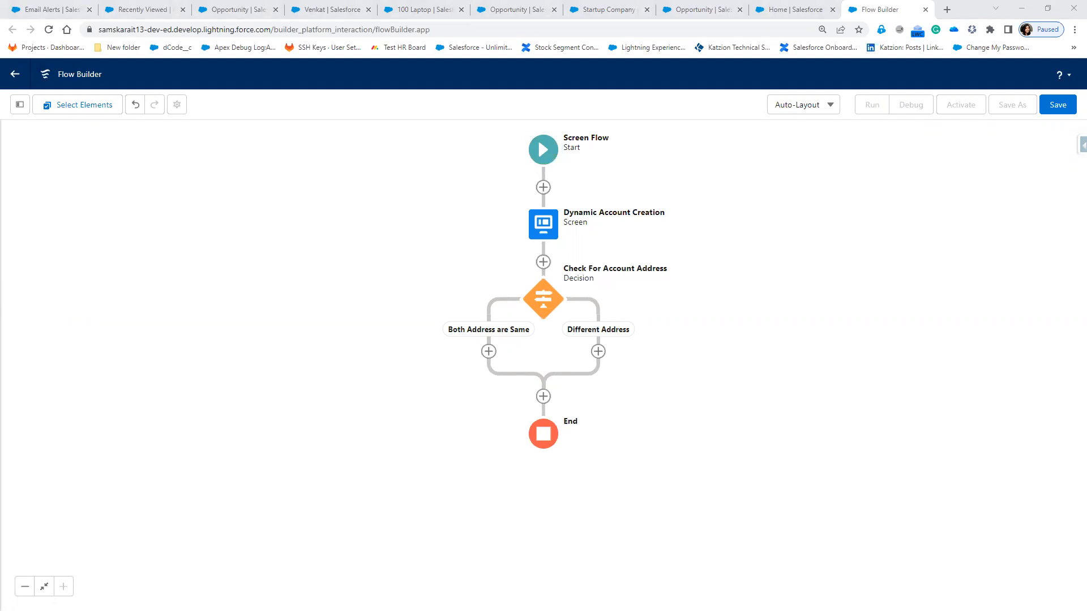
Step: Bring up the add-element list on the Both Address are Same branch, closing and reopening it once
left_click(490, 358)
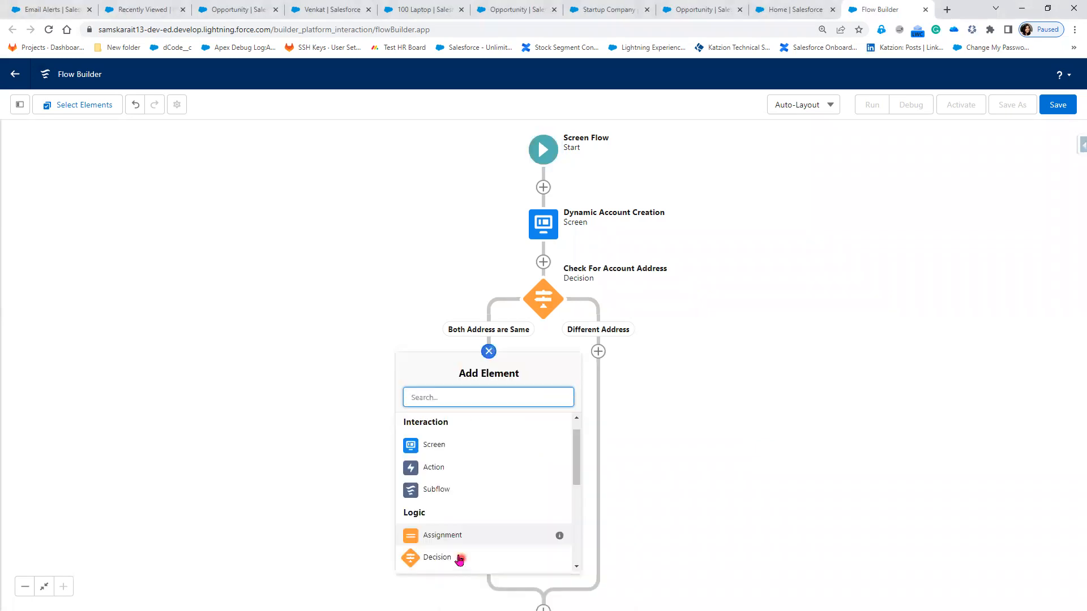
scroll(459, 558, "down", 3)
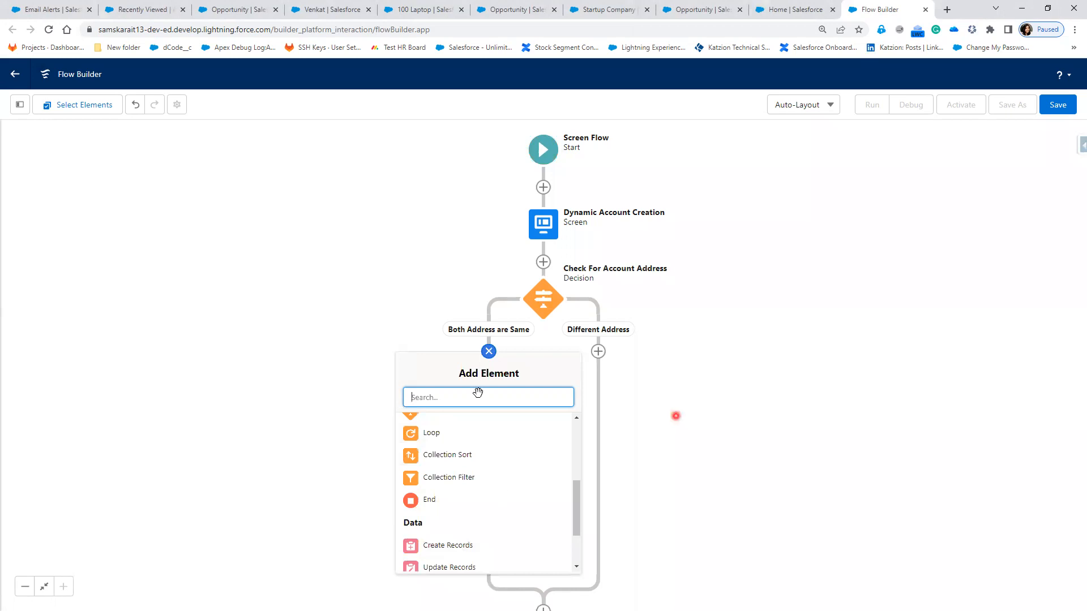
left_click(488, 352)
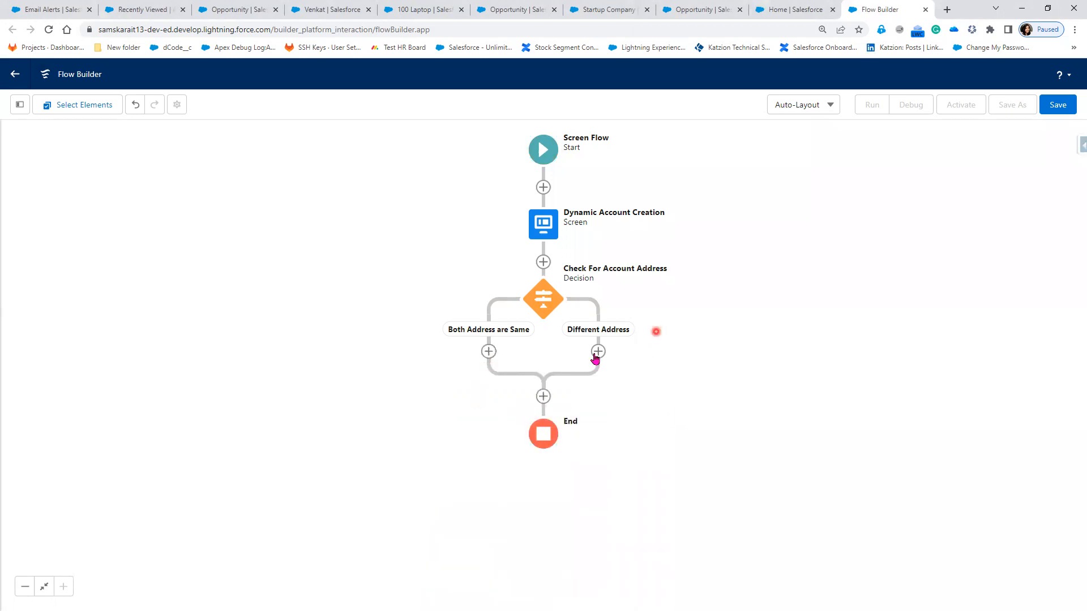
left_click(488, 352)
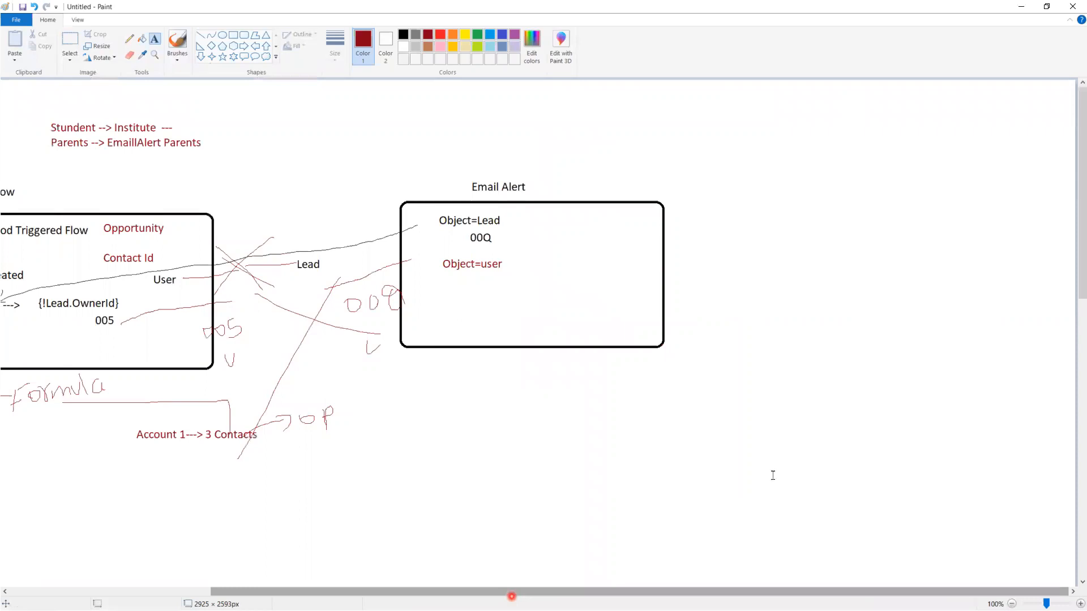
Step: Write 'Create Account' and draw two red curves converging on it
left_click(851, 479)
type("Create Account")
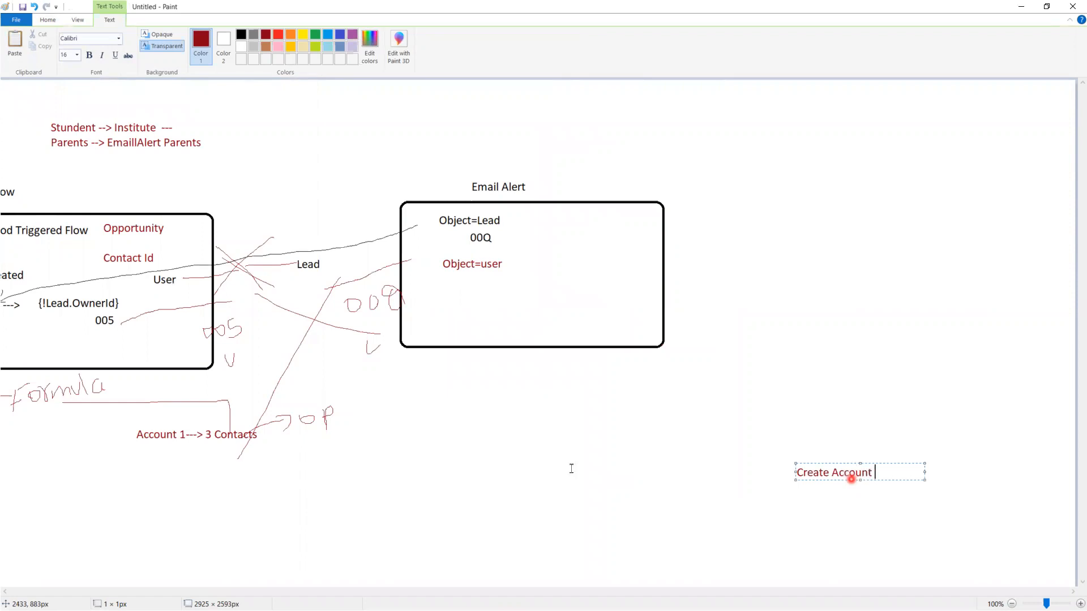
left_click(340, 138)
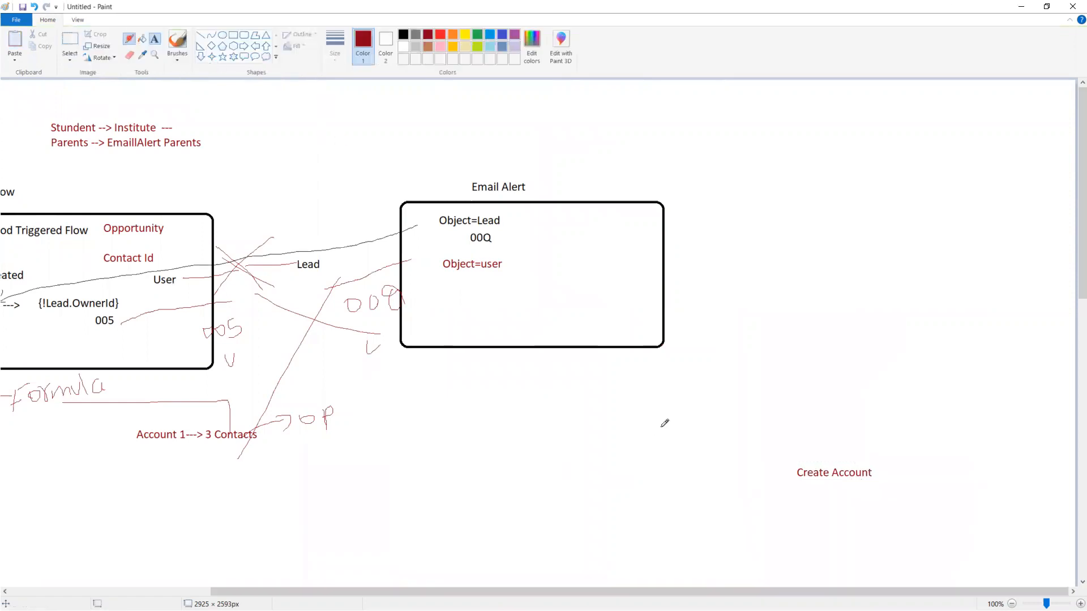
mouse_move(652, 435)
left_mouse_down()
mouse_move(787, 471)
mouse_move(782, 490)
left_mouse_up()
left_click_drag(661, 524, 787, 472)
left_click(128, 43)
left_click(683, 441)
left_click(595, 576)
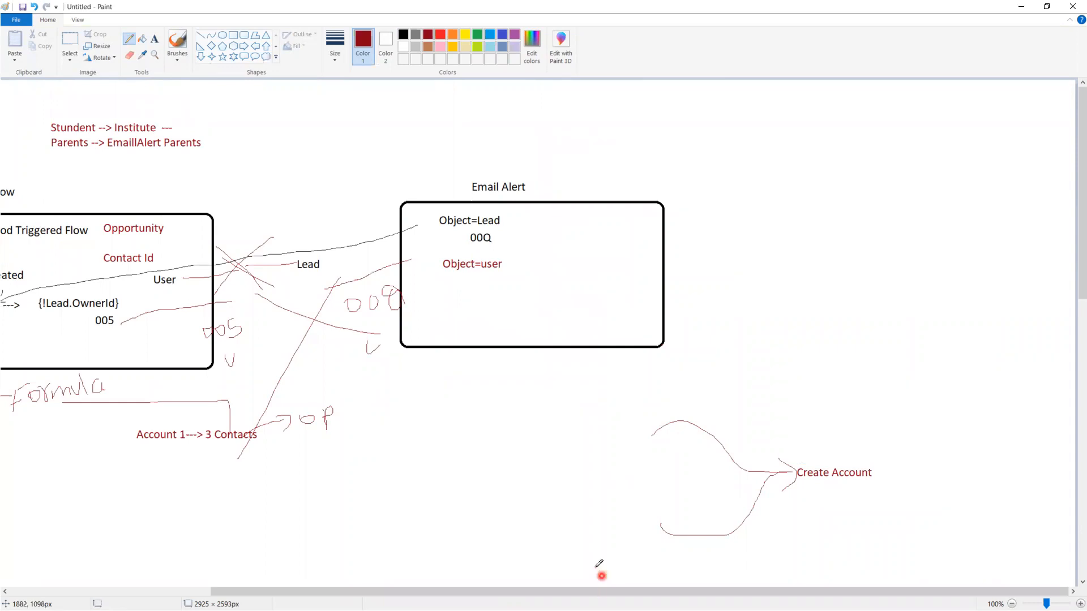
left_click(833, 437)
left_click(154, 40)
Step: Draw two dark-red rounded boxes at the starts of the upper and lower curves
left_click(244, 35)
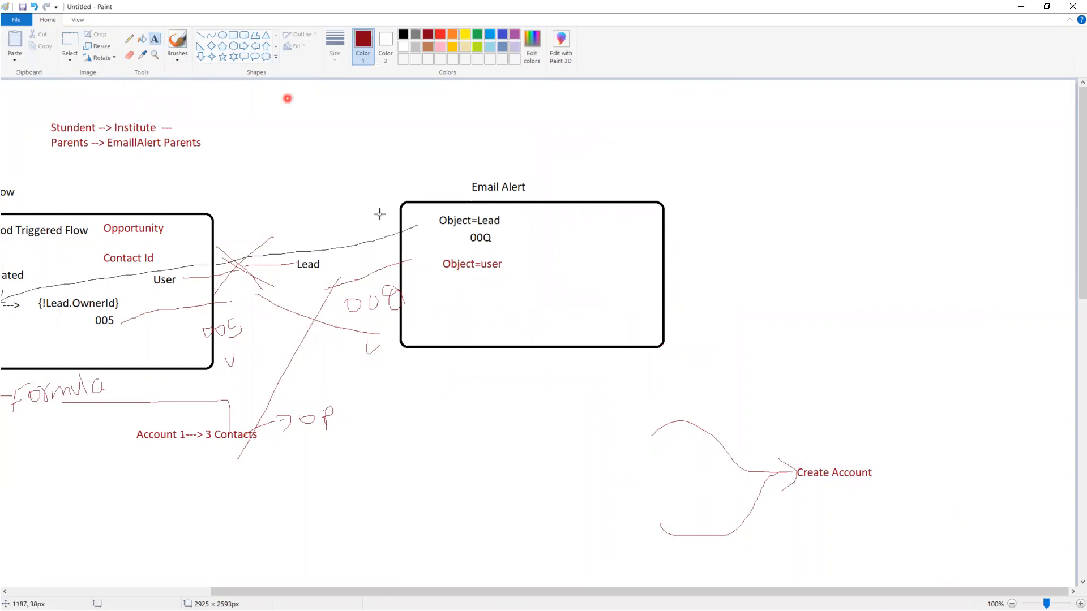
left_click_drag(533, 407, 659, 462)
mouse_move(531, 529)
left_mouse_down()
mouse_move(564, 515)
mouse_move(677, 559)
left_mouse_up()
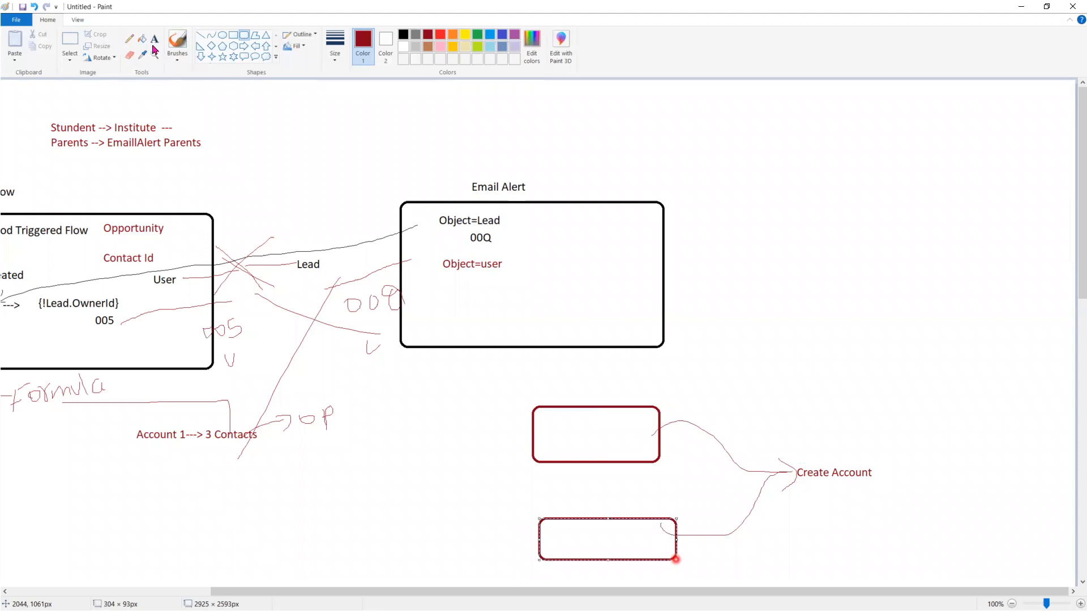
left_click(752, 284)
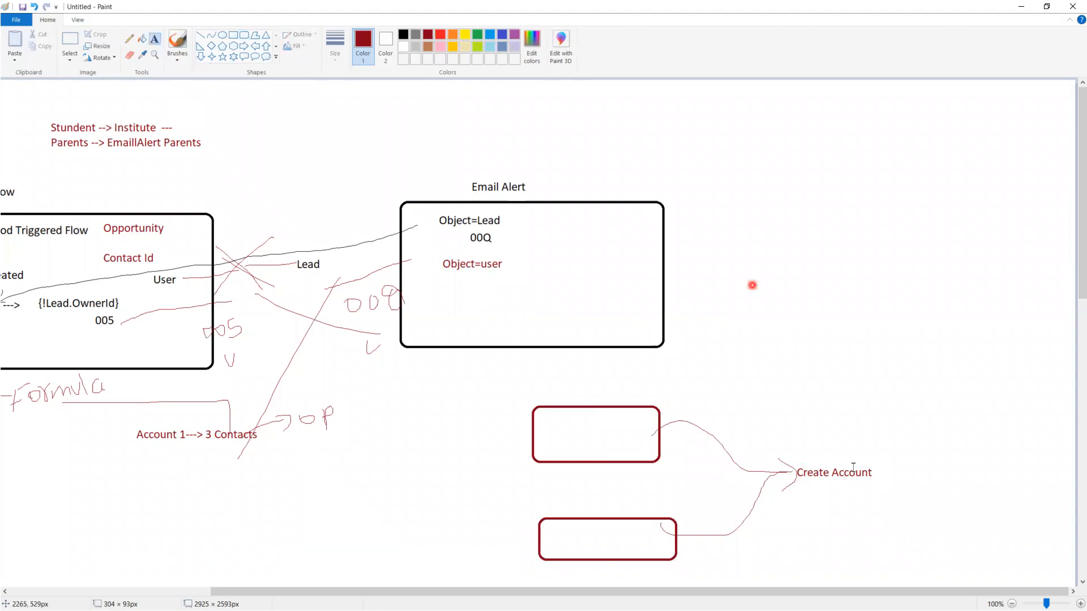
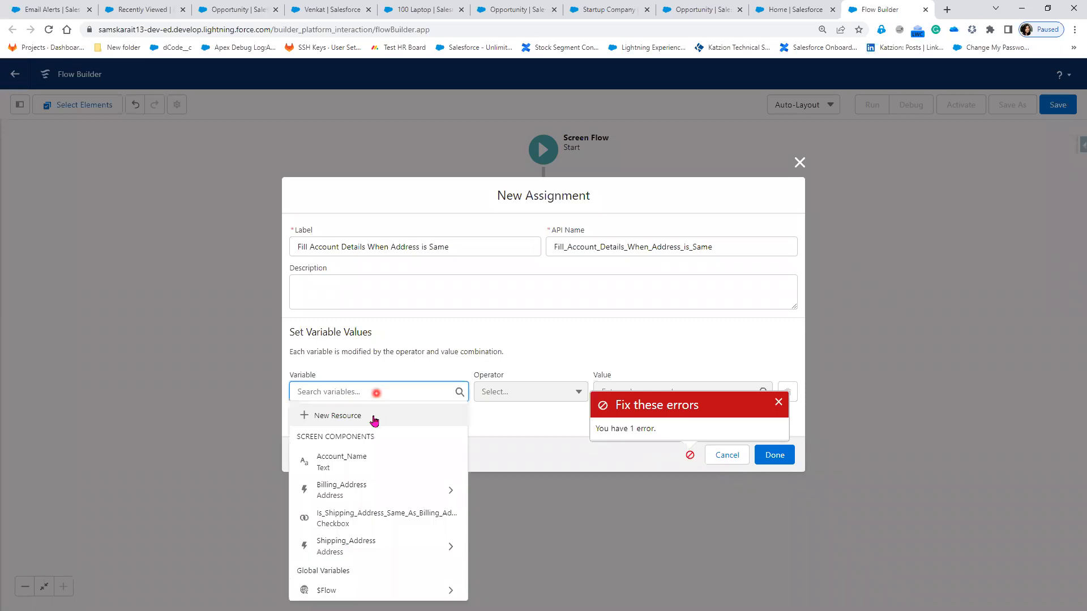
Step: Dismiss the error and start a New Resource from the assignment's Variable list
left_click(780, 405)
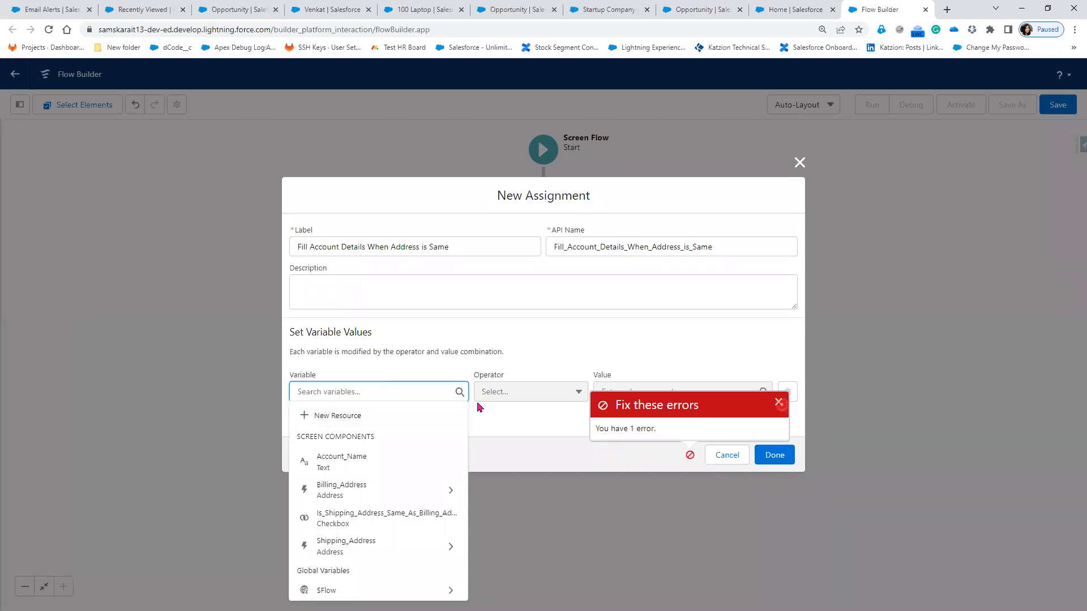
left_click(389, 391)
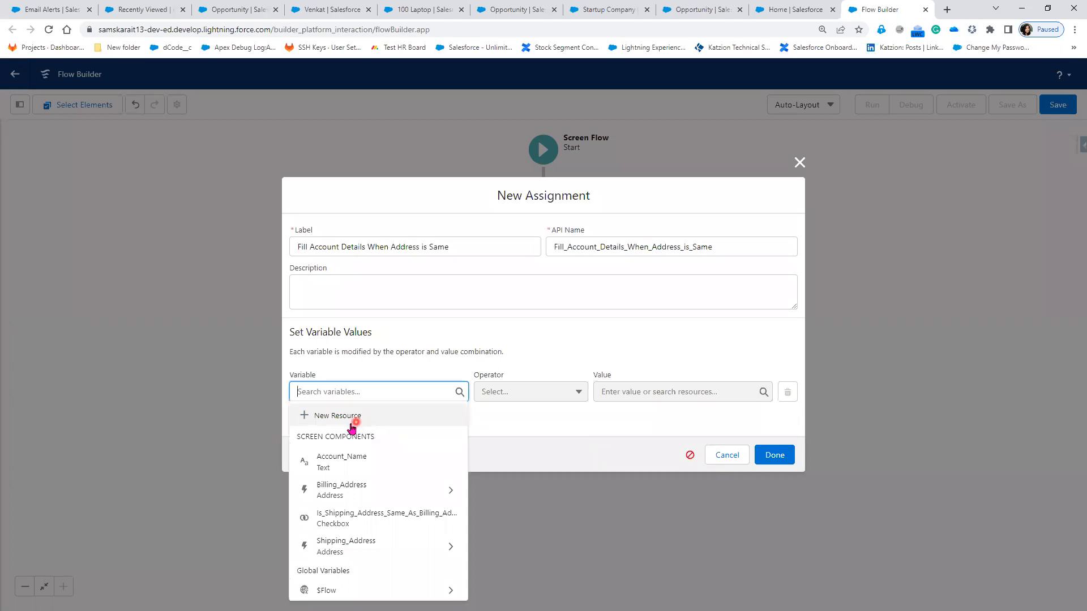
left_click(351, 420)
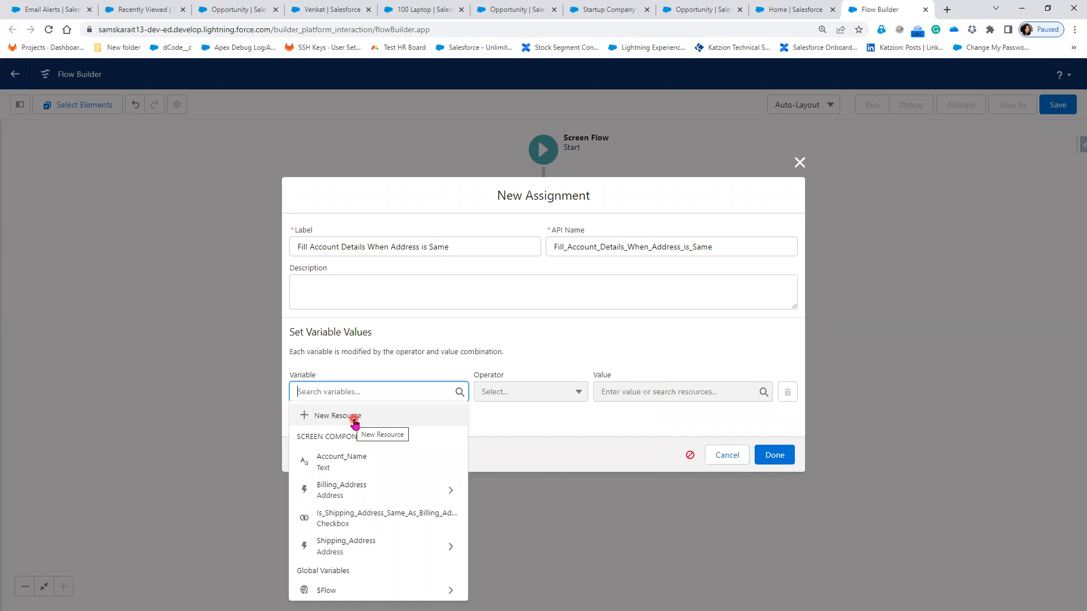
left_click(347, 418)
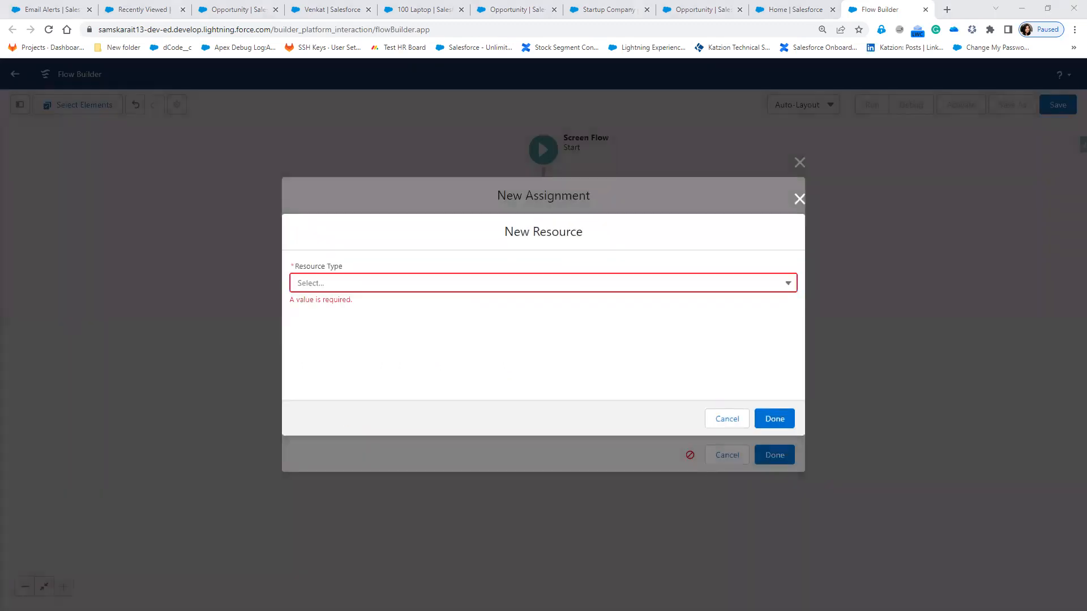
Step: Make the resource a Variable named accountRecord, described 'Get the Account Details from the Assignment'
left_click(403, 286)
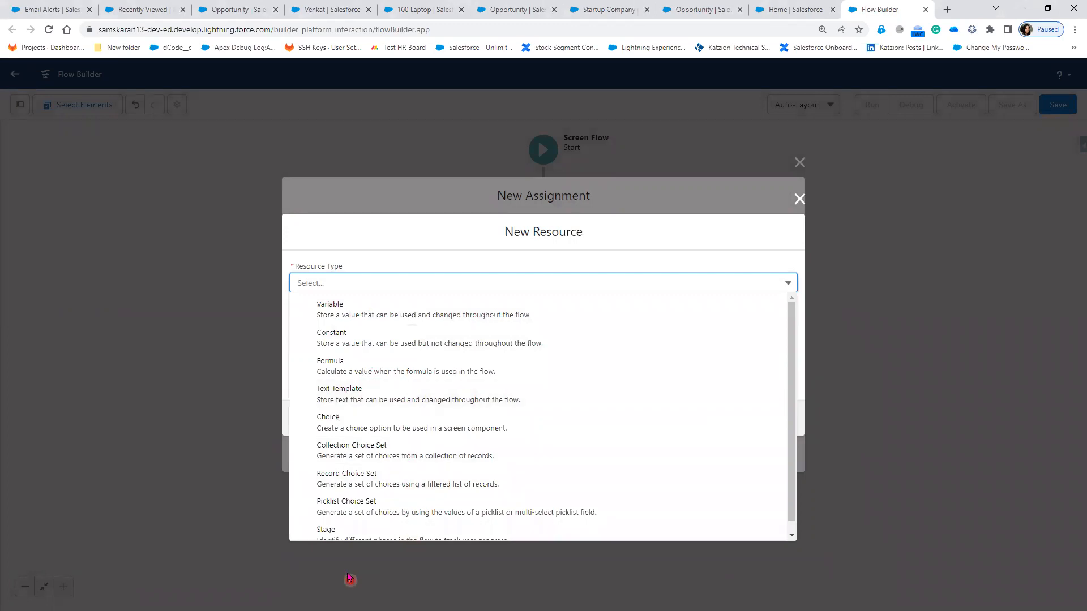
left_click(368, 313)
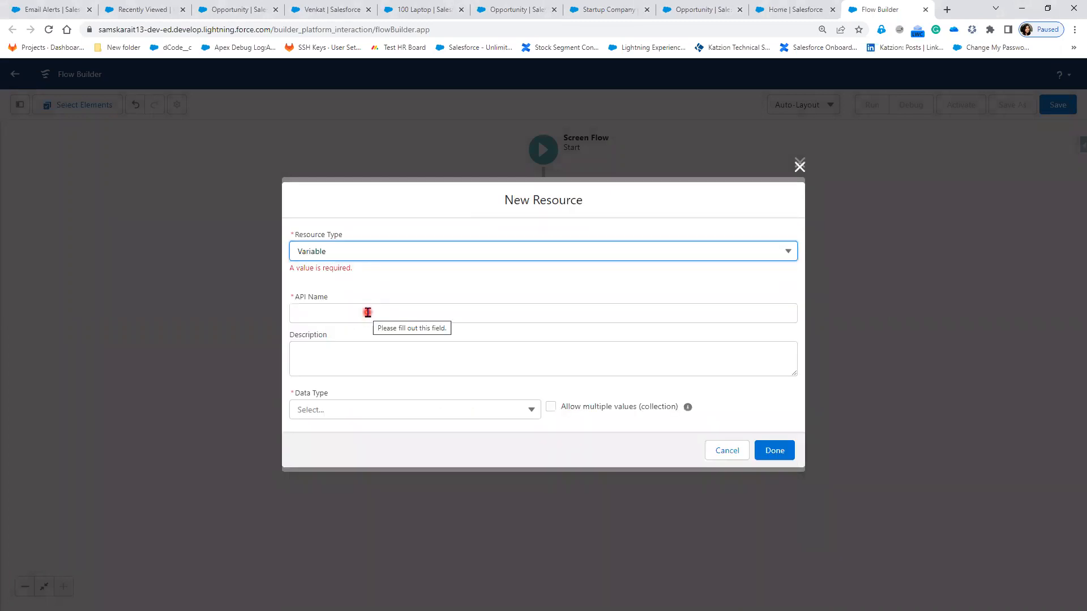
left_click(367, 313)
type("accountRec")
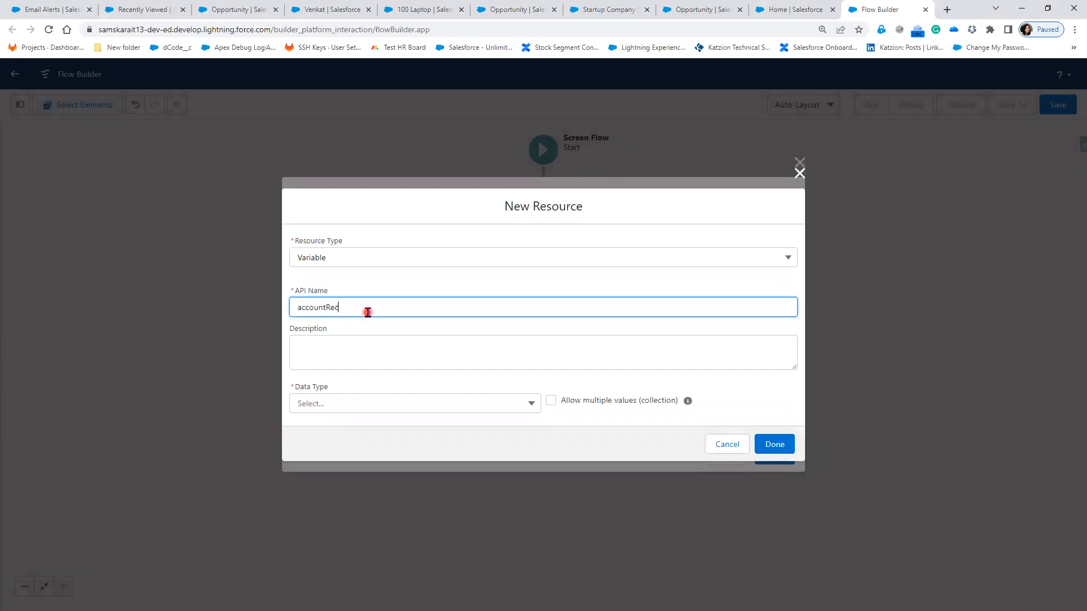
type("ord")
left_click(420, 279)
left_click(345, 343)
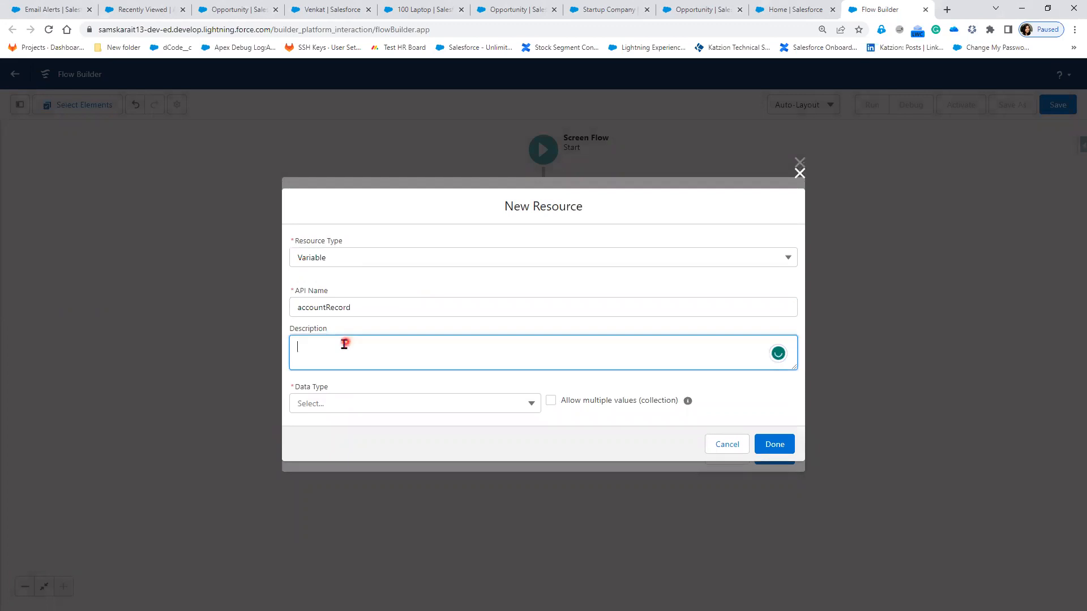
type("Get the Account Details from the A")
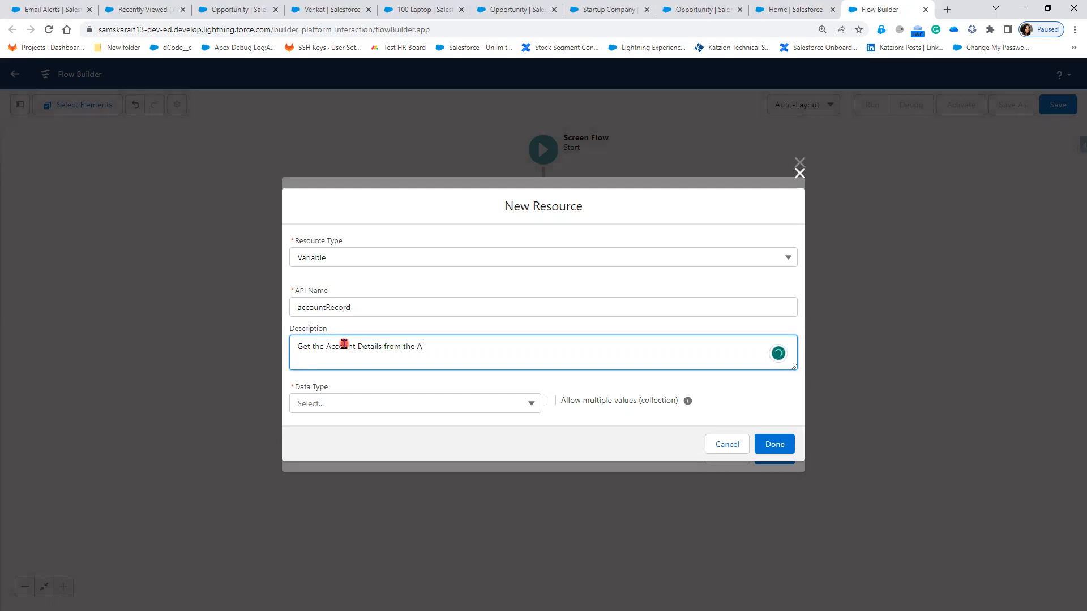
type("ssignment")
Step: Give accountRecord the Record data type with Account as its object
left_click(342, 402)
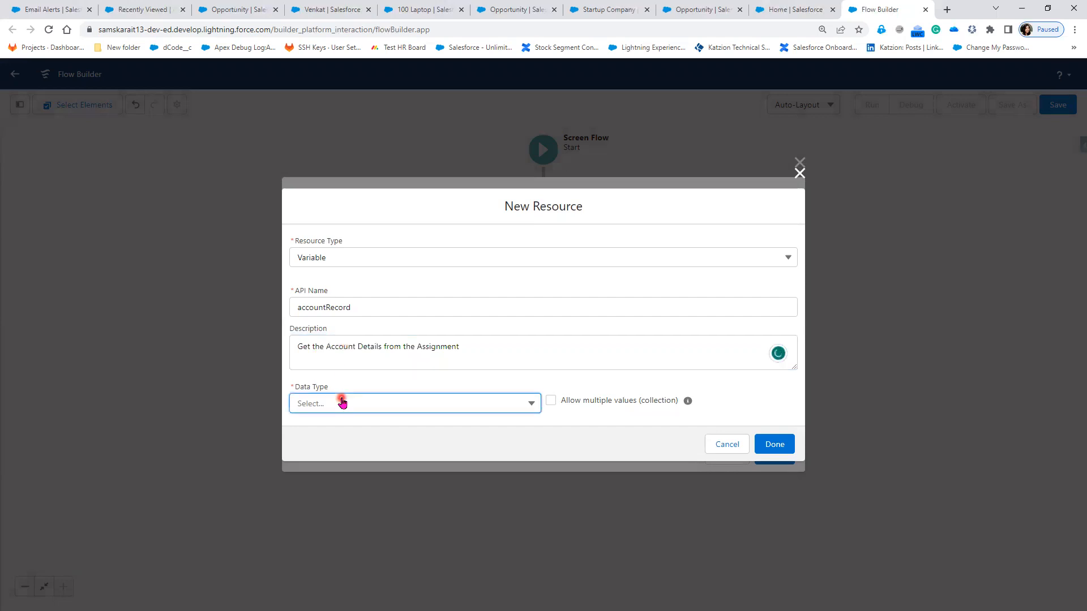
left_click(346, 205)
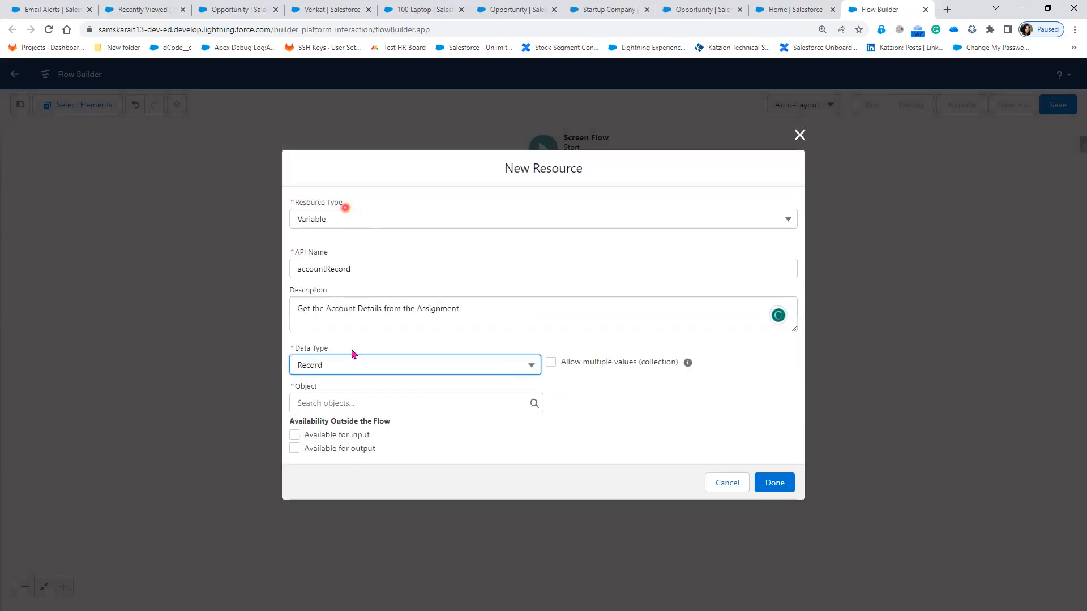
left_click(369, 404)
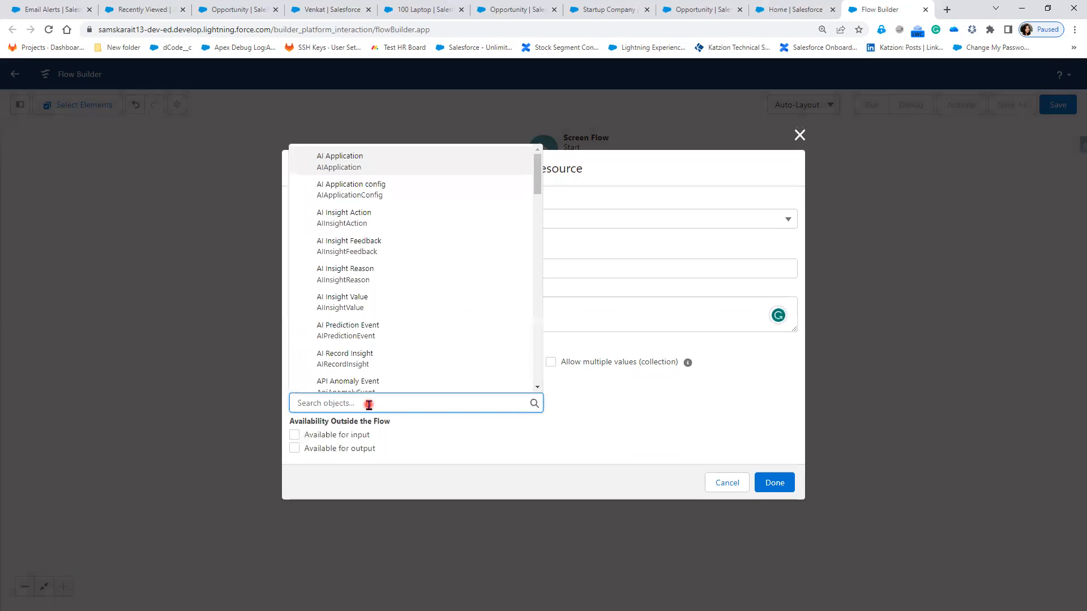
type("Acc")
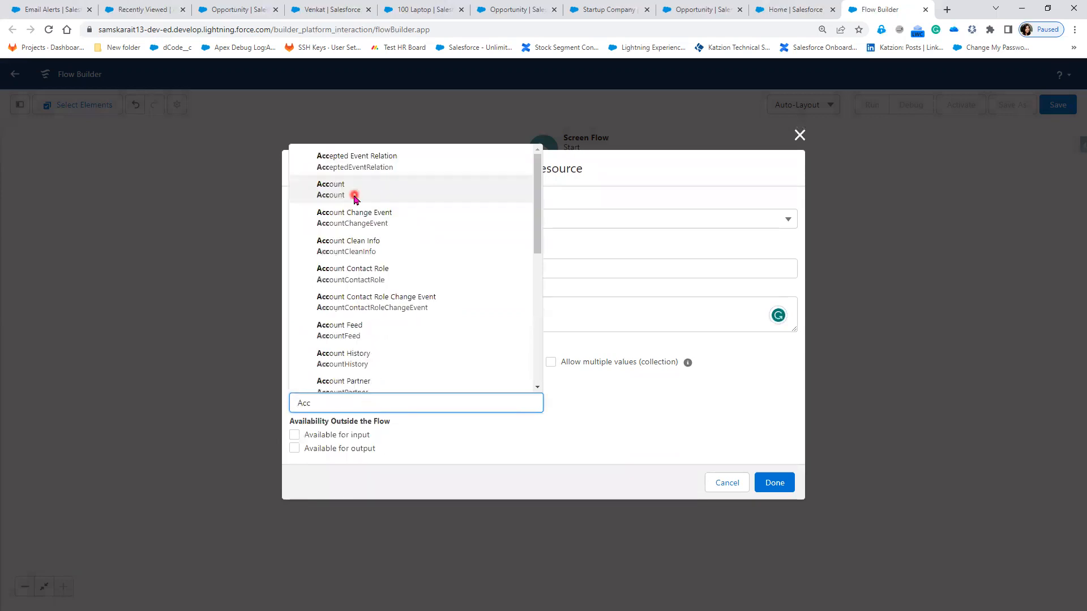
left_click(354, 195)
left_click(604, 431)
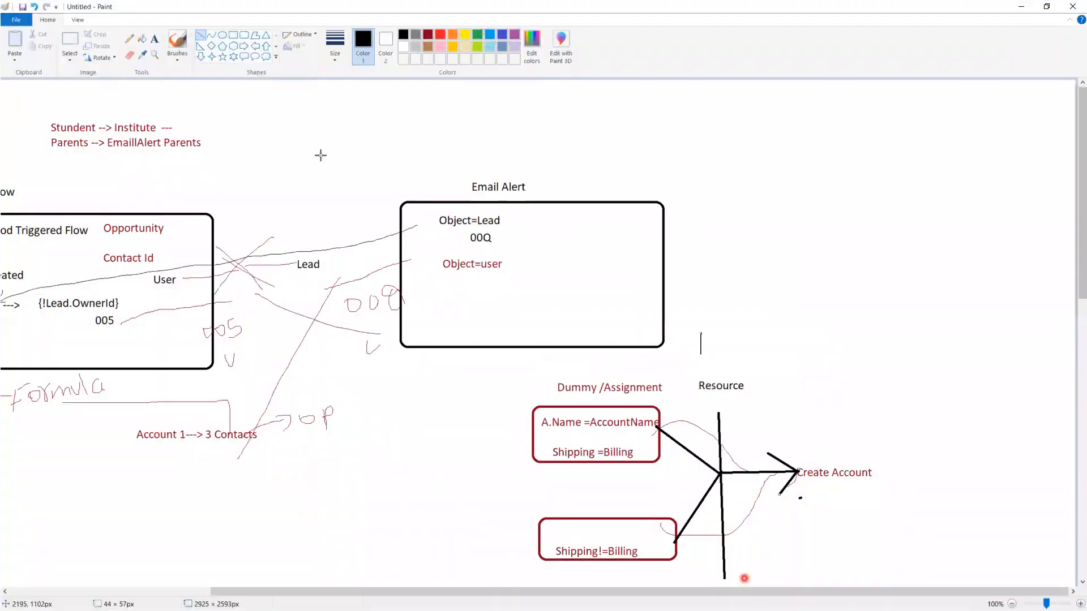
Step: Label the Paint diagram '(Account)' below Resource, then return to Chrome
left_click(154, 38)
left_click(704, 418)
left_click(738, 412)
type("Accou")
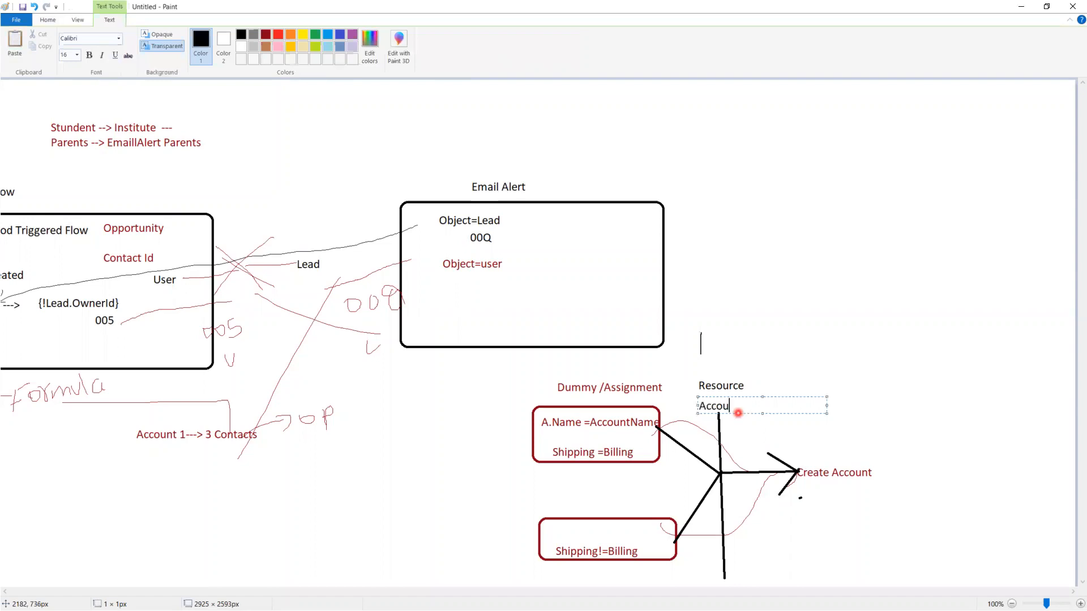
type("nt)")
key("Home")
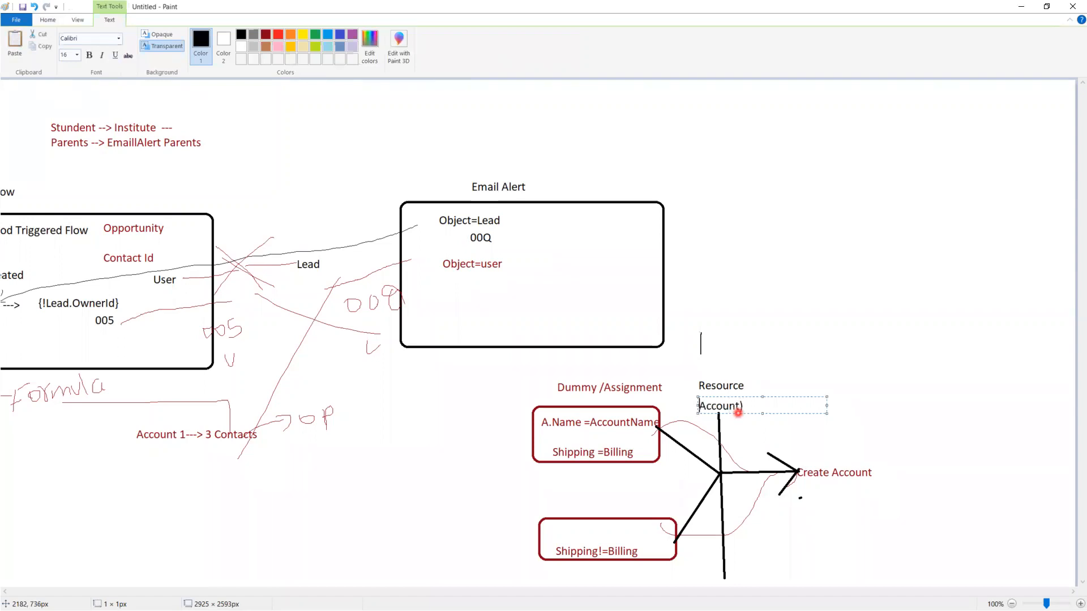
type("(")
left_click(875, 356)
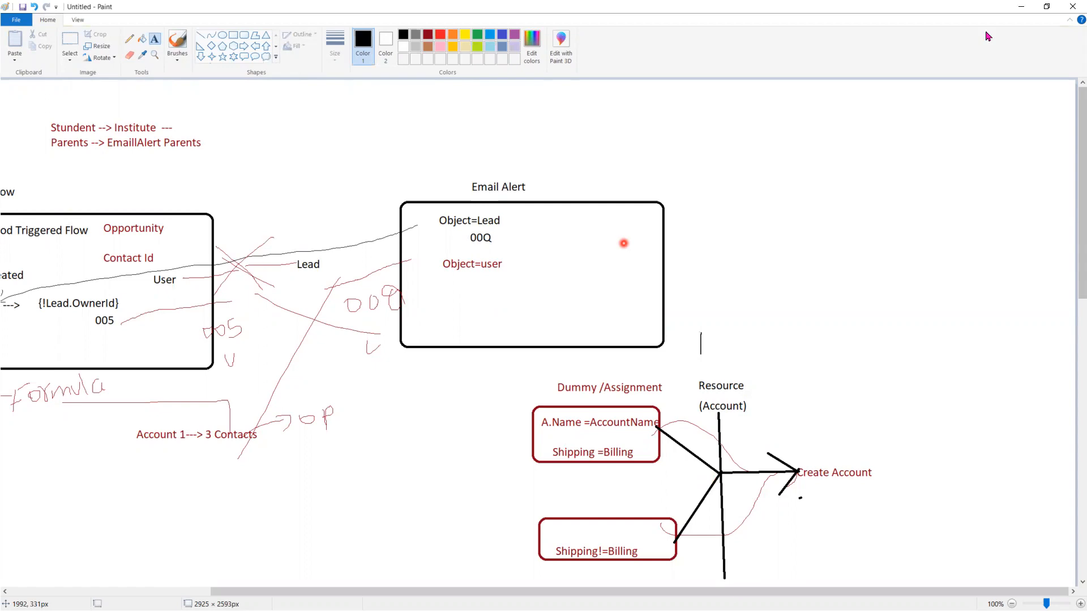
key("alt+Tab")
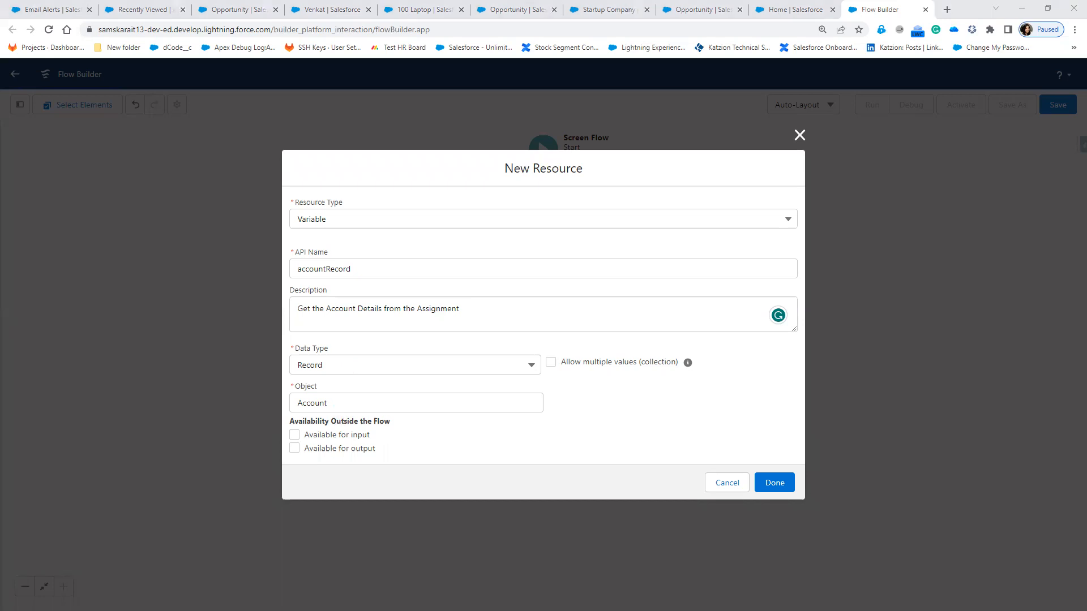
Step: Save the accountRecord variable and set the assignment variable to accountRecord > Account Name
left_click(791, 491)
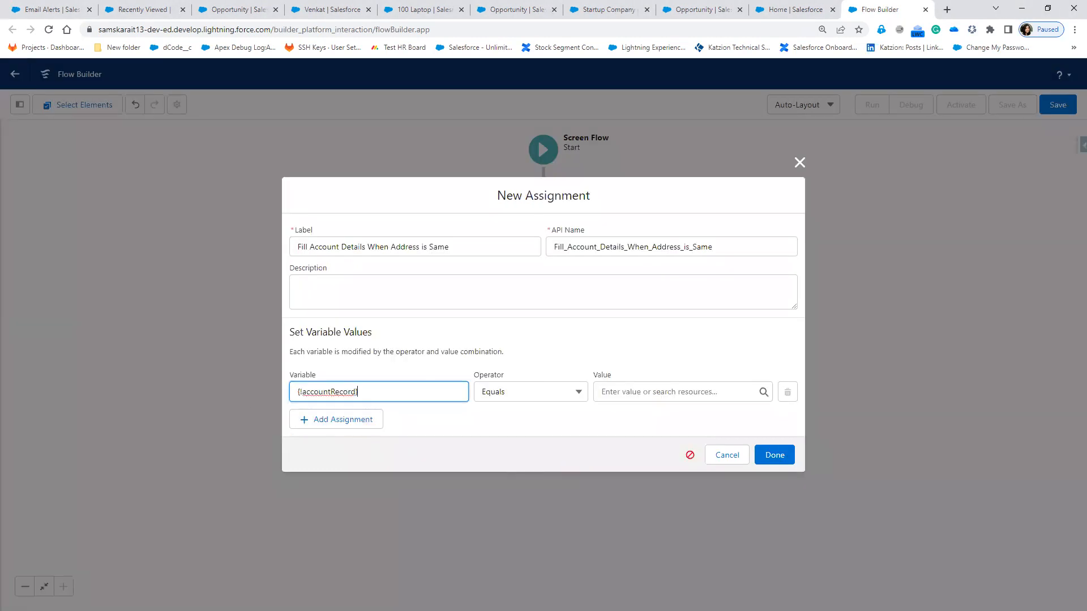
key("alt+Tab")
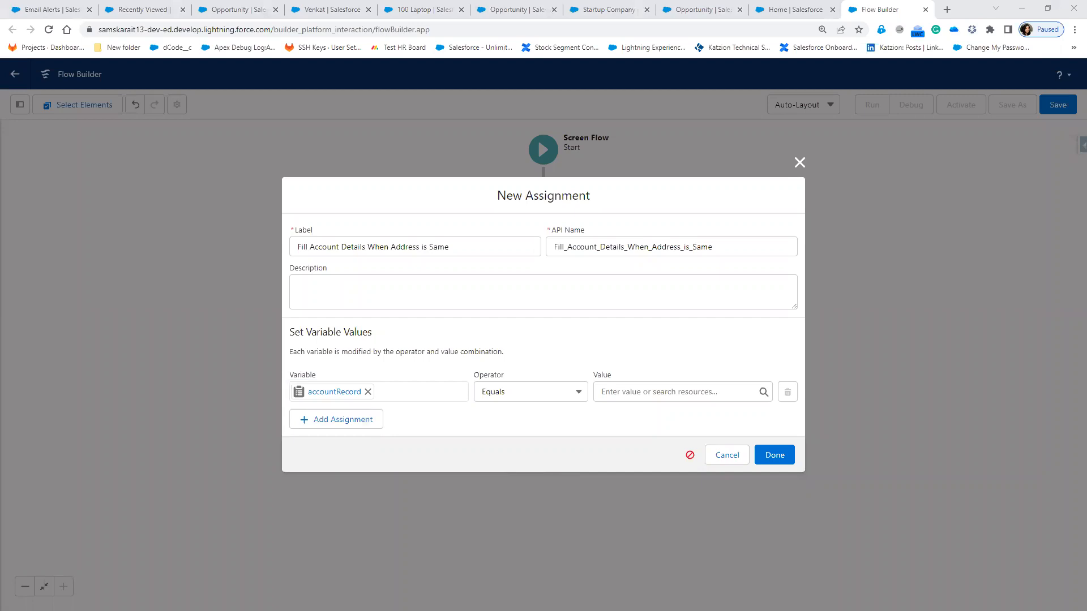
left_click(360, 391)
left_click(346, 391)
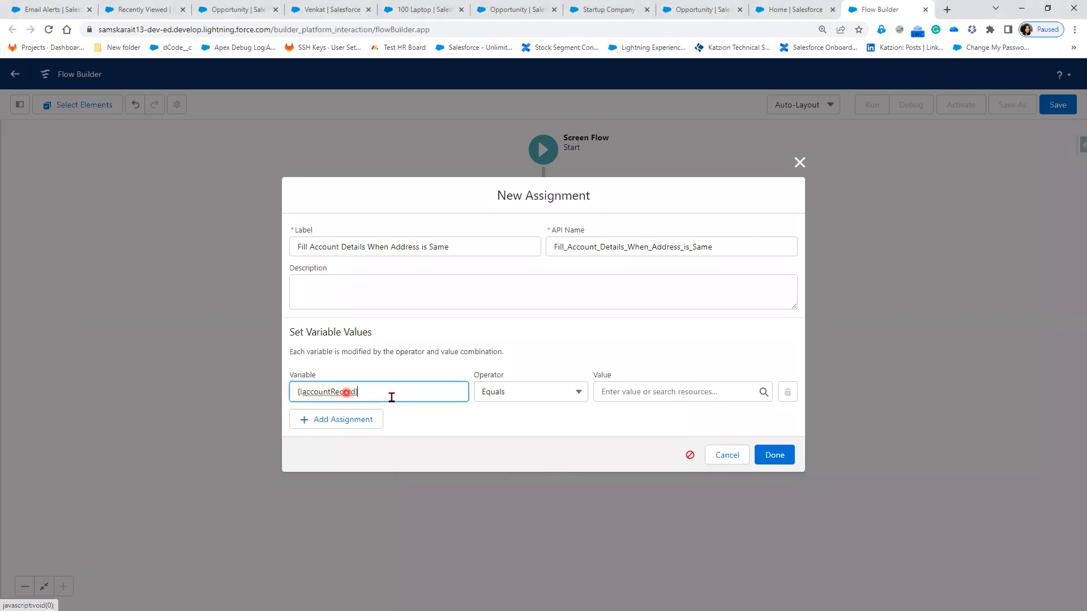
type(".")
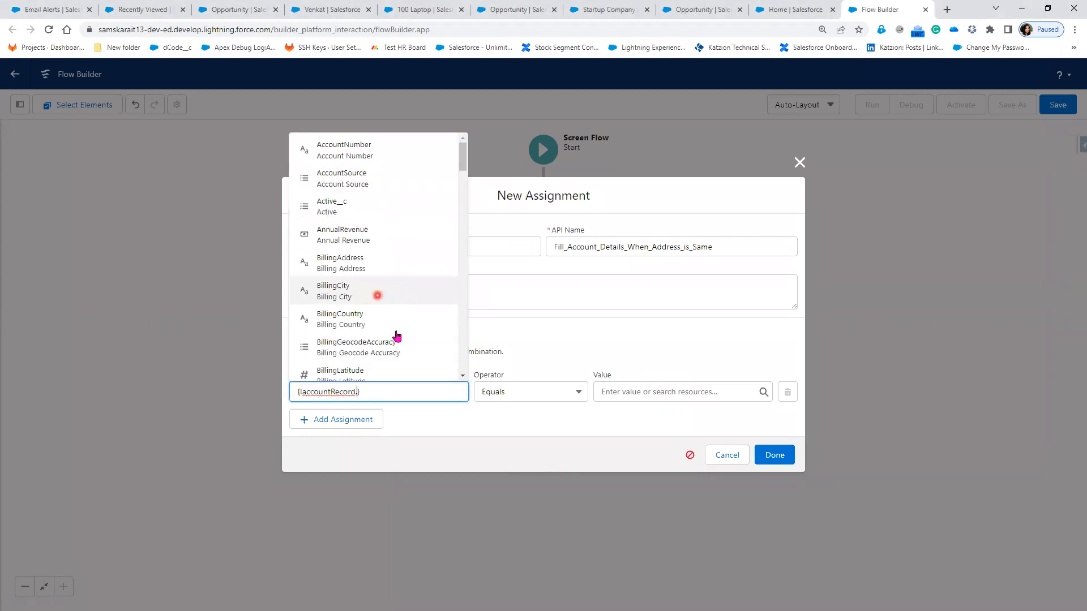
left_click(348, 398)
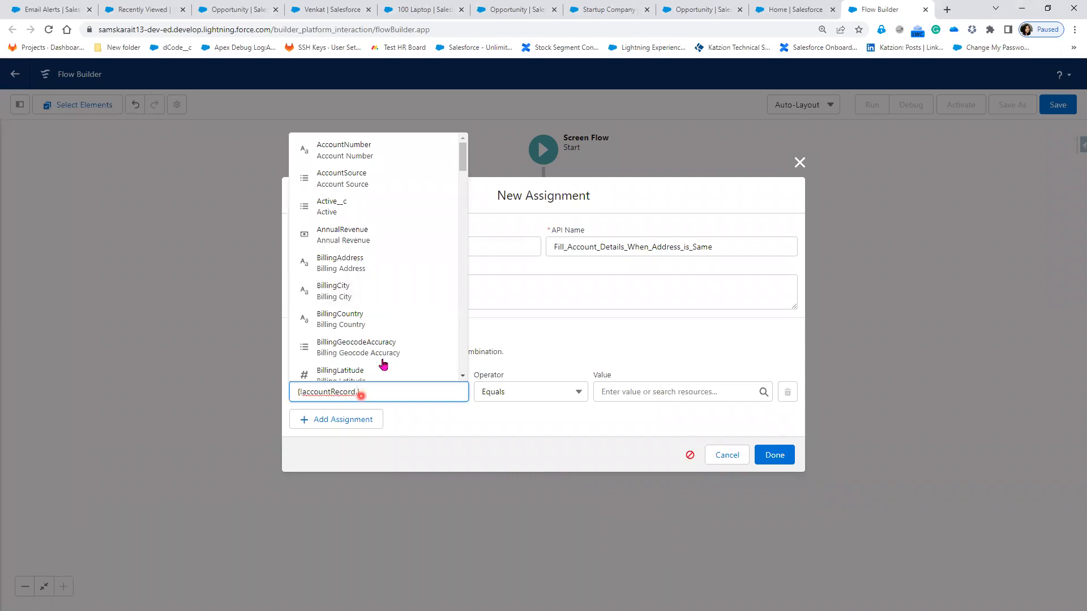
scroll(391, 347, "down", 2)
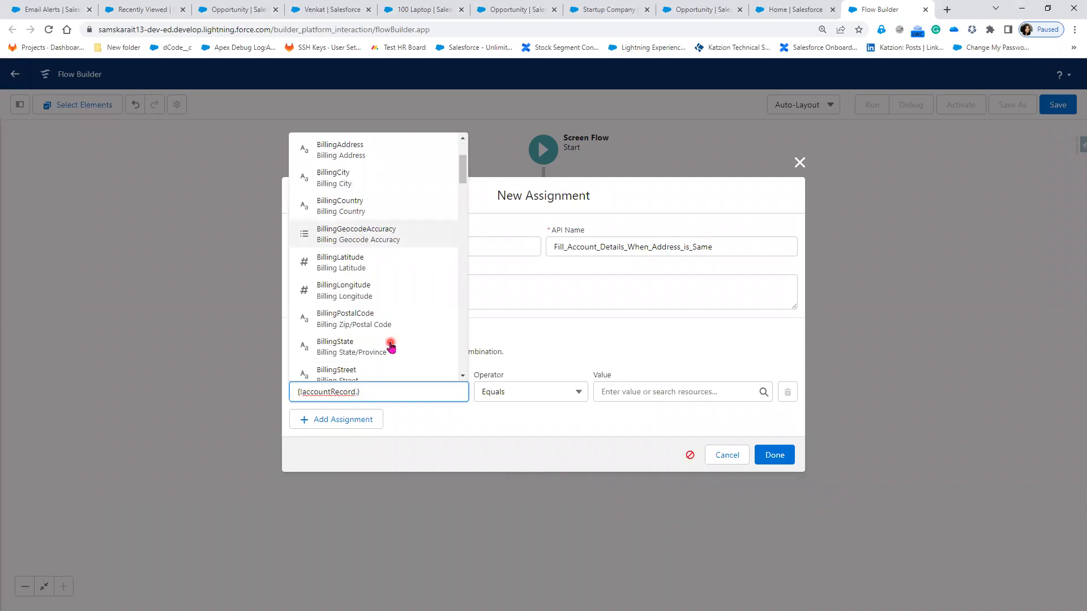
type("n")
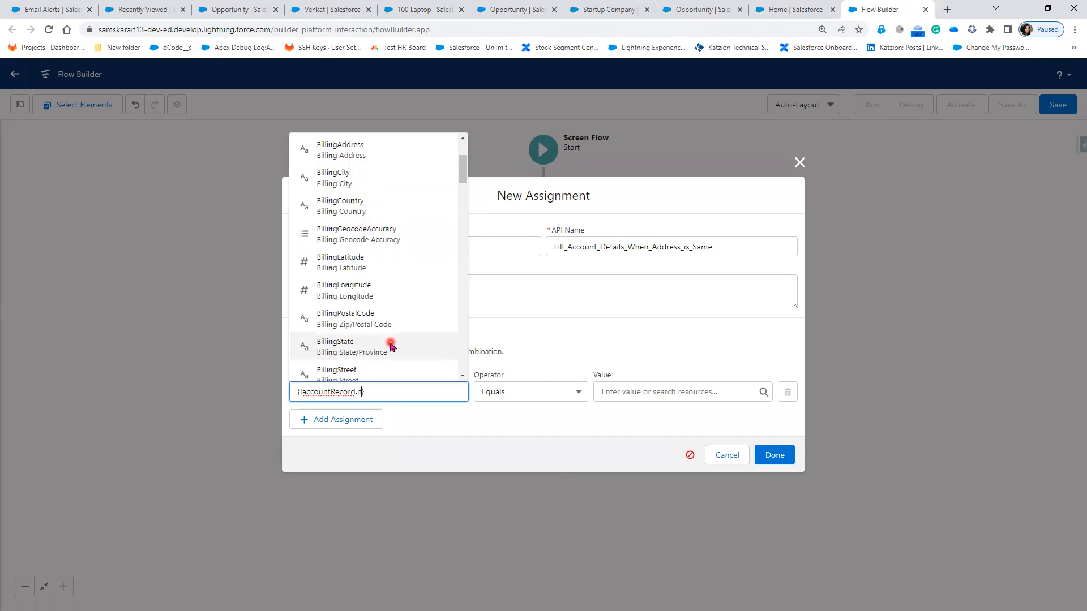
type("ame")
left_click(351, 369)
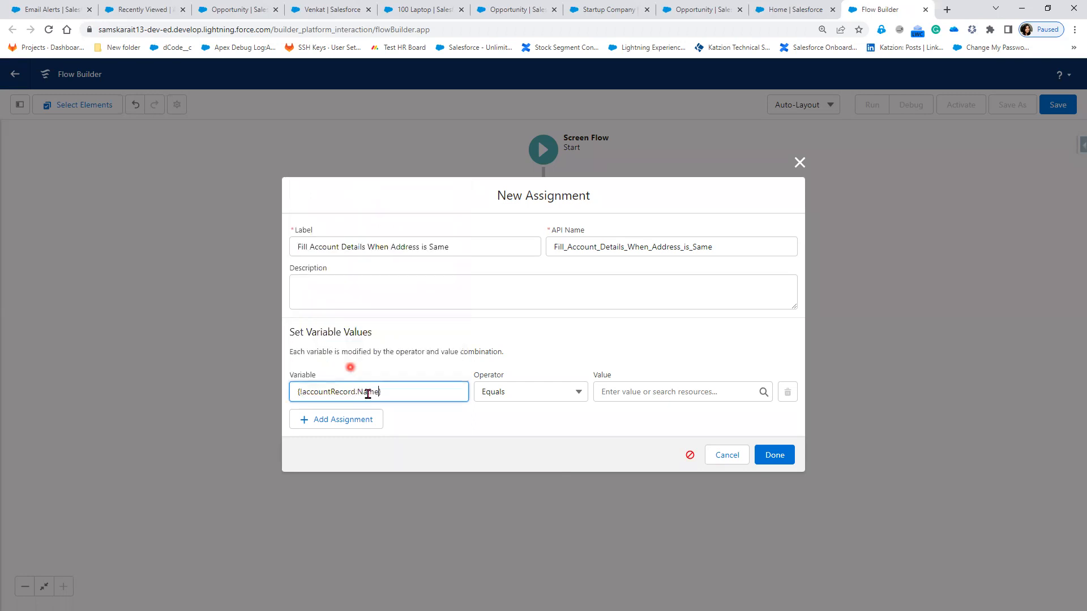
Step: Set the row's value to the Account_Name screen component
left_click(645, 390)
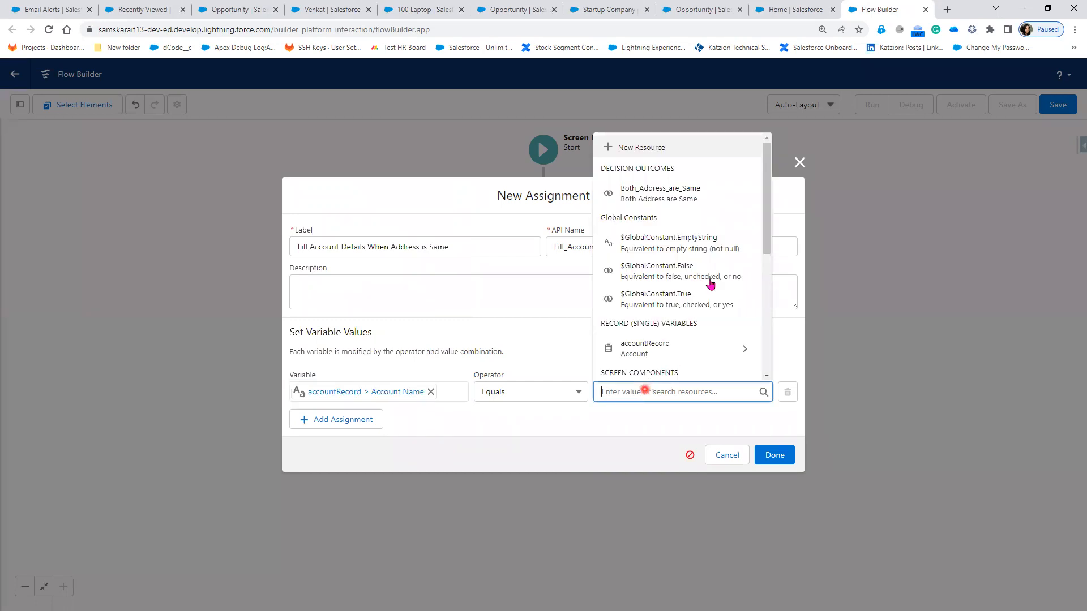
scroll(705, 281, "down", 2)
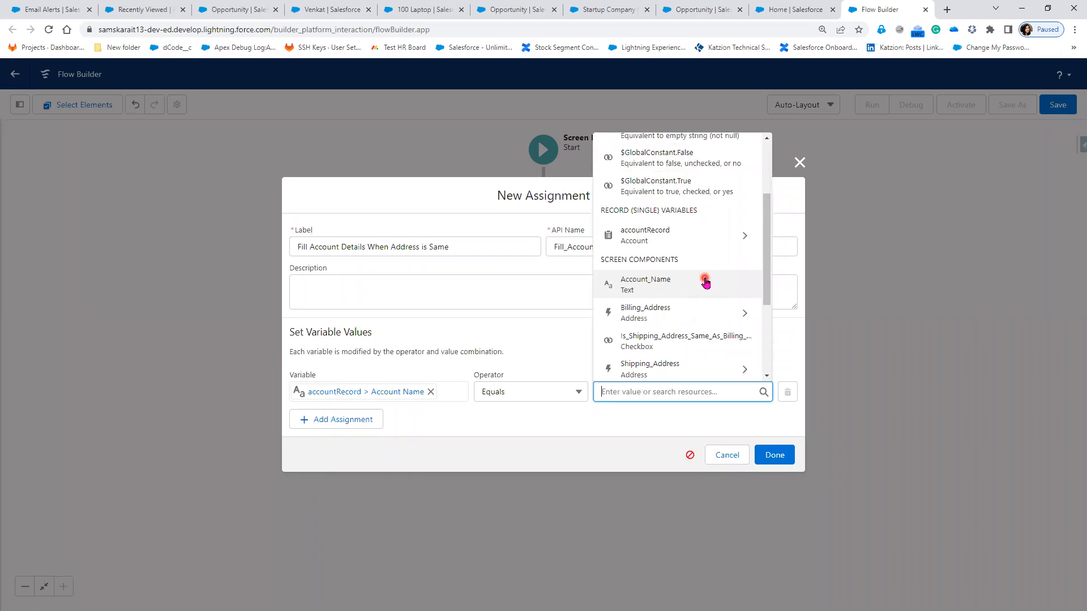
left_click(635, 283)
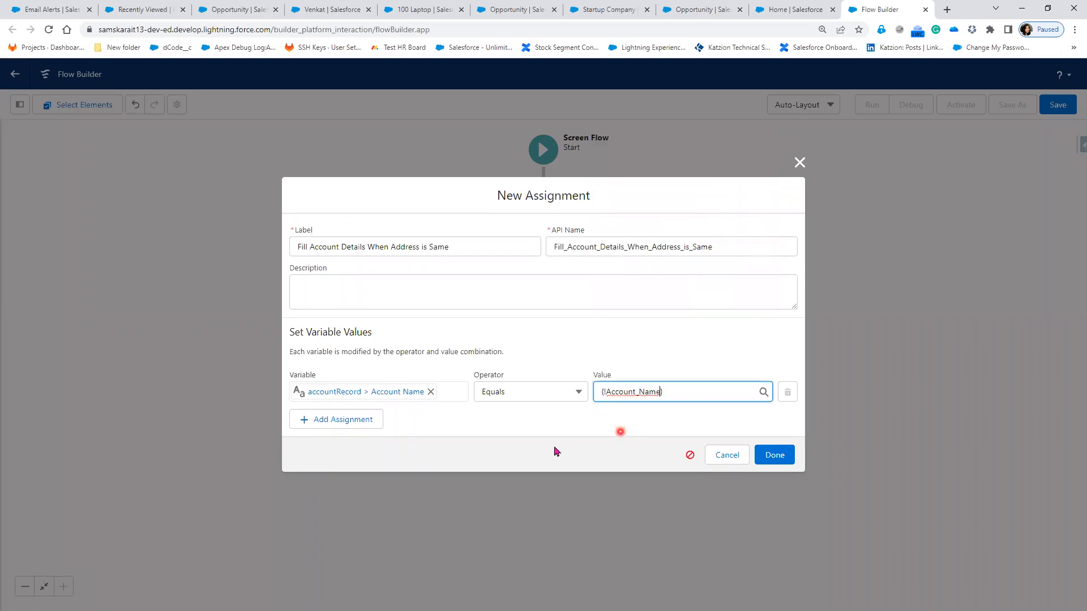
left_click(37, 491)
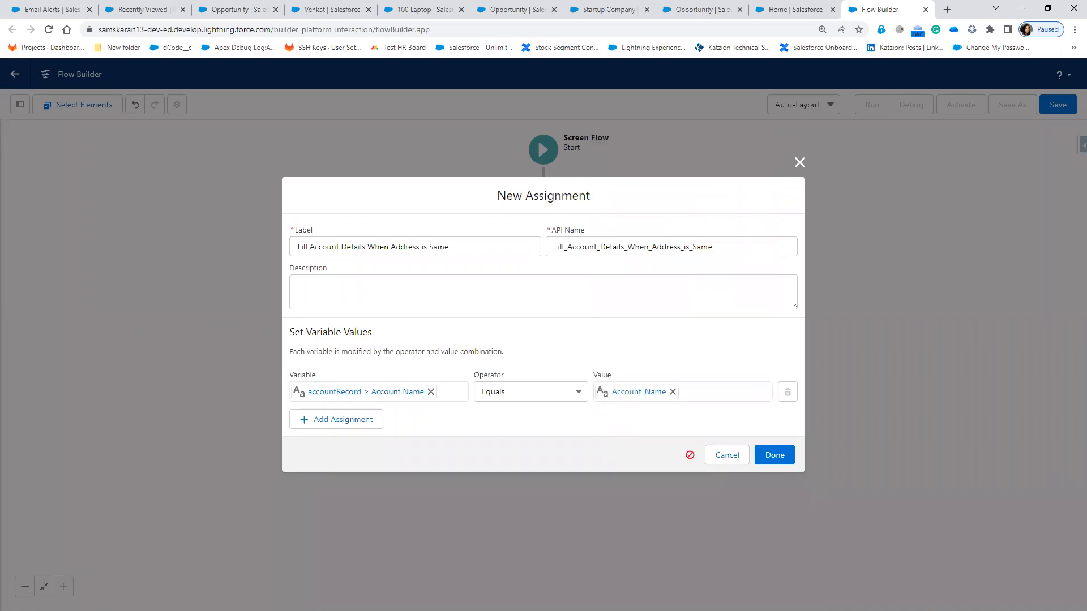
Step: Check the Paint planning diagram, then minimize Paint
key("alt+Tab")
left_click(336, 595)
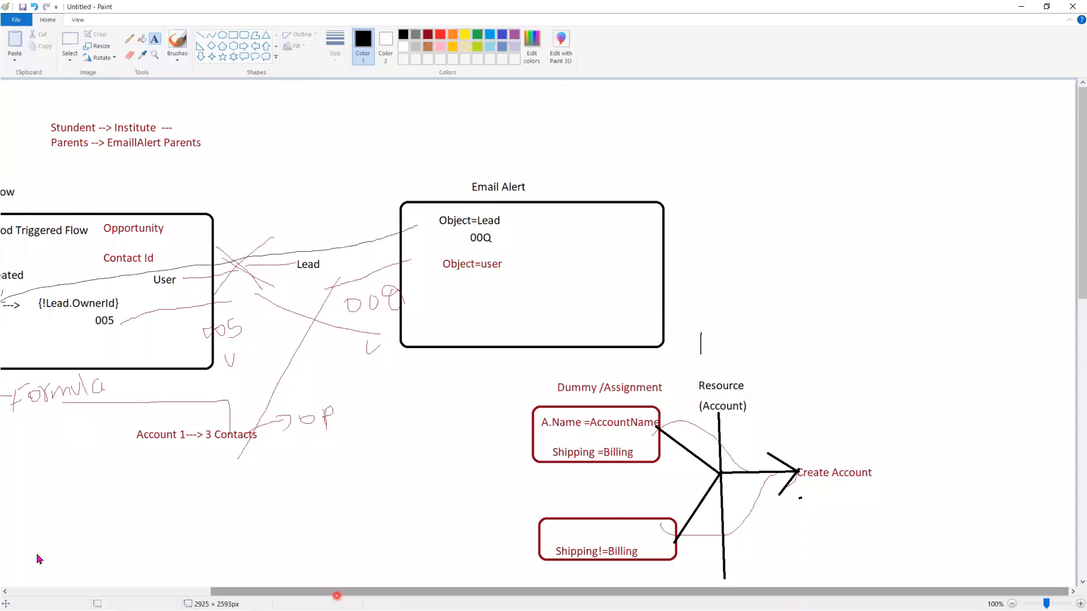
scroll(73, 266, "down", 5)
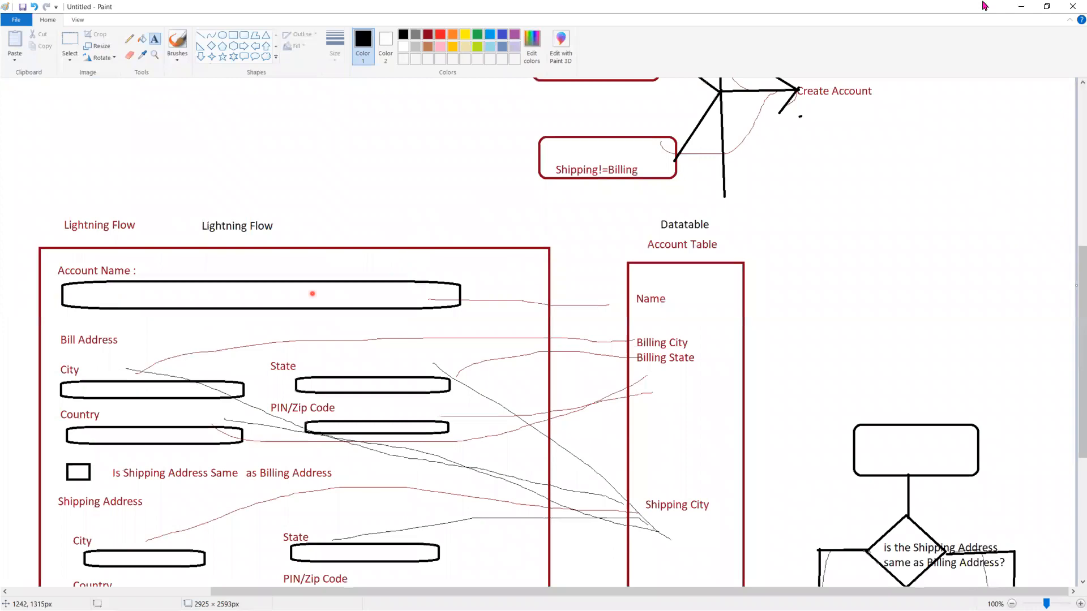
left_click(1021, 7)
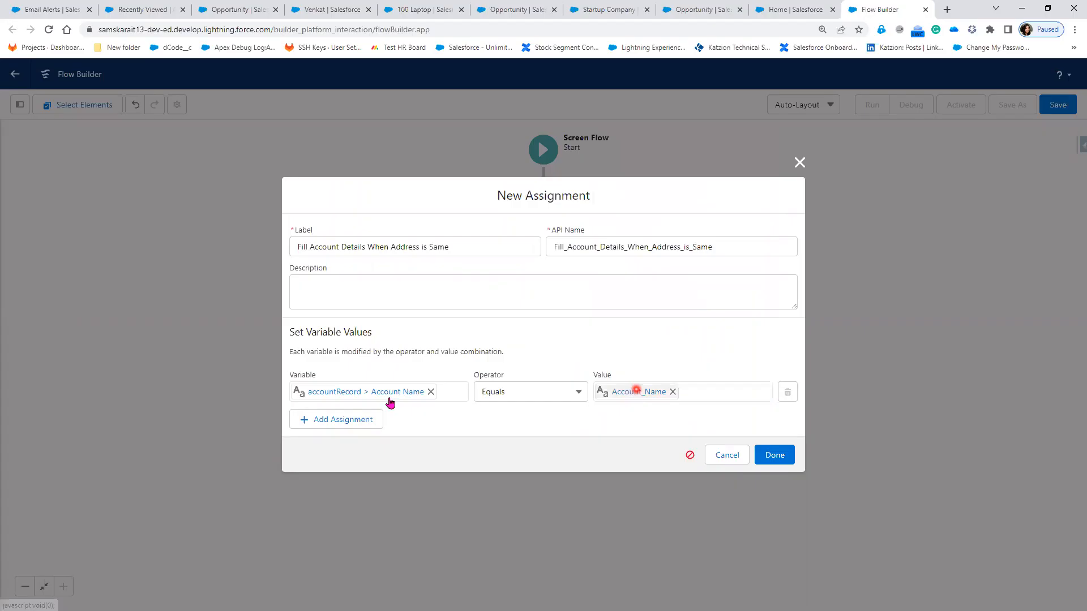
Step: Add a row assigning accountRecord > Billing City the Billing_Address city
left_click(357, 419)
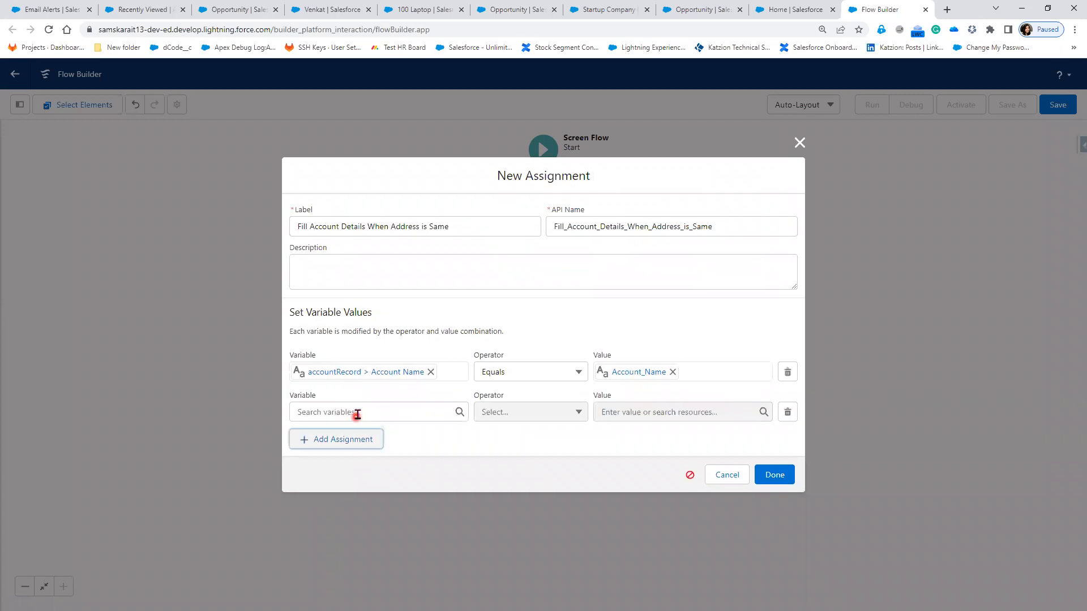
left_click(358, 415)
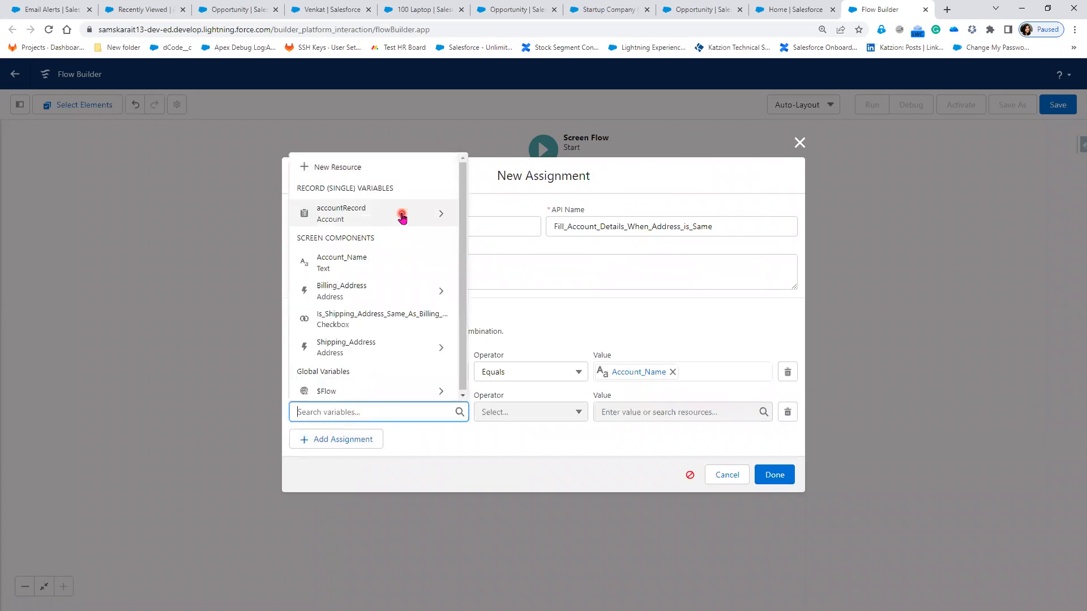
left_click(402, 217)
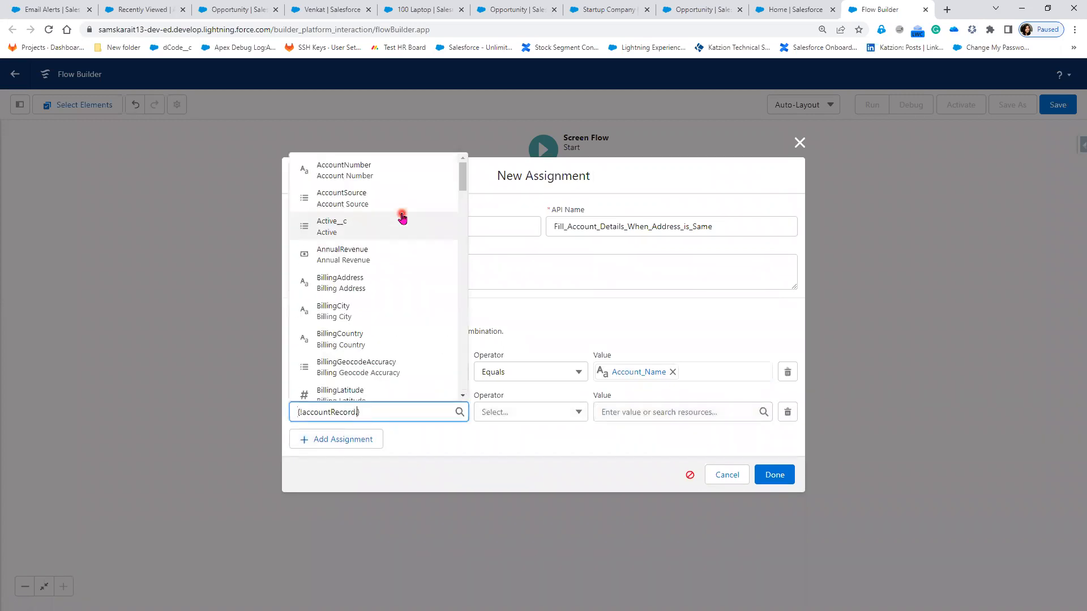
left_click(387, 318)
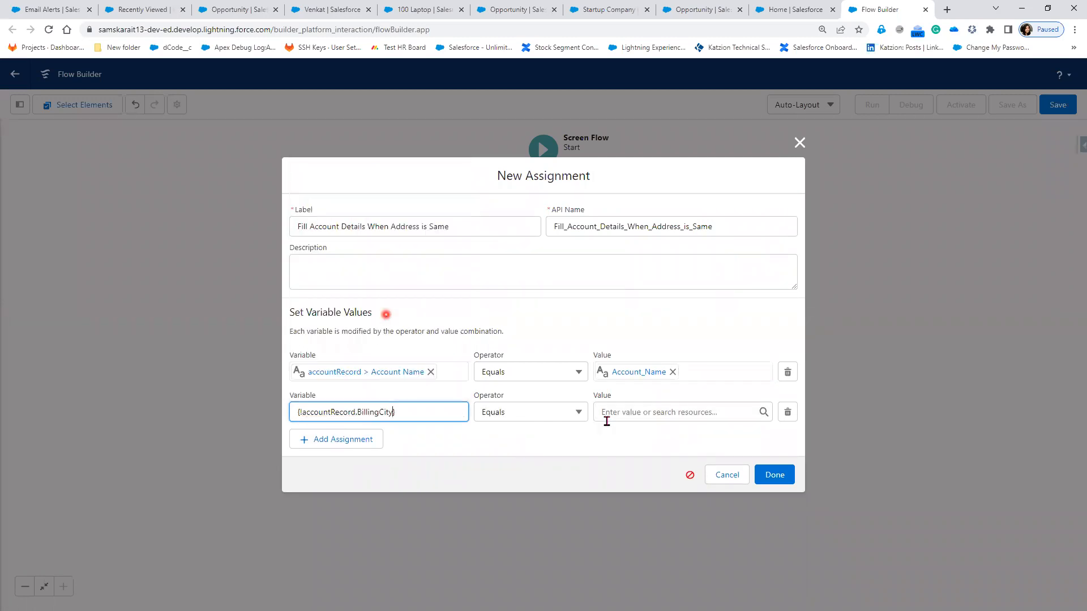
left_click(623, 412)
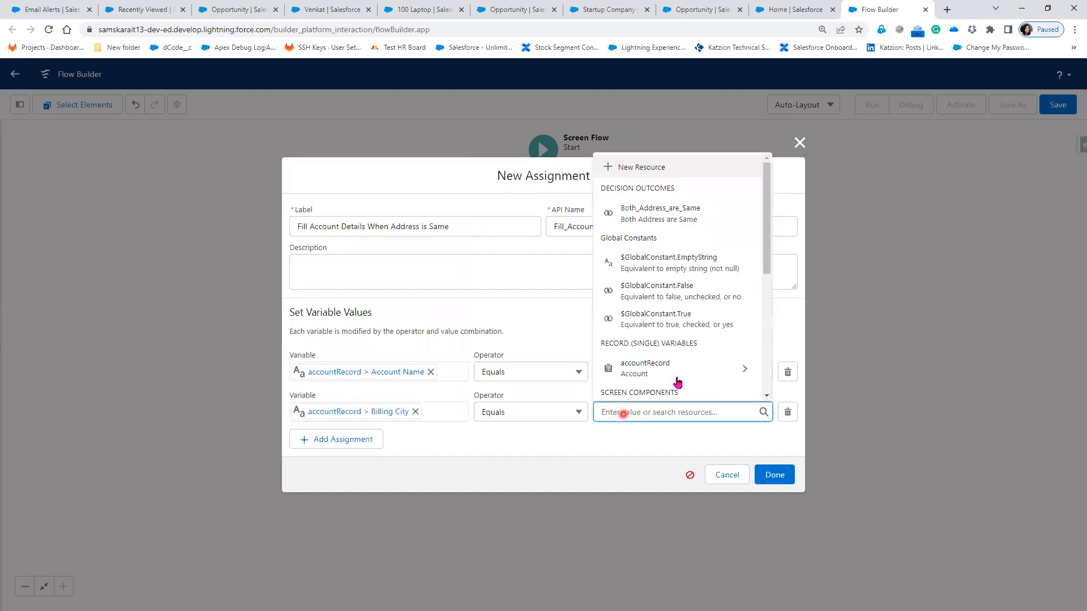
scroll(678, 379, "down", 2)
scroll(677, 374, "down", 1)
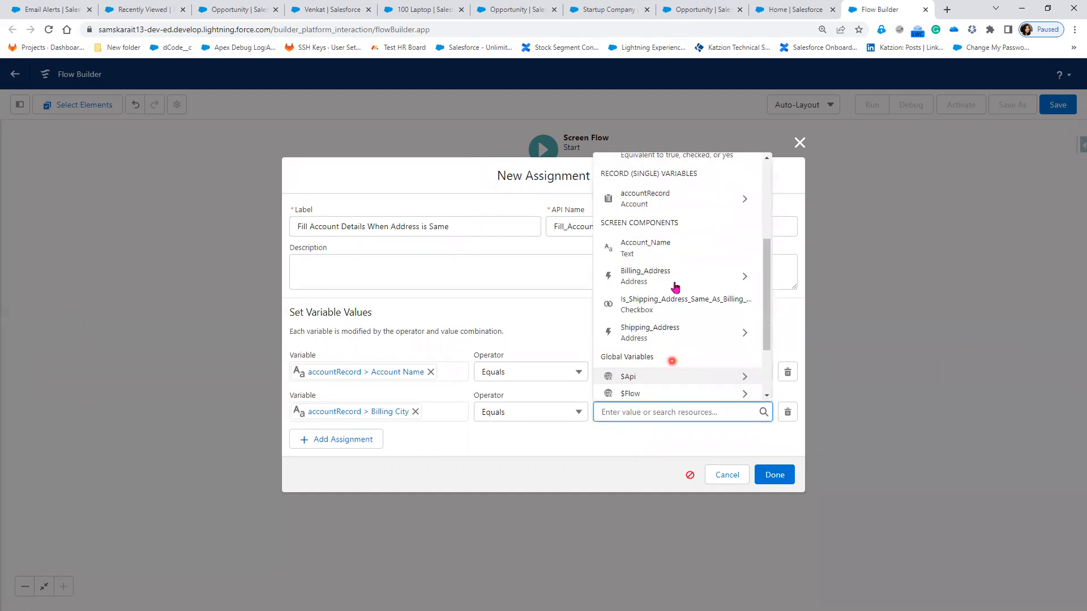
left_click(742, 277)
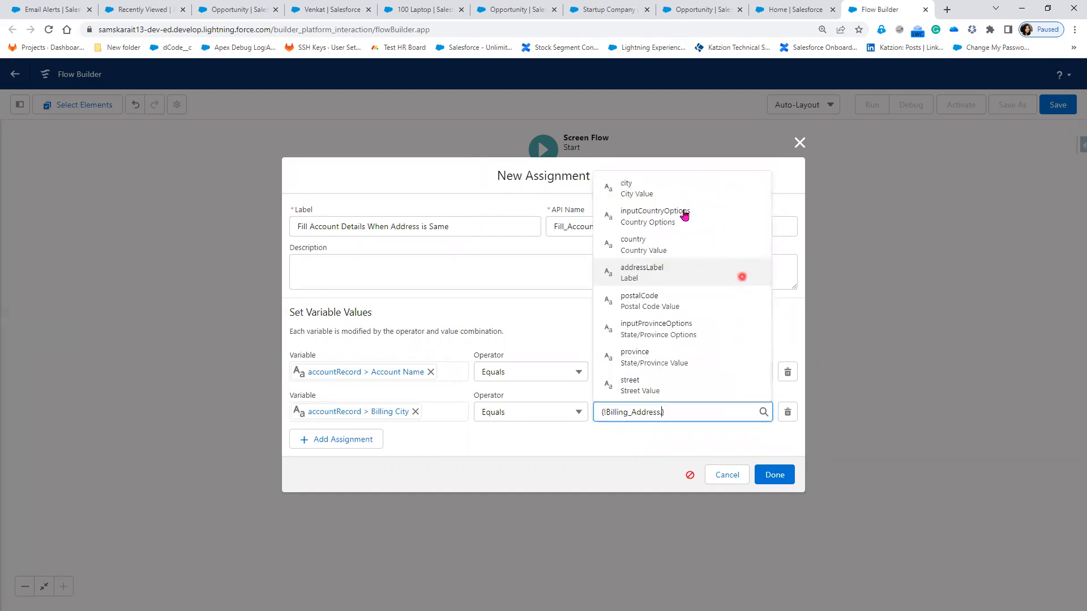
left_click(681, 193)
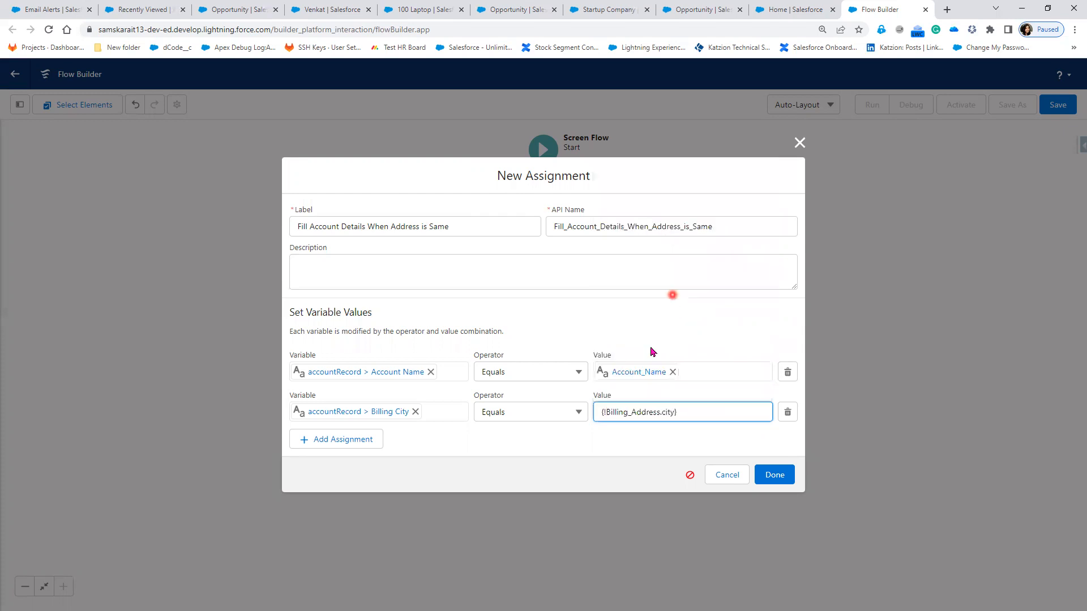
left_click(587, 444)
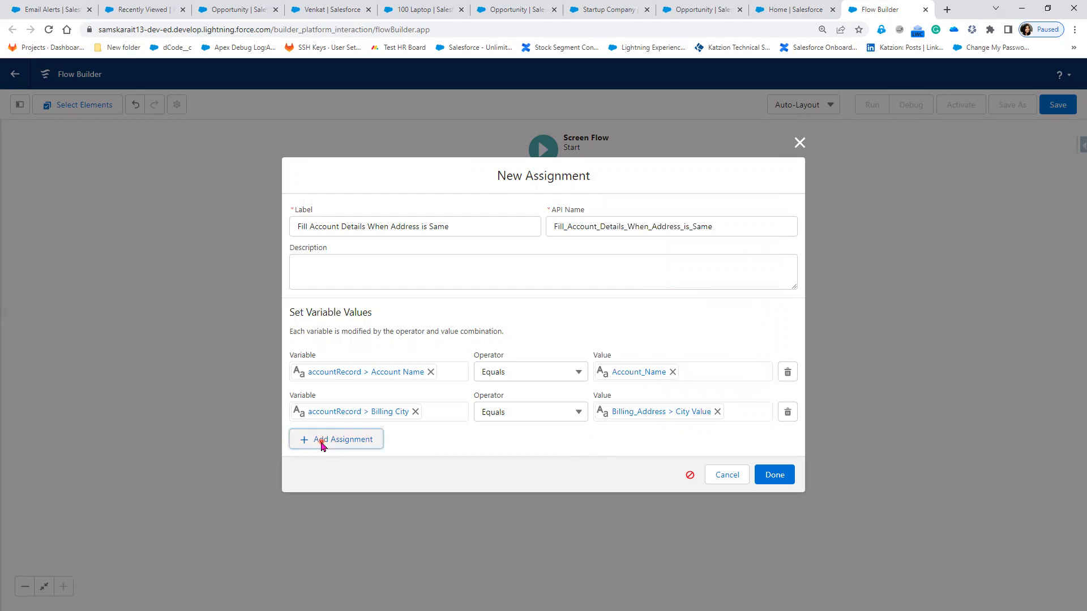
Step: Add a third row pairing Billing_Address country with Billing_Address.country
left_click(363, 436)
left_click(403, 416)
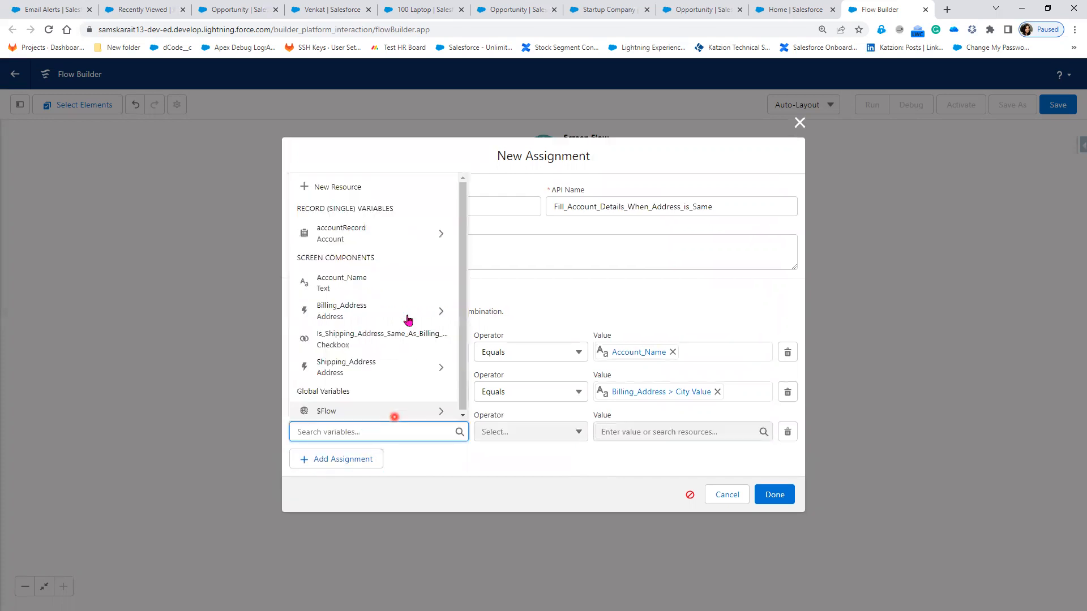
left_click(409, 317)
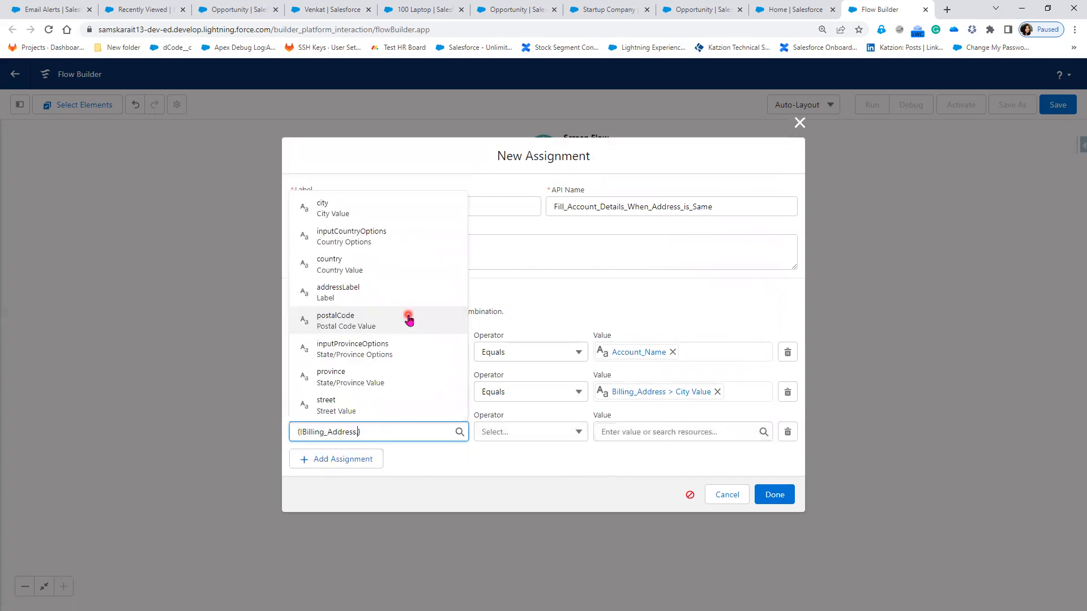
left_click(401, 264)
left_click(625, 432)
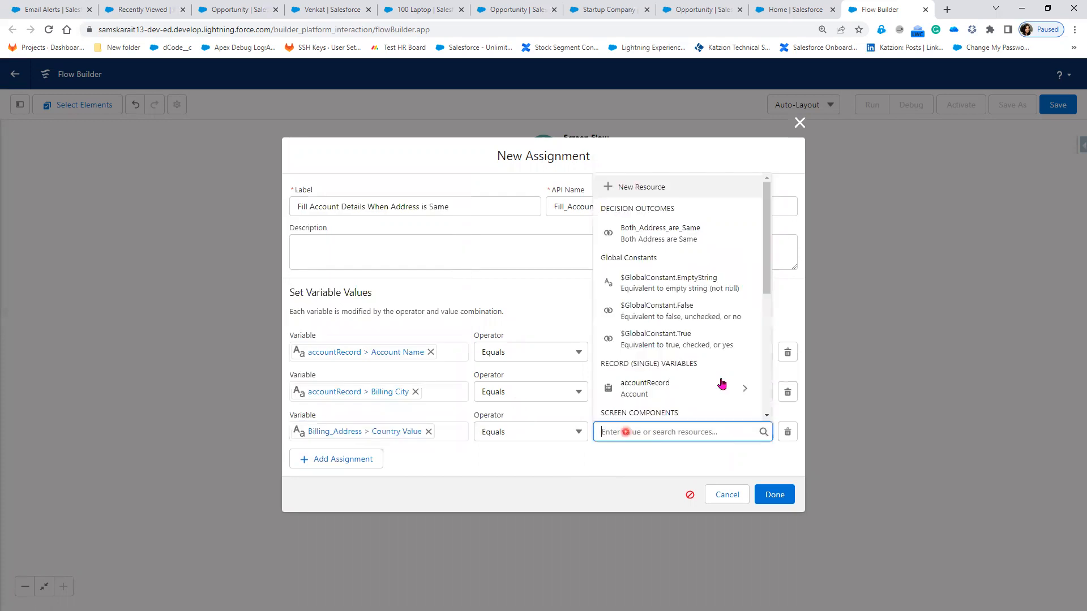
scroll(719, 383, "down", 1)
scroll(702, 362, "down", 1)
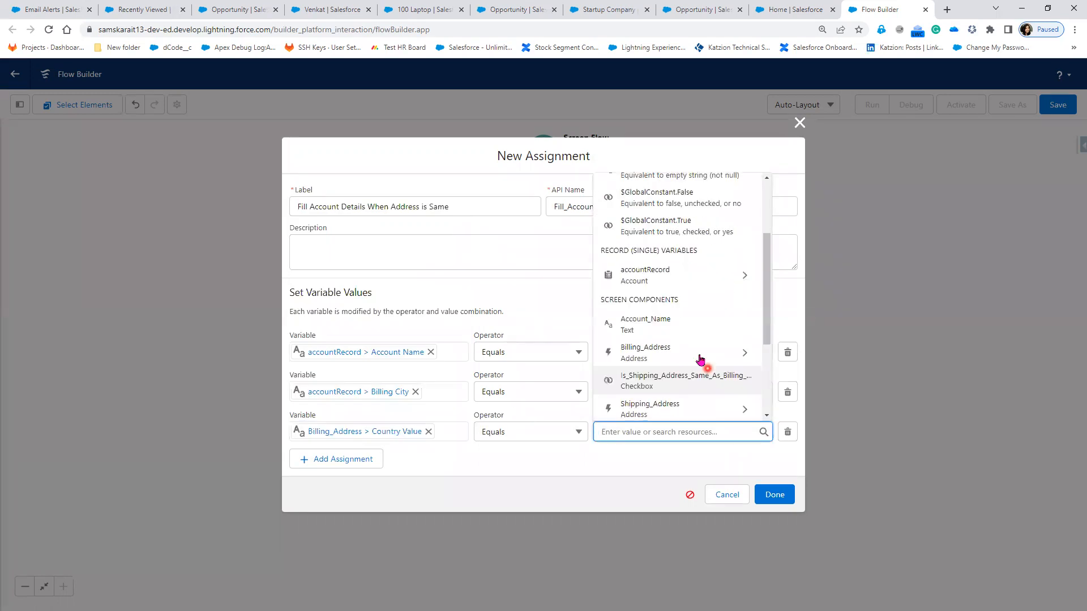
left_click(702, 349)
left_click(681, 305)
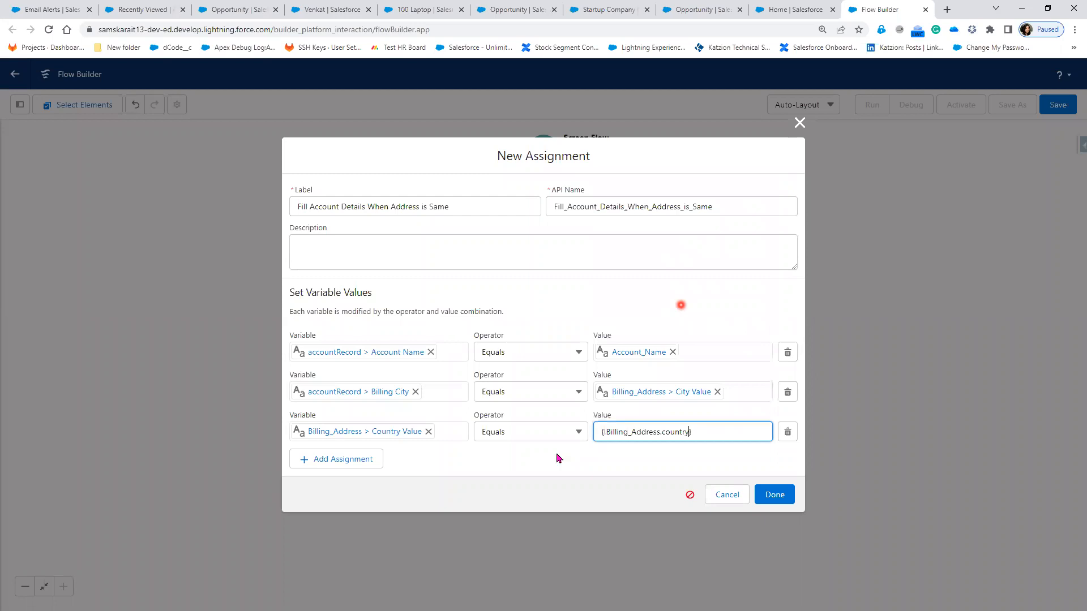
left_click(326, 459)
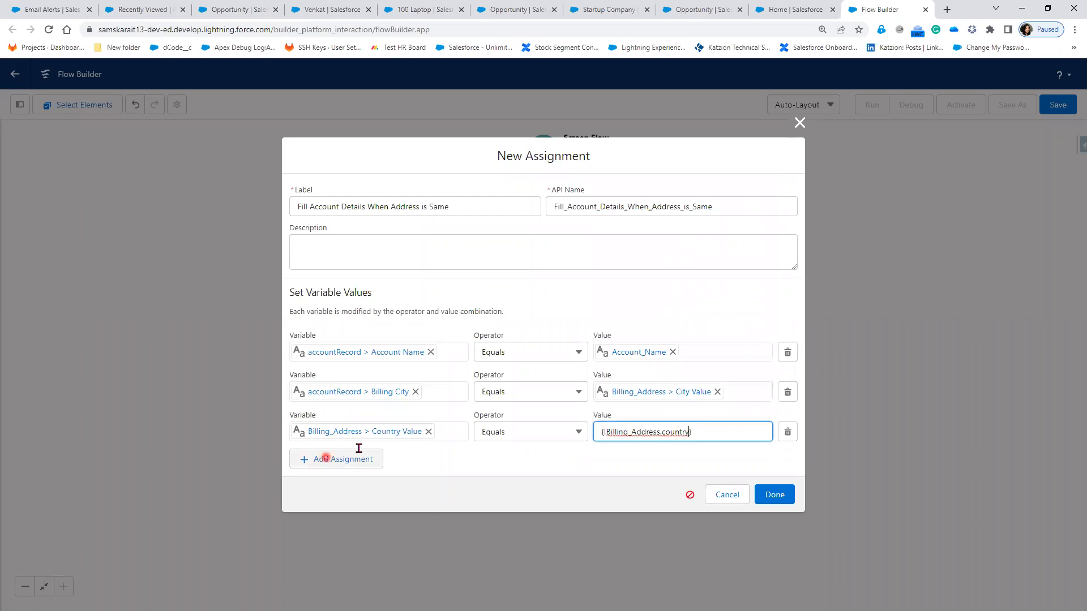
Step: Add a row setting Billing_Address.postalCode equal to Billing_Address.postalCode
left_click(360, 448)
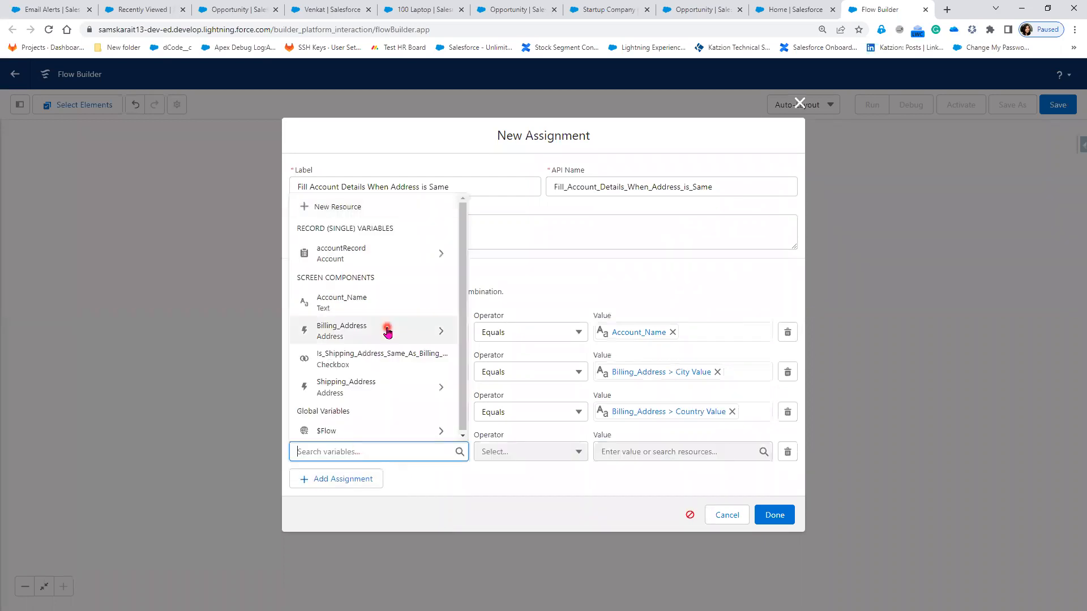
left_click(388, 333)
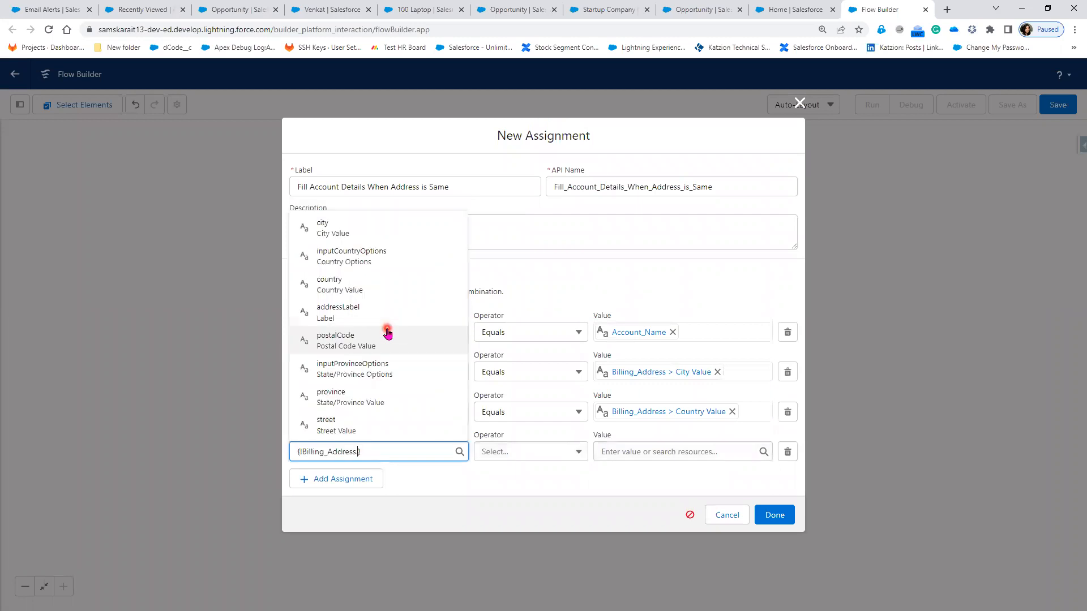
left_click(387, 339)
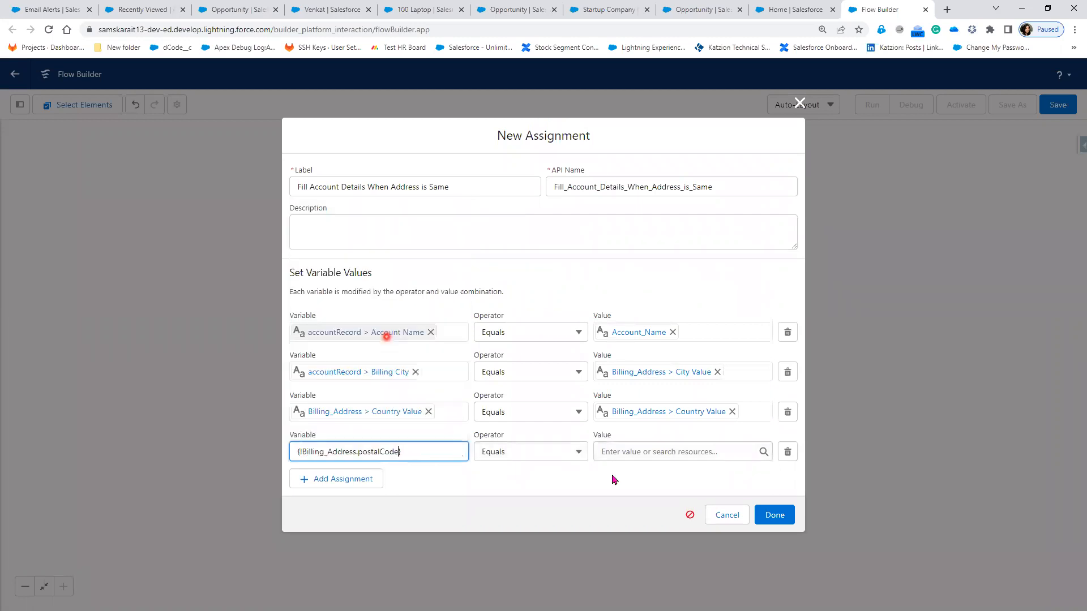
left_click(627, 451)
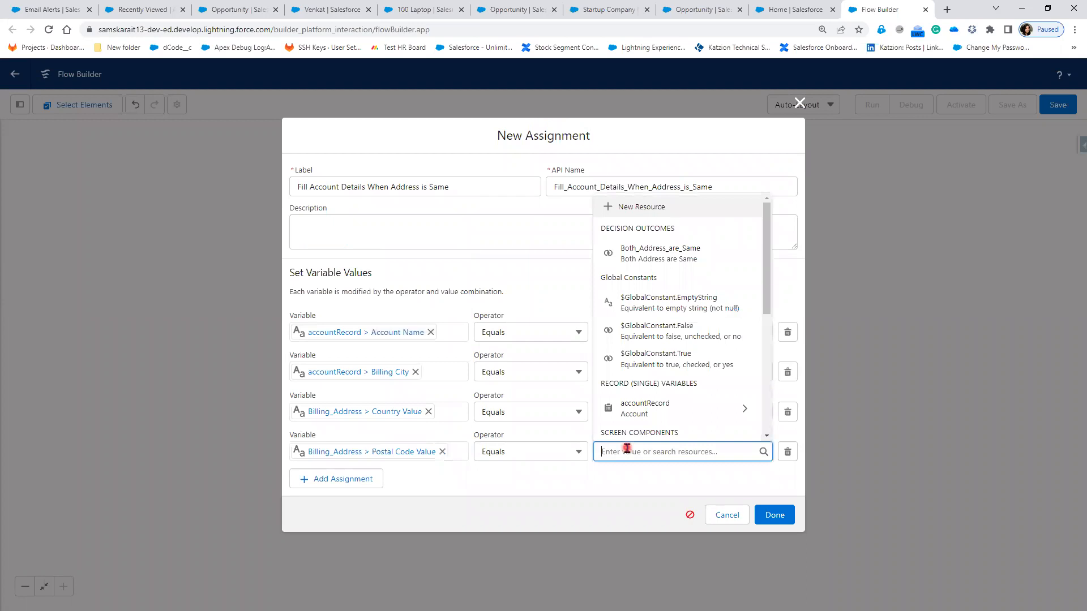
scroll(685, 396, "down", 2)
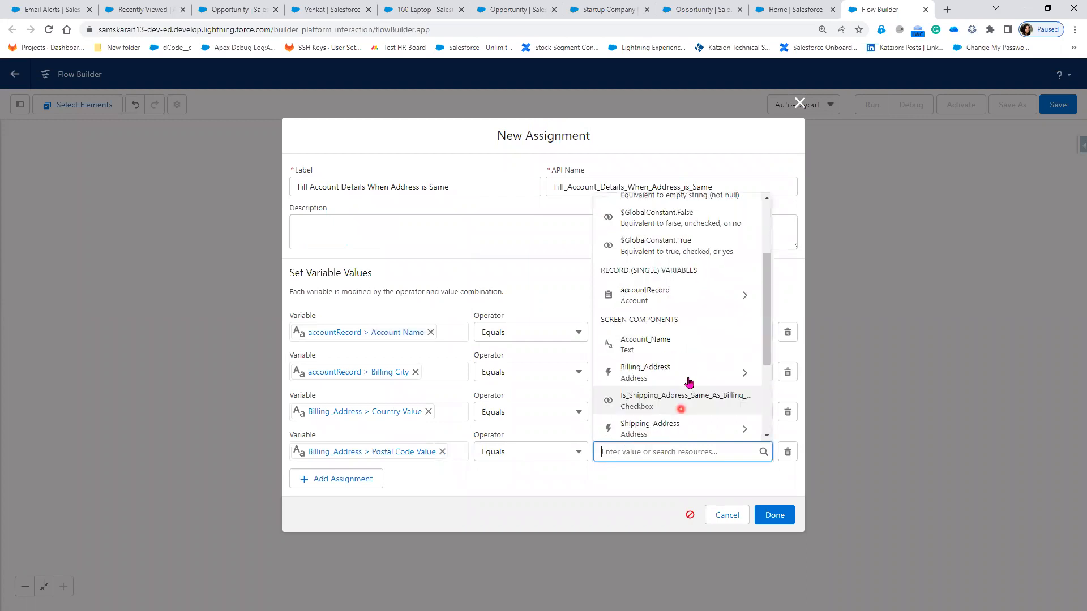
left_click(689, 380)
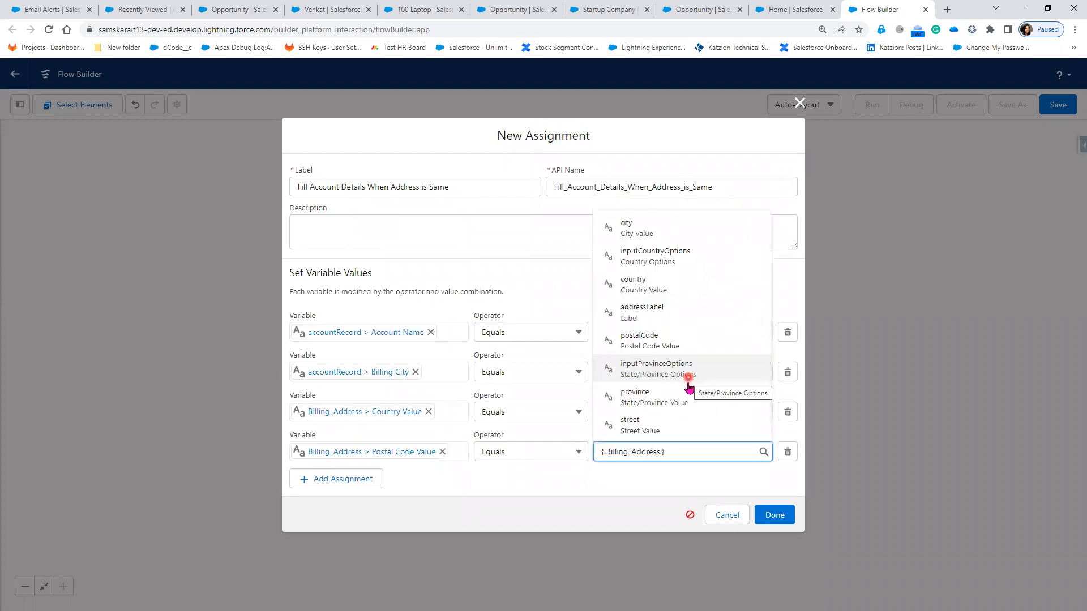
left_click(683, 348)
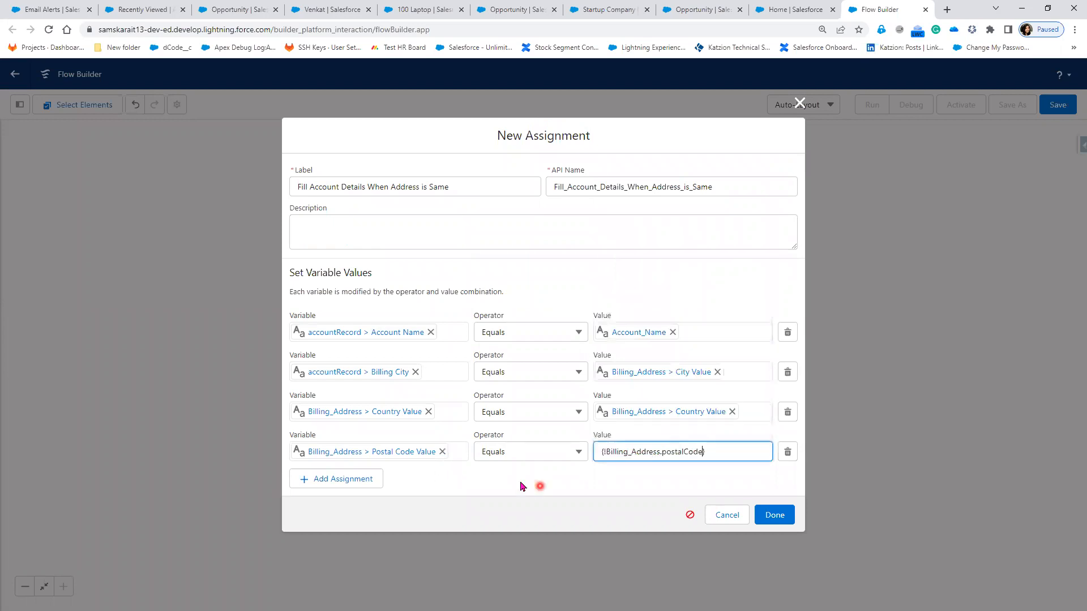
Step: Add a row setting Billing_Address State/Province Options equal to Billing_Address.province
left_click(344, 487)
left_click(368, 470)
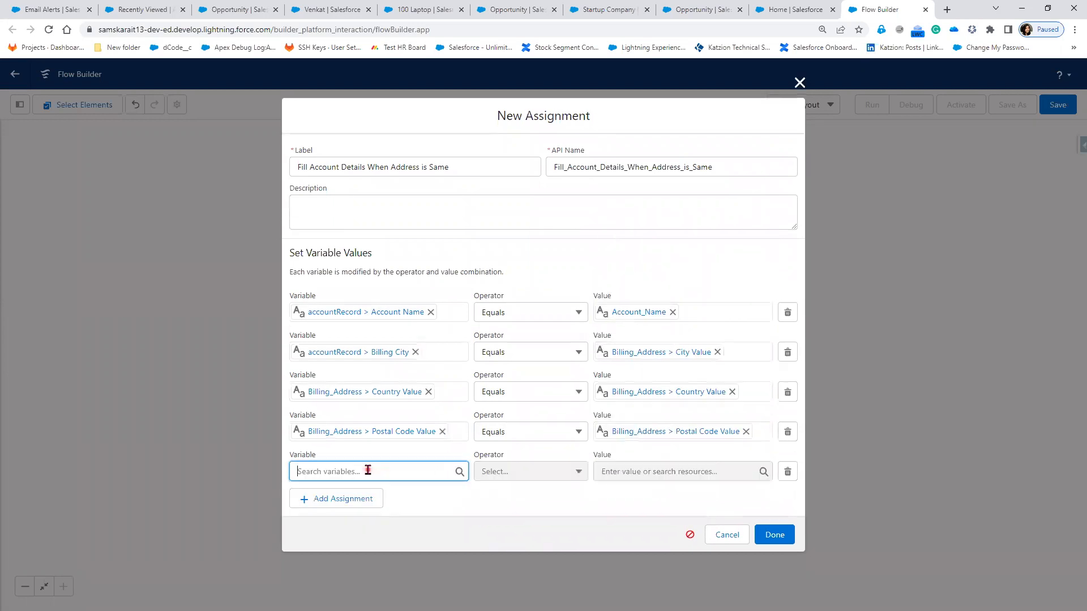
left_click(421, 362)
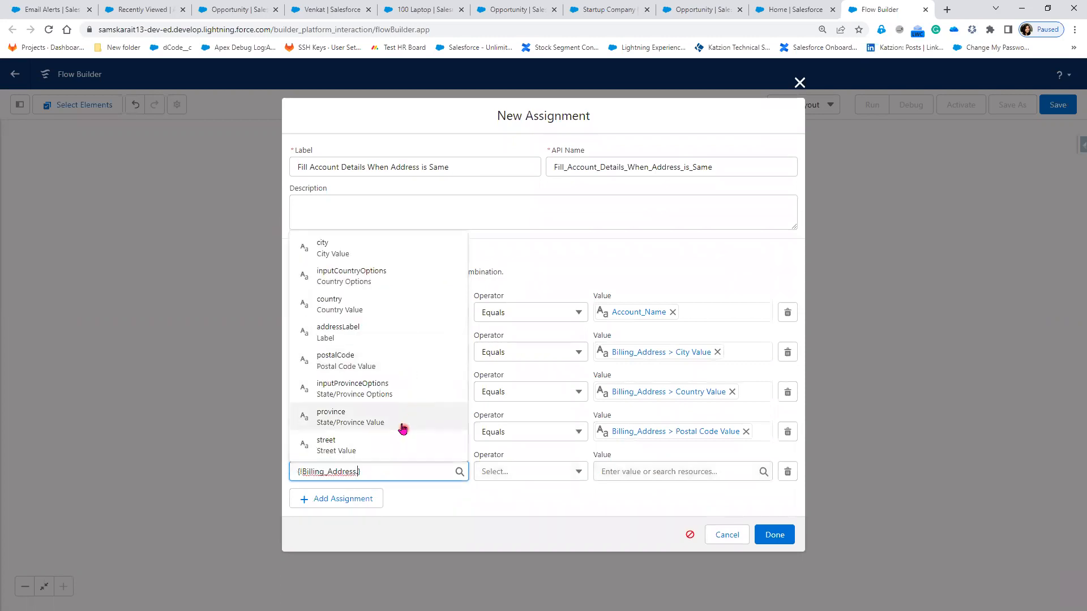
left_click(396, 396)
left_click(635, 468)
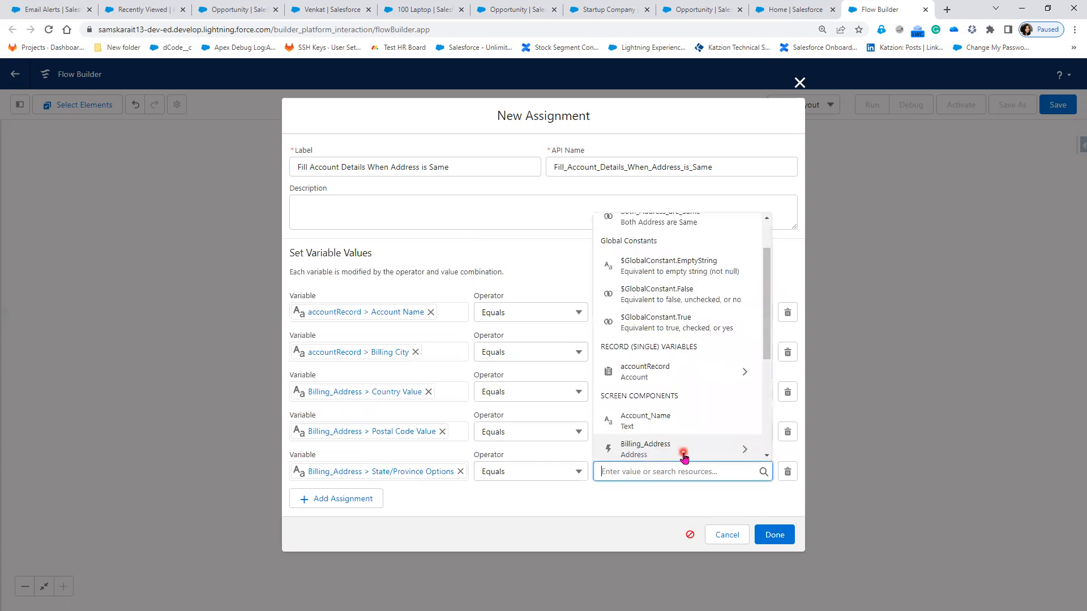
left_click(683, 453)
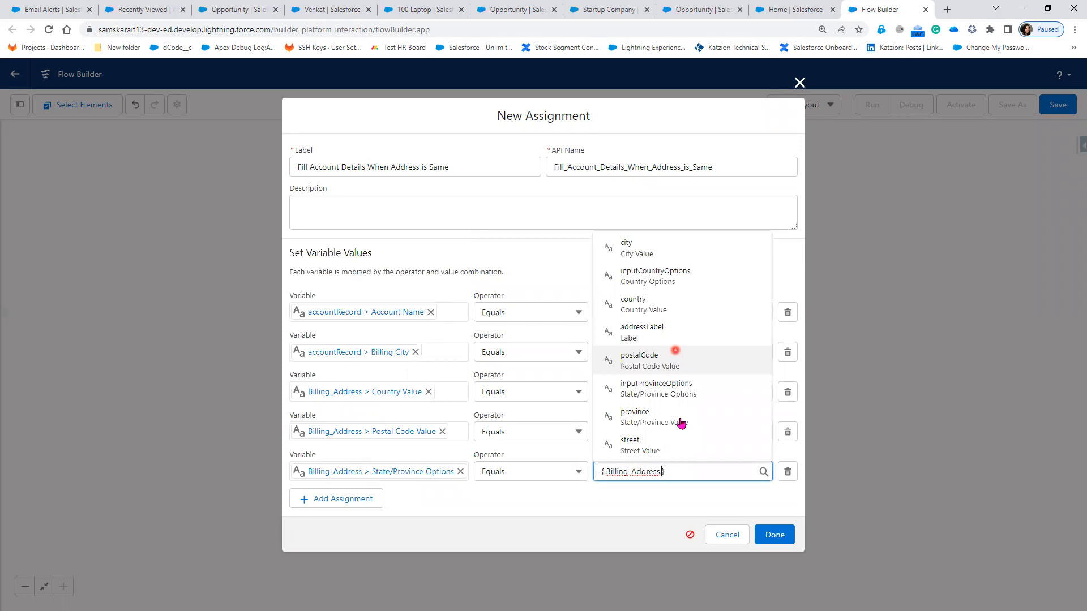
left_click(681, 421)
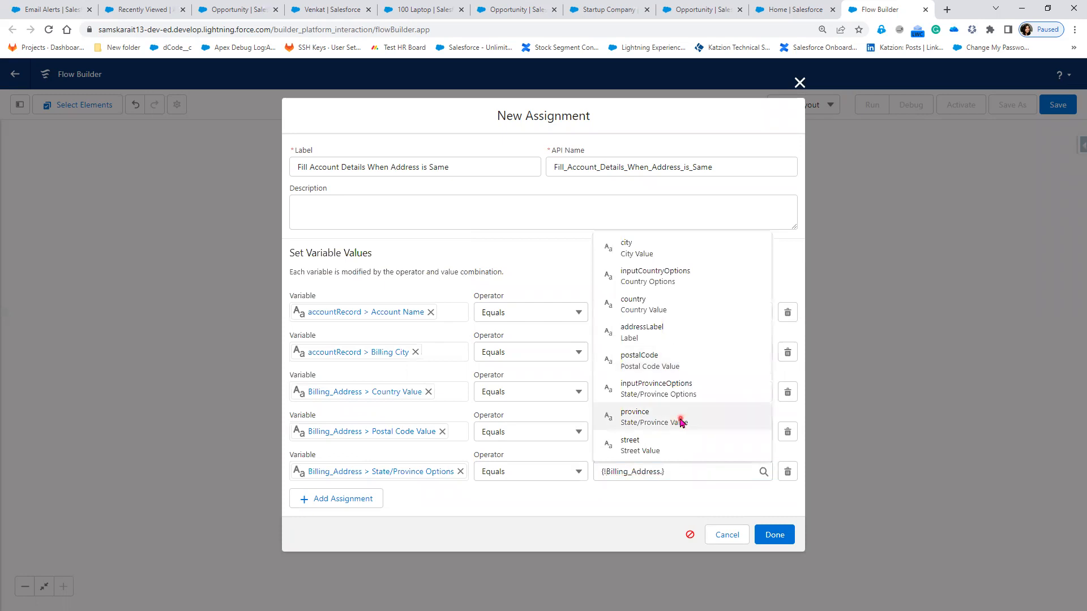
left_click(498, 505)
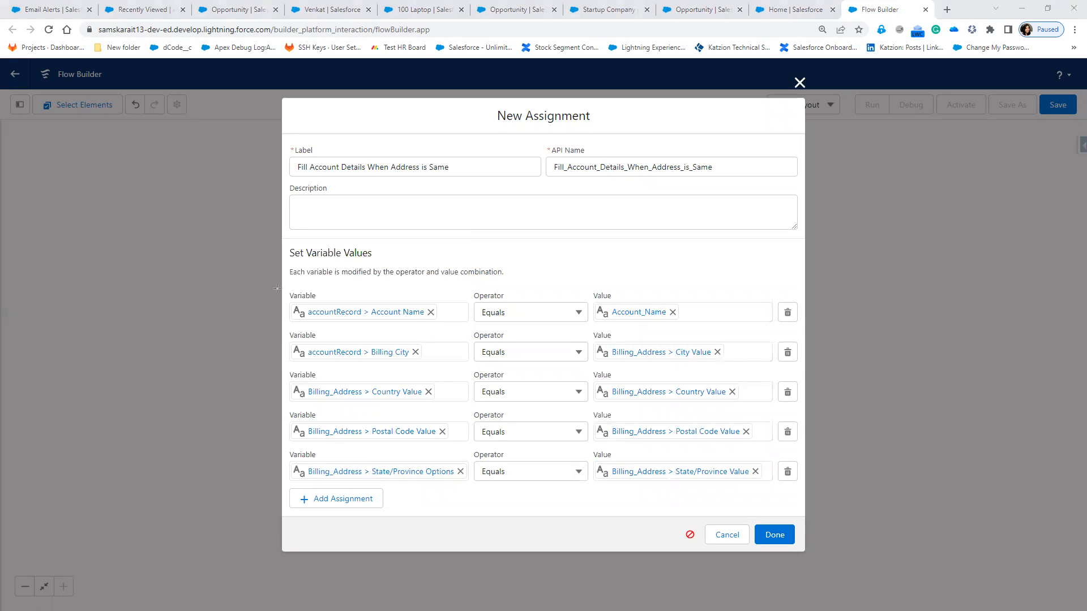
Step: Draw red boxes around the assignment's Variable and Value columns
mouse_move(274, 283)
left_mouse_down()
mouse_move(490, 494)
mouse_move(473, 525)
left_mouse_up()
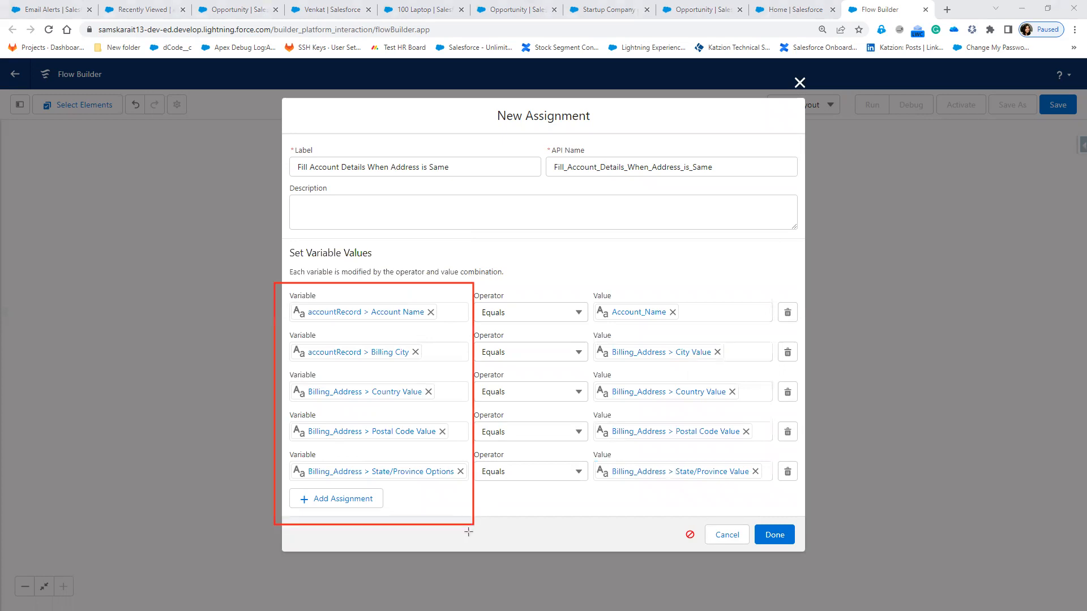
left_click_drag(589, 273, 634, 478)
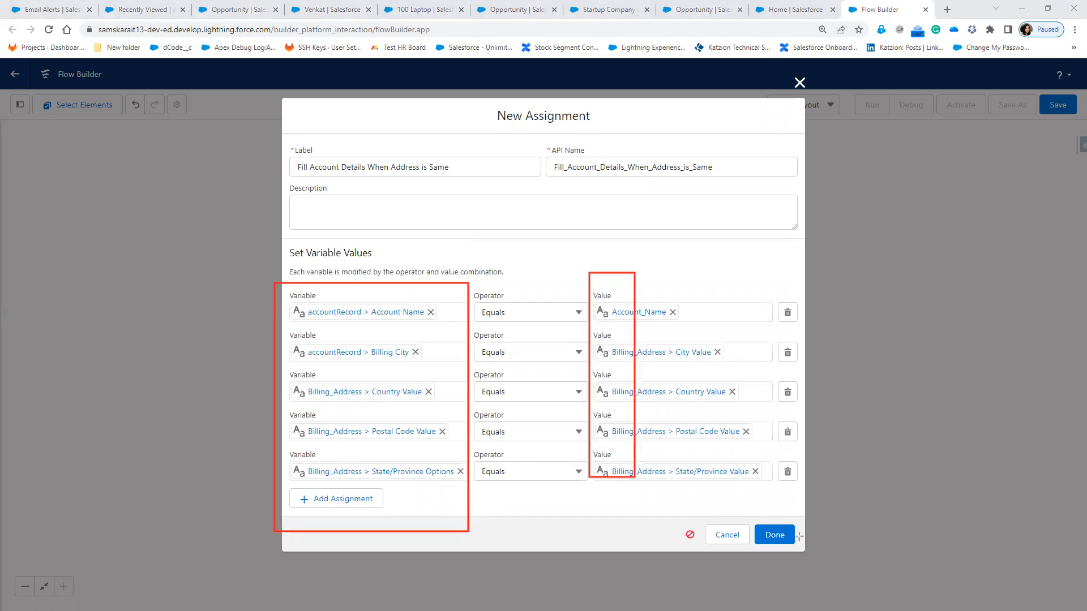
left_click_drag(806, 535, 810, 525)
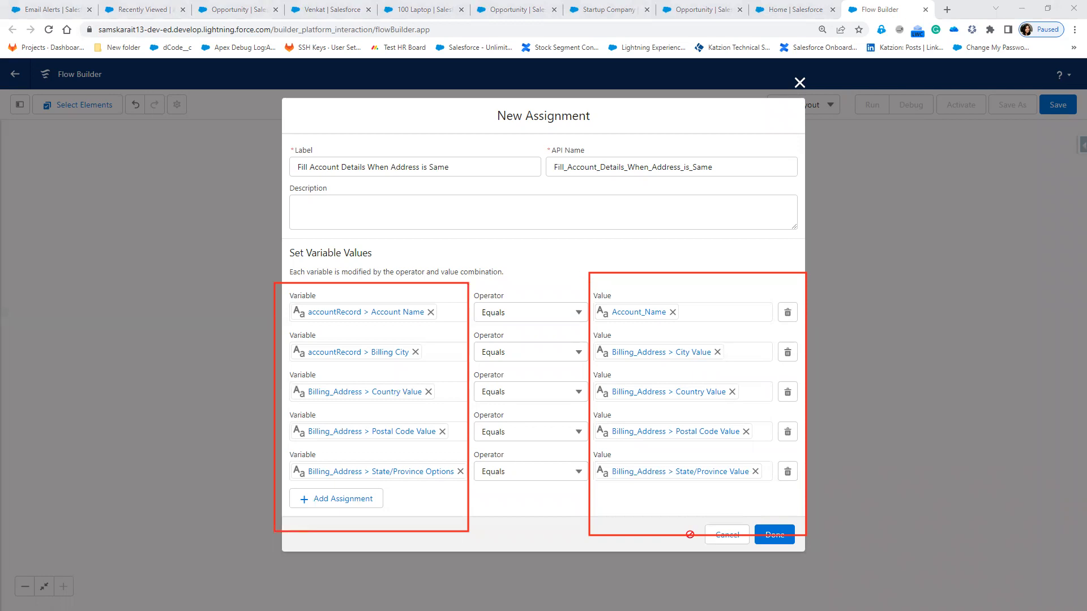
Step: Switch from the PowerPoint slide show and Flow Builder to the Paint diagram
key("alt+Tab")
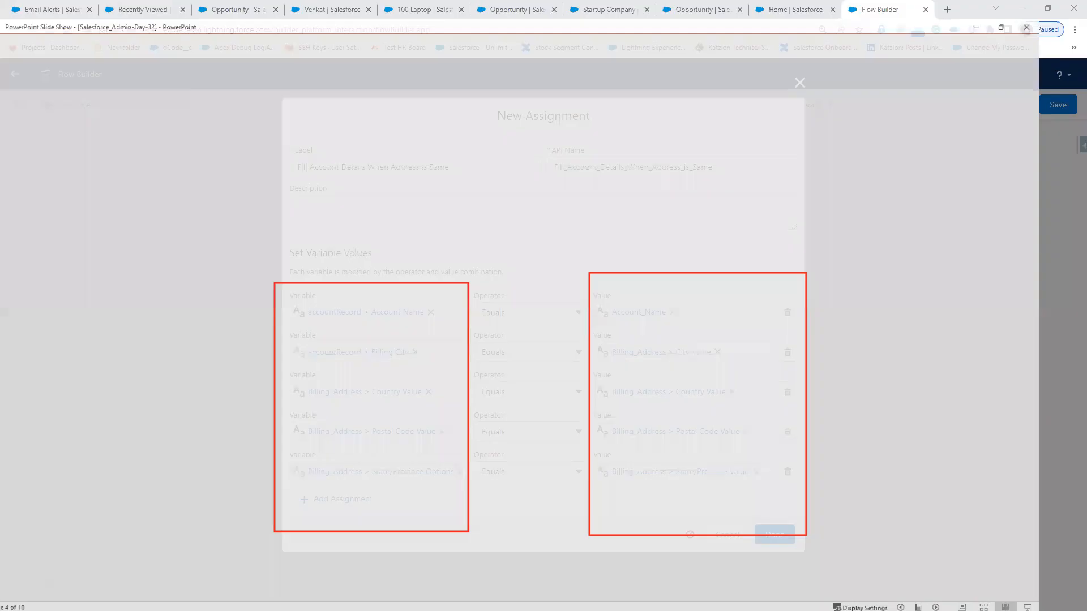
key("alt+Tab")
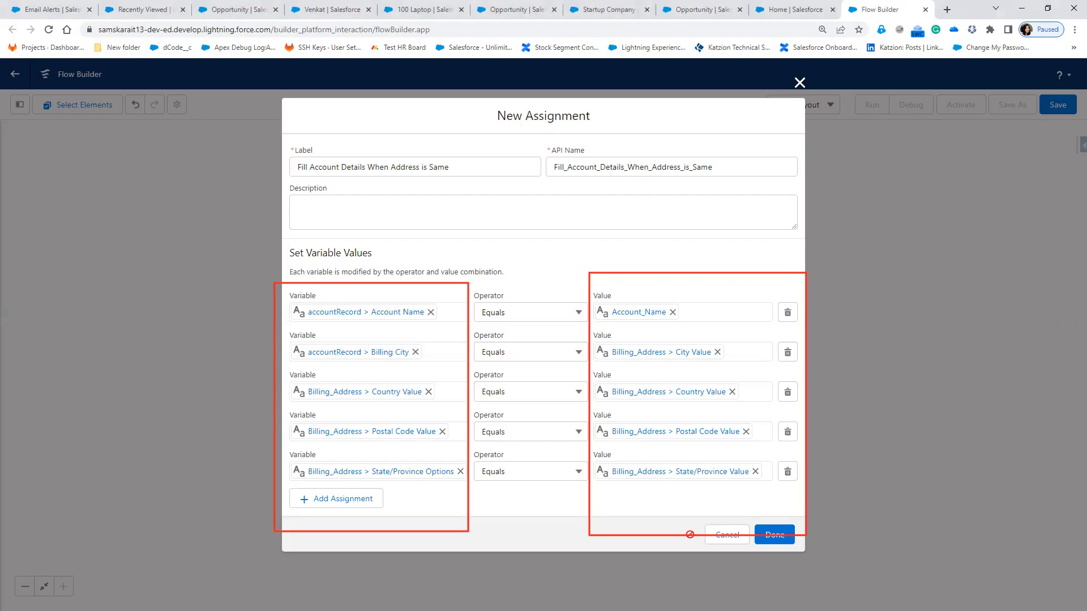
key("alt+Tab")
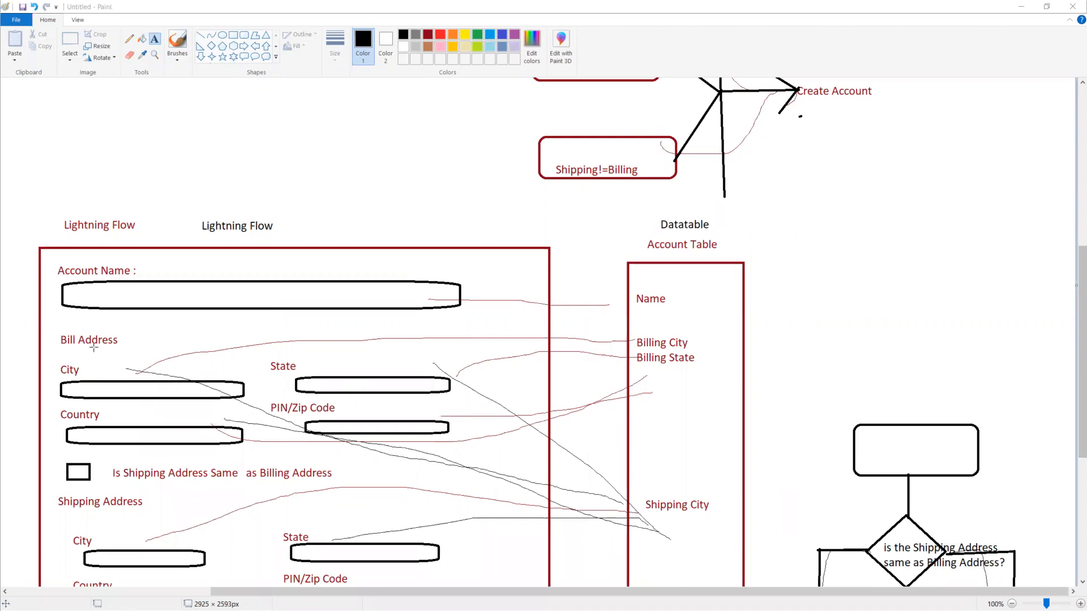
Step: Box the Bill Address section and Account Table mapping in red, then return to Flow Builder
left_click_drag(549, 513, 545, 487)
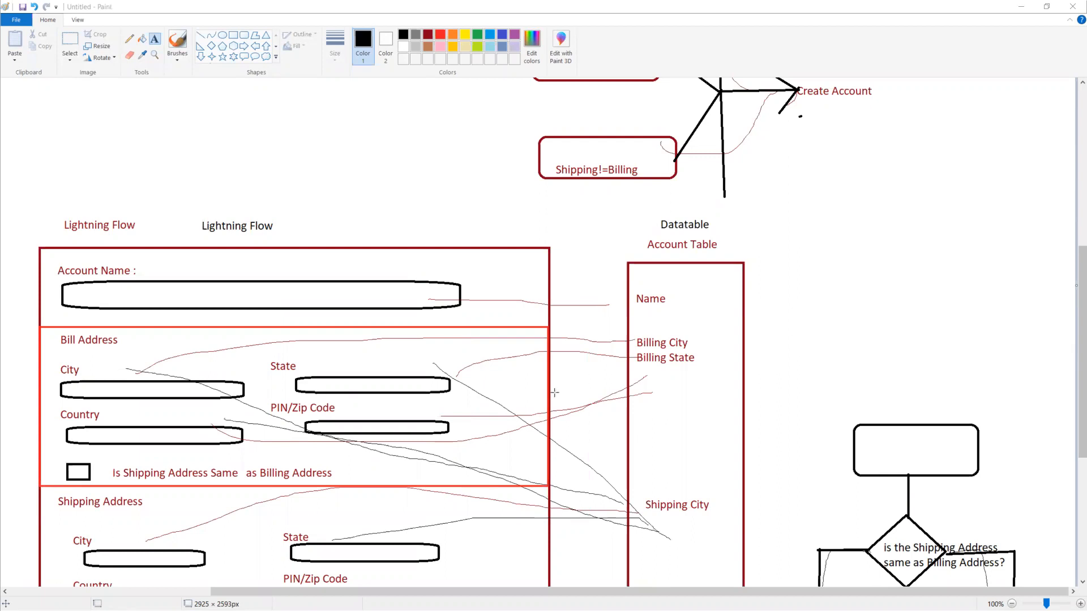
mouse_move(545, 247)
left_mouse_down()
mouse_move(648, 530)
mouse_move(682, 583)
mouse_move(673, 588)
left_mouse_up()
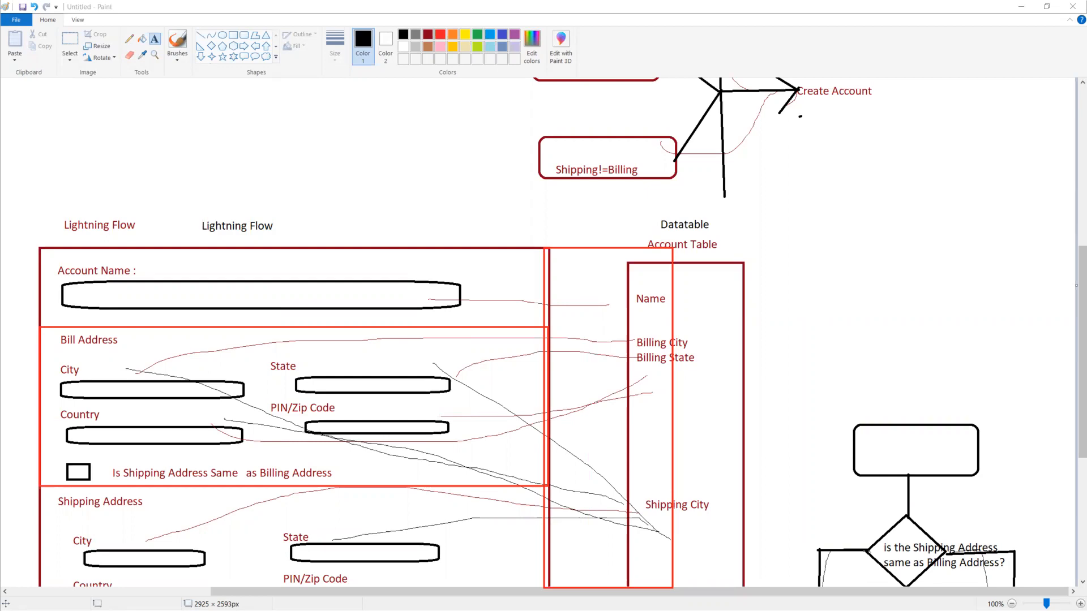
key("alt+Tab")
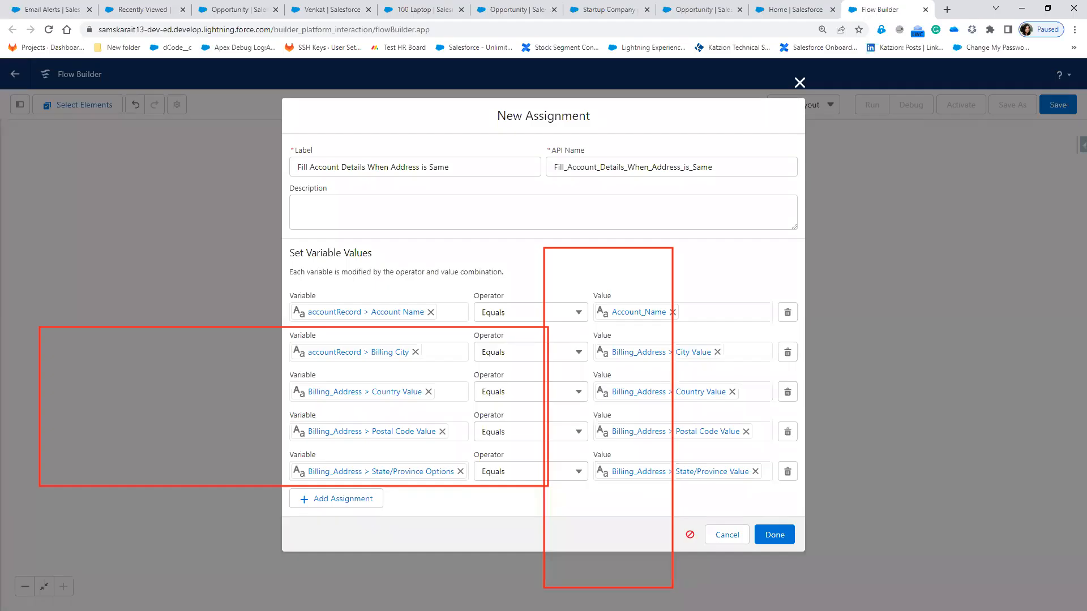
Step: Discard the assignment and open the Dynamic Account Creation screen, searching components for 'add'
left_click(836, 105)
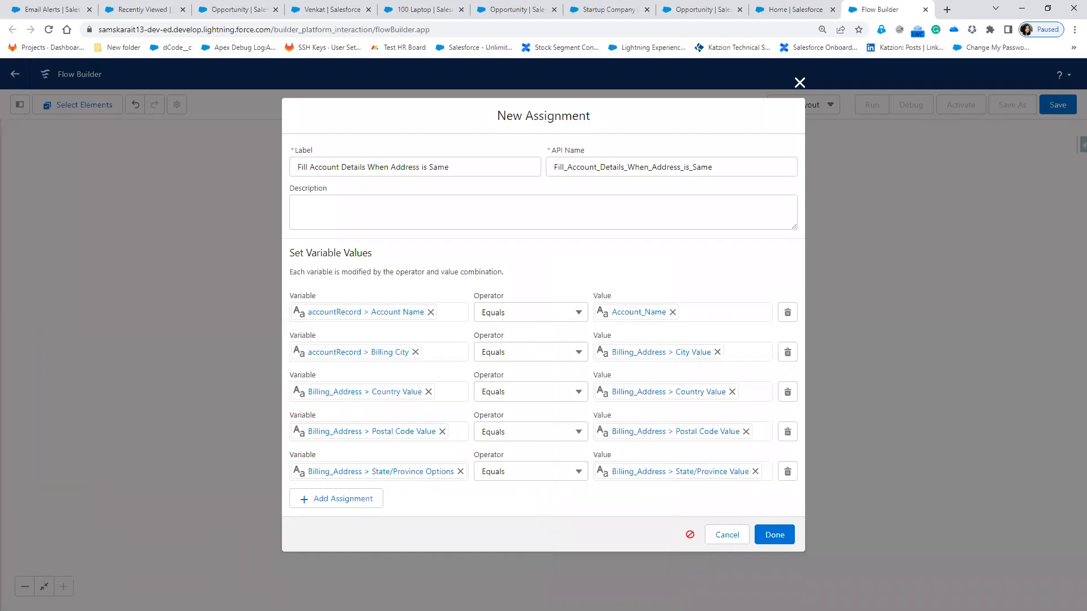
left_click(799, 84)
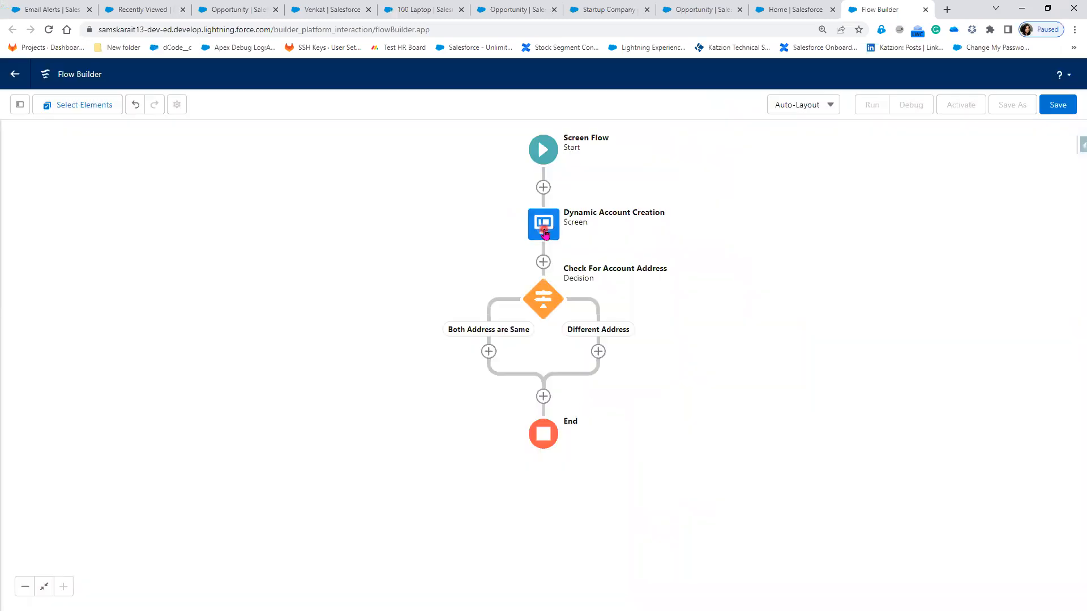
double_click(544, 233)
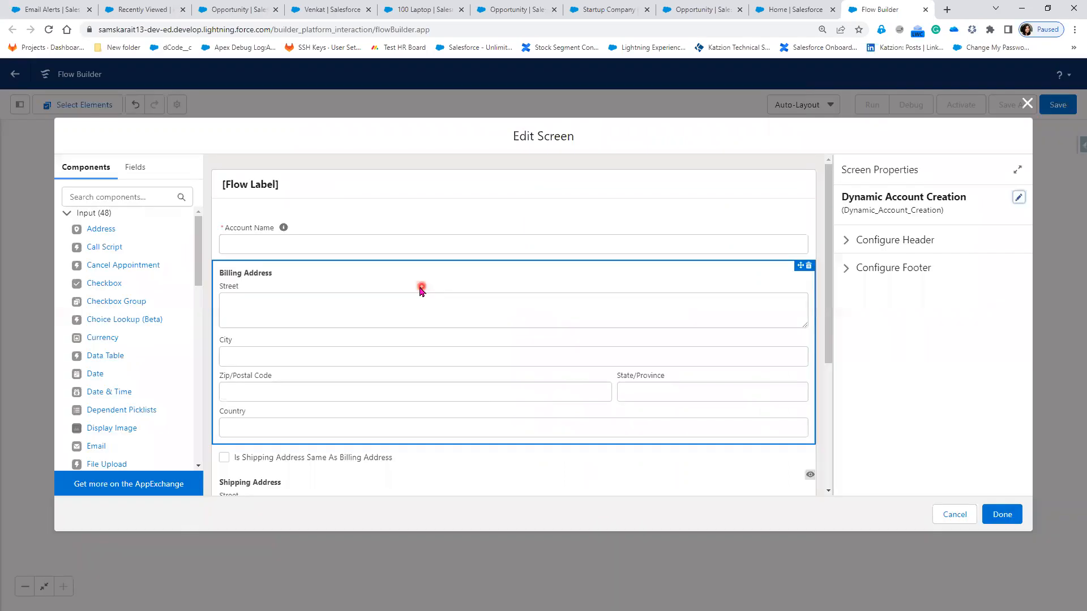
left_click(422, 286)
left_click(105, 198)
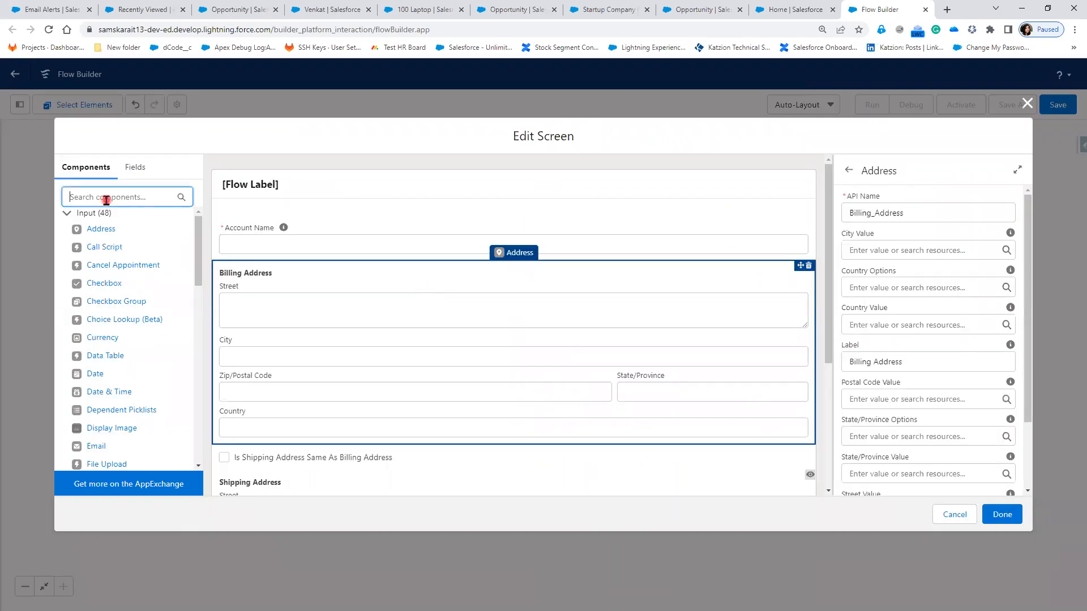
type("add")
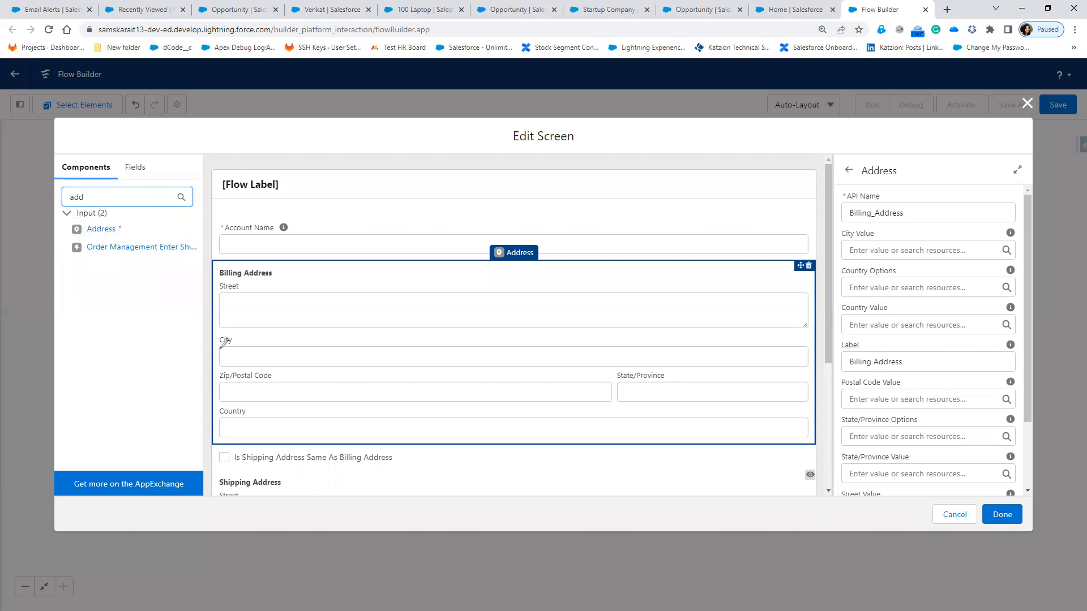
Step: Draw red lines from the Address component to the City, Zip/Postal Code and Country fields
left_click_drag(121, 226, 226, 356)
left_click_drag(123, 234, 181, 357)
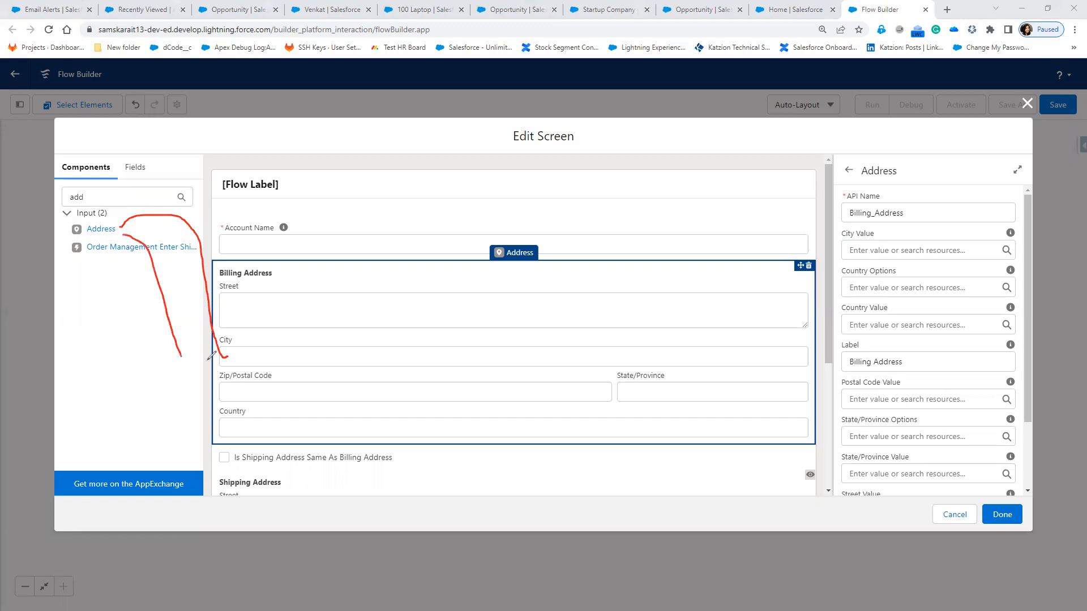
mouse_move(116, 228)
left_mouse_down()
mouse_move(176, 386)
mouse_move(222, 419)
left_mouse_up()
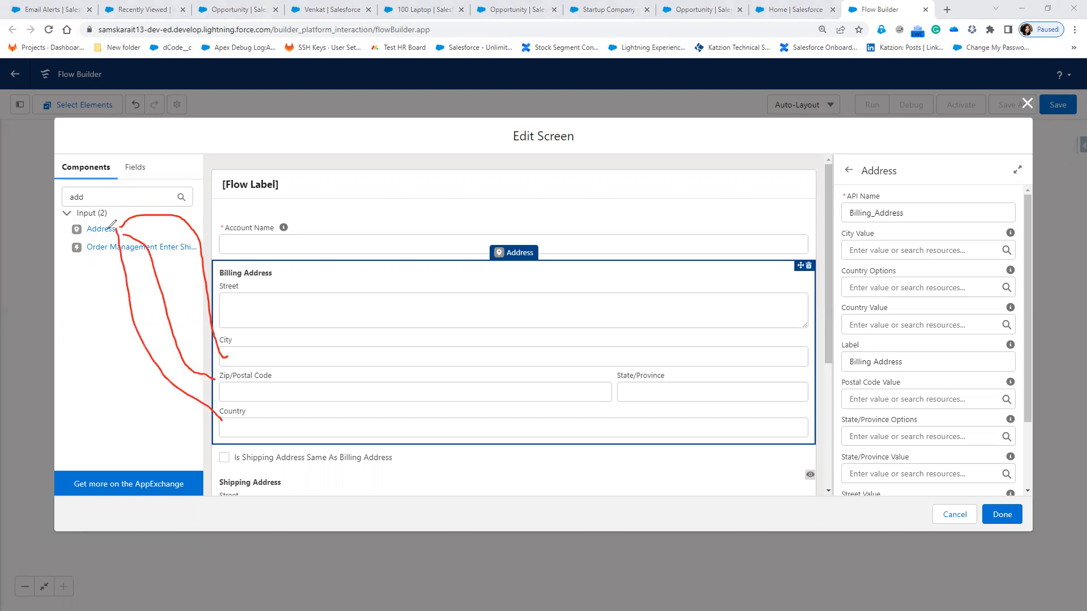
left_click_drag(390, 430, 617, 413)
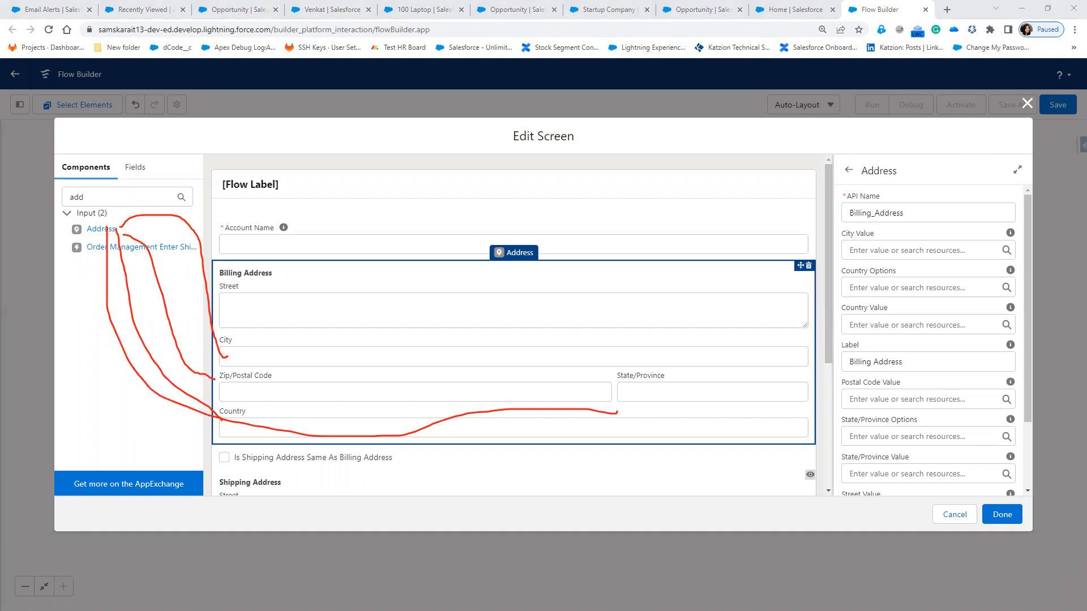
Step: Write a {!Billing_Address.City} note over the Street field and draw a line to the API Name
left_click(318, 284)
type("Billing")
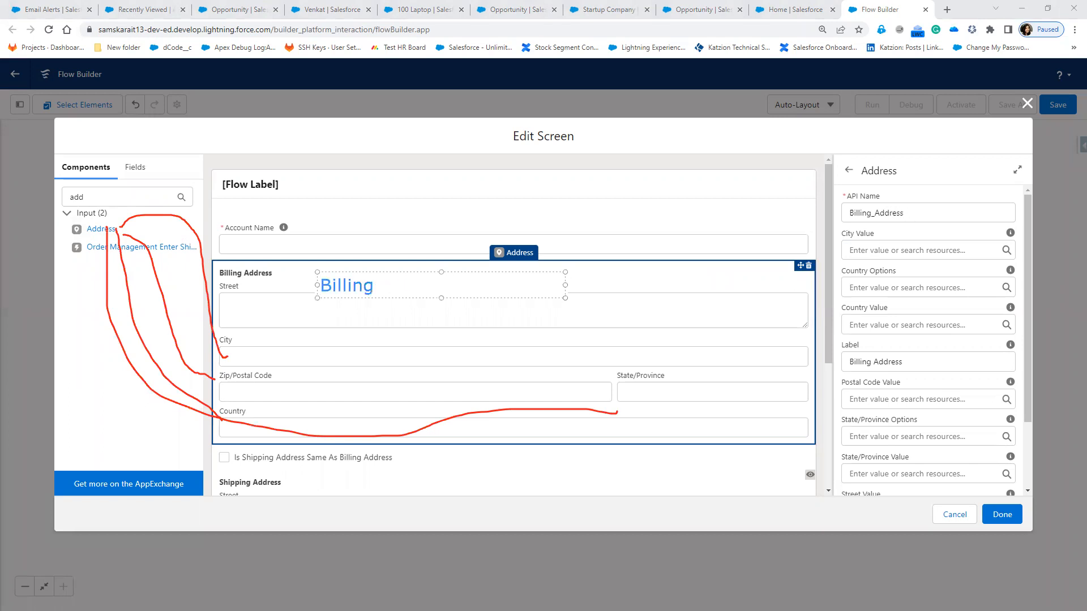
type("_Address")
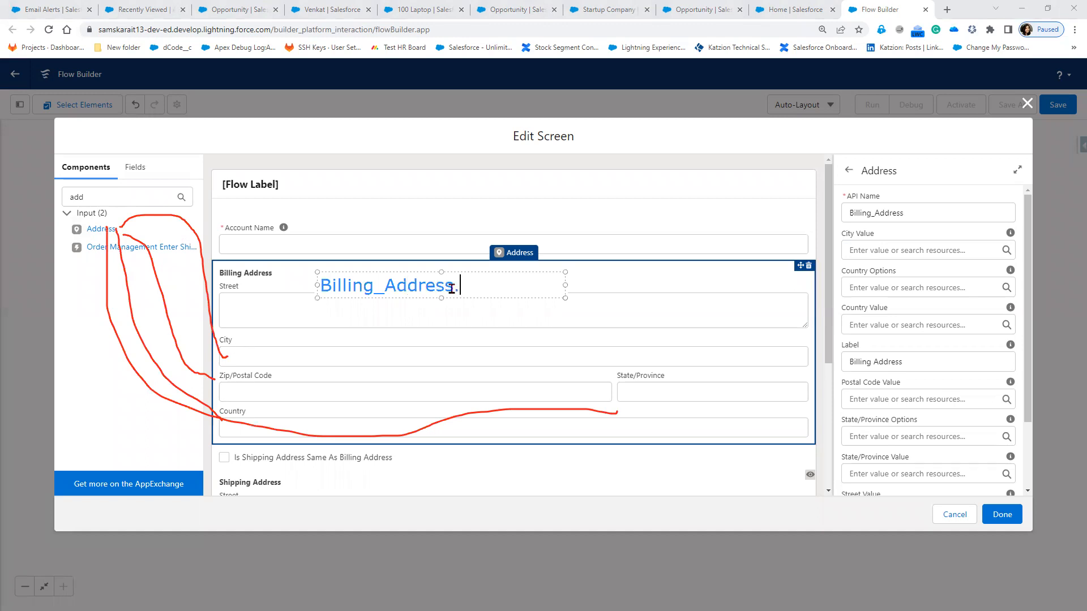
left_click_drag(455, 284, 316, 284)
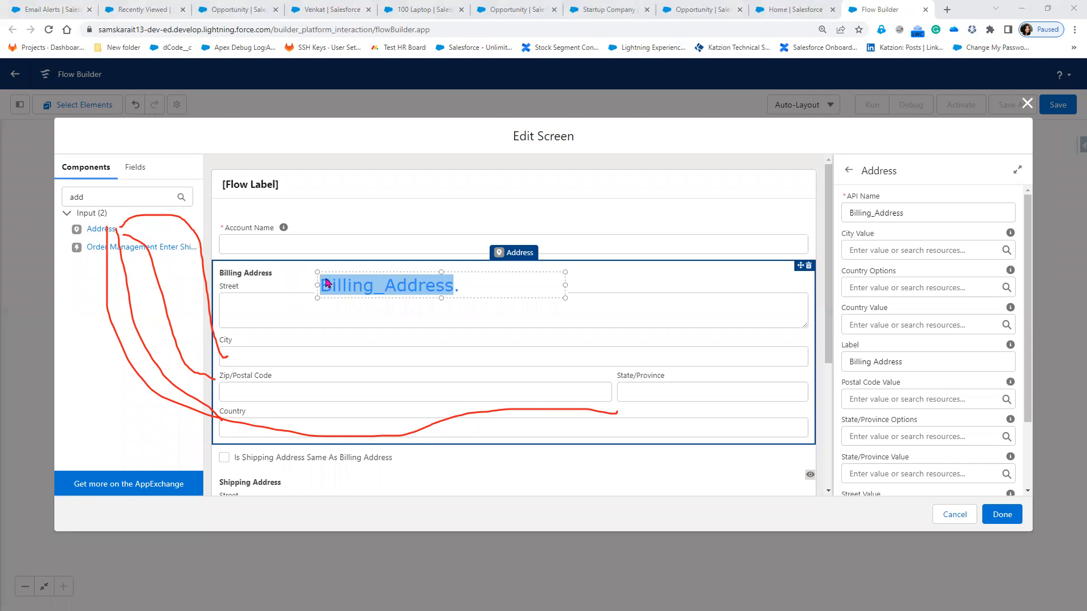
left_click(453, 290)
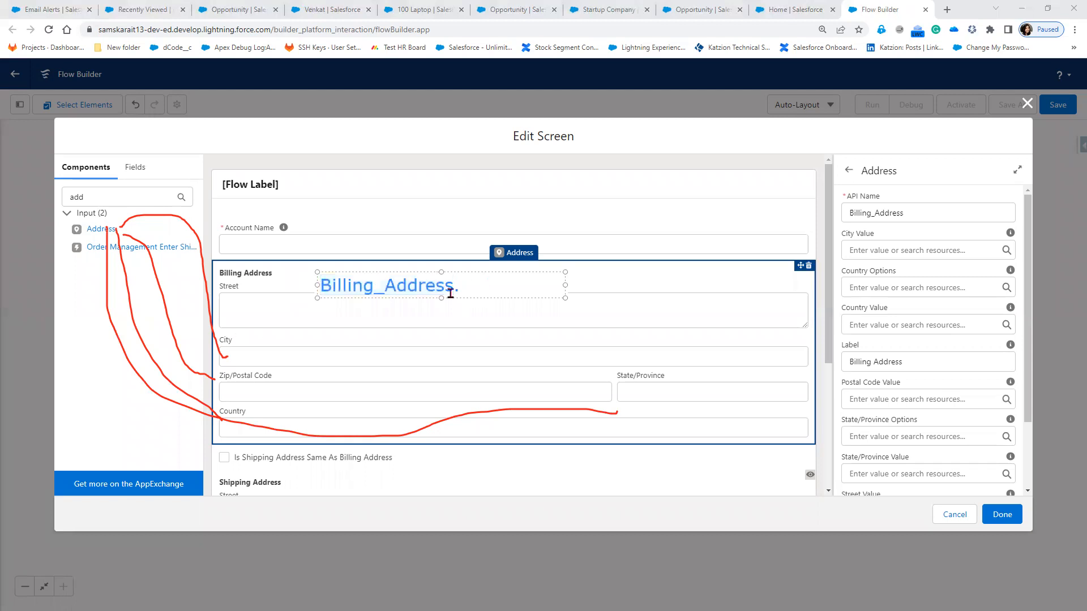
type("City}")
left_click(453, 290)
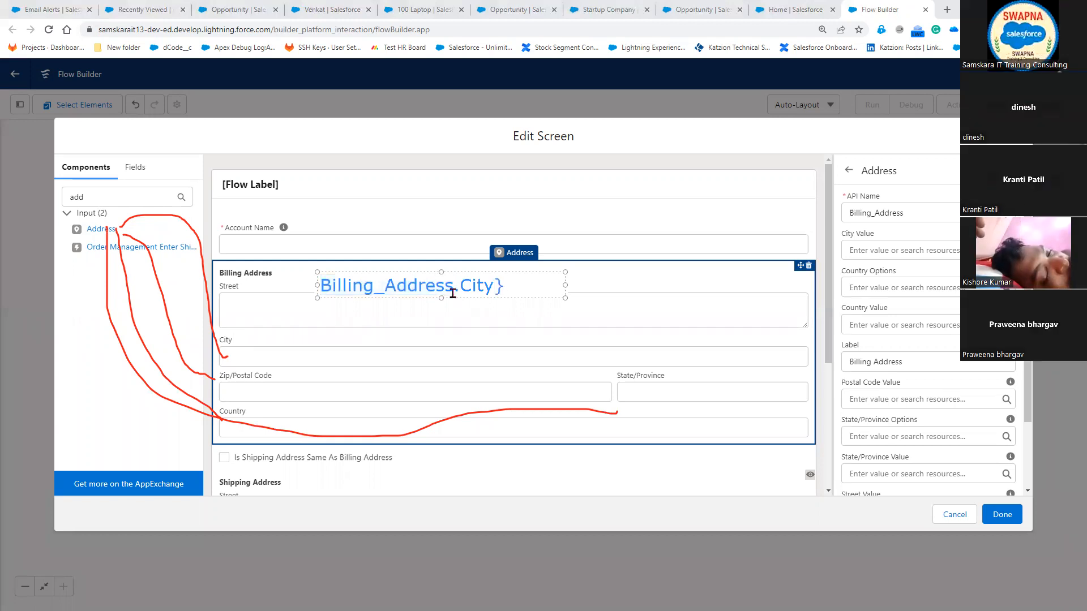
key("Home")
type("{")
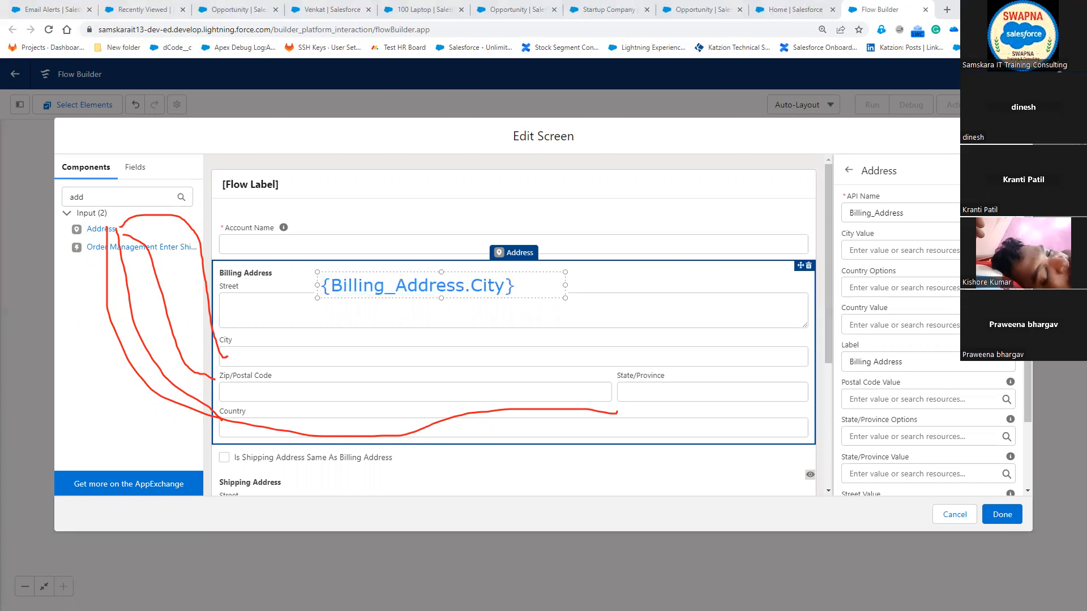
type("!")
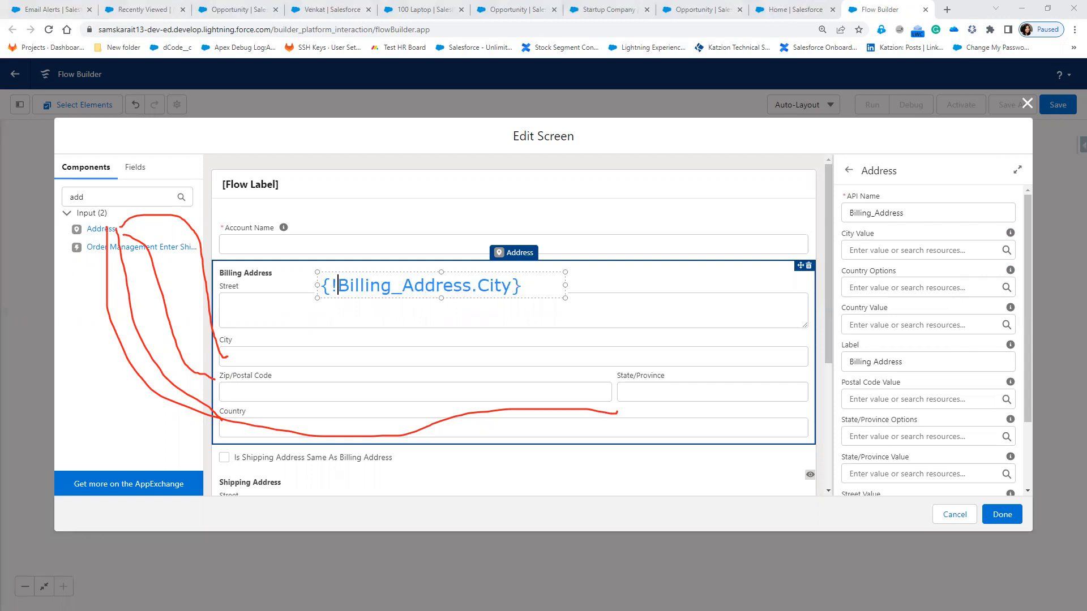
left_click(376, 295)
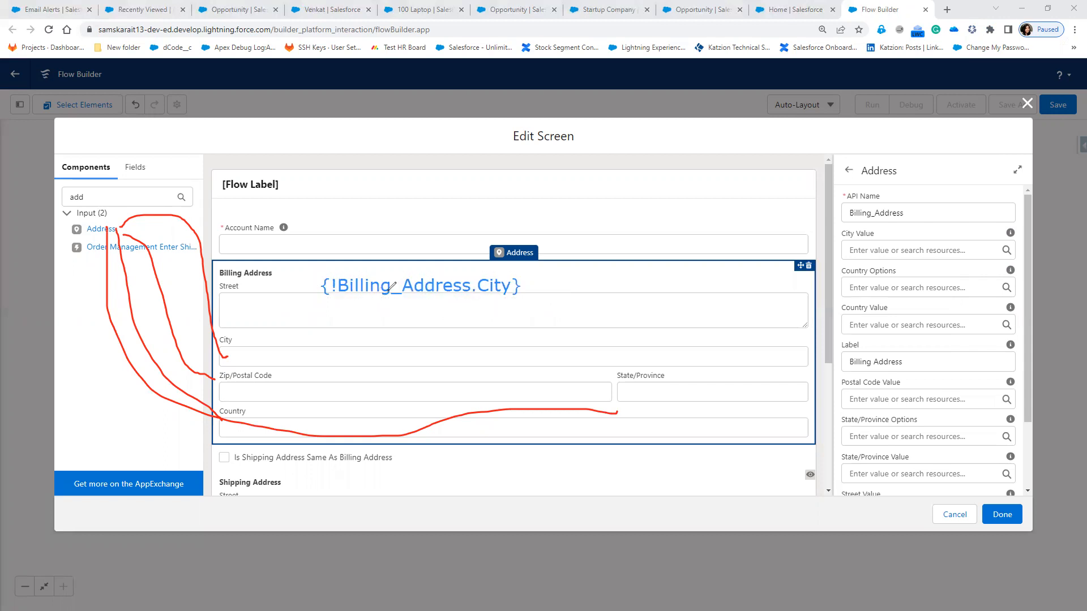
mouse_move(387, 293)
left_mouse_down()
mouse_move(844, 222)
mouse_move(831, 217)
left_mouse_up()
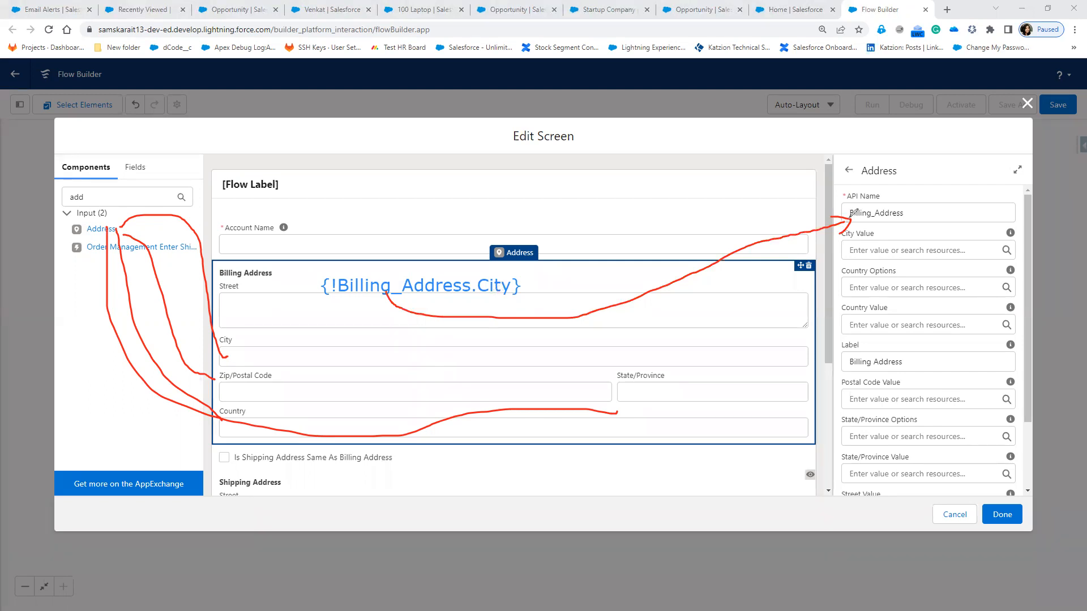
Step: Draw lines from the API Name to the City reference and from the reference to the City field
mouse_move(853, 213)
left_mouse_down()
mouse_move(816, 235)
mouse_move(405, 289)
left_mouse_up()
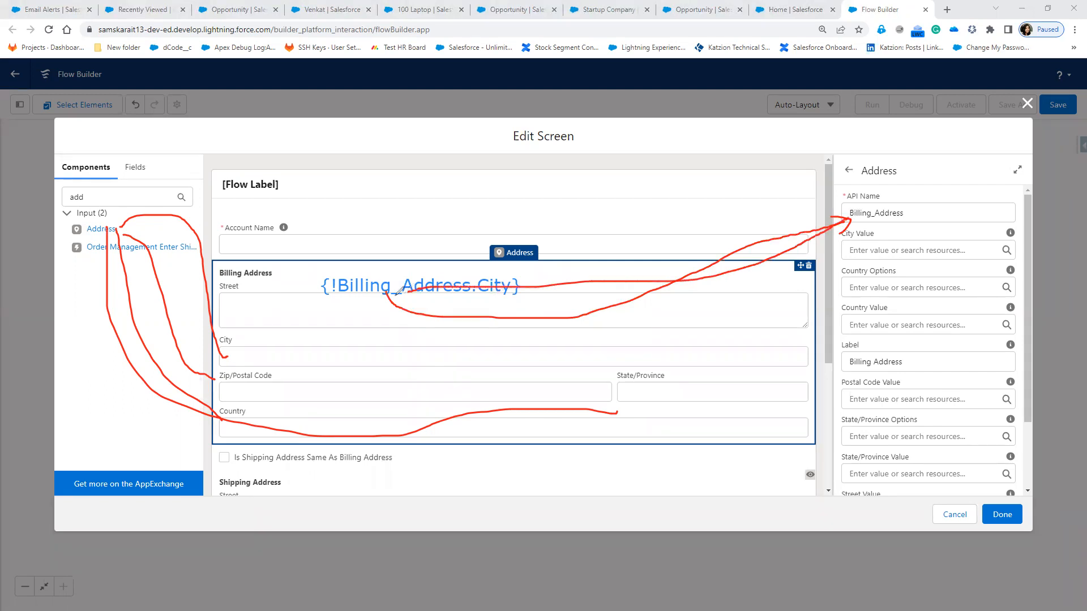
mouse_move(495, 289)
left_mouse_down()
mouse_move(478, 309)
mouse_move(233, 344)
left_mouse_up()
left_click_drag(225, 334, 246, 341)
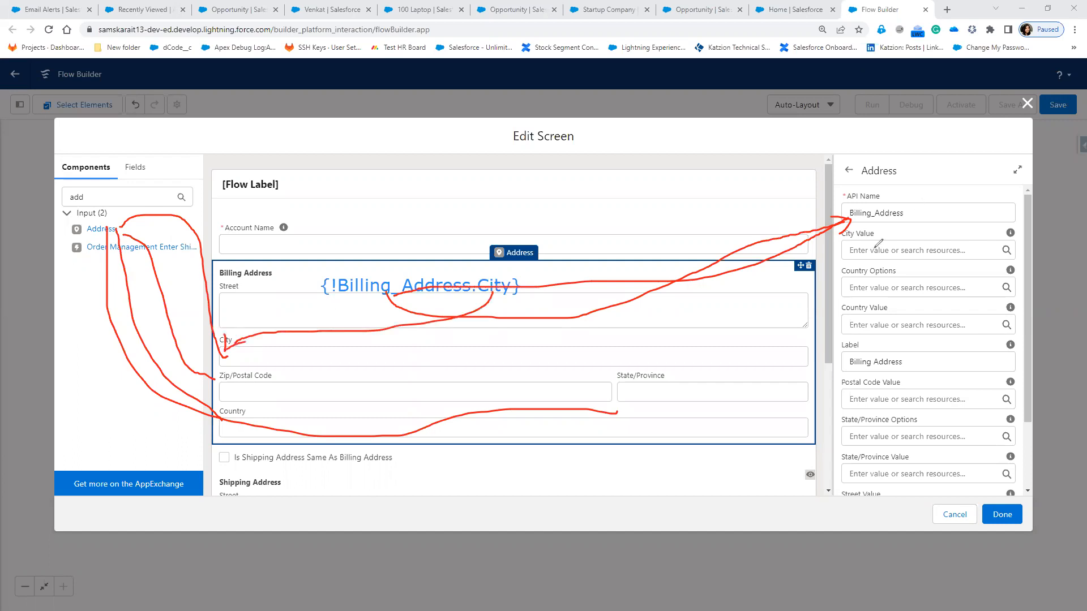
Step: Link the API Name to Zip/Postal Code, Country and State/Province, then clear all annotations
mouse_move(913, 209)
left_mouse_down()
mouse_move(446, 297)
mouse_move(306, 371)
left_mouse_up()
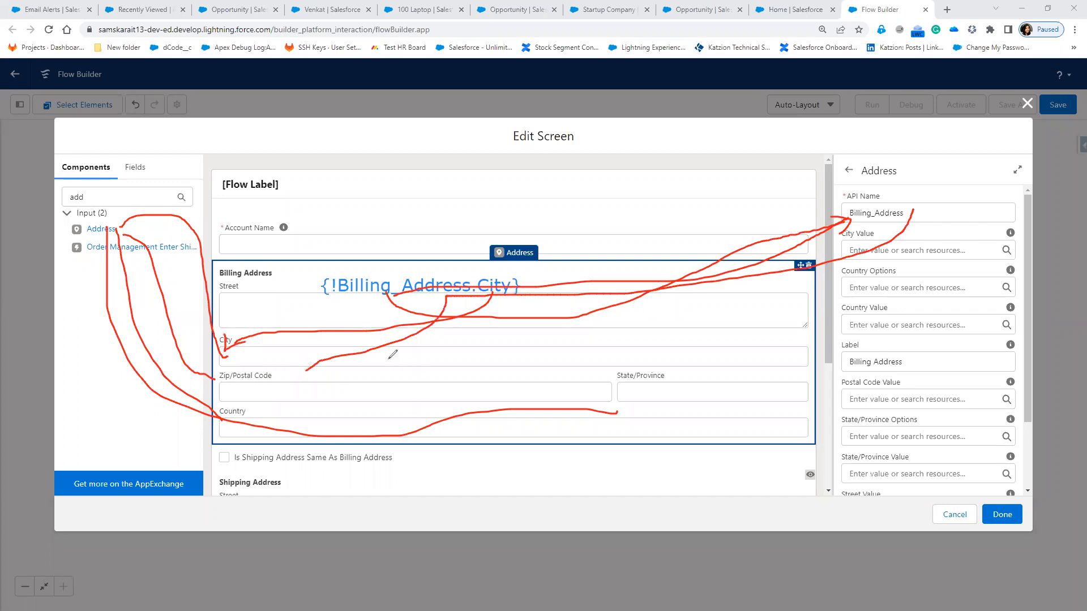
left_click_drag(949, 211, 473, 408)
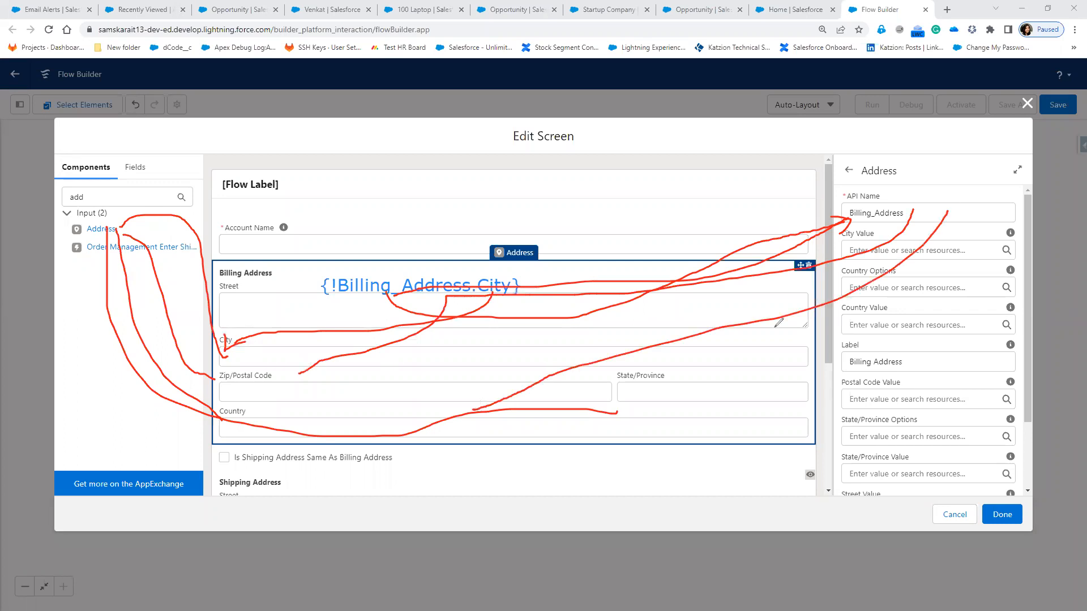
left_click_drag(969, 215, 702, 380)
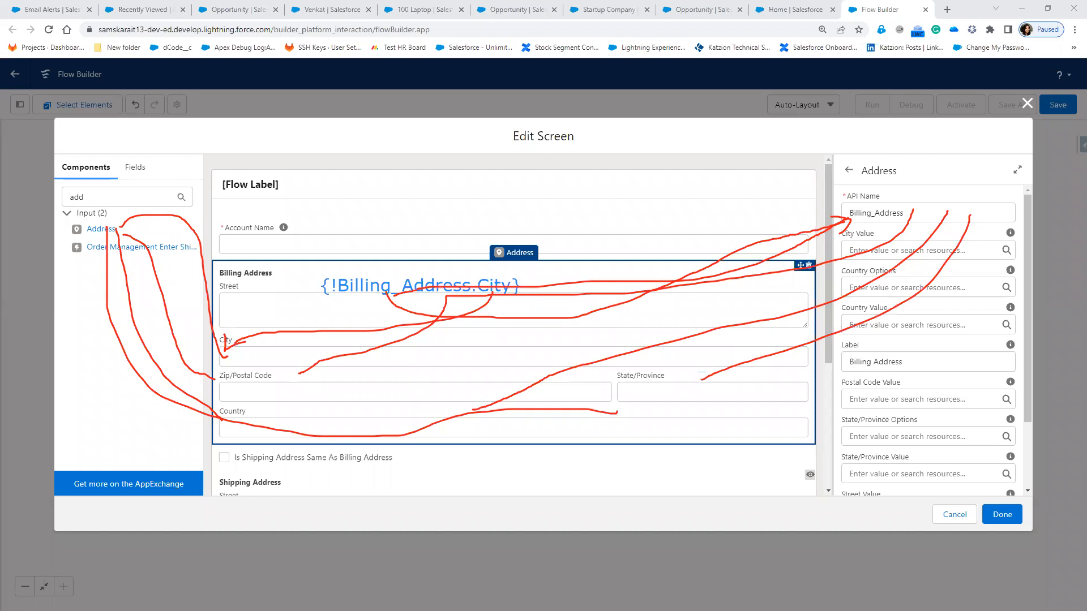
key("Escape")
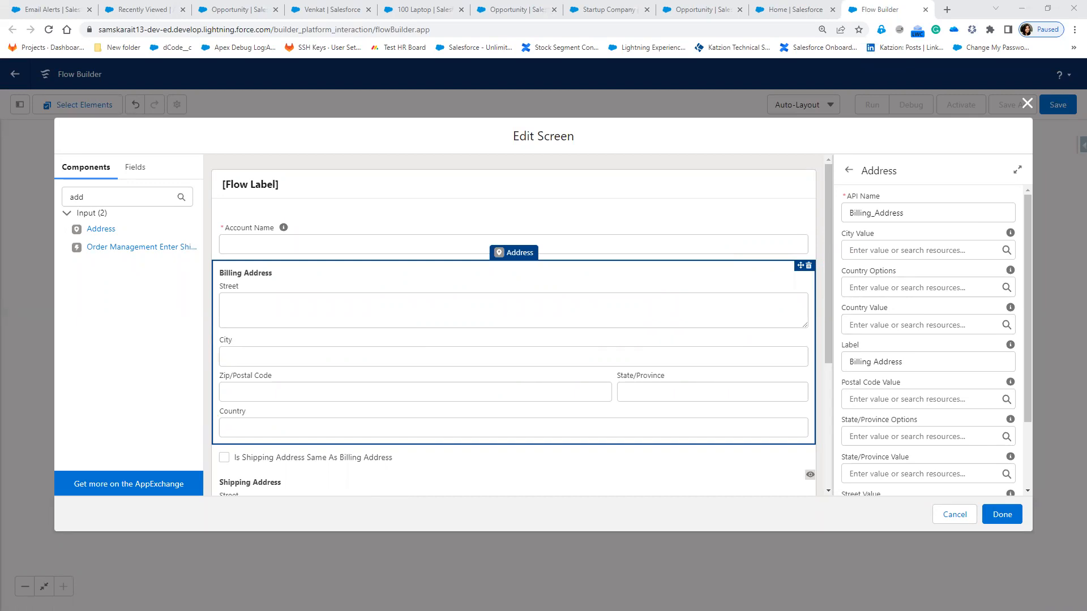
Step: Review the flow diagram in Paint, then exit it to bring up the save-changes prompt for Untitled
key("alt+Tab")
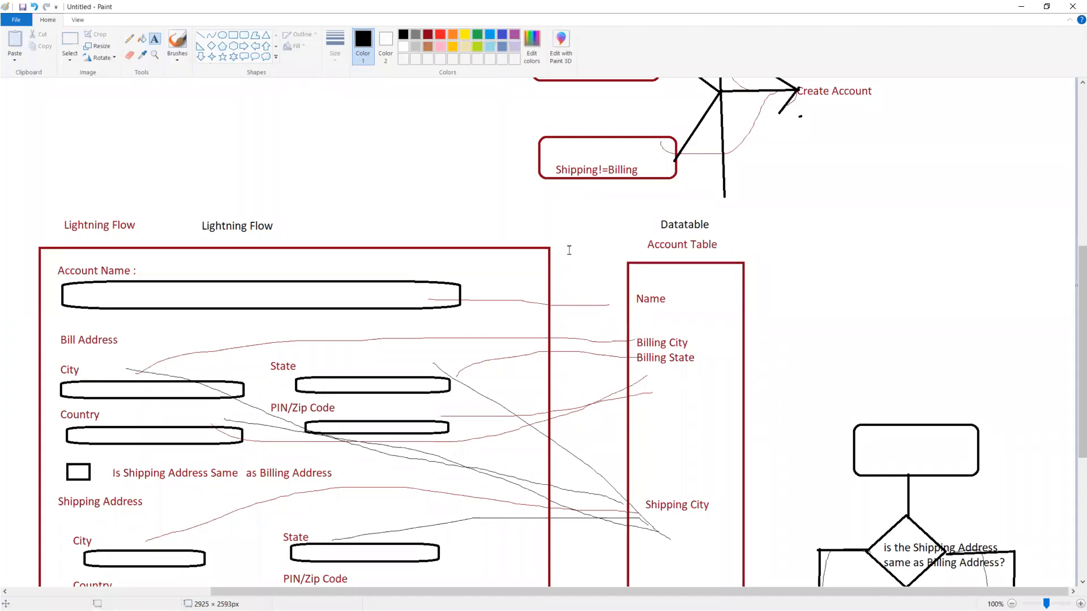
scroll(570, 262, "down", 5)
scroll(675, 307, "up", 10)
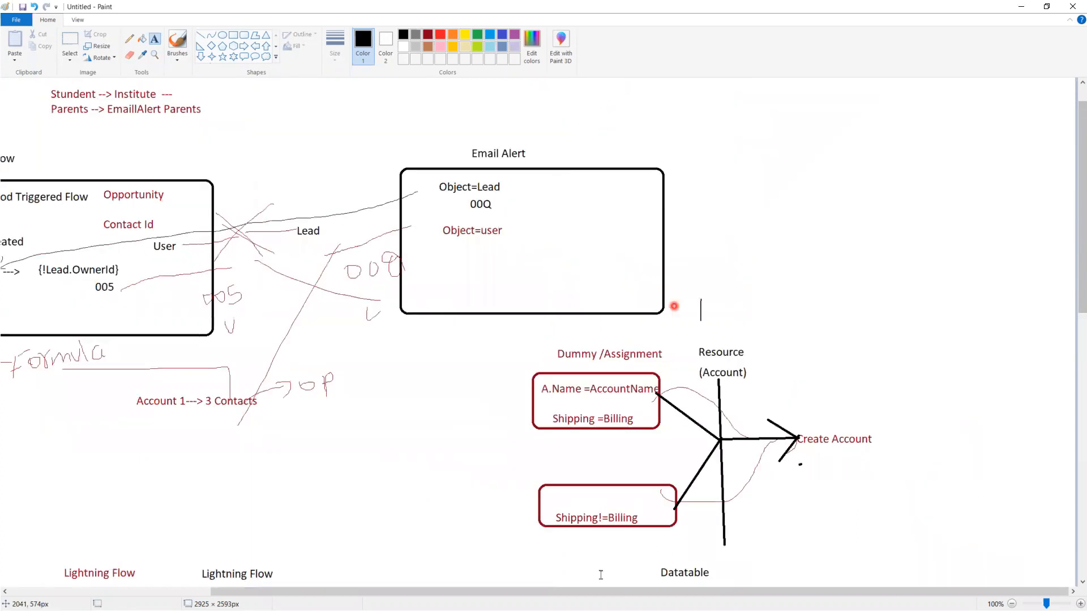
scroll(599, 572, "up", 1)
scroll(347, 584, "left", 5)
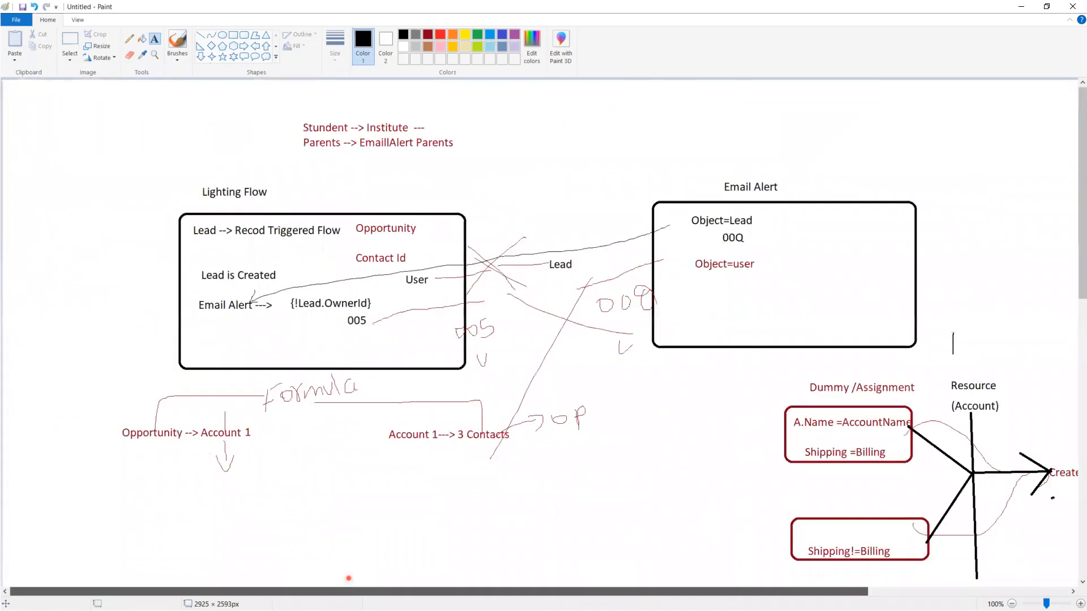
left_click_drag(349, 583, 600, 583)
scroll(696, 445, "down", 10)
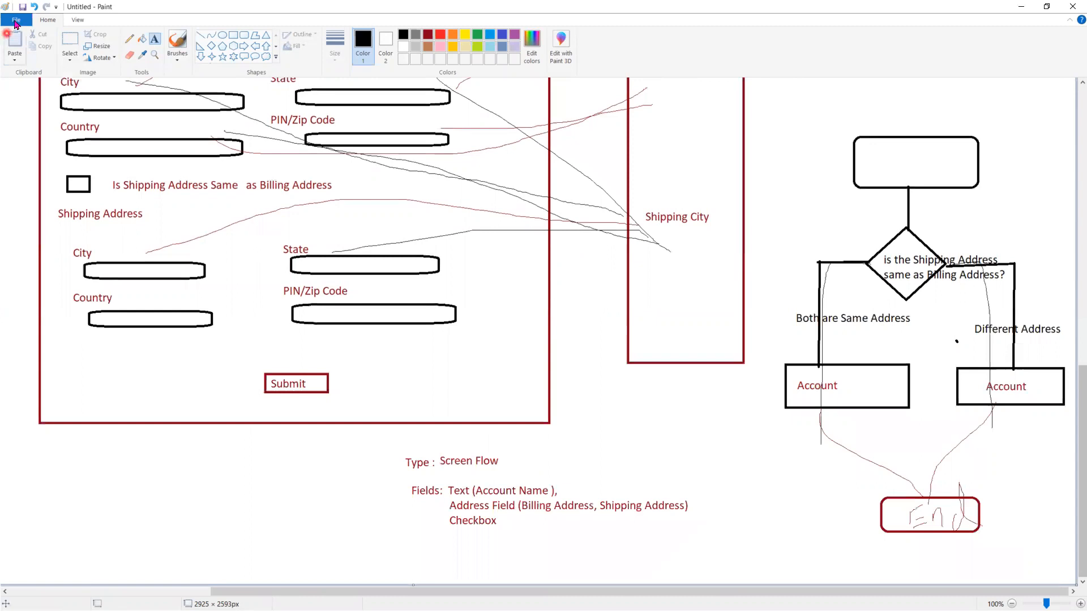
left_click(16, 20)
left_click(67, 45)
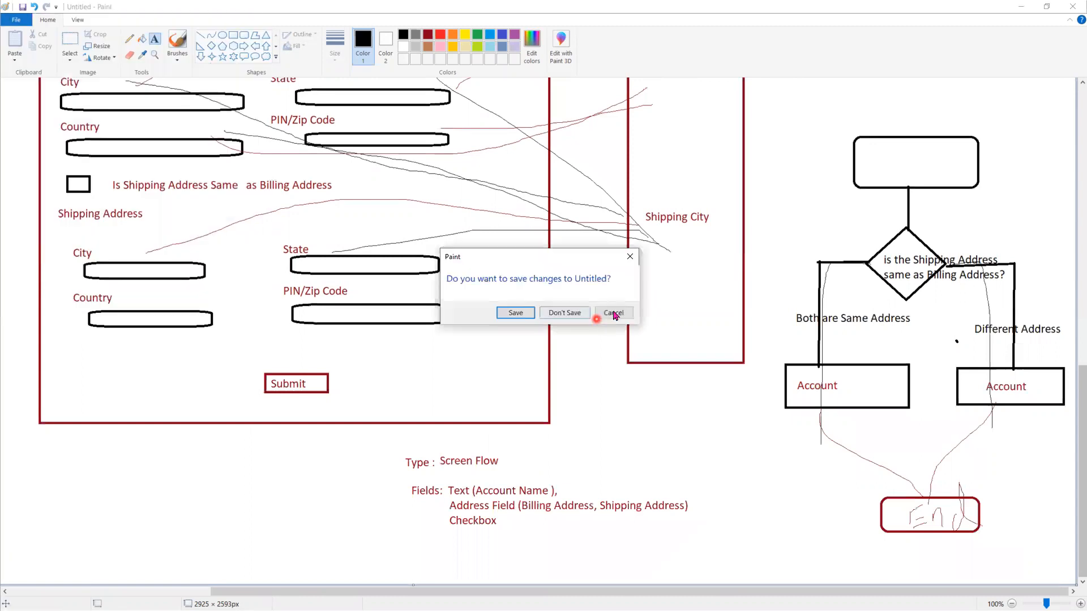
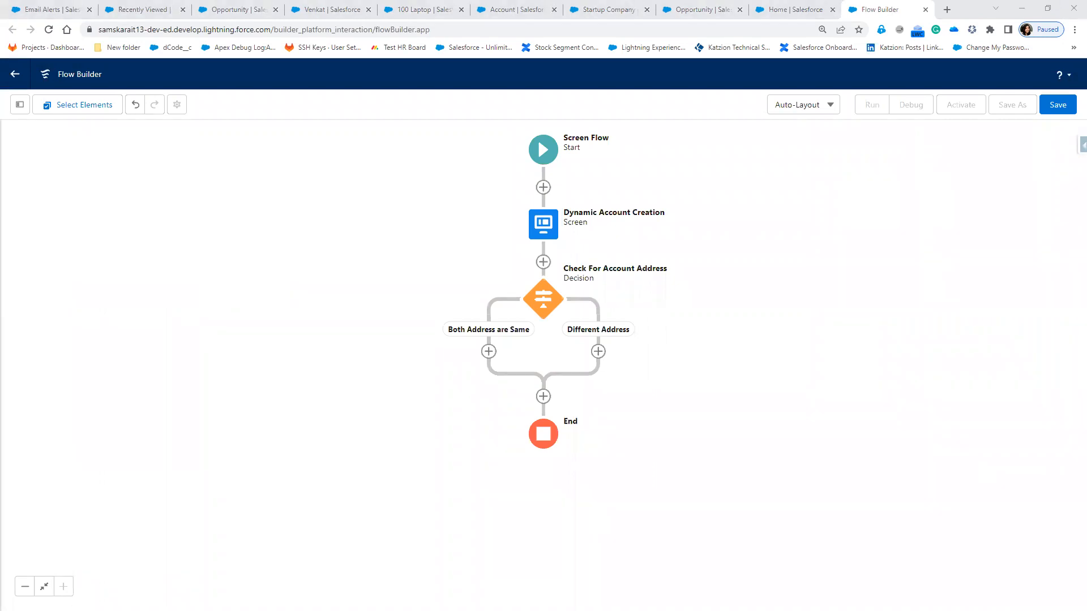
Step: Start an assignment on the Both Address are Same branch labelled 'Fill', then cancel it
left_click(489, 352)
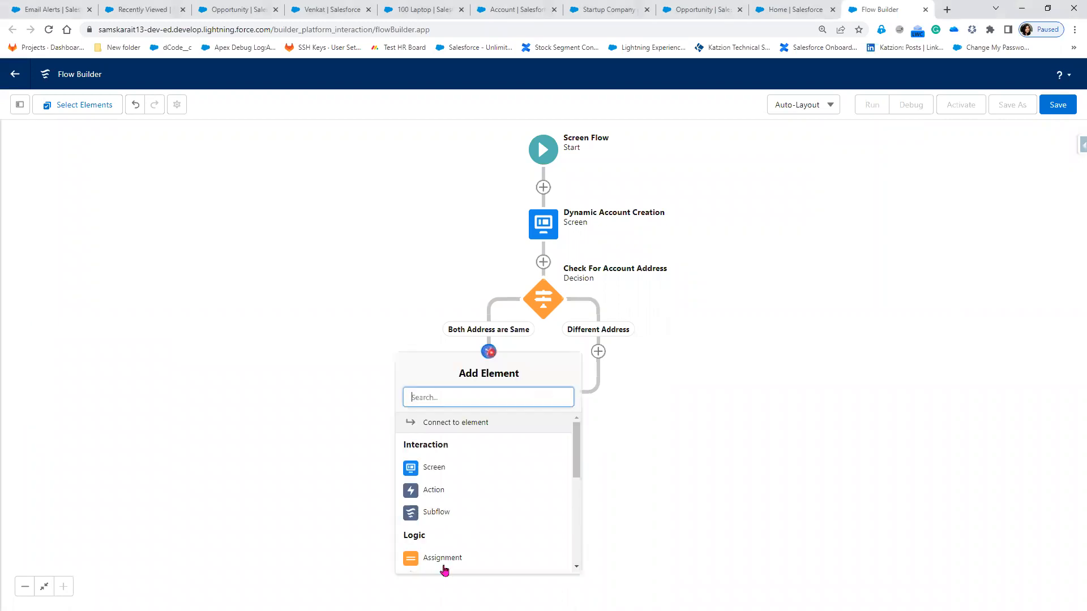
left_click(445, 560)
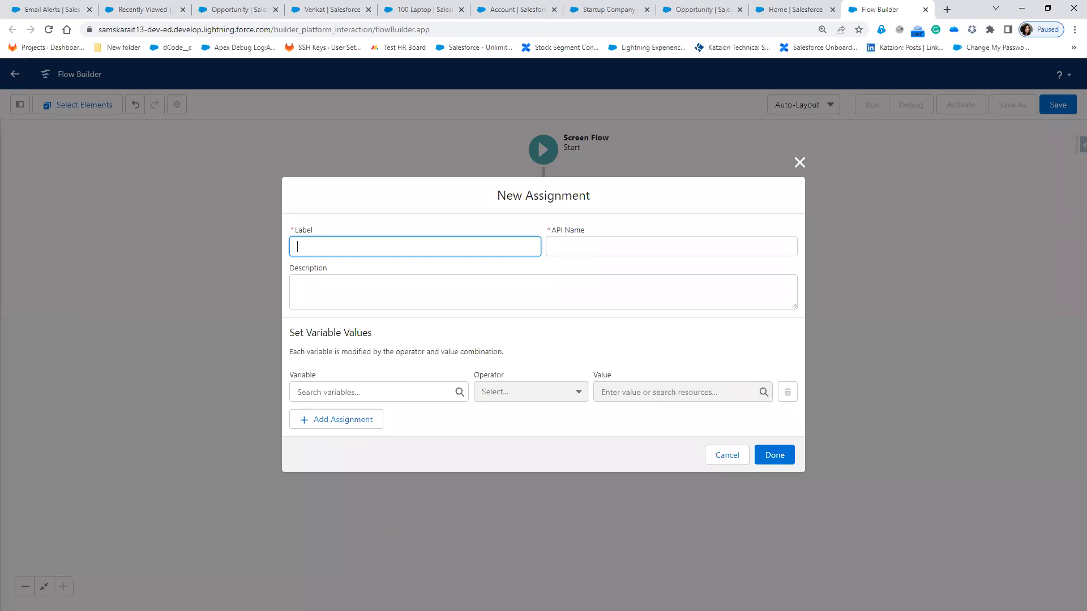
left_click(419, 243)
type("Fill")
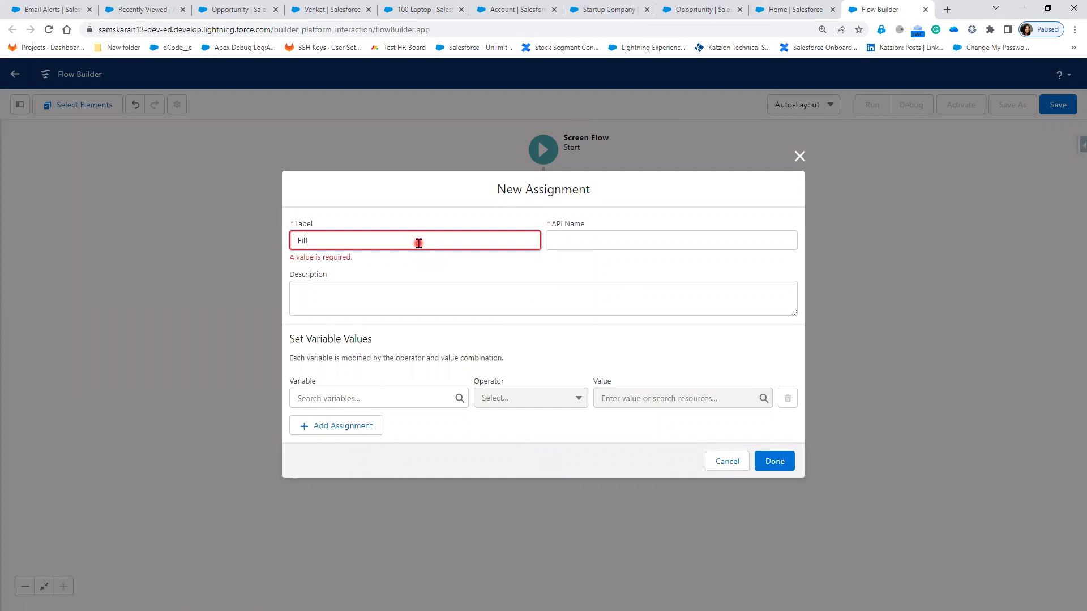
left_click(552, 240)
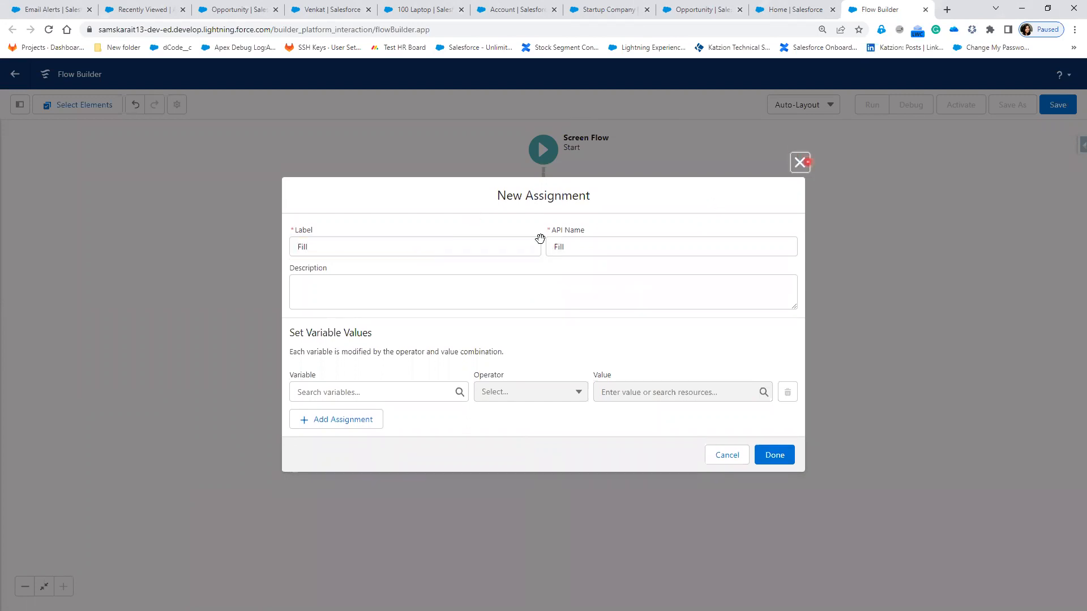
key("Escape")
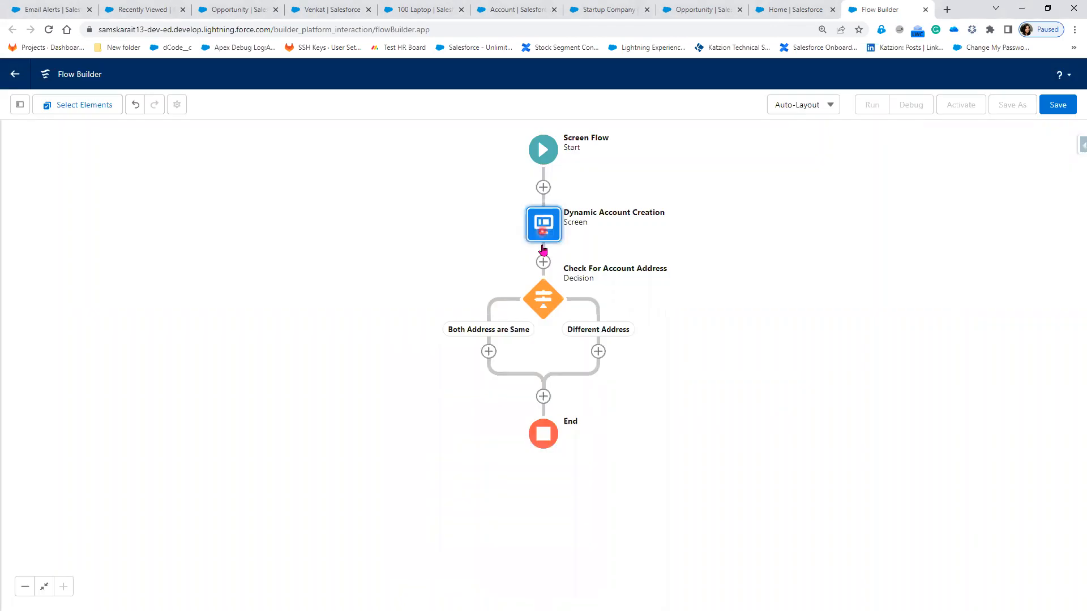
Step: Add two more assignments on the Both Address are Same branch and discard both unsaved
left_click(489, 353)
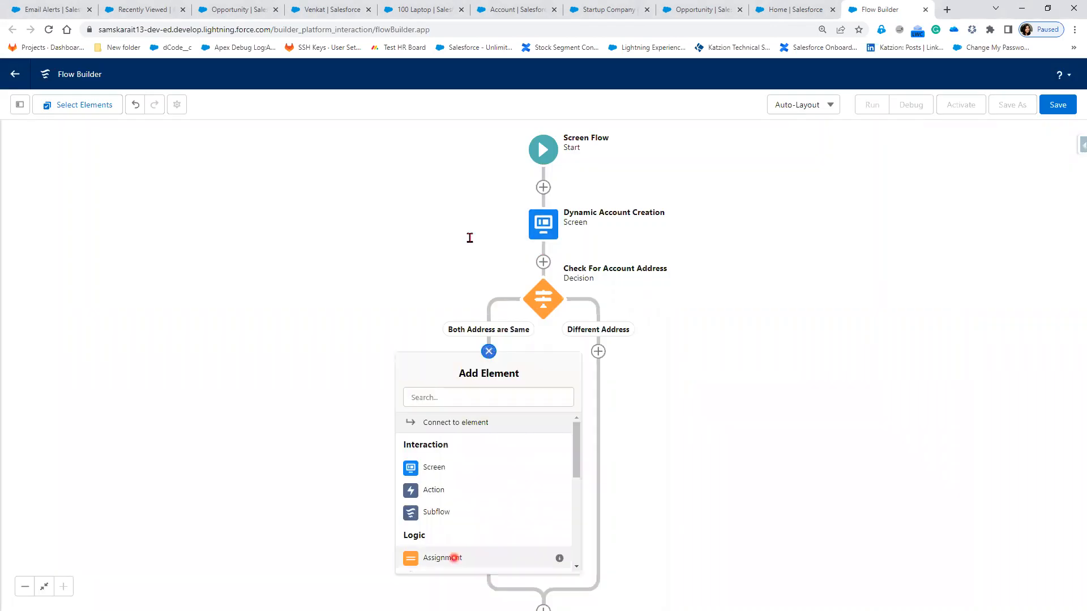
left_click(454, 558)
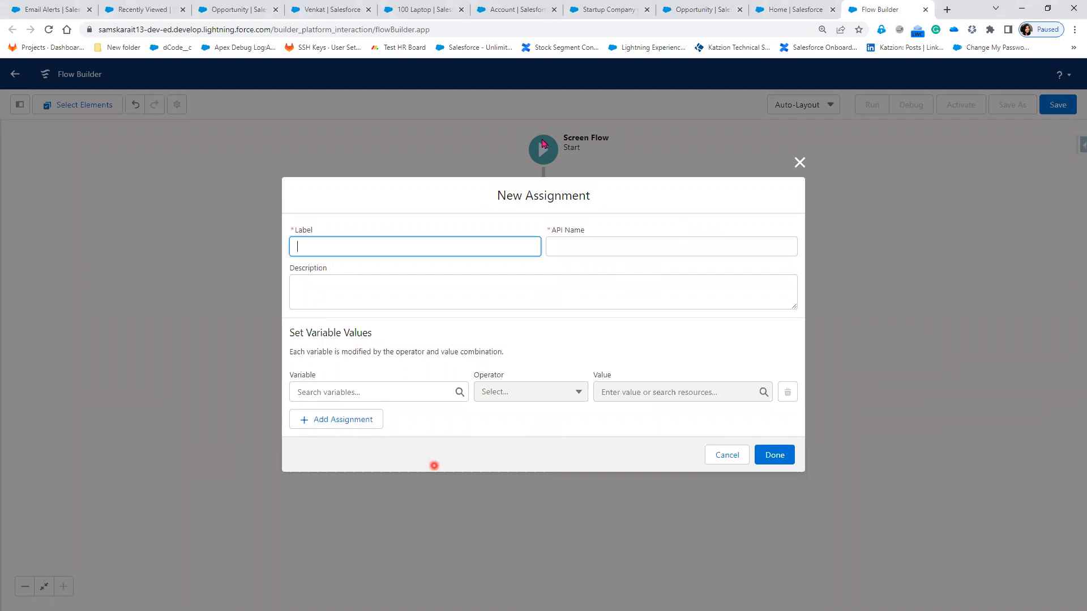
left_click(421, 247)
left_click(799, 163)
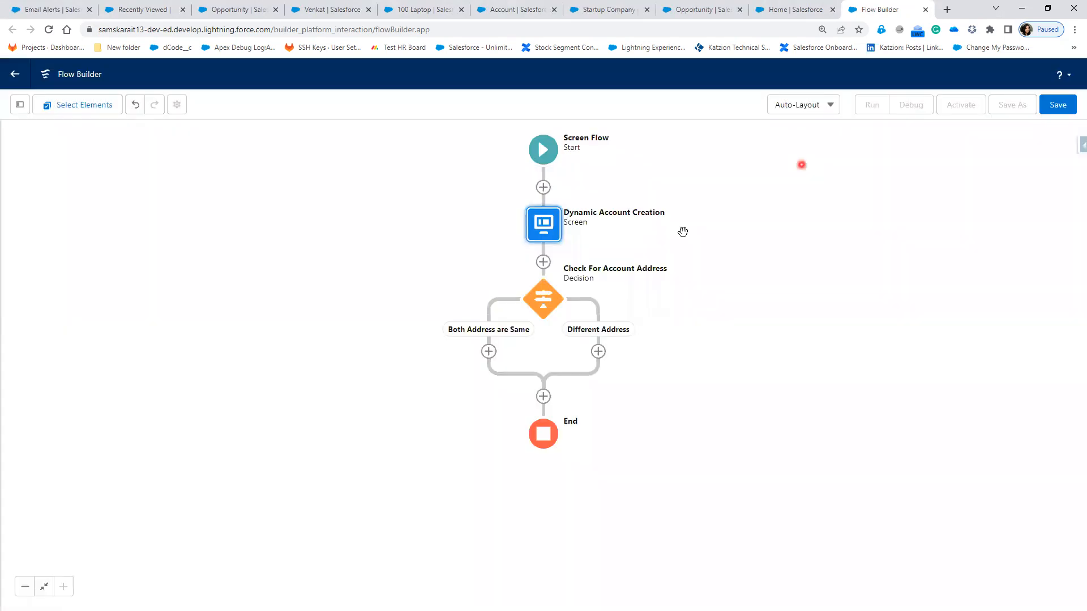
left_click(490, 353)
left_click(486, 565)
left_click(798, 163)
Step: Add an assignment labelled 'Fill Account Details When Address is Same', letting the API name auto-fill
left_click(489, 354)
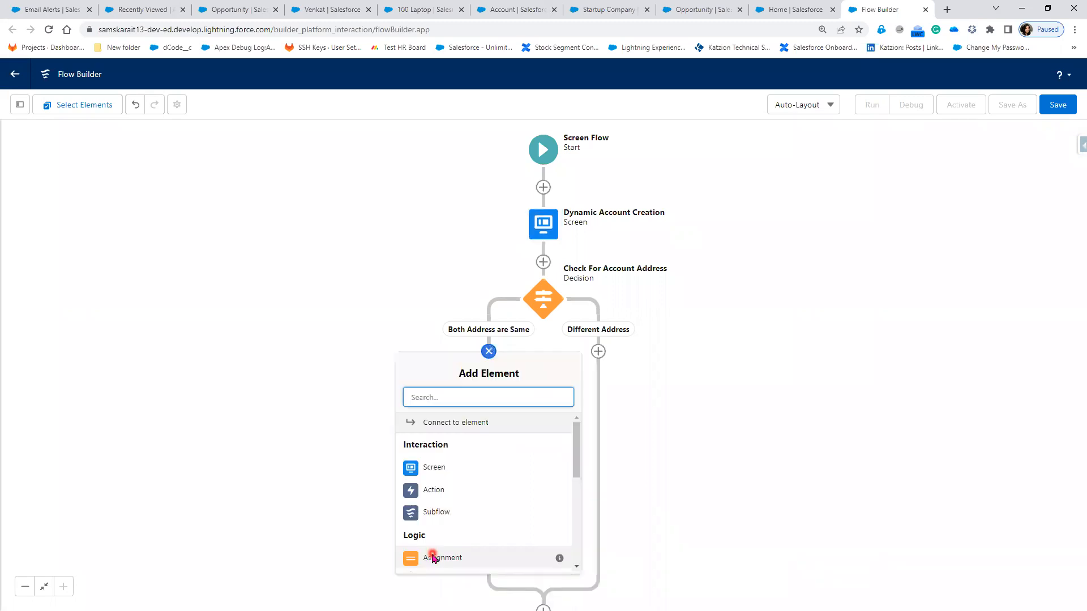
left_click(433, 558)
left_click(344, 247)
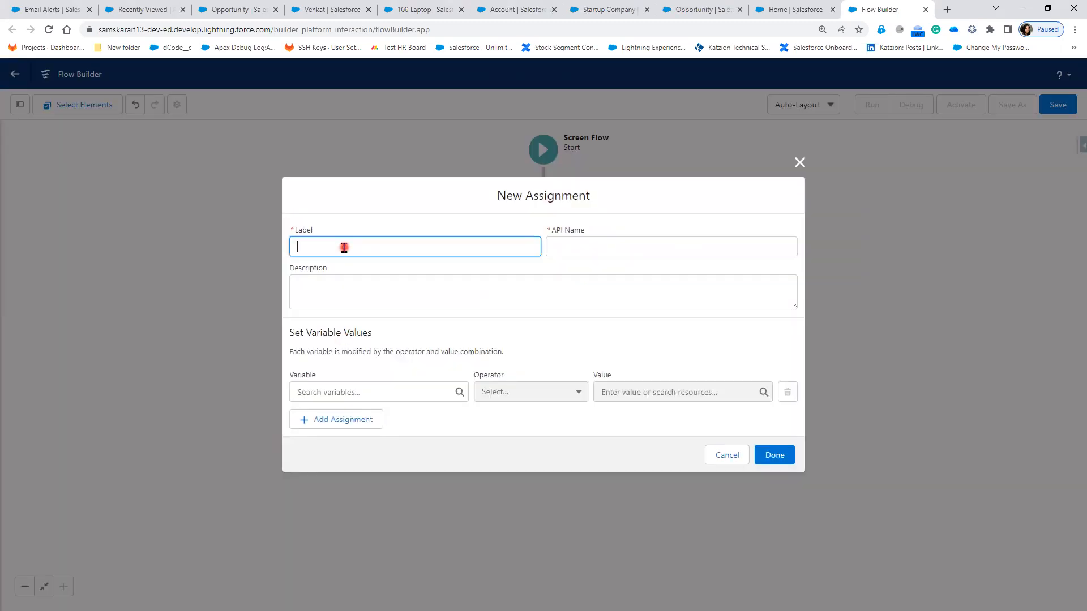
type("Fill Account Details When Address is Same")
key("Tab")
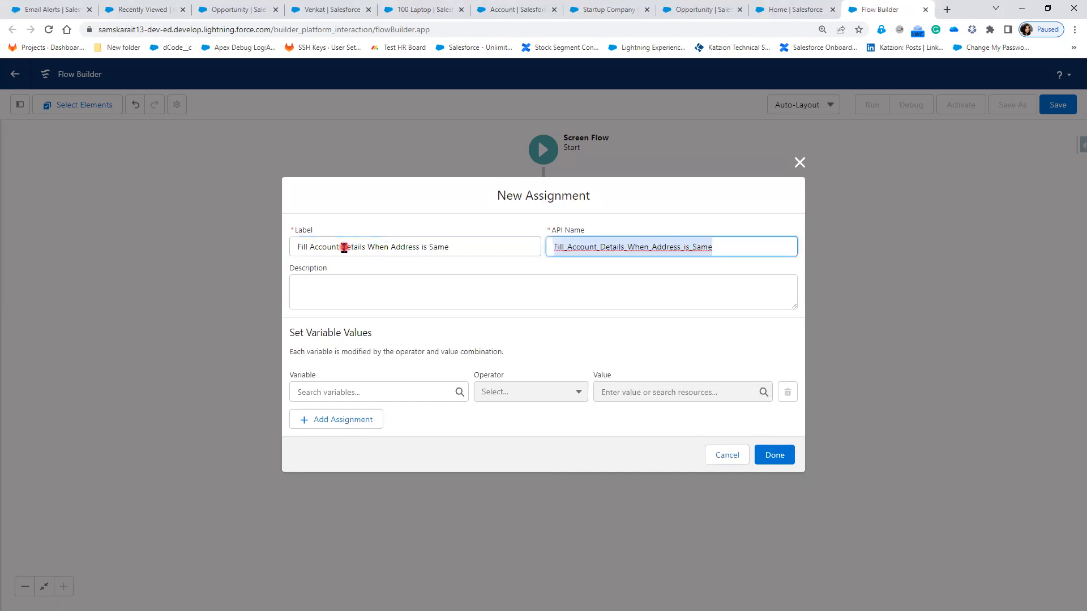
left_click(410, 392)
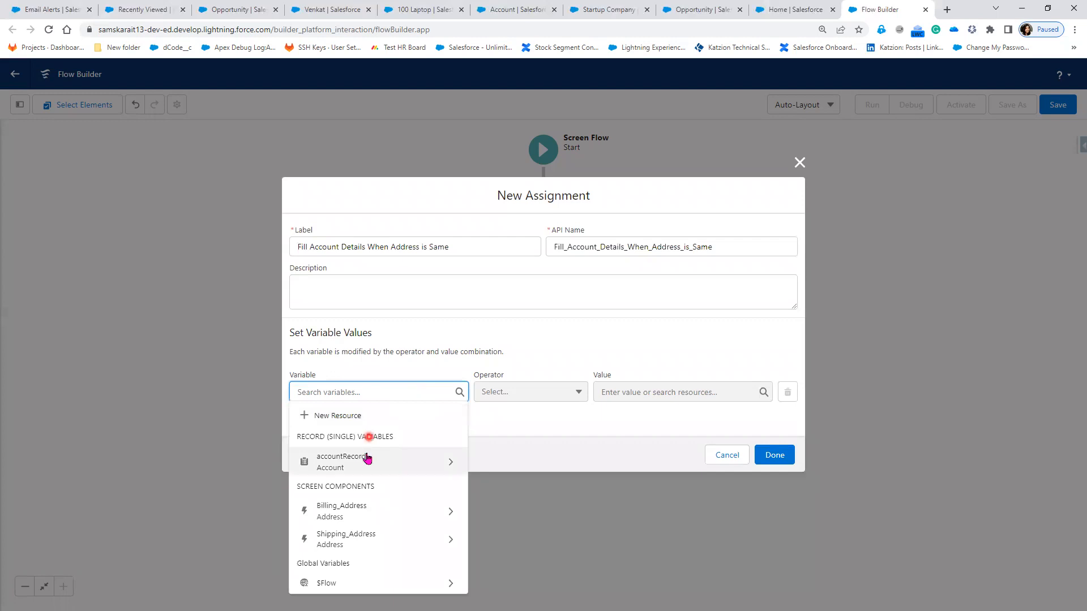
Step: Set the first row's variable to accountRecord's Account Name field
left_click(448, 464)
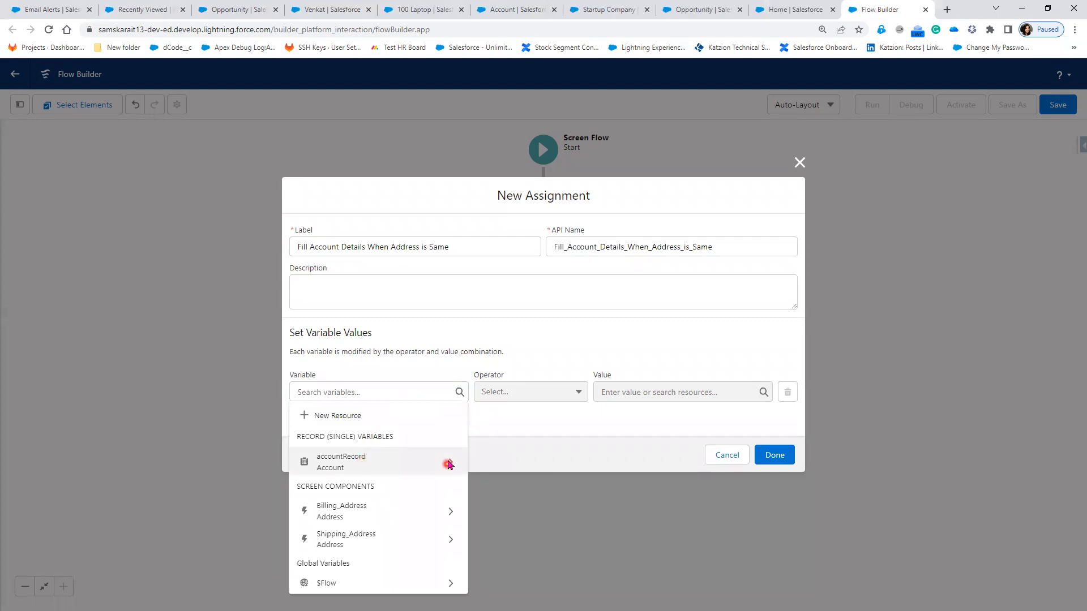
type("Acc")
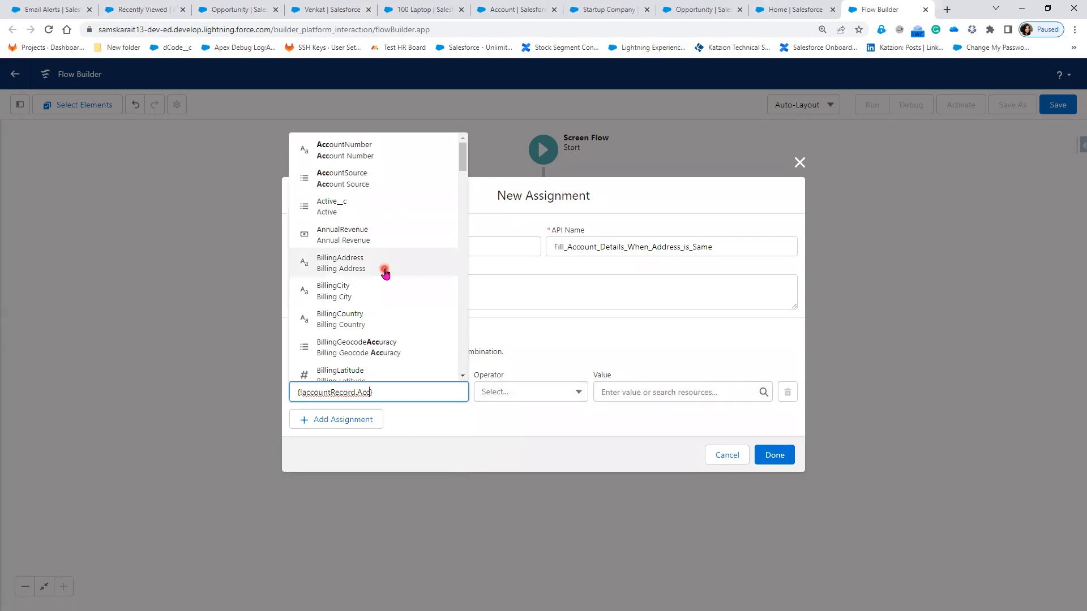
key("BackSpace")
key("BackSpace")
key("BackSpace")
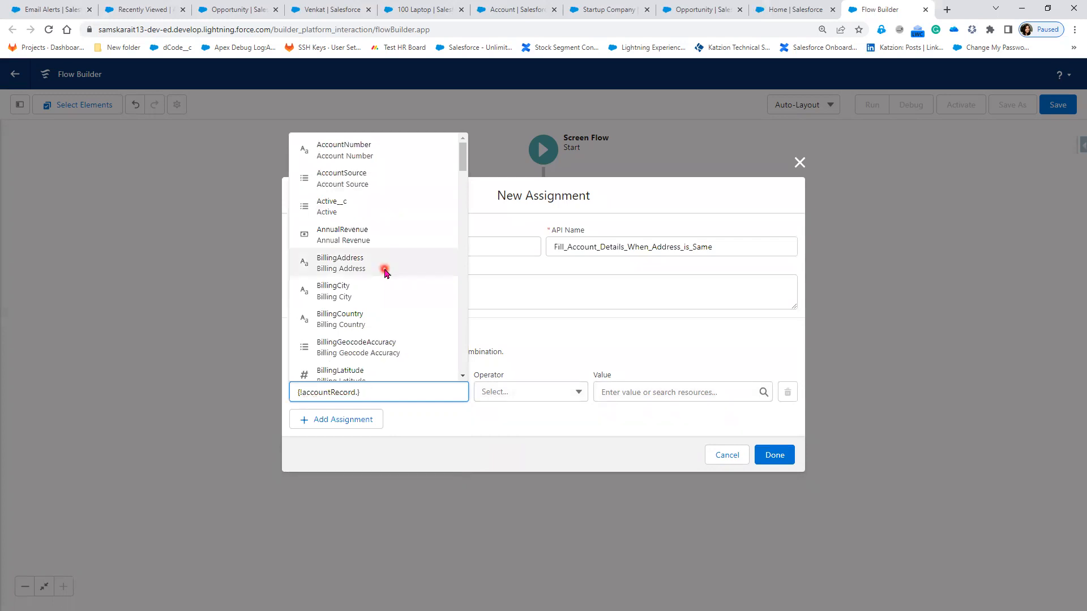
type("Name")
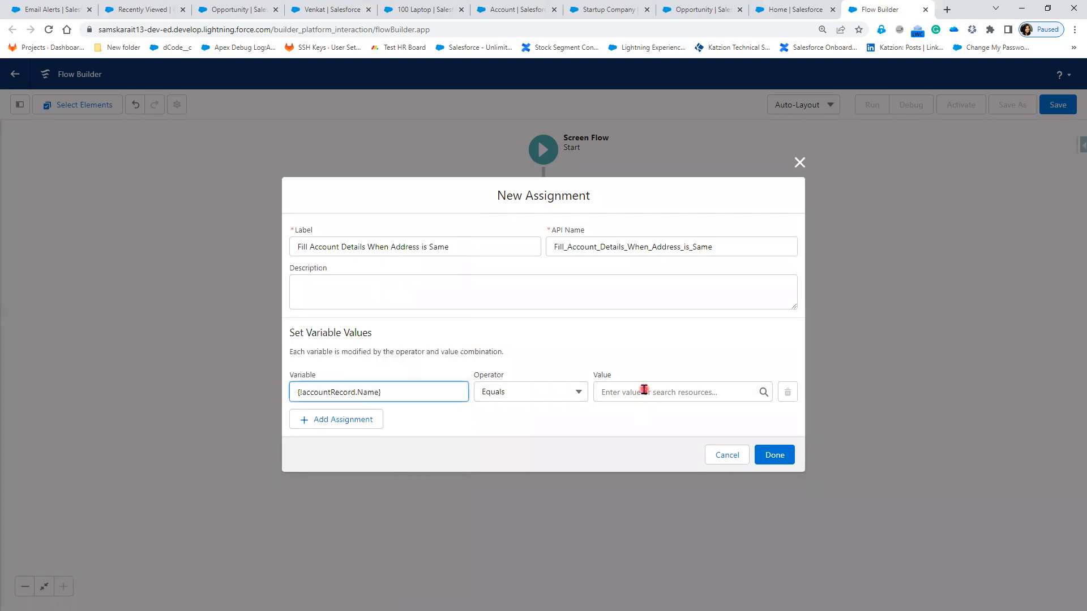
key("Return")
Step: Set its value to the Account_Name screen input, replacing a wrong Billing_Address value, and add a row
left_click(619, 393)
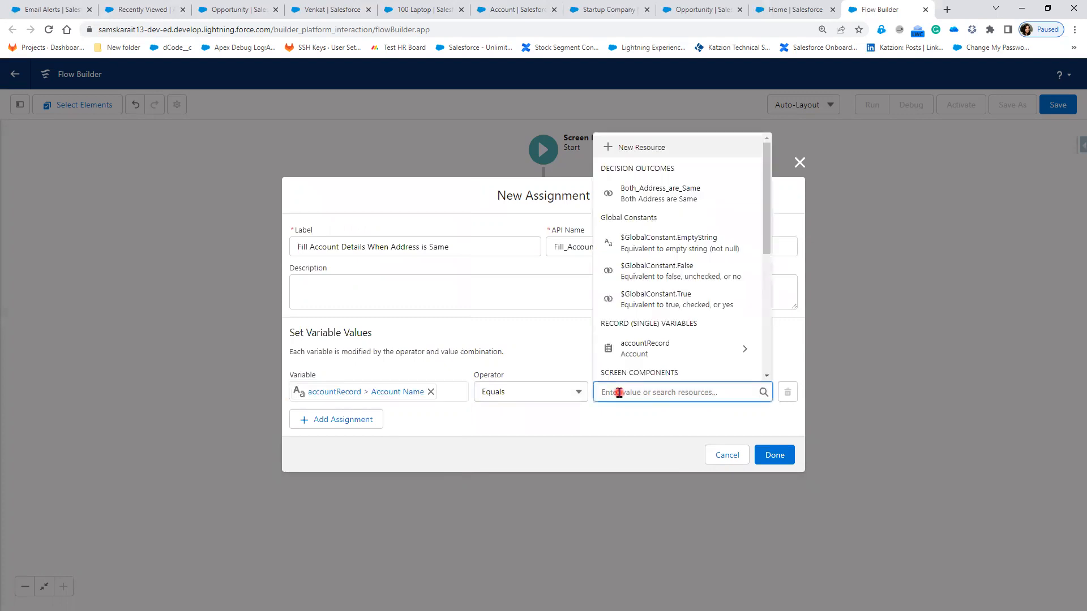
scroll(700, 365, "down", 2)
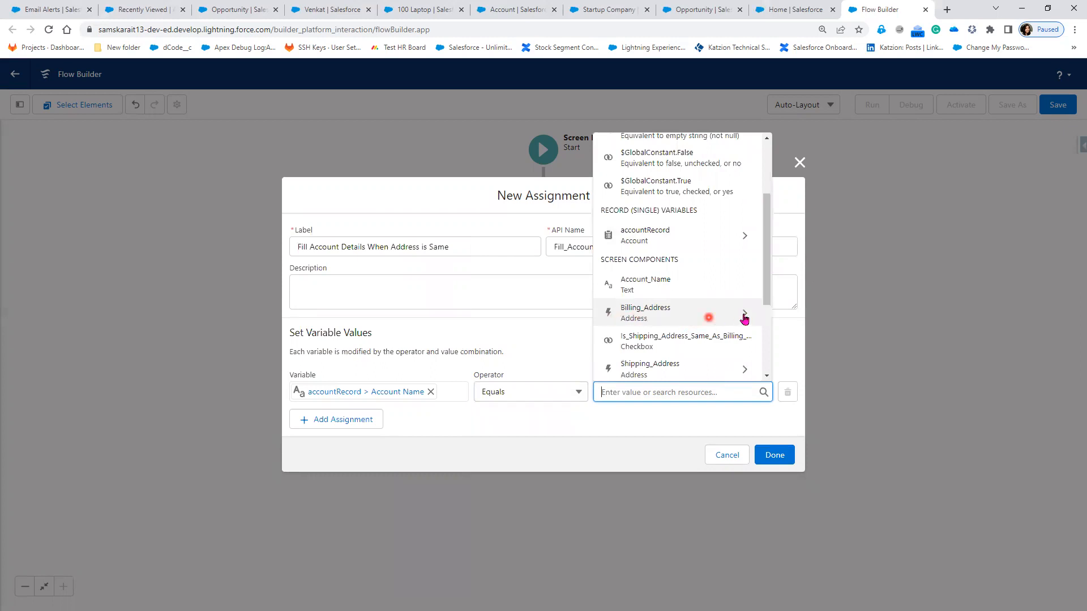
left_click(744, 317)
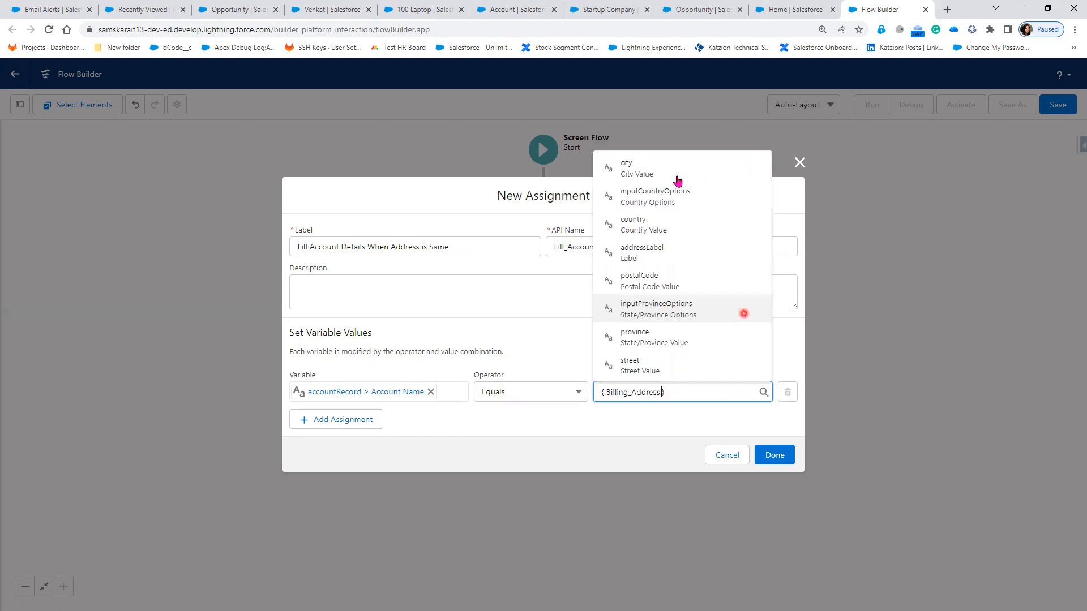
left_click(677, 393)
left_click_drag(677, 393, 553, 394)
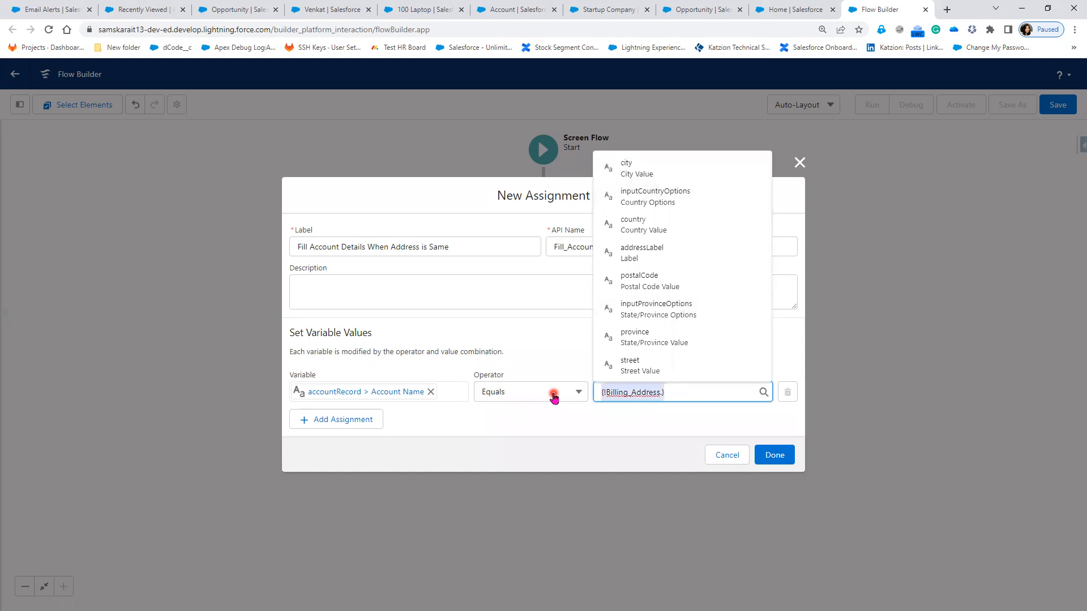
key("BackSpace")
scroll(685, 305, "down", 3)
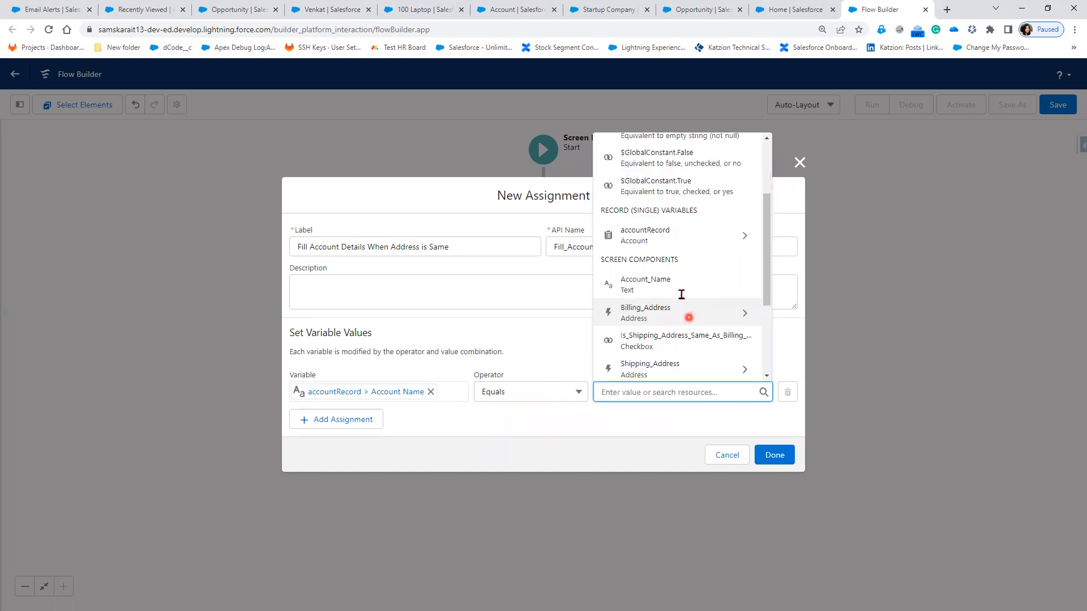
left_click(681, 293)
left_click(327, 424)
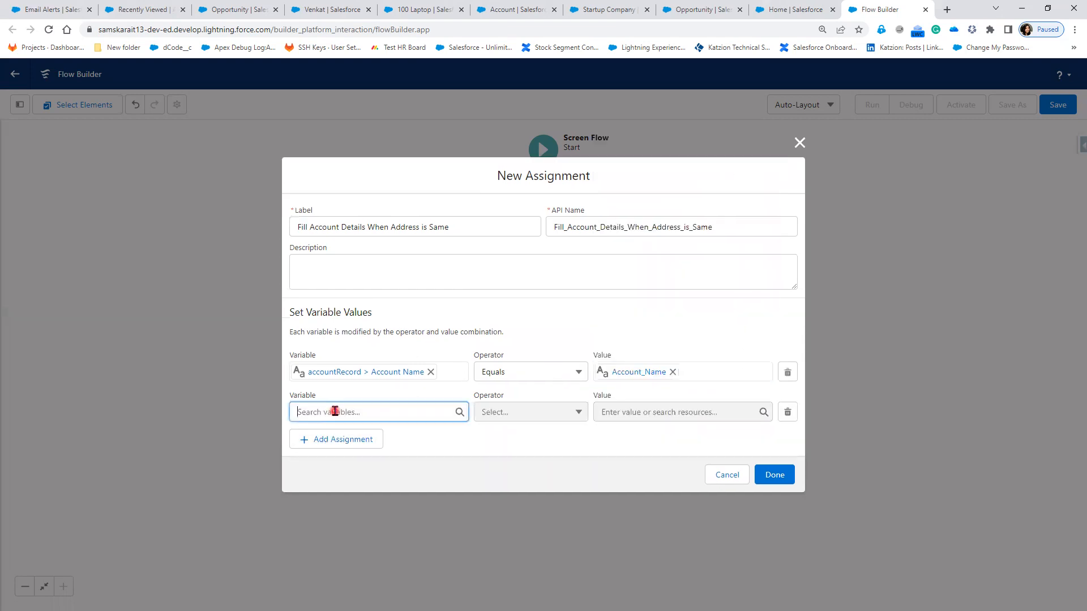
left_click(335, 411)
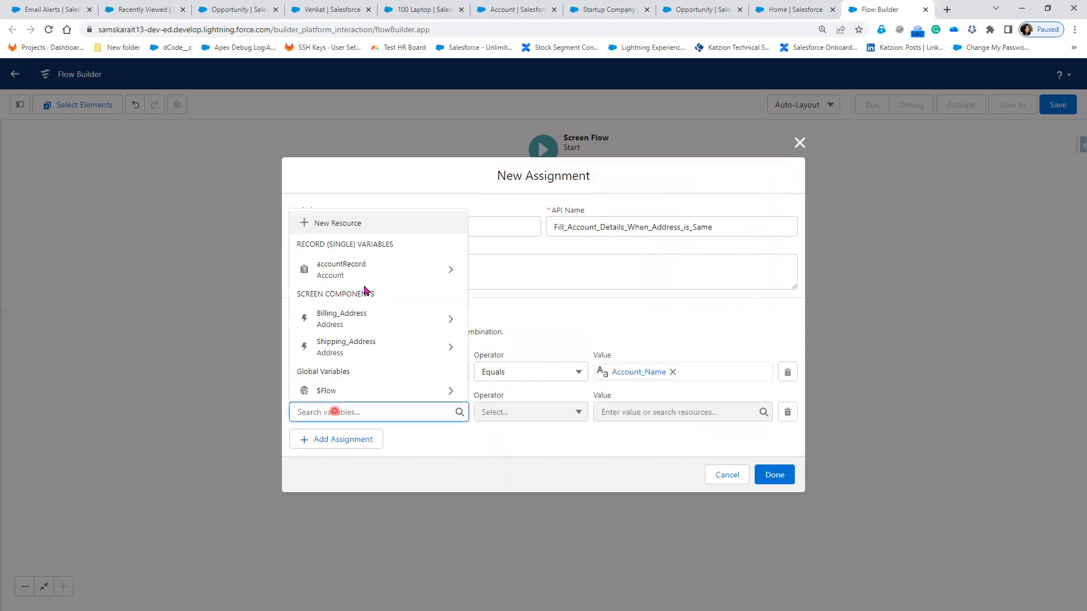
Step: Set the second row so accountRecord Billing City equals Billing_Address City Value, then add a row
left_click(449, 274)
left_click(401, 316)
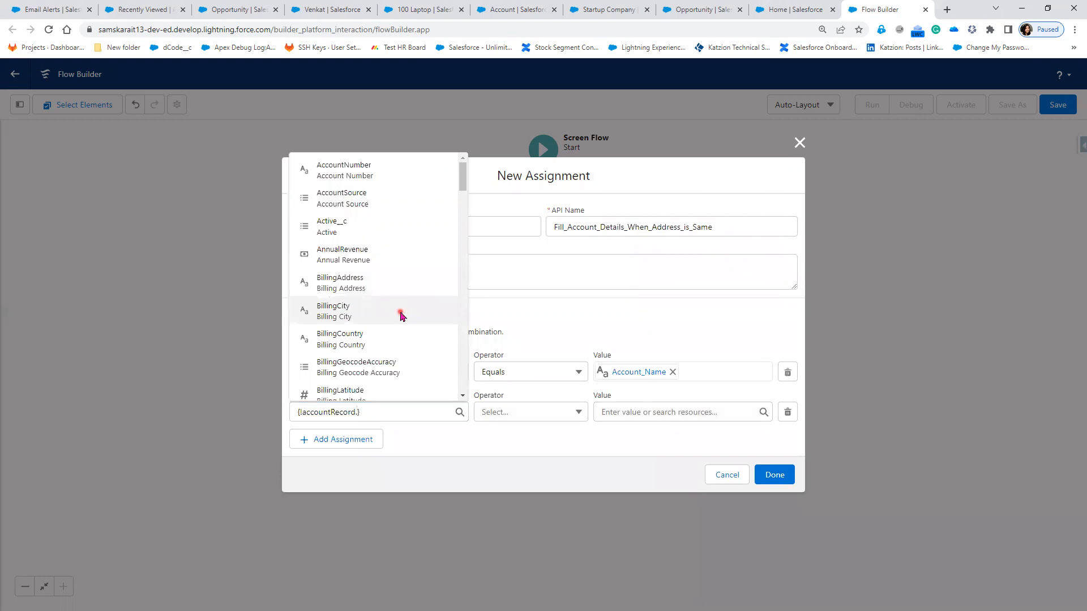
left_click(687, 409)
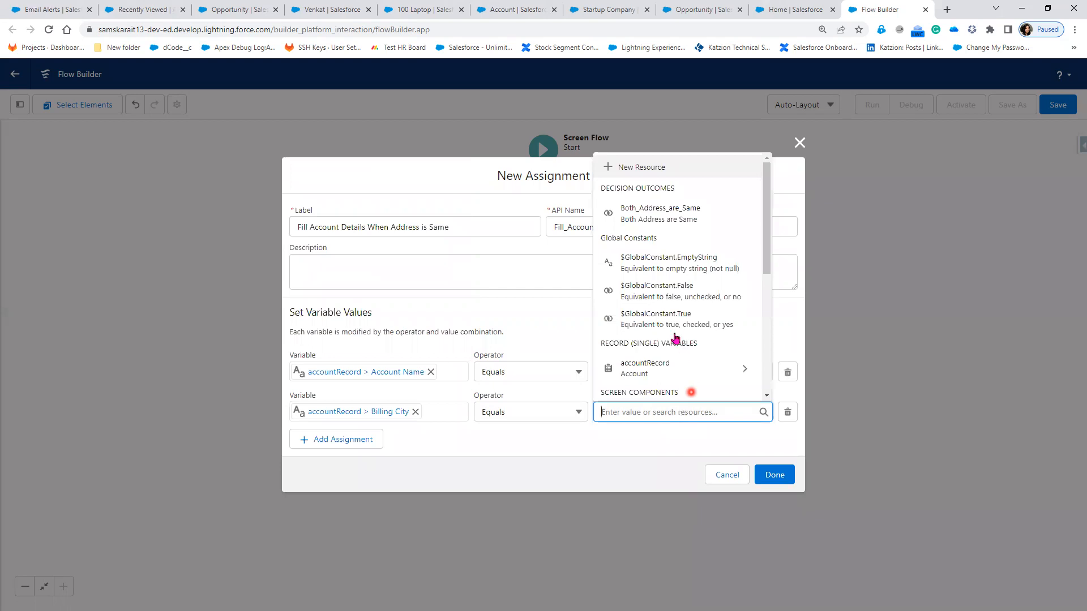
scroll(677, 338, "down", 2)
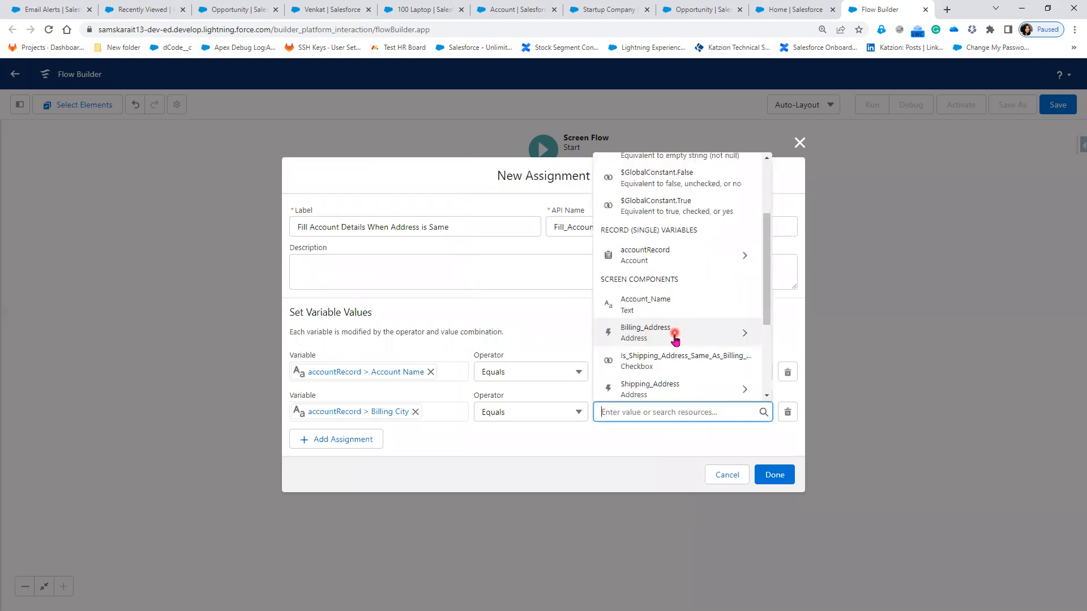
left_click(744, 334)
left_click(655, 200)
left_click(522, 449)
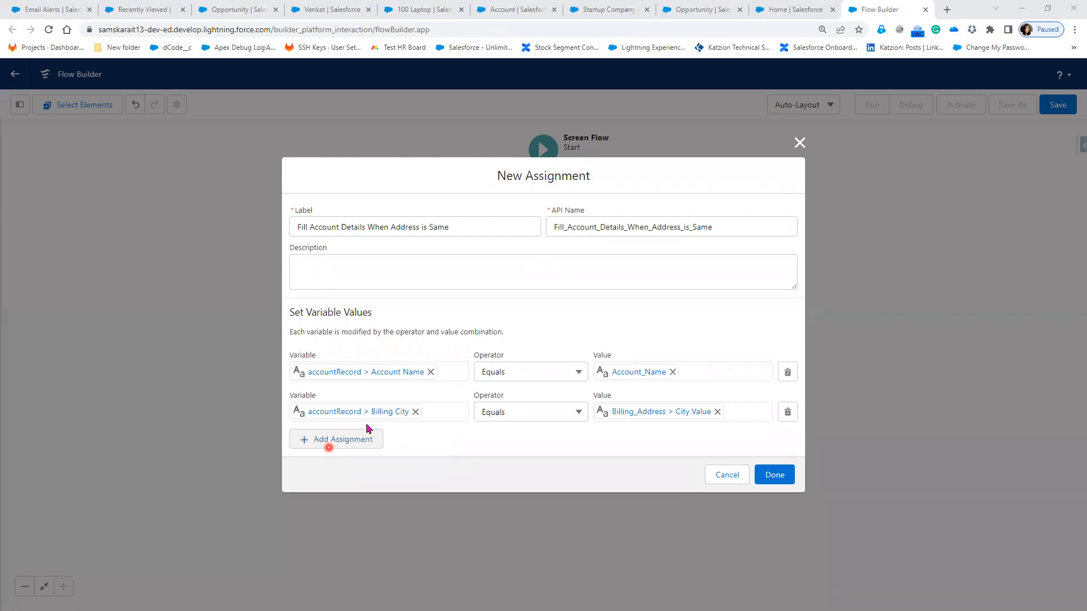
left_click(336, 441)
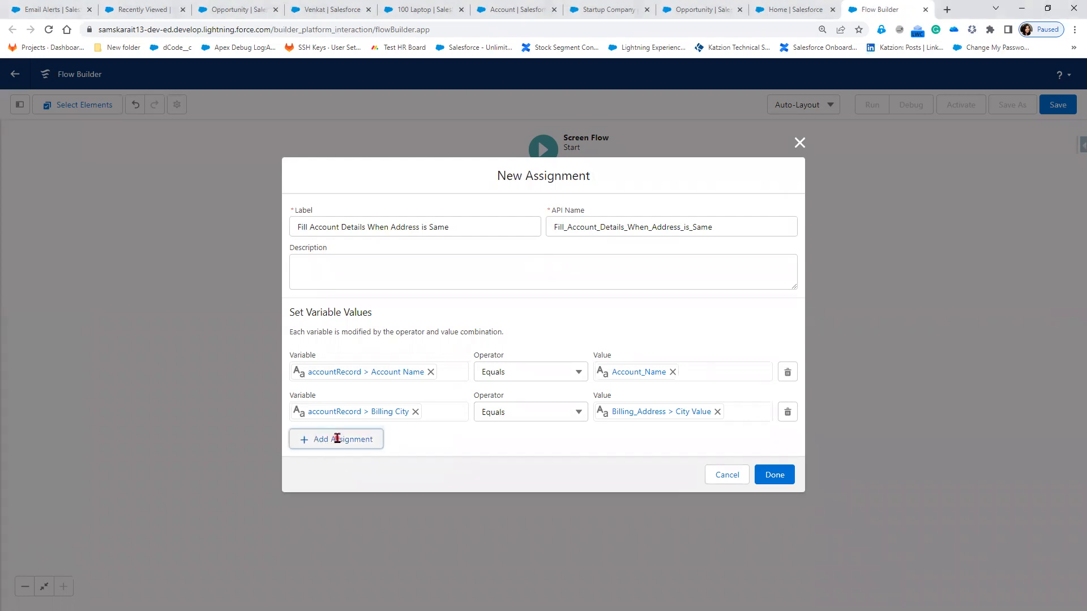
Step: Assign accountRecord BillingCountry from the Billing_Address country value and add another row
left_click(380, 434)
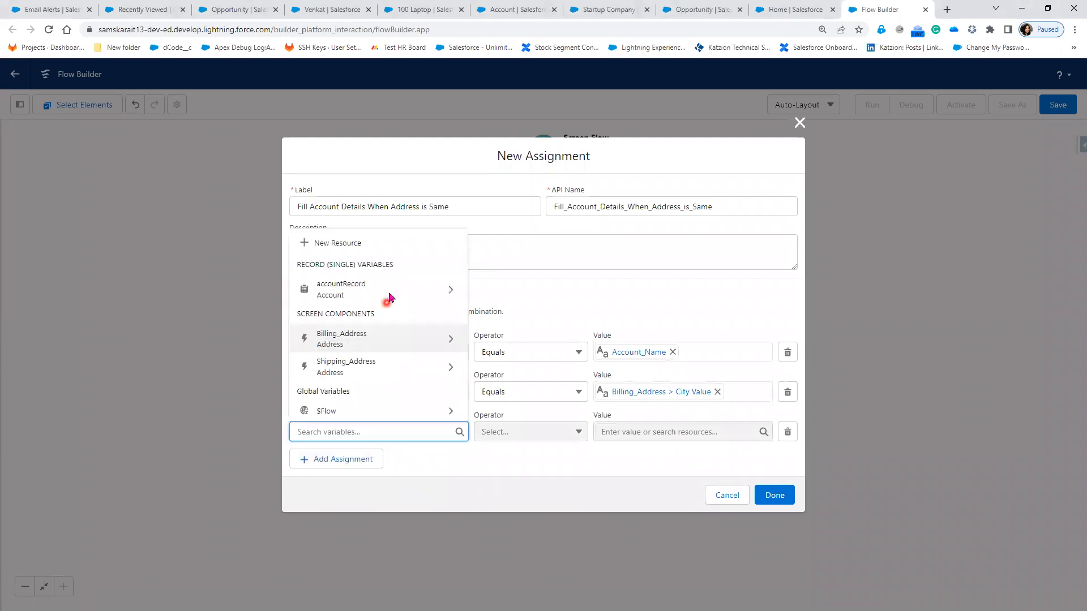
left_click(390, 294)
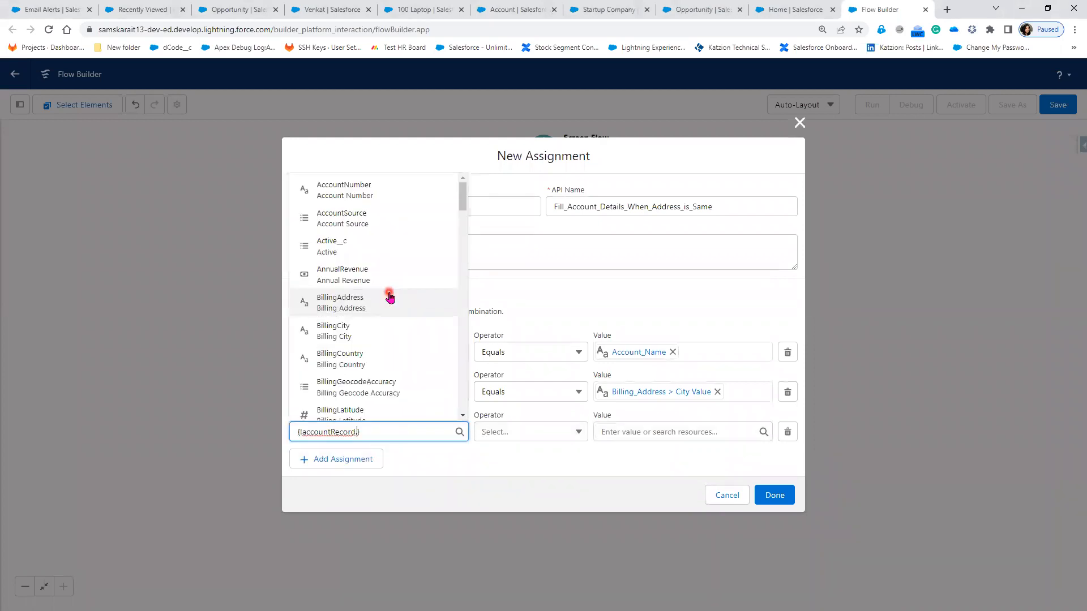
left_click(378, 358)
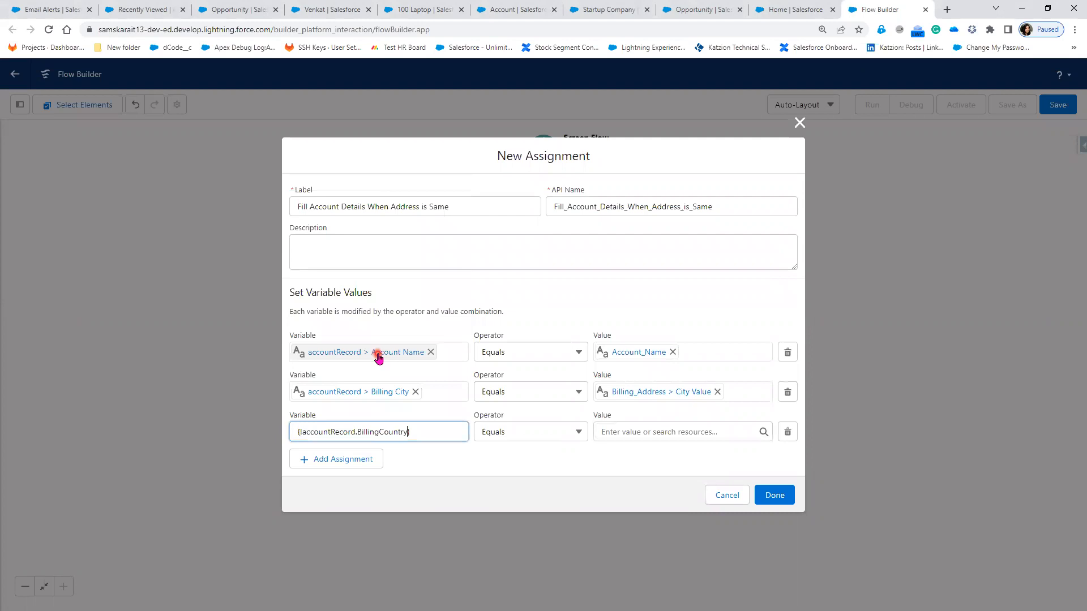
left_click(649, 435)
scroll(687, 412, "down", 1)
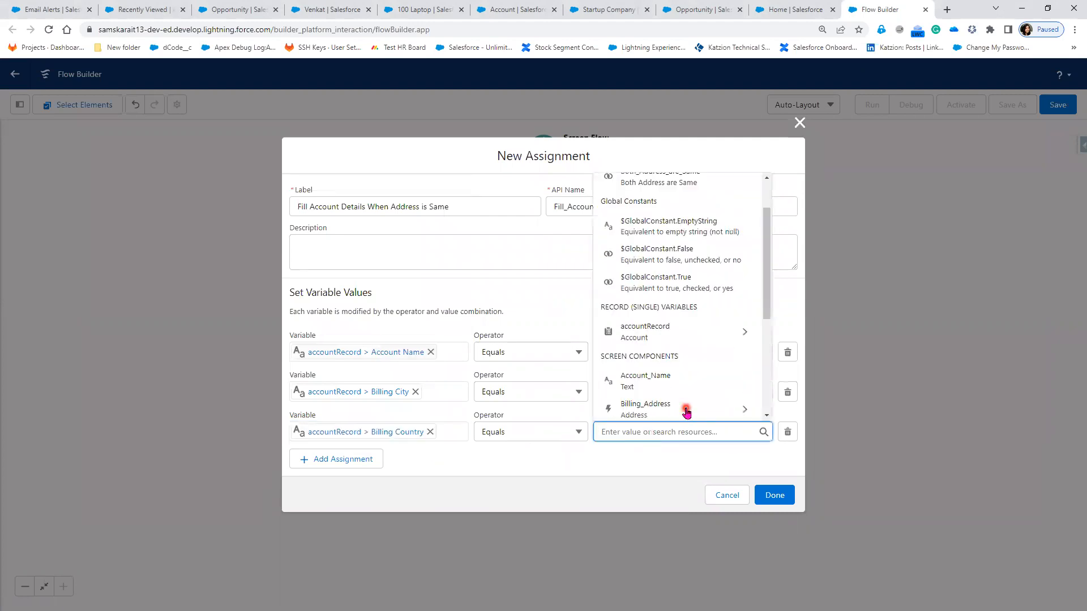
left_click(687, 412)
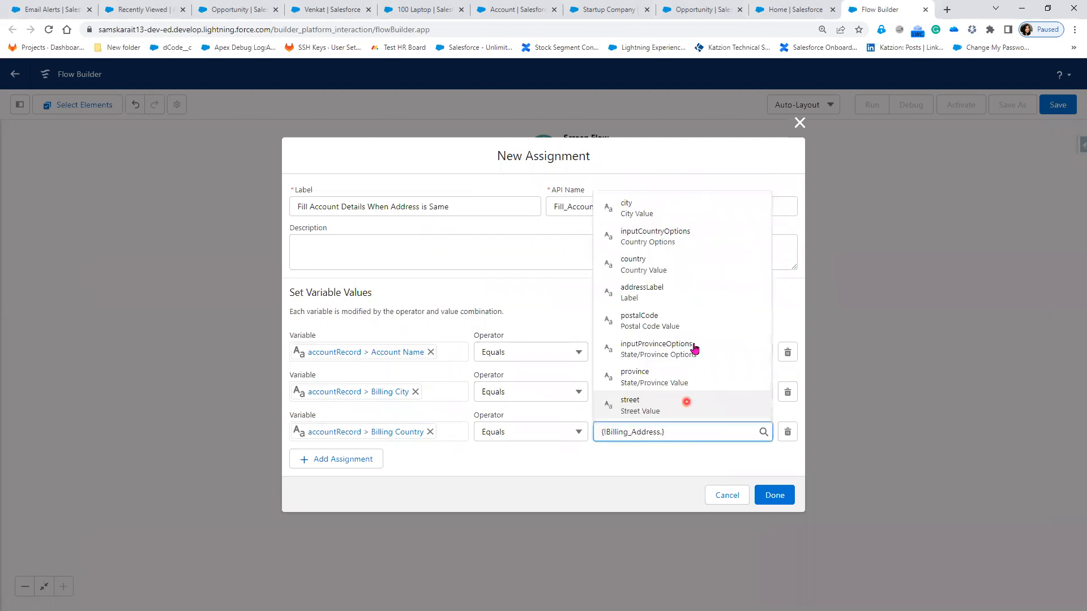
left_click(677, 269)
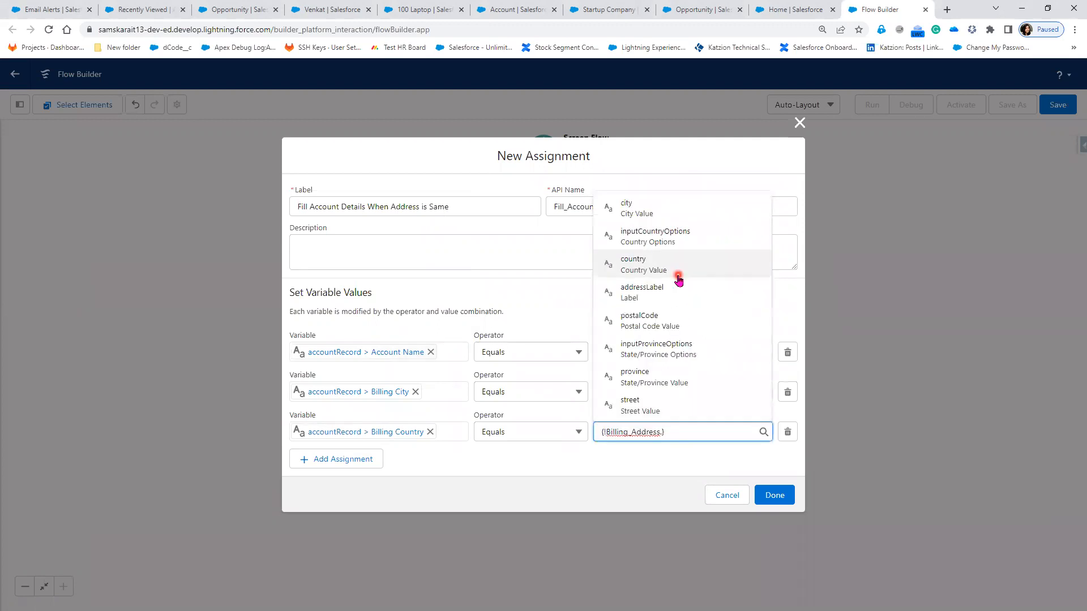
left_click(499, 446)
left_click(337, 461)
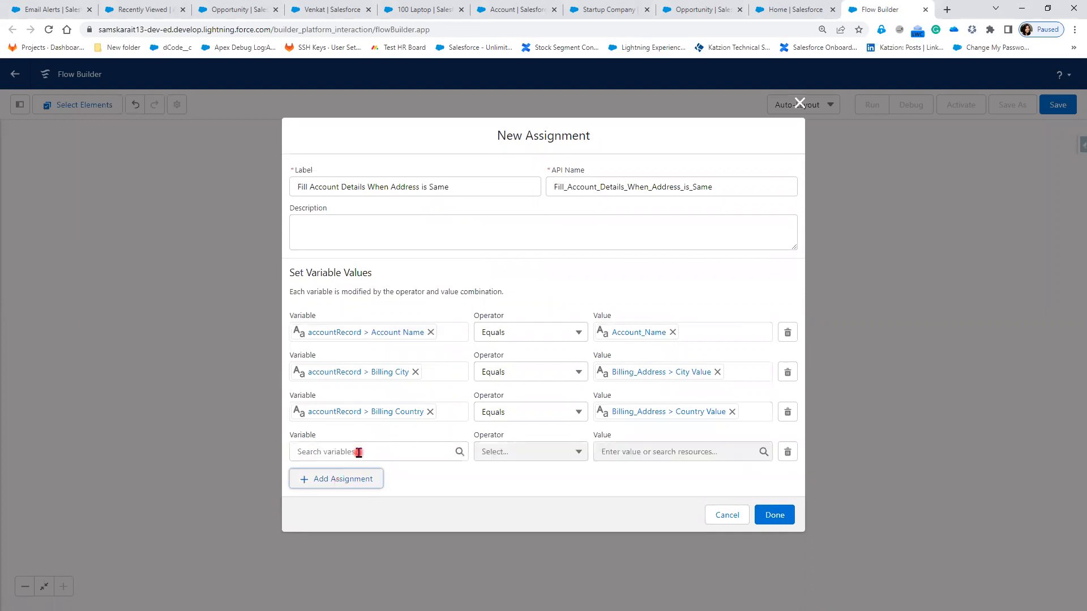
Step: Assign accountRecord BillingPostalCode from the Billing_Address postal code and add another row
left_click(358, 452)
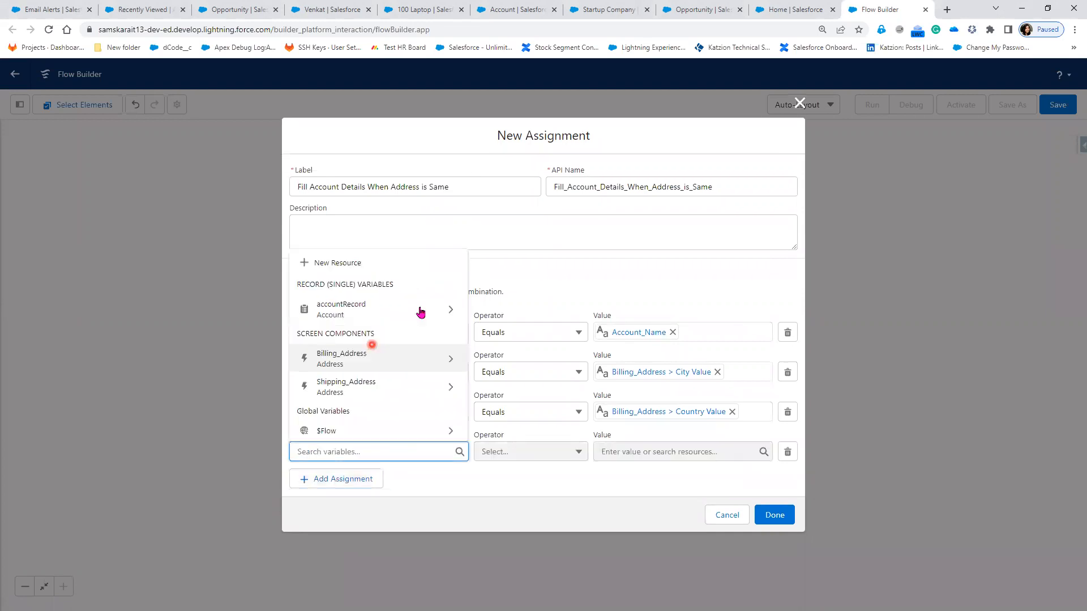
left_click(448, 316)
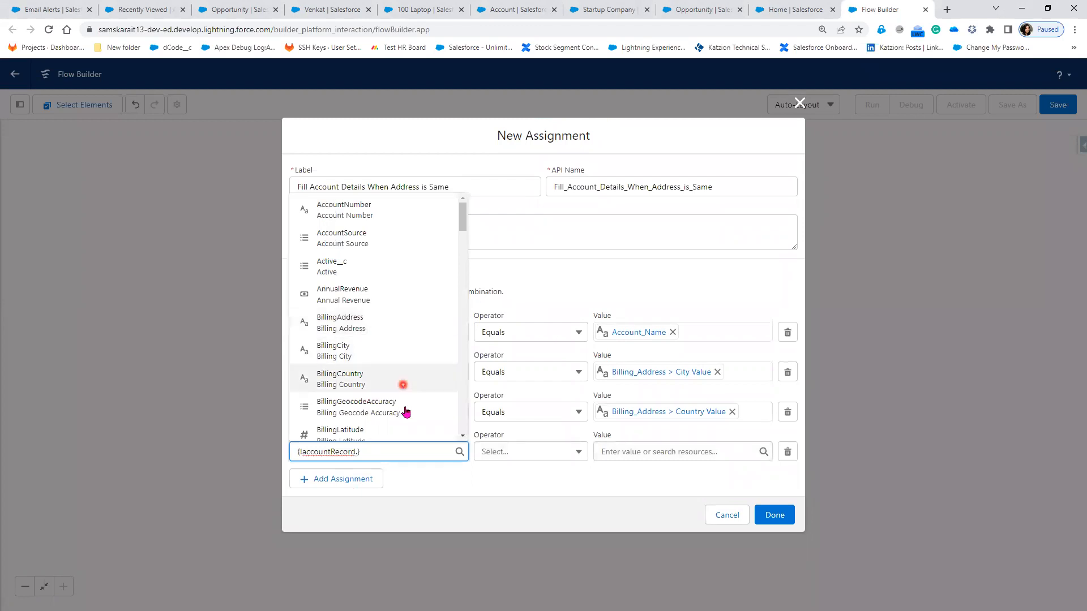
scroll(405, 413, "down", 2)
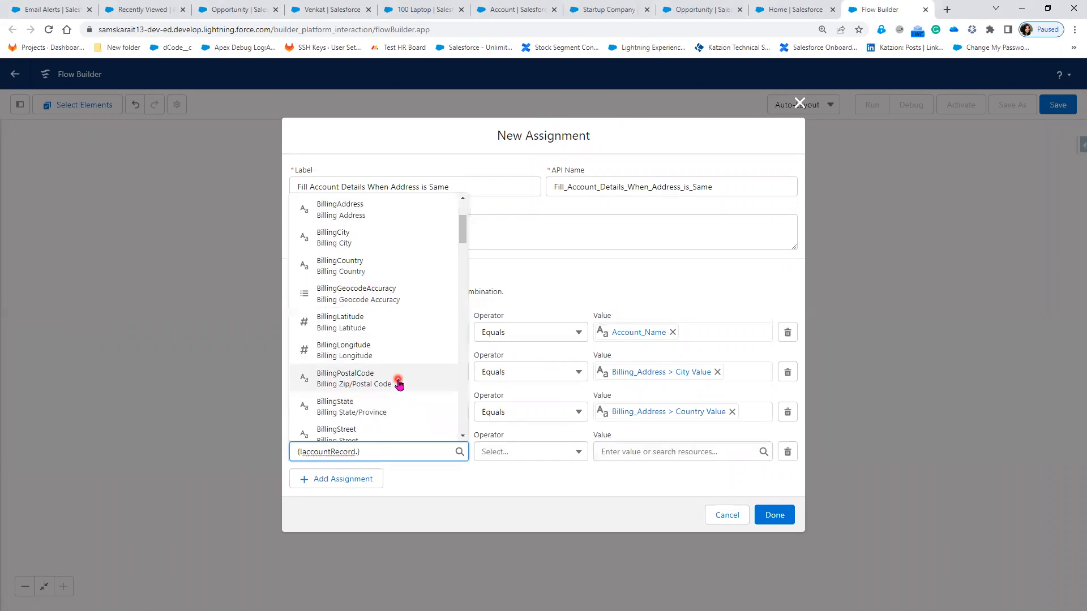
left_click(398, 380)
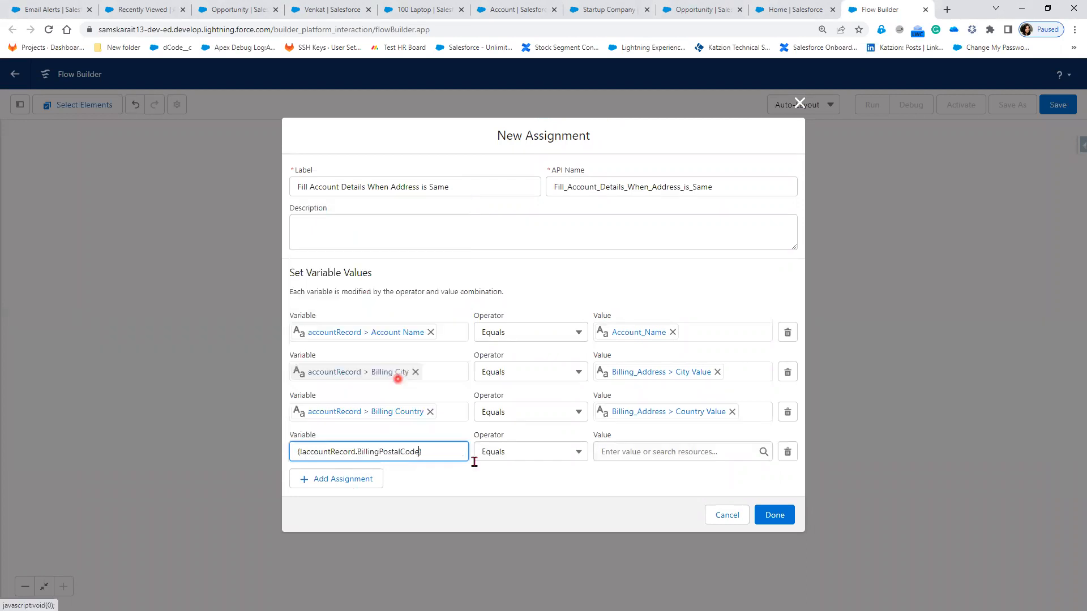
left_click(693, 452)
scroll(686, 386, "down", 1)
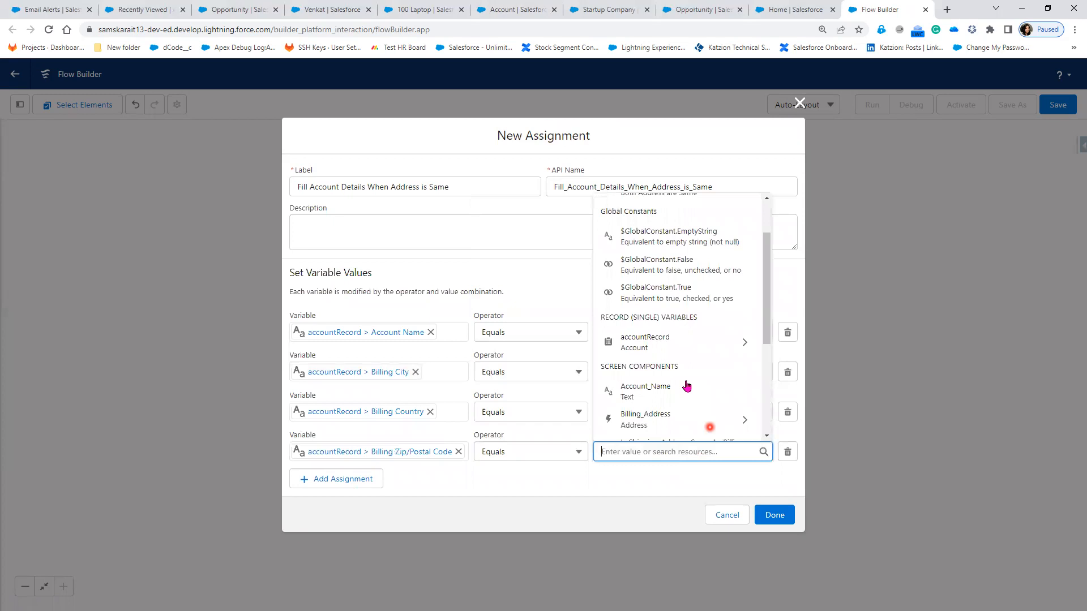
left_click(687, 386)
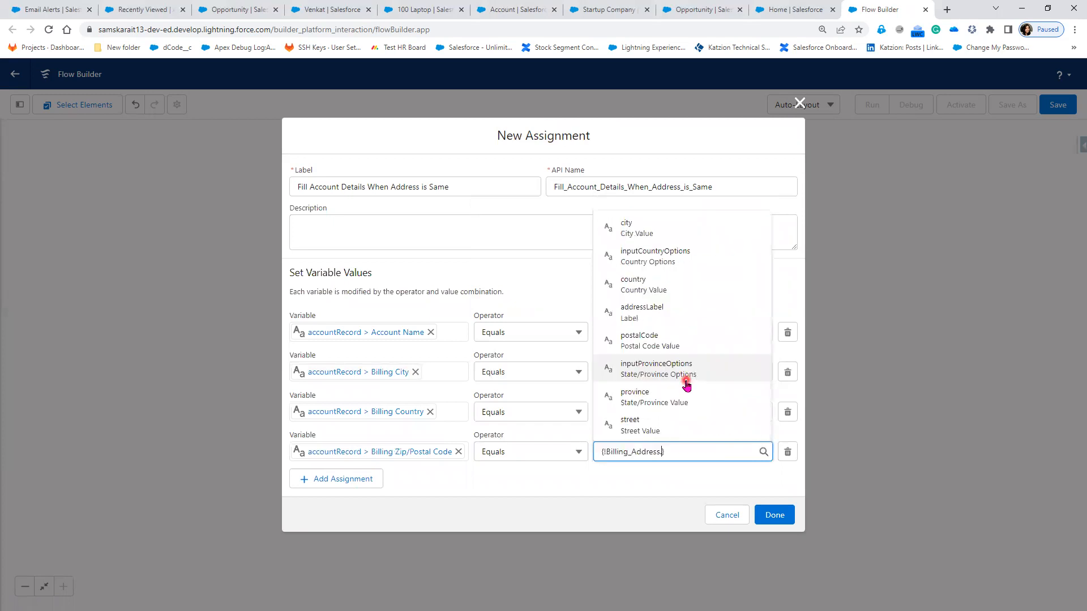
left_click(681, 351)
left_click(495, 492)
left_click(334, 480)
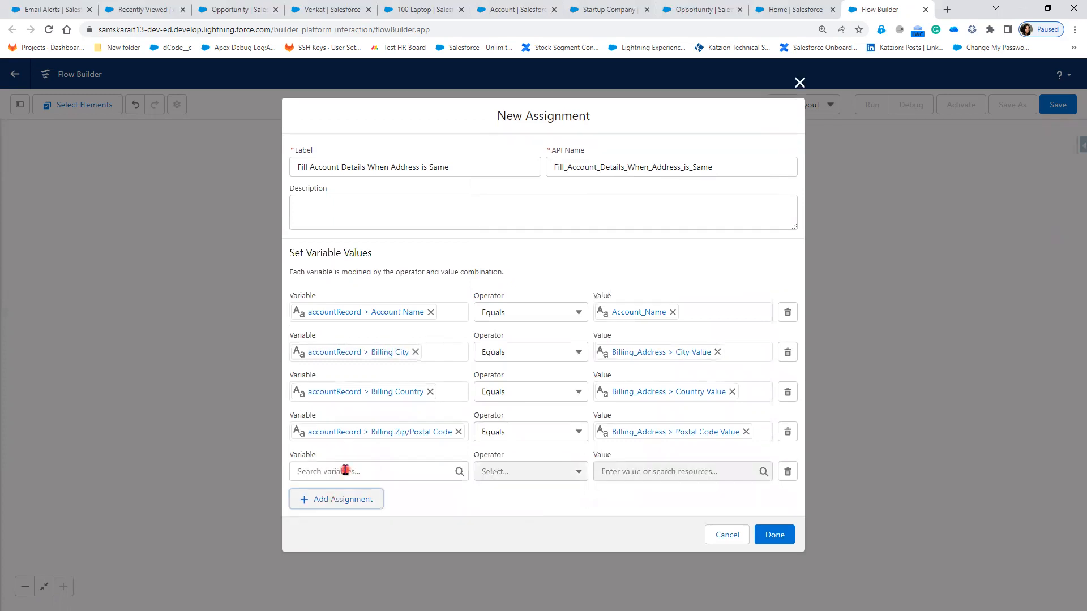
Step: Assign accountRecord BillingState from the Billing_Address State/Province value and add another row
left_click(345, 471)
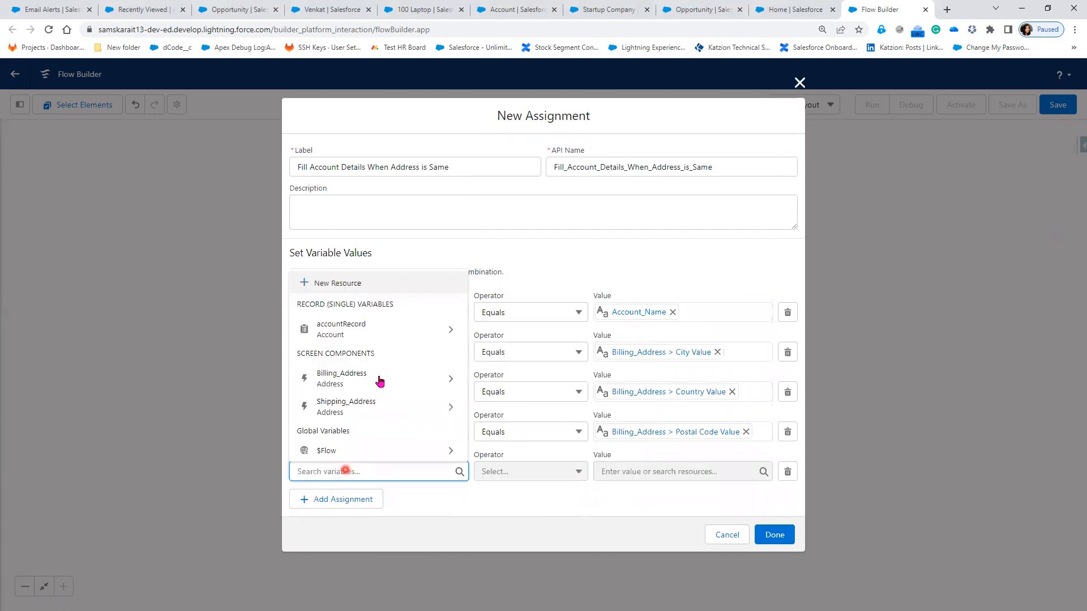
left_click(395, 333)
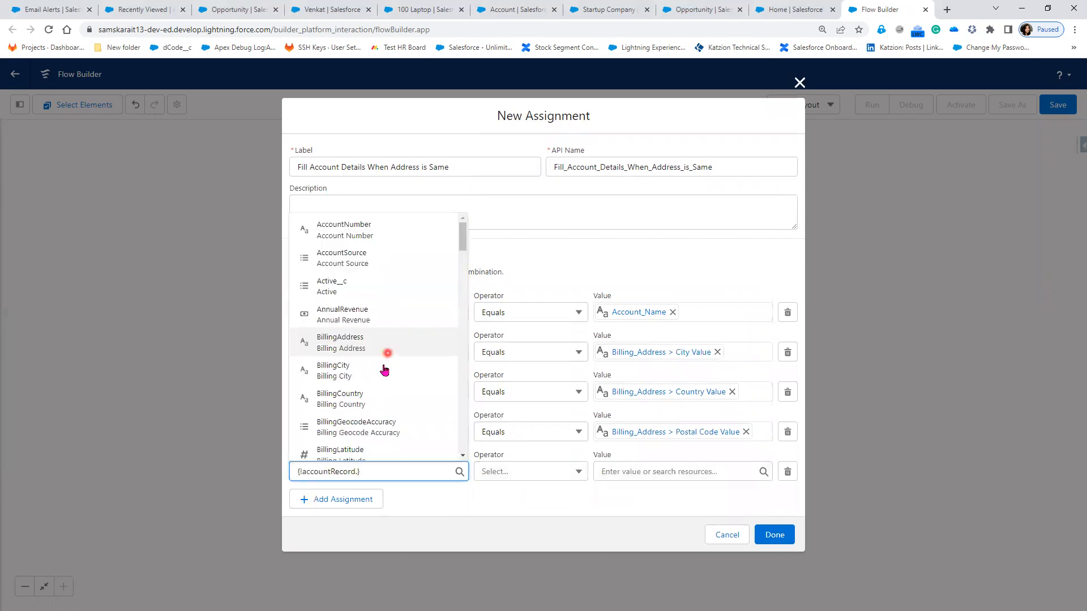
scroll(374, 438, "down", 1)
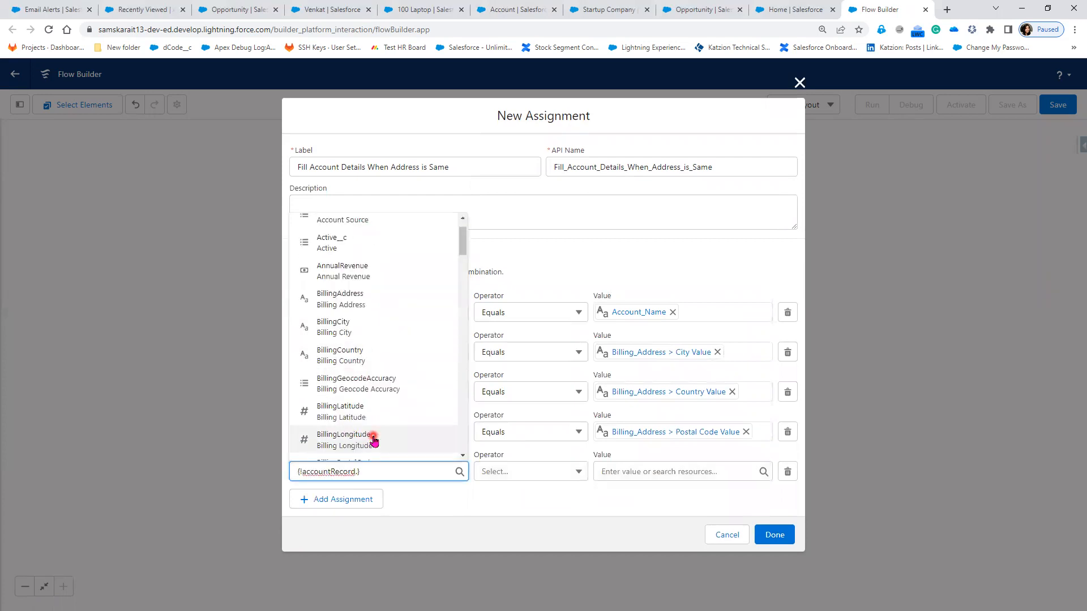
scroll(375, 441, "down", 2)
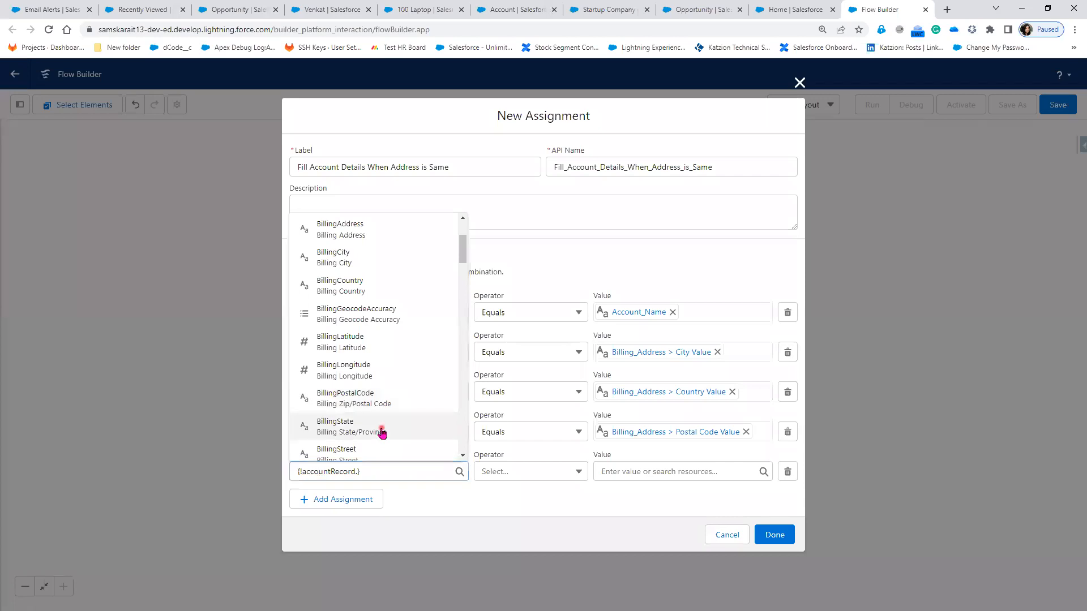
left_click(382, 432)
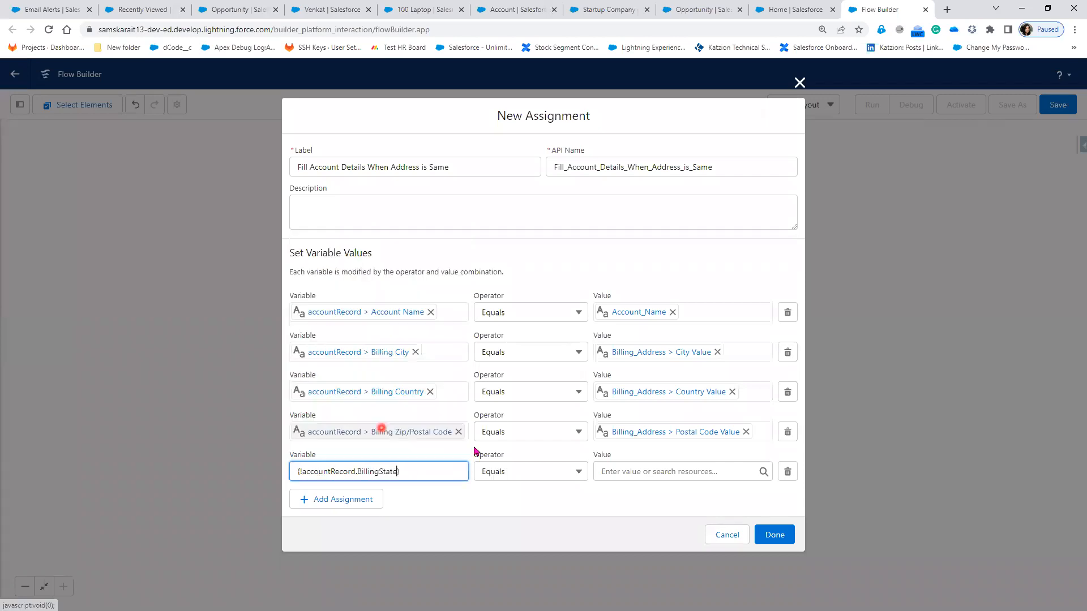
left_click(635, 471)
scroll(691, 447, "down", 1)
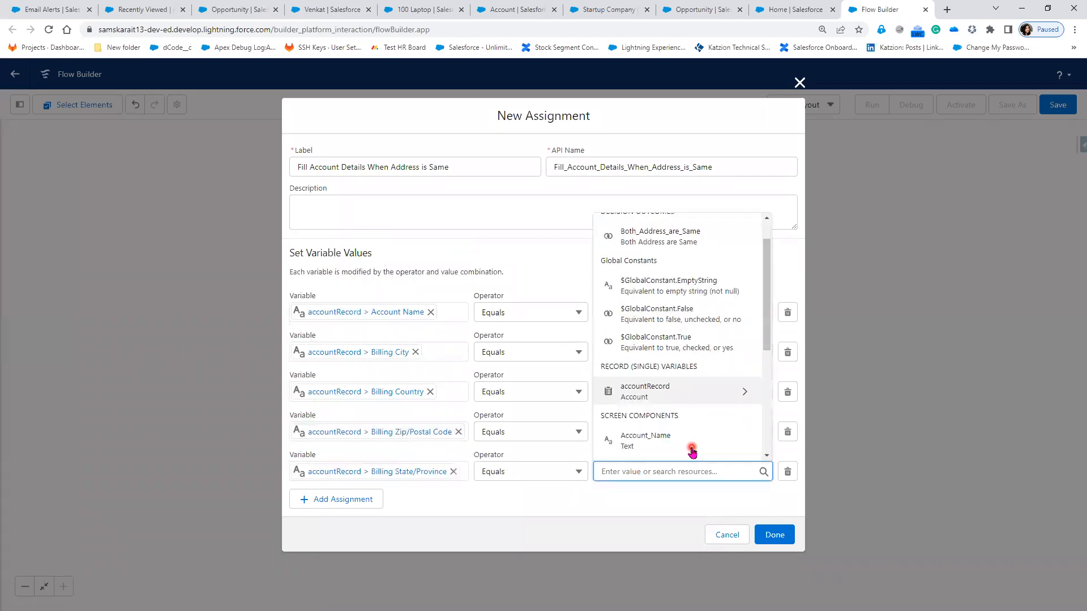
scroll(692, 450, "down", 1)
left_click(691, 450)
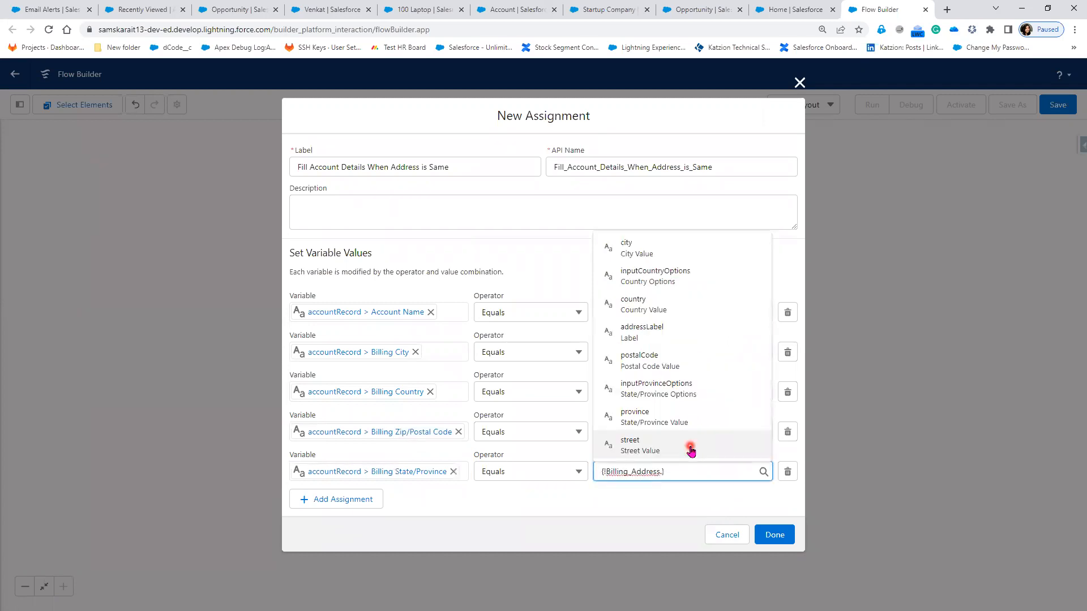
left_click(690, 394)
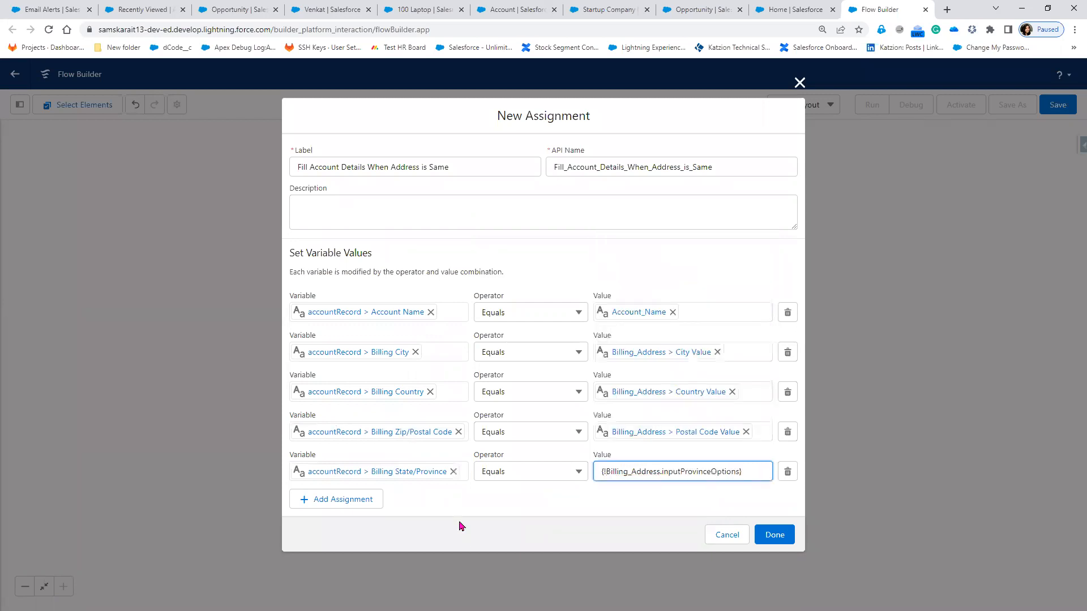
left_click(350, 503)
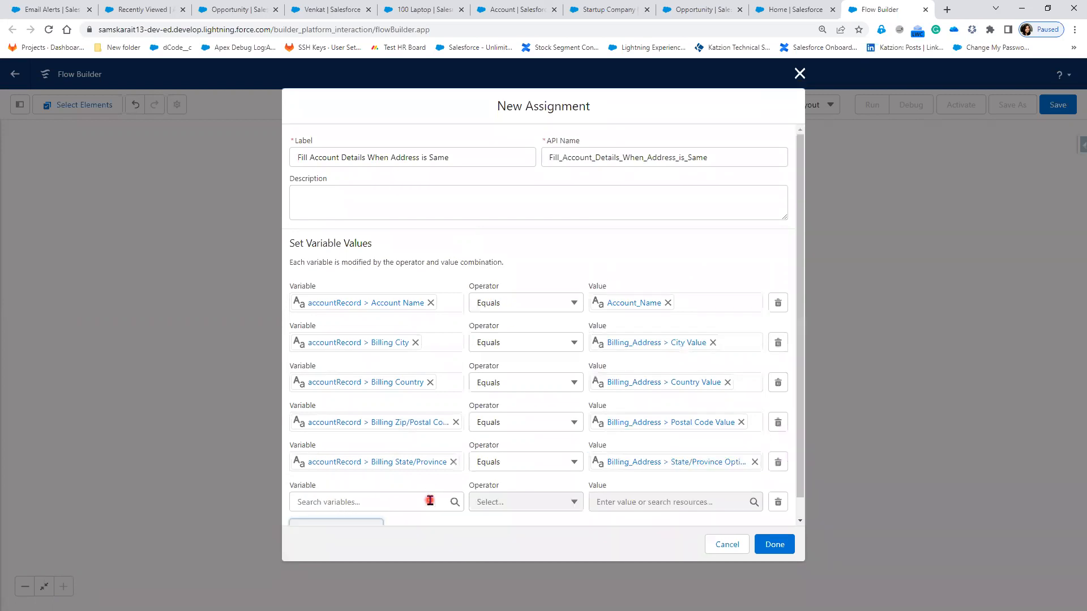
Step: Assign accountRecord BillingStreet from the Billing_Address street value and add an empty row
left_click(430, 500)
left_click(376, 359)
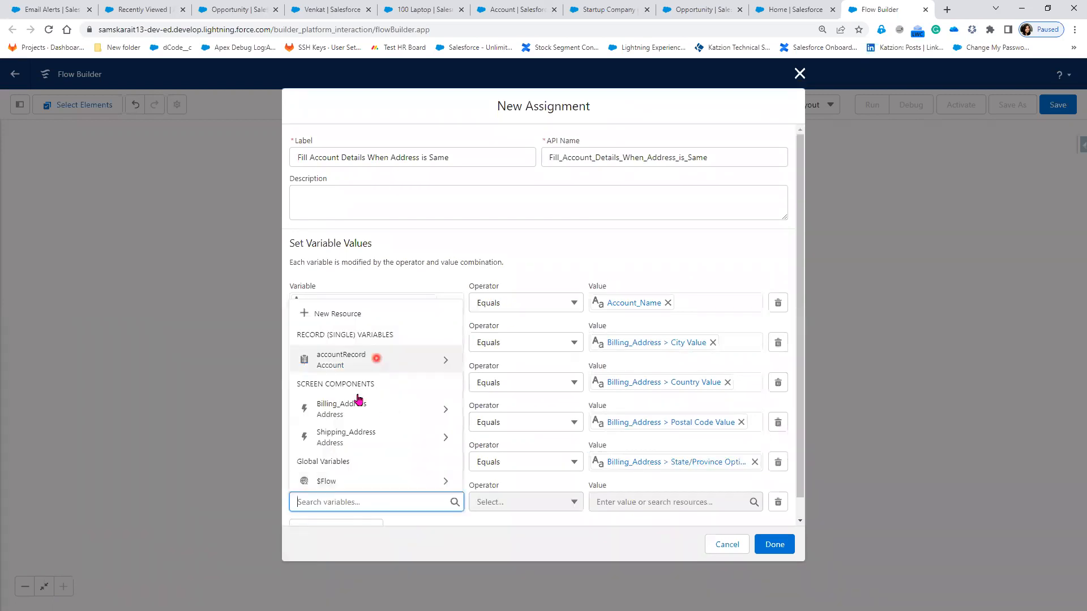
scroll(396, 460, "down", 1)
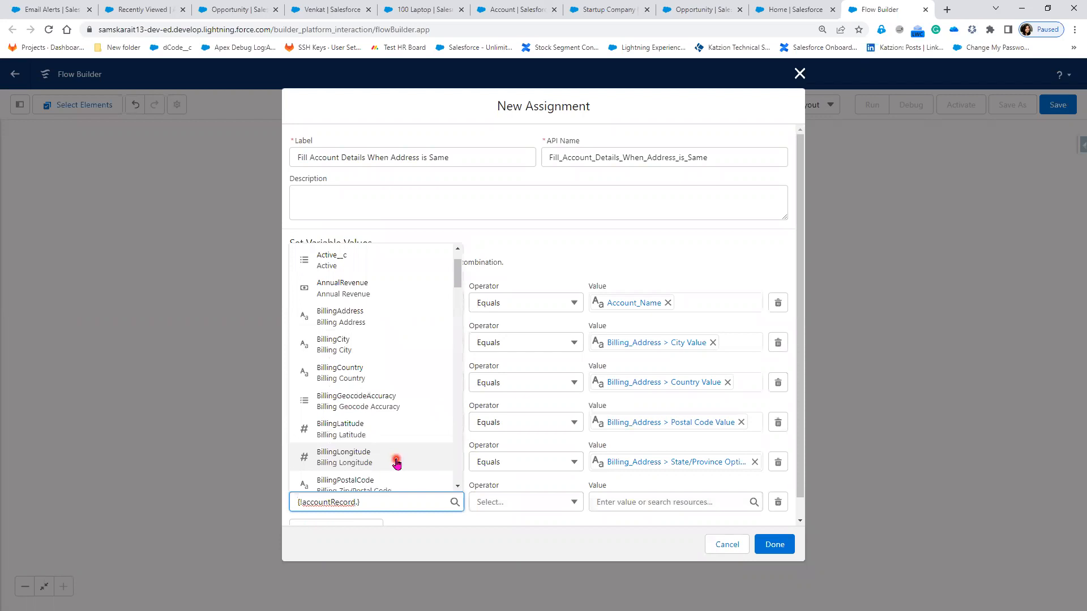
scroll(397, 463, "down", 2)
left_click(374, 440)
left_click(622, 506)
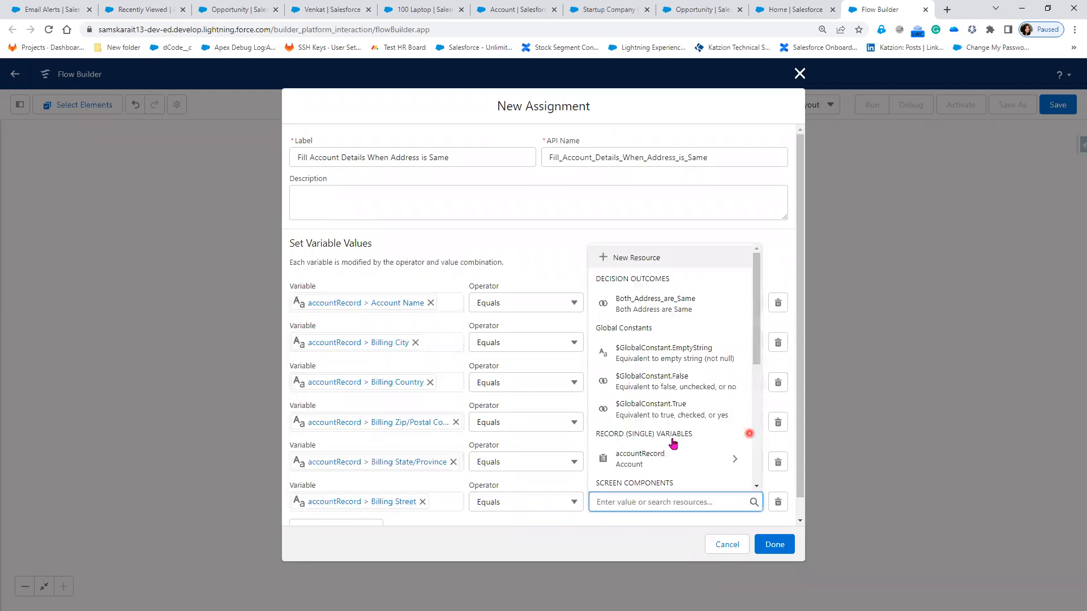
scroll(679, 438, "down", 3)
left_click(729, 422)
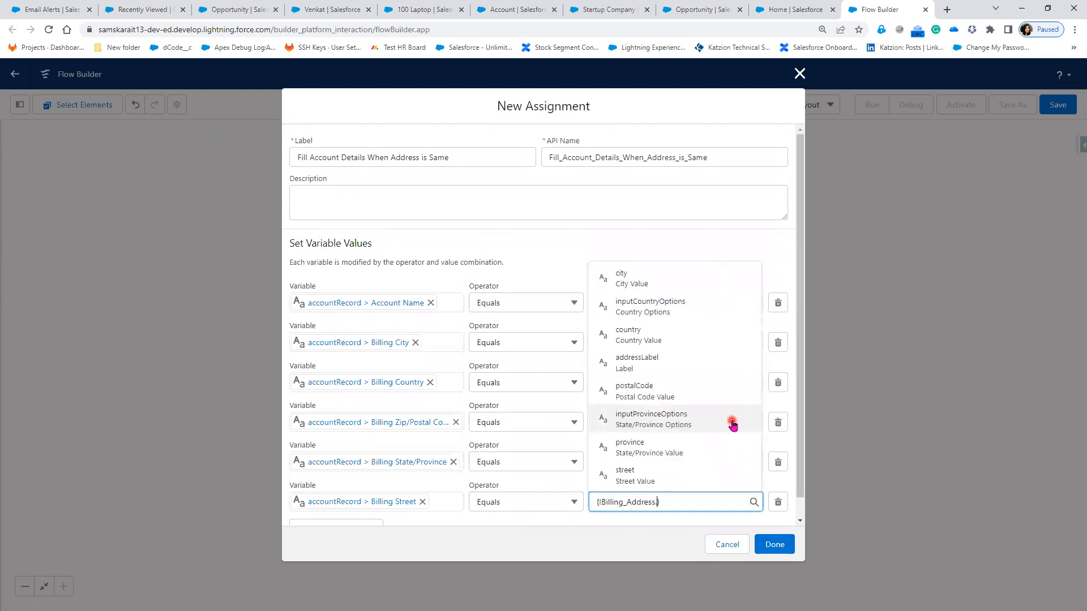
left_click(693, 487)
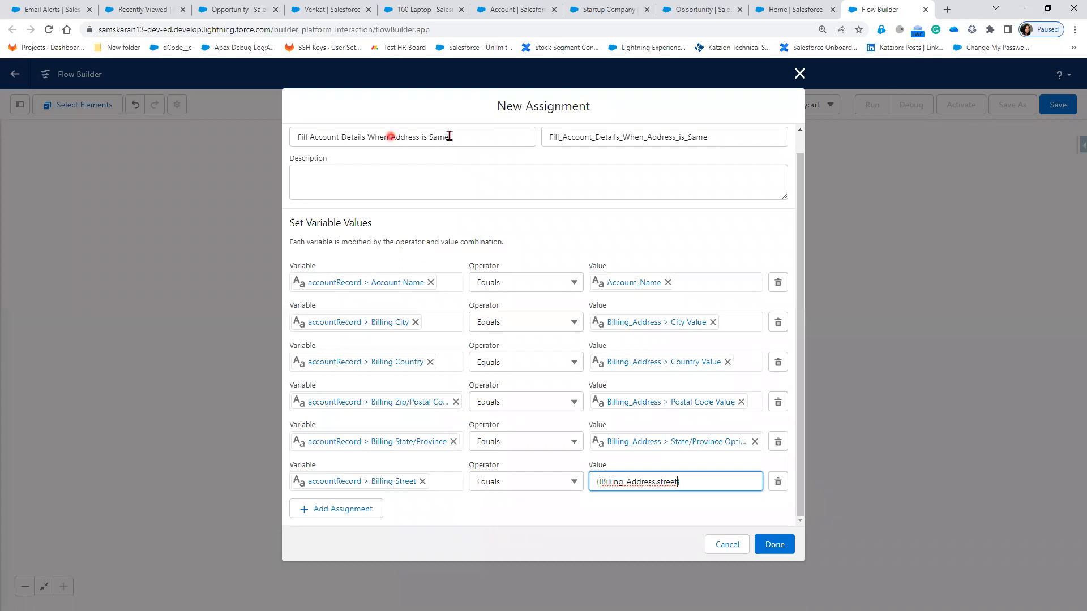
left_click(556, 523)
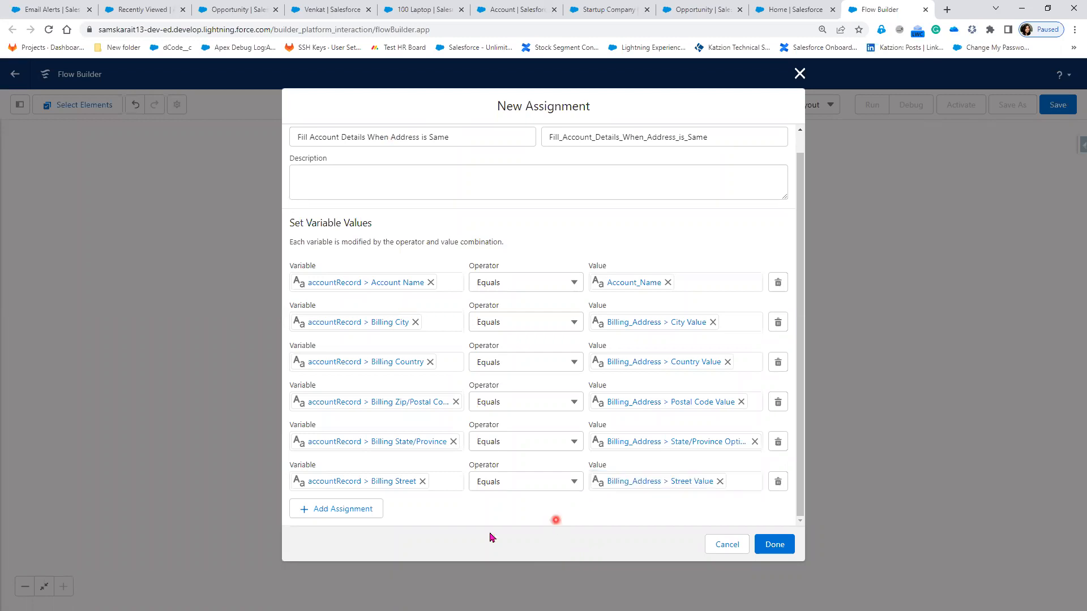
left_click(339, 510)
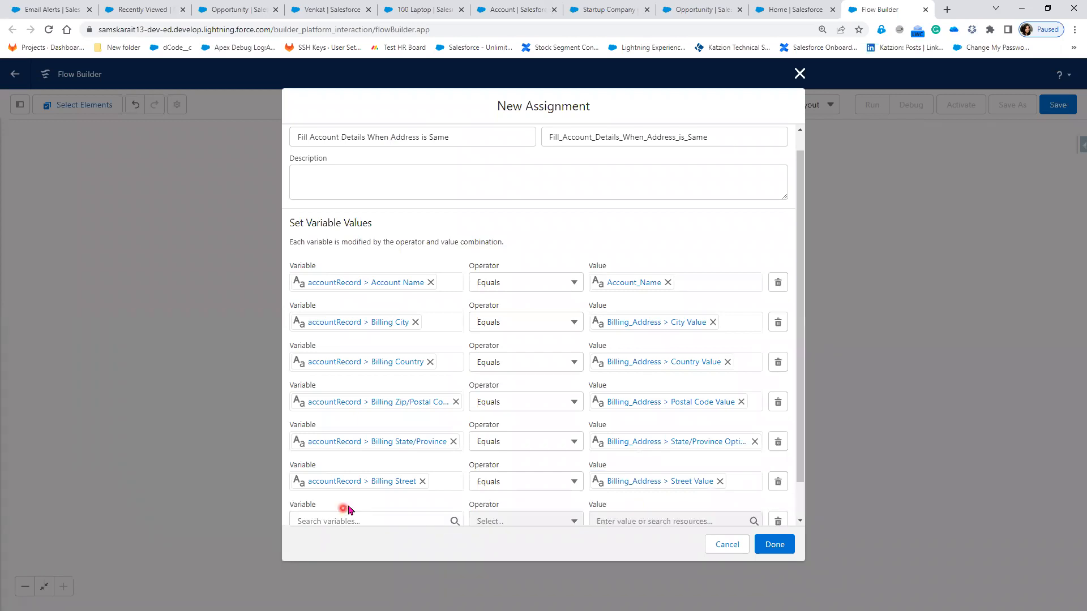
Step: Assign accountRecord Shipping City from the Billing_Address city value and add another row
scroll(323, 478, "down", 1)
left_click(322, 481)
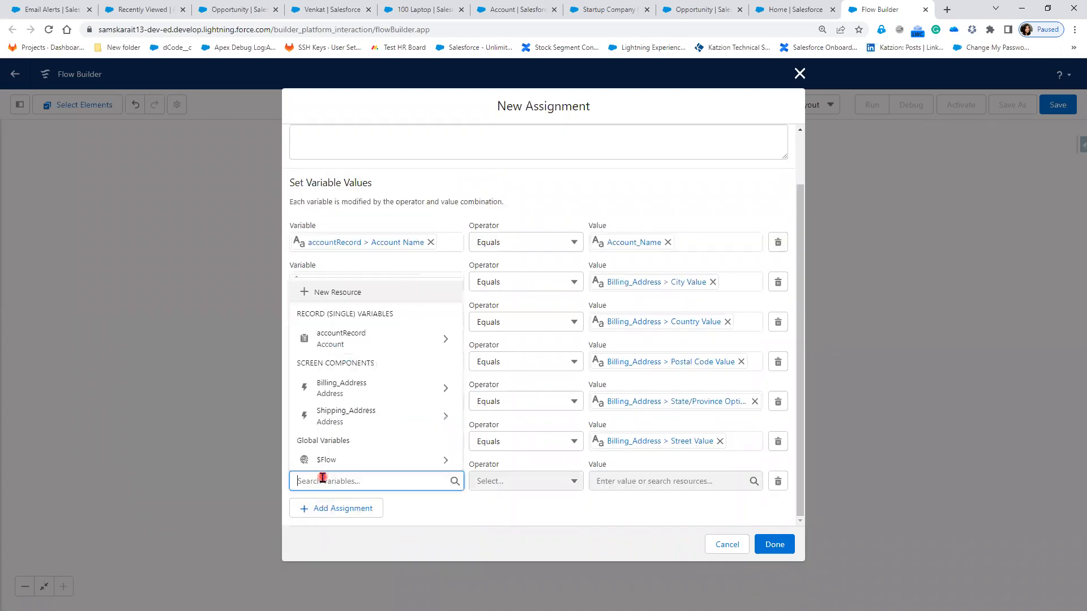
left_click(365, 340)
scroll(385, 436, "down", 2)
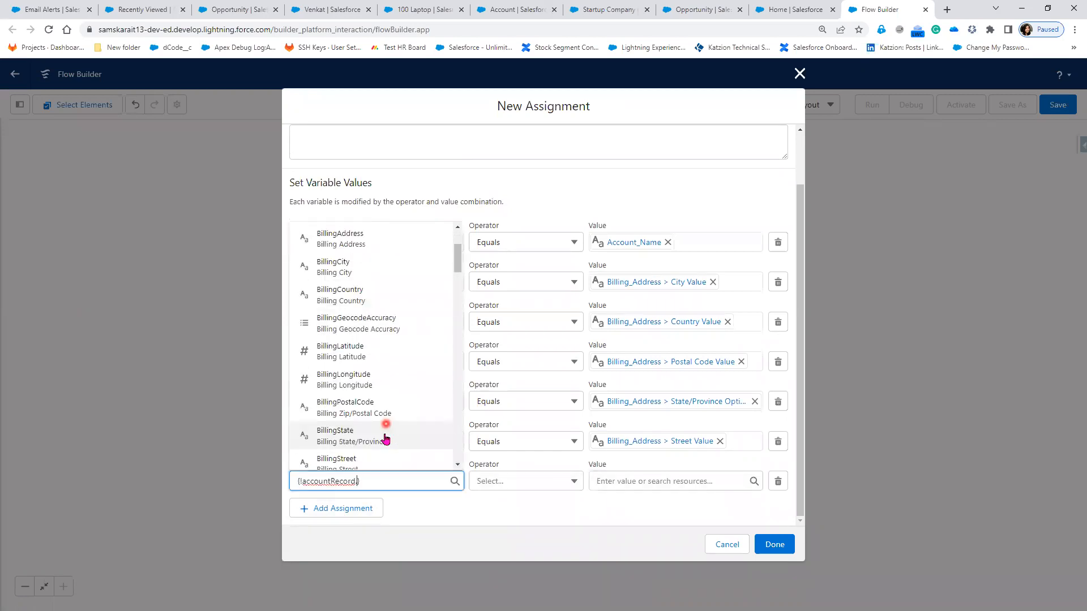
scroll(385, 438, "down", 3)
type("sj")
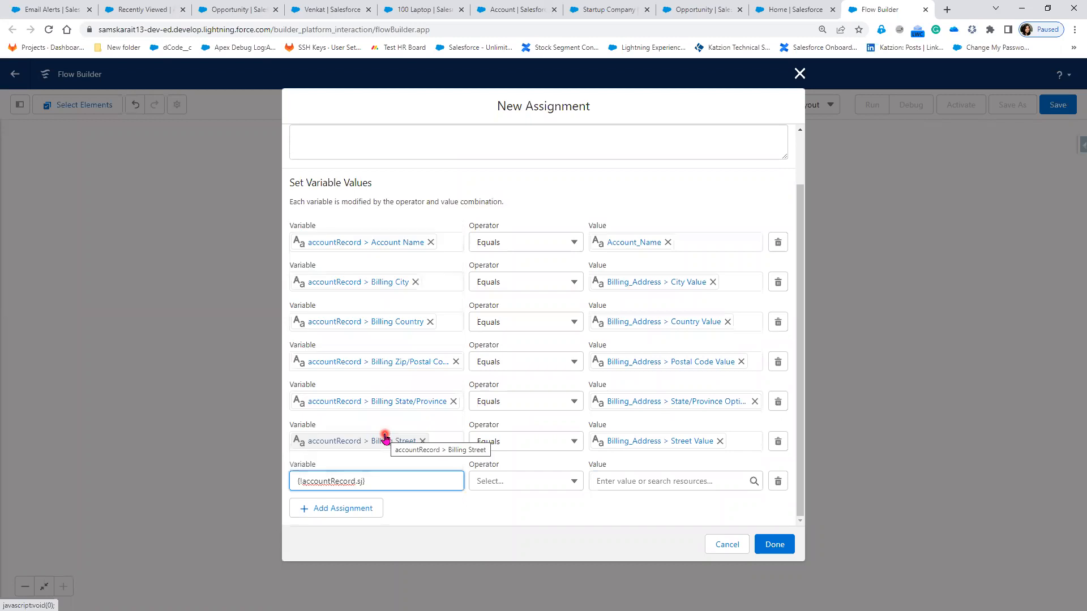
key("BackSpace")
type("h")
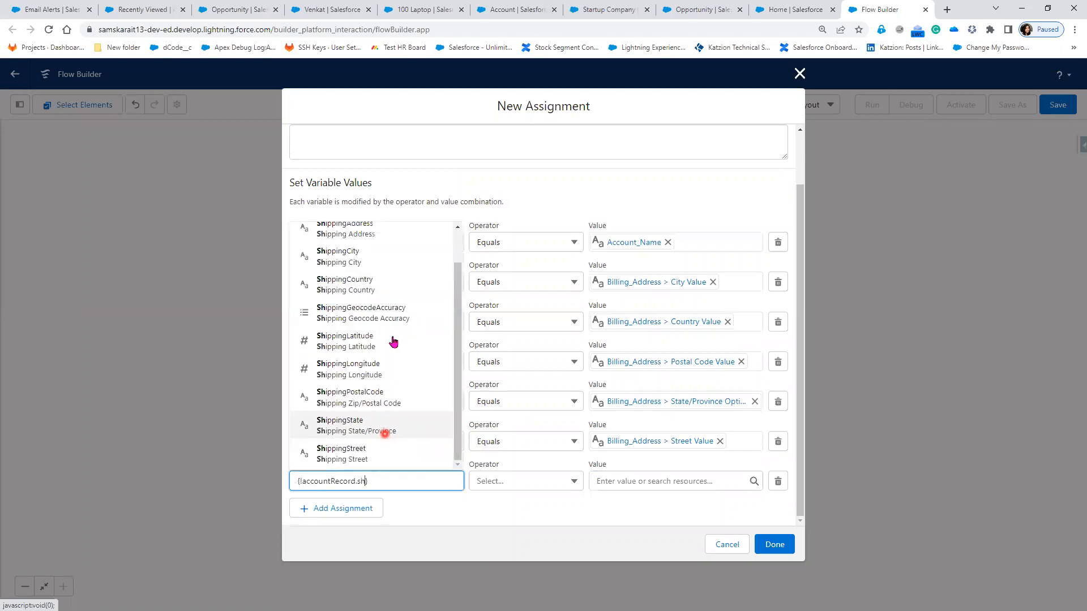
scroll(384, 255, "up", 1)
left_click(383, 305)
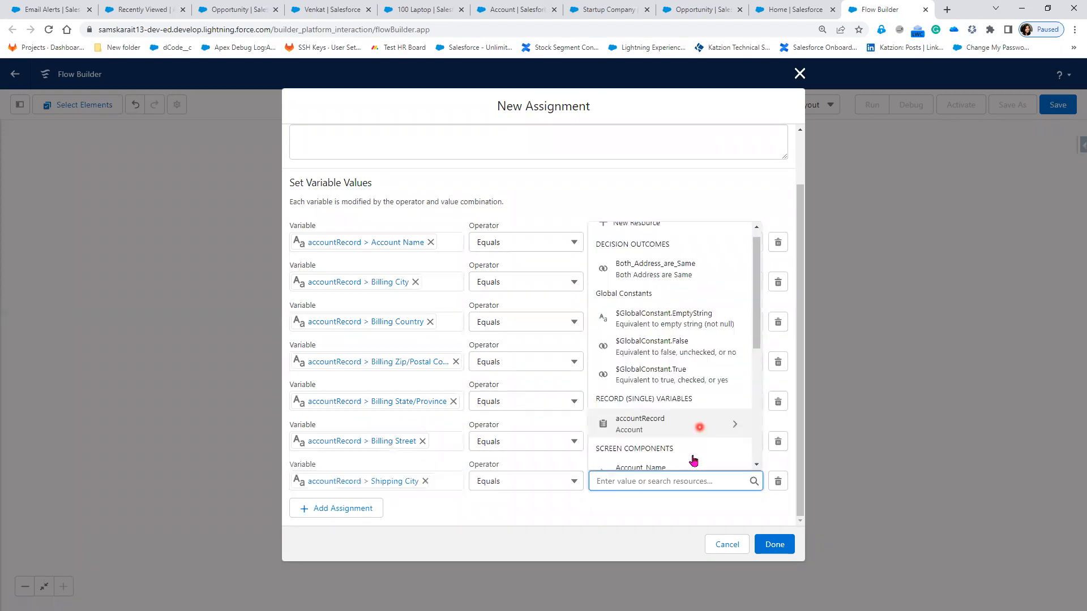
scroll(693, 457, "down", 1)
left_click(693, 456)
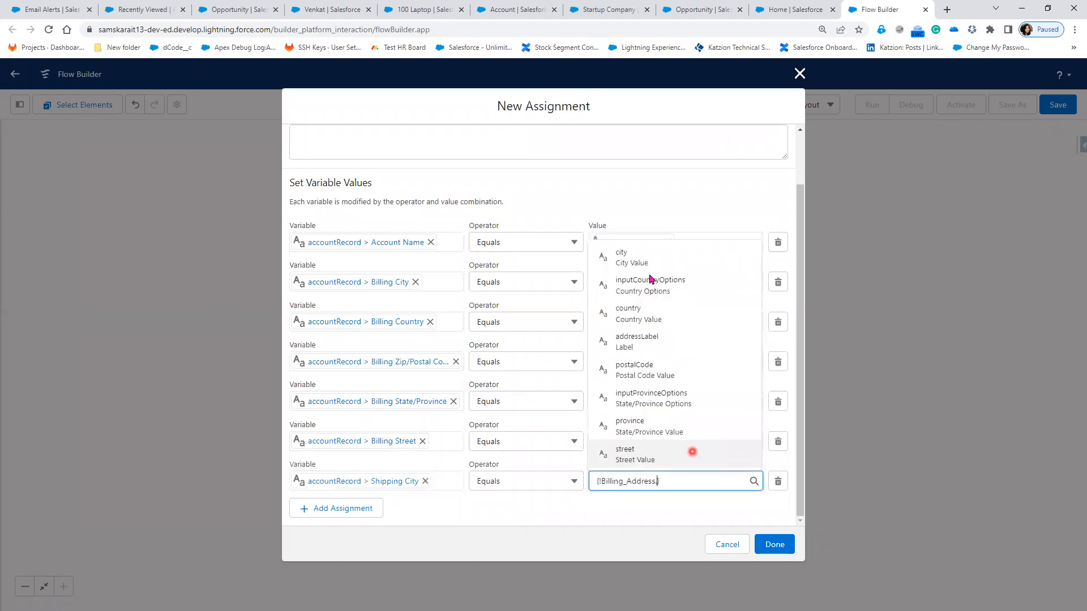
left_click(651, 269)
left_click(495, 519)
left_click(328, 513)
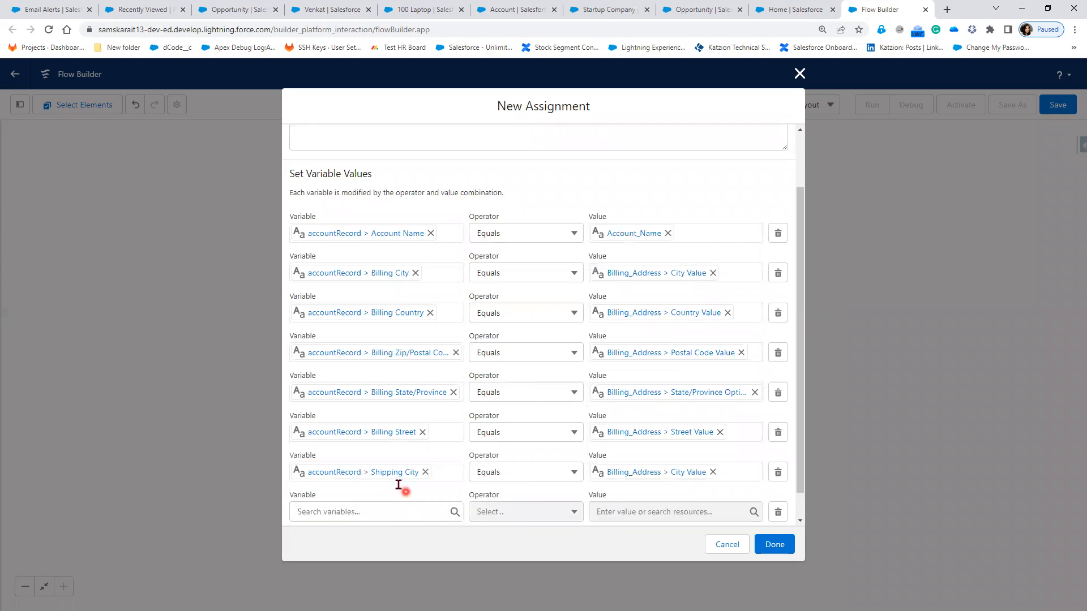
Step: Assign accountRecord Shipping Country the value {!Billing_Address.country} and add another empty row
left_click(399, 484)
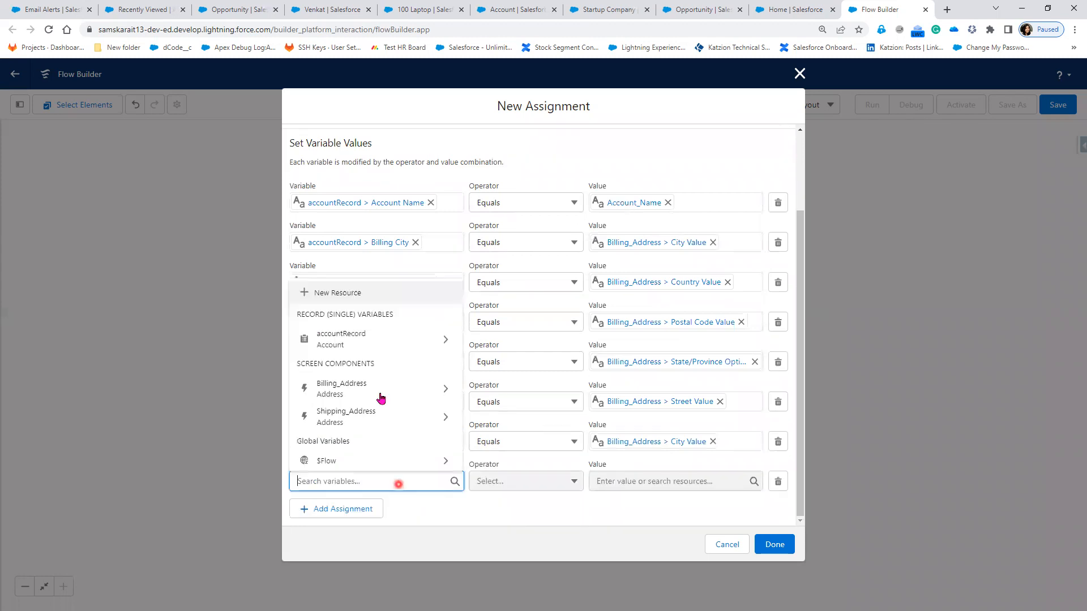
left_click(380, 337)
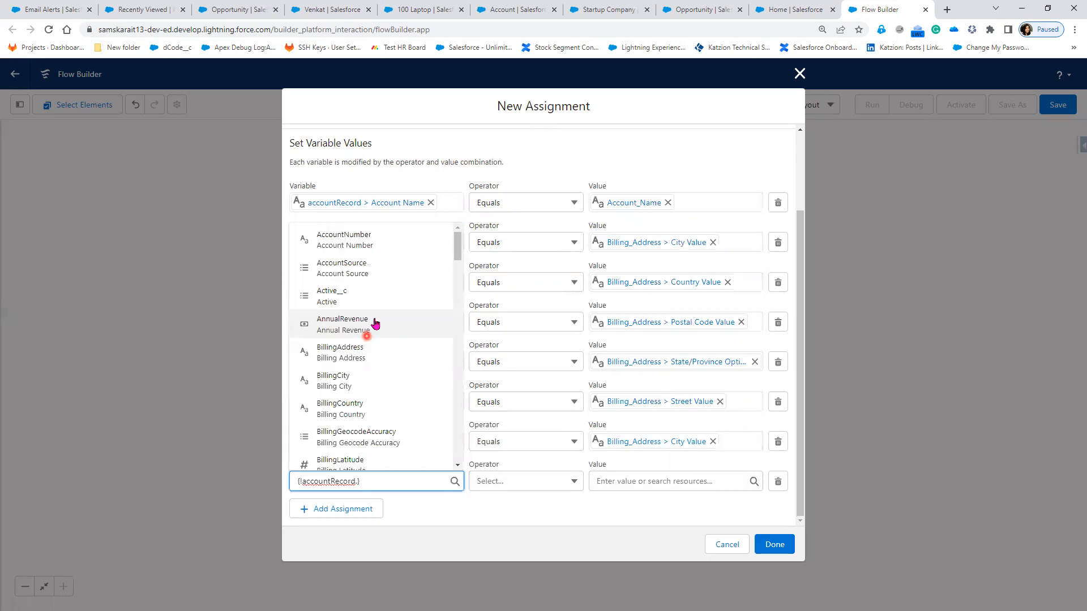
type("sh")
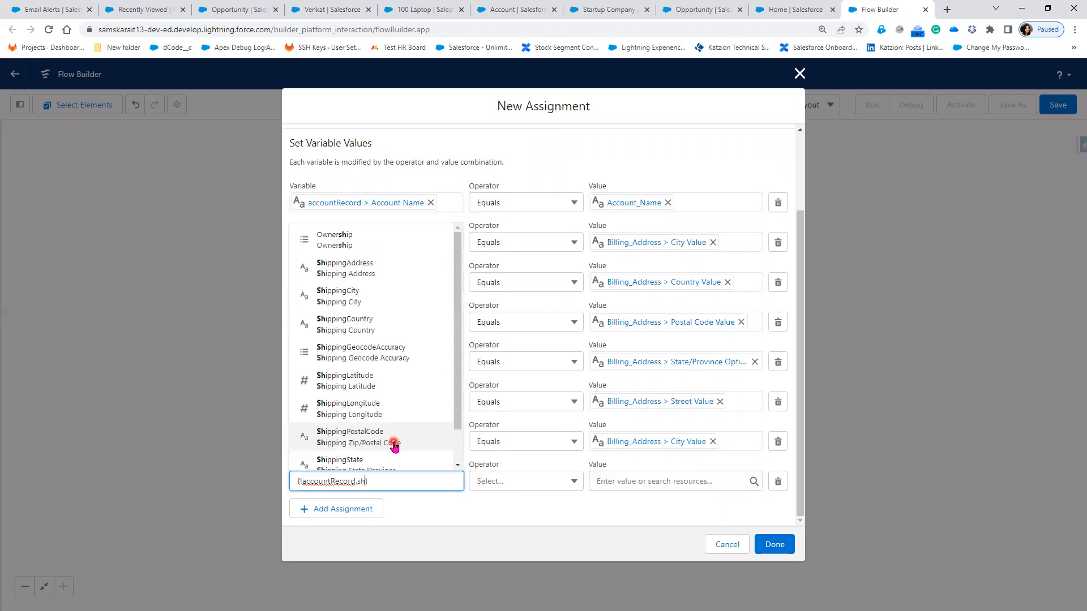
left_click(382, 329)
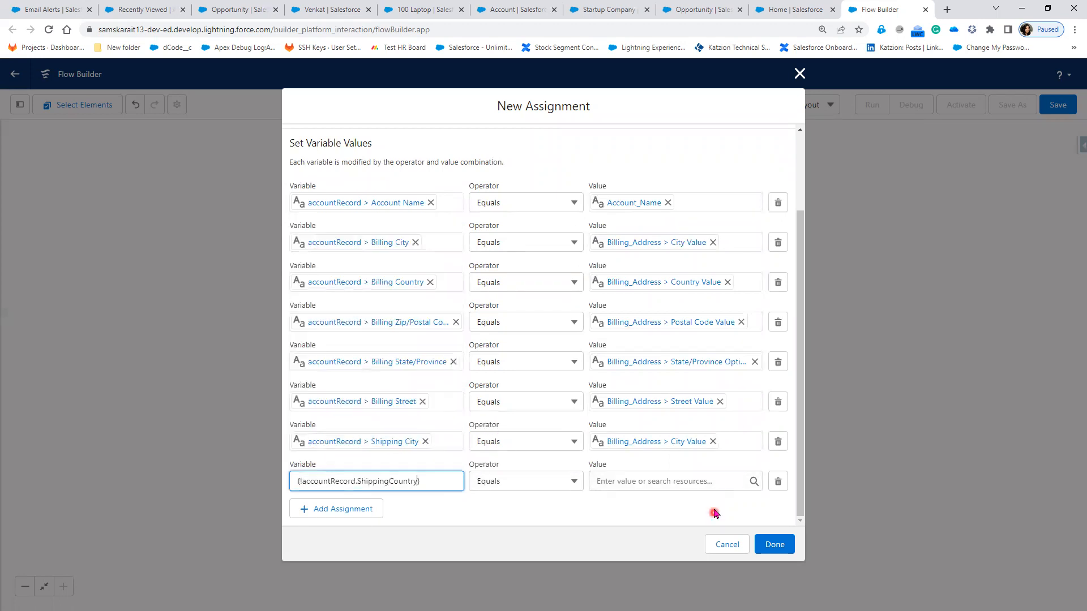
left_click(676, 481)
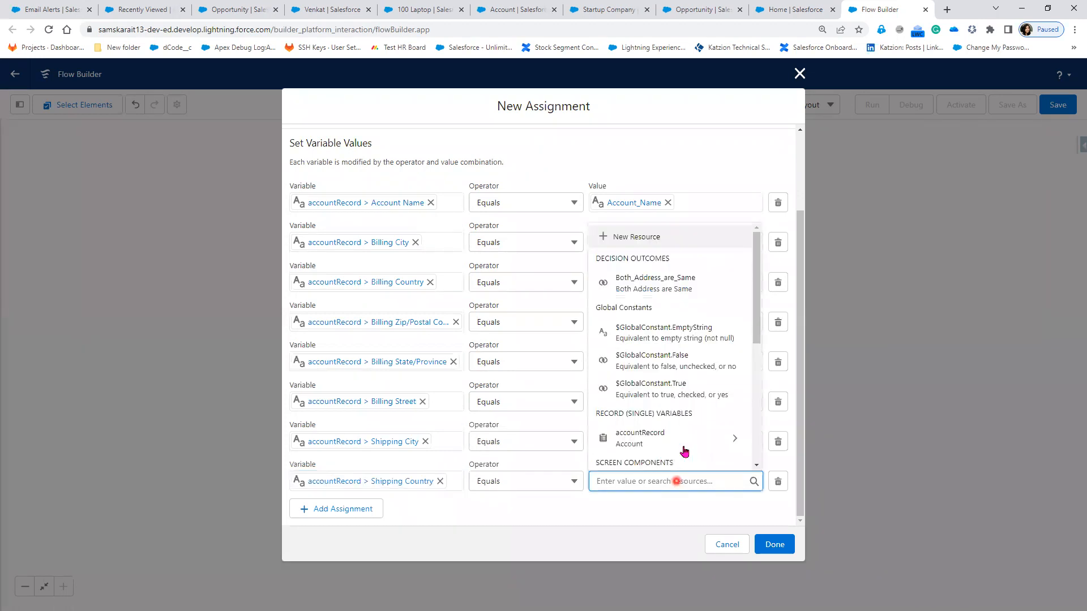
scroll(683, 452, "down", 1)
type("{!Billing_Address.country}")
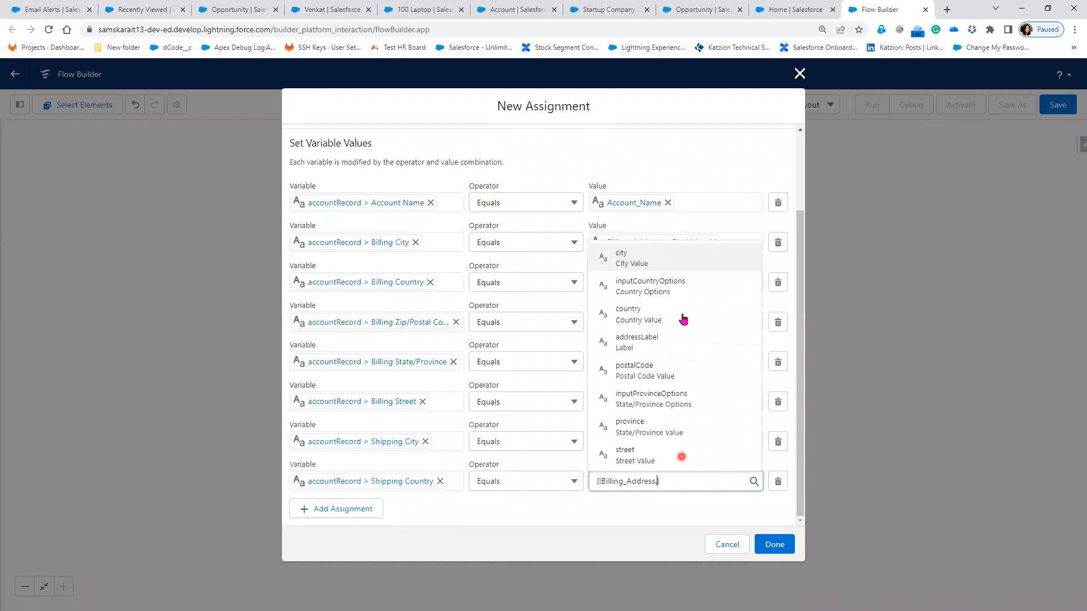
left_click(315, 510)
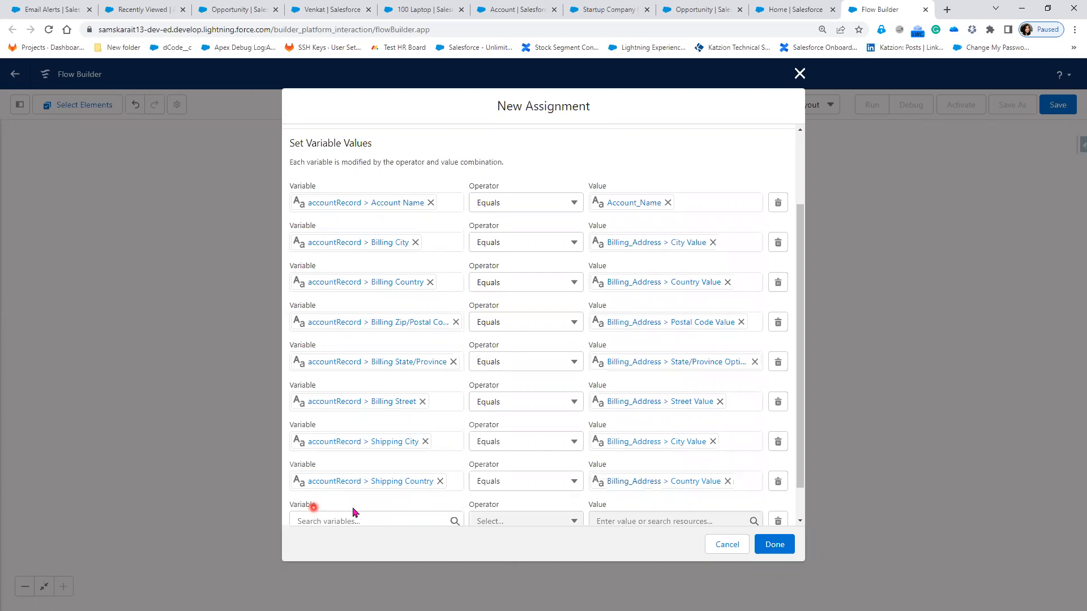
scroll(391, 484, "down", 1)
Step: Map accountRecord Shipping Zip/Postal Code to the Billing_Address postal code
left_click(391, 484)
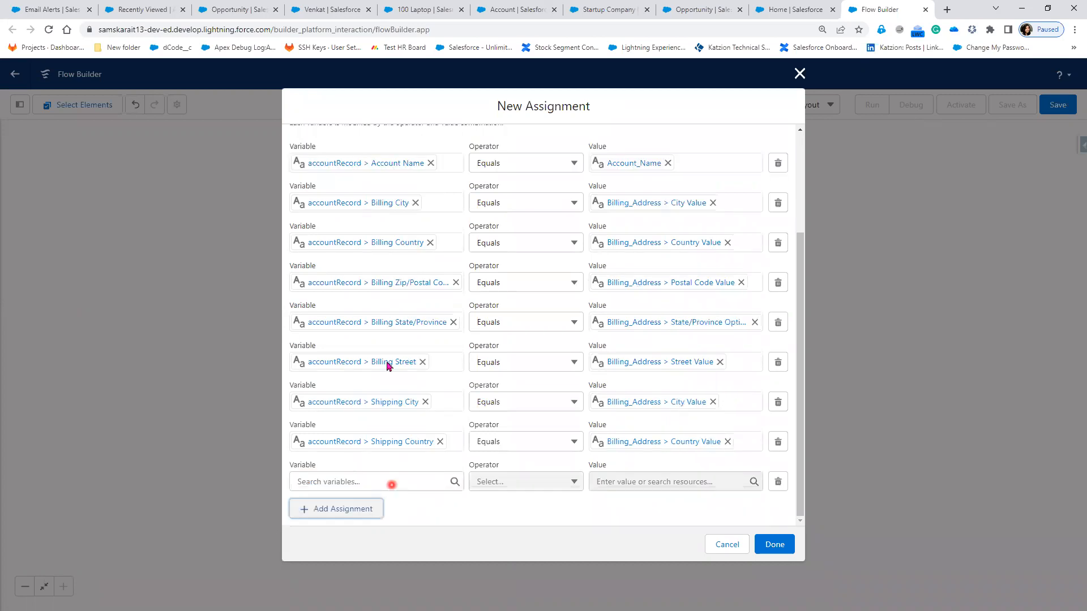
left_click(388, 356)
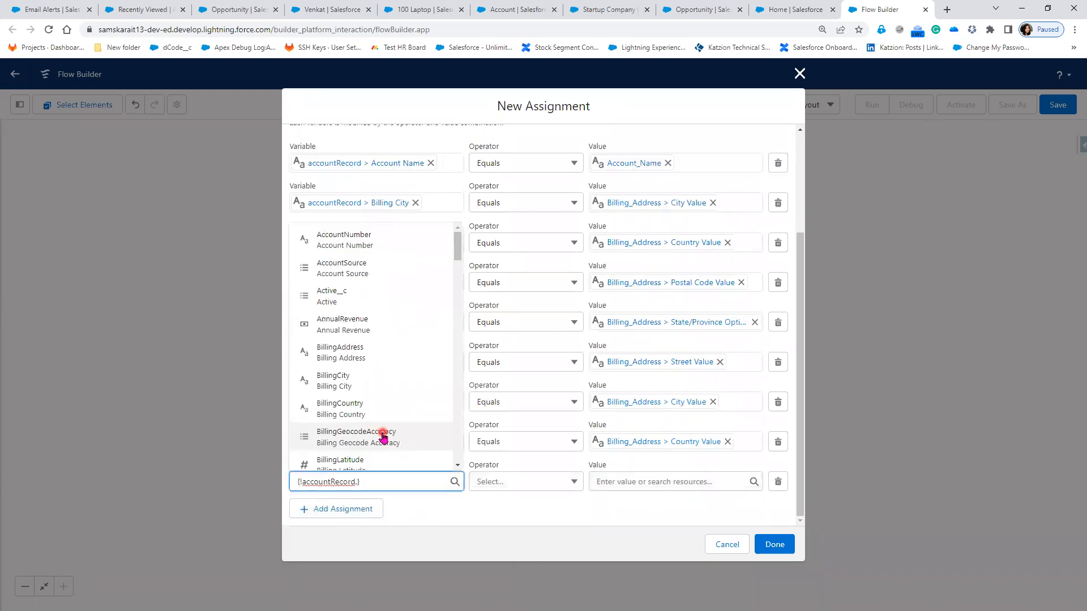
type("shi")
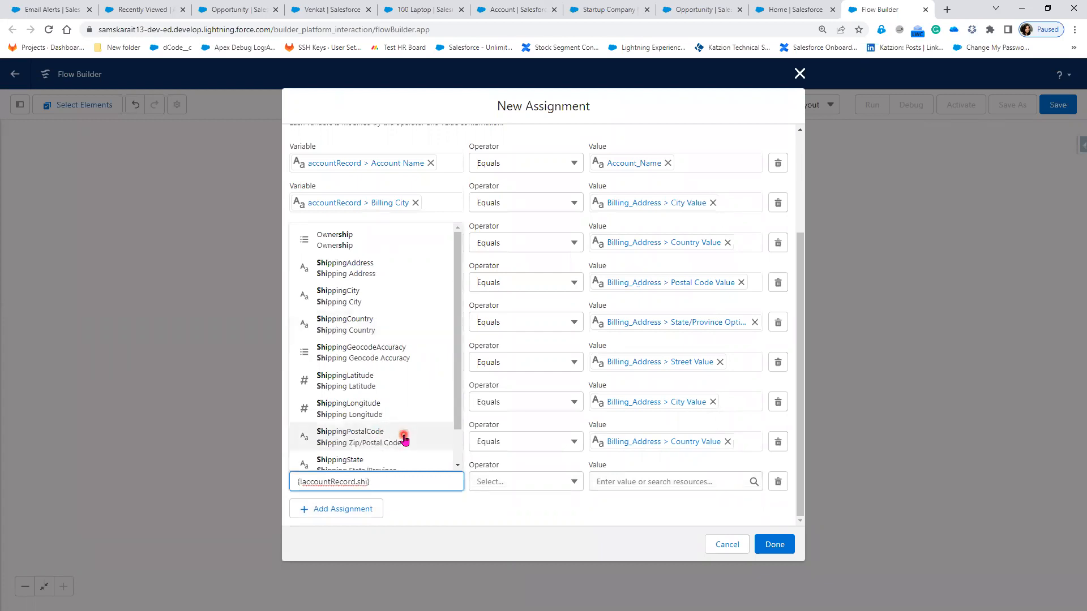
left_click(404, 437)
left_click(638, 481)
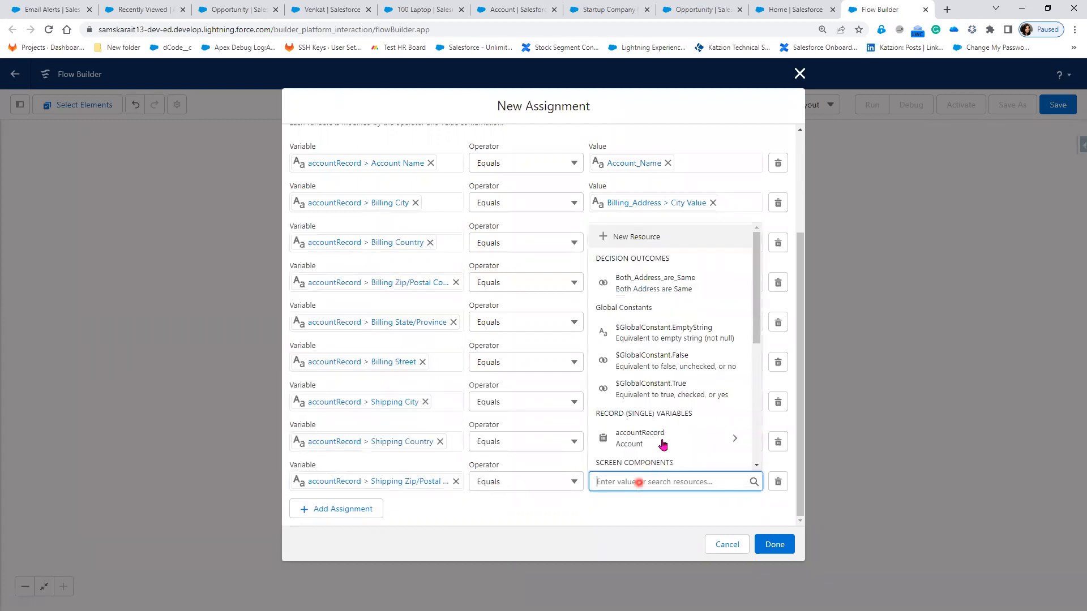
scroll(675, 405, "down", 2)
left_click(675, 405)
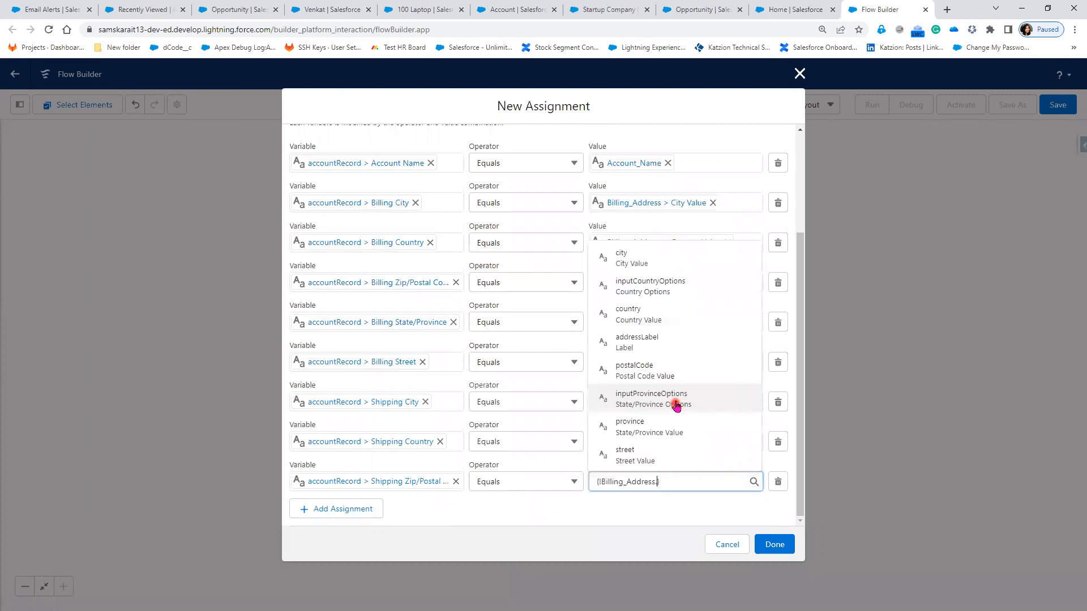
left_click(687, 372)
left_click(464, 531)
Step: Add a row setting Shipping State/Province to the Billing_Address province
left_click(339, 511)
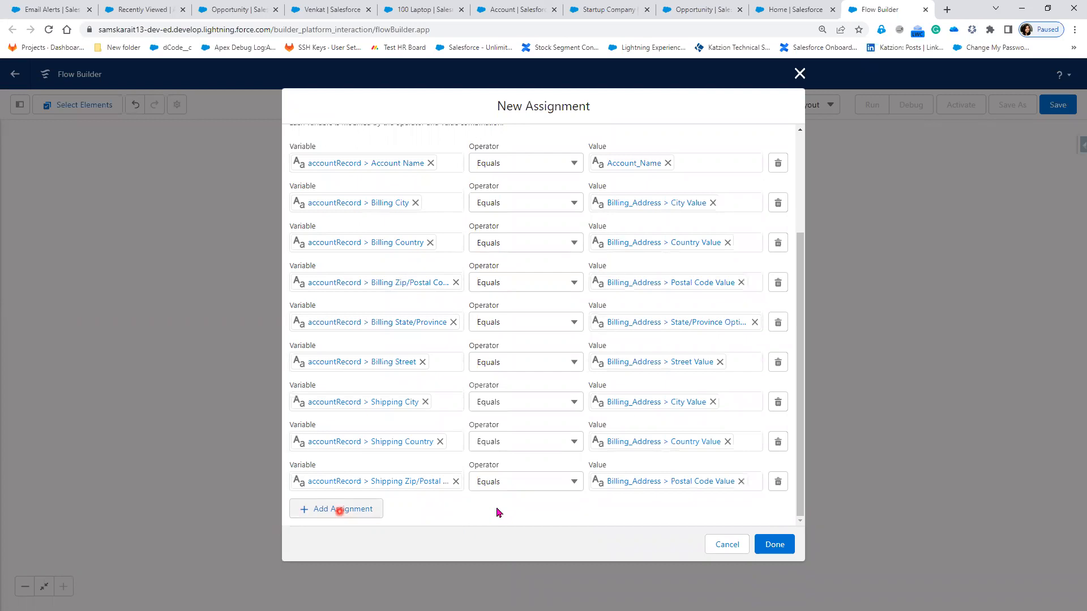
left_click(349, 480)
left_click(380, 349)
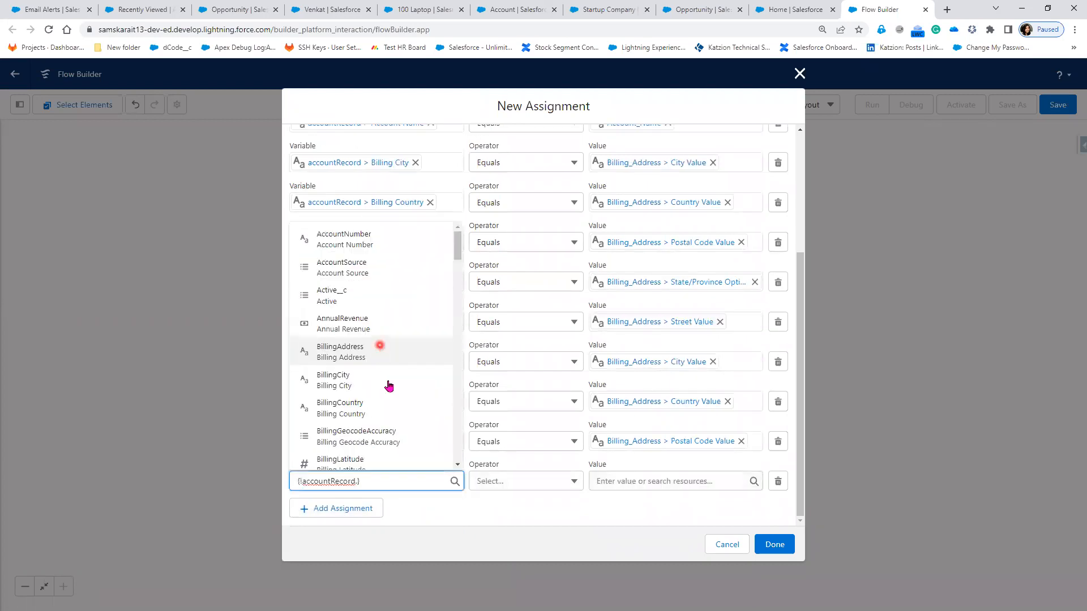
type("shi")
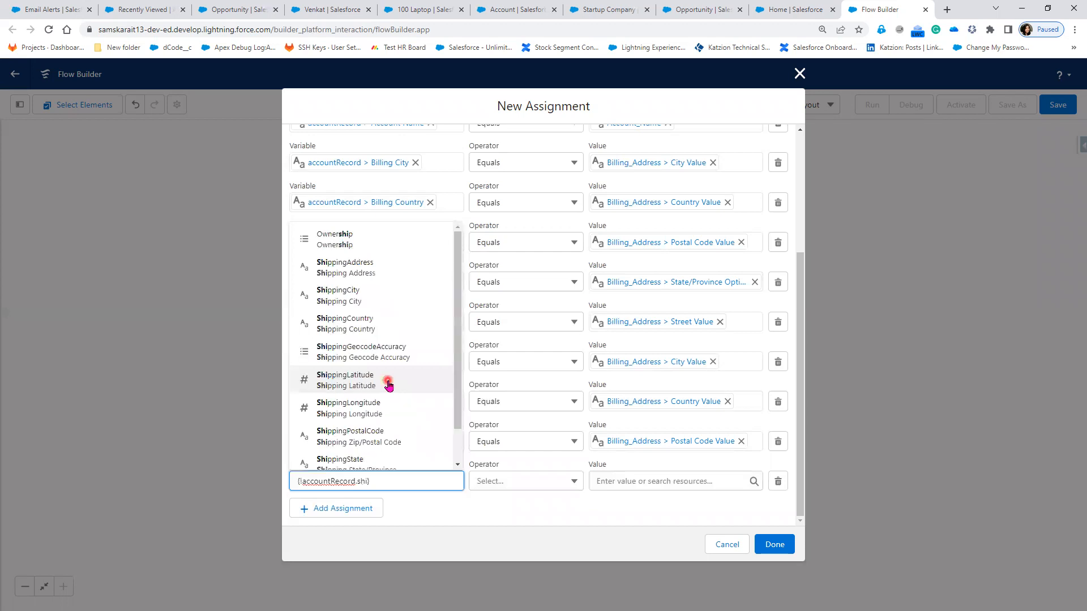
scroll(408, 442, "down", 1)
left_click(406, 440)
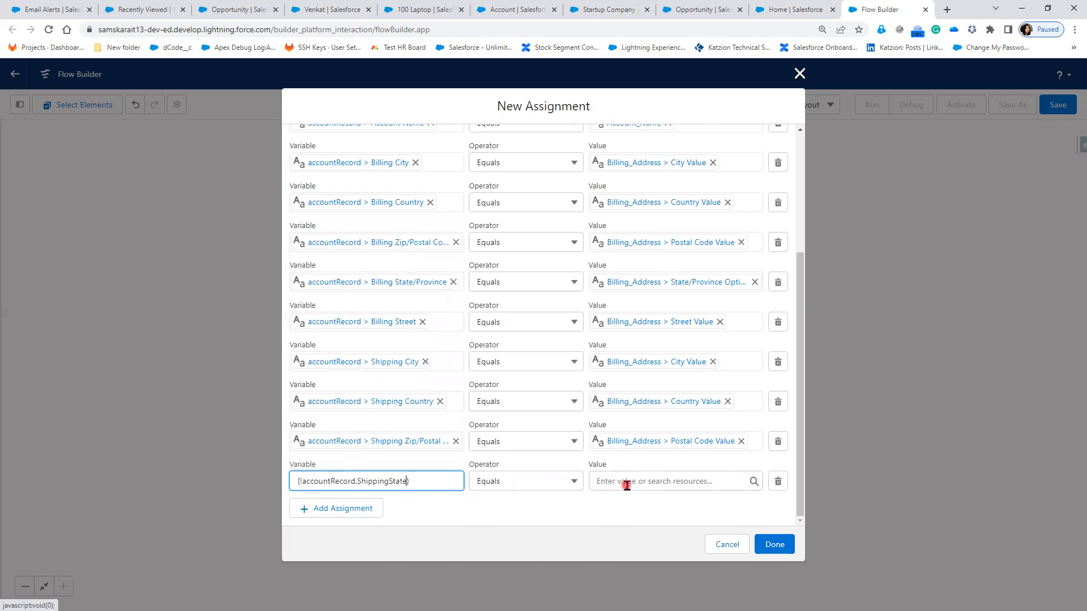
left_click(626, 483)
scroll(669, 441, "down", 1)
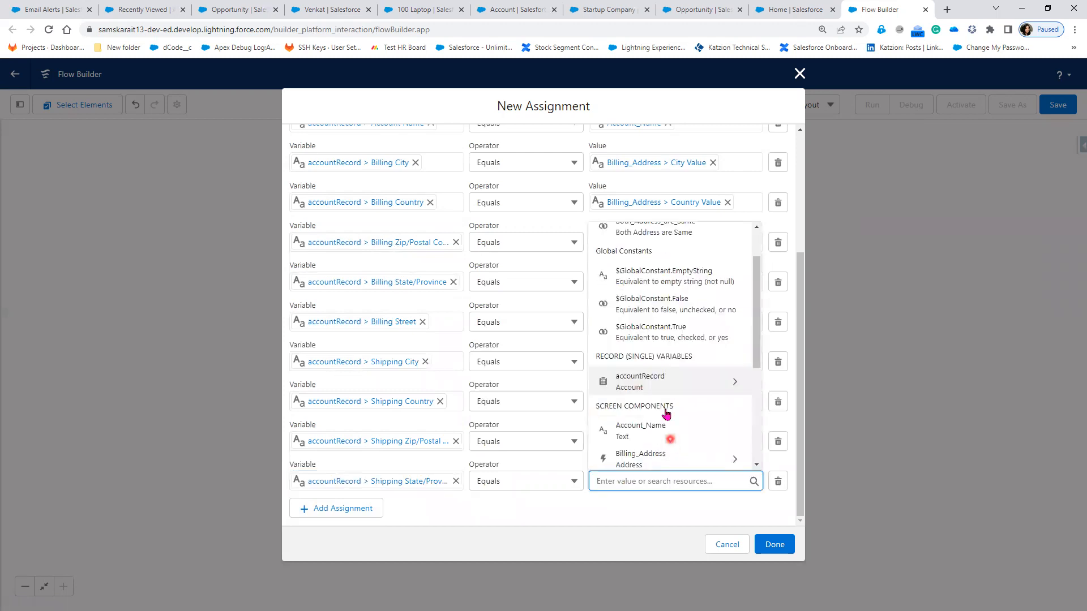
scroll(666, 414, "down", 1)
left_click(668, 416)
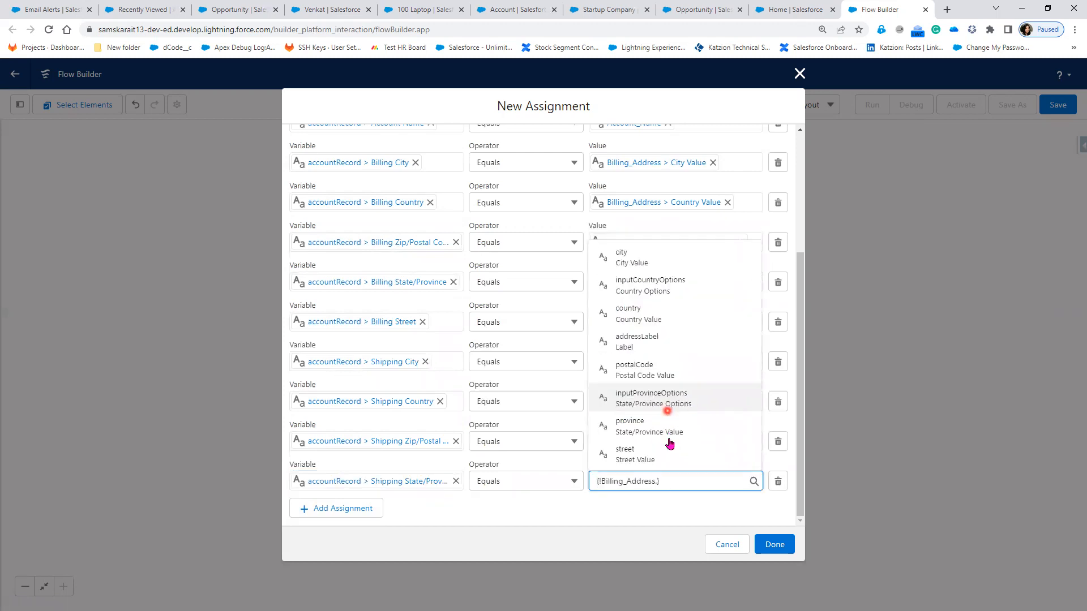
left_click(668, 433)
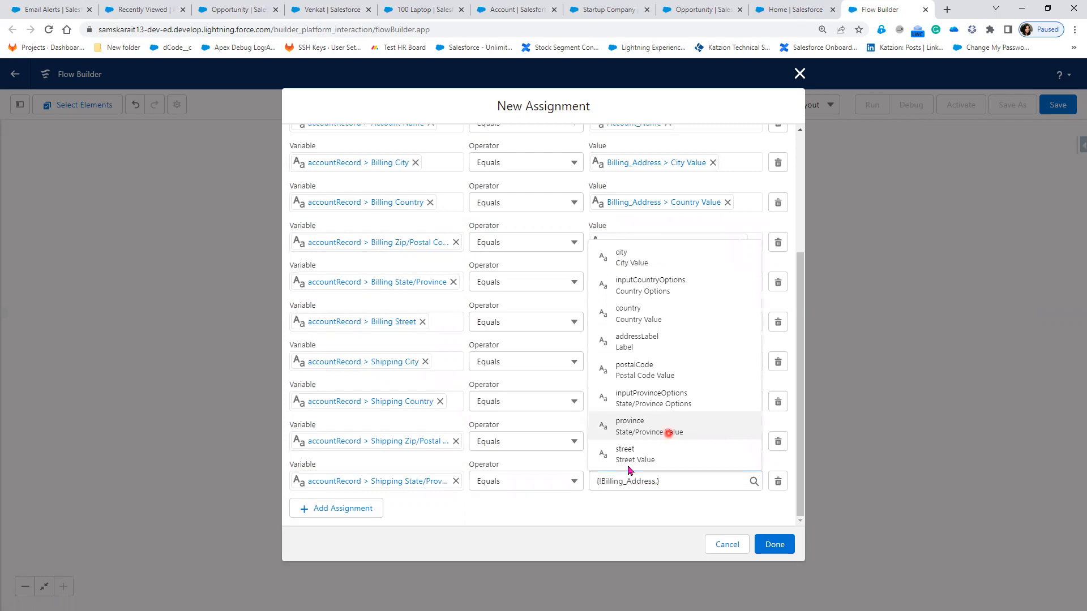
left_click(469, 516)
Step: Add a row setting Shipping Street to the Billing_Address street
left_click(373, 498)
left_click(411, 485)
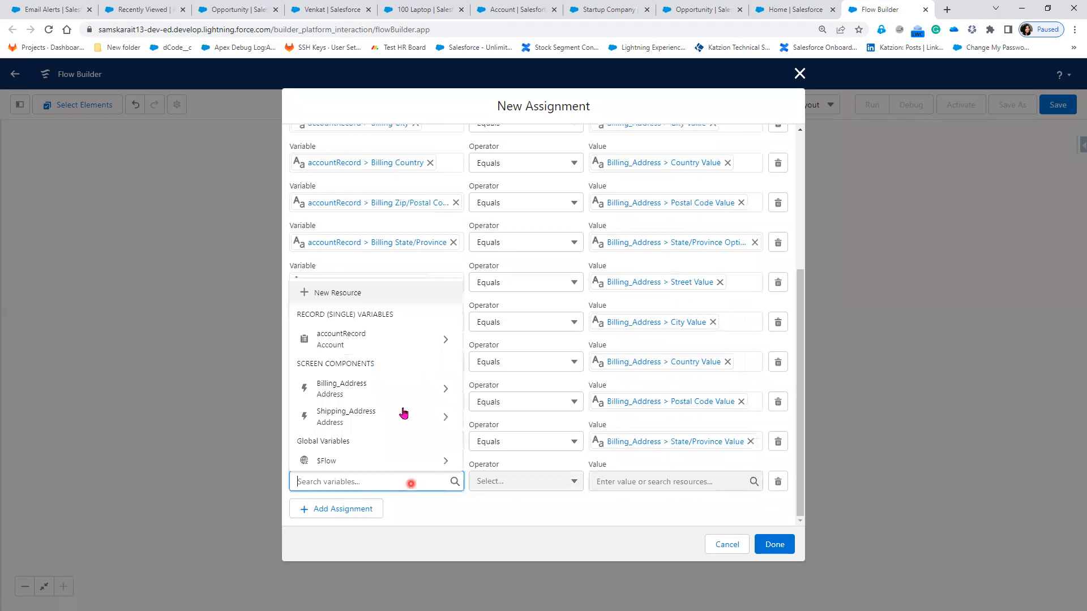
left_click(389, 341)
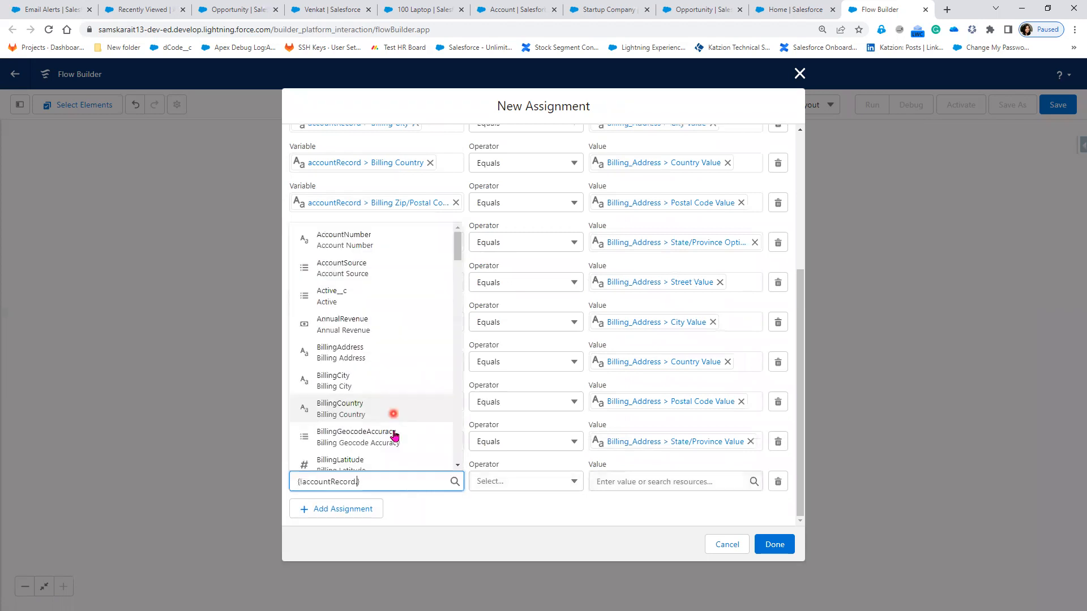
type("sh")
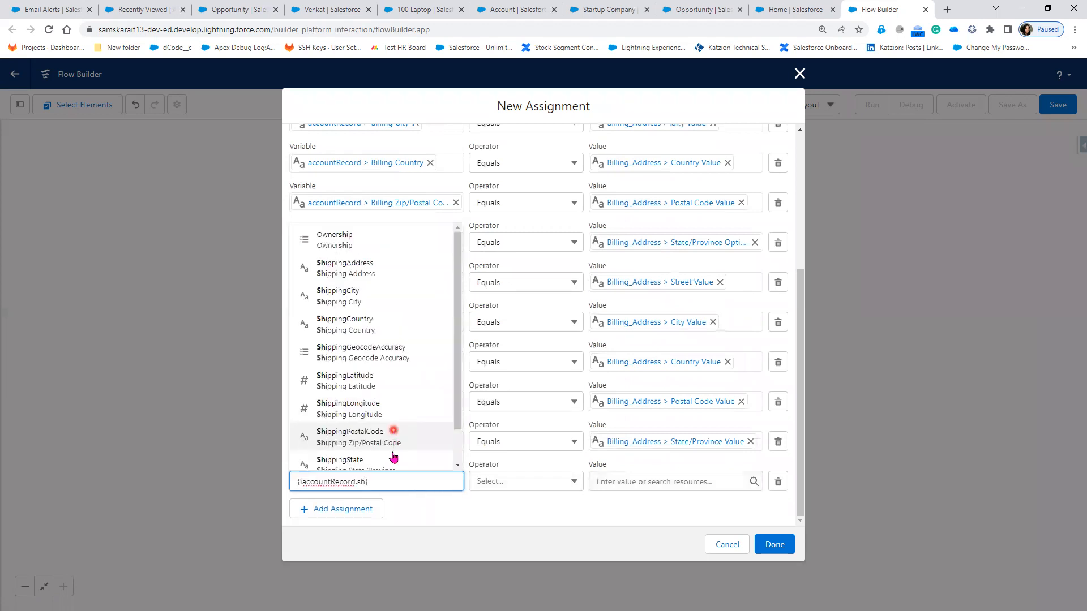
left_click(659, 487)
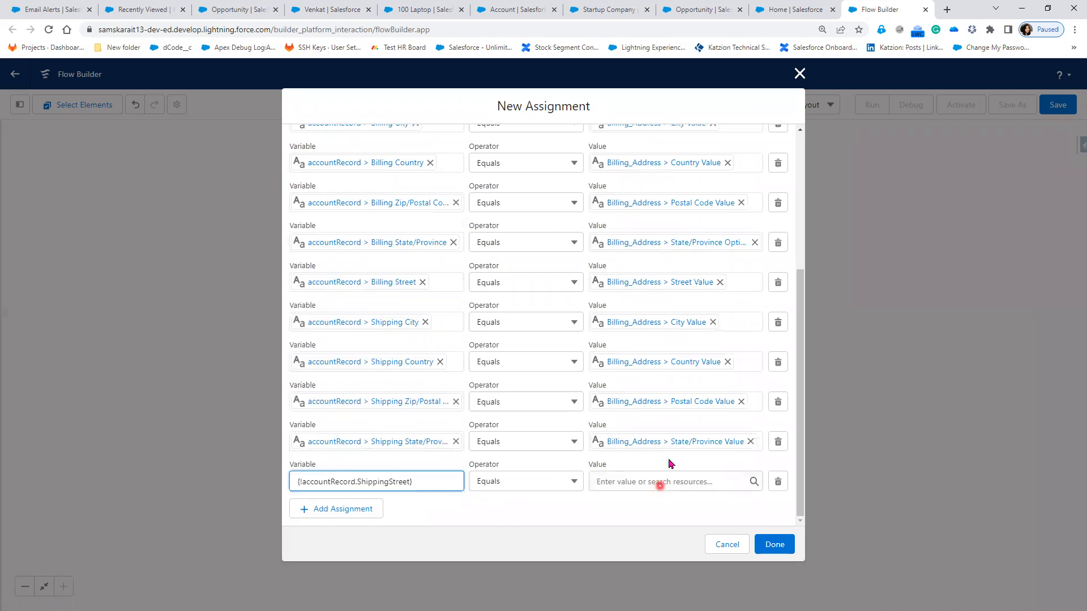
left_click(678, 430)
scroll(674, 447, "down", 2)
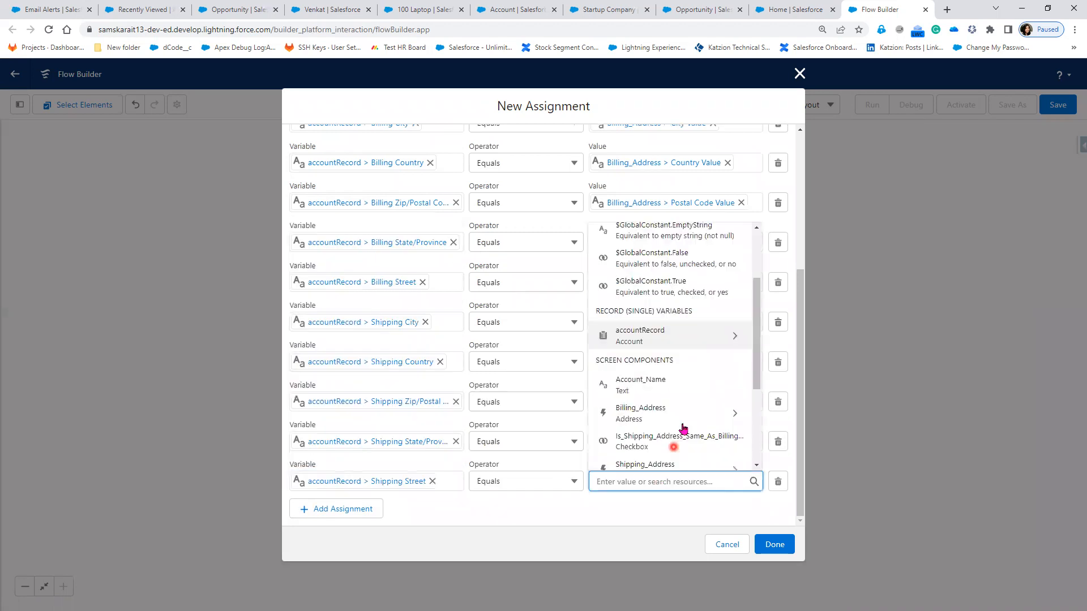
left_click(735, 406)
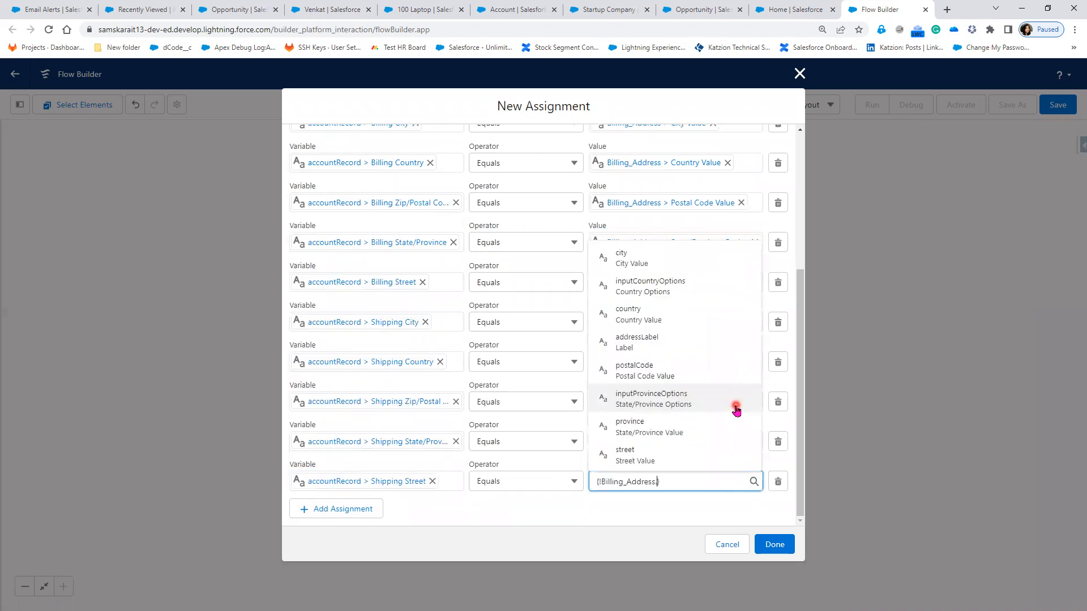
left_click(670, 455)
left_click(786, 558)
Step: Save the assignment onto the canvas and clear the selection
left_click(774, 545)
left_click(630, 494)
left_click(628, 374)
left_click(555, 354)
Step: Copy the 'Fill Account Details When Address is Same' assignment
left_click(471, 362)
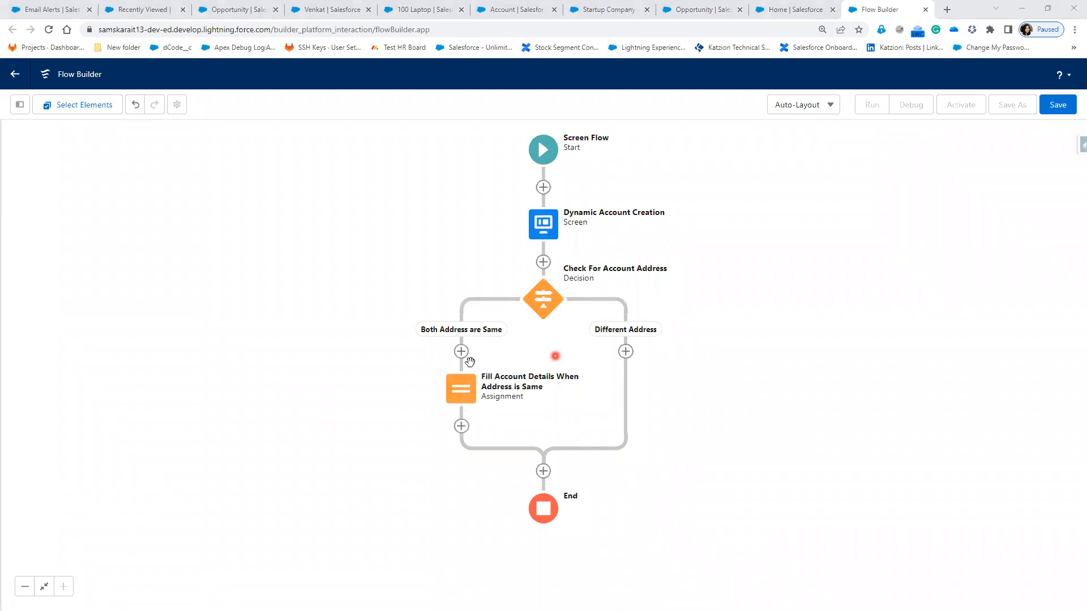
left_click(442, 312)
left_click(629, 346)
left_click(614, 363)
left_click(548, 408)
left_click(464, 399)
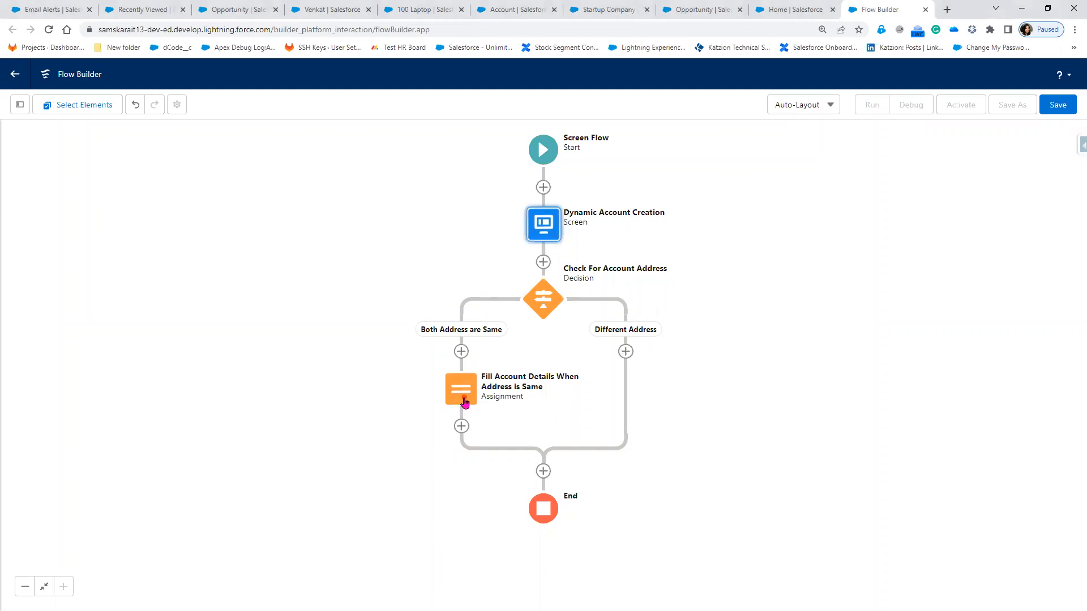
left_click(465, 401)
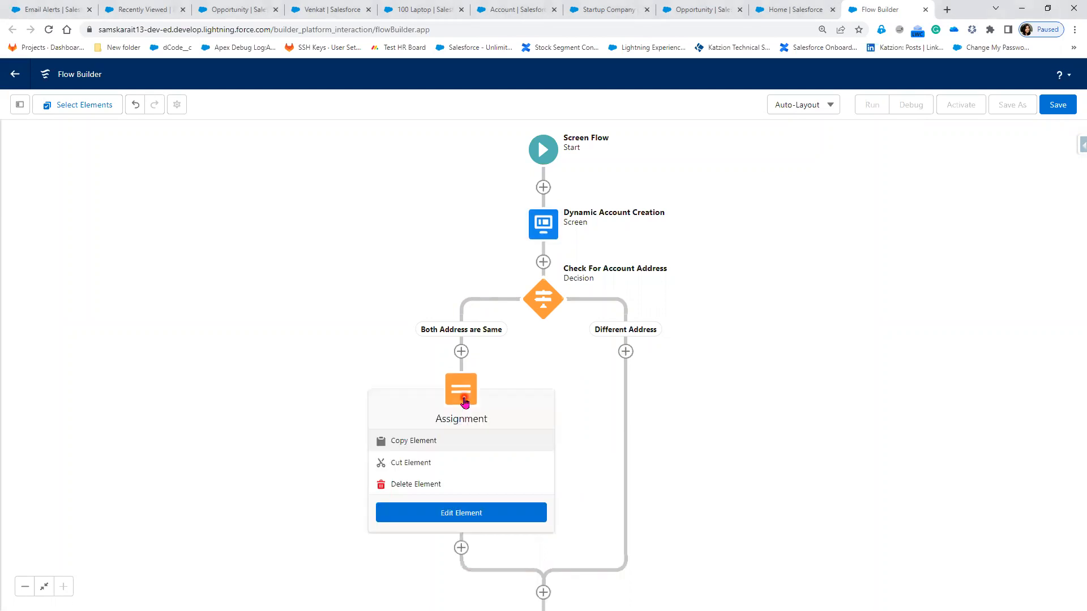
left_click(410, 445)
Step: Paste the copied assignment onto the Different Address branch
left_click(622, 356)
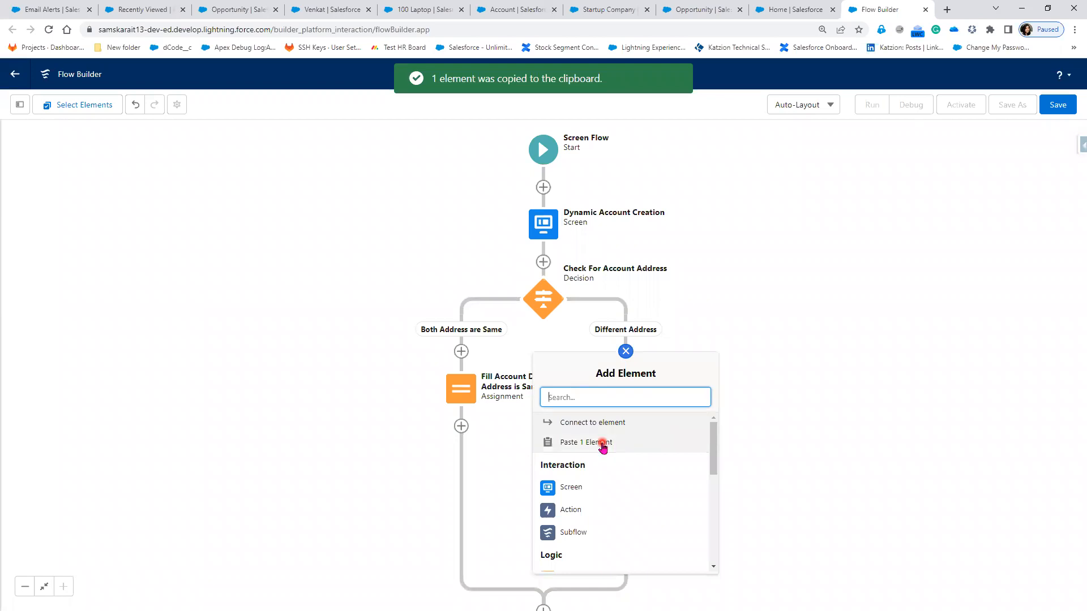
left_click(601, 443)
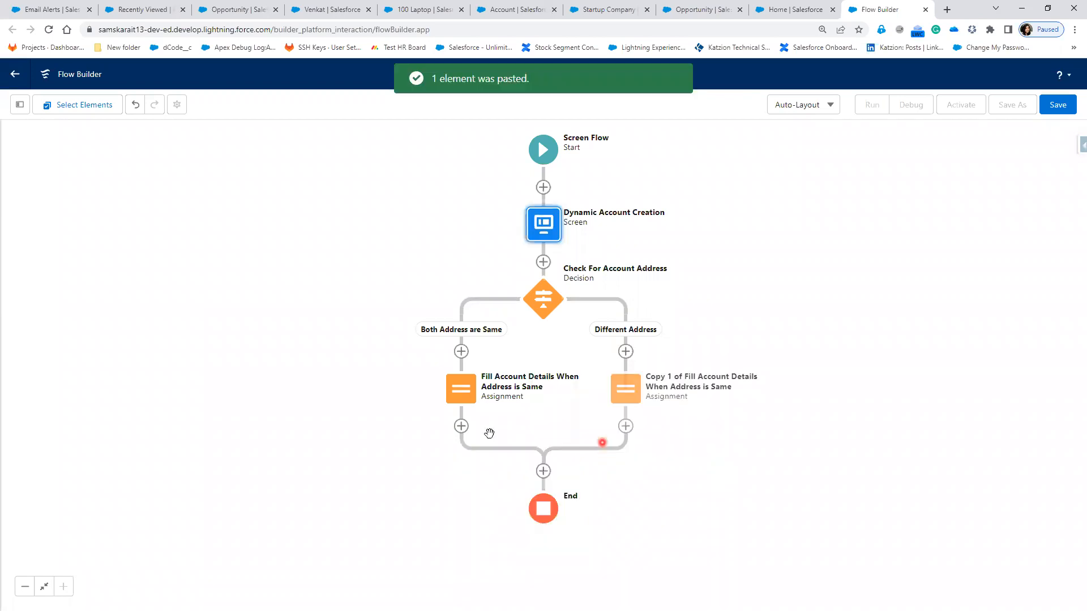
left_click(462, 395)
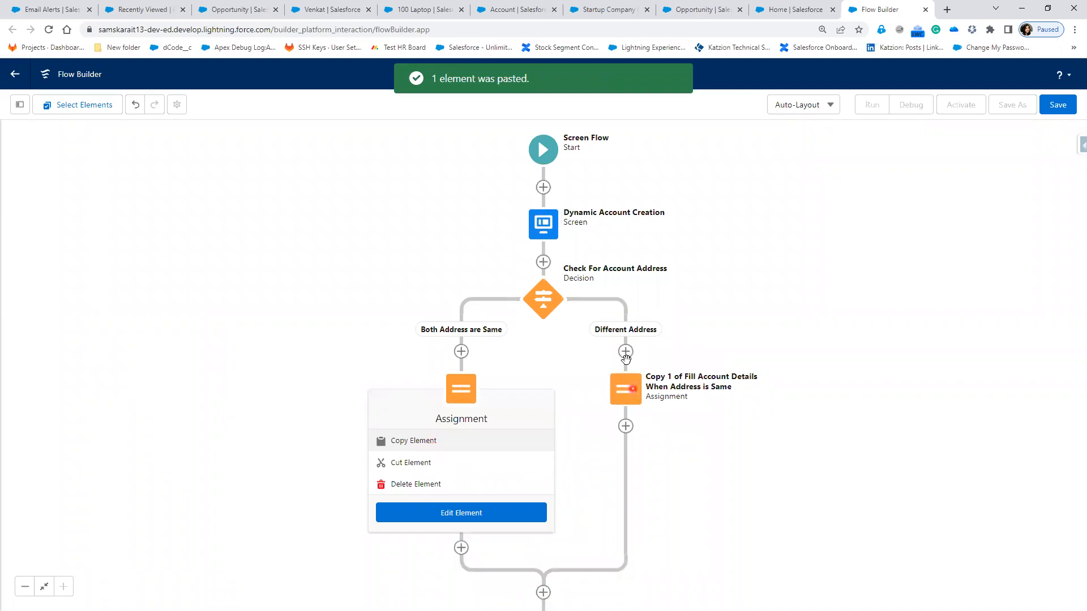
left_click(625, 427)
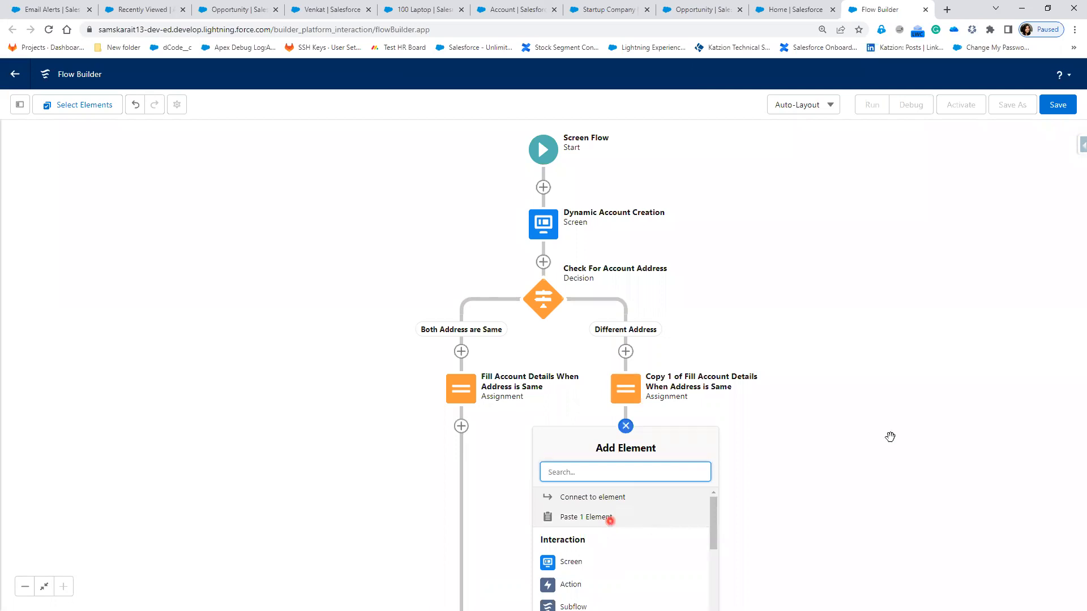
left_click(552, 404)
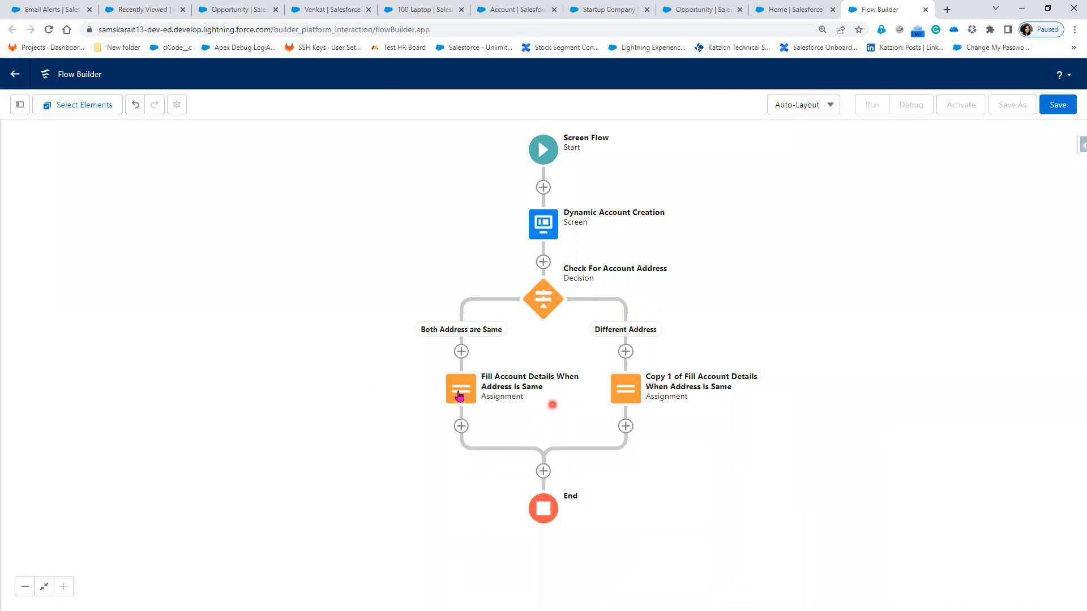
Step: Rename the copied assignment's label to 'Fill Account Details When Address is Different'
left_click(624, 395)
double_click(627, 398)
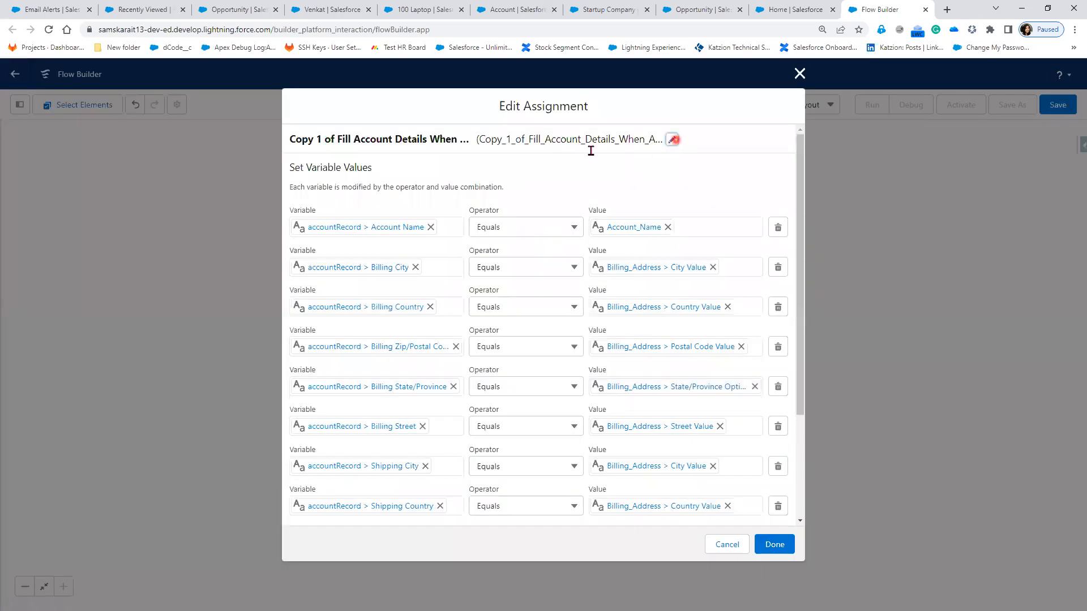
left_click(399, 169)
left_click_drag(333, 157, 262, 170)
key("BackSpace")
left_click(348, 158)
double_click(438, 157)
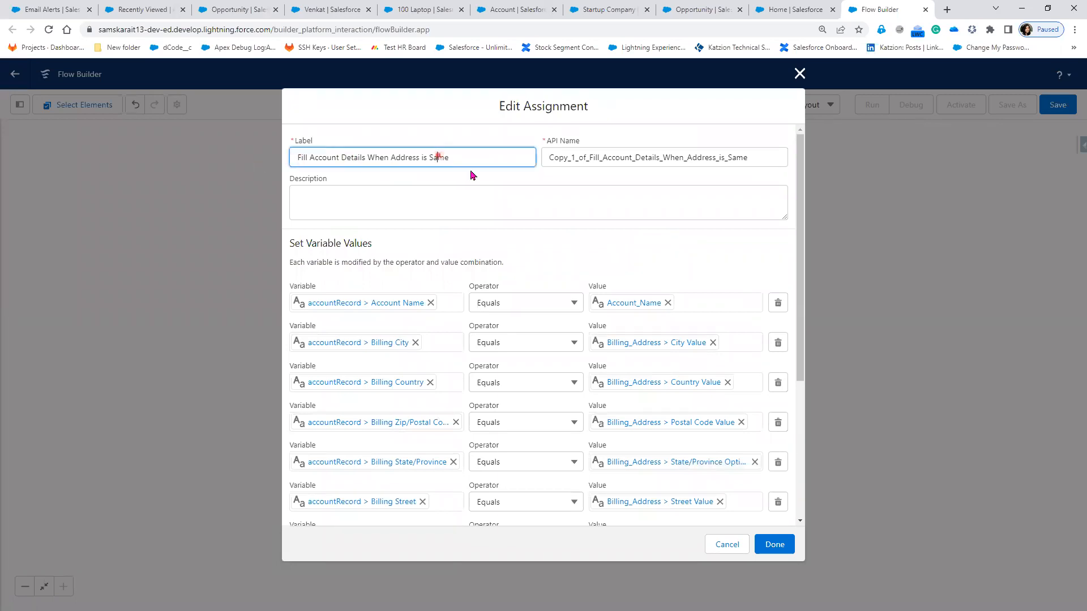
type("Different")
Step: Change its API name to 'Fill_Account_Details_When_Address_is_Different'
left_click_drag(589, 157, 522, 157)
key("BackSpace")
left_click(730, 157)
key("BackSpace")
key("BackSpace")
key("BackSpace")
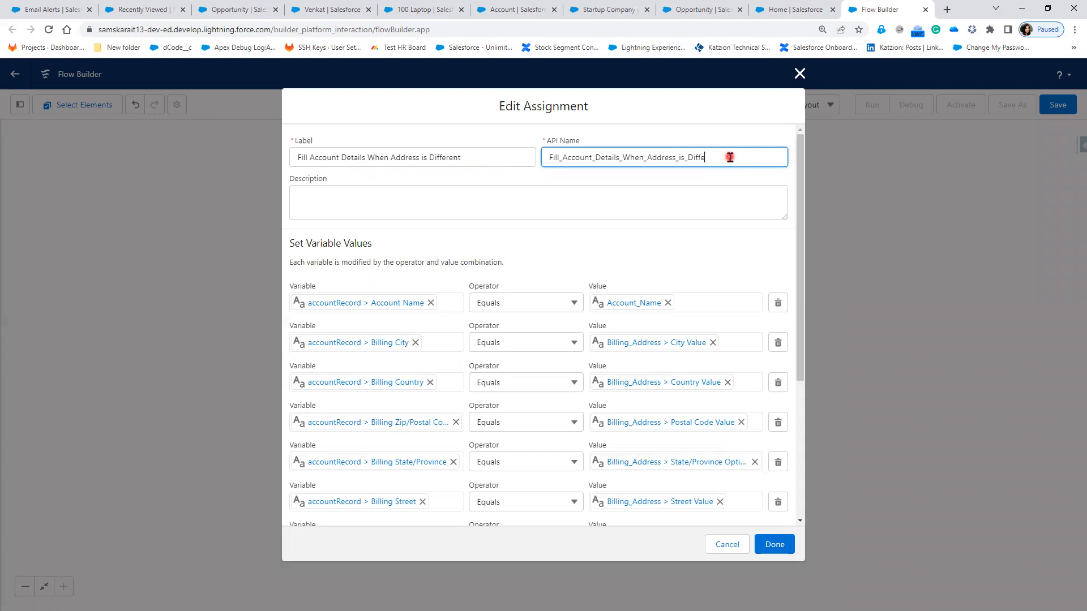
type("Different")
left_click(691, 262)
Step: Point shipping city, country and postal code at the Shipping_Address component's values
scroll(458, 406, "down", 5)
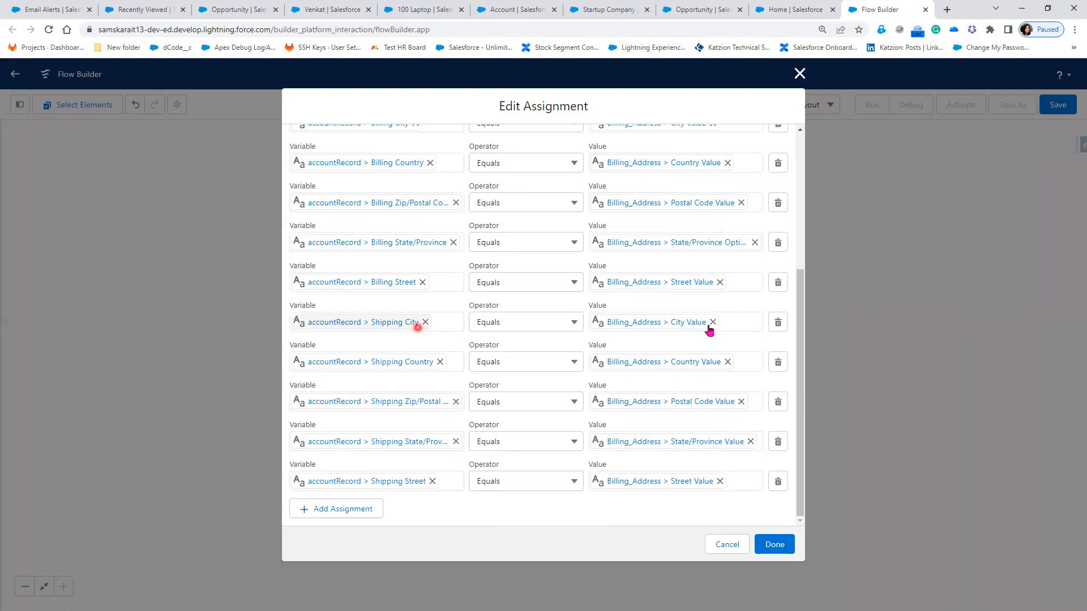
left_click(728, 362)
left_click(741, 402)
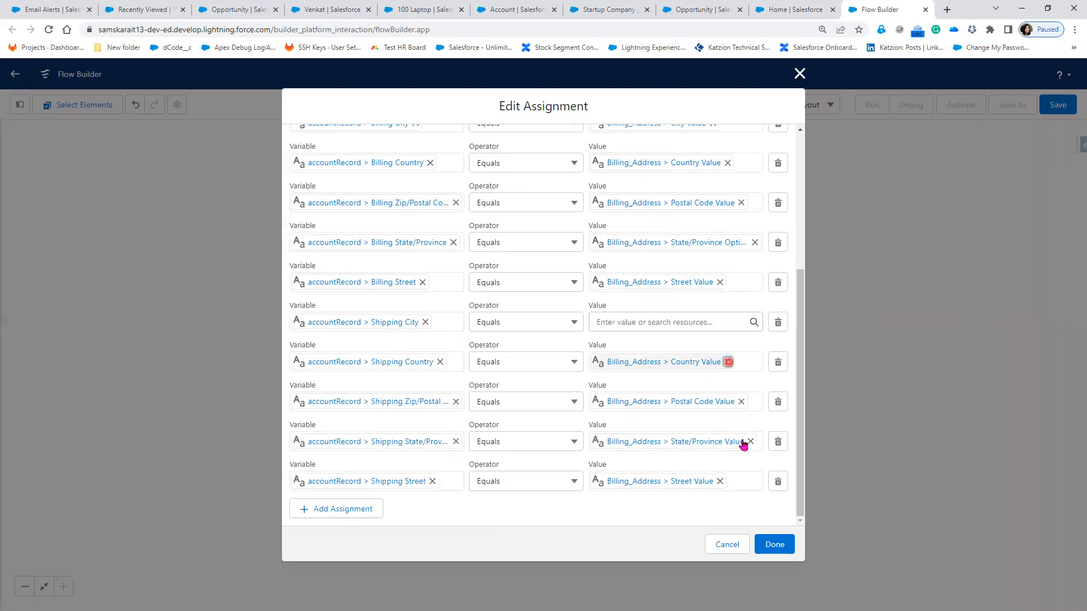
left_click(751, 444)
left_click(621, 321)
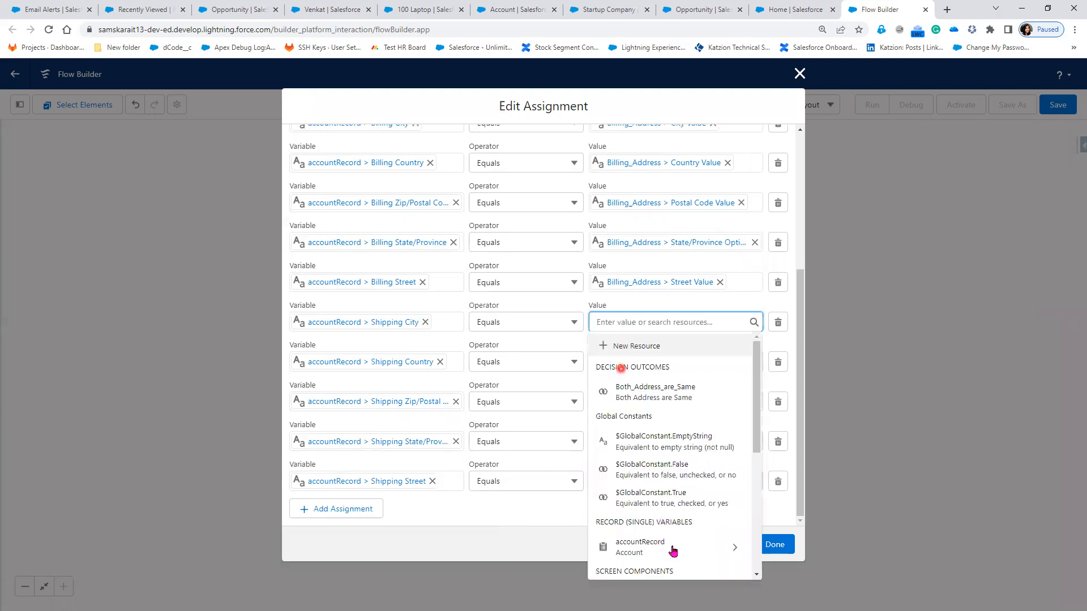
scroll(674, 548, "down", 3)
left_click(739, 515)
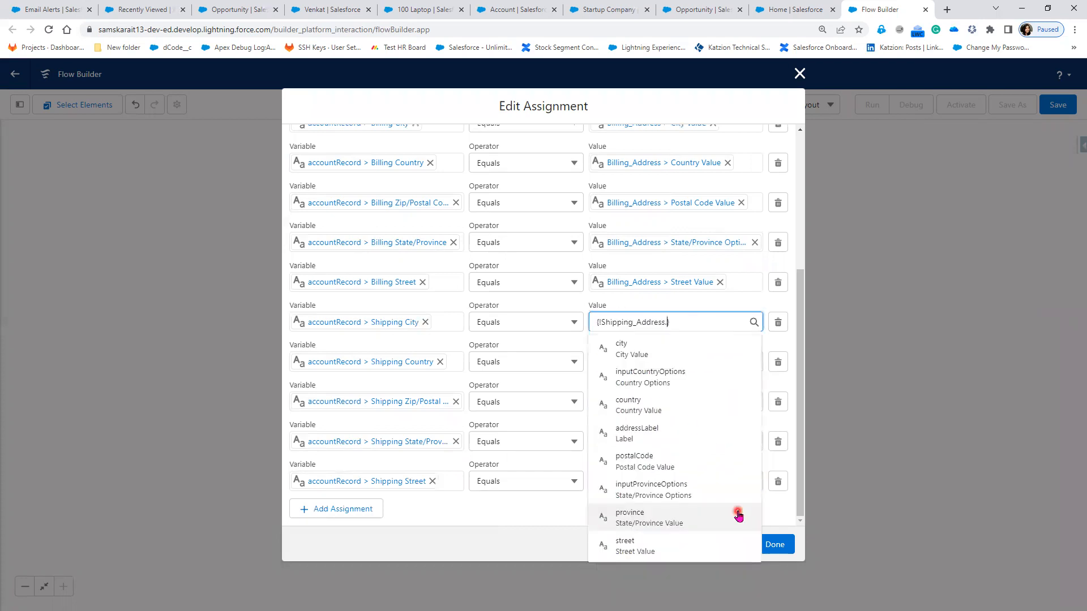
left_click(657, 360)
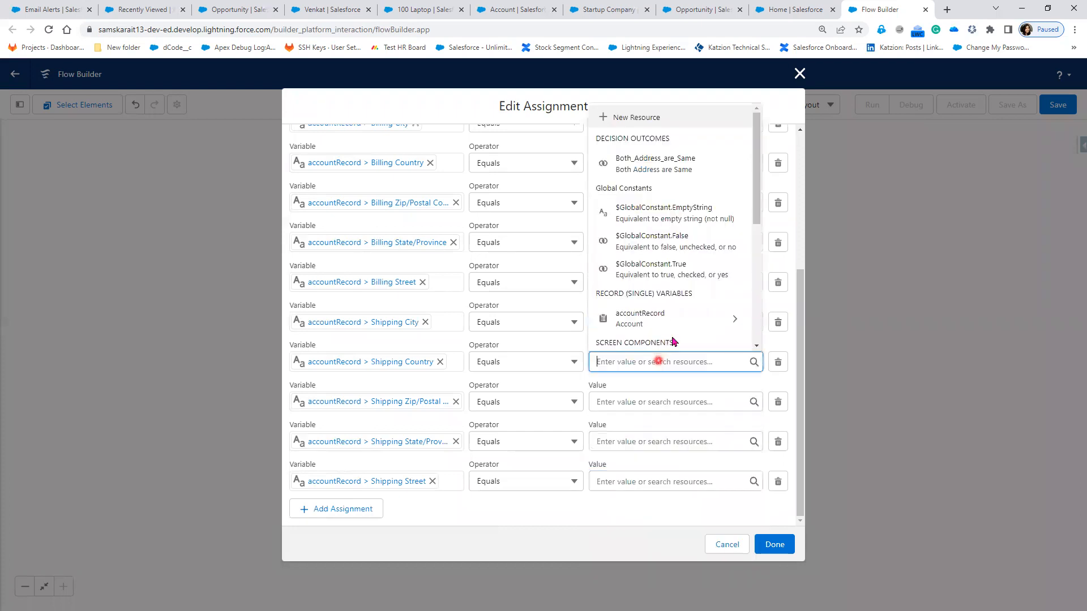
scroll(673, 338, "down", 3)
left_click(704, 293)
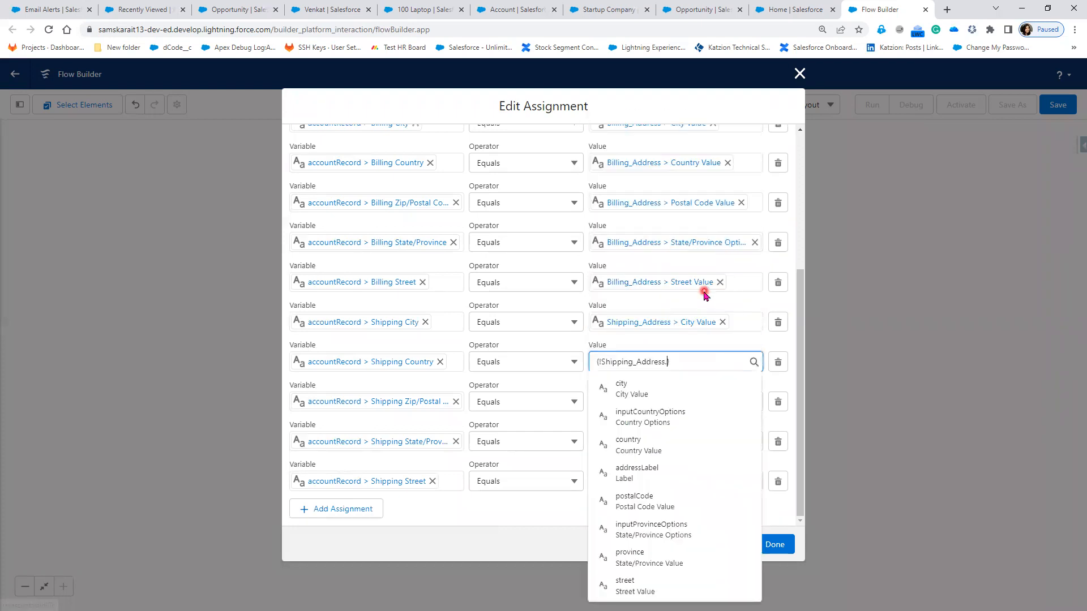
left_click(658, 450)
left_click(653, 404)
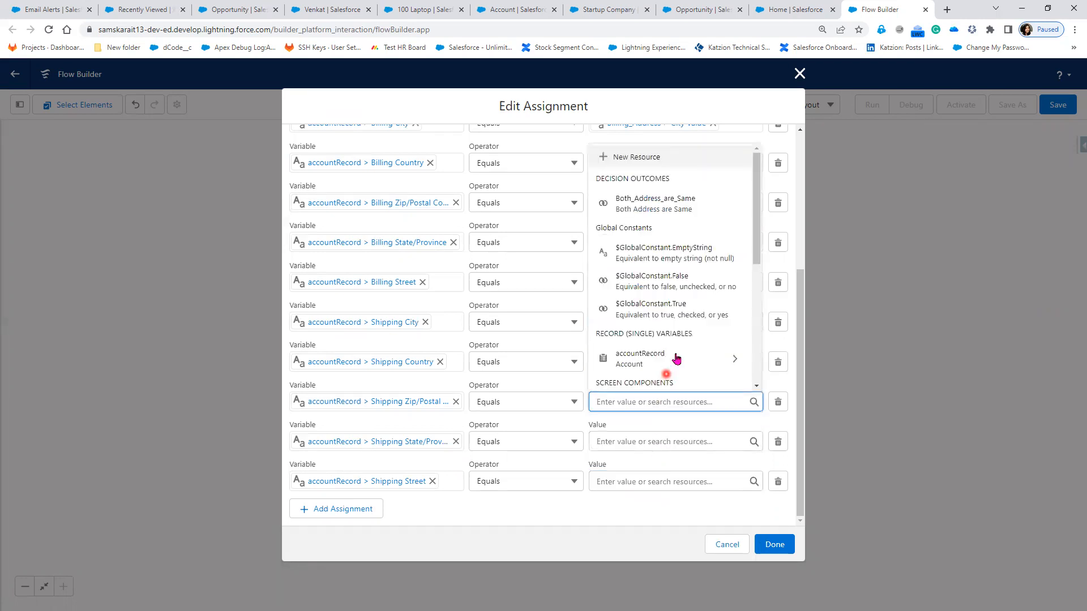
scroll(677, 328, "down", 3)
left_click(676, 326)
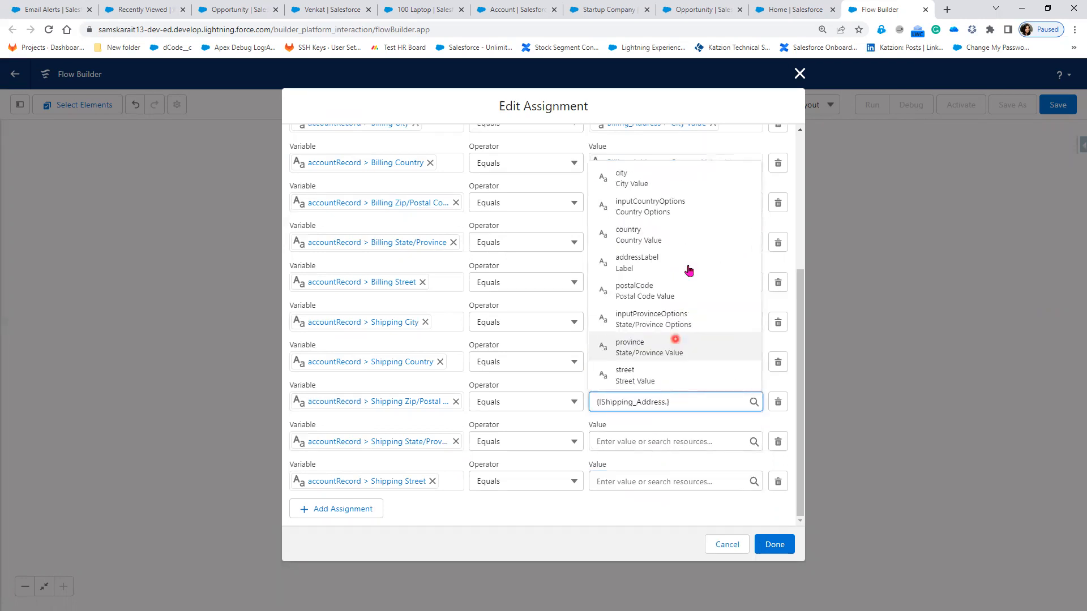
left_click(686, 284)
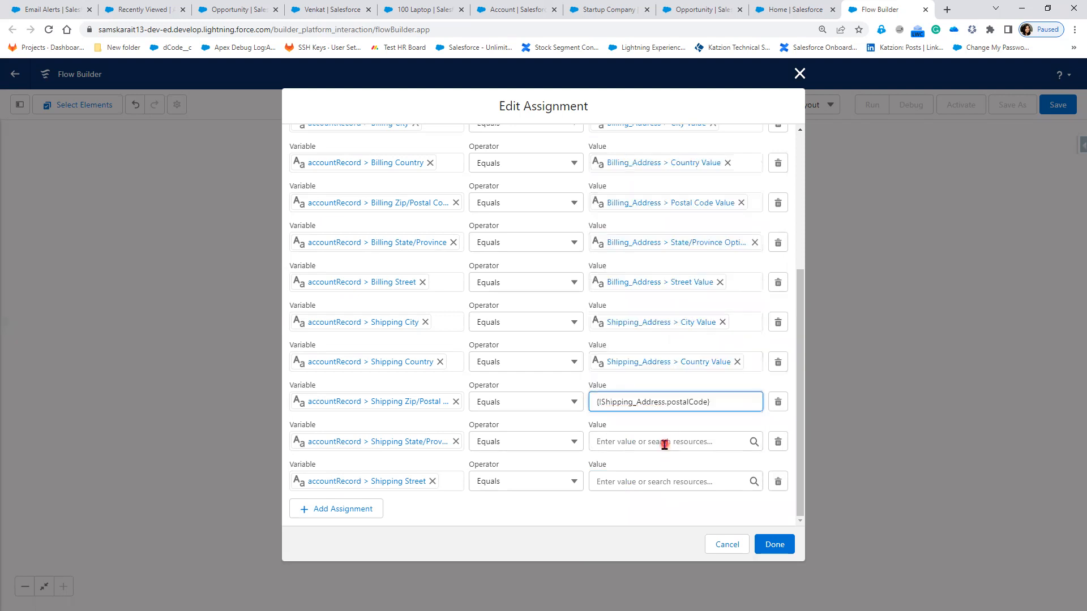
Step: Set Shipping State to Shipping_Address.inputProvinceOptions and Shipping Street to Shipping_Address.street, then save
left_click(665, 444)
scroll(682, 382, "down", 2)
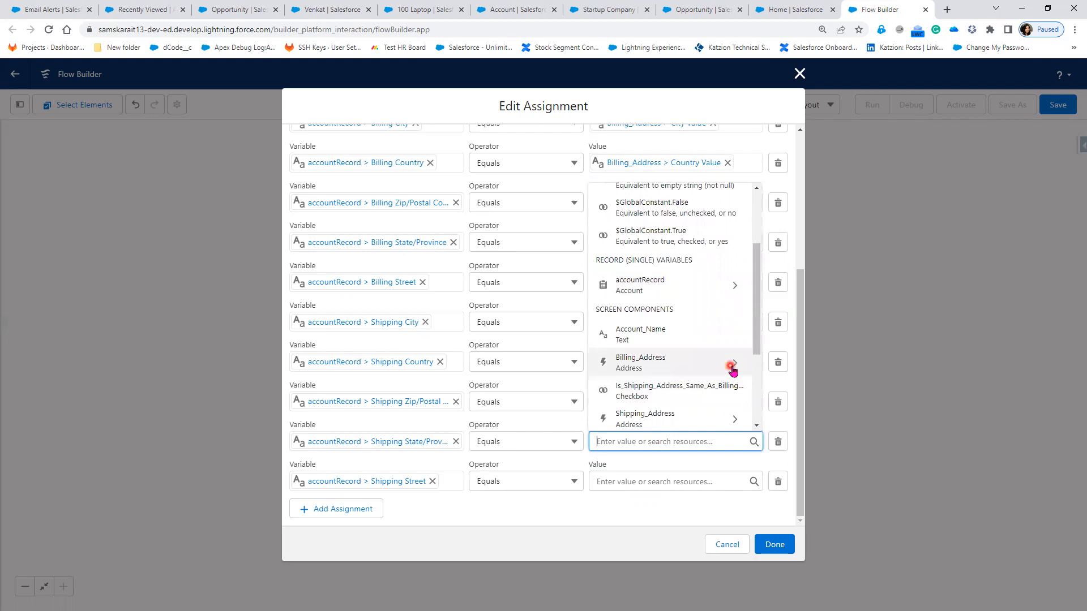
left_click(707, 409)
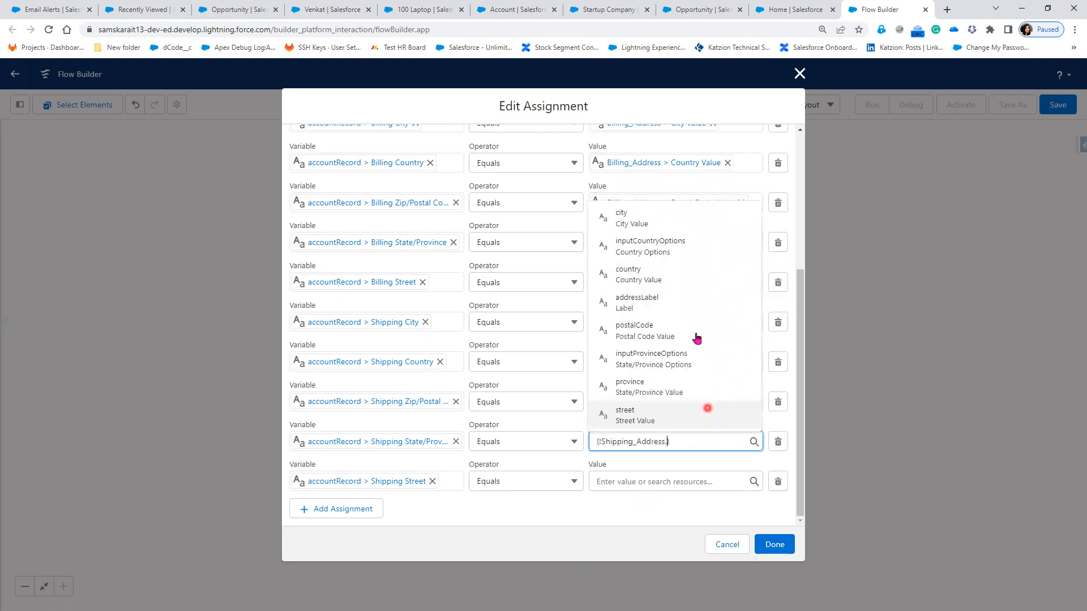
left_click(694, 369)
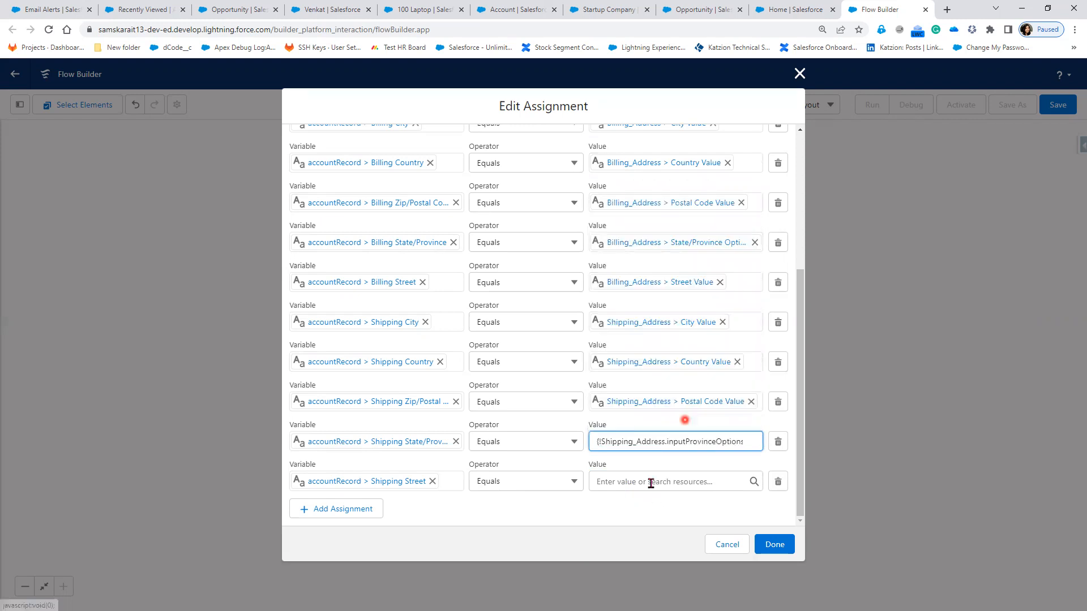
left_click(651, 482)
scroll(679, 430, "down", 3)
left_click(727, 403)
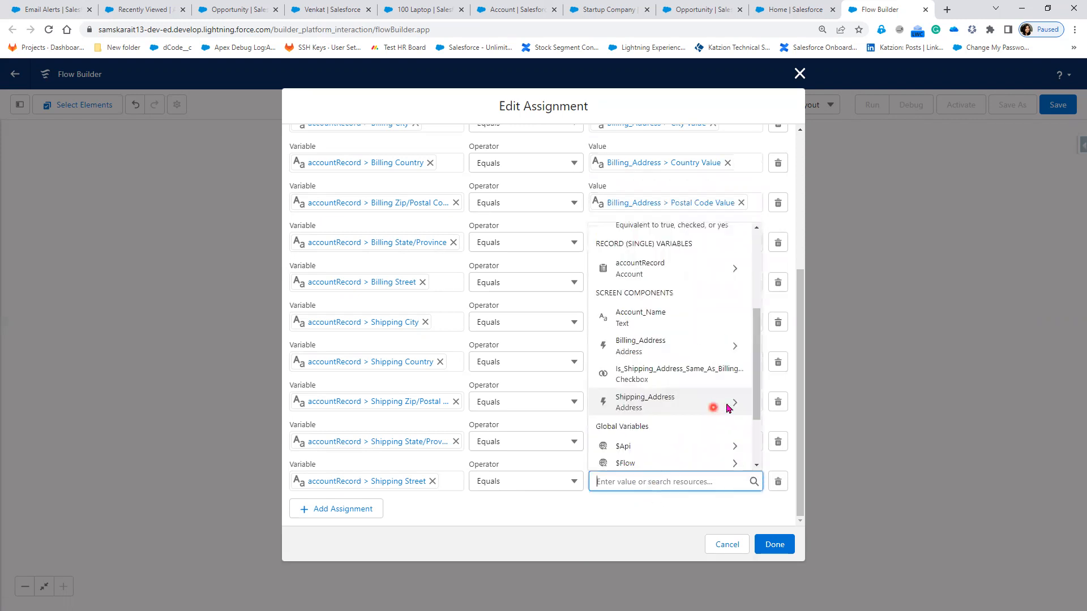
type("street")
left_click(767, 547)
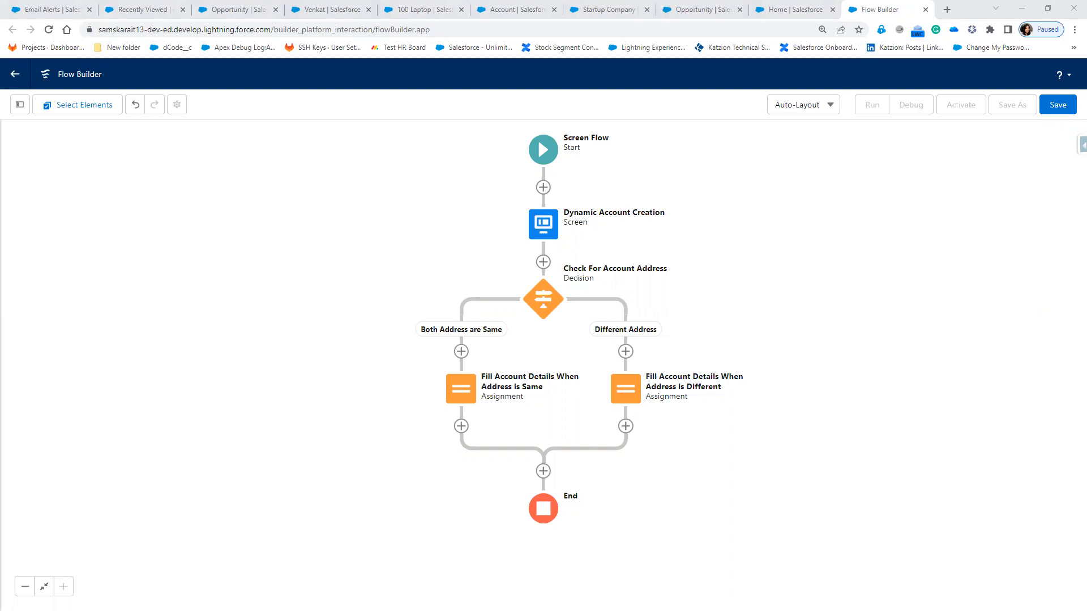
Step: Add a Create Records element just above End
left_click(544, 472)
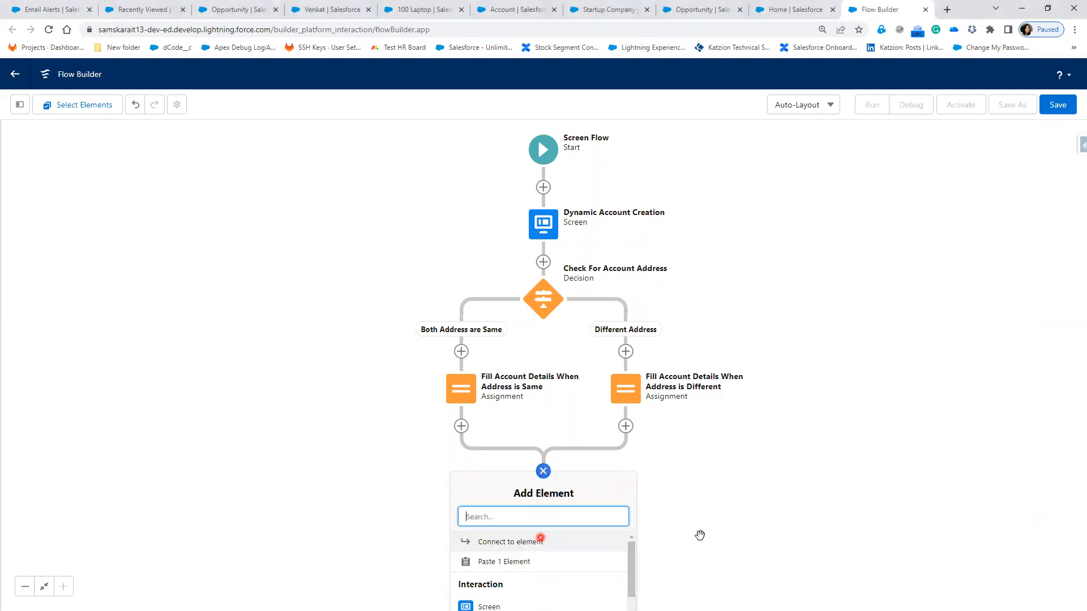
scroll(671, 402, "down", 3)
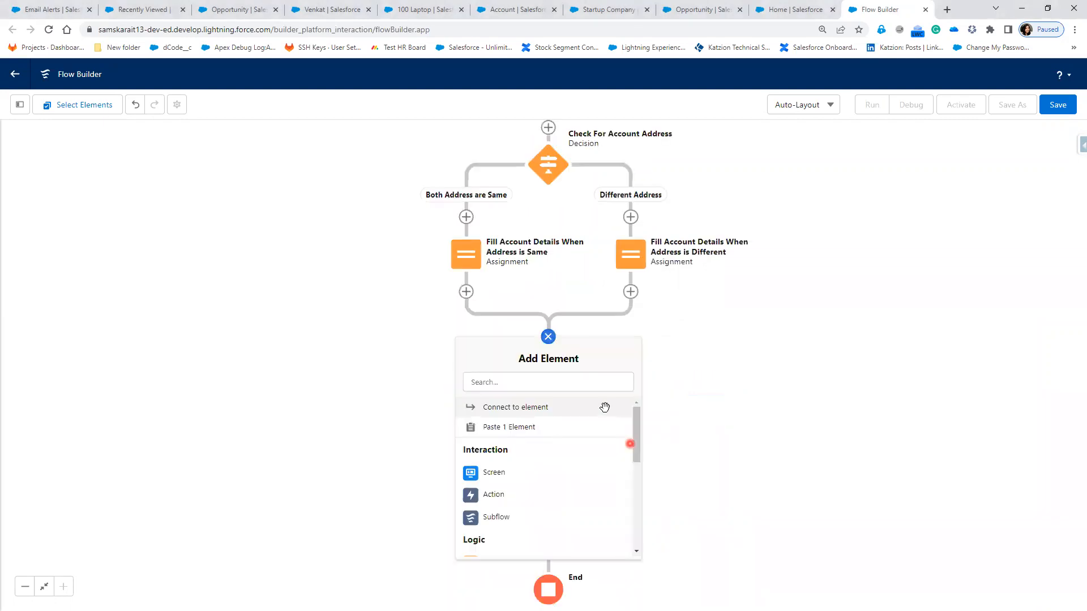
left_click(548, 337)
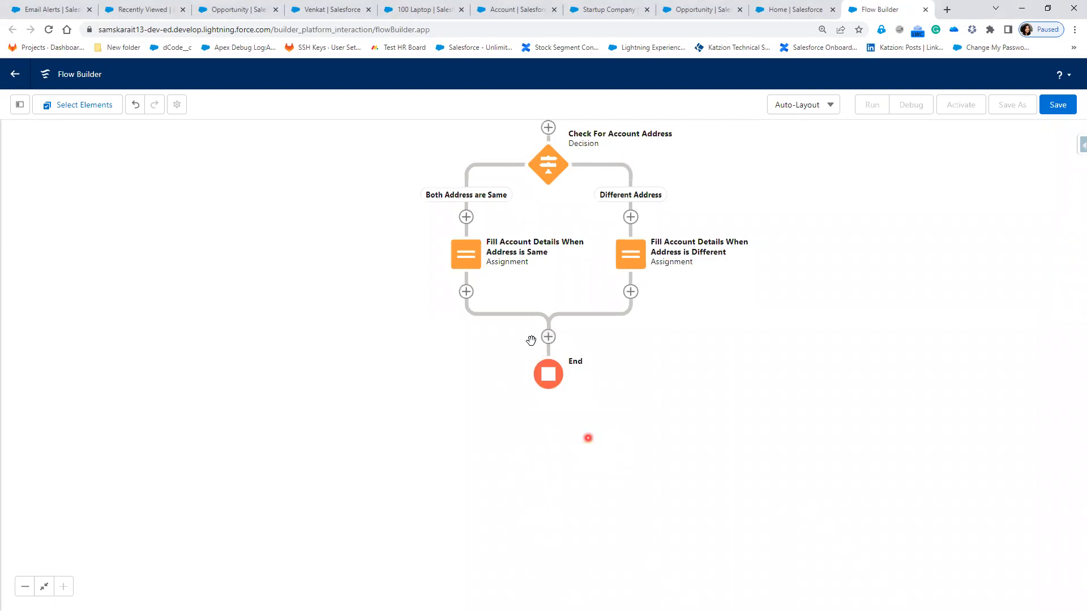
left_click(548, 337)
scroll(589, 529, "down", 2)
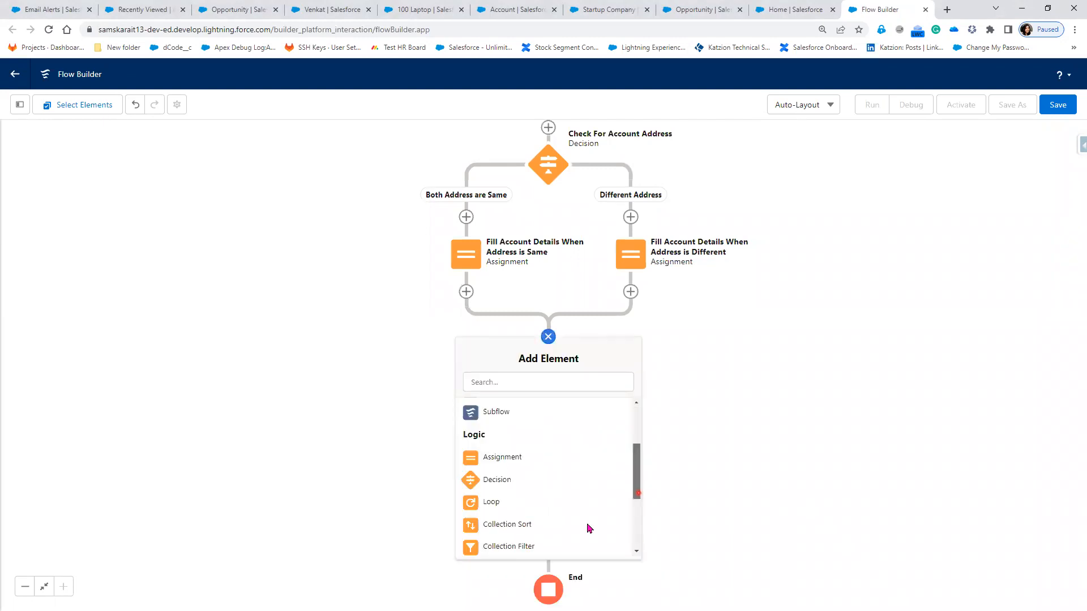
scroll(500, 462, "down", 3)
left_click(501, 462)
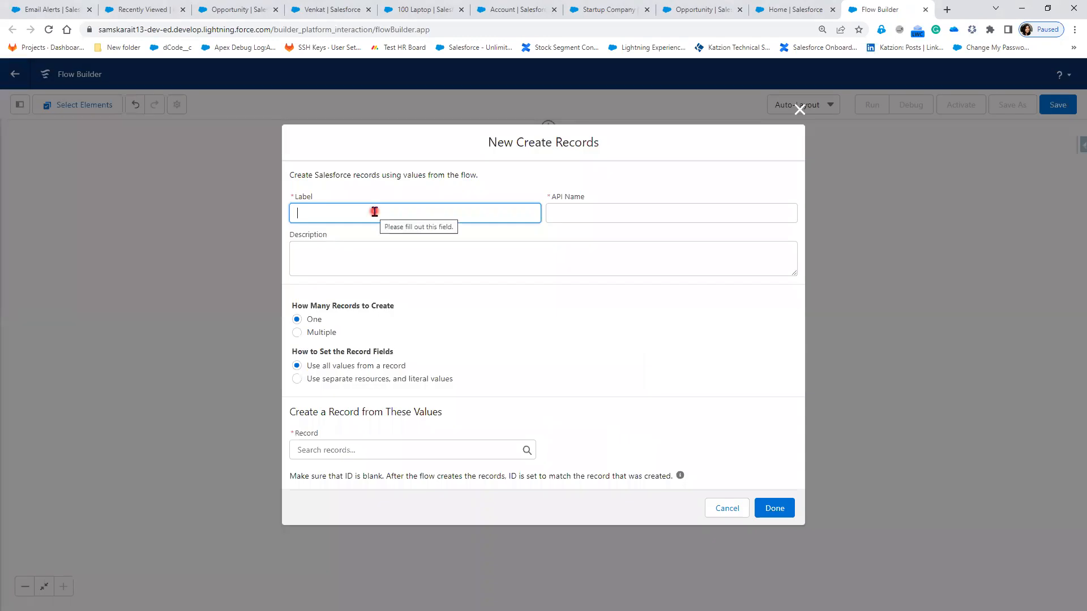
Step: Label it 'Create Account', create the record from accountRecord, and confirm
type("Creaate===")
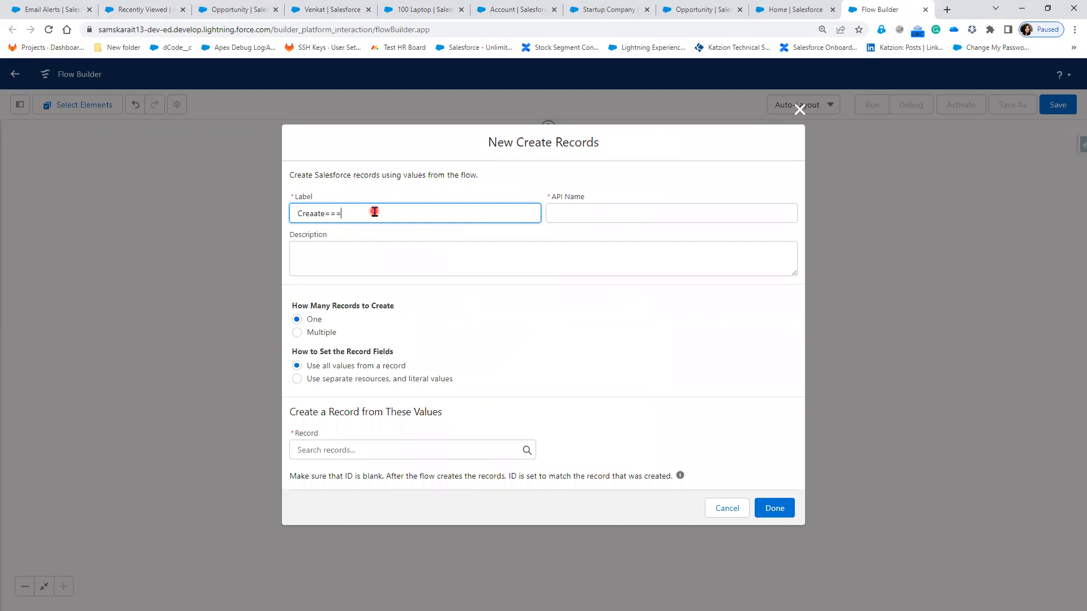
key("BackSpace")
key("BackSpace")
key("BackSpace")
key("BackSpace")
key("BackSpace")
key("BackSpace")
type("te Account")
key("Tab")
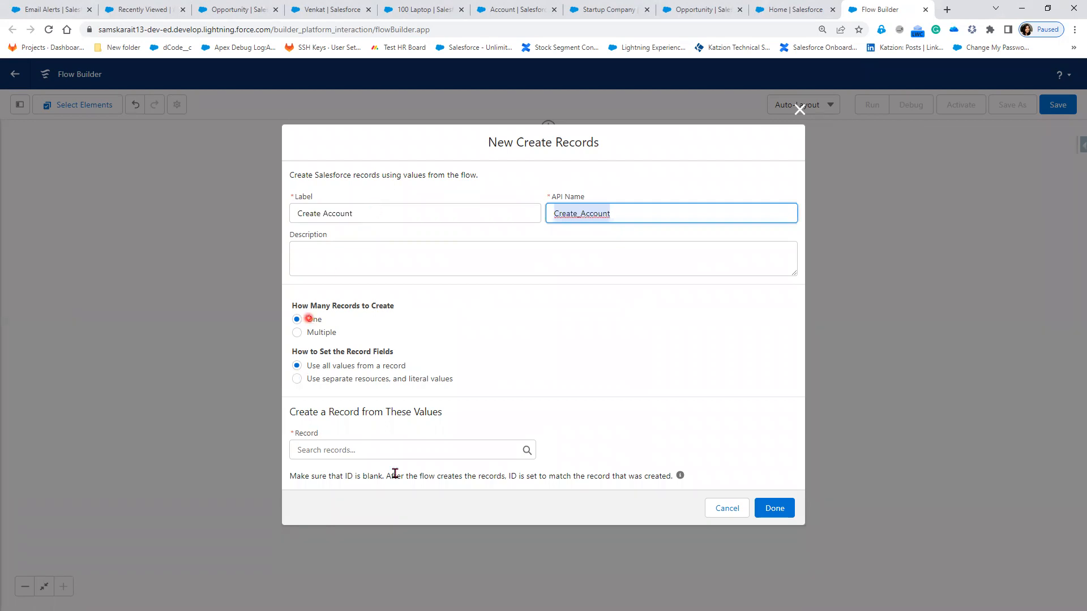
left_click(365, 450)
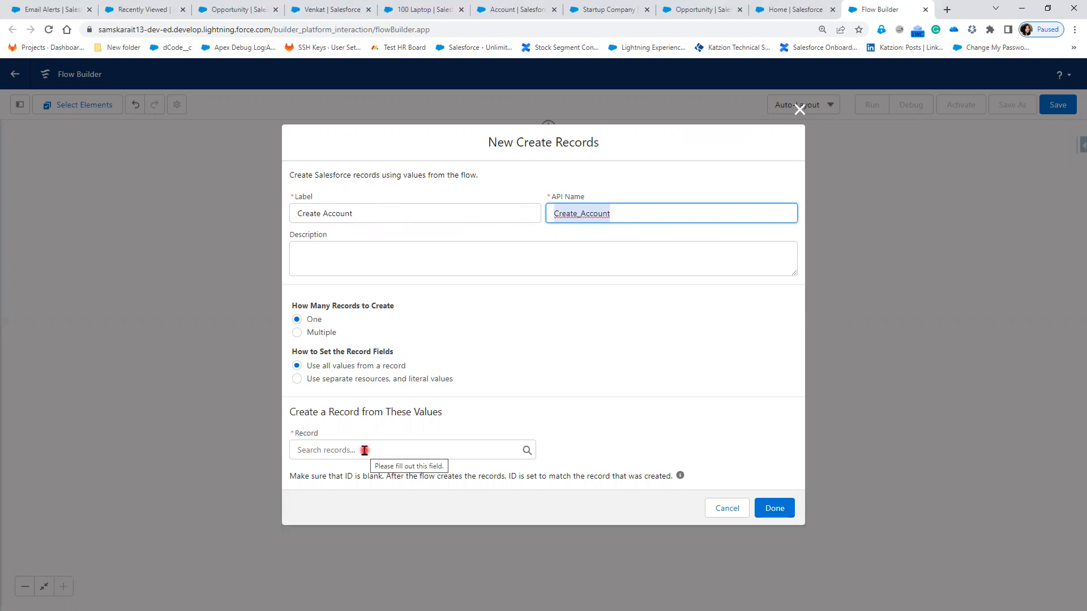
left_click(363, 448)
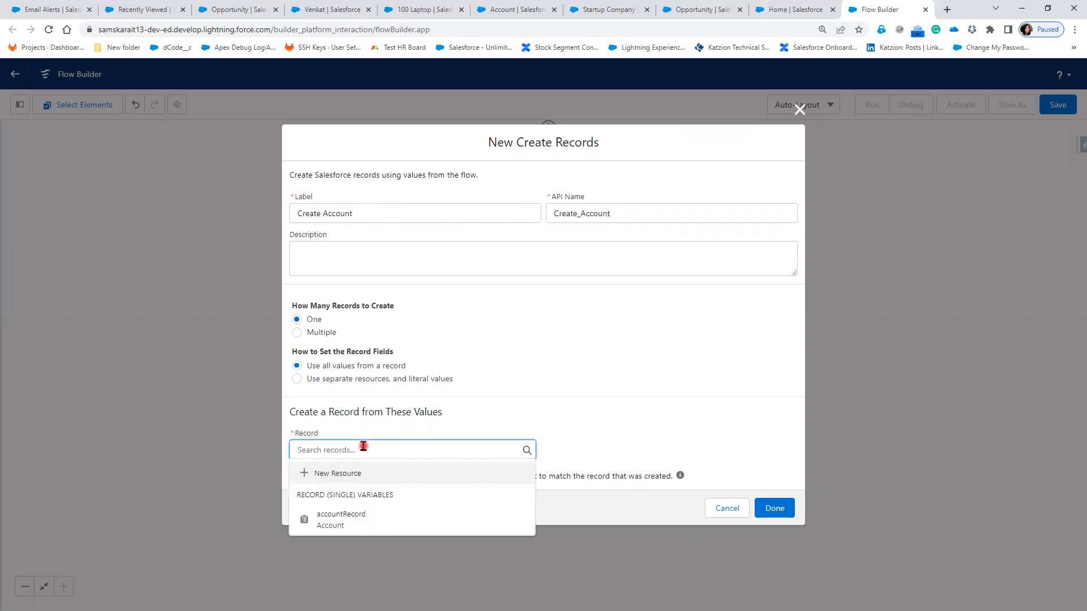
left_click(376, 527)
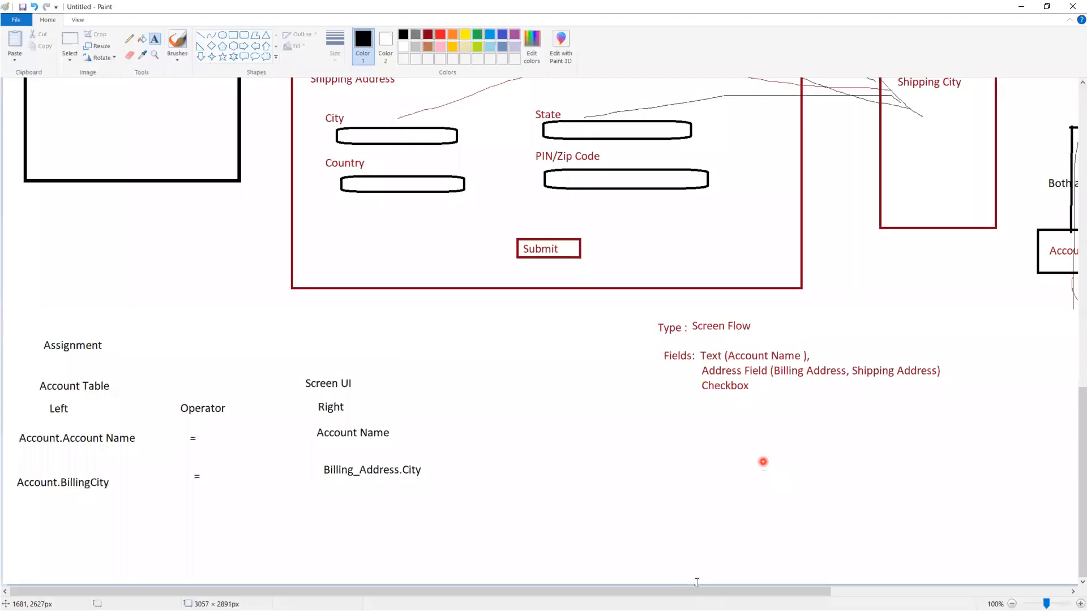
left_click_drag(688, 593, 500, 504)
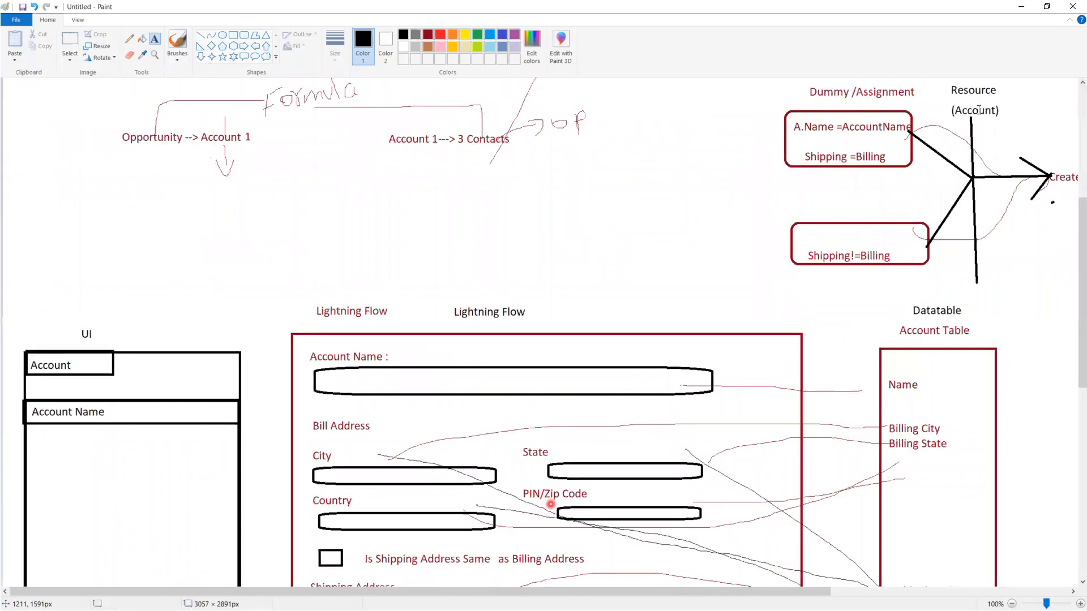
left_click(1020, 6)
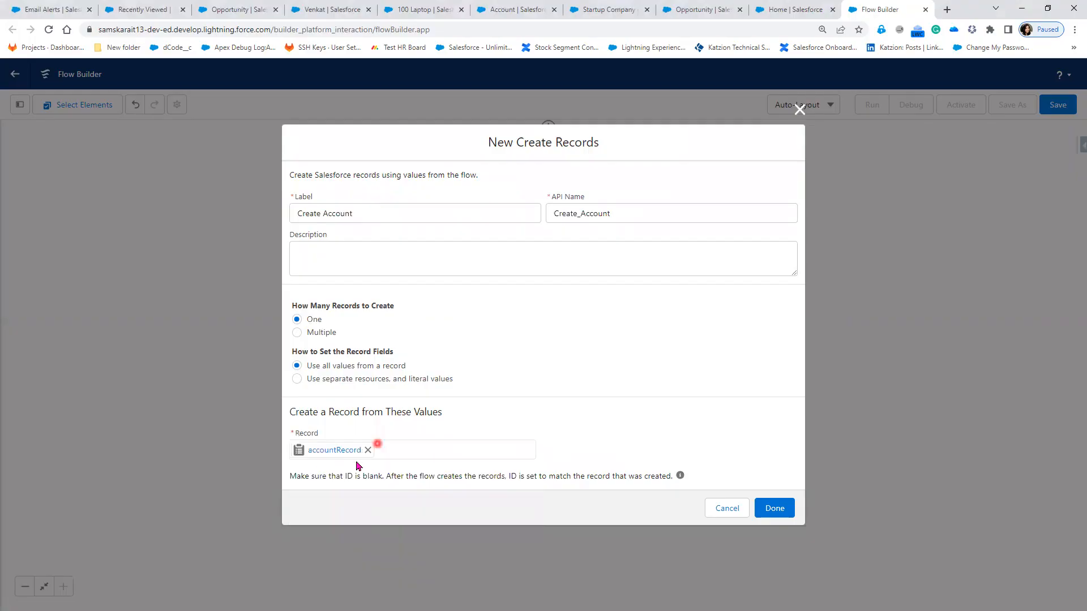
left_click(779, 513)
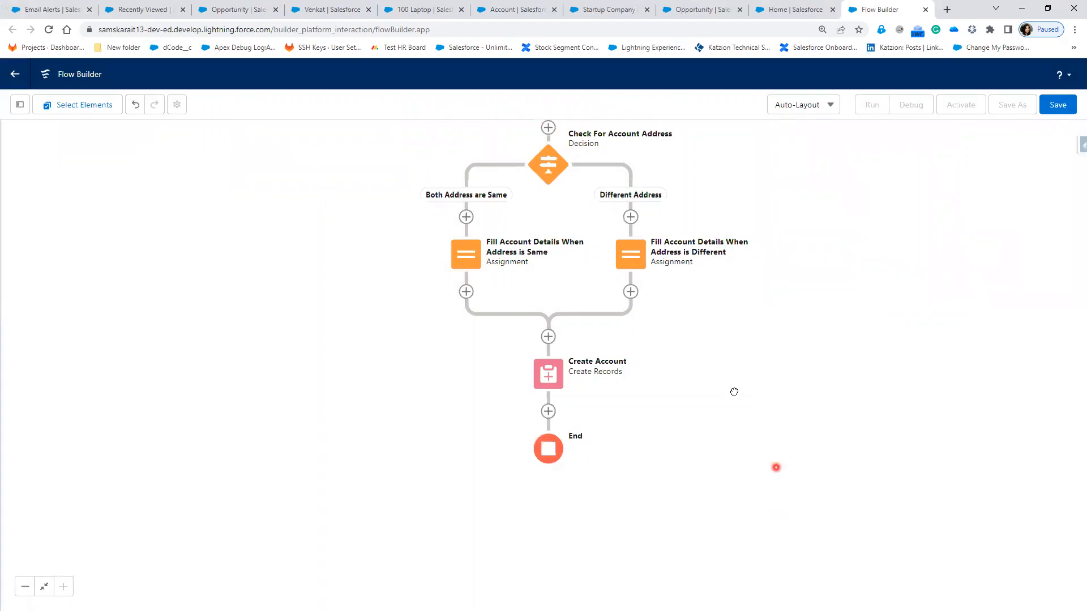
Step: Open the save dialog and enter 'Create Account based on the Address' as the Flow Label
scroll(738, 480, "up", 2)
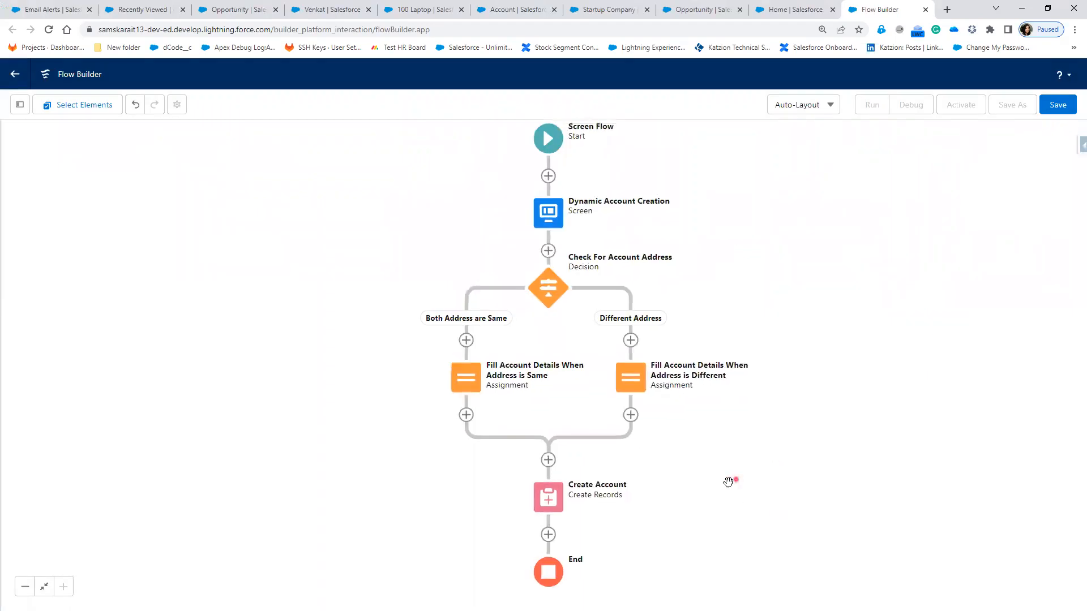
left_click_drag(729, 483, 729, 482)
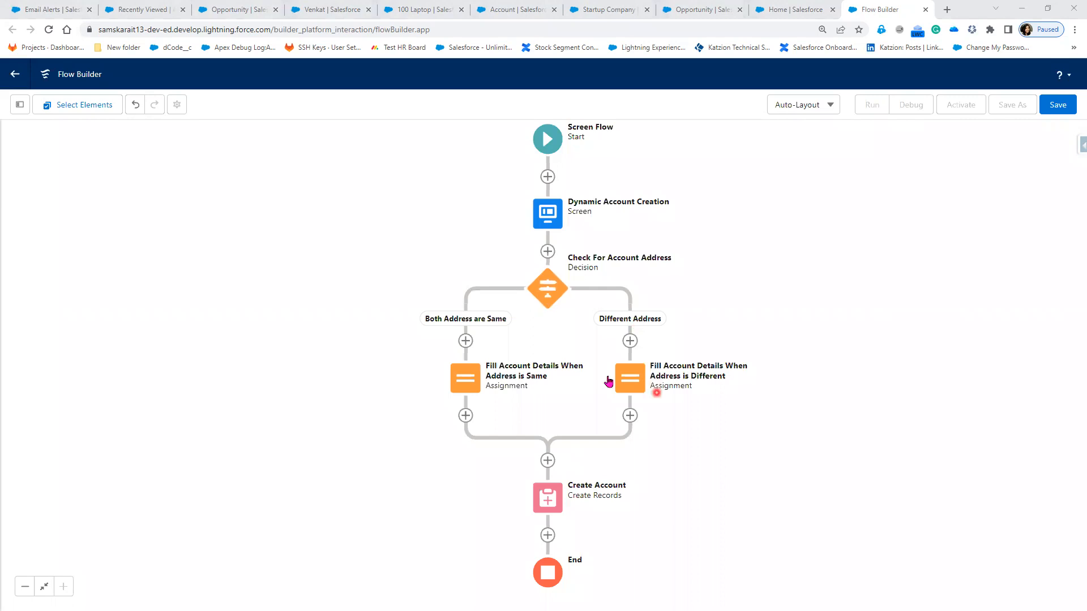
left_click(1057, 105)
left_click(394, 292)
type("Create Account")
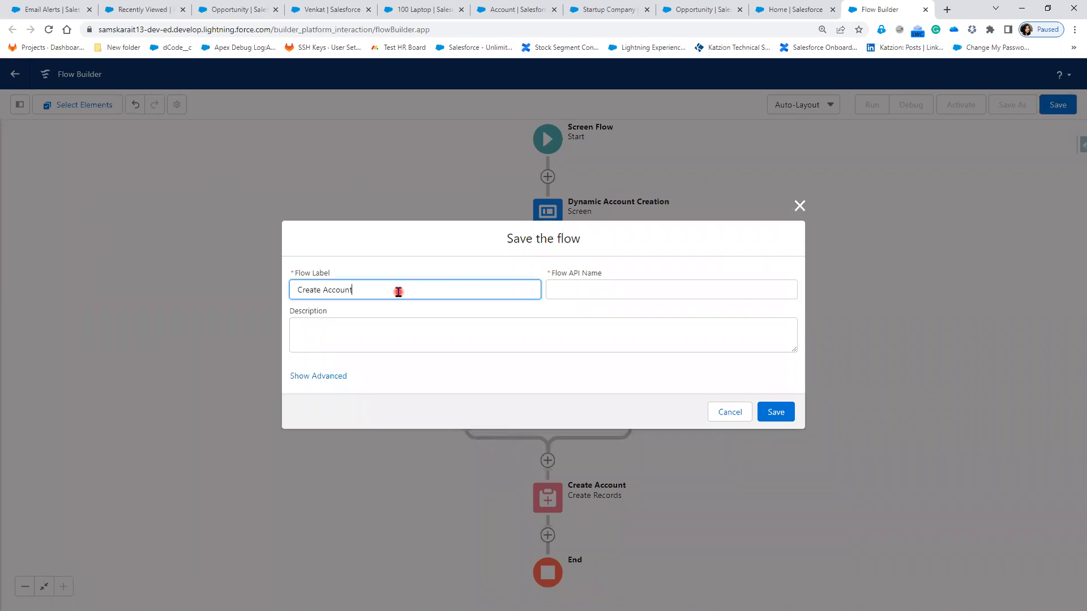
type(" based on the Address")
Step: Accept the auto-filled API name, add description 'Create Account Dynamically', and save the flow
key("Tab")
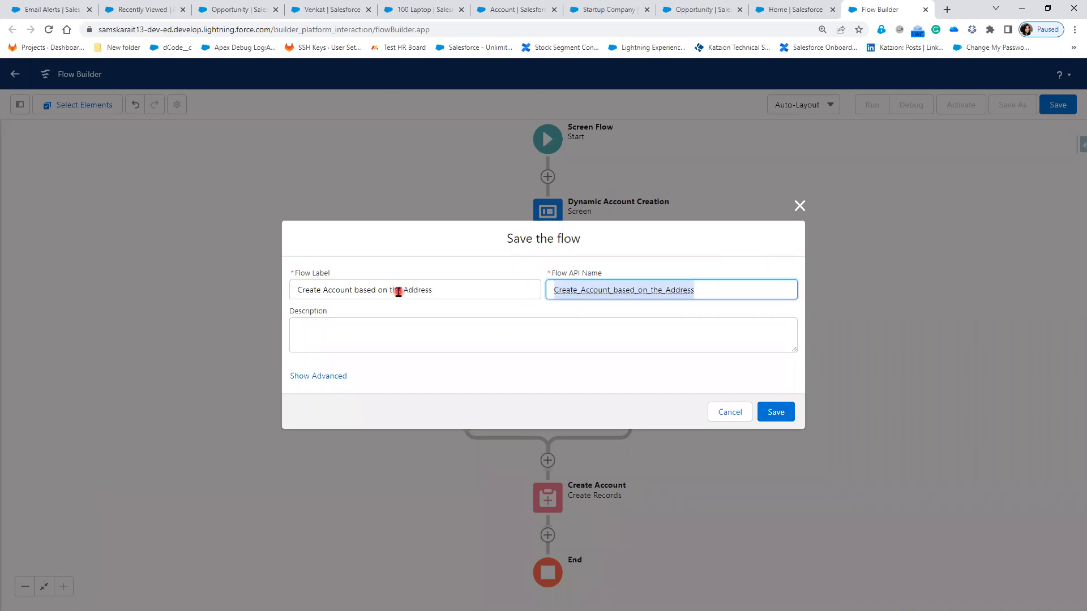
left_click(387, 332)
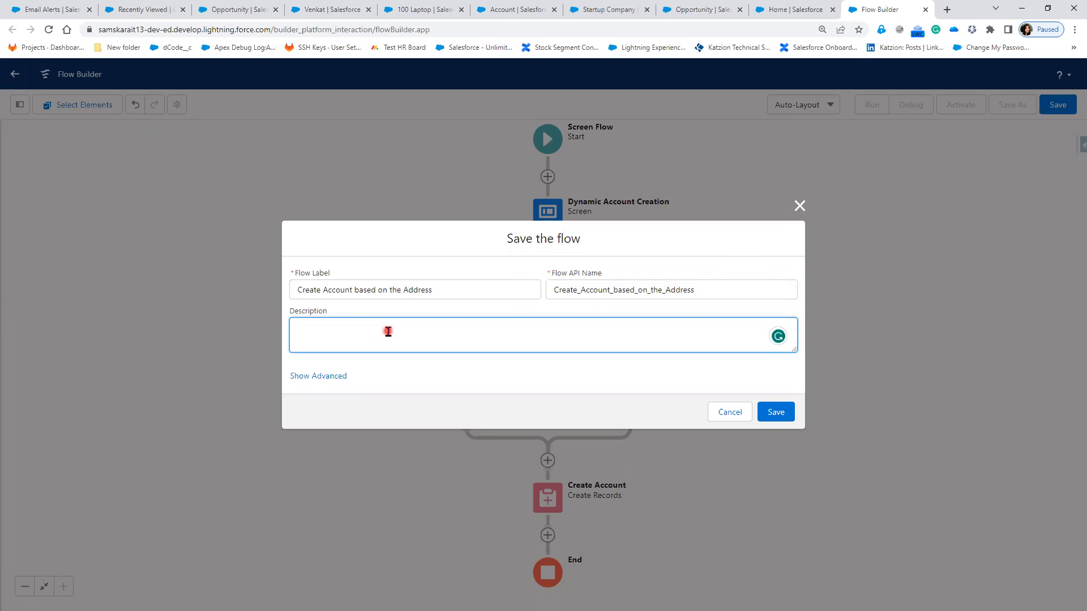
type("Create Account Dynamically")
left_click(777, 415)
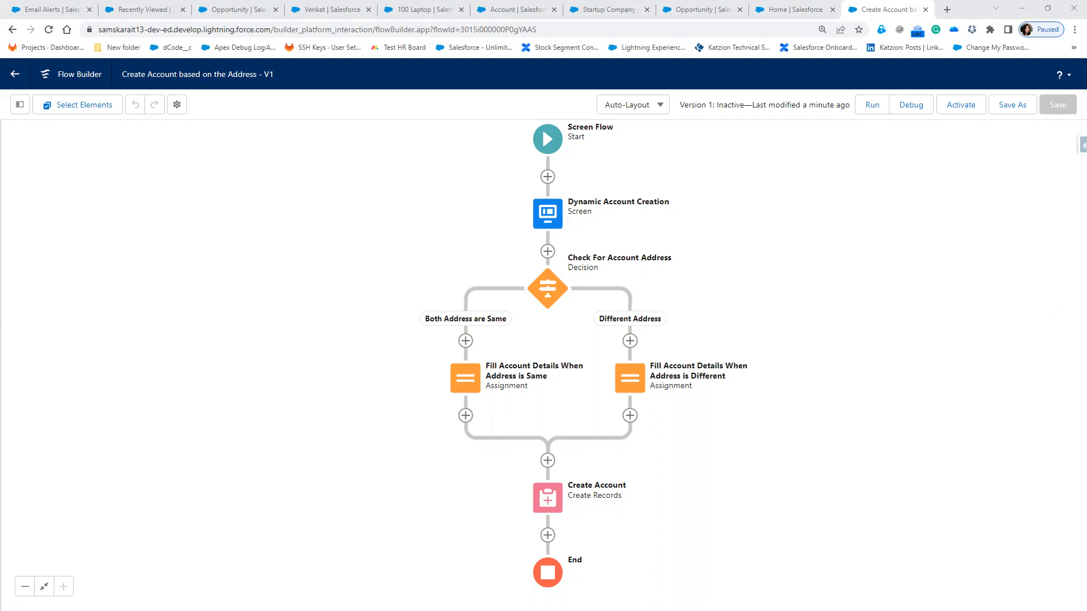
Step: Open the Dynamic Account Creation screen to review it
double_click(554, 227)
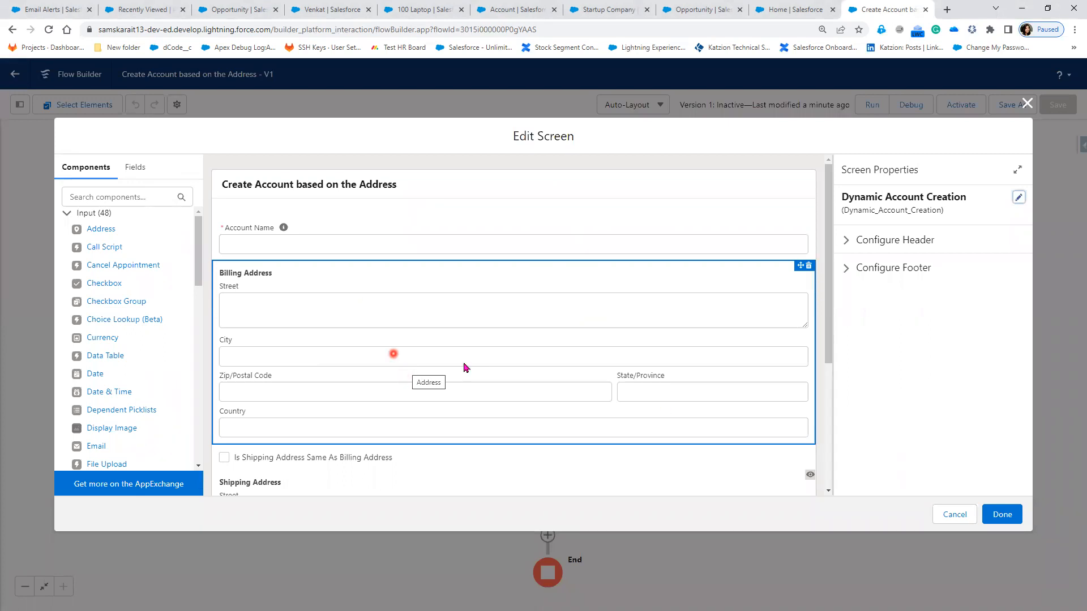
left_click(660, 377)
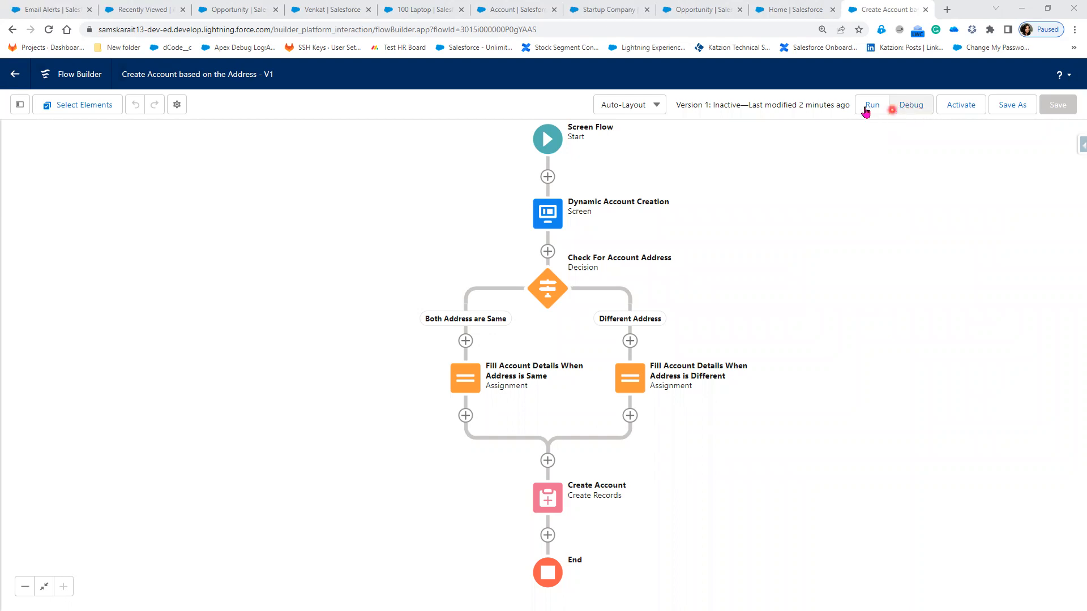
Step: Launch debug mode for the saved flow, review the debug options, and run it
left_click(920, 110)
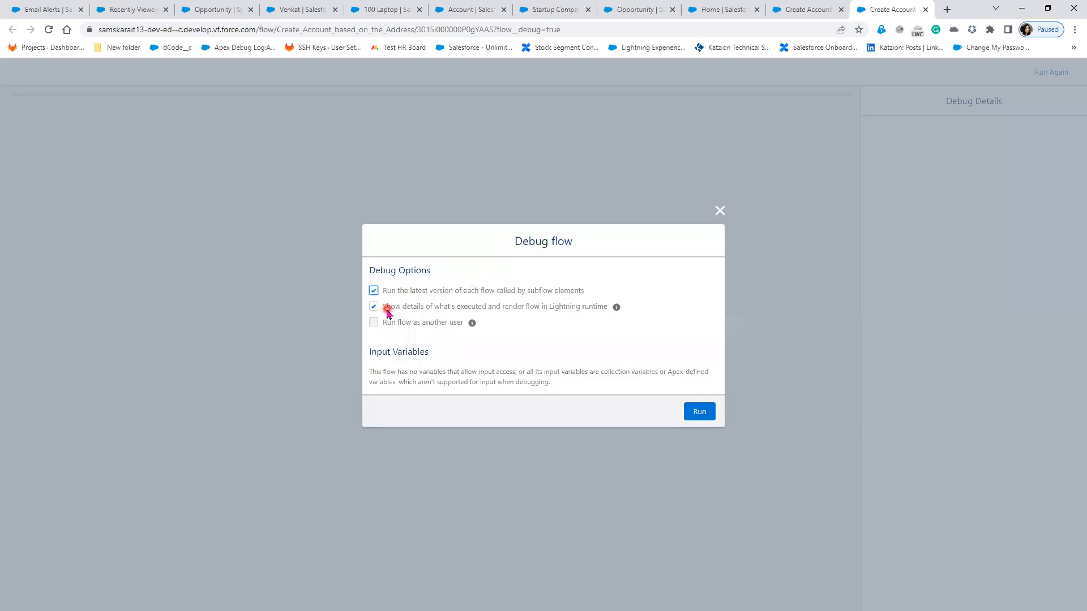
left_click_drag(387, 291, 590, 292)
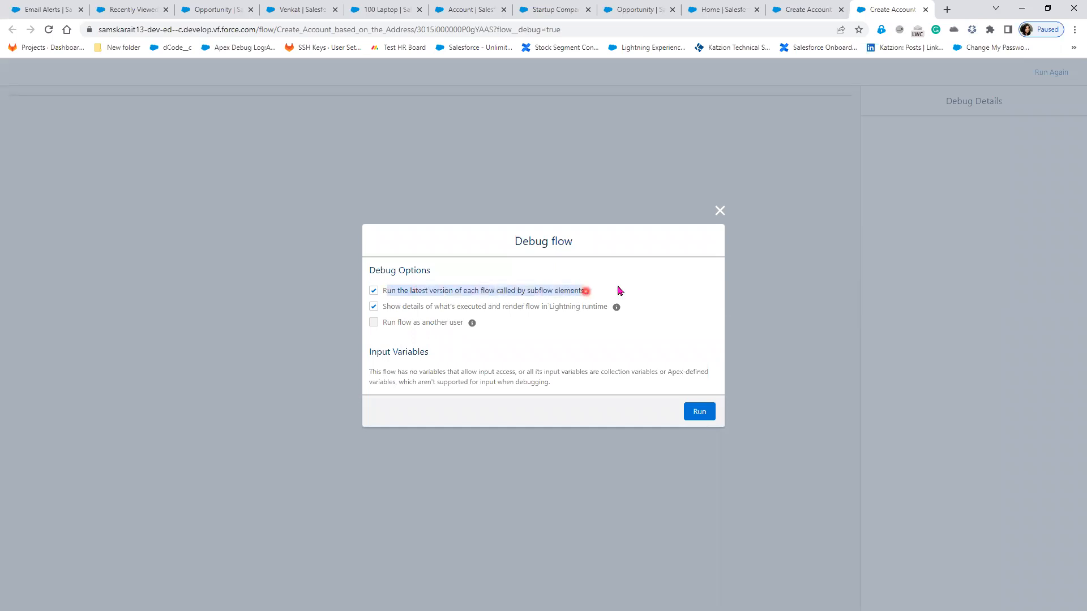
left_click(618, 291)
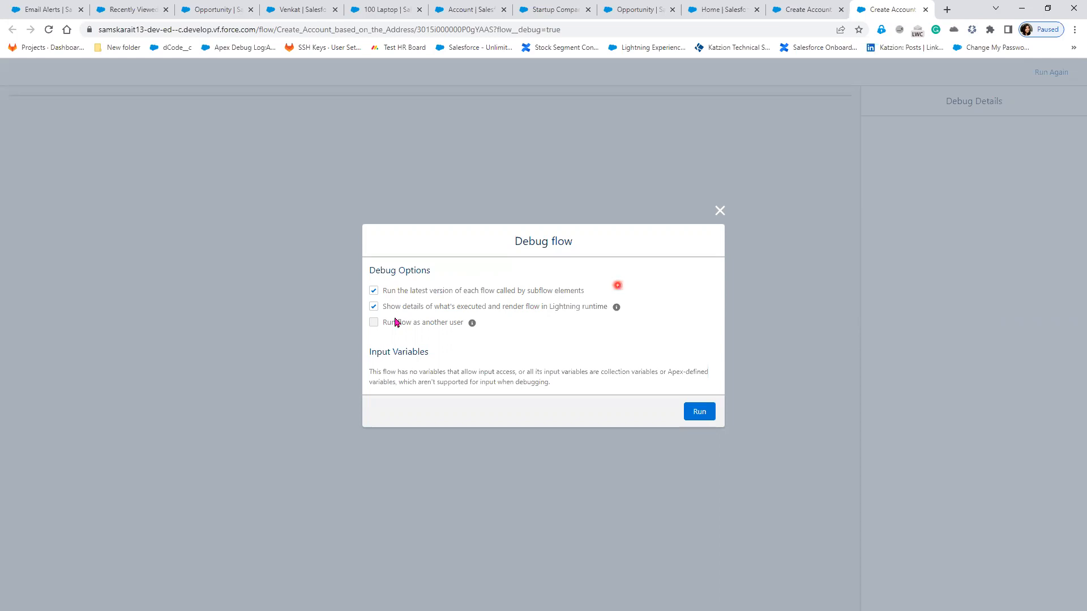
left_click_drag(385, 311, 601, 316)
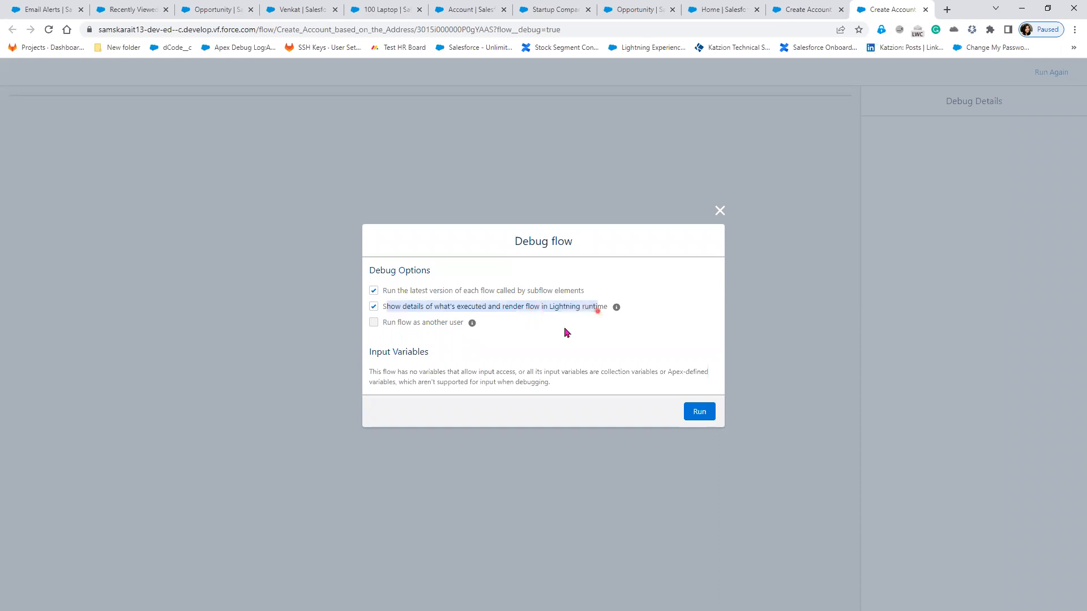
left_click(386, 320)
left_click(456, 328)
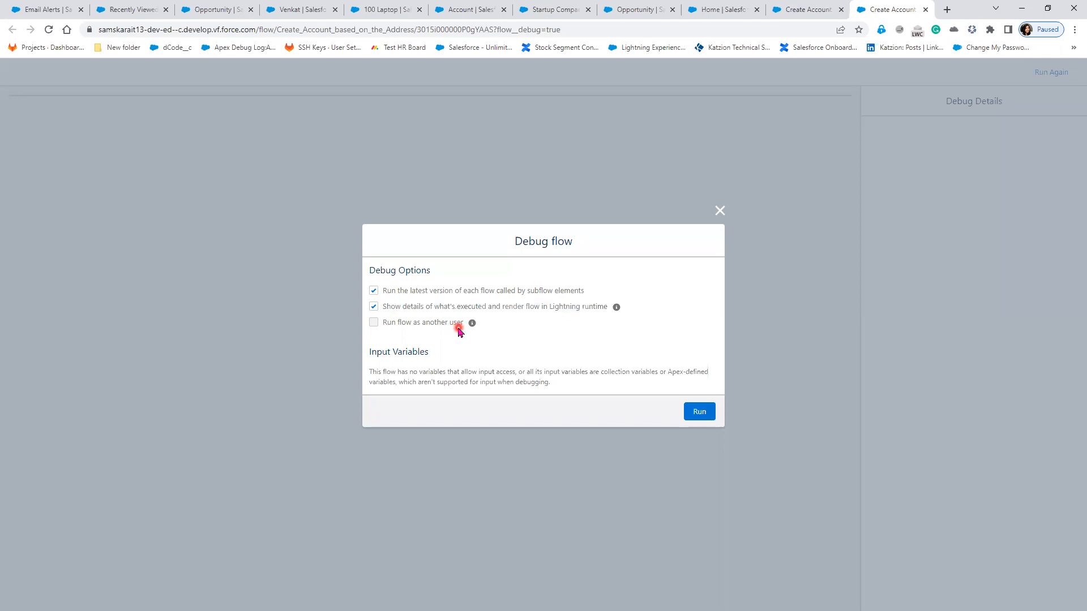
left_click(408, 333)
left_click(550, 333)
left_click(398, 354)
double_click(376, 323)
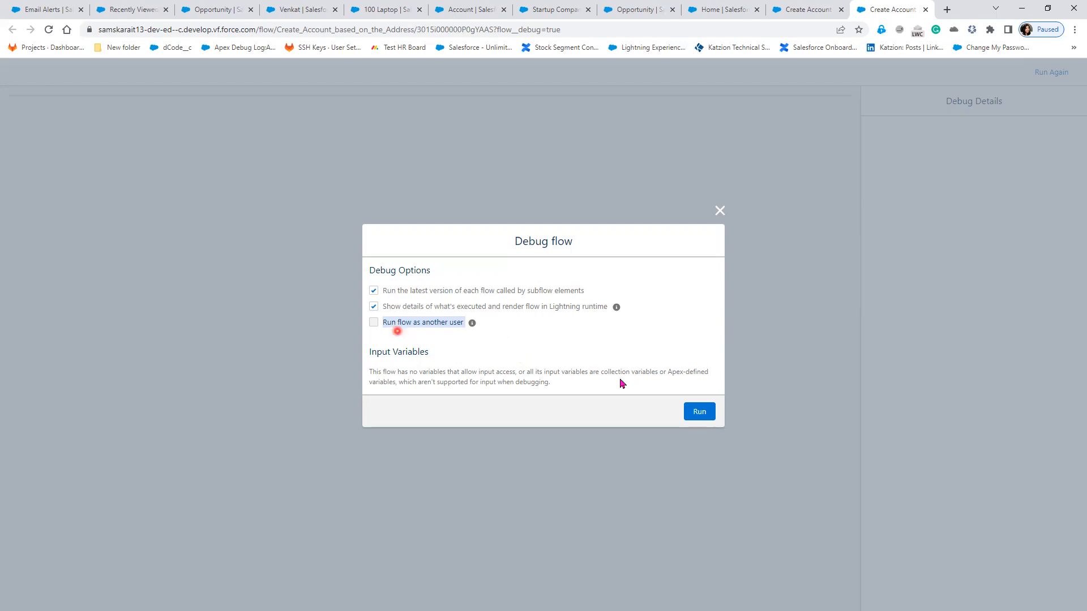
left_click(699, 413)
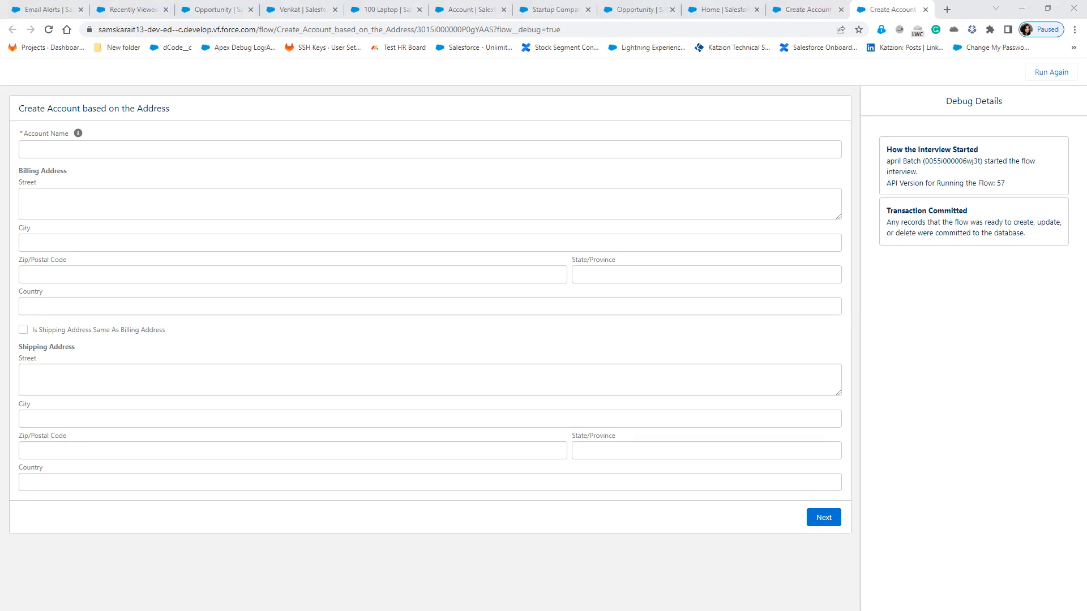
Step: Enter the new account's name in Account Name, then open a new blank browser tab
left_click(178, 152)
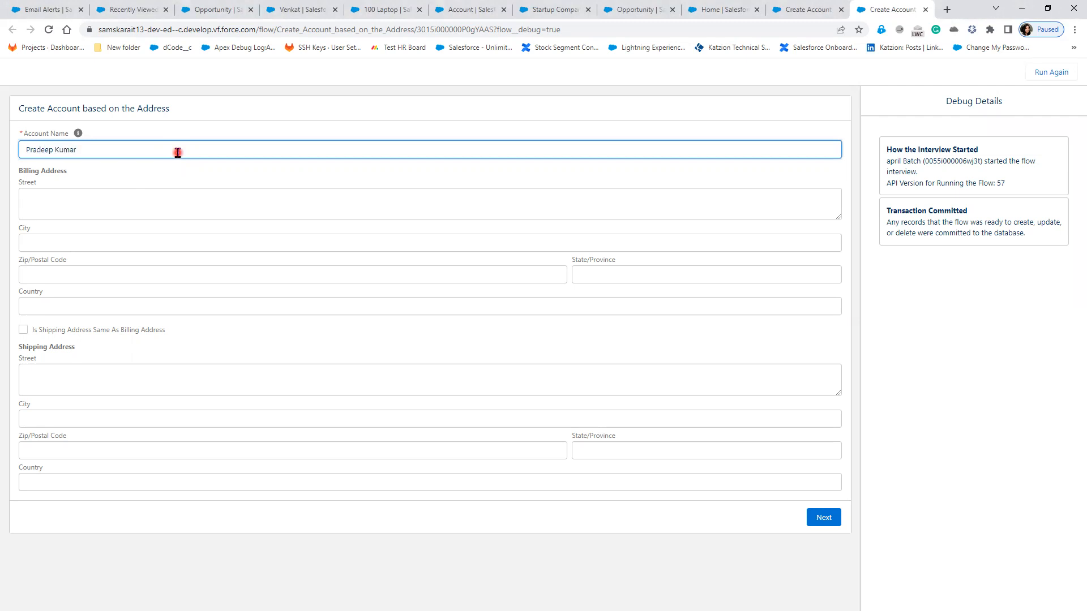
left_click(154, 176)
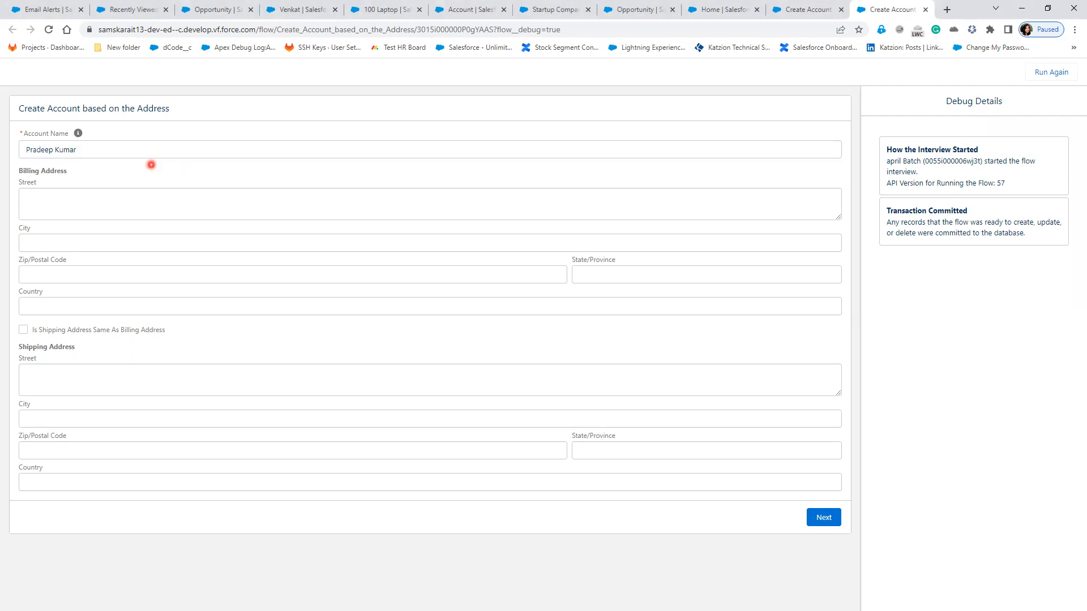
left_click(950, 10)
left_click(678, 34)
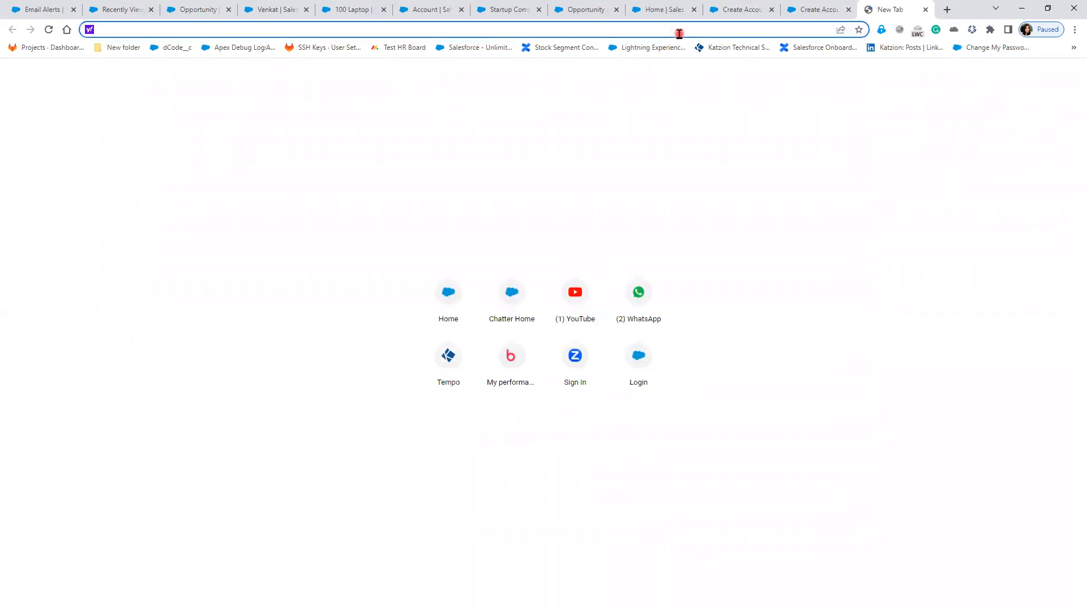
Step: Search Google for the suggested postal code API query
type("google.com")
key("Return")
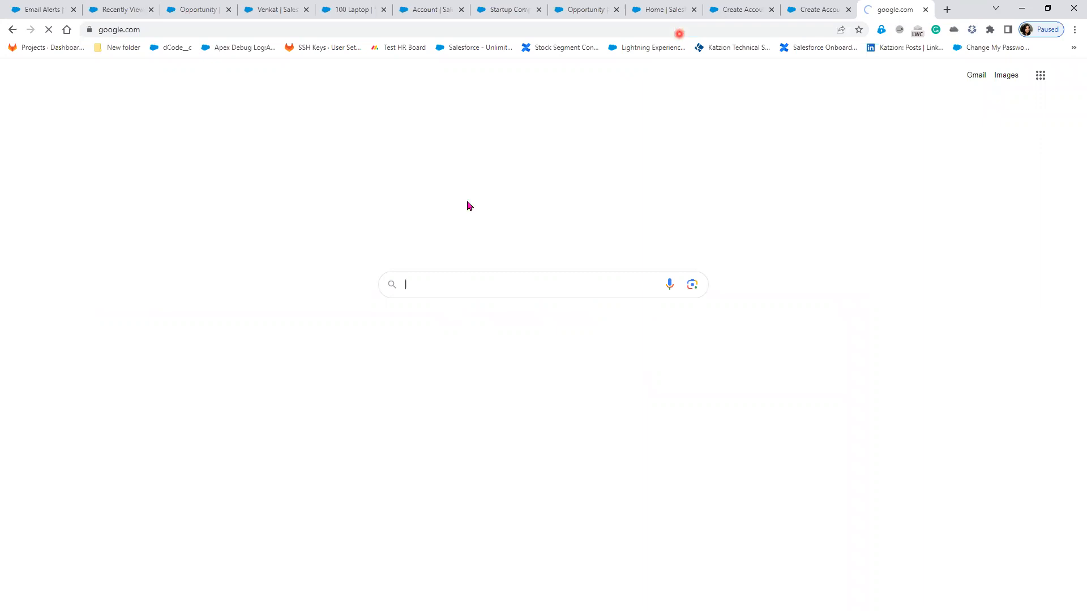
type("post")
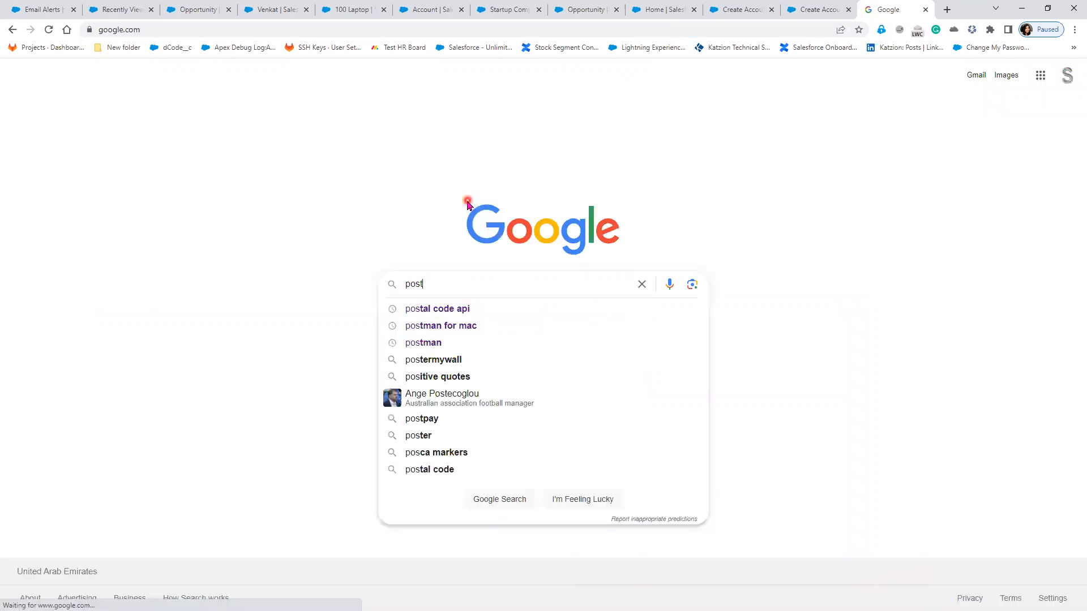
key("Down")
key("Return")
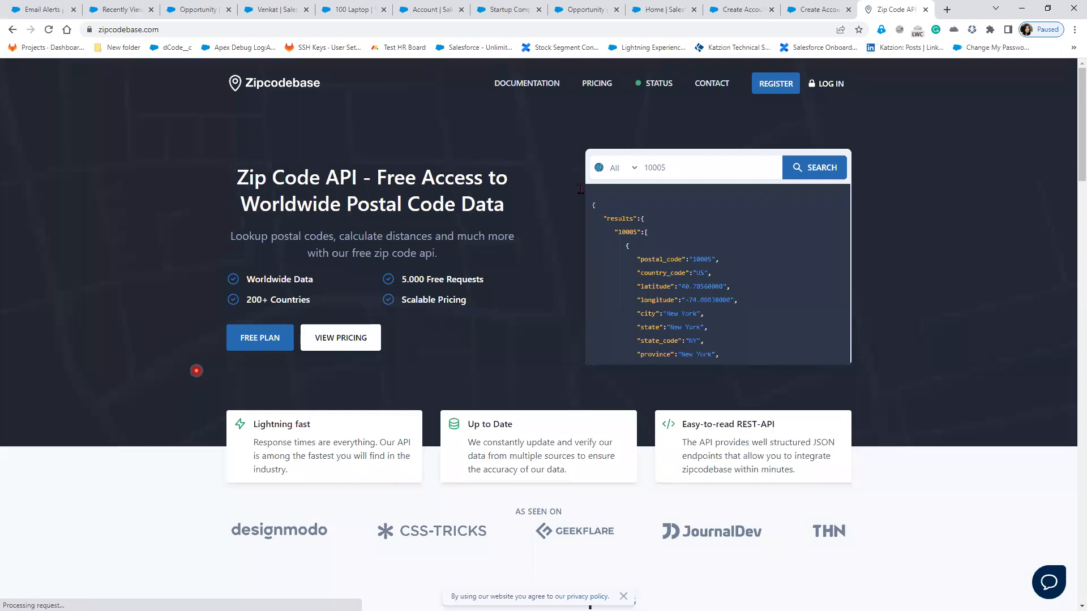
Step: Go back to Google and search for 'postalapilink'
left_click(242, 30)
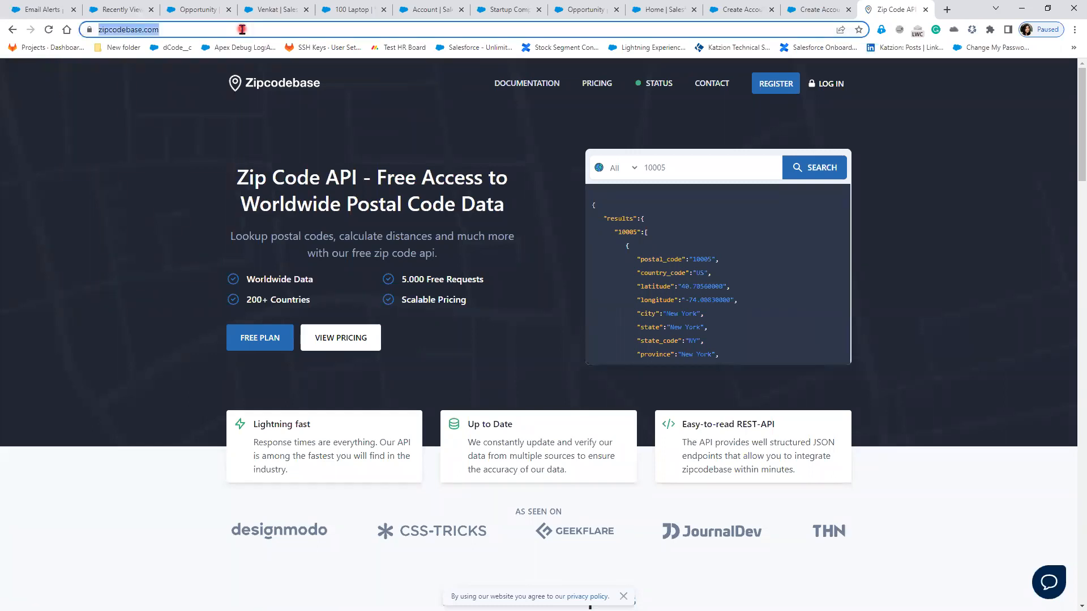
type("google.com")
key("Return")
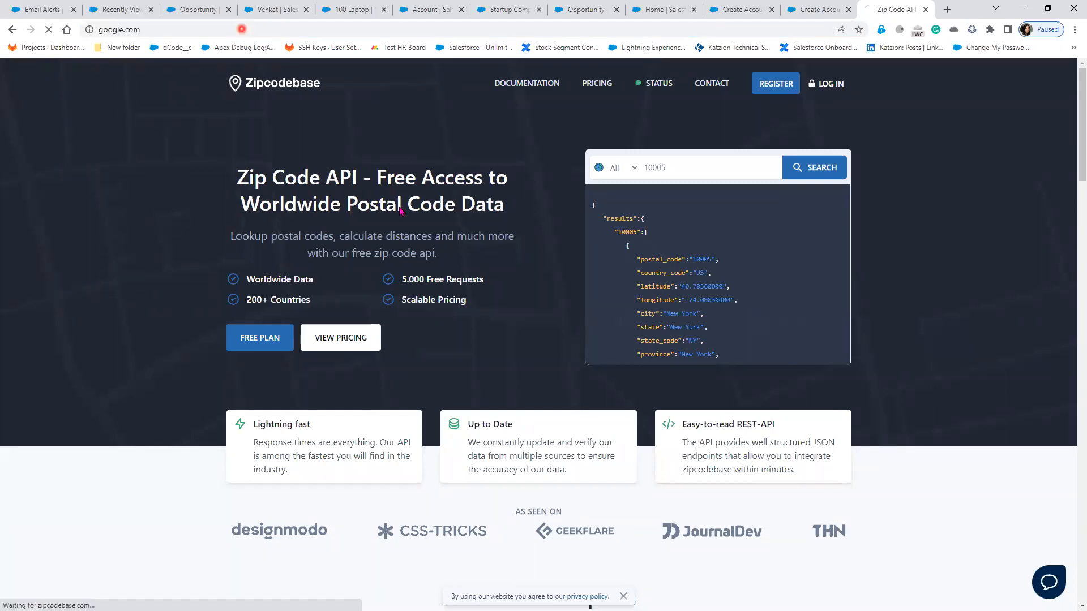
type("pos")
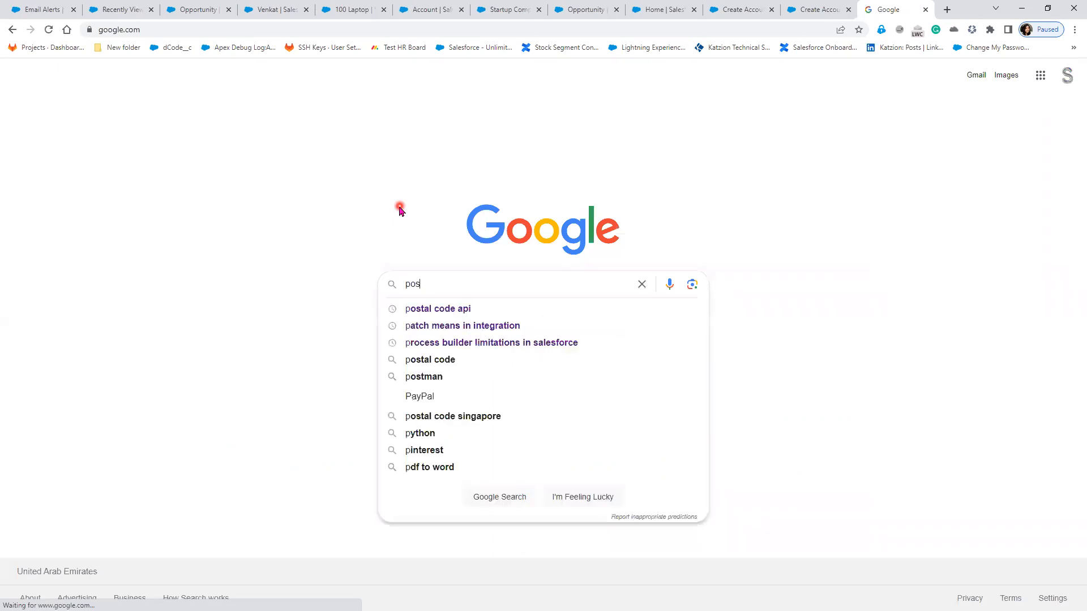
type("tal")
key("BackSpace")
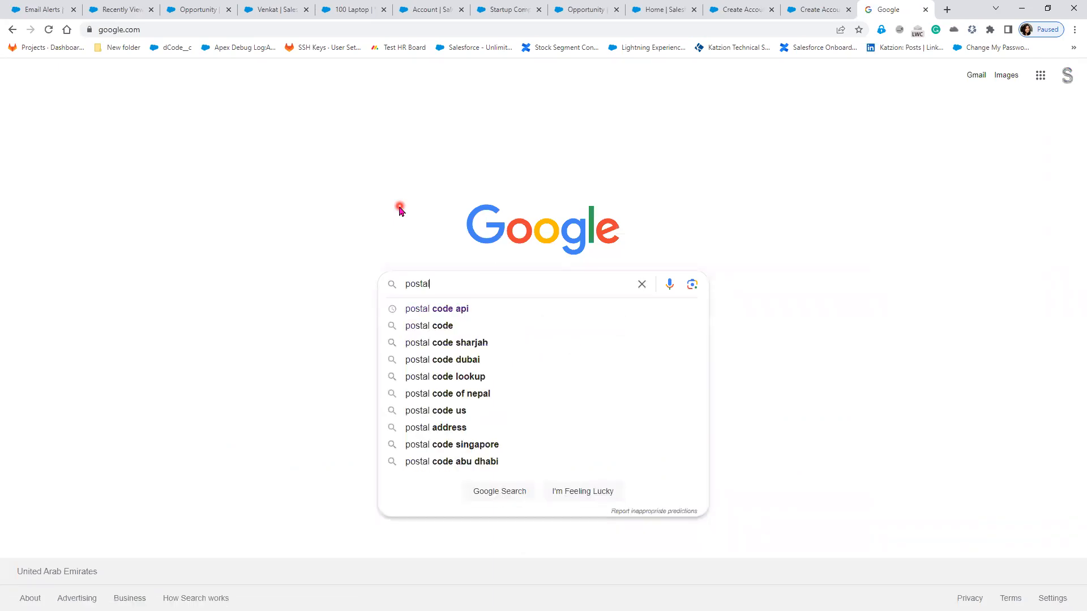
type("api")
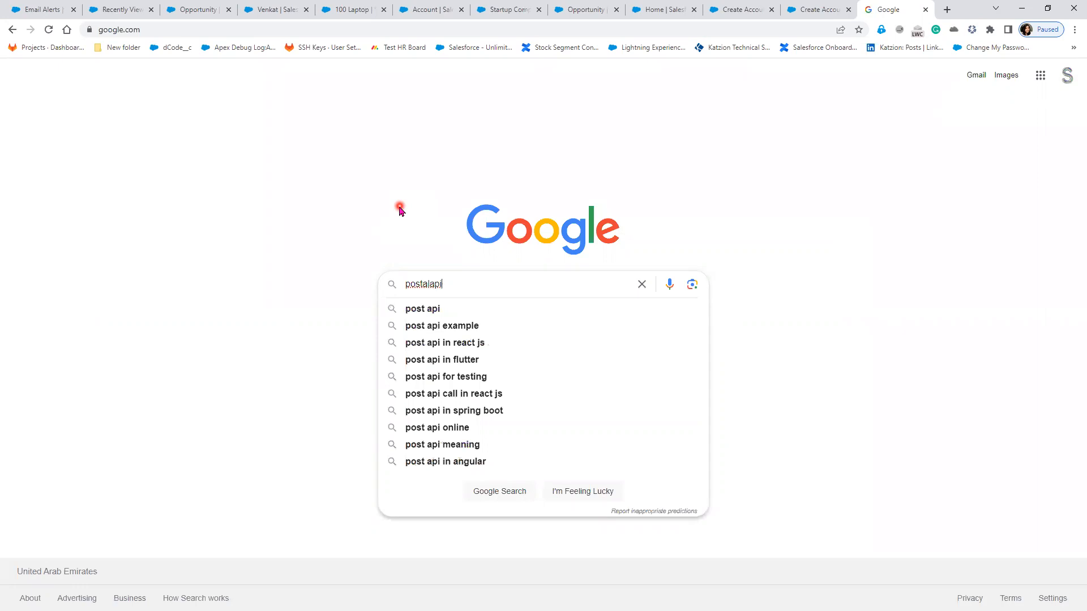
type("link")
key("Return")
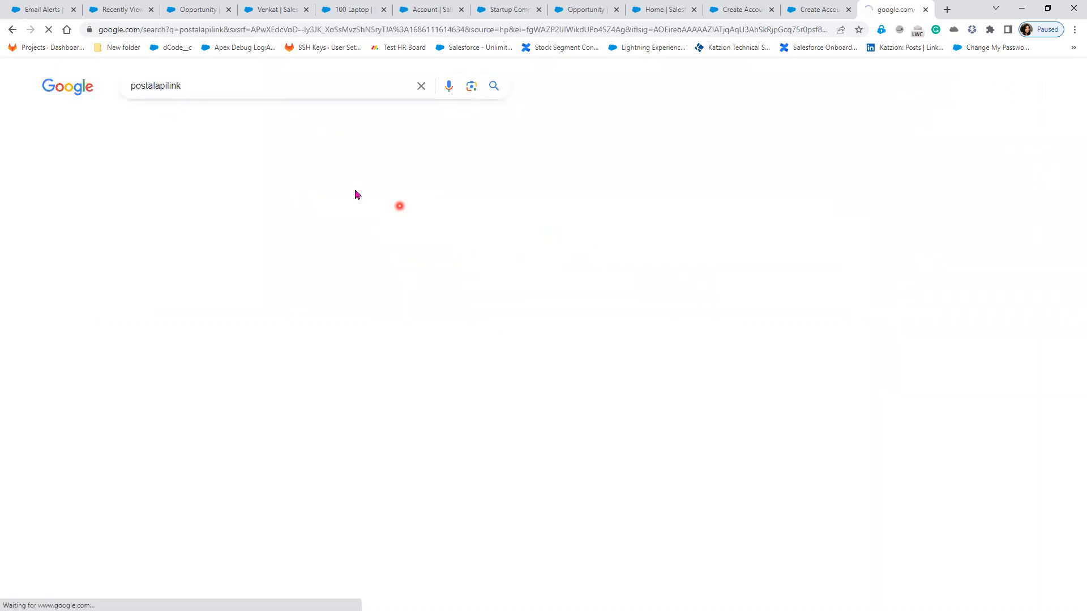
Step: Search 'postalapi', open the PostGrid result in a background tab, and show the PostalPINCode link's options
left_click(201, 86)
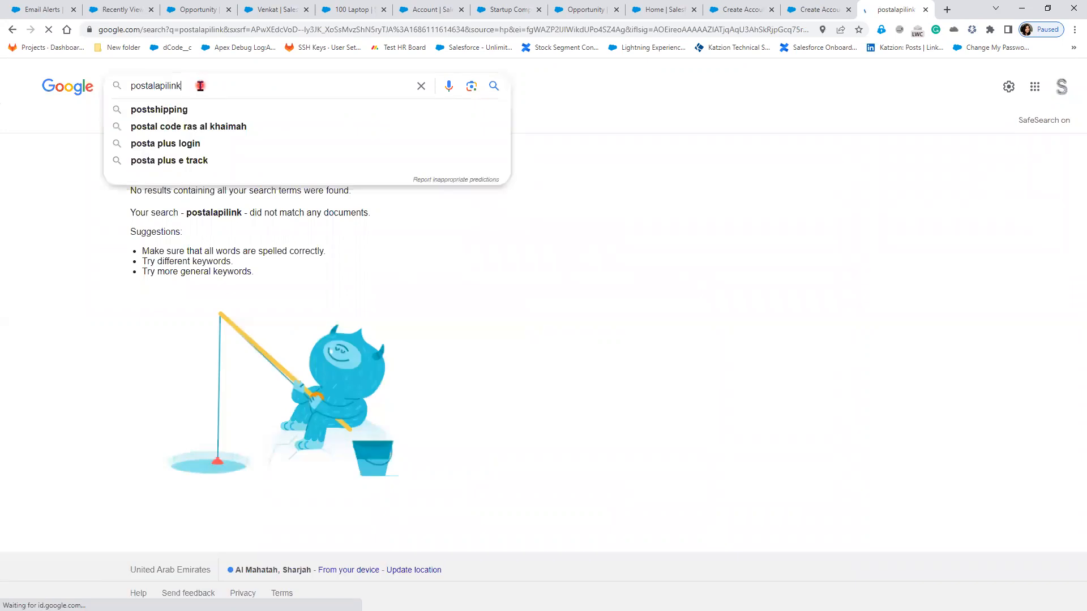
key("BackSpace")
key("BackSpace")
key("BackSpace")
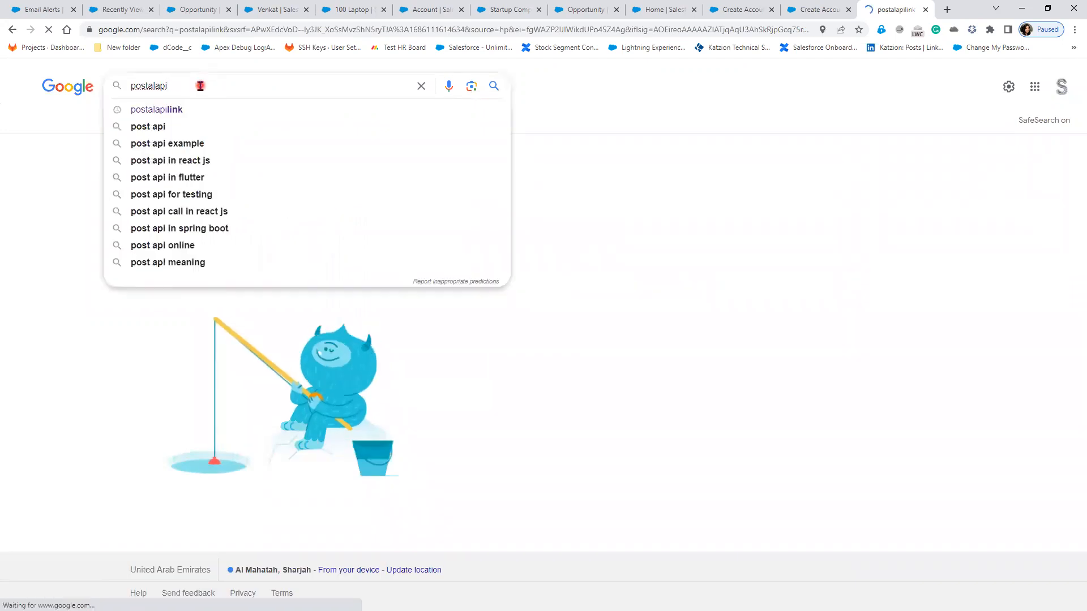
left_click(158, 196)
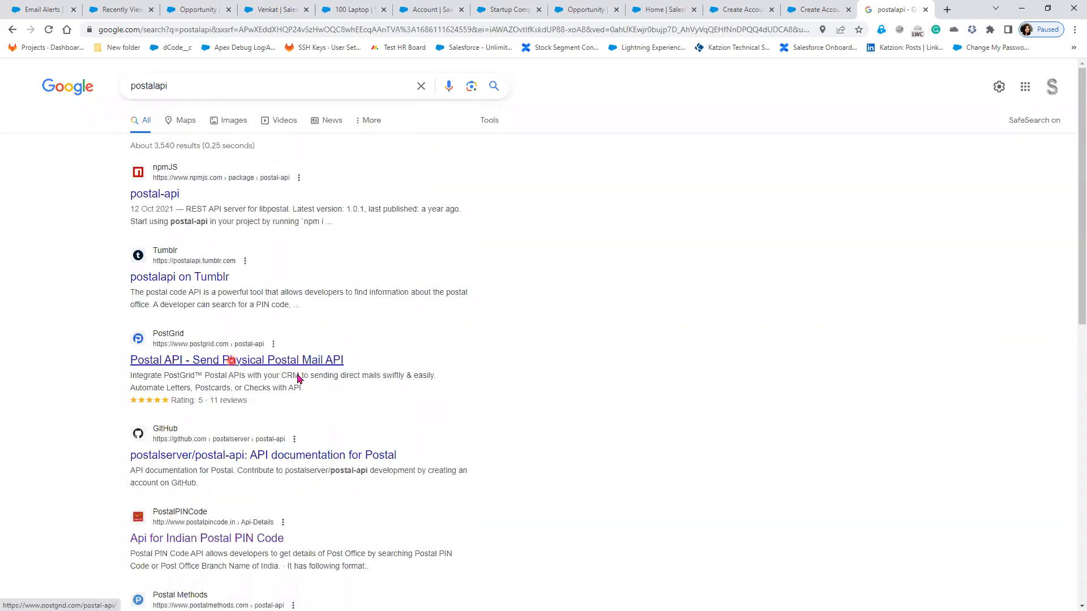
left_click(231, 360, "ctrl")
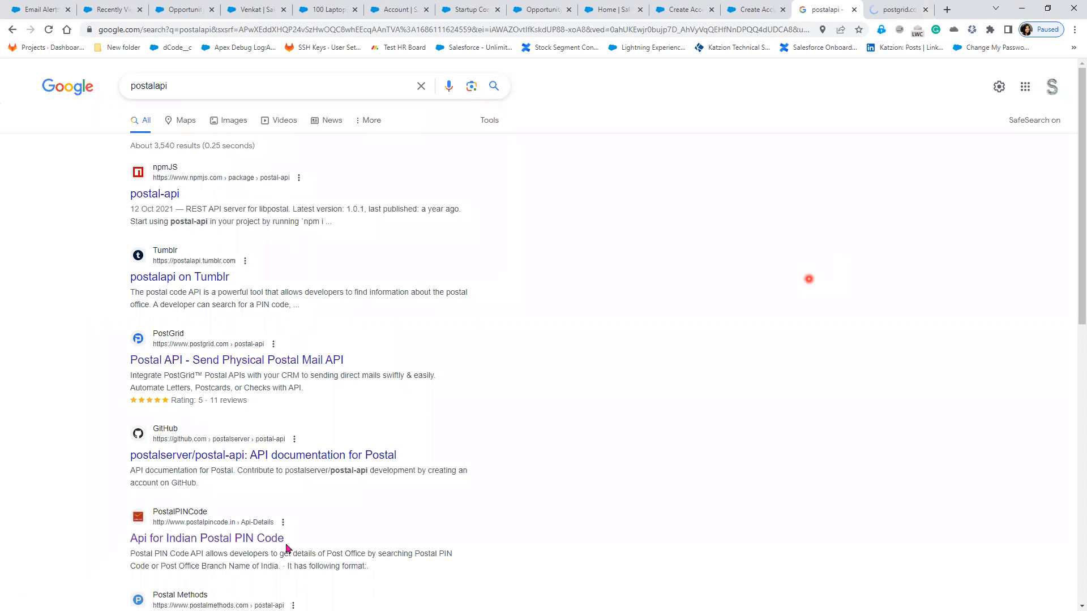
right_click(192, 538)
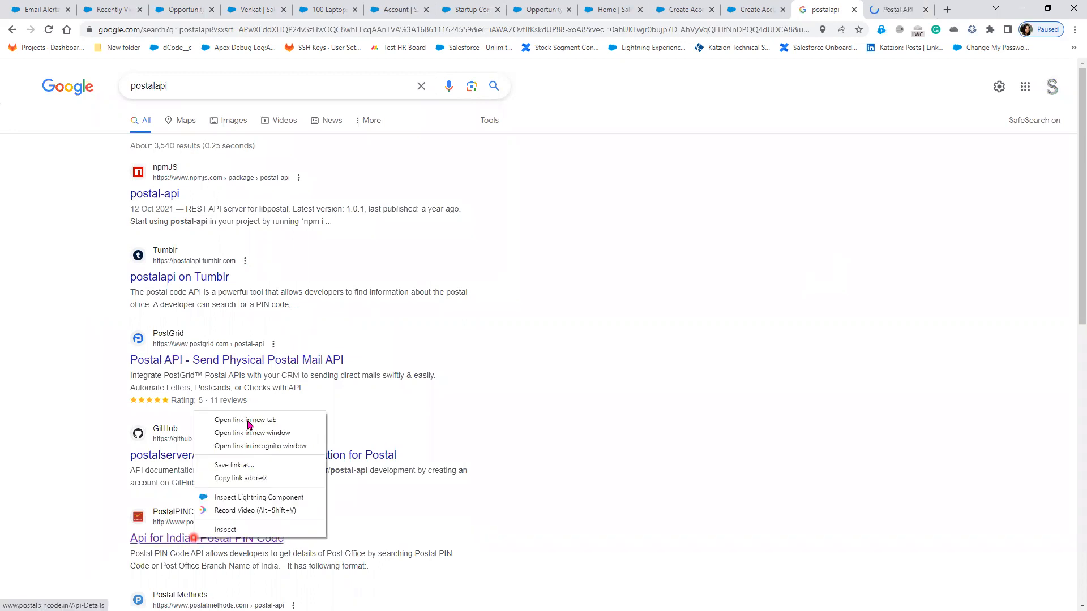
Step: Open the Indian Postal PIN Code API example and load the response for PIN code 500049
left_click(249, 420)
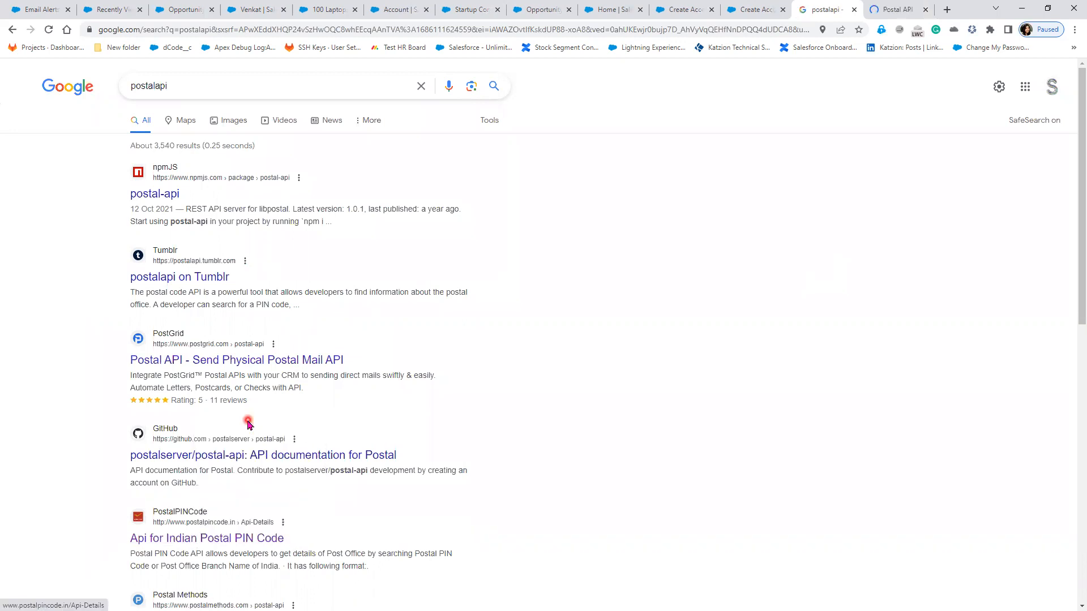
left_click(908, 9)
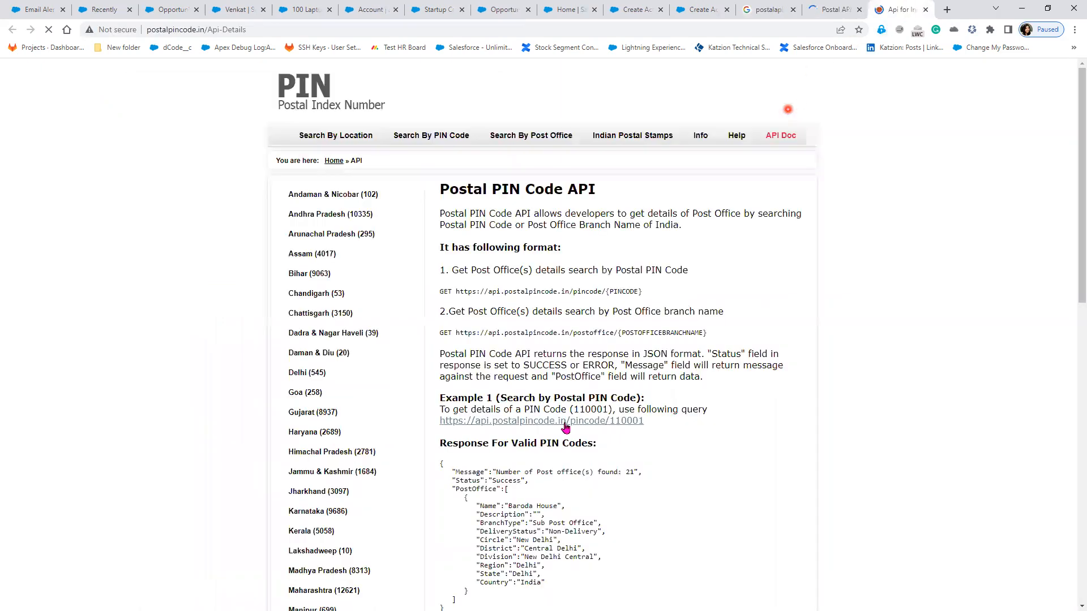
left_click(565, 428)
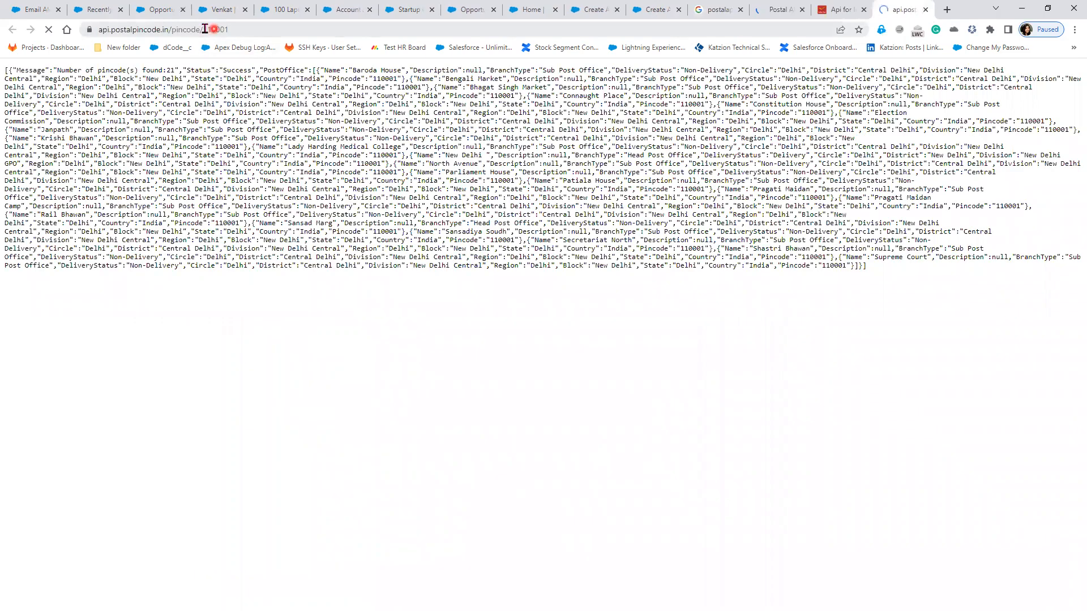
double_click(243, 32)
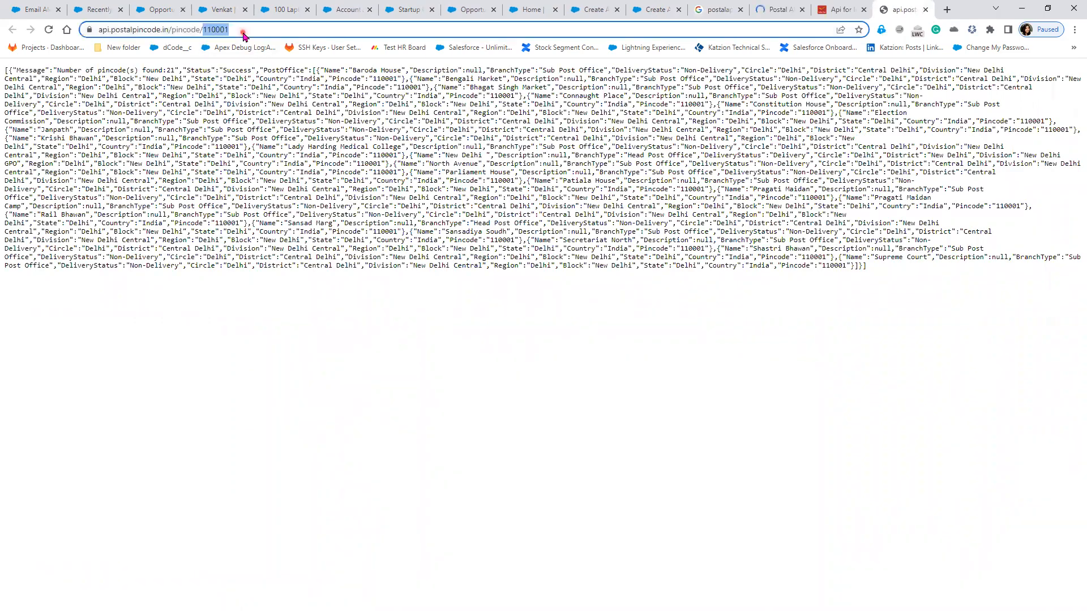
type("5000")
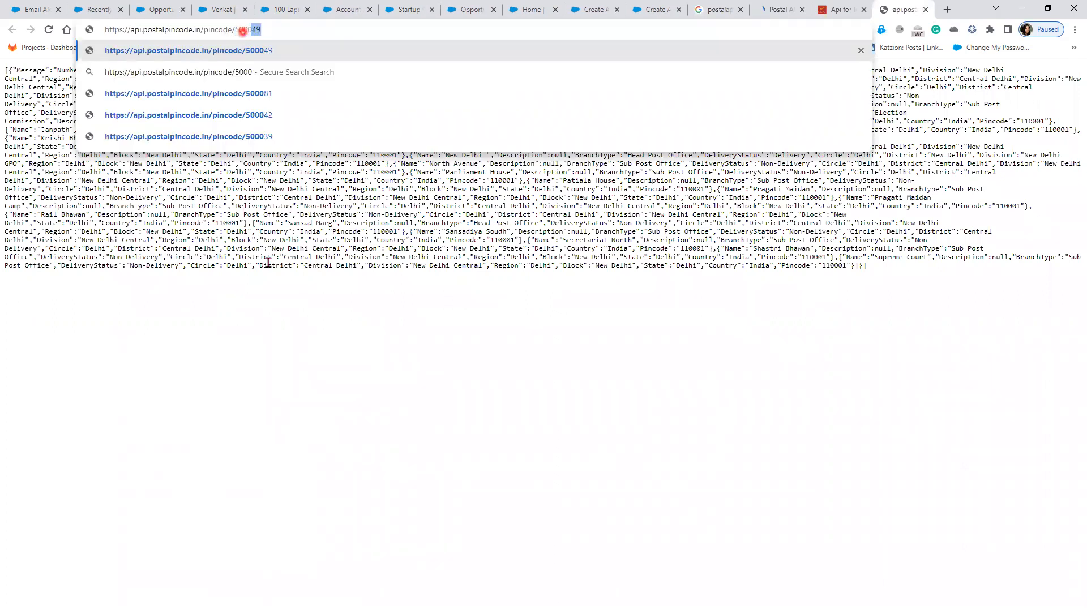
key("Return")
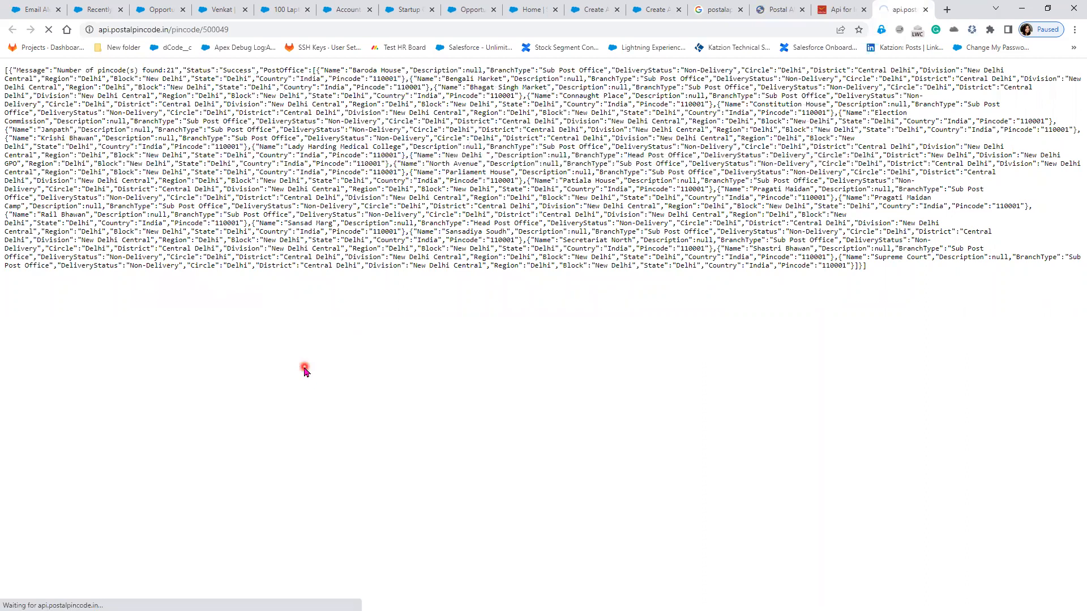
Step: Select and copy the post office name Miyapur from the API response
left_click_drag(347, 72, 407, 72)
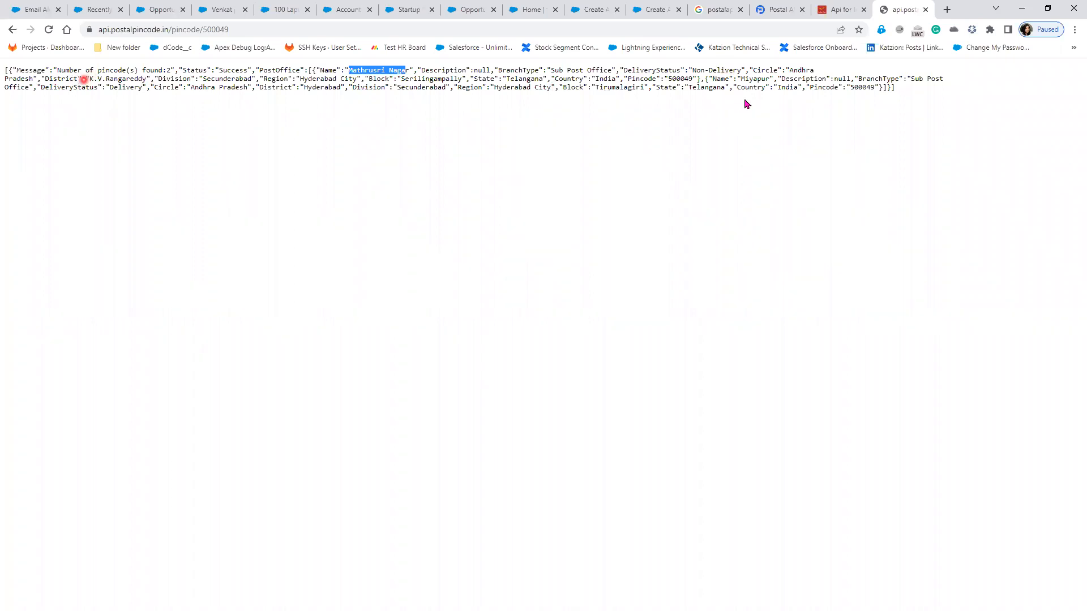
left_click_drag(741, 78, 771, 79)
key("ctrl+c")
left_click(774, 165)
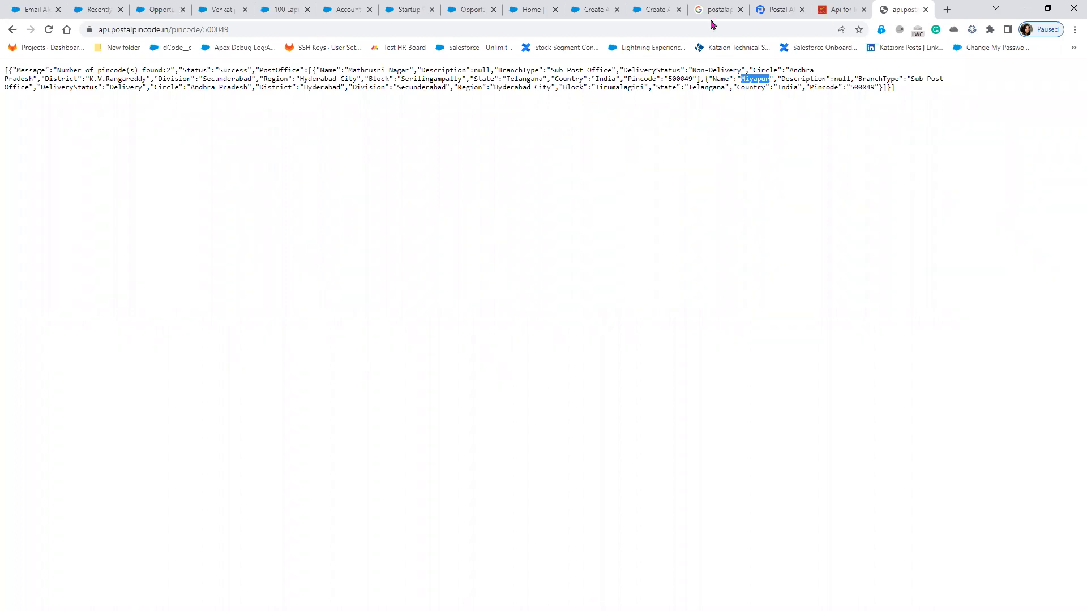
left_click(587, 12)
Step: Fill the billing street from the copied post office name and enter the billing city
left_click(664, 16)
left_click(152, 199)
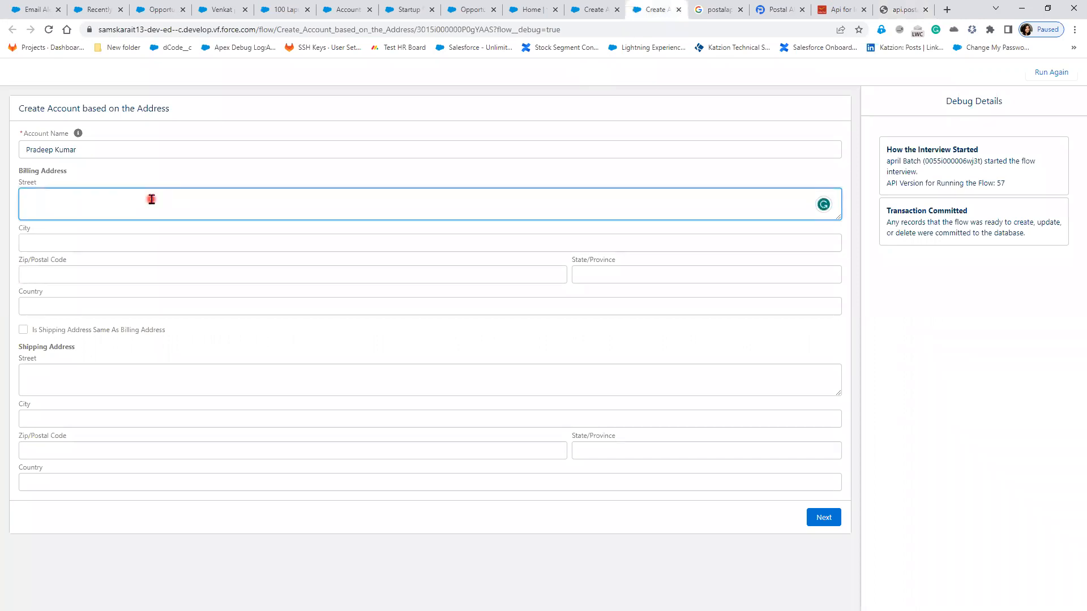
key("ctrl+v")
type("Street")
left_click(145, 241)
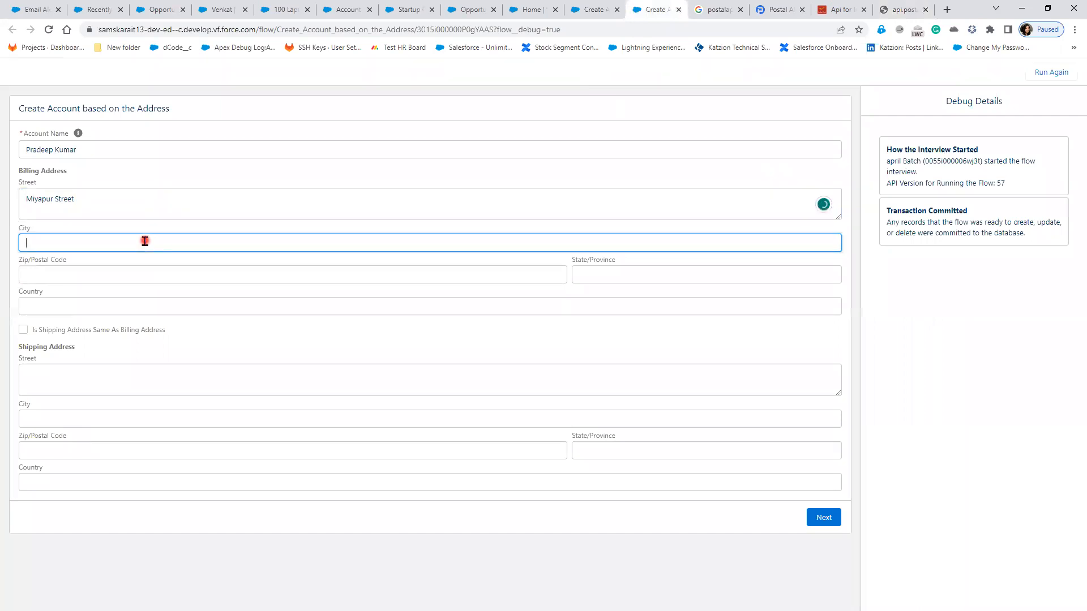
type("Hyderabad")
Step: Fill the billing postal code and country, mark shipping same as billing, and finish the debug run
left_click(123, 277)
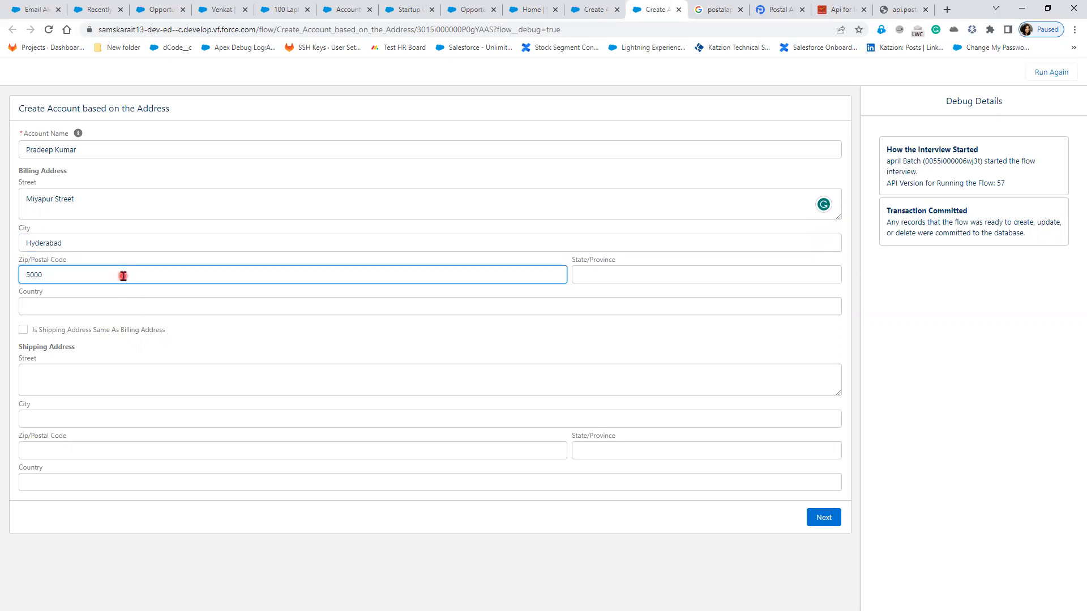
left_click(116, 312)
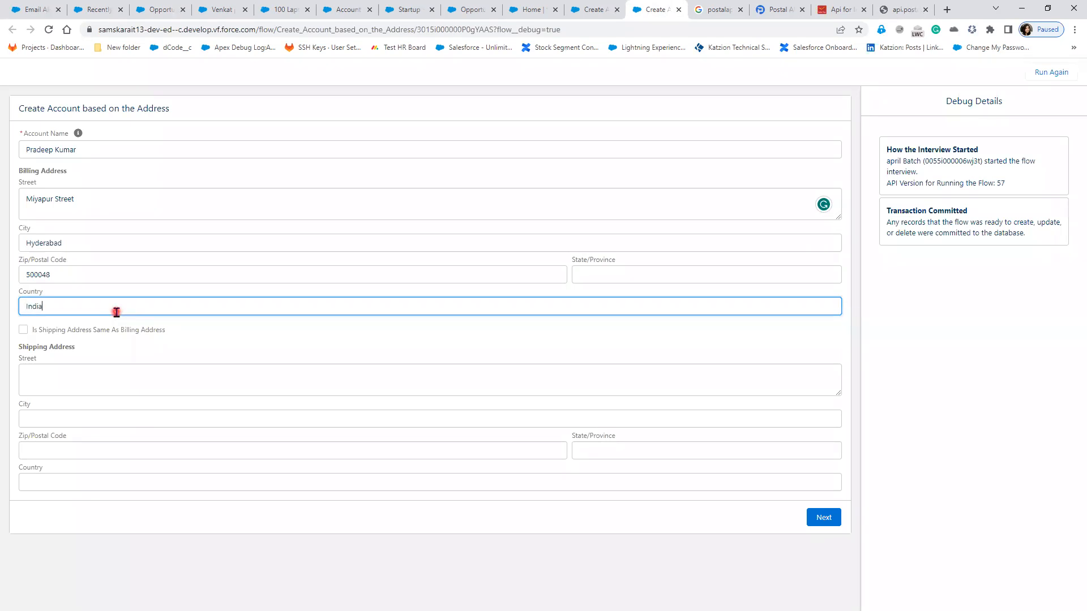
left_click(98, 384)
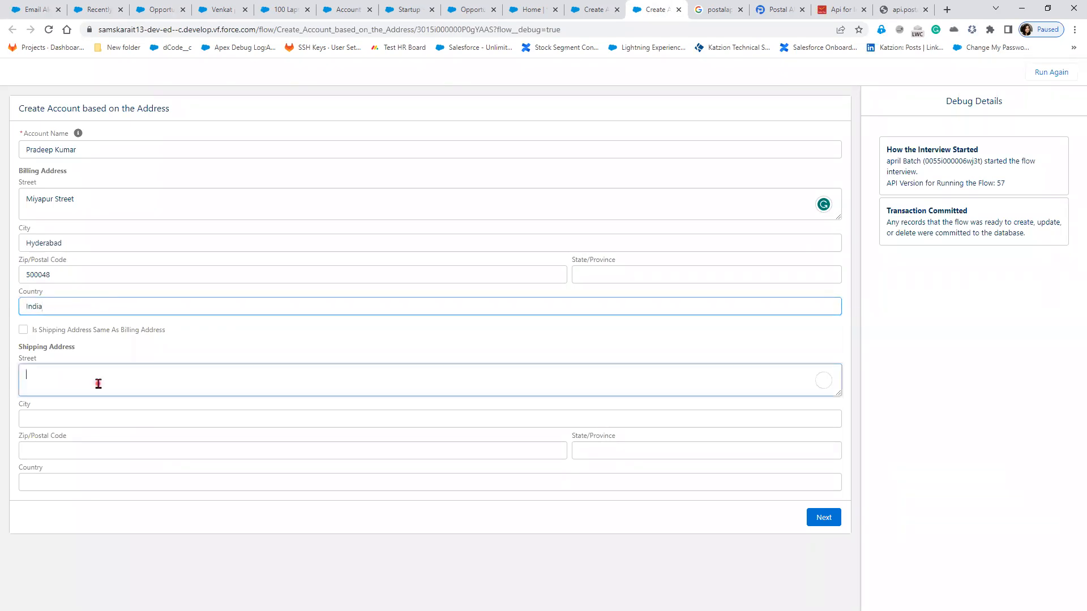
left_click(24, 330)
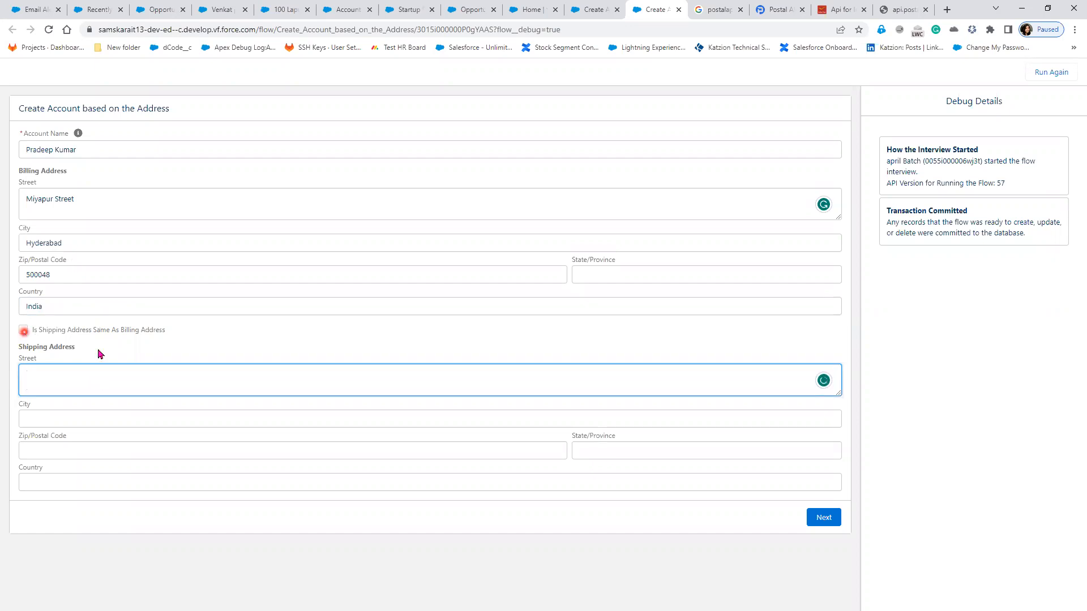
left_click(230, 388)
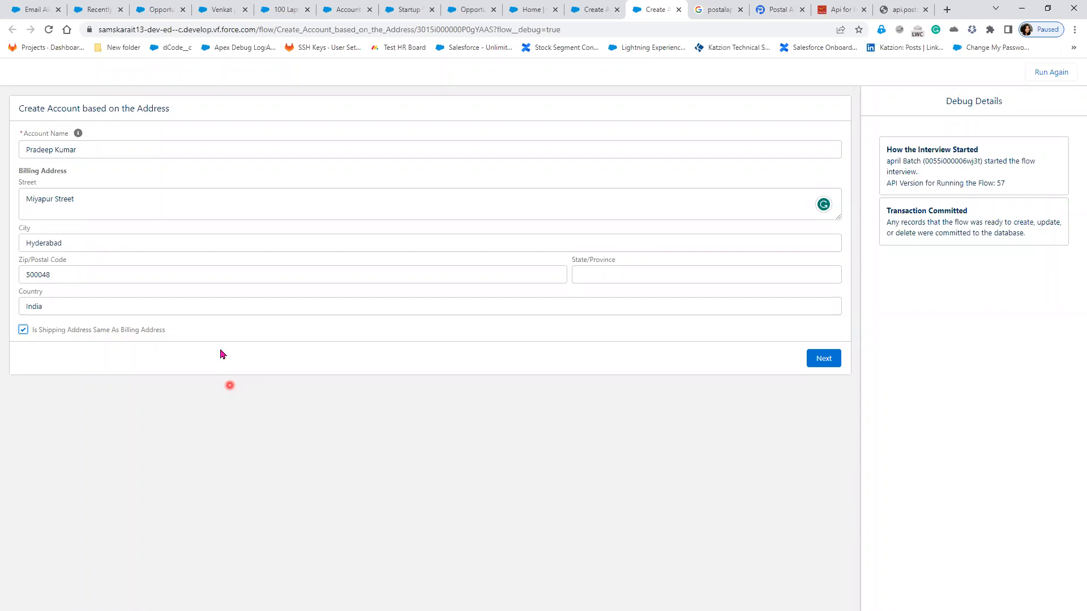
left_click(825, 366)
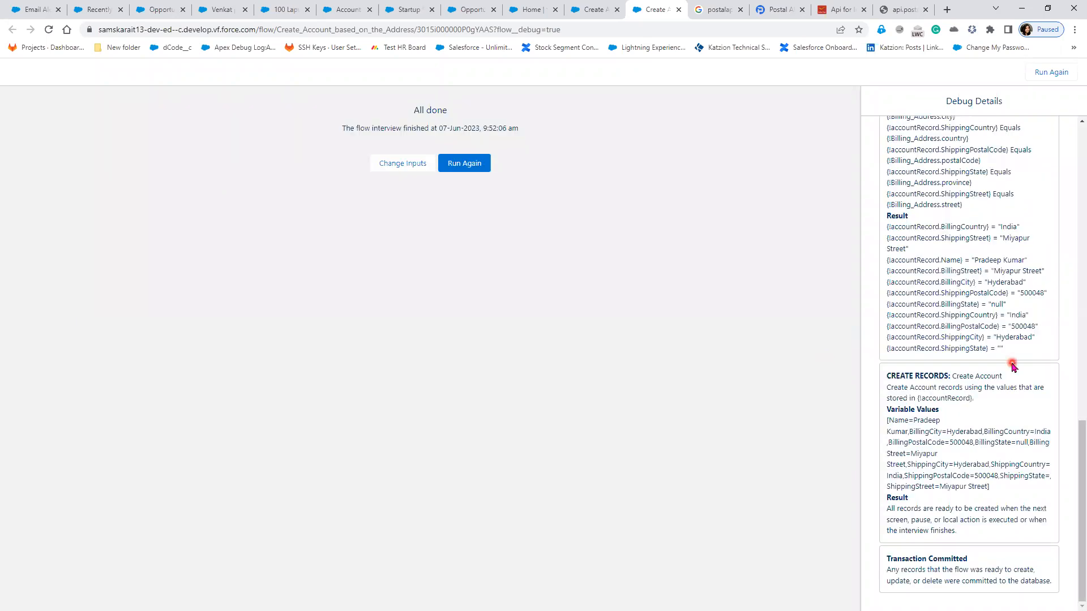
scroll(1013, 367, "up", 10)
Step: Close the Google search and two postal reference tabs
scroll(1013, 367, "up", 4)
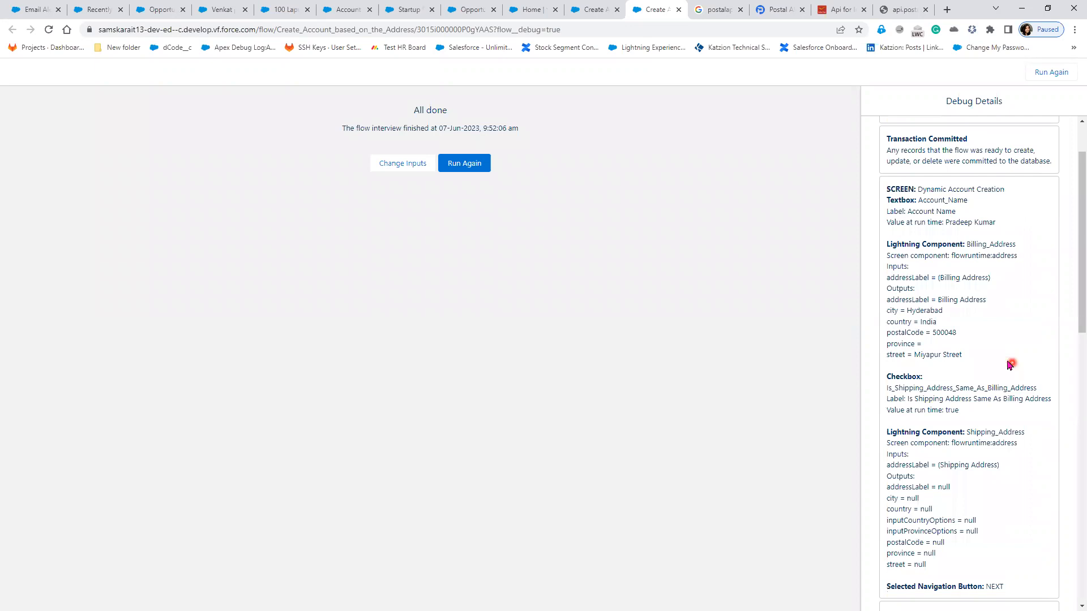
scroll(932, 227, "up", 1)
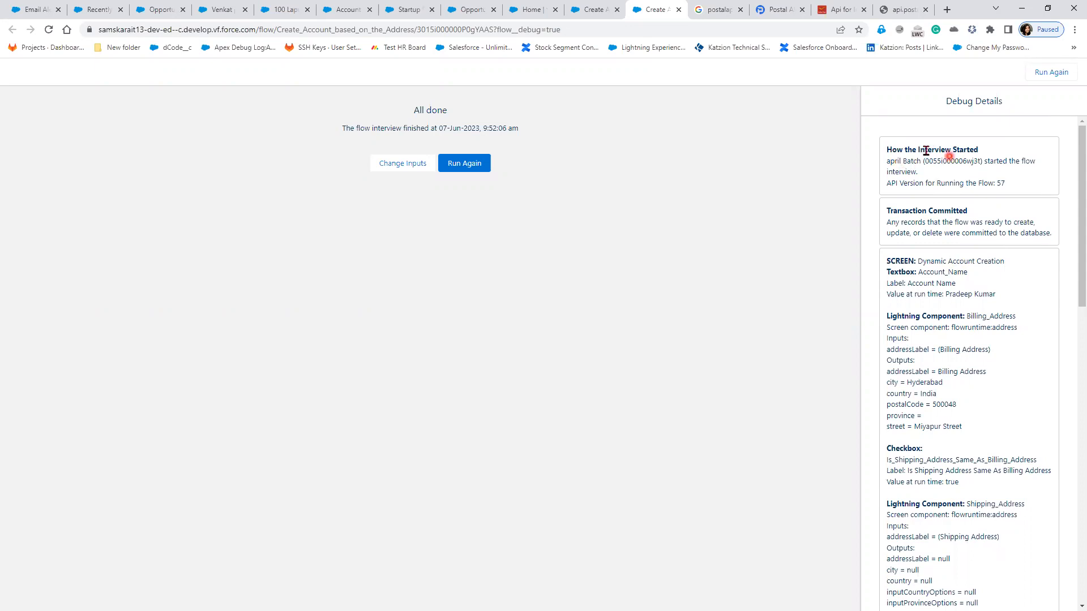
left_click_drag(920, 149, 988, 148)
left_click(739, 11)
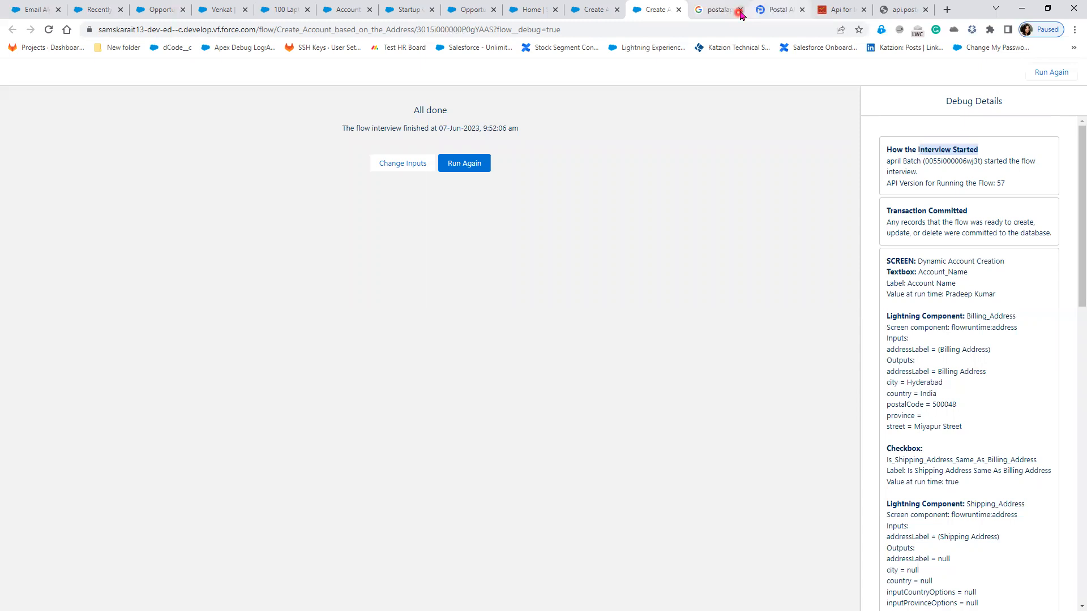
left_click(739, 10)
left_click(740, 11)
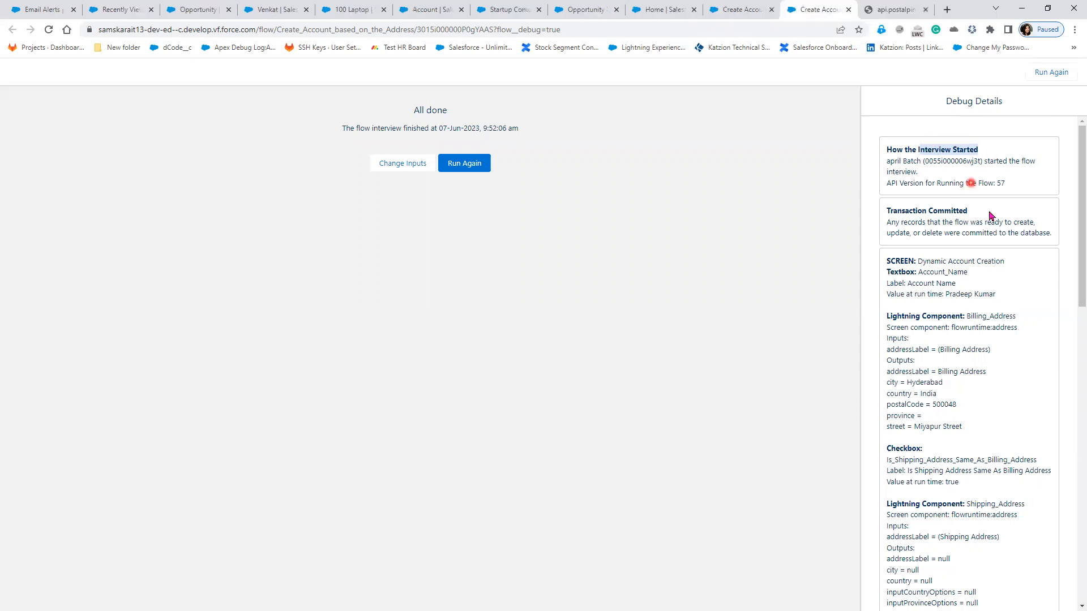
Step: Review the debug log's API version, screen and Account_Name entries
left_click_drag(1009, 187, 884, 161)
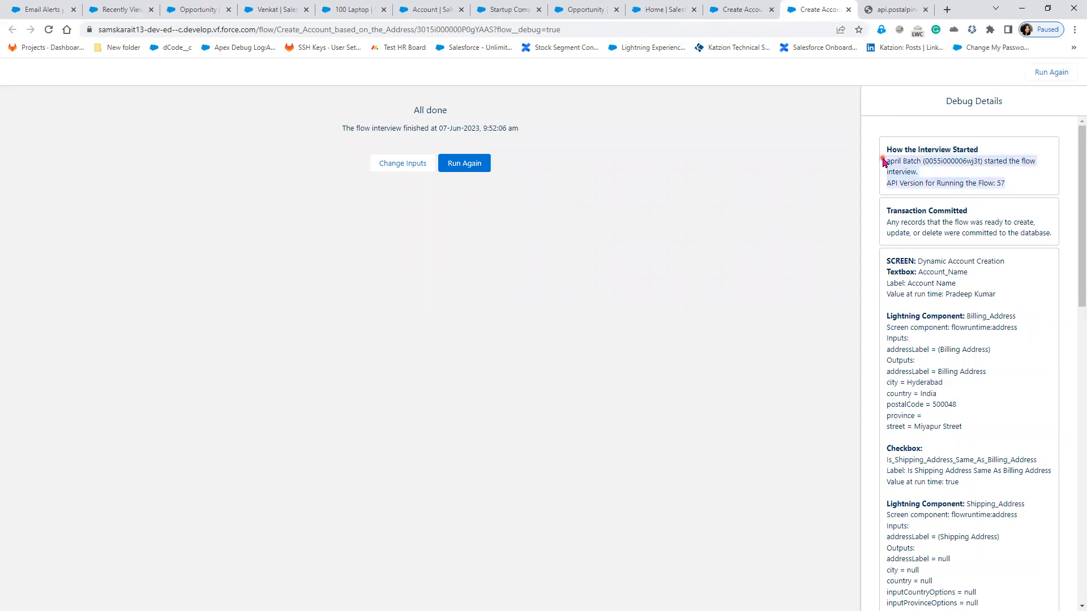
left_click_drag(886, 259, 985, 276)
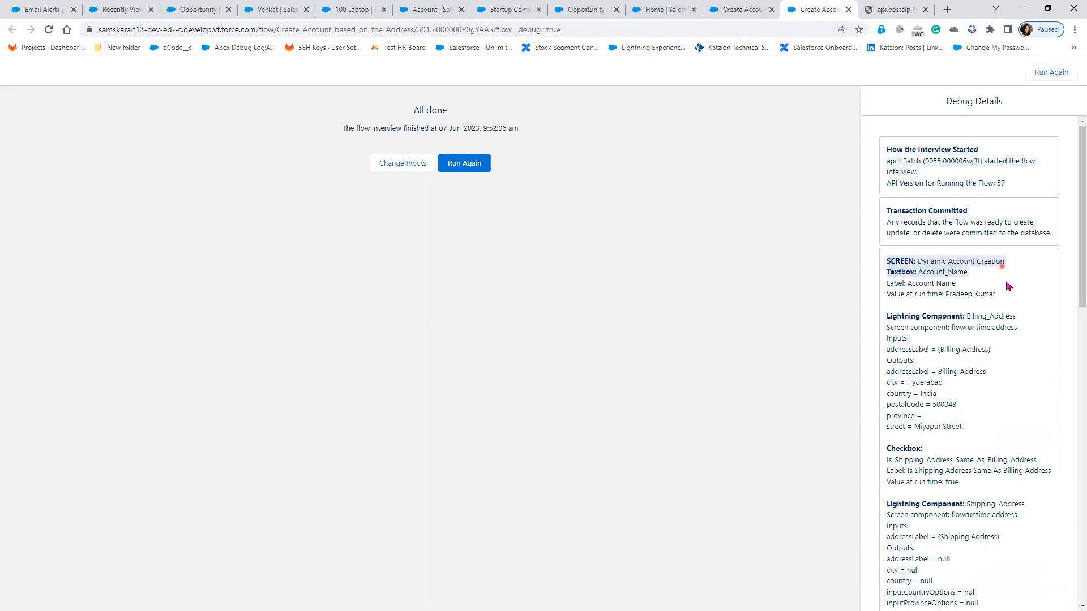
scroll(996, 255, "down", 1)
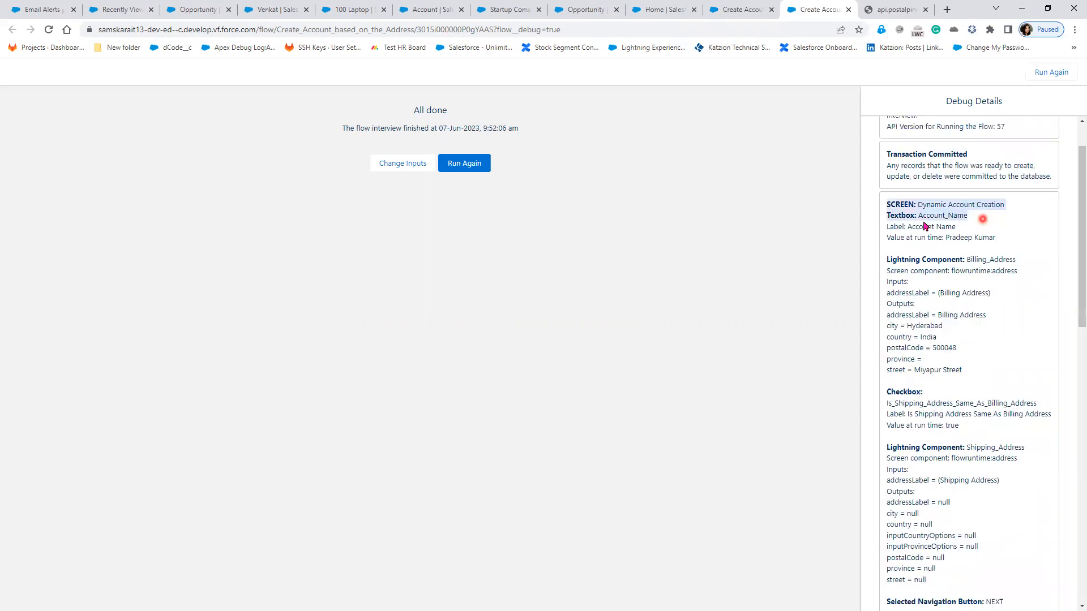
left_click(894, 224)
triple_click(967, 220)
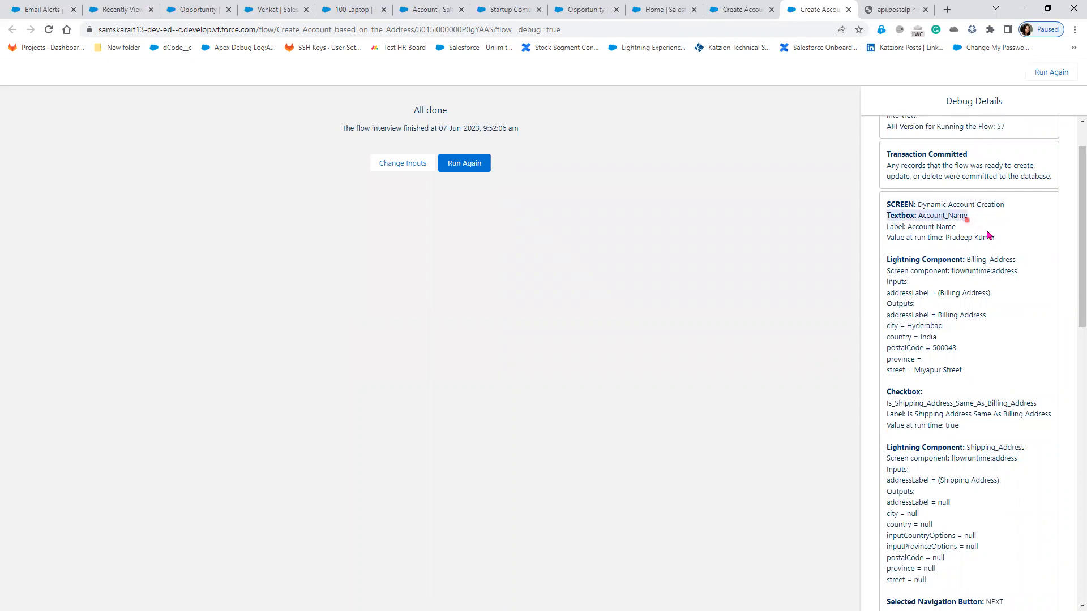
left_click_drag(987, 235, 1004, 237)
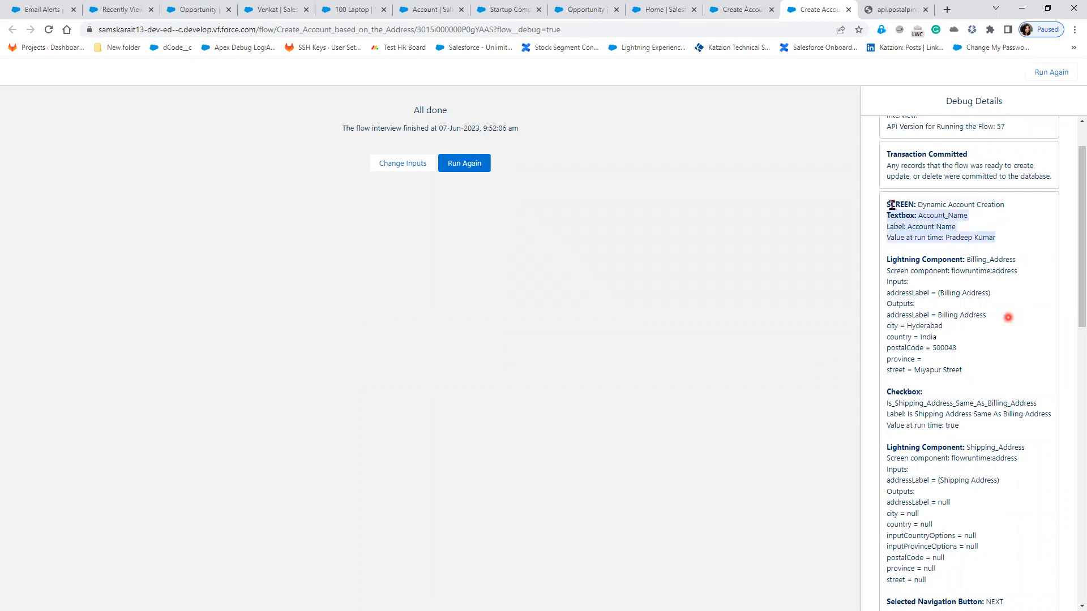
scroll(892, 205, "down", 1)
left_click_drag(888, 204, 1021, 210)
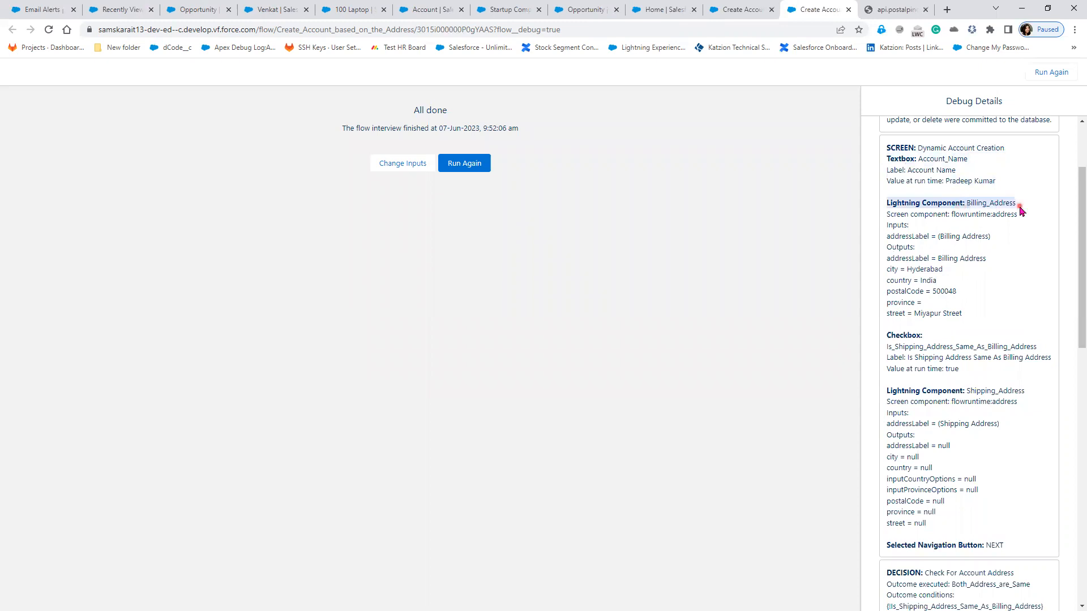
Step: Review the billing address inputs, empty province value and the same-as-billing checkbox entry
left_click(1011, 243)
left_click(925, 236)
left_click(886, 236)
left_click_drag(886, 236, 986, 237)
left_click_drag(887, 269, 966, 303)
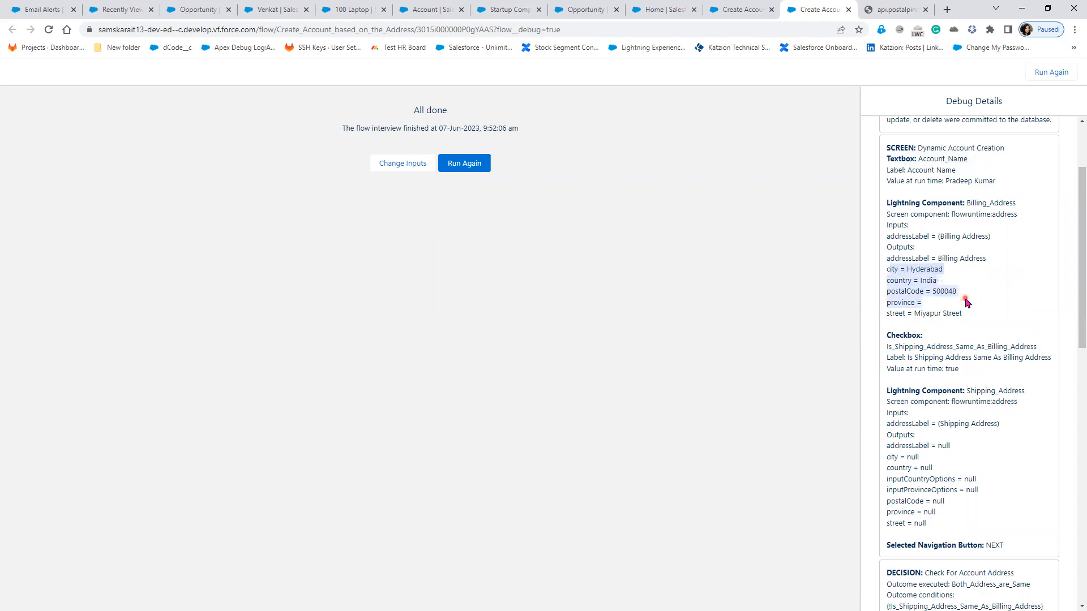
left_click(921, 304)
triple_click(950, 305)
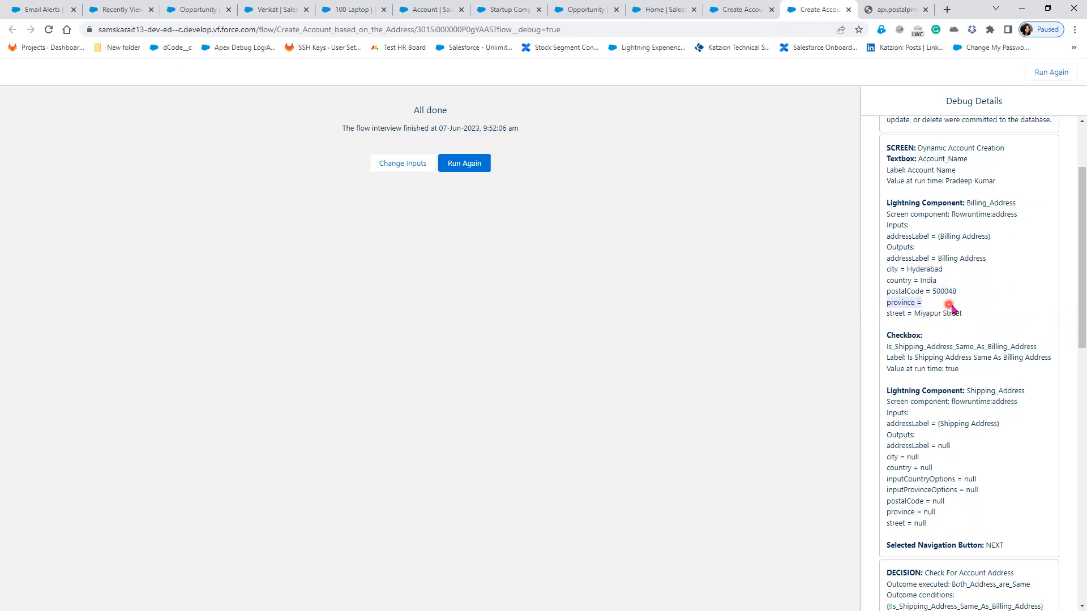
scroll(955, 300, "down", 1)
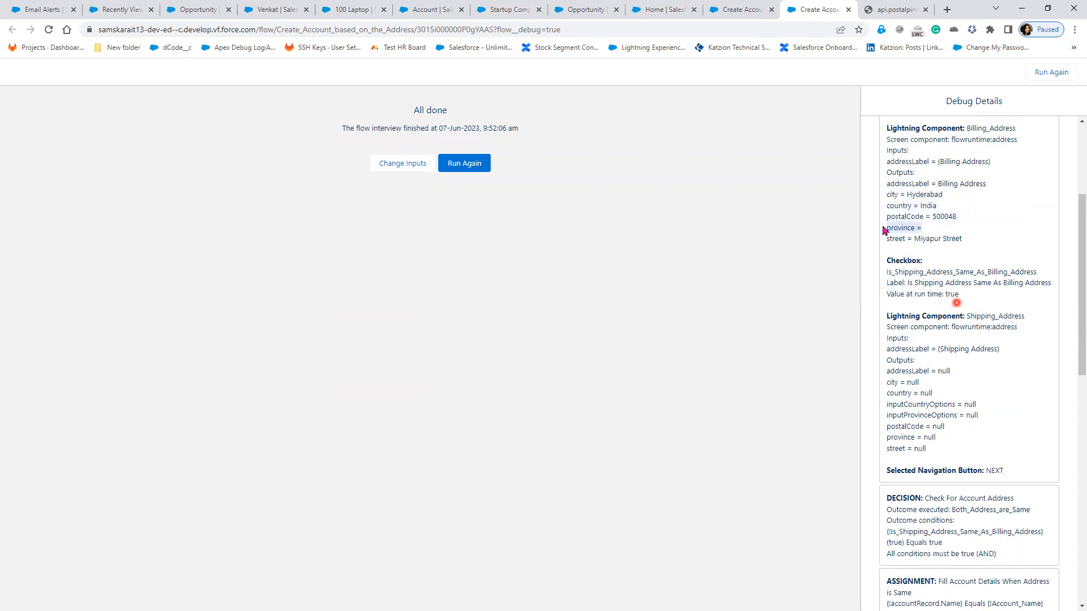
scroll(951, 295, "down", 1)
left_click_drag(922, 222, 997, 244)
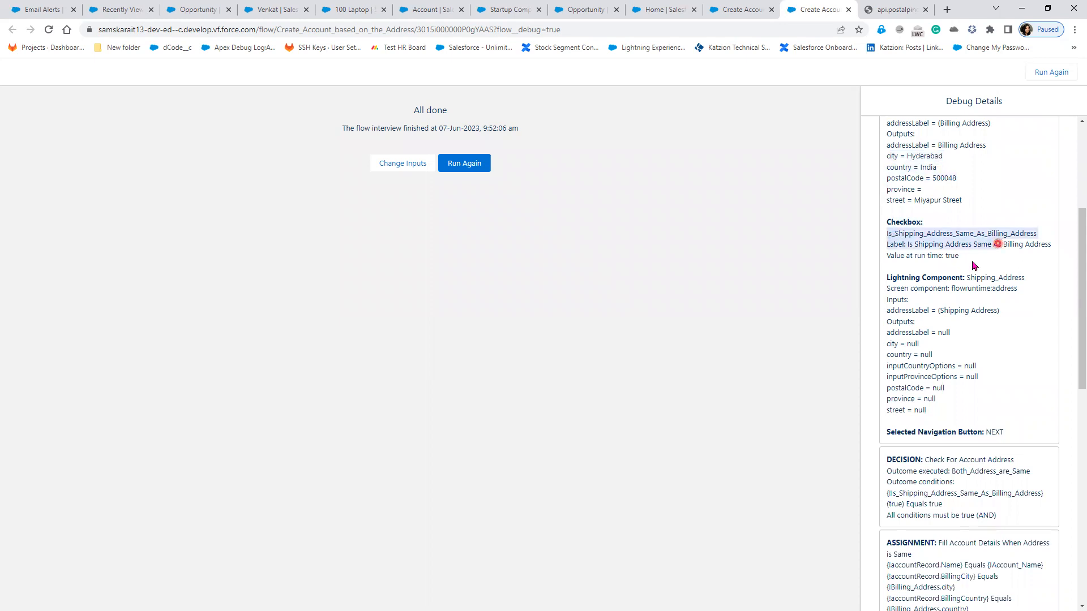
left_click(956, 259)
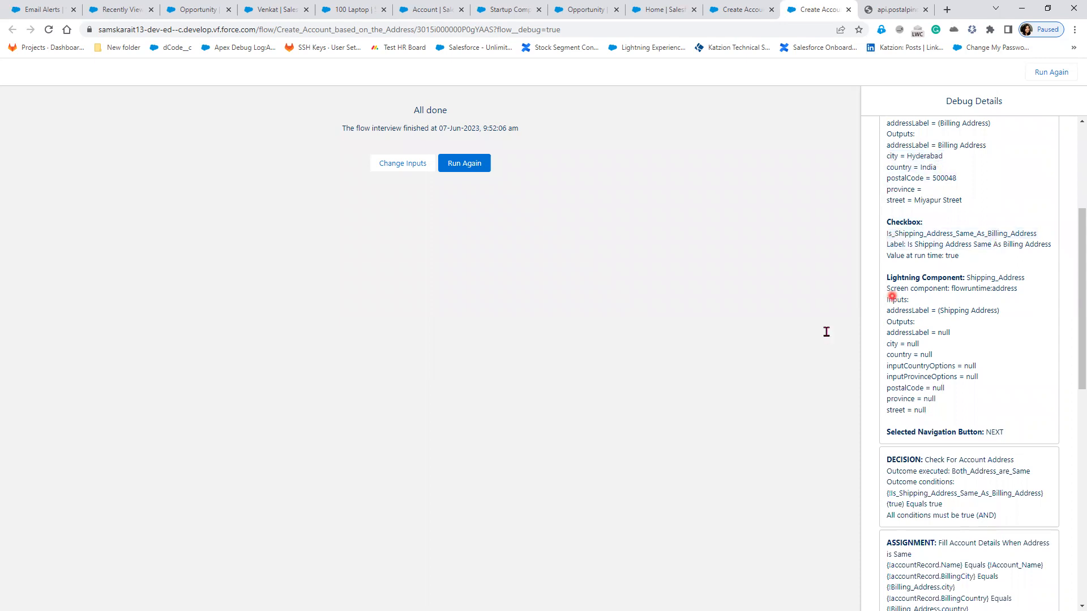
key("ctrl+plus")
key("ctrl+plus")
key("ctrl+plus")
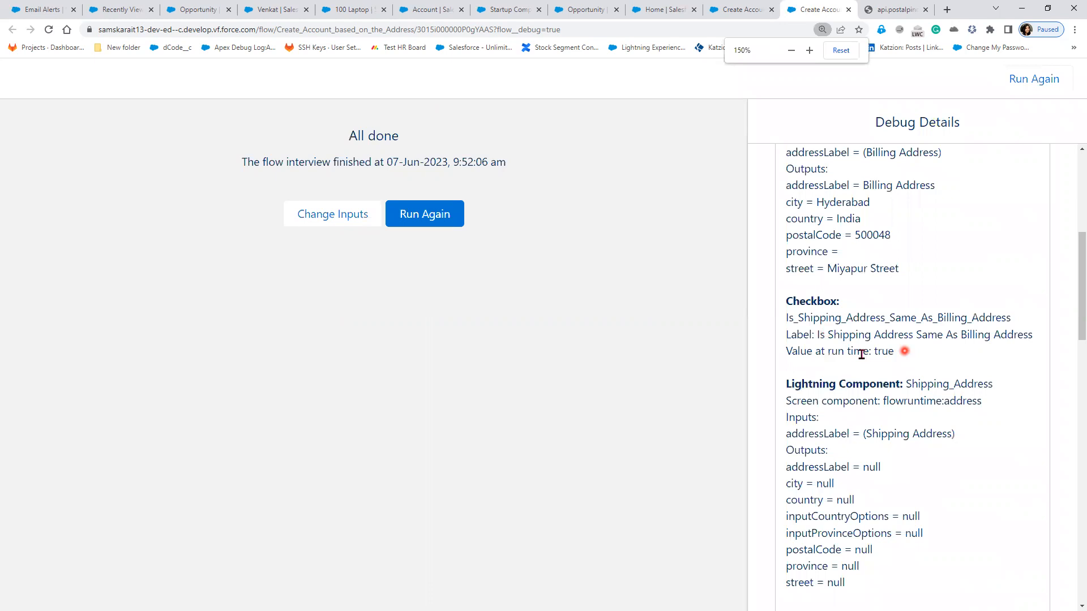
triple_click(784, 348)
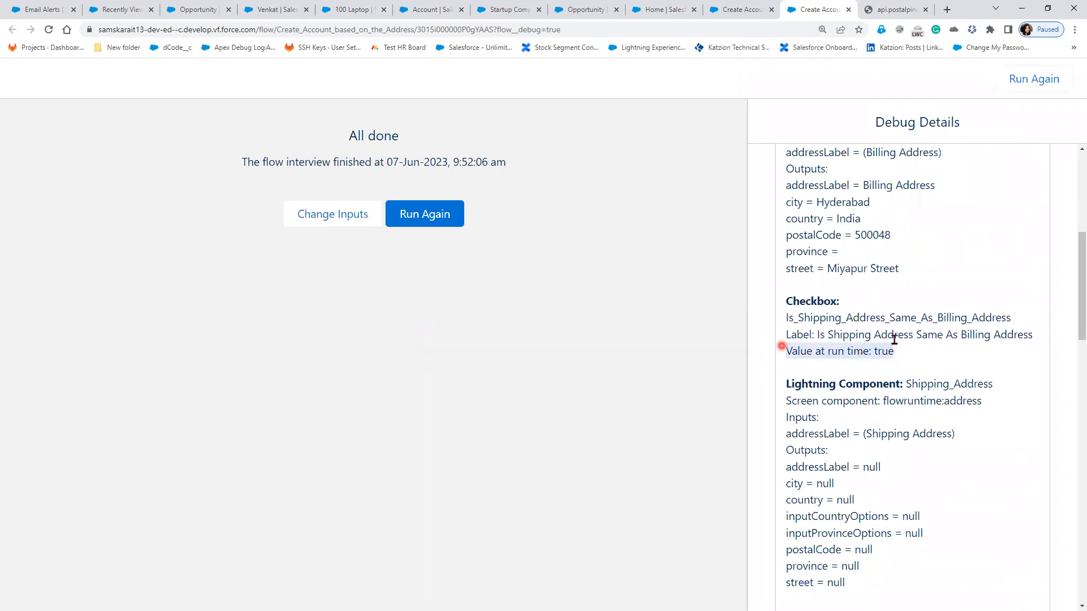
scroll(789, 300, "down", 2)
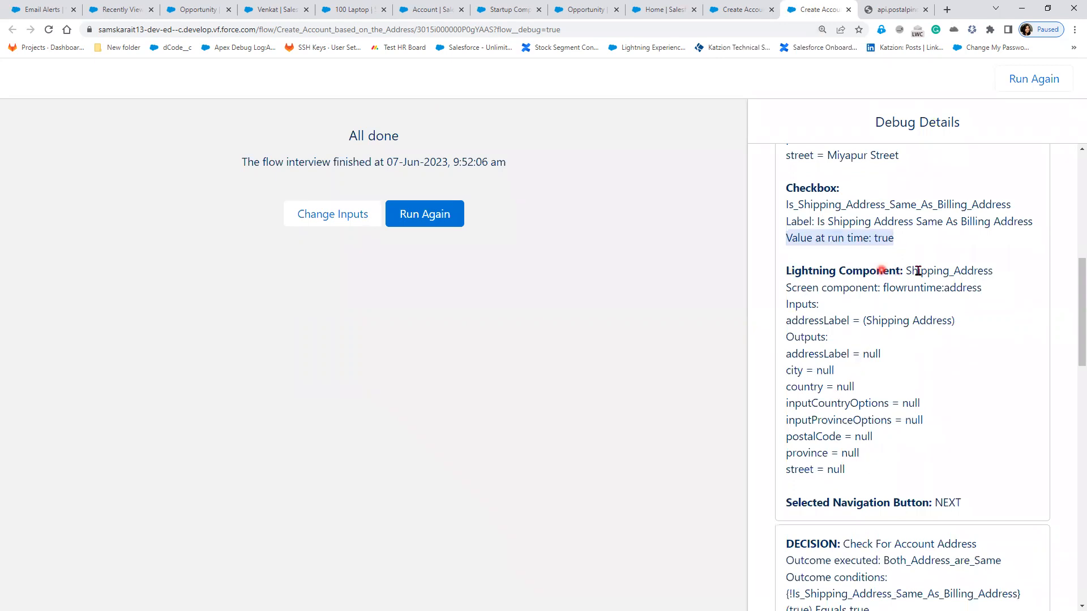
left_click_drag(905, 271, 997, 271)
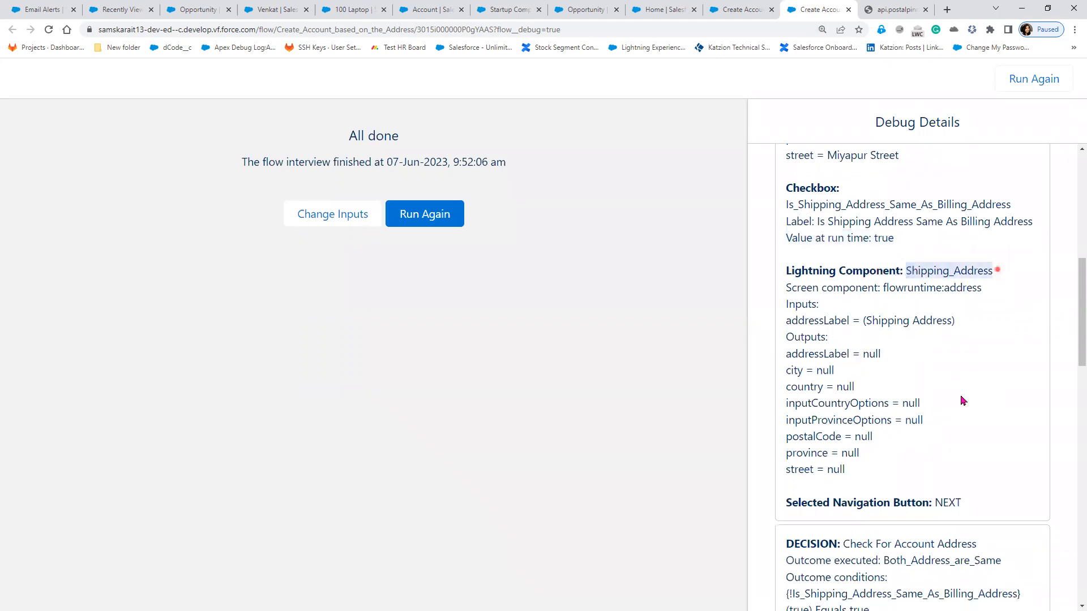
left_click(843, 379)
scroll(843, 379, "down", 3)
left_click_drag(888, 376, 980, 414)
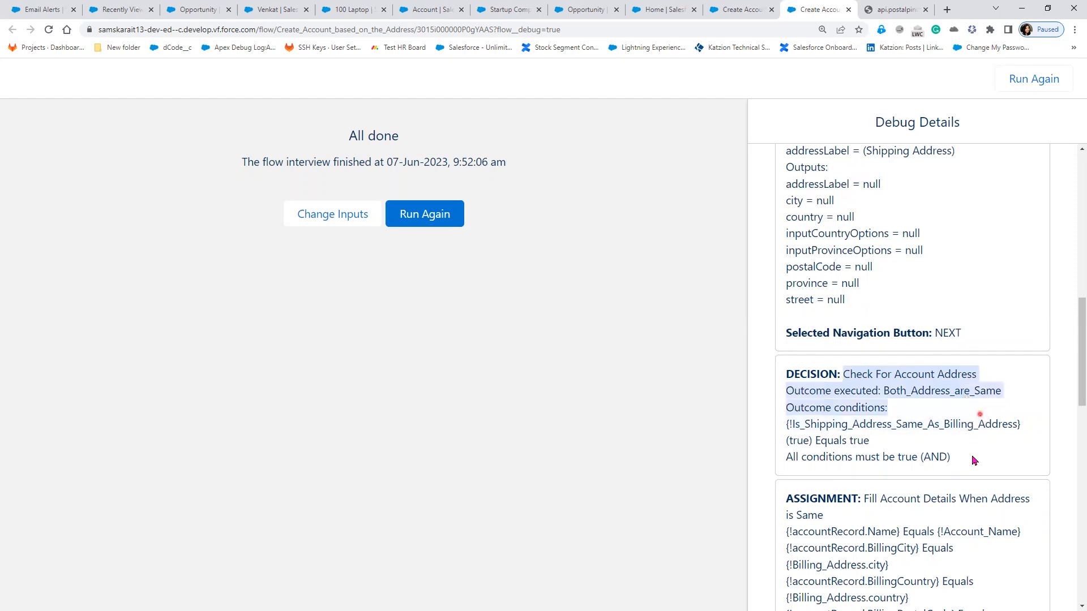
left_click(900, 388)
scroll(883, 388, "down", 1)
left_click_drag(816, 384, 869, 385)
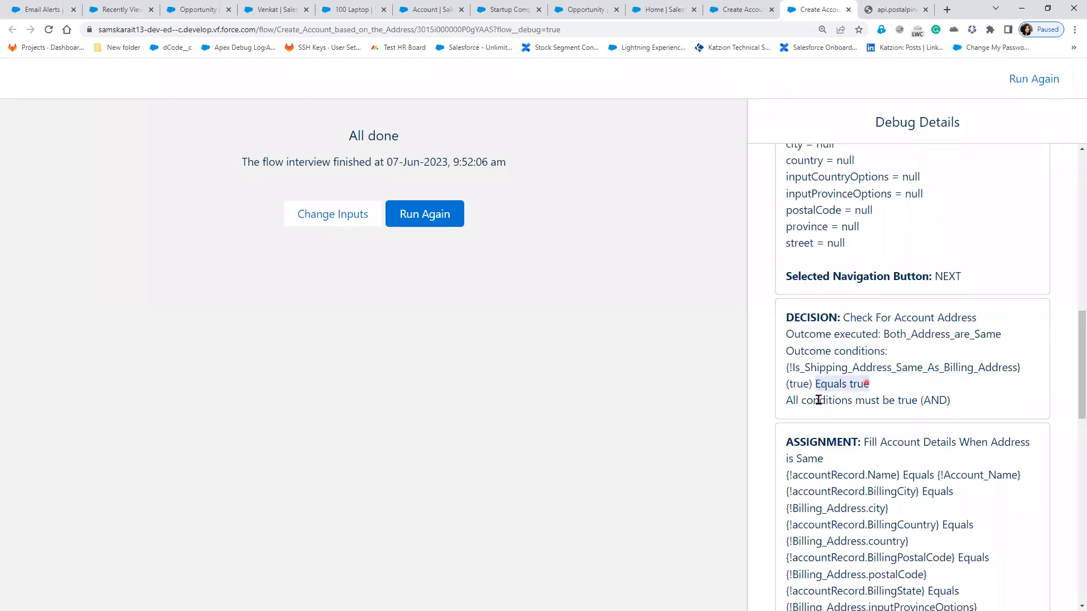
left_click_drag(785, 401, 972, 400)
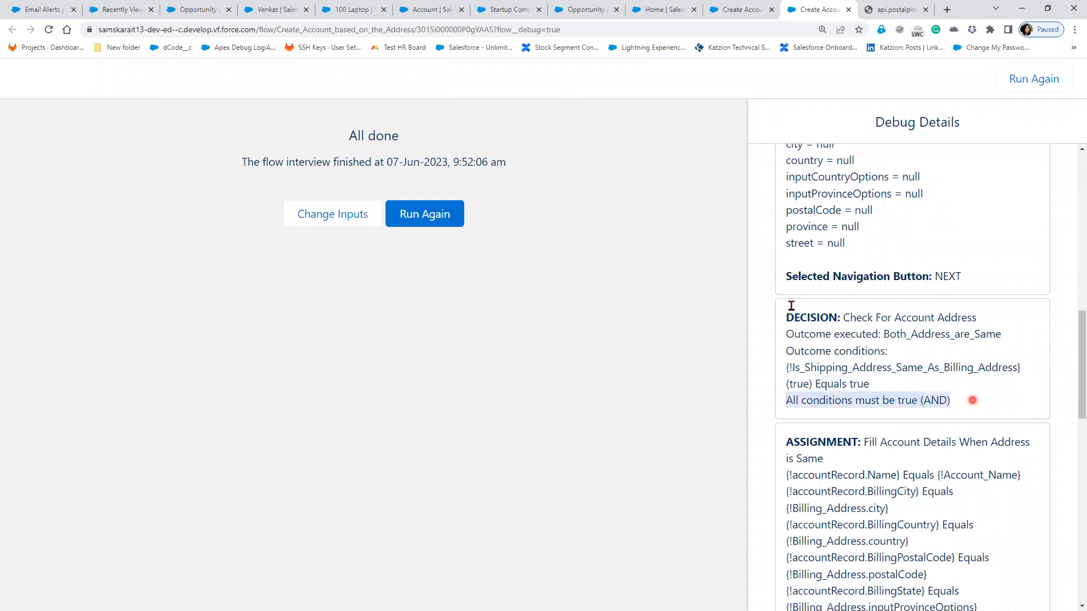
scroll(794, 286, "down", 3)
left_click_drag(865, 274, 880, 288)
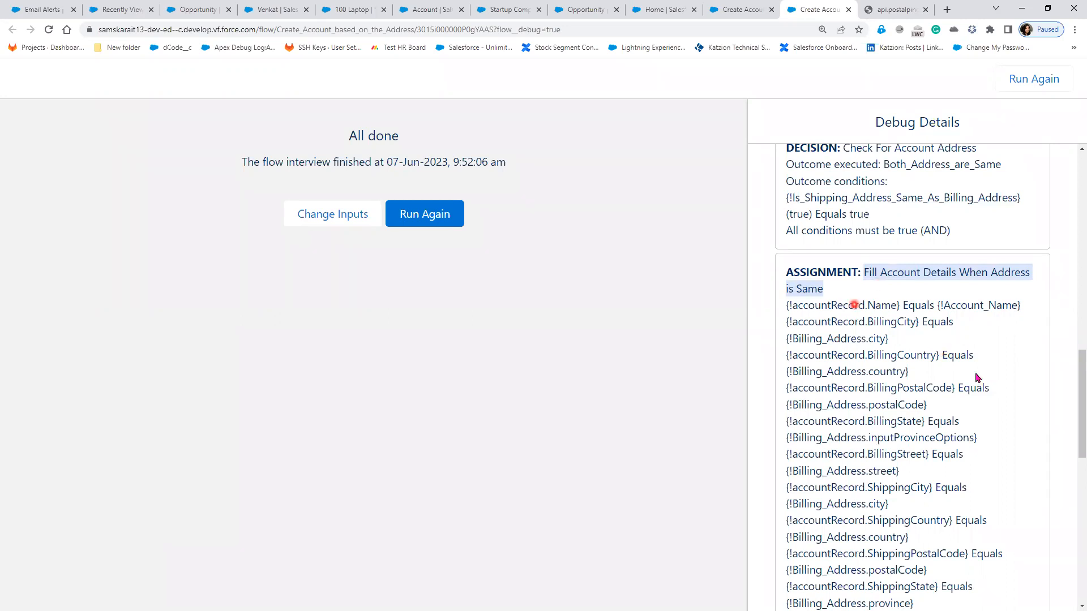
Step: Review the assignment results copying Billing_Address values into the shipping fields
scroll(973, 387, "down", 1)
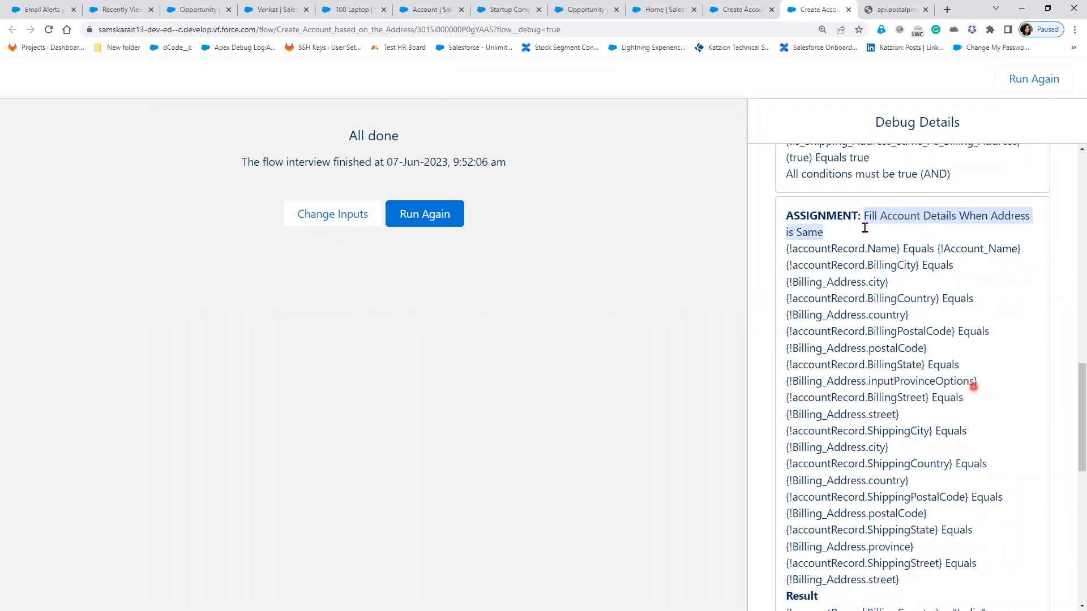
scroll(852, 336, "down", 1)
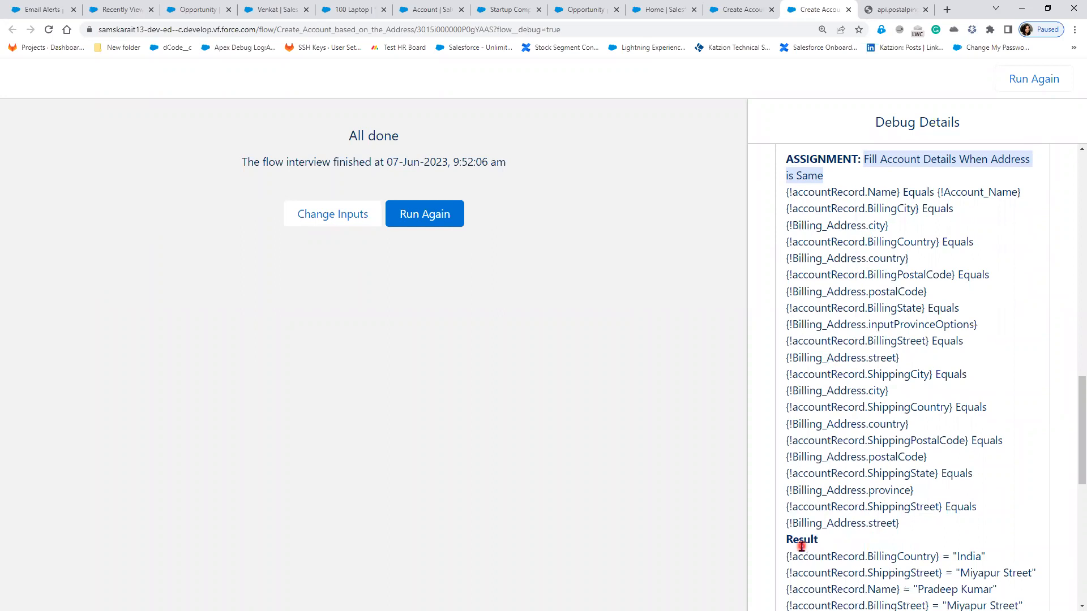
scroll(804, 497, "down", 1)
left_click_drag(798, 334, 934, 466)
scroll(934, 467, "down", 3)
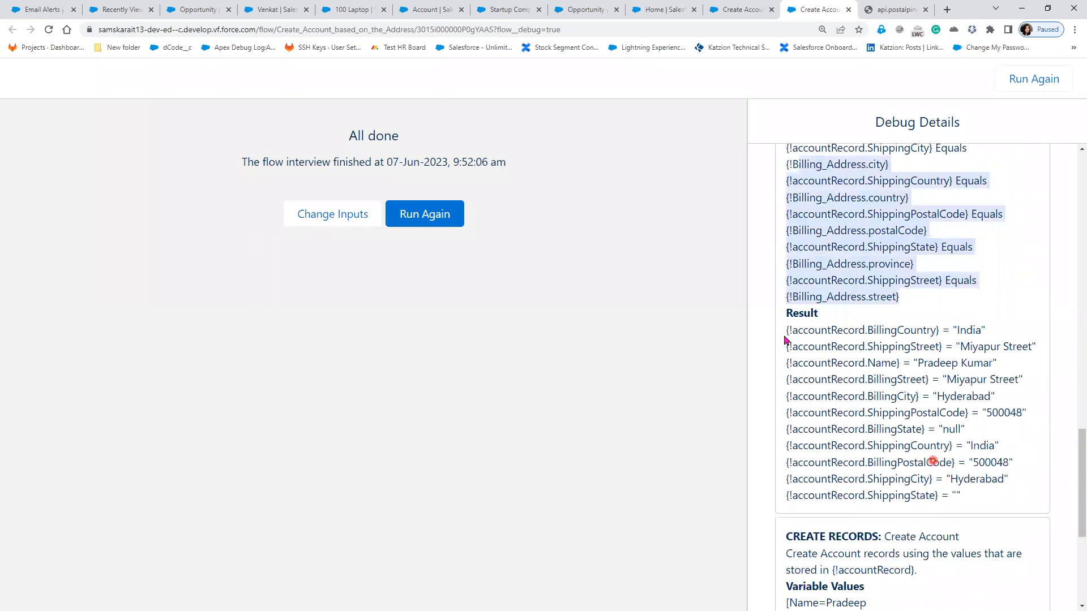
left_click_drag(789, 327, 1005, 464)
left_click_drag(1007, 506, 1006, 506)
scroll(1006, 507, "down", 3)
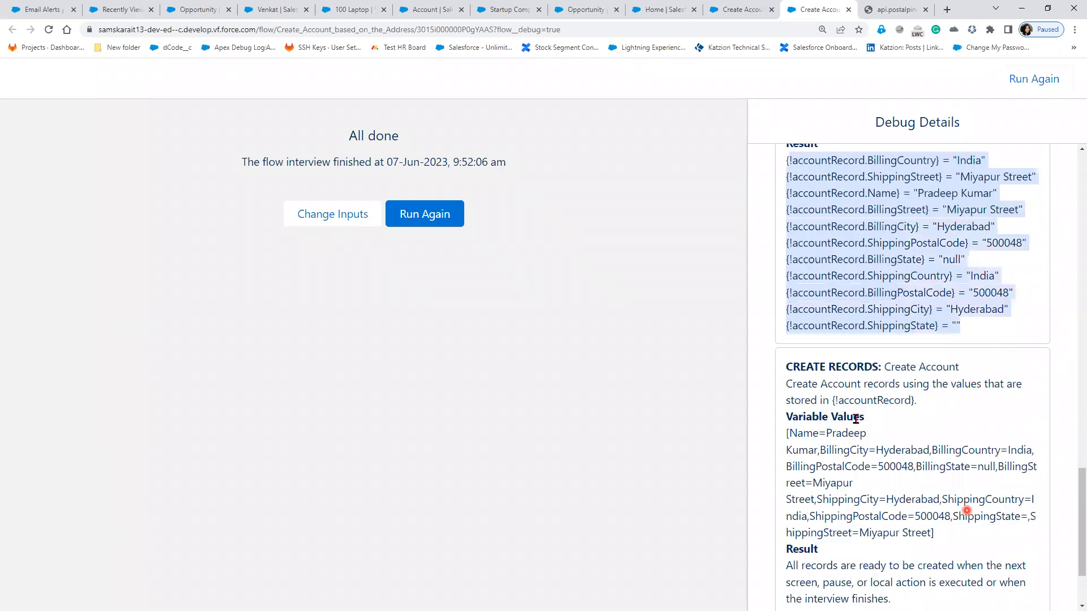
Step: Review the Create Records values: account name, billing and shipping fields, postal code 500048
left_click_drag(785, 367, 935, 368)
left_click_drag(789, 433, 881, 440)
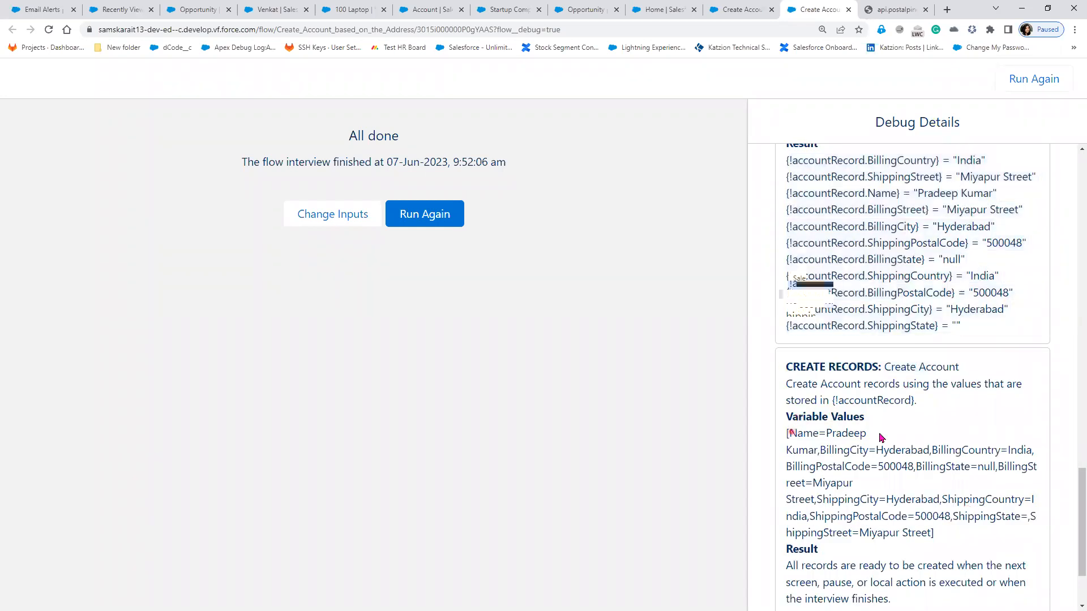
left_click_drag(819, 451, 1031, 451)
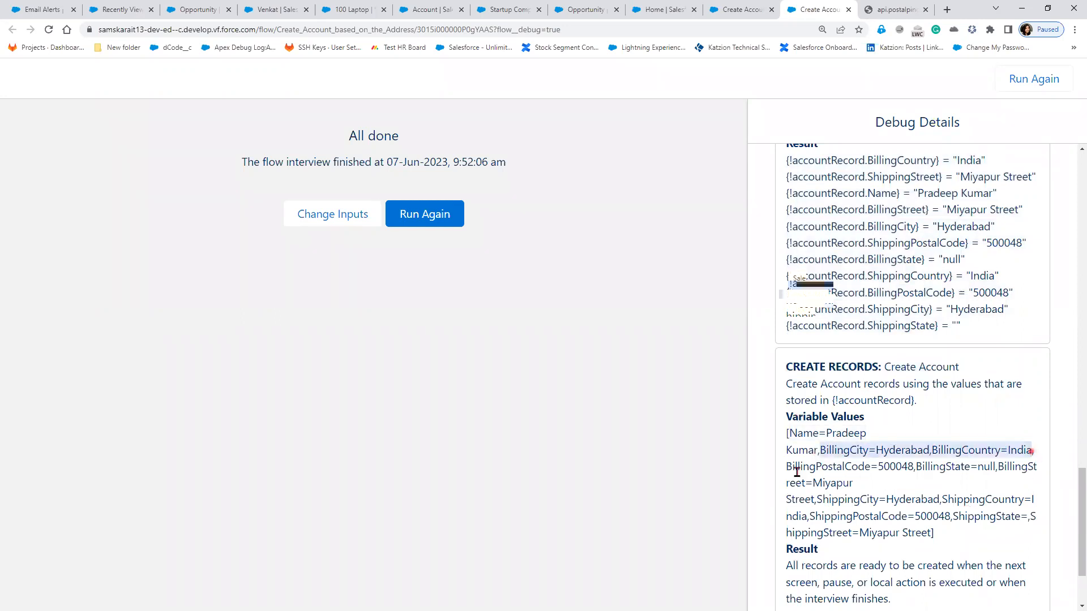
left_click_drag(787, 467, 913, 466)
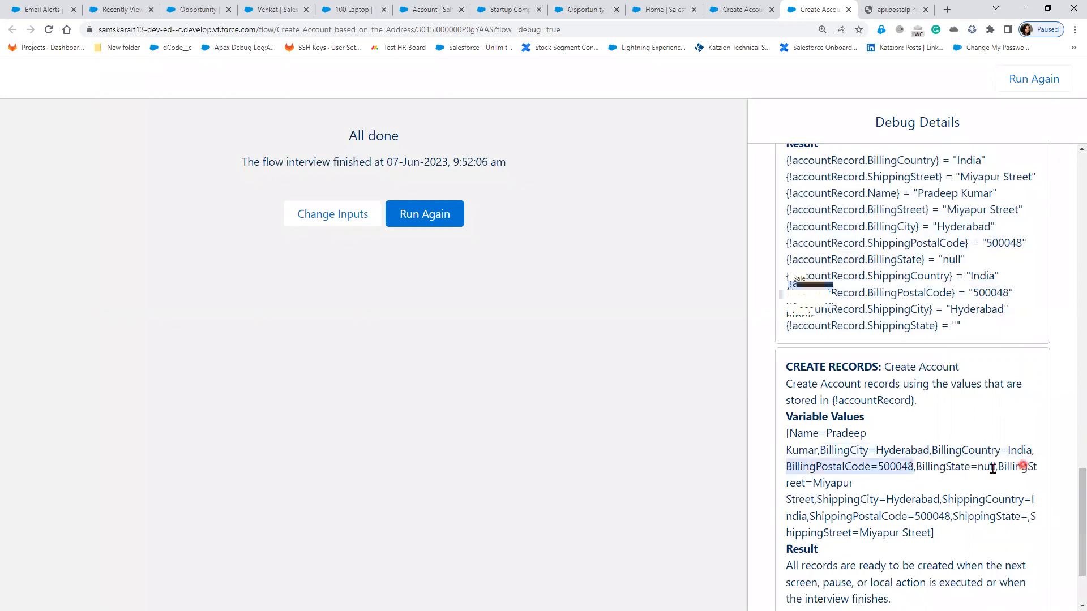
left_click_drag(997, 466, 954, 468)
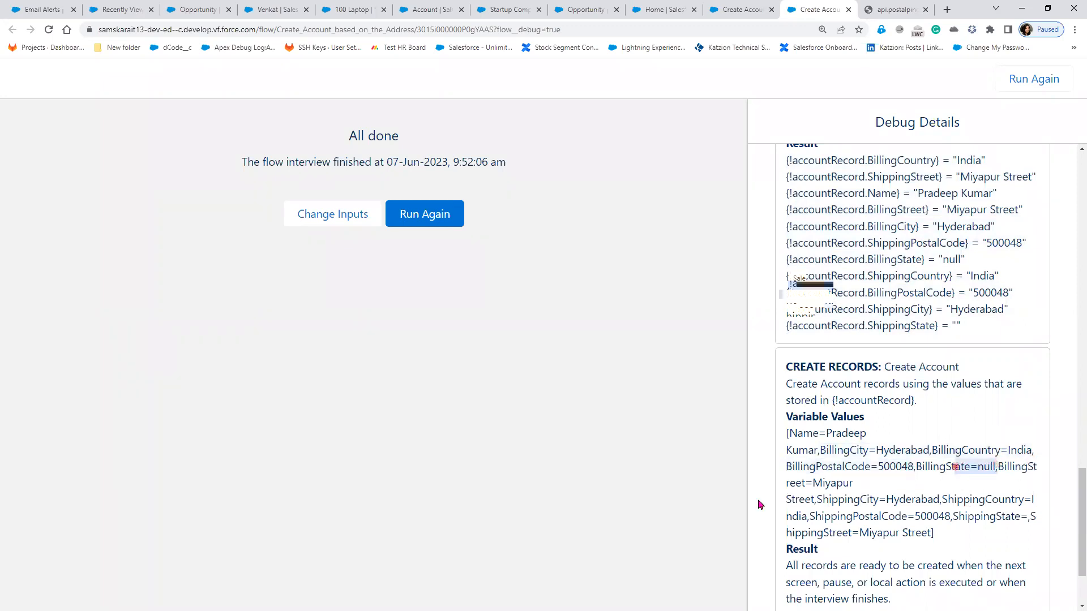
double_click(832, 483)
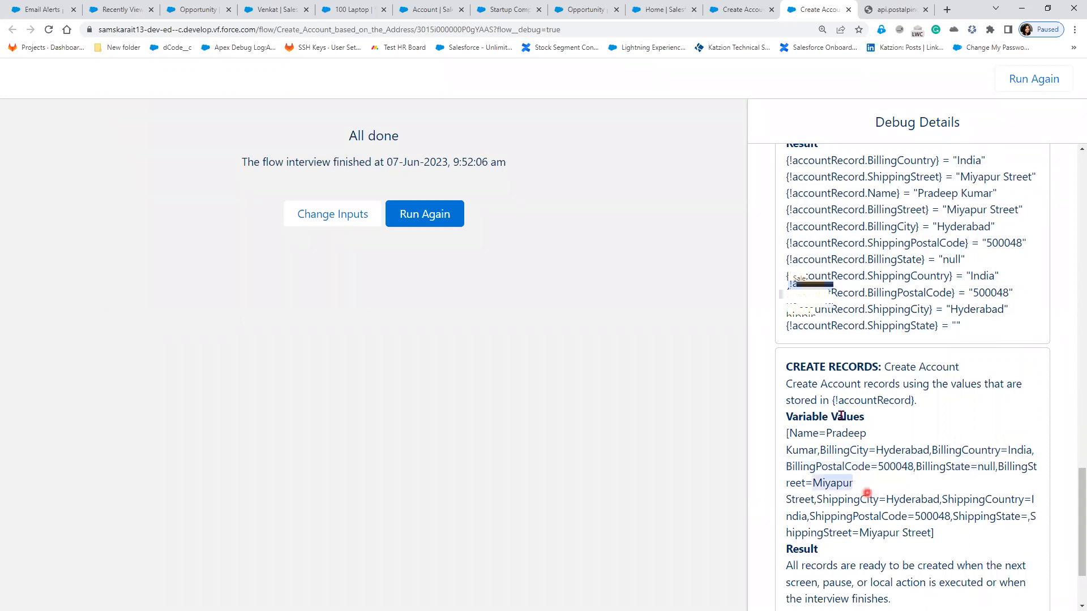
scroll(821, 393, "down", 2)
left_click_drag(827, 395, 972, 439)
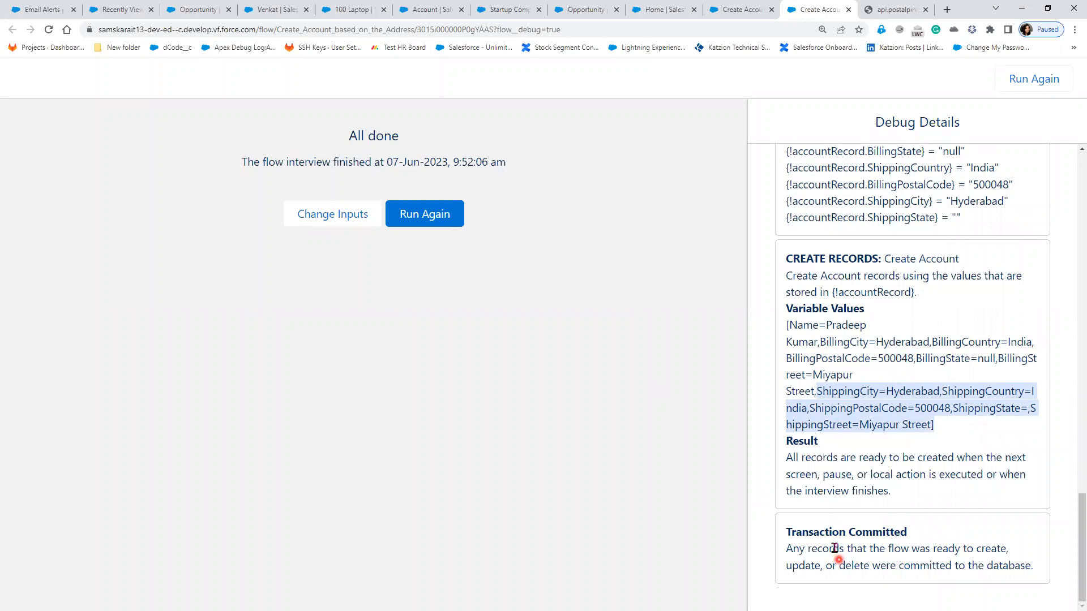
left_click(783, 550)
Step: Confirm the Transaction Committed message, then switch to the Recently Viewed accounts tab
left_click_drag(887, 553, 990, 560)
left_click_drag(825, 567, 939, 569)
left_click_drag(1042, 576, 1042, 575)
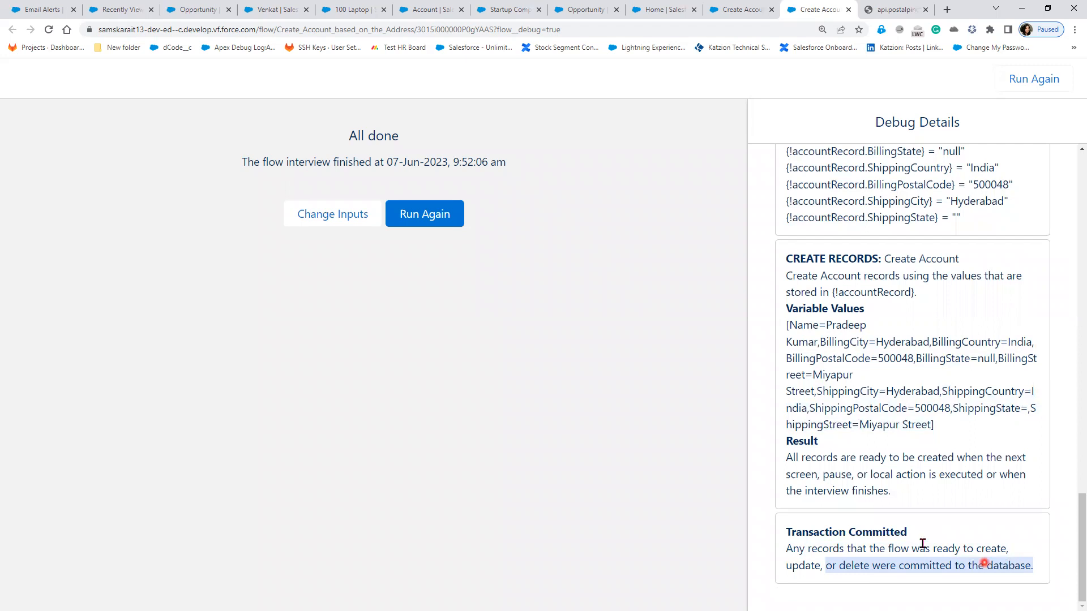
left_click(128, 11)
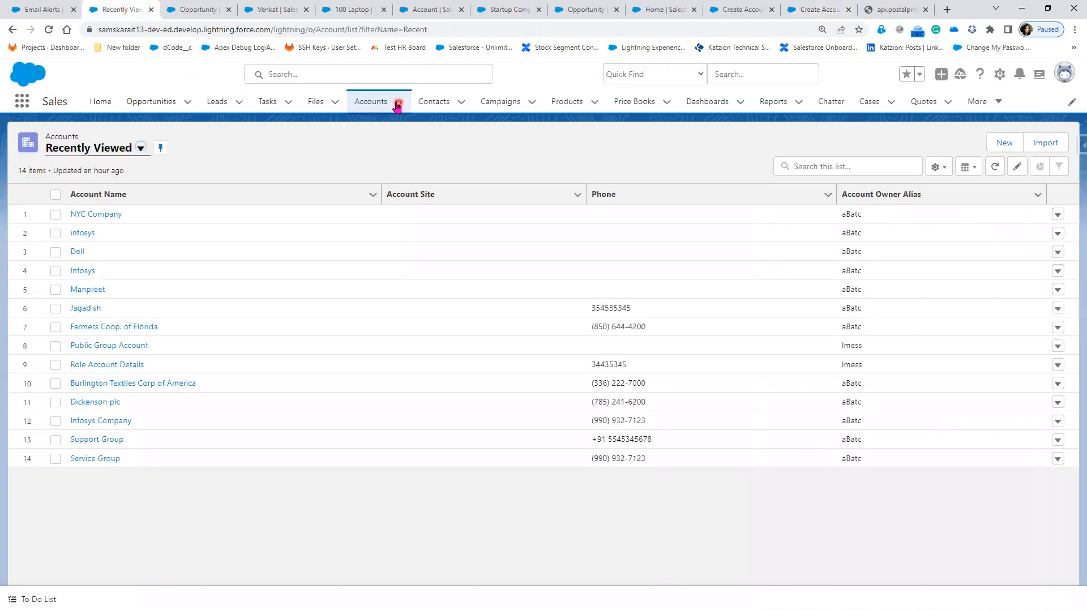
Step: Refresh the Accounts list and check the new account's billing and shipping addresses in Details
left_click(398, 104)
left_click(377, 103)
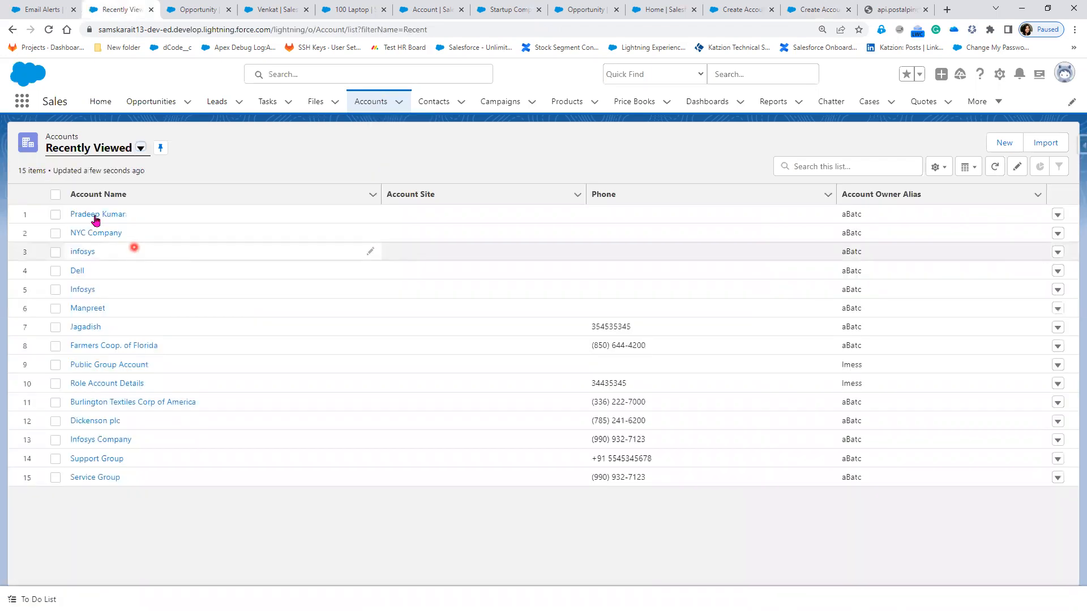
left_click(95, 215)
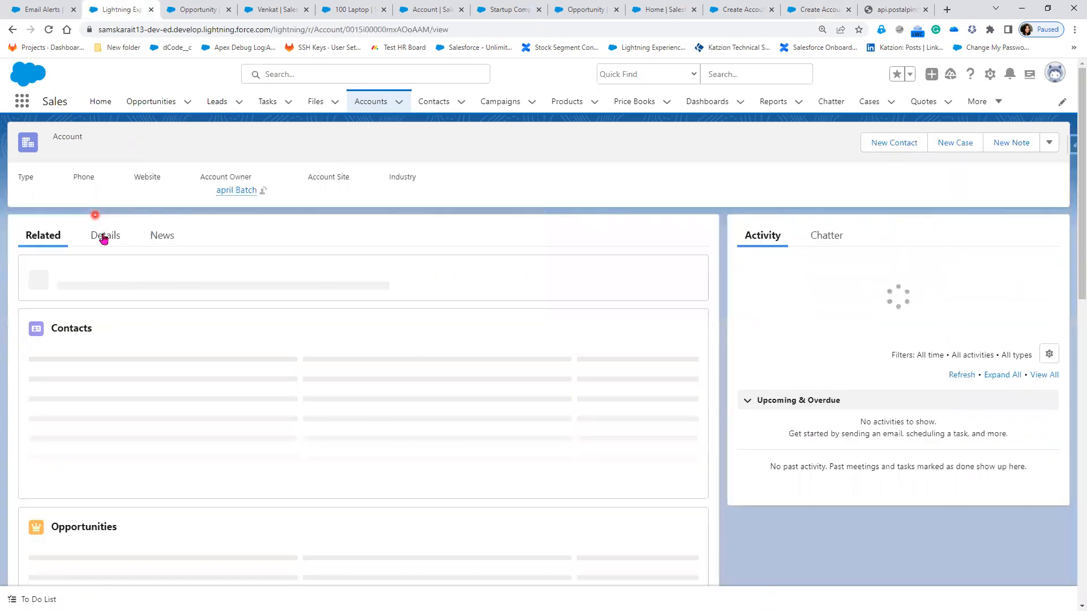
left_click(103, 237)
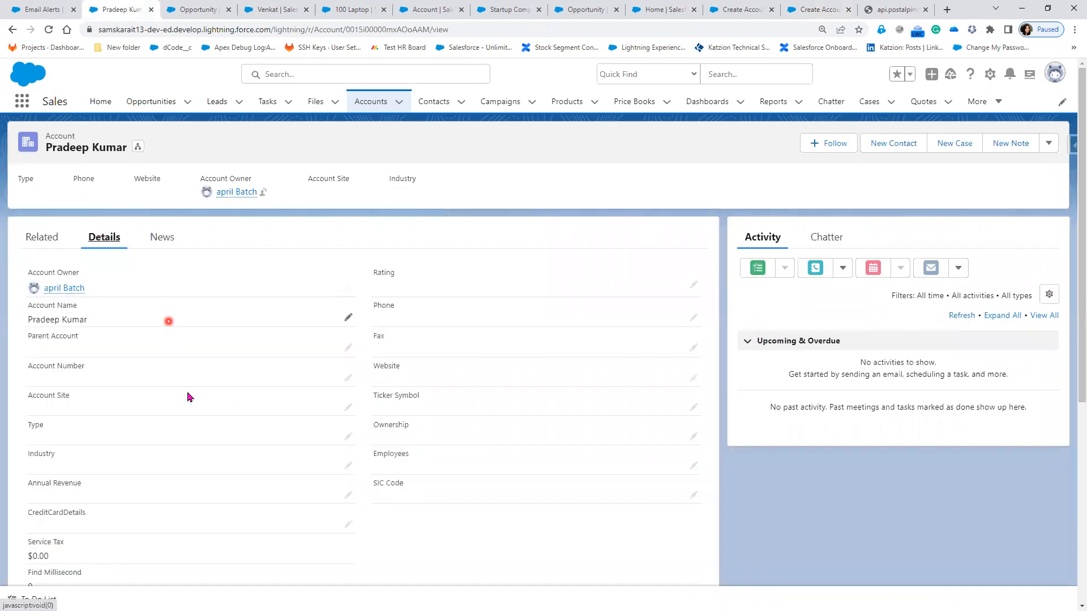
scroll(82, 340, "down", 5)
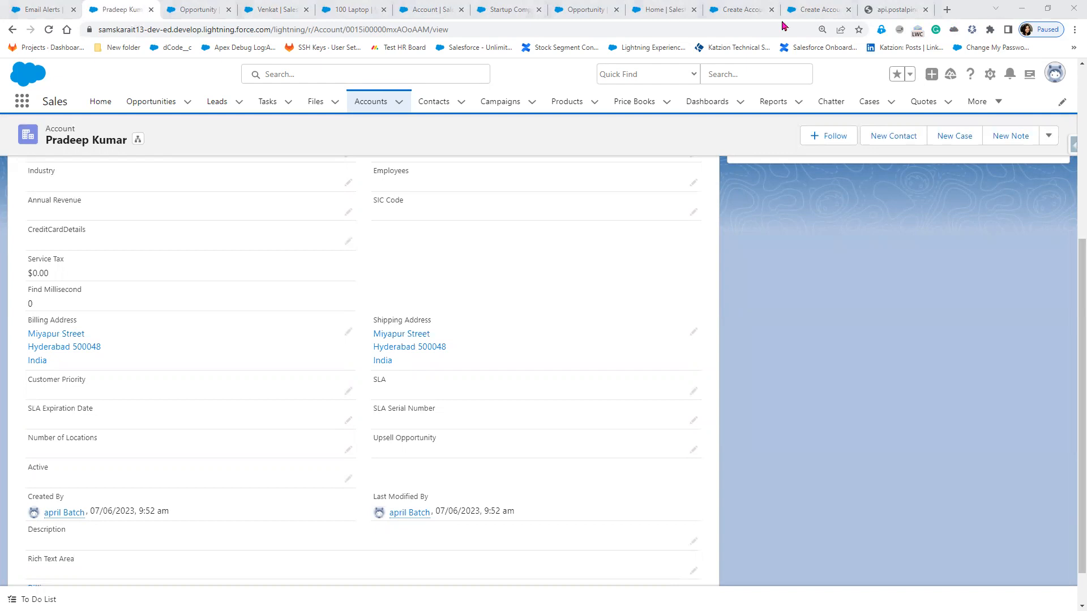
left_click(750, 13)
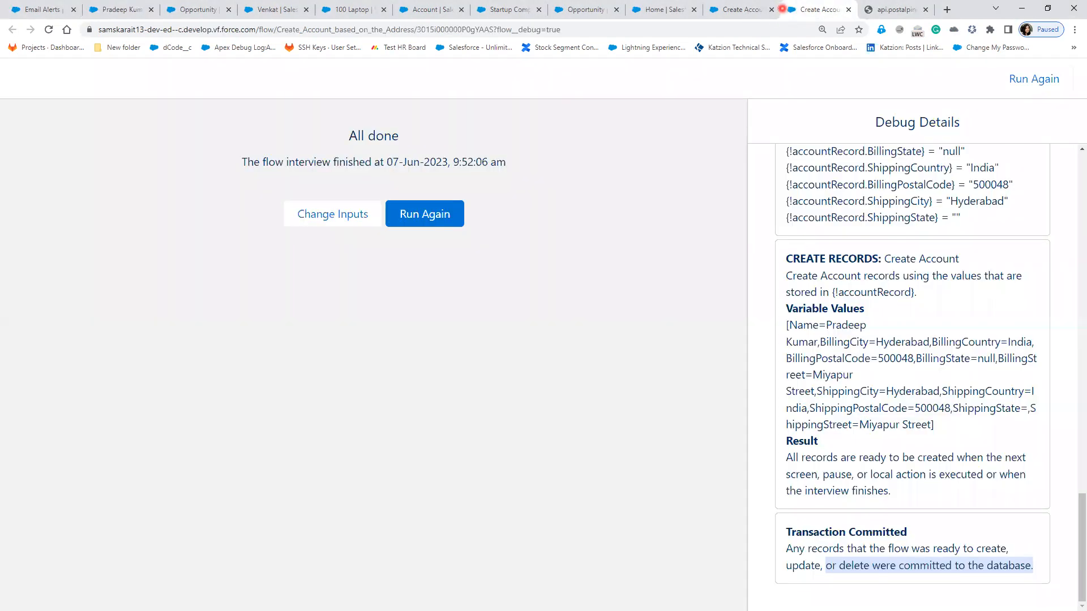
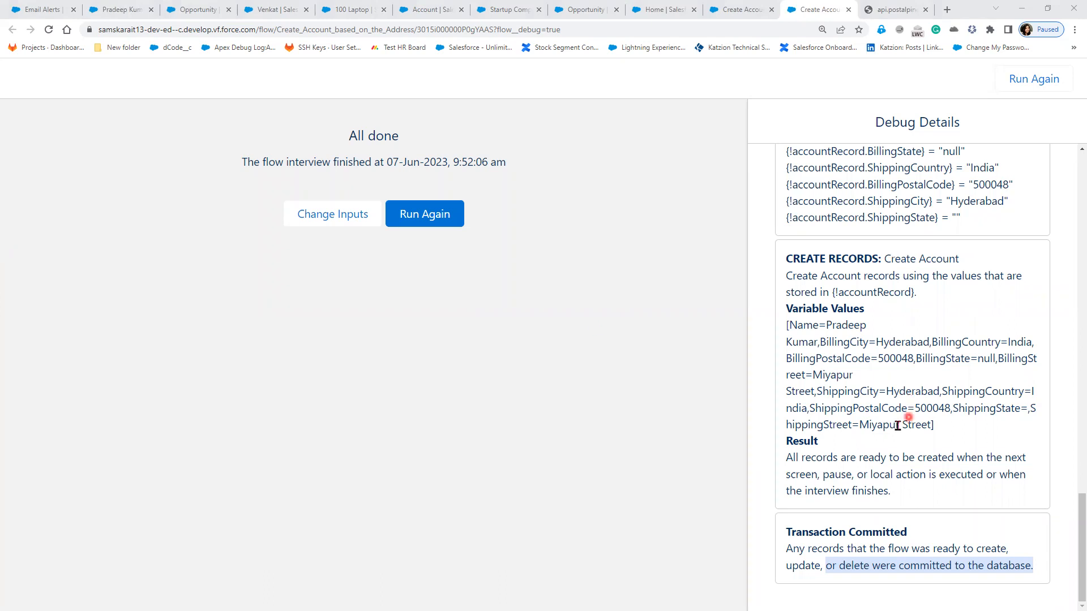
Step: Scroll the Debug Details to the top and choose Run Again
scroll(897, 443, "up", 5)
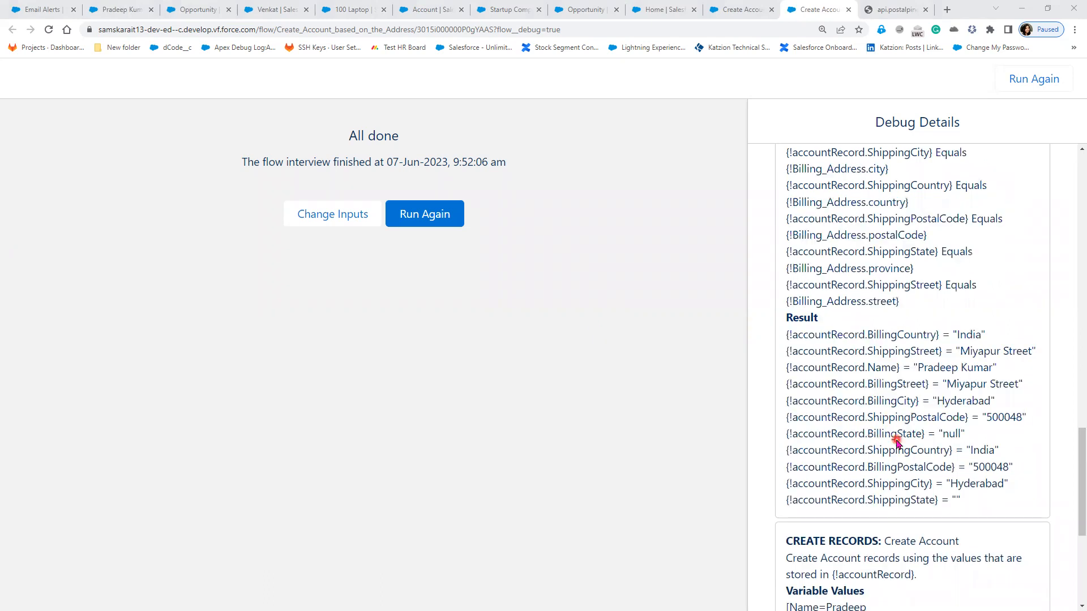
scroll(897, 443, "up", 10)
scroll(899, 443, "up", 15)
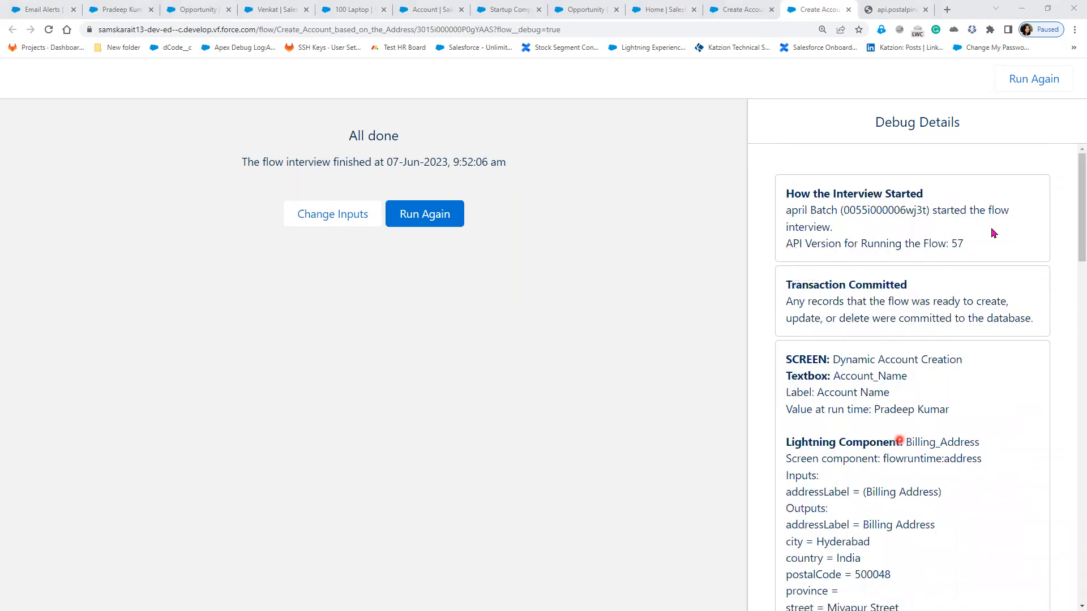
left_click(1048, 87)
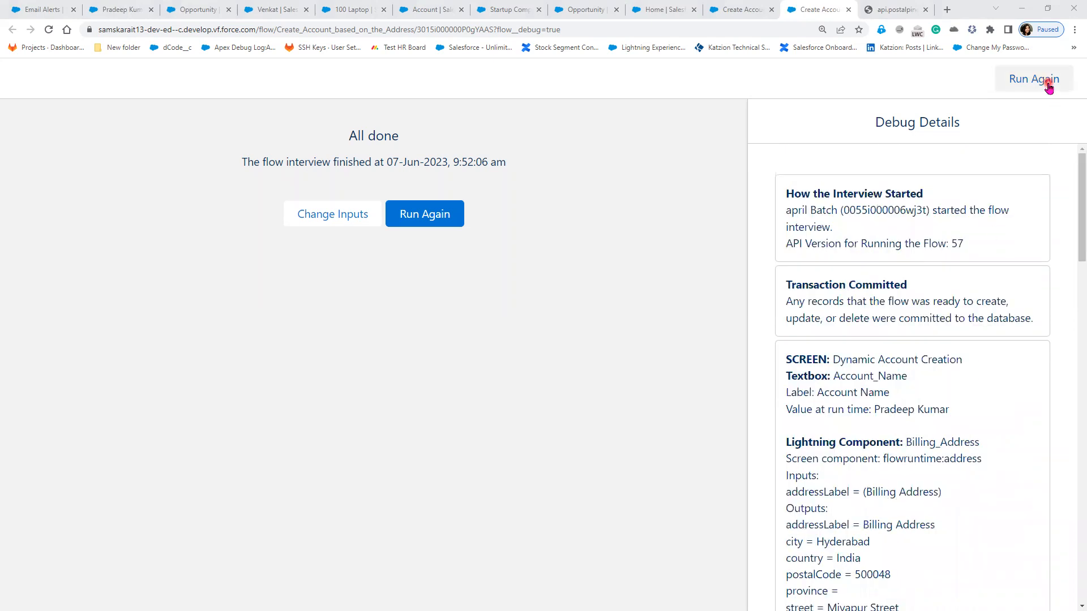
left_click(438, 220)
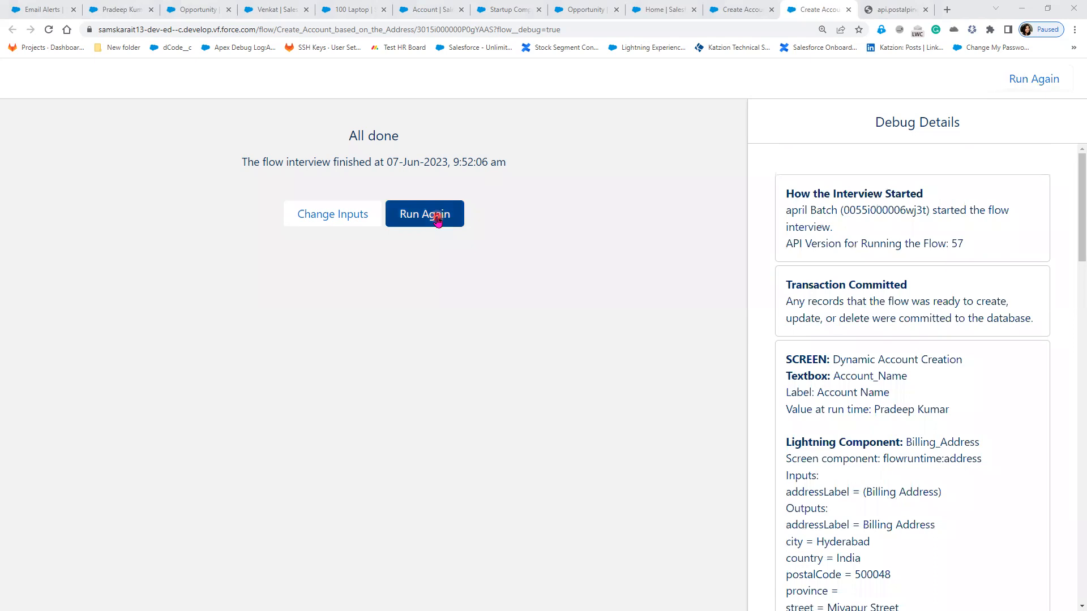
Step: Adjust the debug run options and start a fresh debug interview of the flow
left_click(318, 214)
left_click(344, 225)
left_click(352, 223)
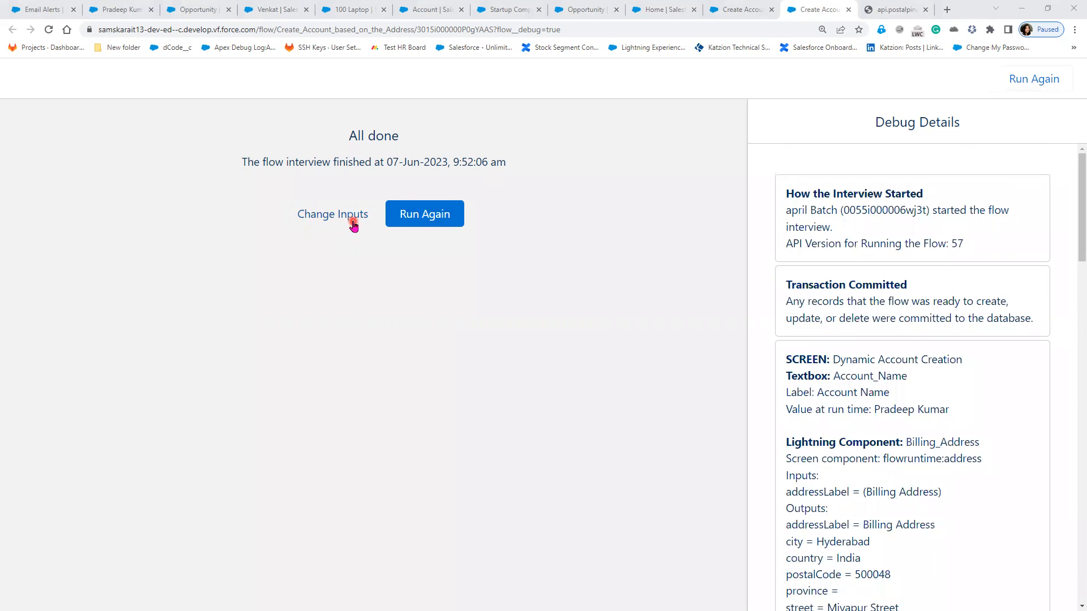
left_click(329, 221)
left_click(247, 181)
left_click(319, 228)
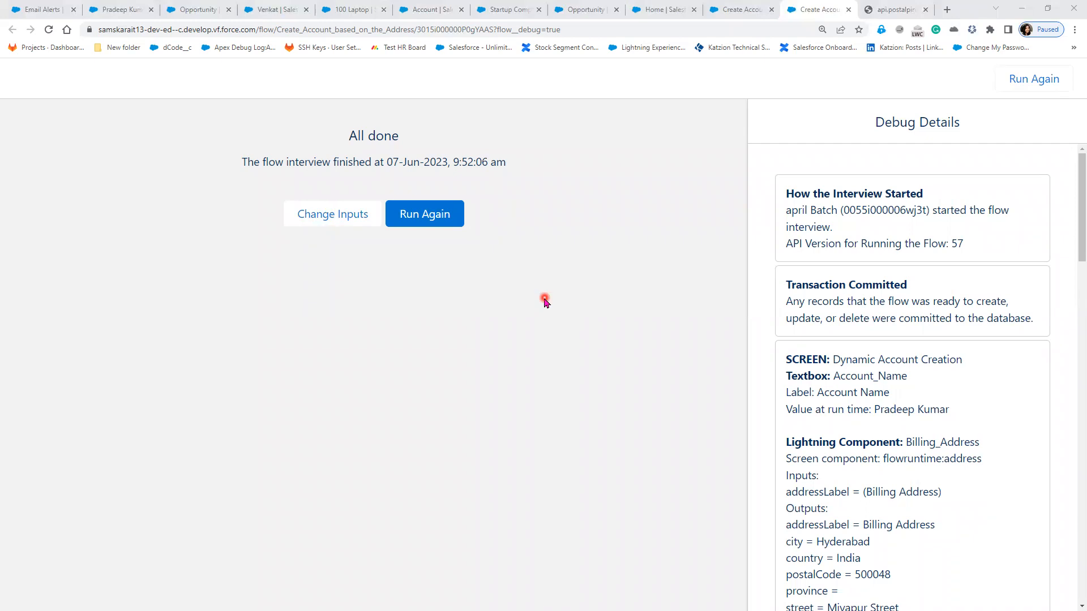
left_click(449, 219)
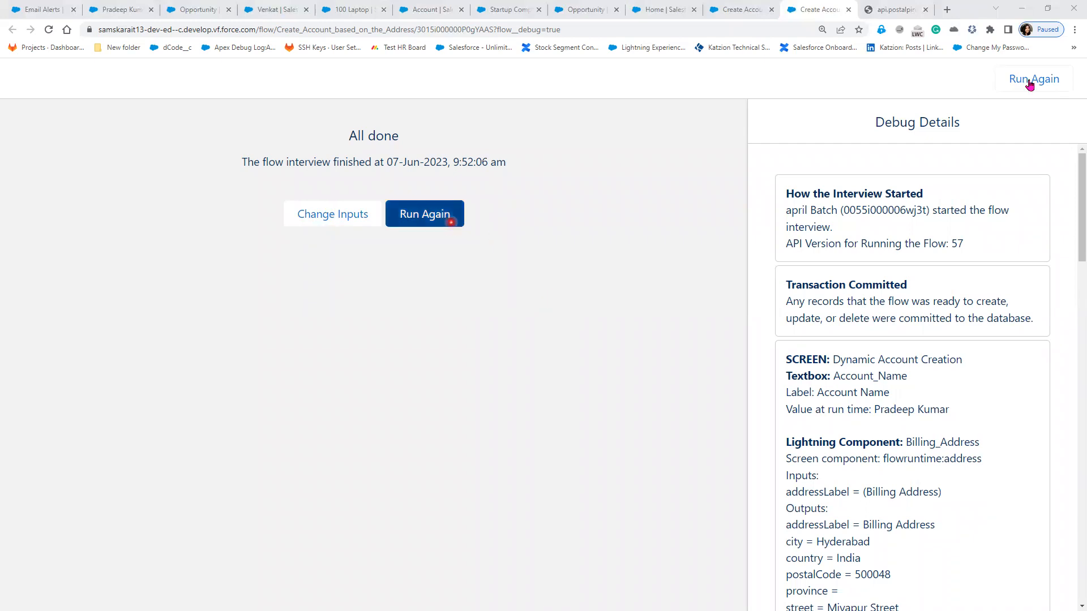
left_click(899, 104)
left_click(409, 218)
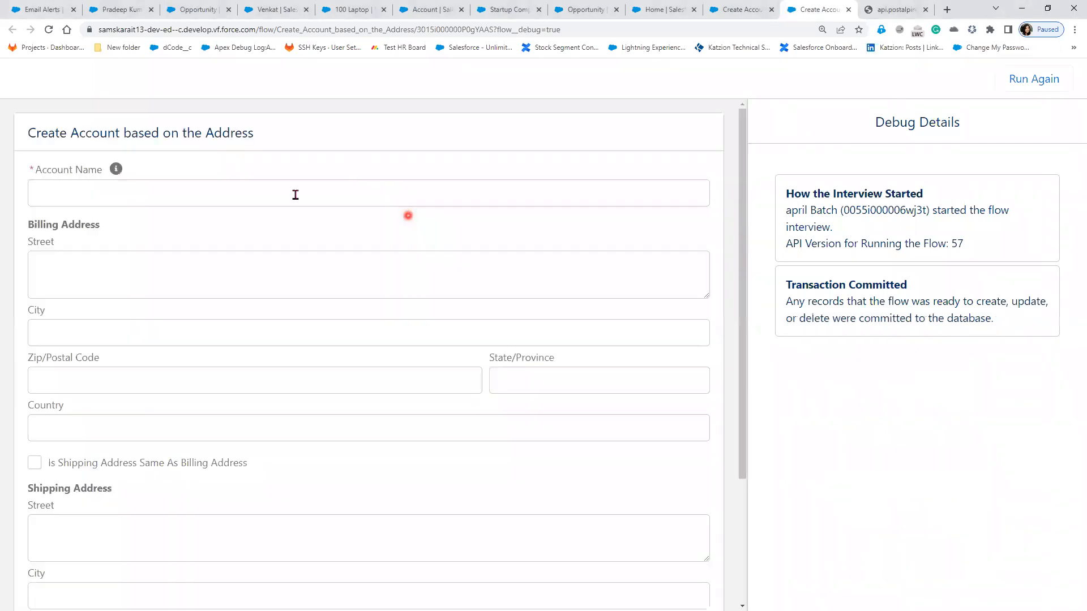
Step: Enter the account name and billing street Ameerpet
left_click(322, 194)
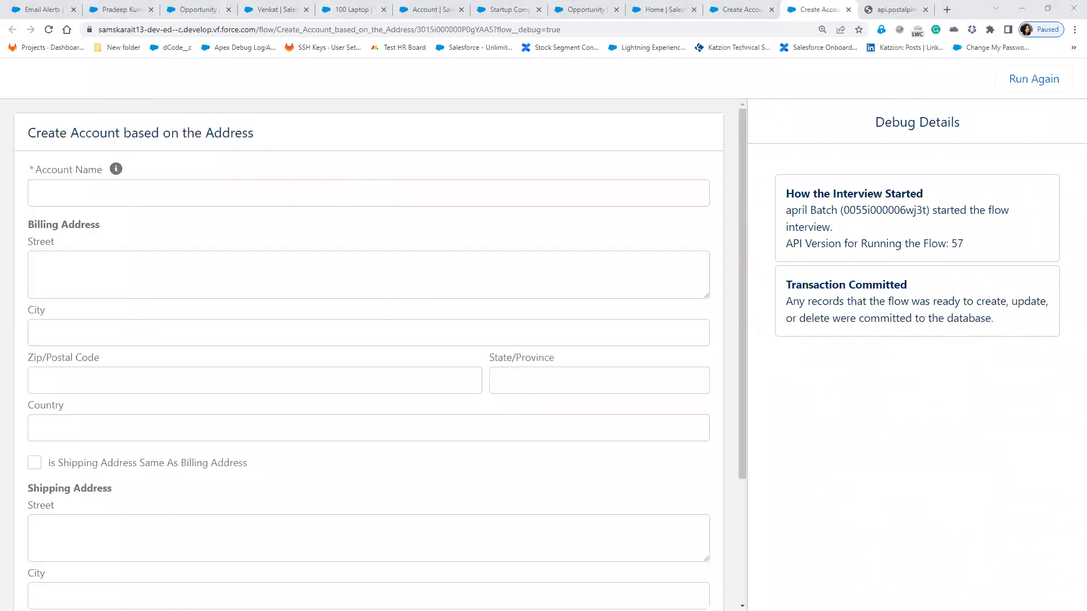
left_click(176, 194)
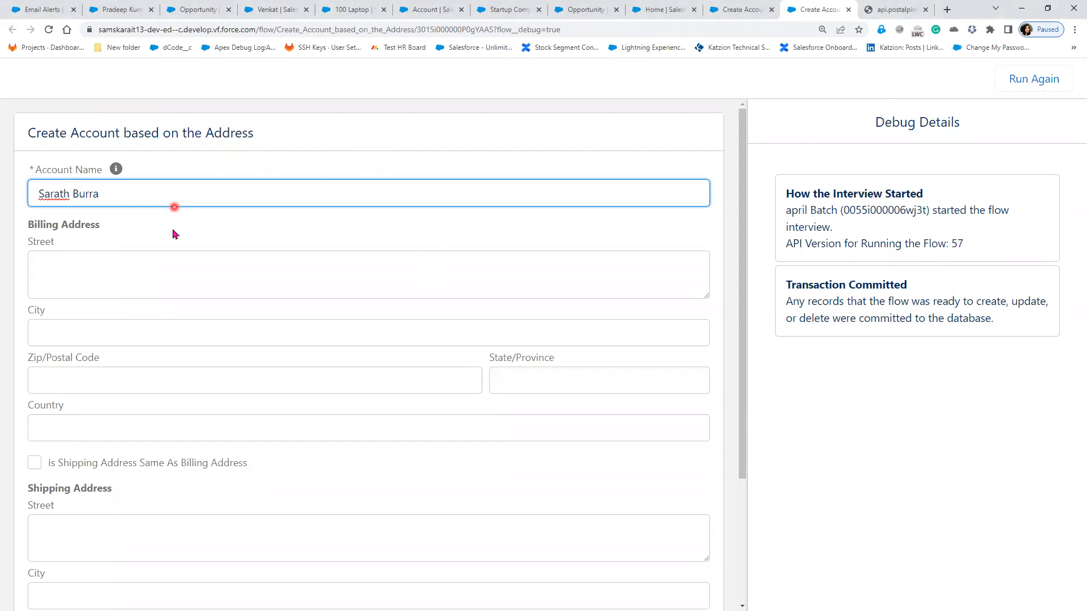
left_click(134, 266)
type("Ameerpet")
Step: Fill billing city Hyderabad, postal code 500081, country India and state AP
left_click(119, 338)
type("Hyderabad")
left_click(107, 377)
type("500081")
left_click(98, 432)
type("India")
left_click(548, 385)
type("AP")
scroll(105, 383, "down", 3)
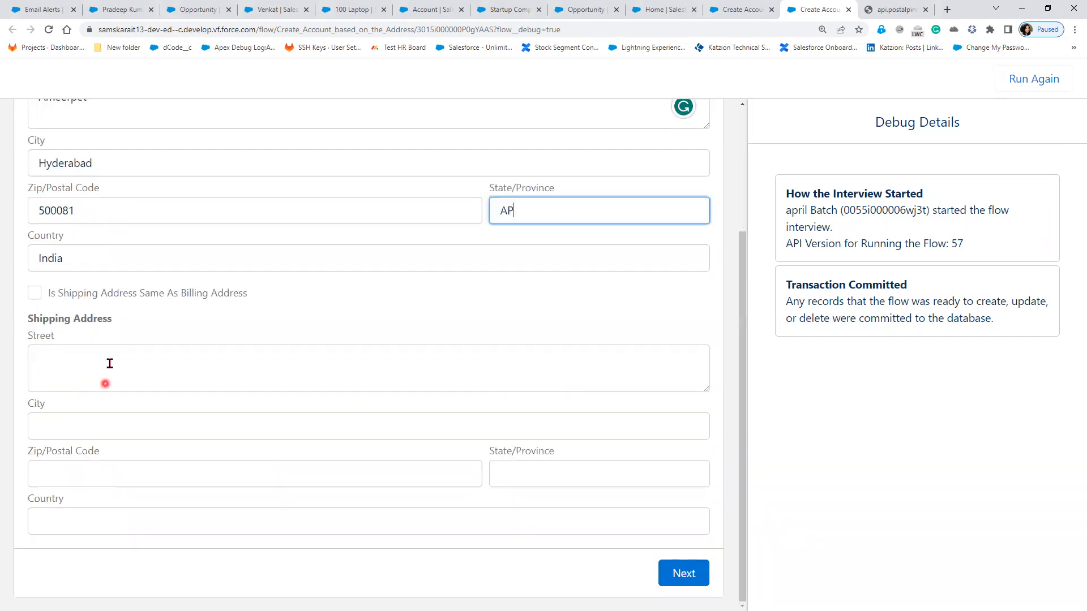
left_click(110, 363)
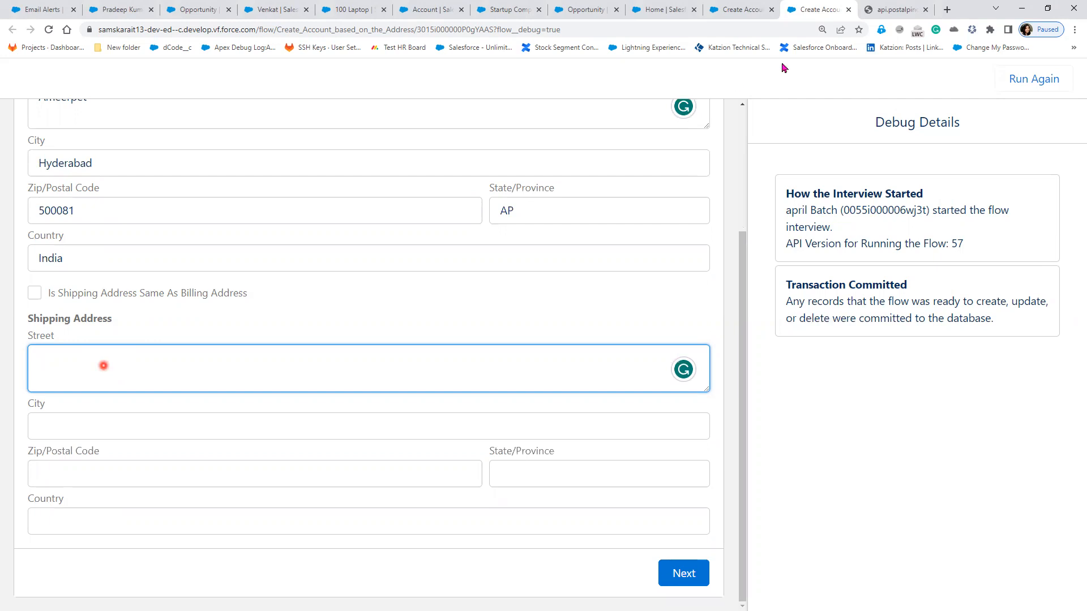
Step: Copy pincode 110001 from api.postalpincode.in into the shipping Zip/Postal Code field
left_click(896, 11)
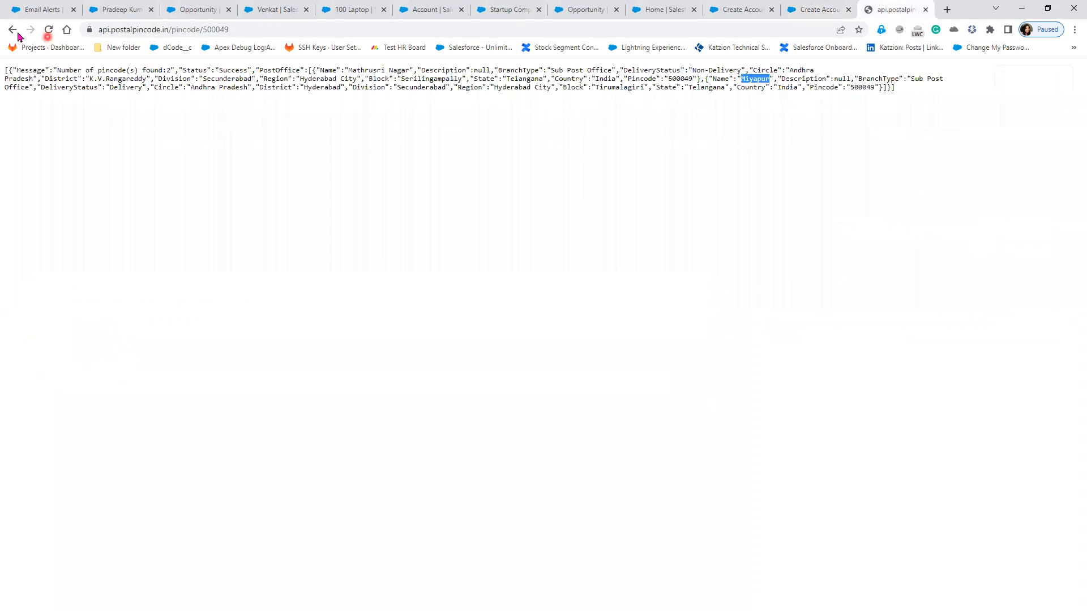
left_click(12, 29)
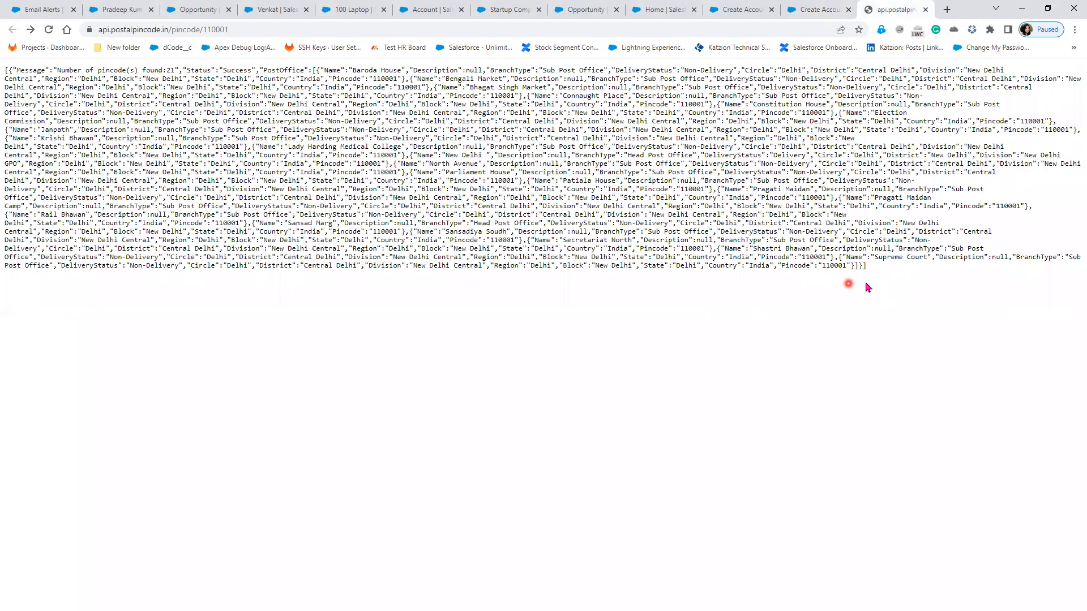
double_click(825, 265)
key("ctrl+c")
left_click(820, 12)
left_click(127, 525)
key("ctrl+v")
left_click(75, 475)
key("ctrl+v")
double_click(36, 522)
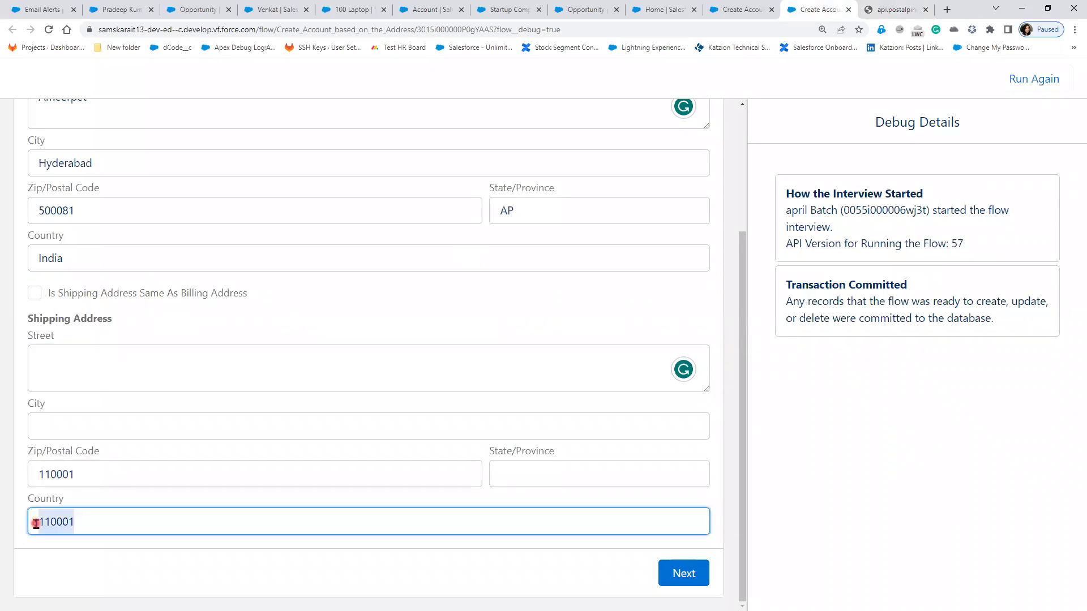
Step: Set shipping country India, city Delhi and street New Area, then submit the form
type("India")
left_click(67, 428)
type("Deli")
key("BackSpace")
type("hi")
left_click(125, 357)
left_click(887, 5)
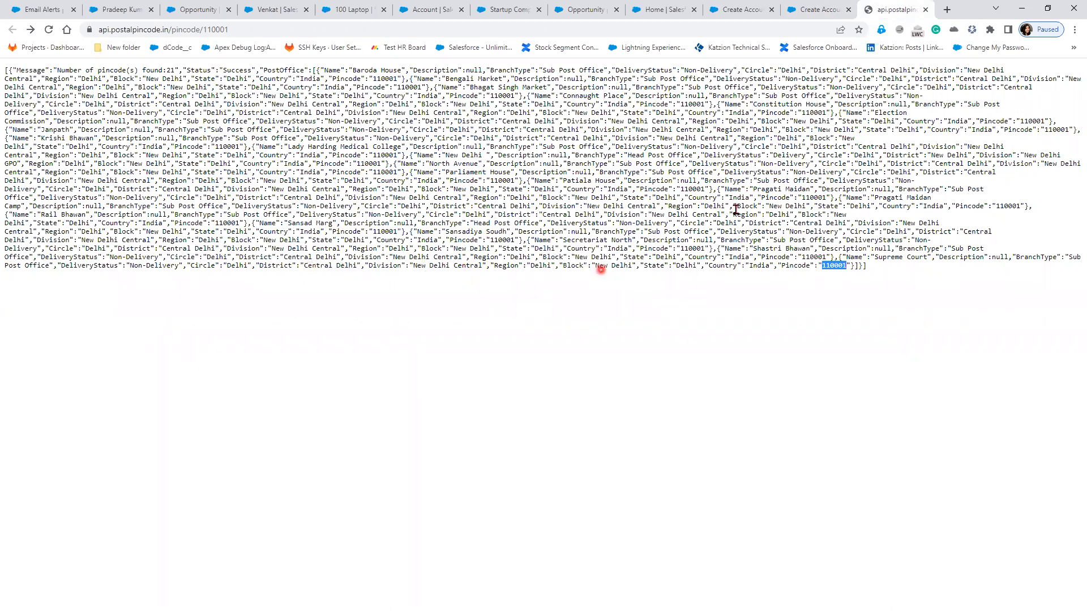
left_click(815, 10)
type("New Area")
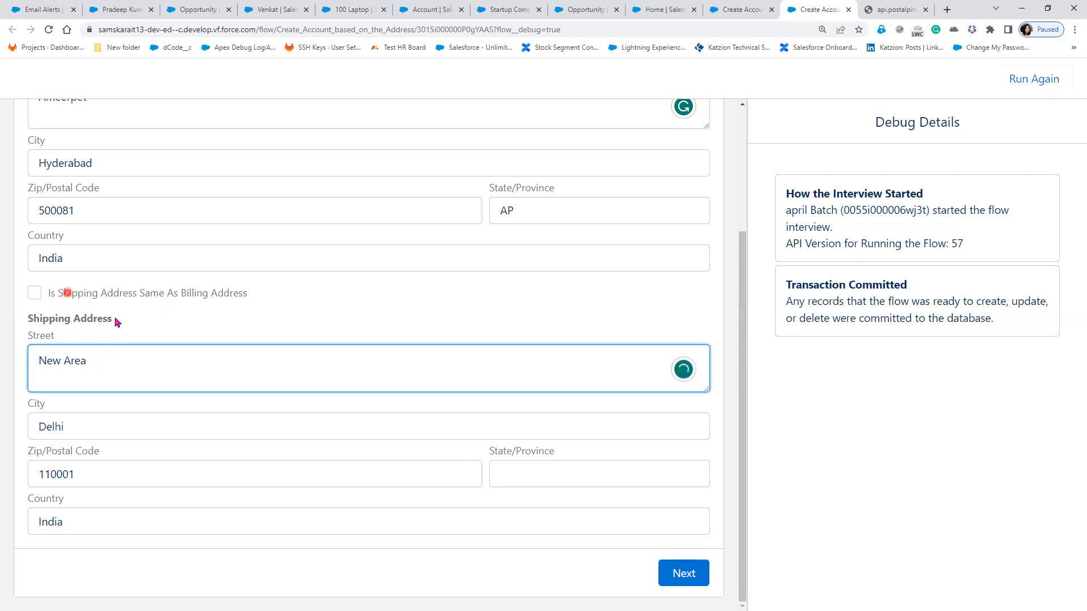
left_click(678, 573)
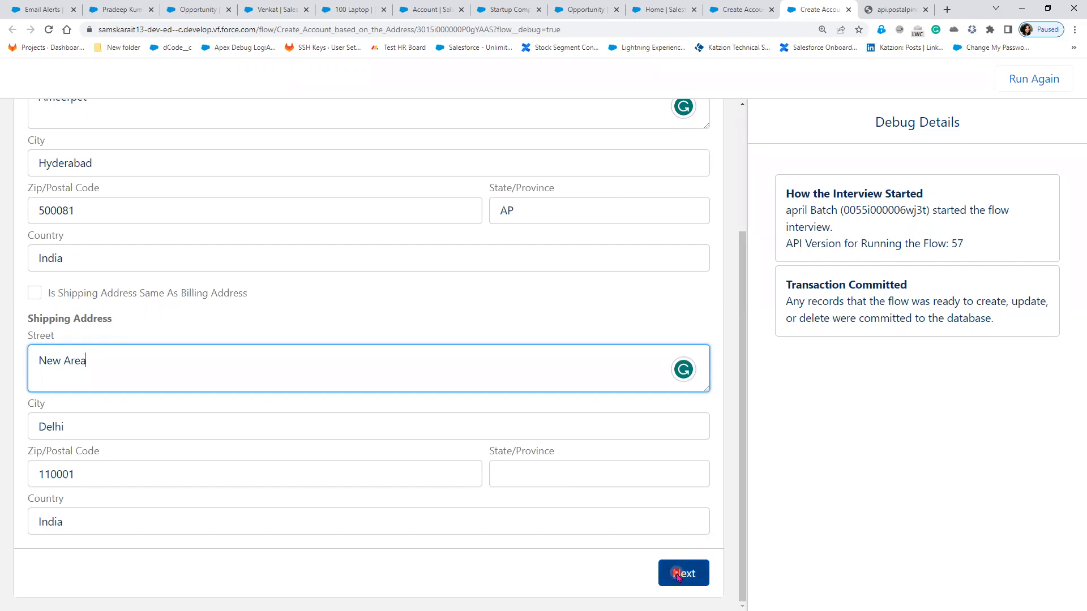
Step: Submit the form and confirm the debug log shows the interview committed
left_click(677, 573)
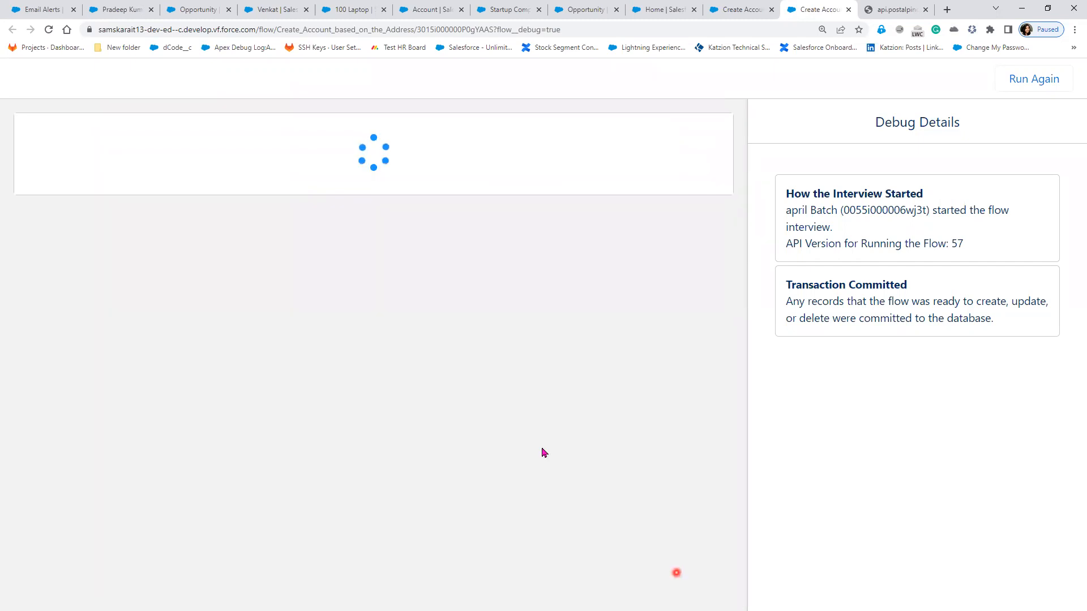
scroll(974, 498, "up", 10)
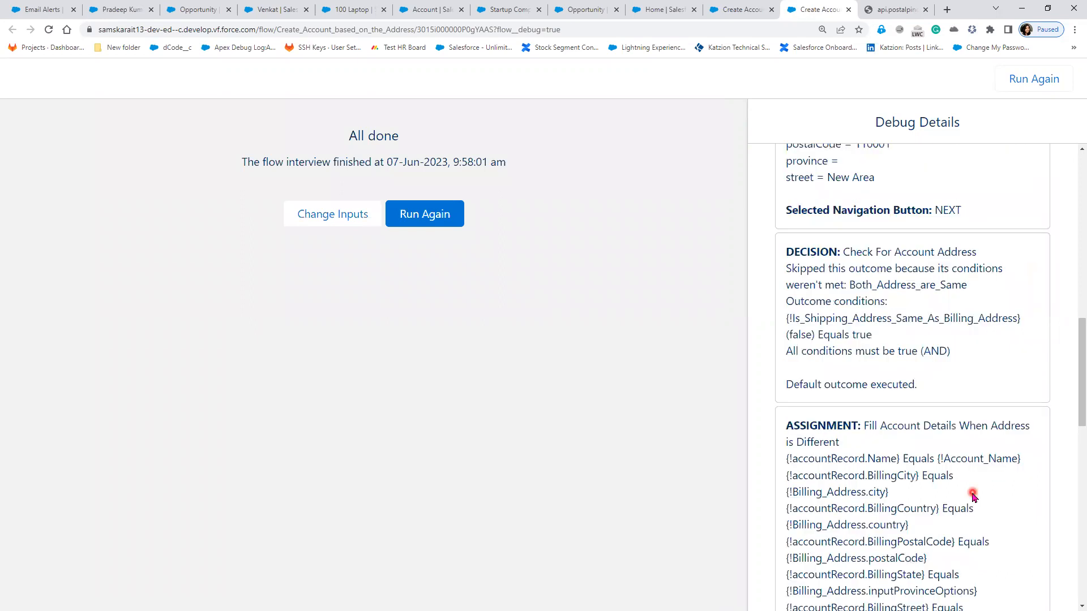
scroll(974, 498, "up", 10)
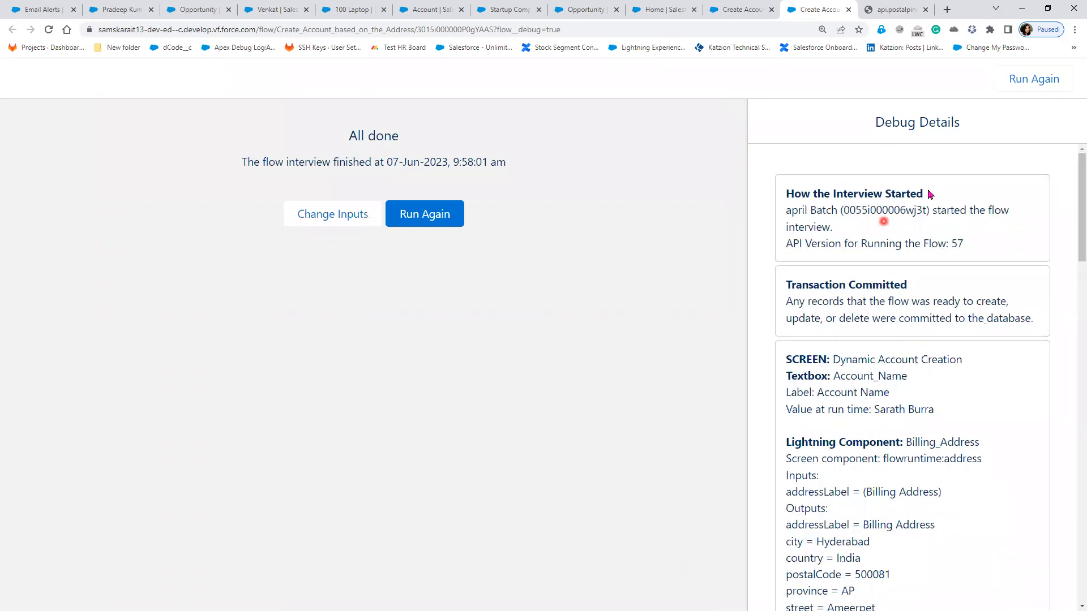
left_click_drag(833, 194, 928, 192)
left_click_drag(841, 231, 791, 214)
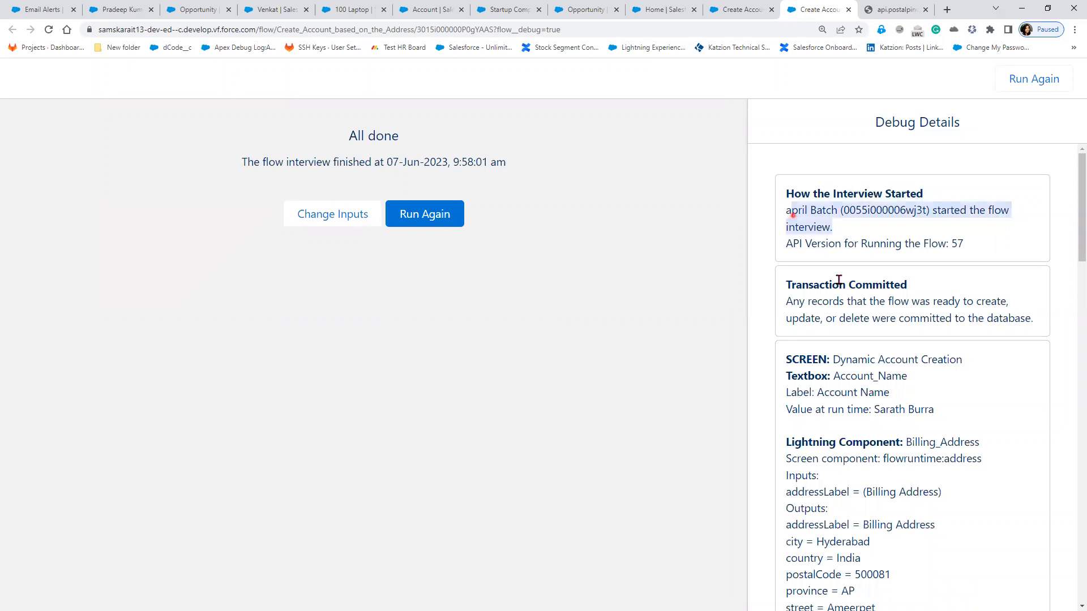
double_click(927, 286)
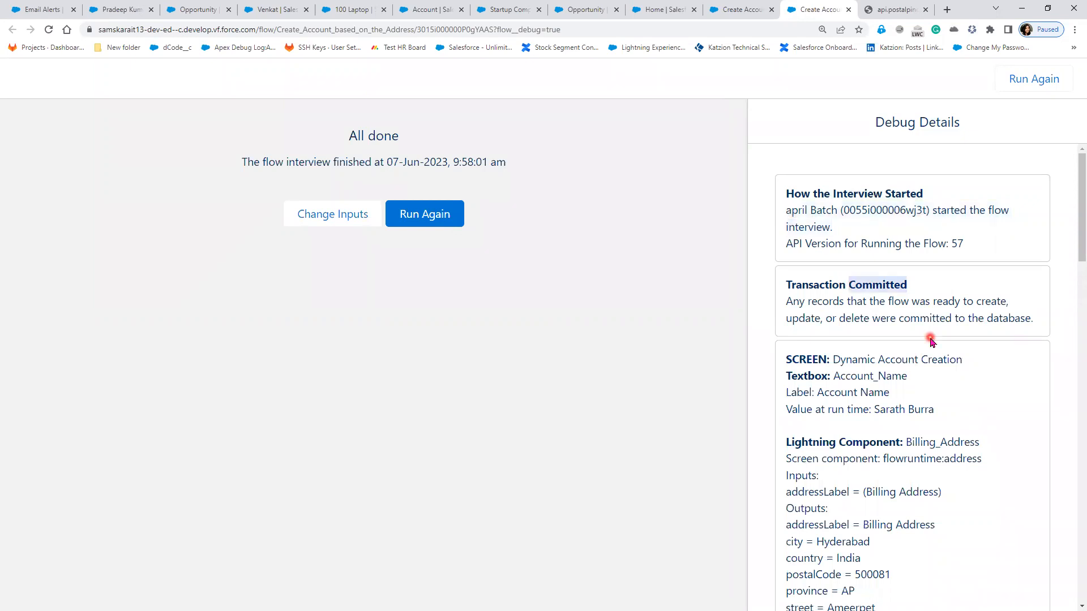
Step: Scroll the Debug Details down to the billing address component's values
scroll(930, 341, "down", 2)
left_click_drag(833, 246, 964, 303)
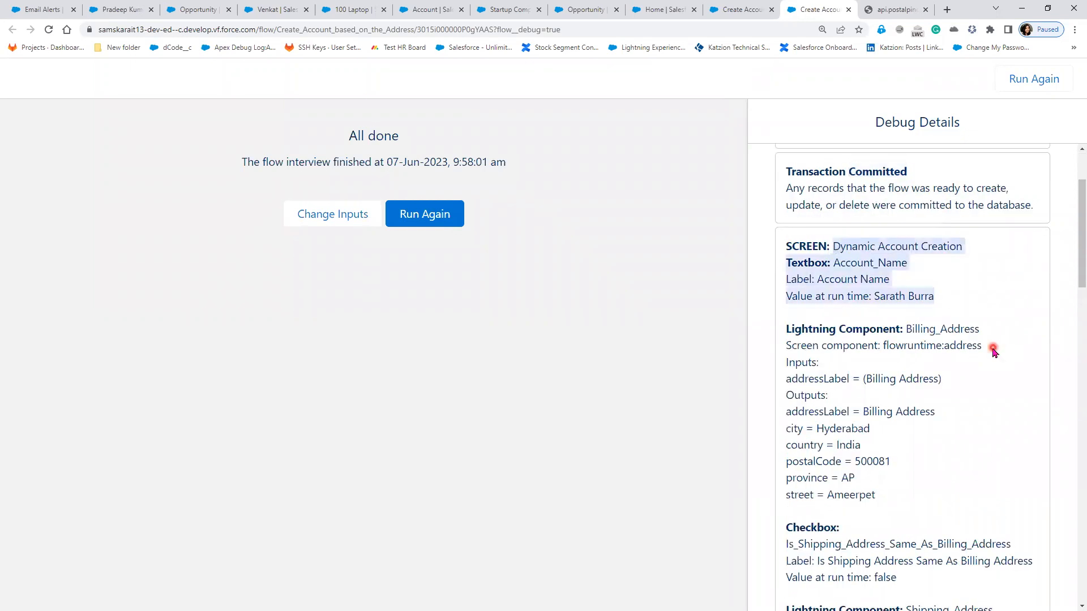
scroll(994, 351, "down", 2)
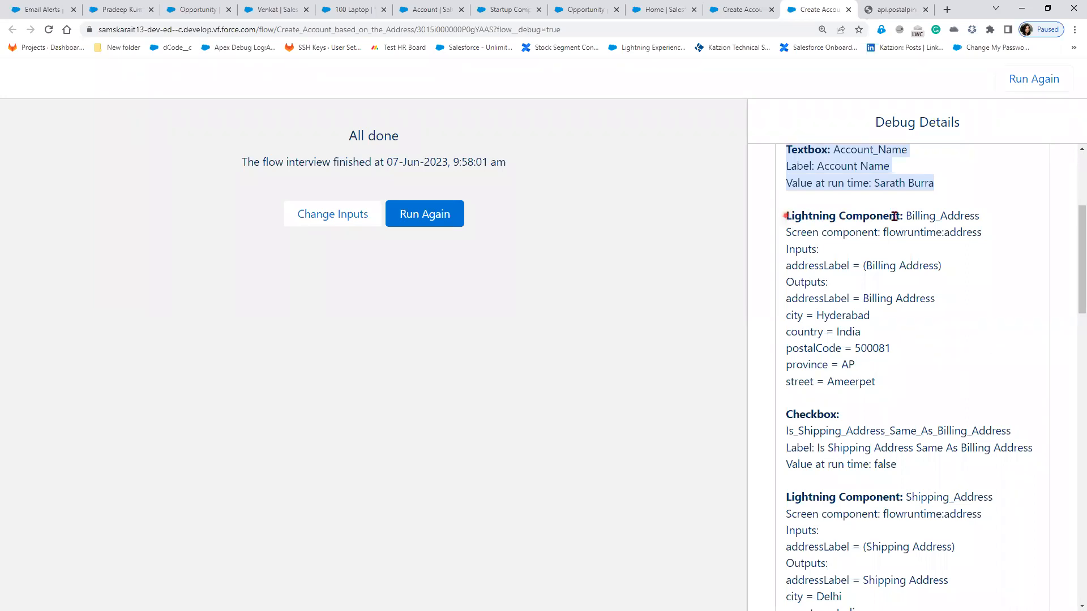
left_click_drag(786, 216, 904, 217)
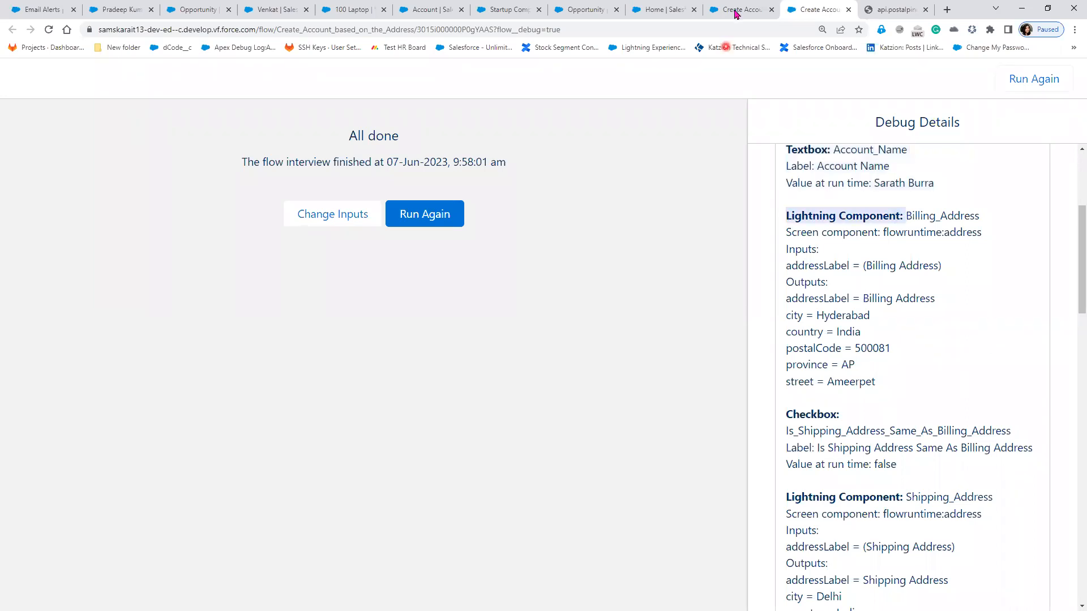
left_click(738, 10)
Step: Inspect the Dynamic Account Creation screen's Account Name and Billing Address components
double_click(554, 224)
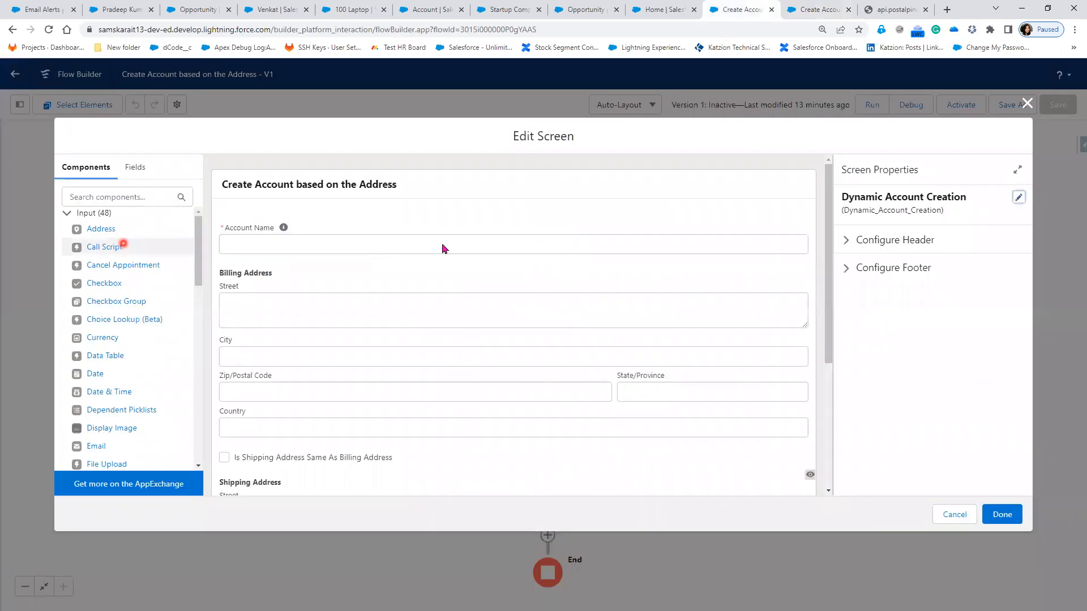
left_click(442, 247)
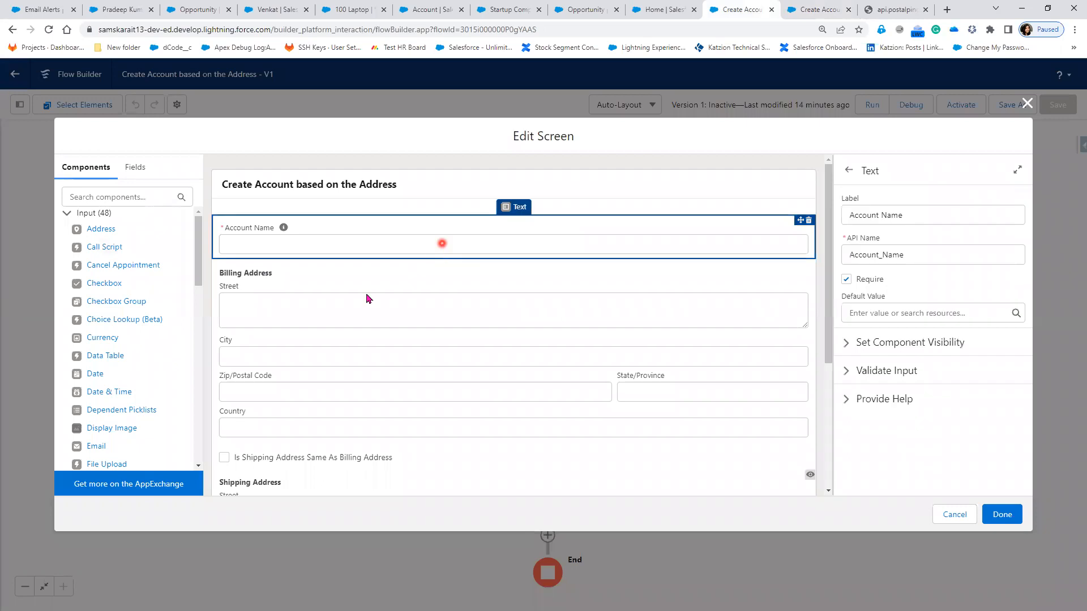
left_click(67, 214)
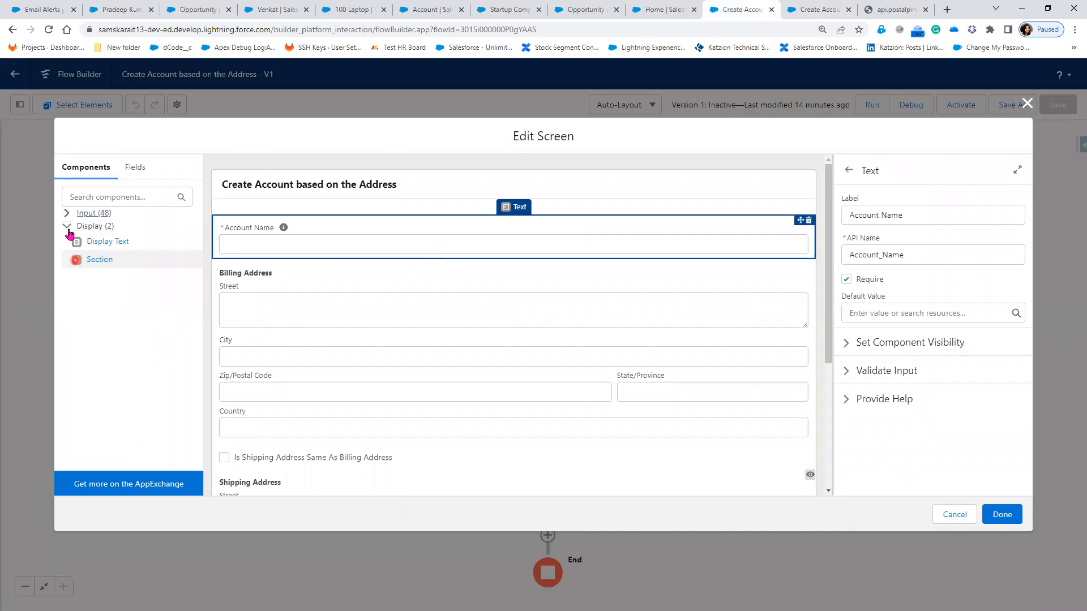
left_click(135, 167)
left_click(81, 170)
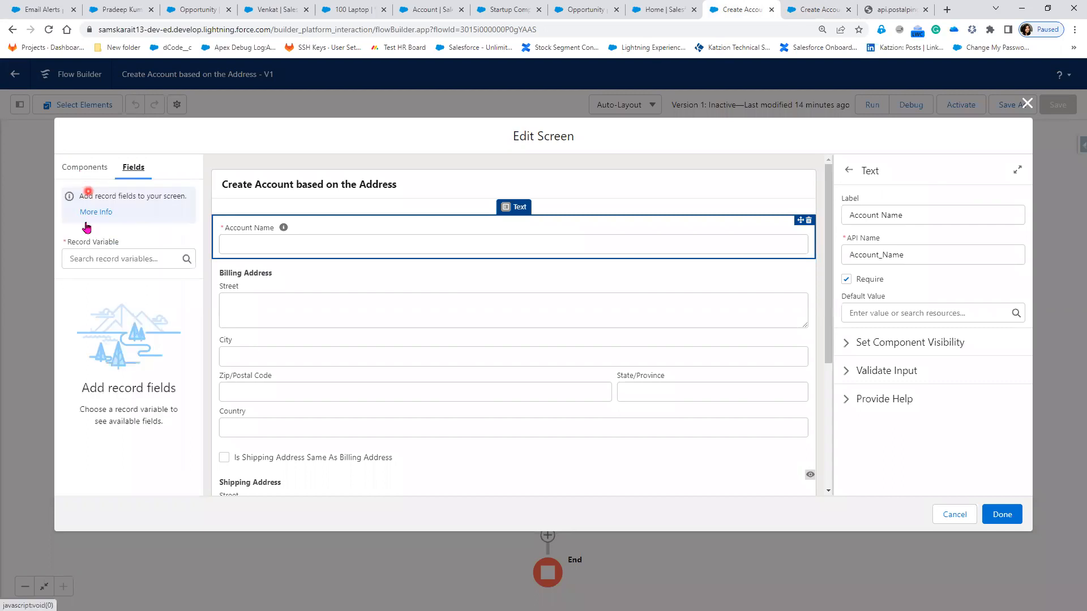
left_click(67, 213)
left_click(307, 275)
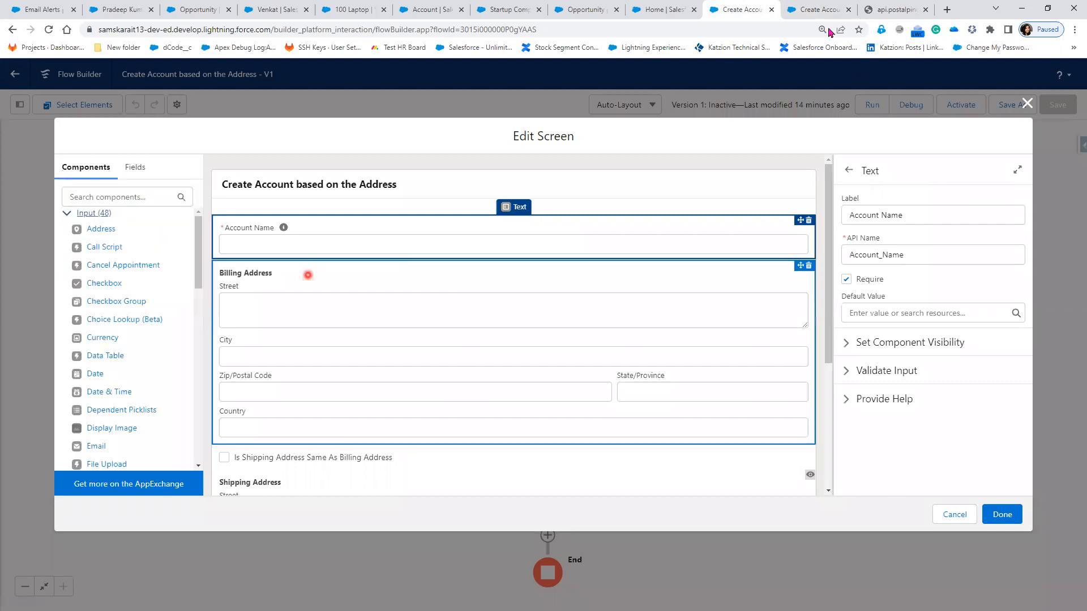
left_click(827, 10)
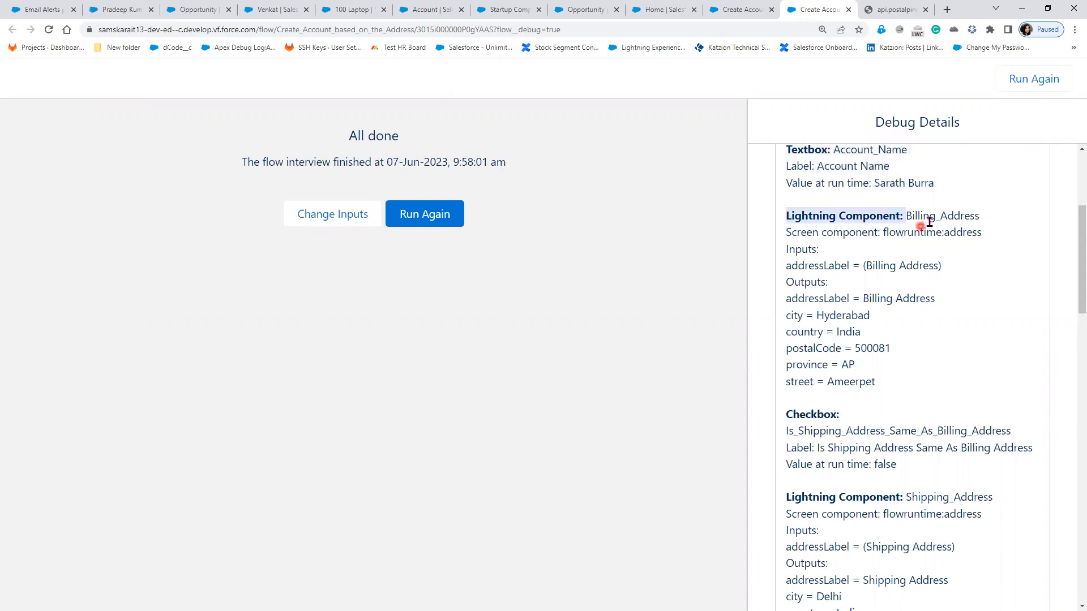
Step: Highlight the billing and shipping address outputs and the checkbox's false value
left_click(783, 317)
left_click_drag(896, 385, 896, 385)
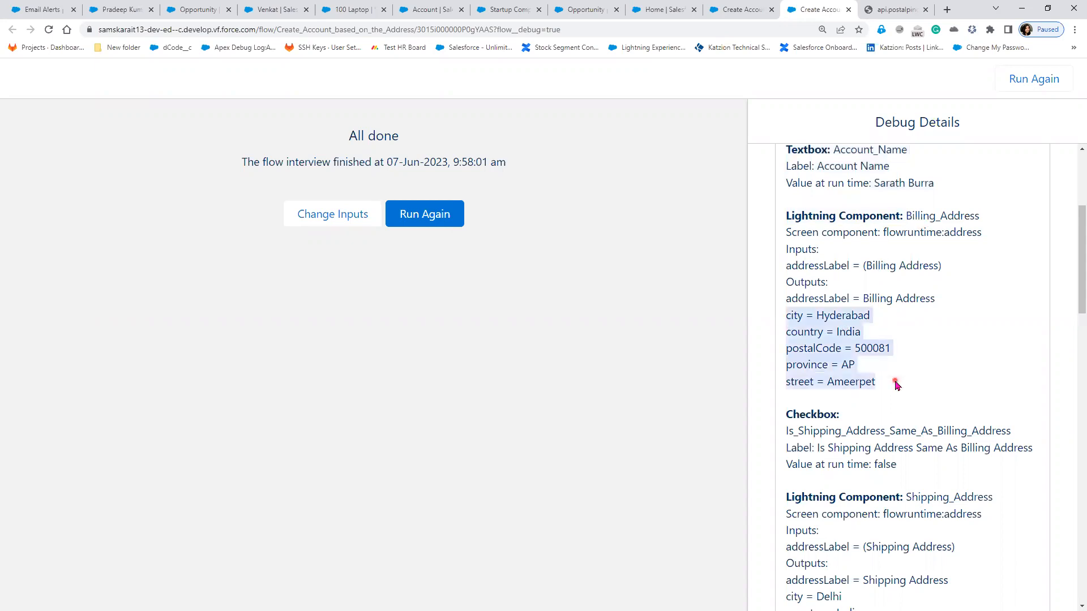
scroll(895, 385, "down", 4)
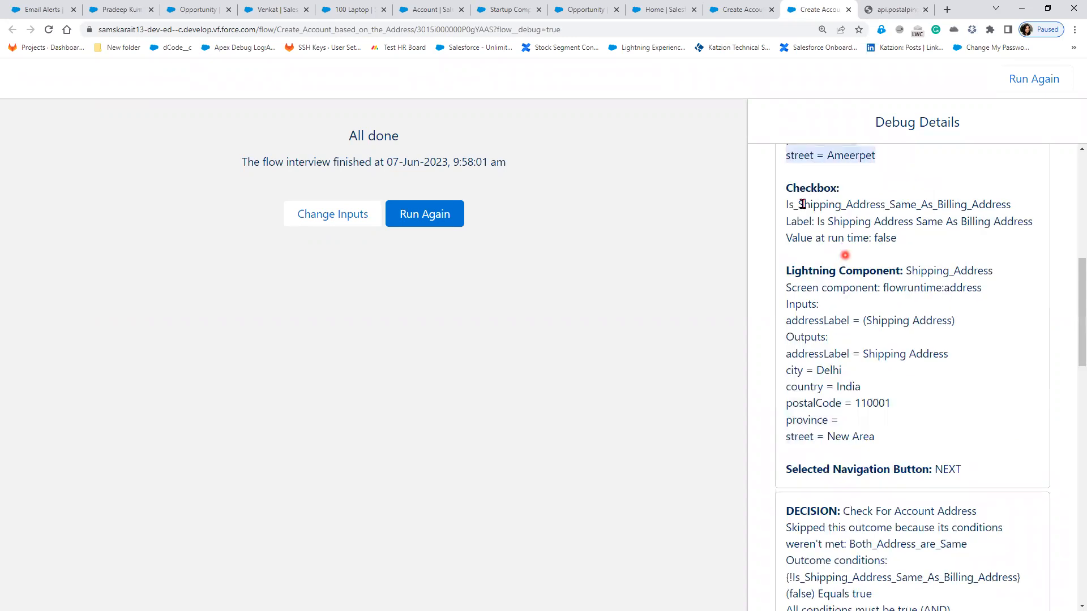
left_click_drag(896, 236, 874, 237)
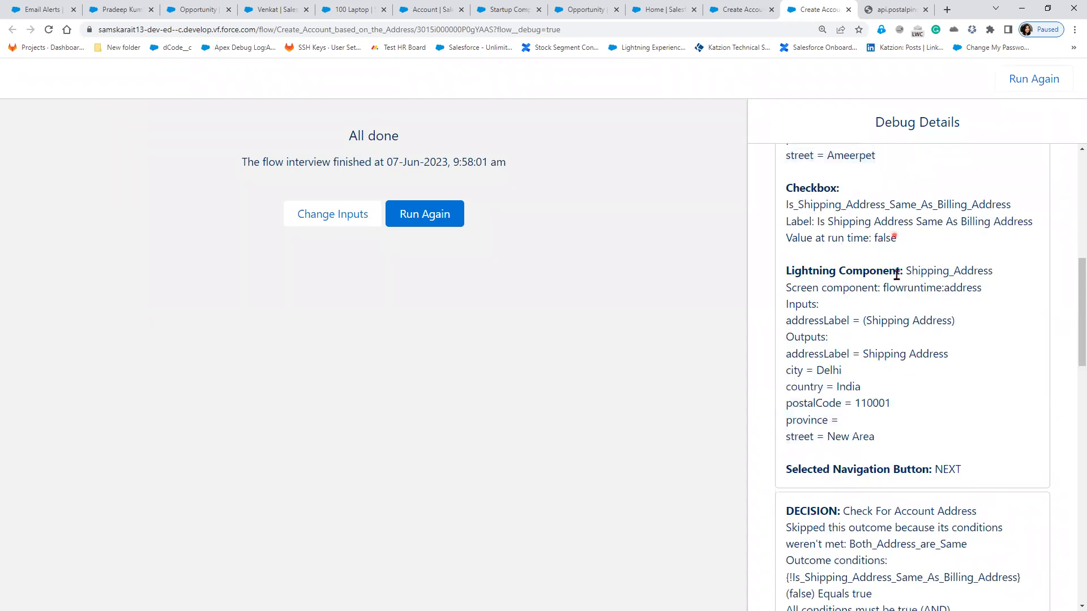
left_click_drag(786, 271, 918, 272)
left_click_drag(785, 372, 911, 439)
Step: Highlight the Decision's executed default outcome and the assignment element's name
scroll(908, 433, "down", 3)
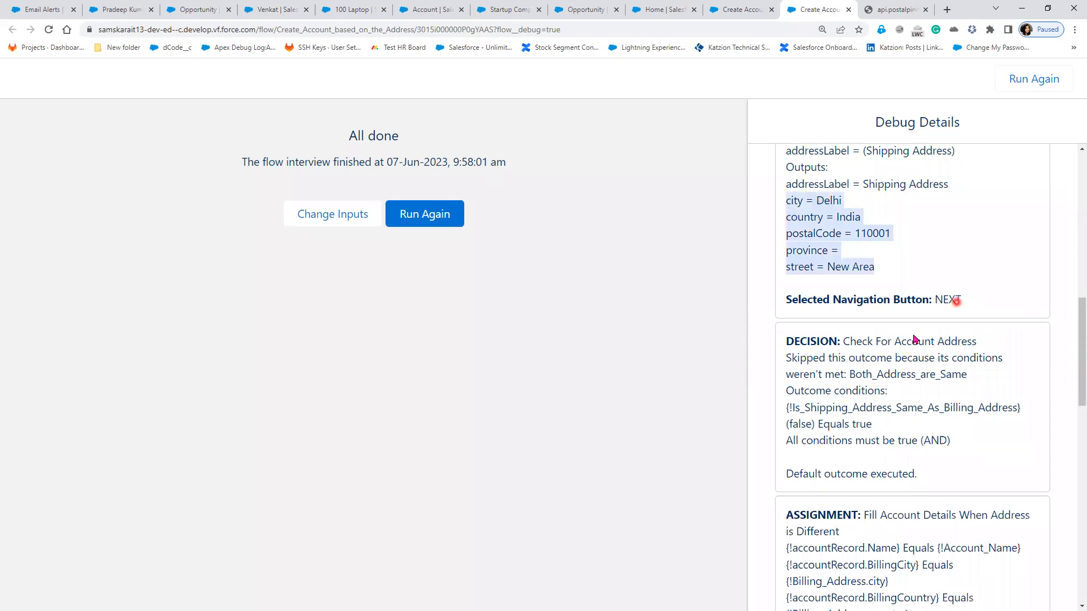
double_click(832, 342)
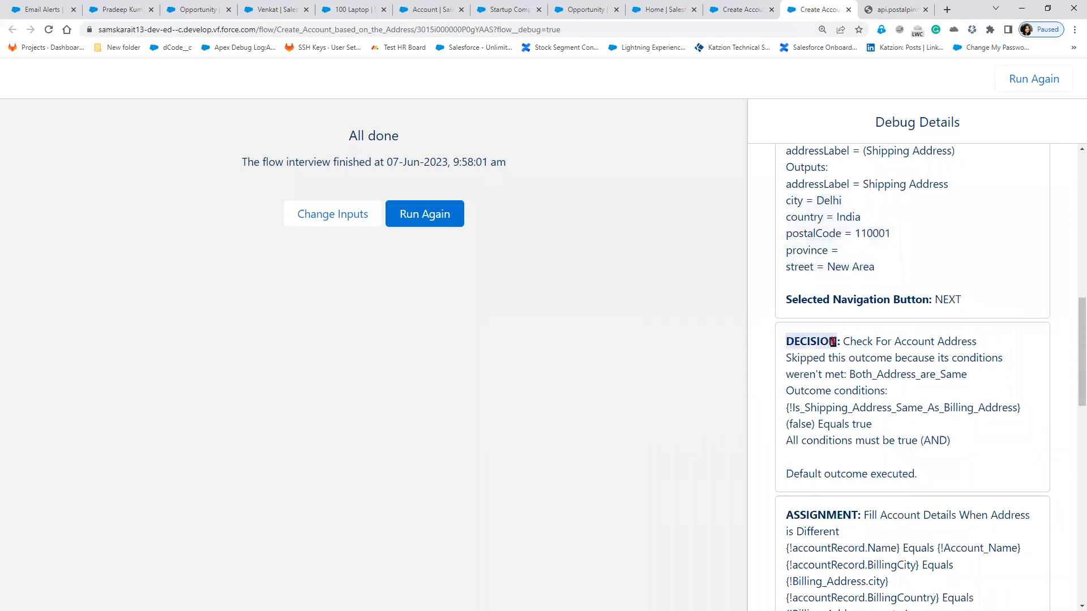
triple_click(786, 475)
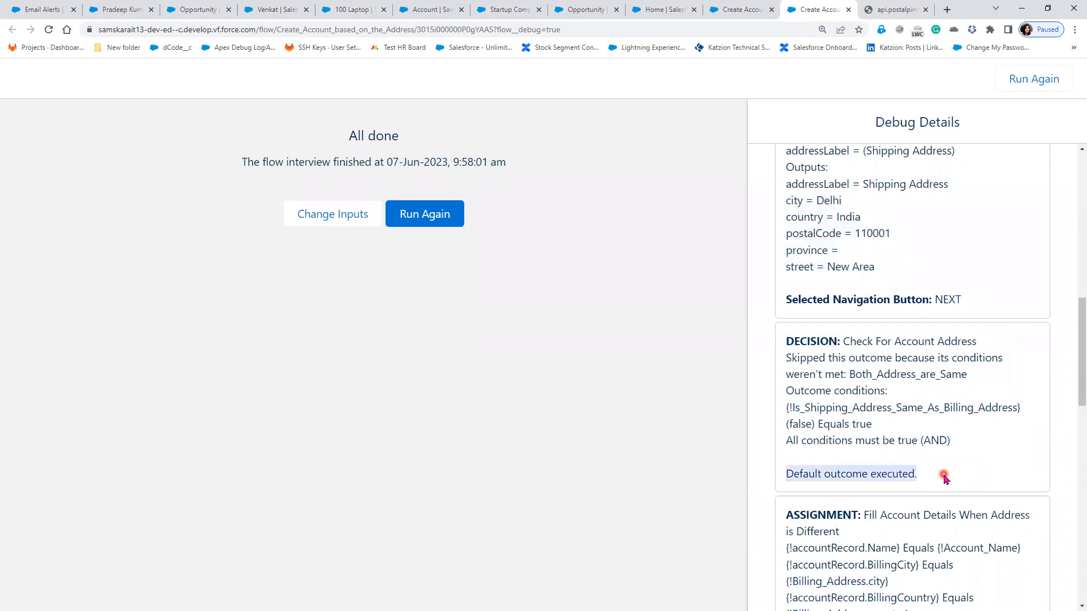
scroll(944, 478, "down", 1)
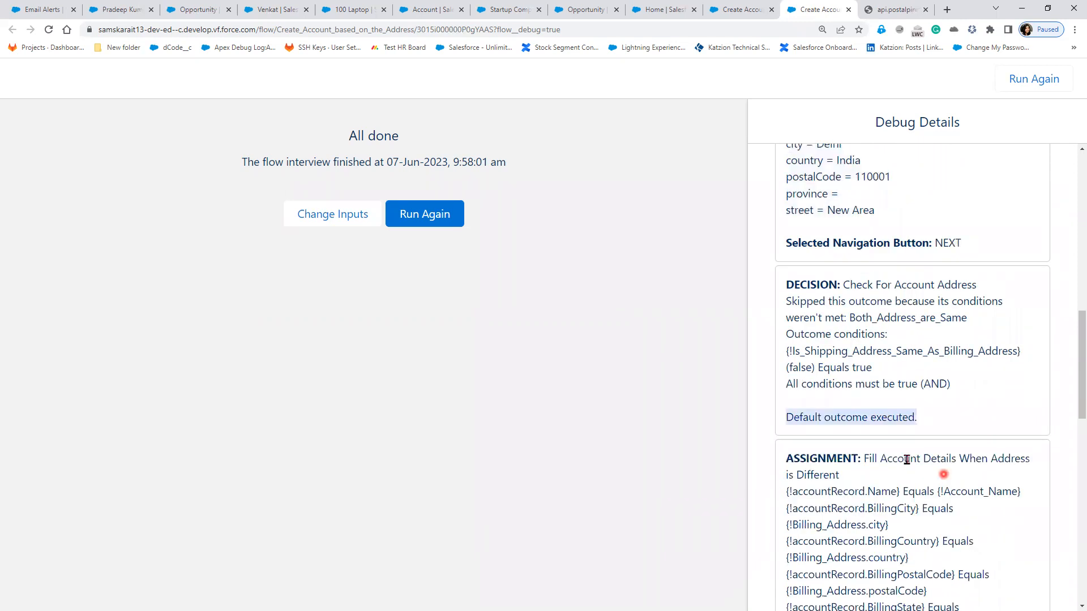
left_click_drag(879, 459, 1019, 477)
Step: Review assignment results, null ShippingState, stored account name and the Transaction Committed message
scroll(1017, 477, "down", 1)
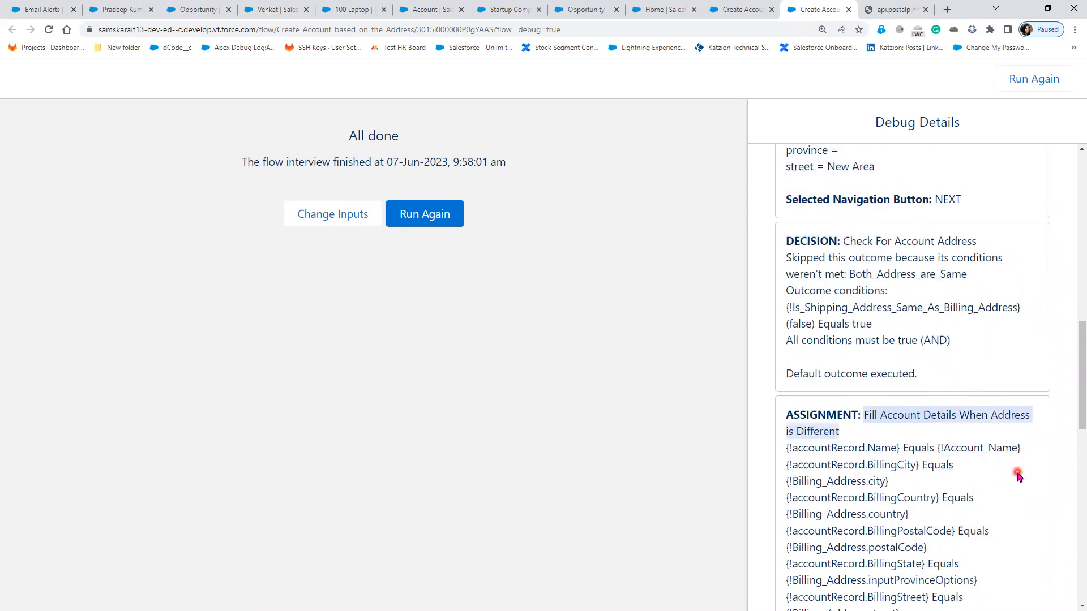
scroll(1015, 471, "down", 4)
scroll(919, 385, "down", 4)
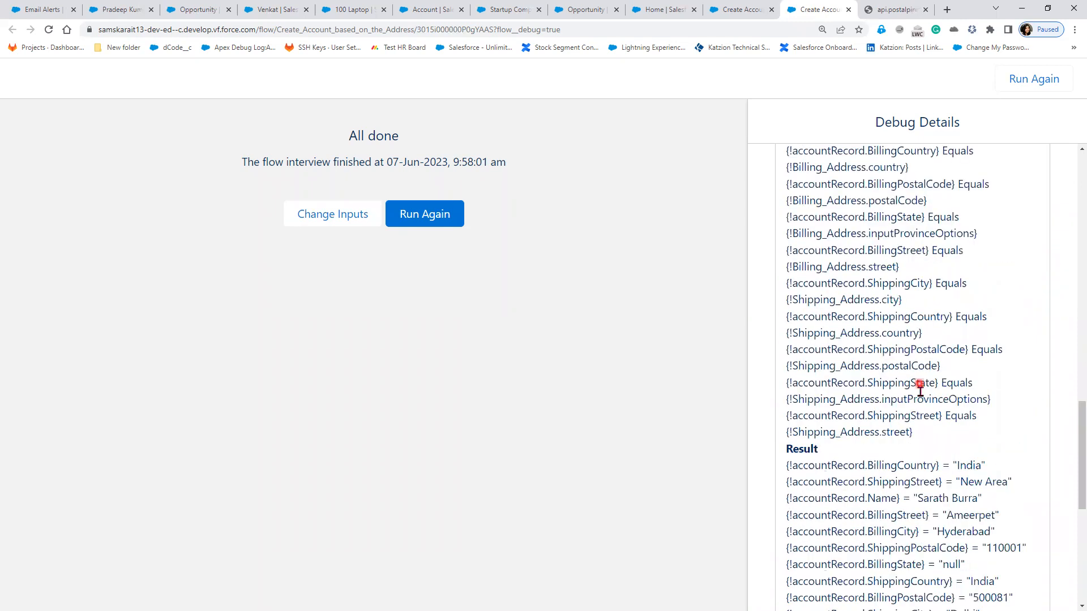
scroll(920, 391, "down", 3)
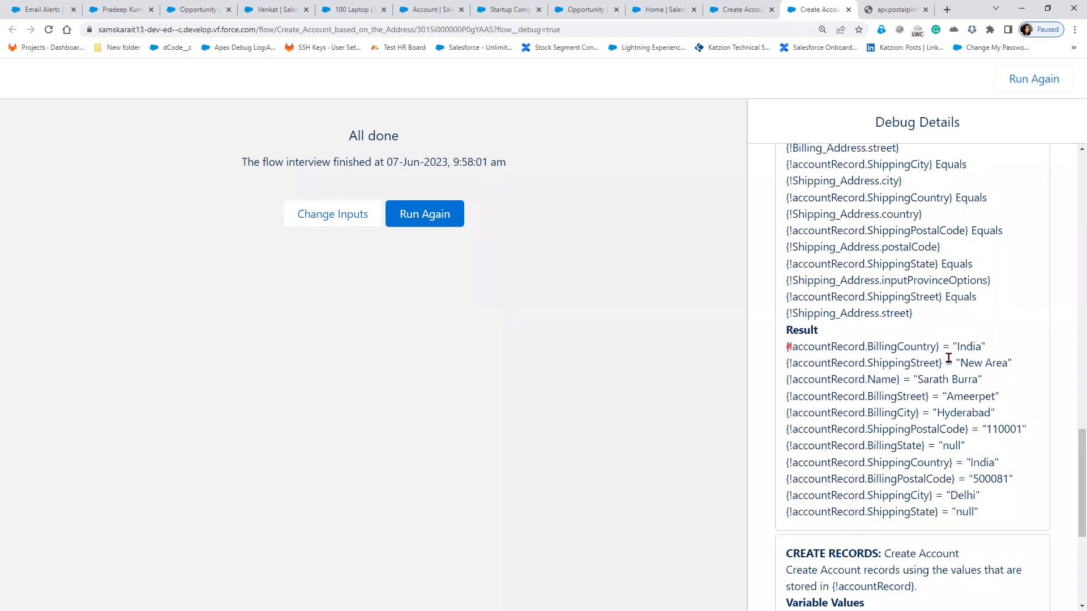
left_click_drag(788, 346, 944, 358)
left_click_drag(1013, 351, 1010, 348)
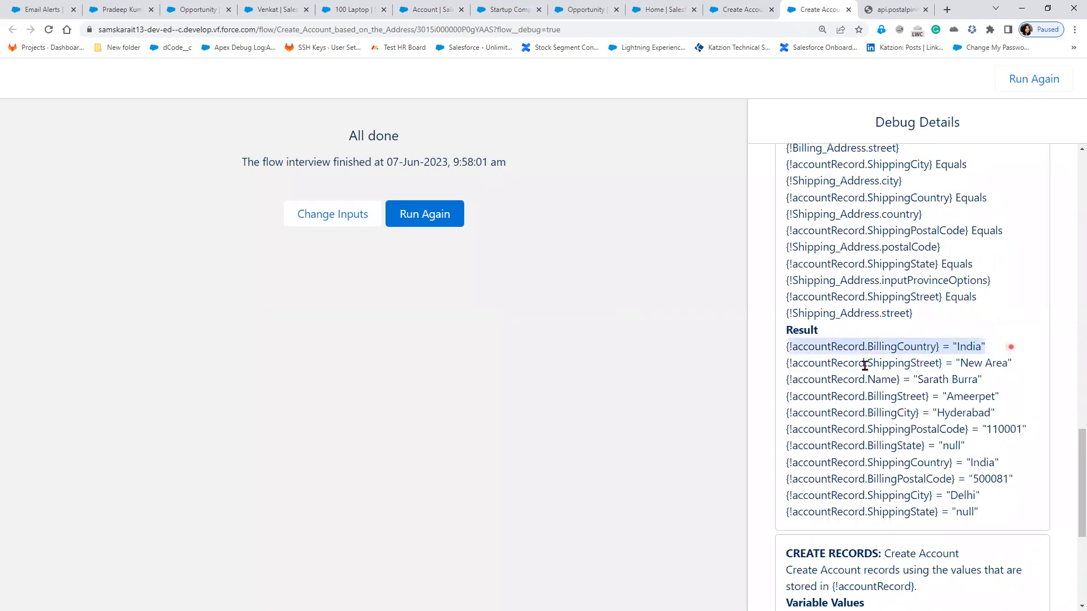
left_click_drag(866, 362, 991, 365)
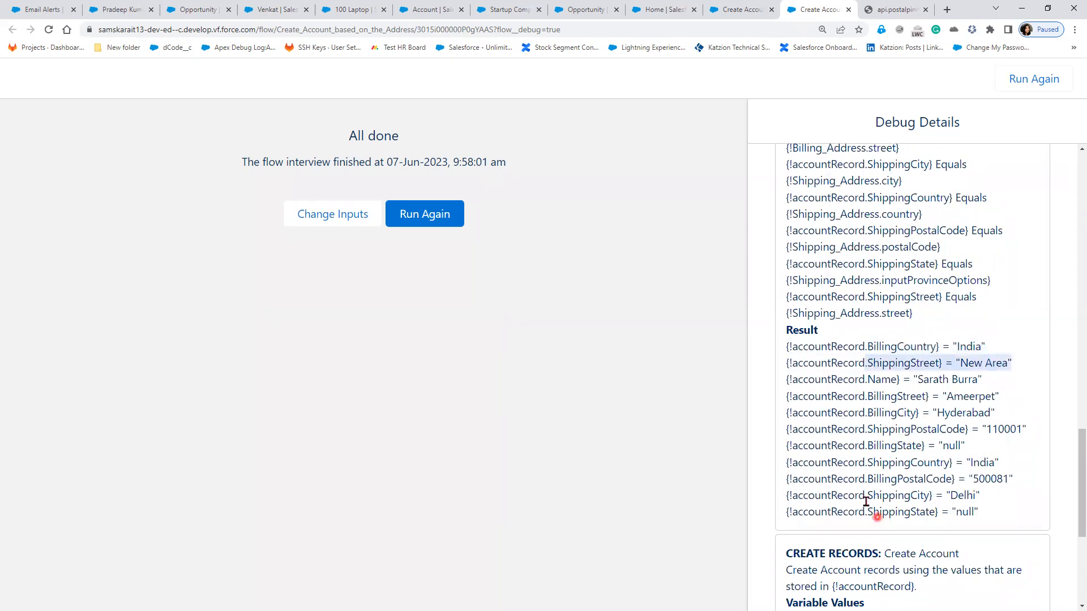
left_click_drag(866, 512, 996, 523)
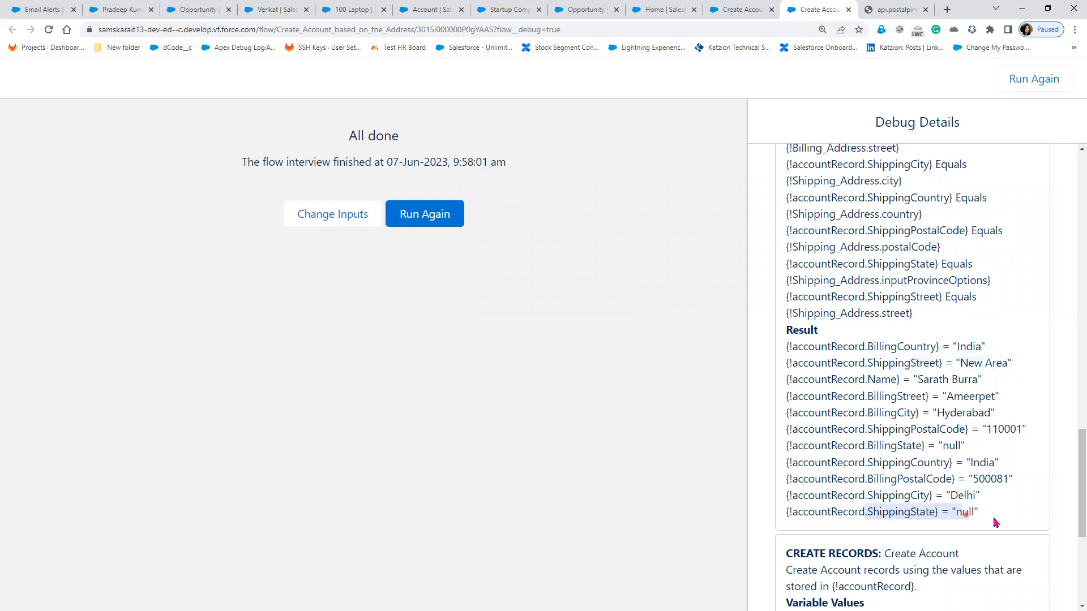
scroll(996, 523, "down", 1)
scroll(849, 452, "down", 3)
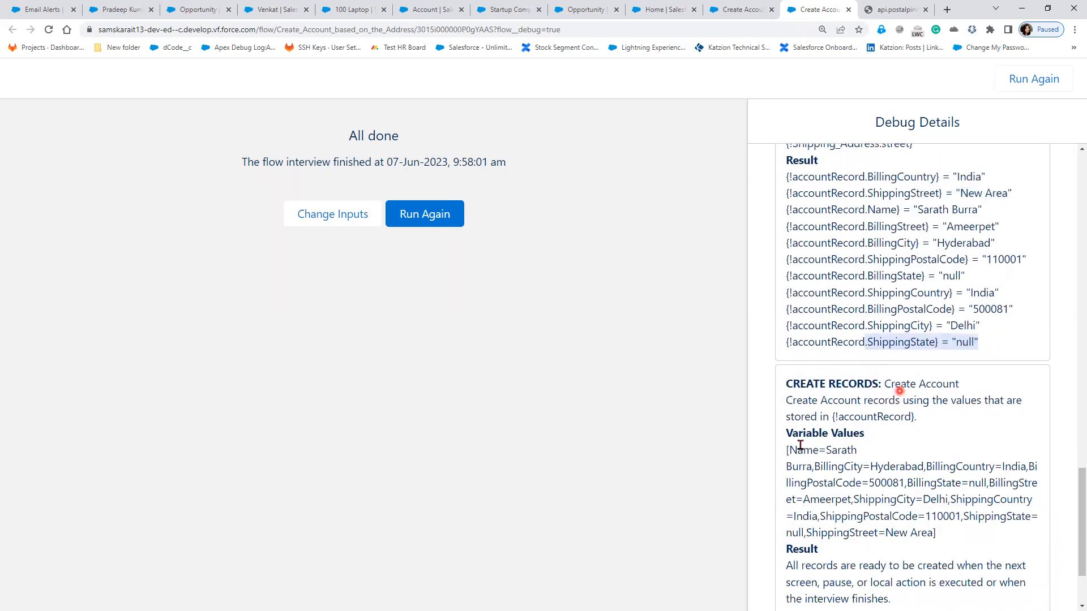
left_click_drag(790, 450, 858, 457)
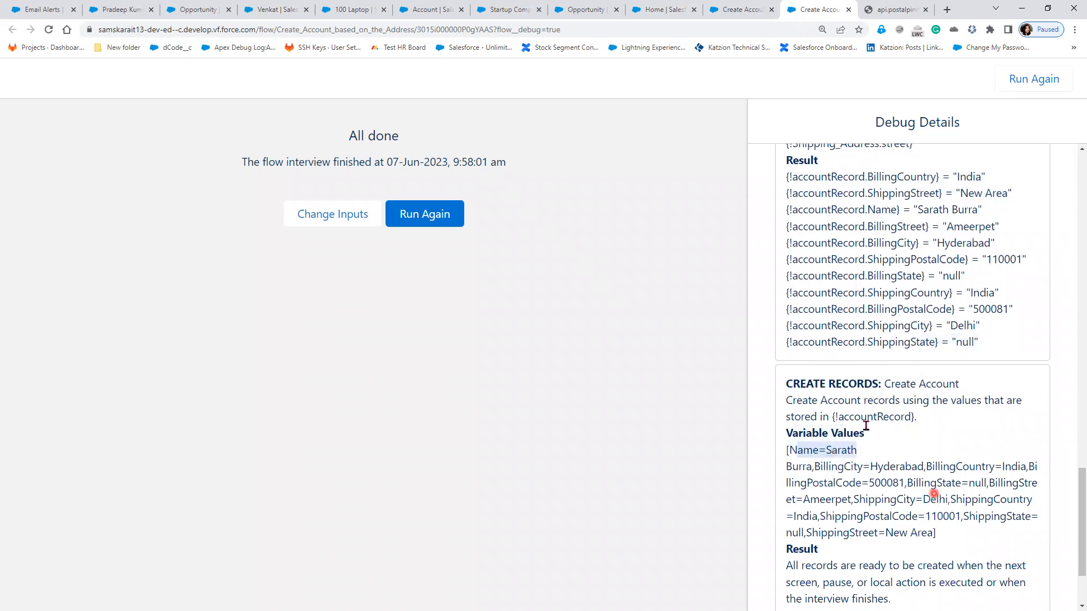
scroll(866, 426, "down", 2)
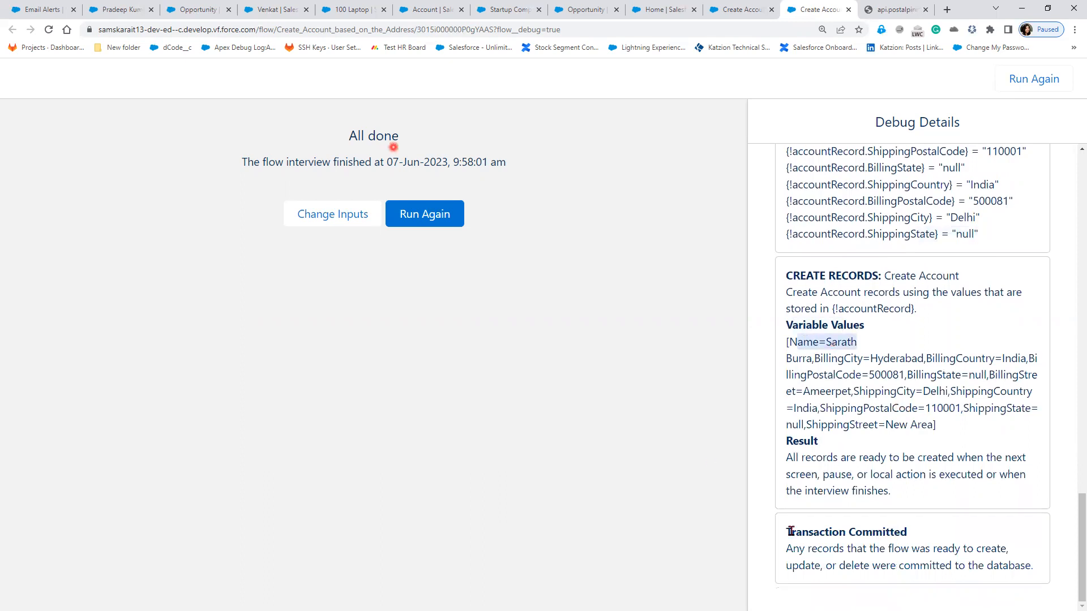
left_click_drag(787, 532, 1048, 575)
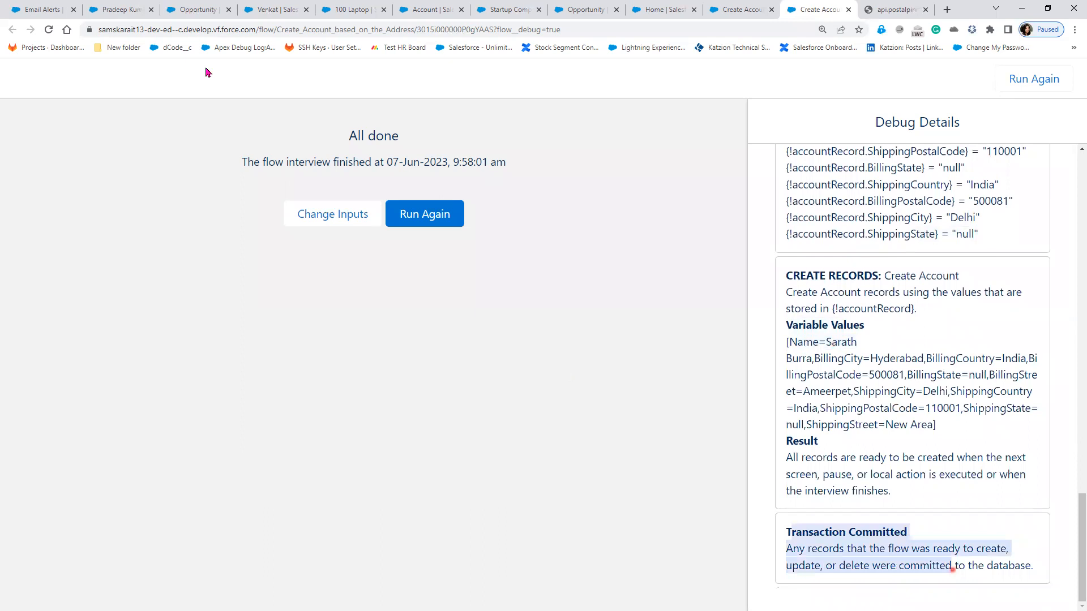
left_click(134, 11)
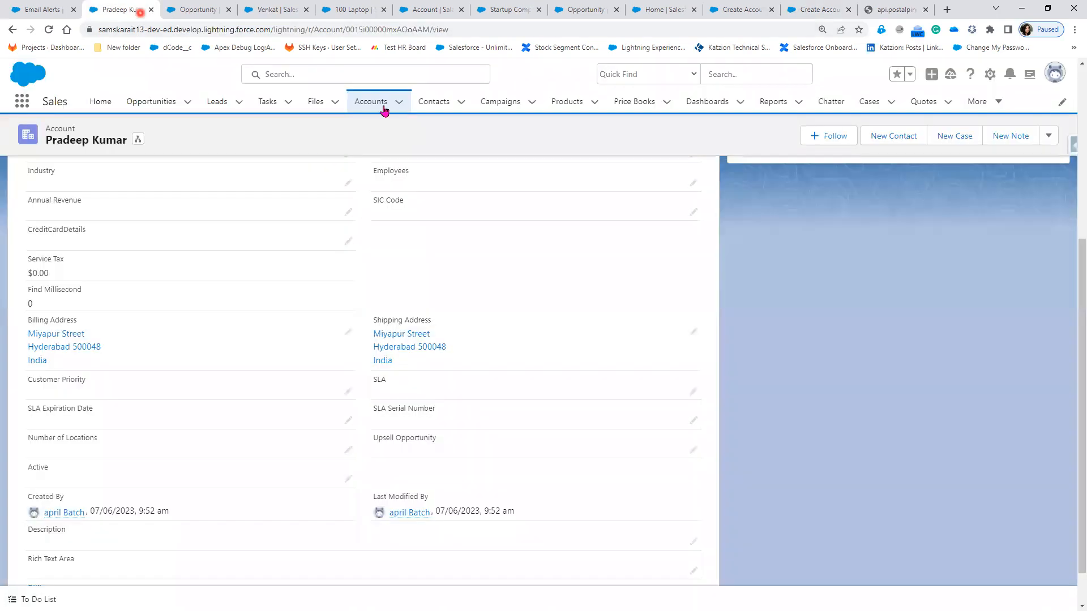
Step: Open the new account and check its Ameerpet, Hyderabad 500081 and New Area, Delhi 110001 addresses
left_click(383, 105)
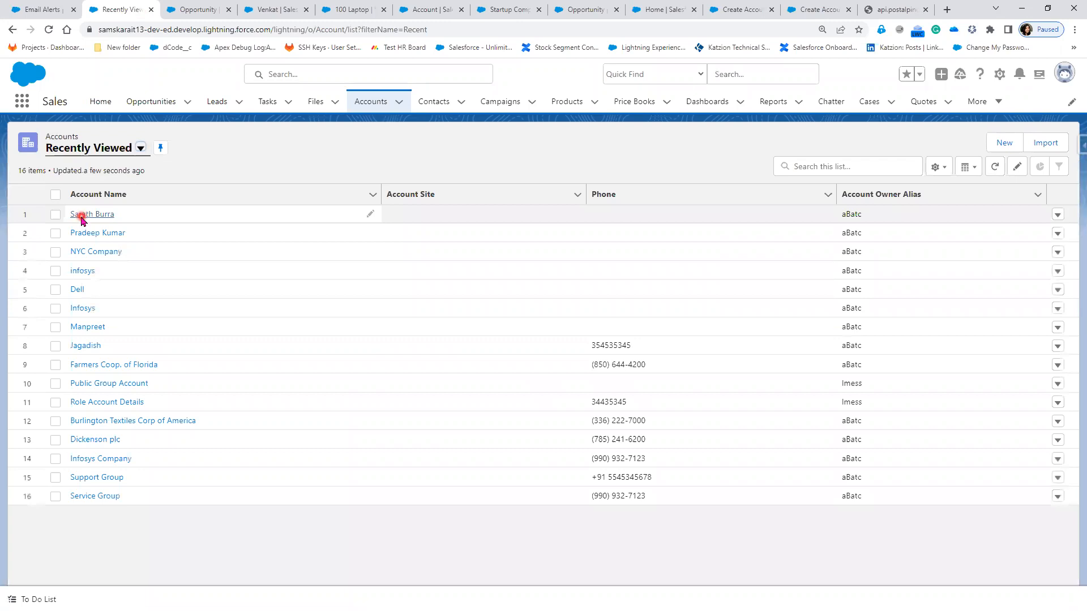
left_click(81, 215)
left_click(104, 242)
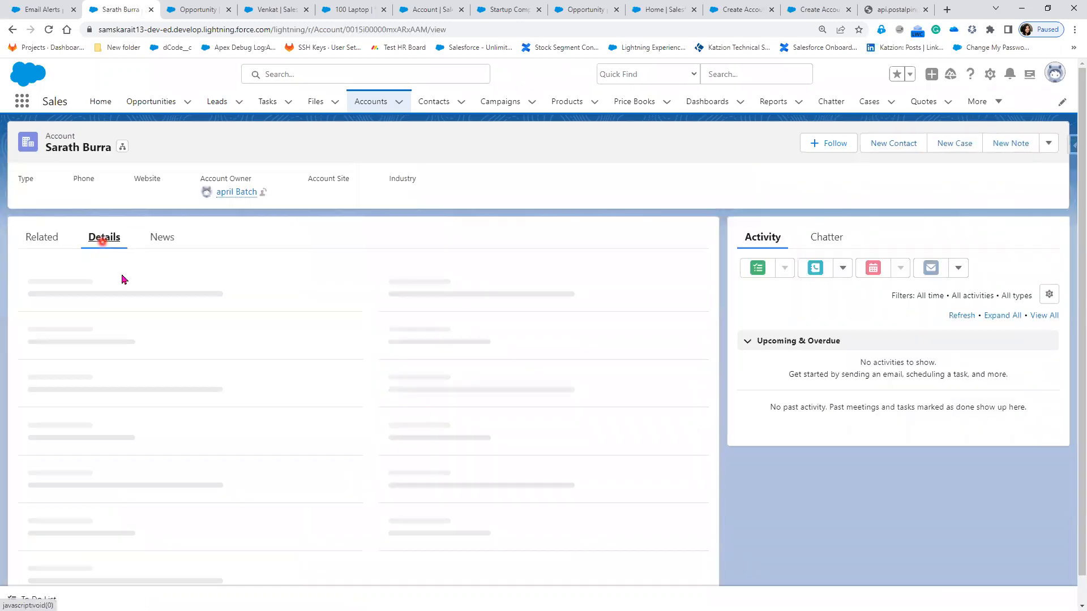
scroll(80, 368, "down", 5)
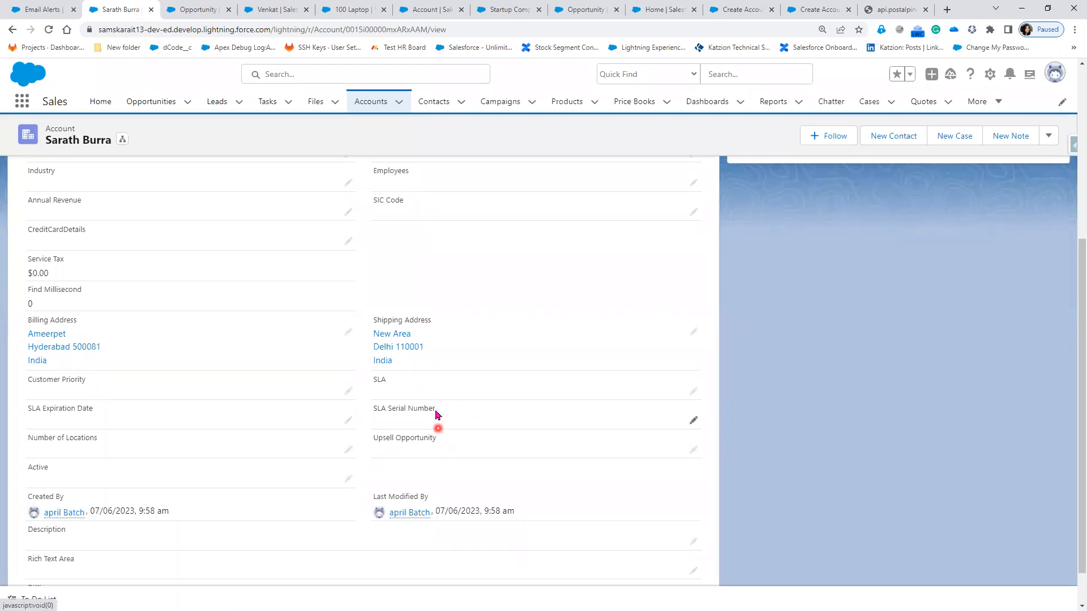
left_click(437, 387)
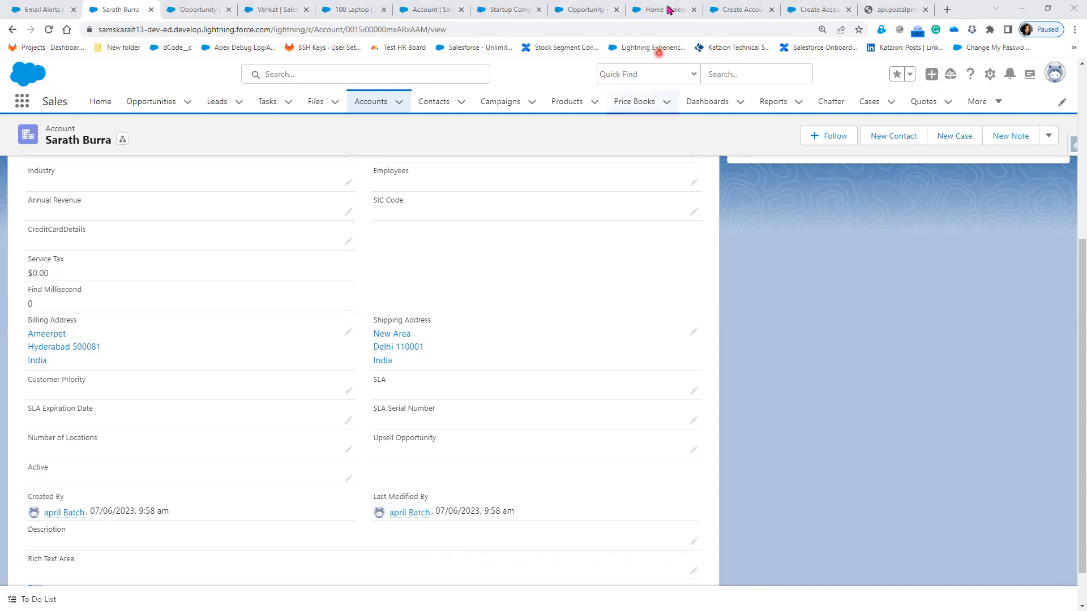
left_click(733, 12)
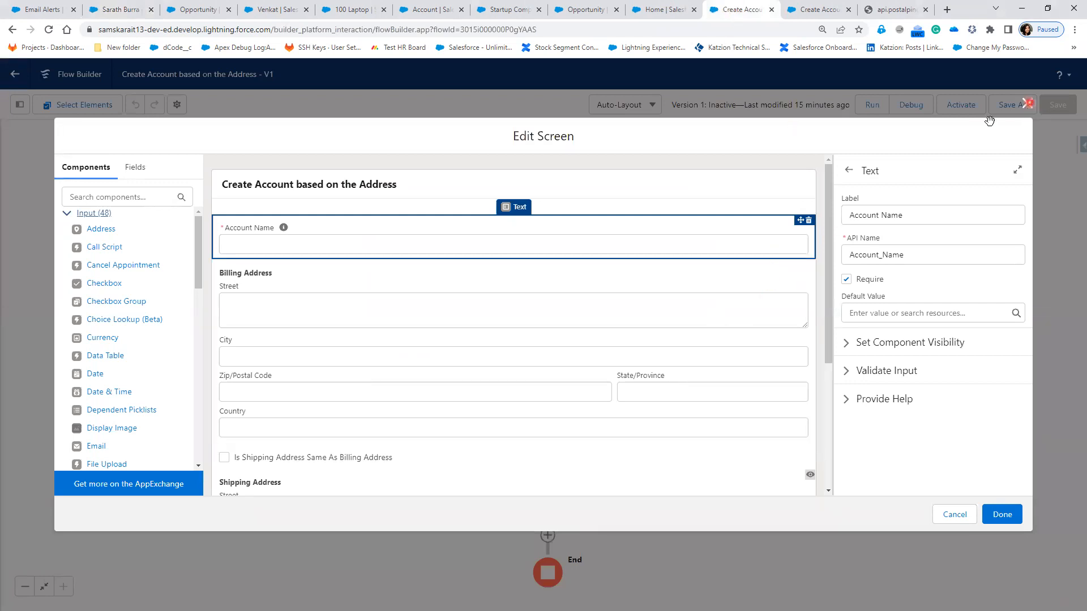
left_click(1027, 103)
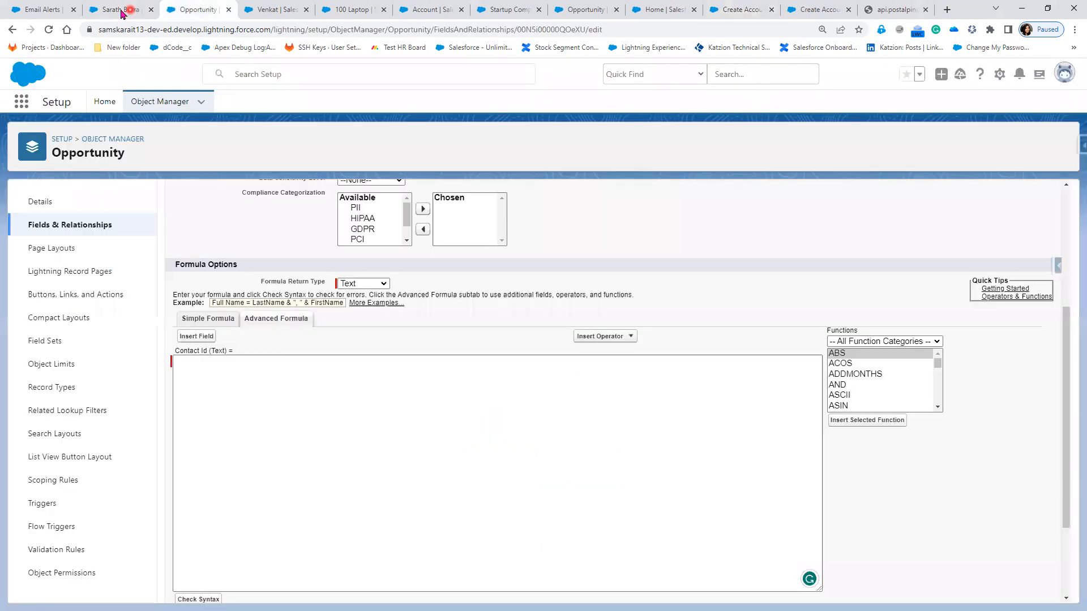
left_click(125, 10)
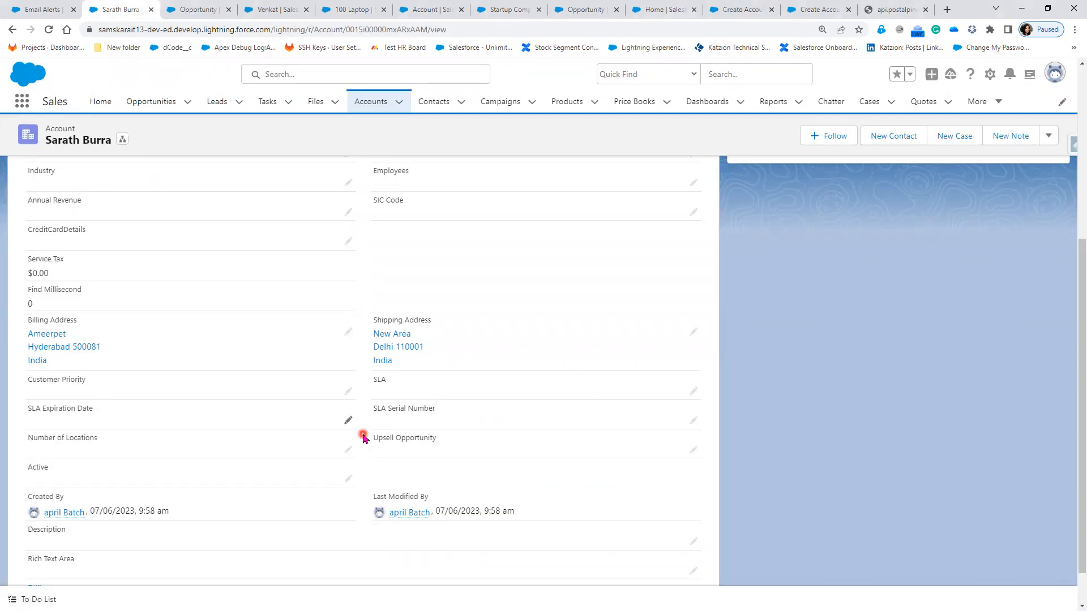
scroll(211, 392, "up", 4)
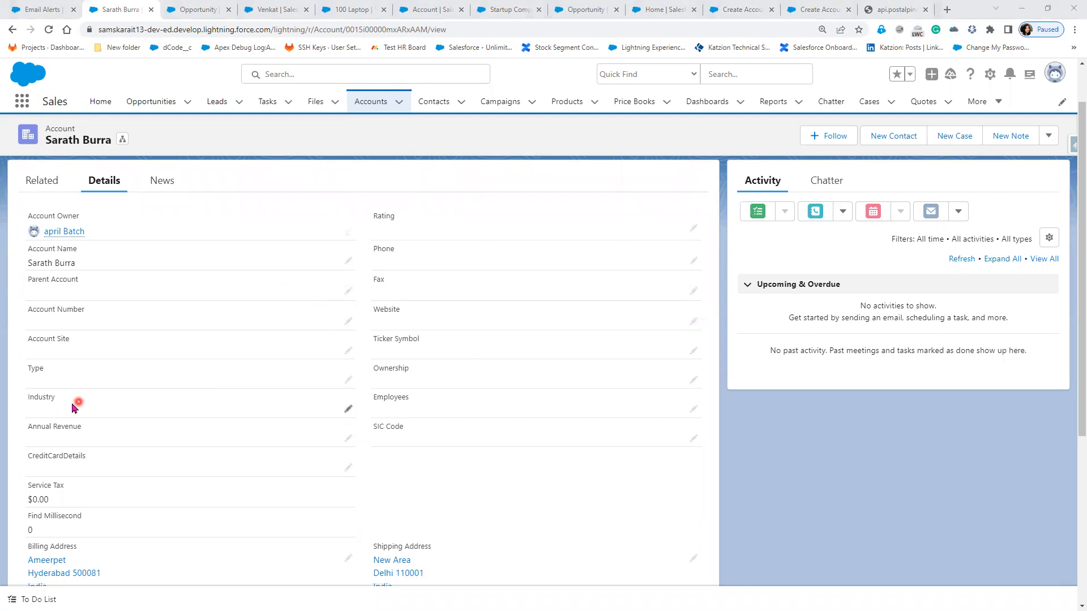
Step: Go to the Account object's Fields & Relationships and start a new custom field
left_click(996, 81)
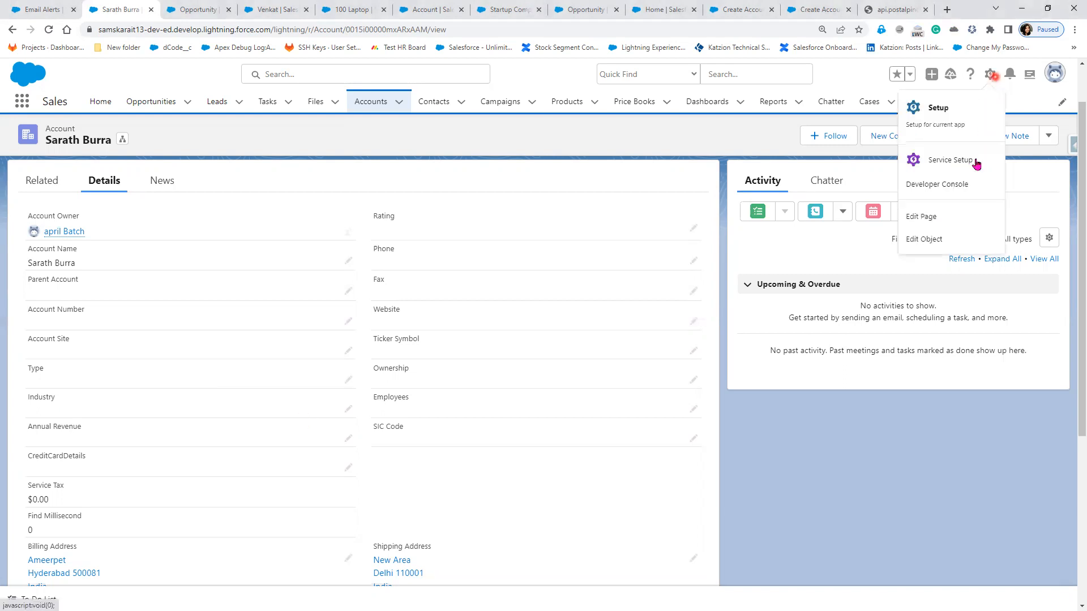
left_click(973, 169)
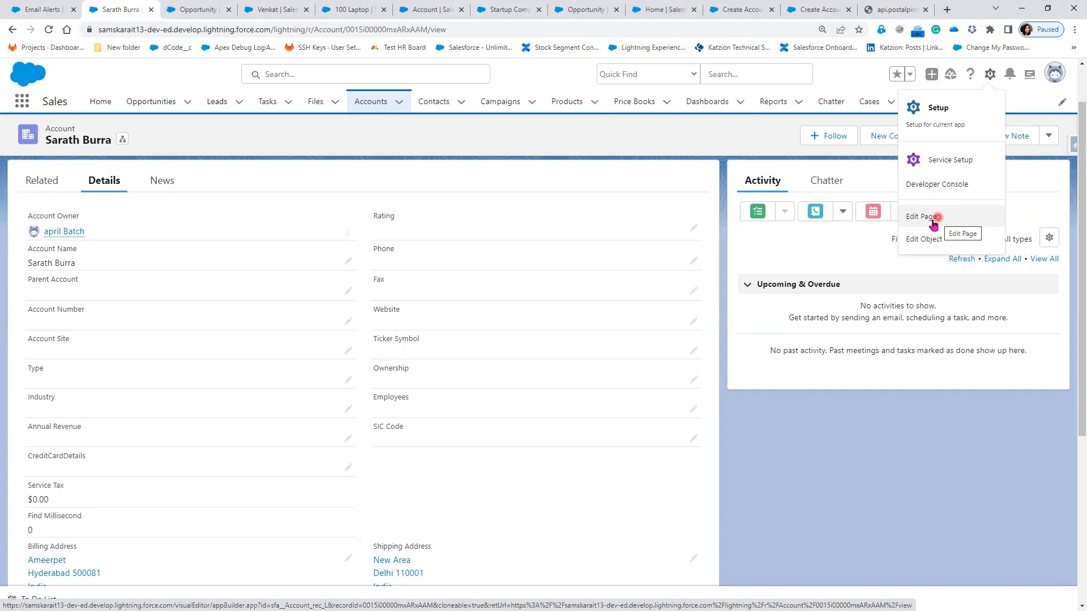
left_click(931, 240)
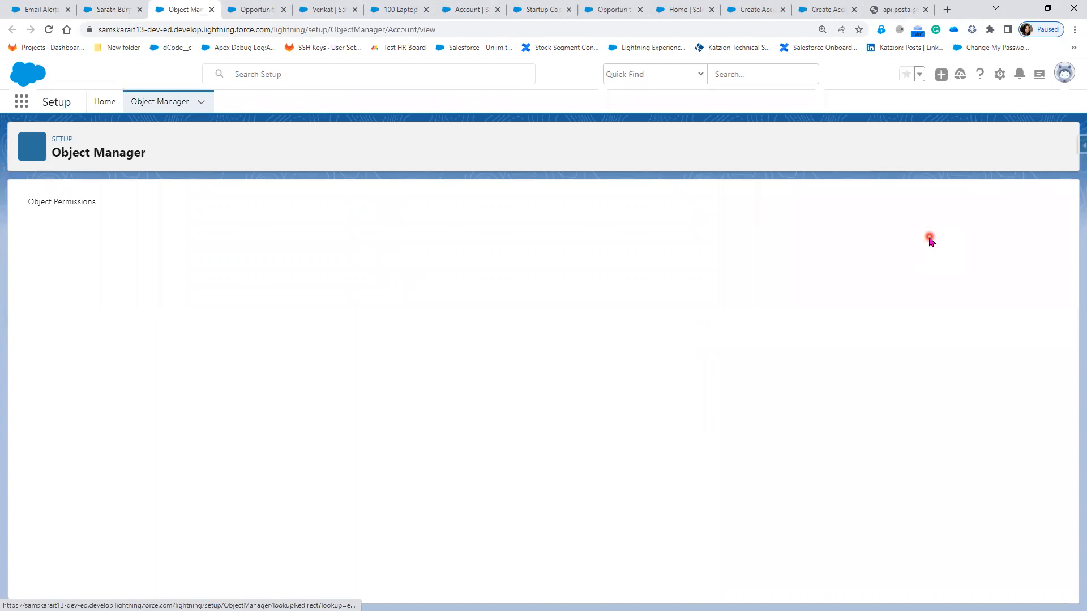
left_click(96, 235)
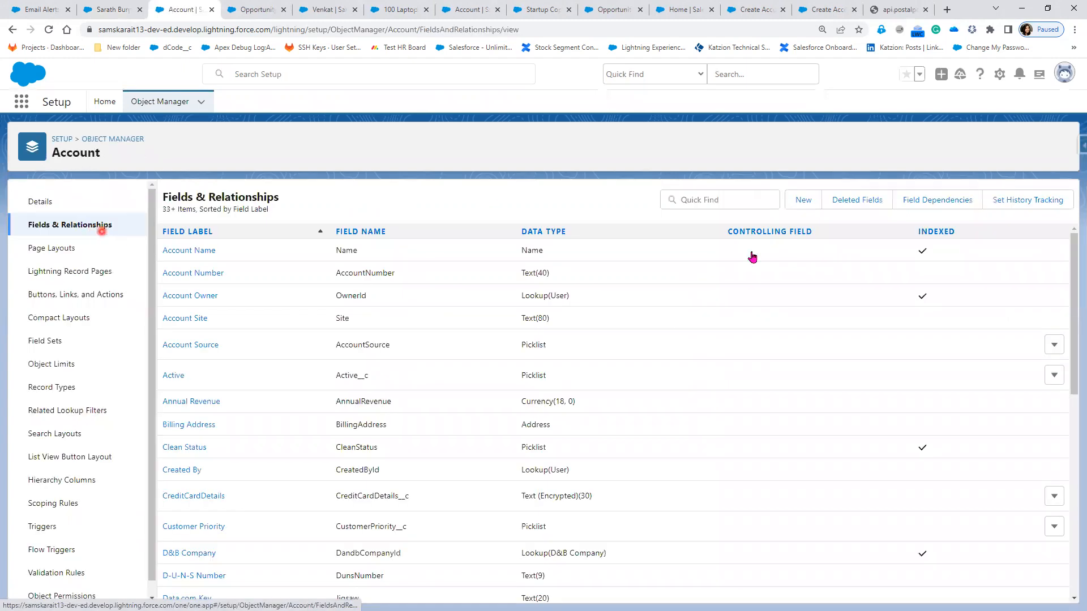
left_click(799, 200)
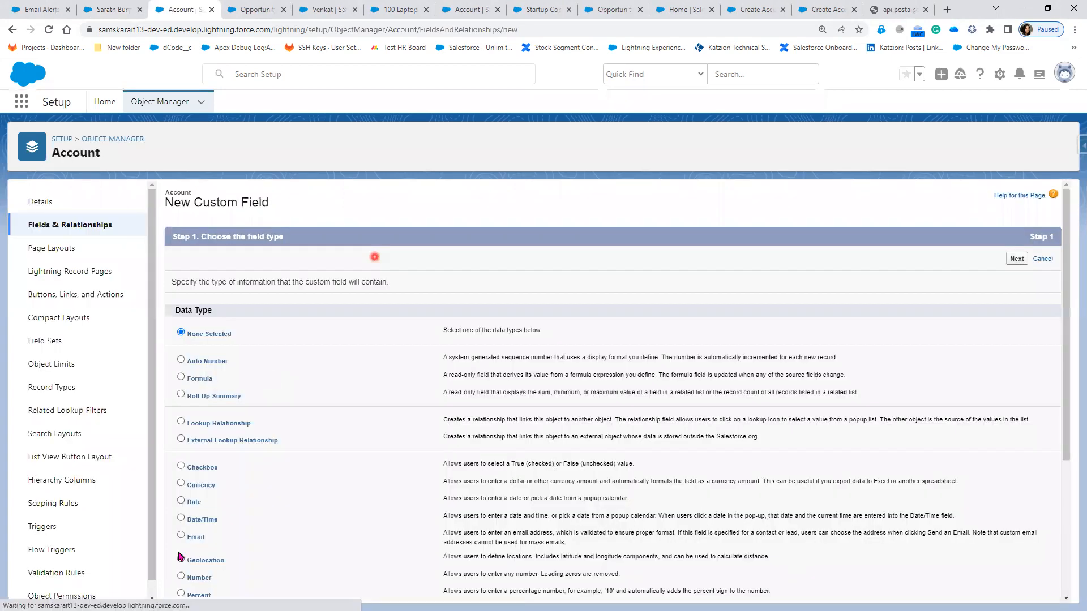
Step: Create a required Email-type field labelled Email through the wizard
left_click(197, 544)
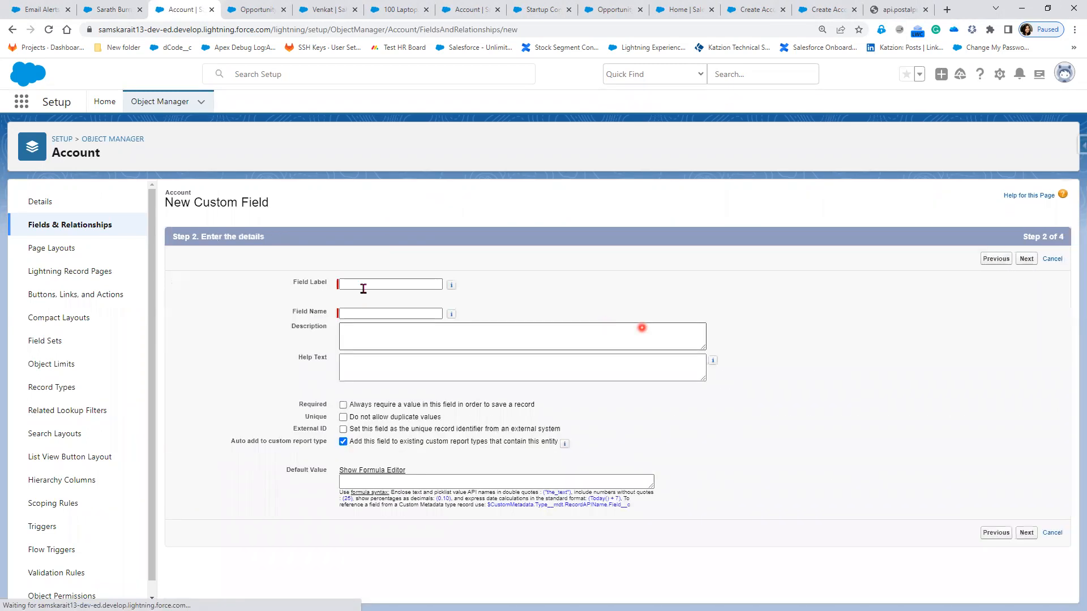
type("Email")
key("Tab")
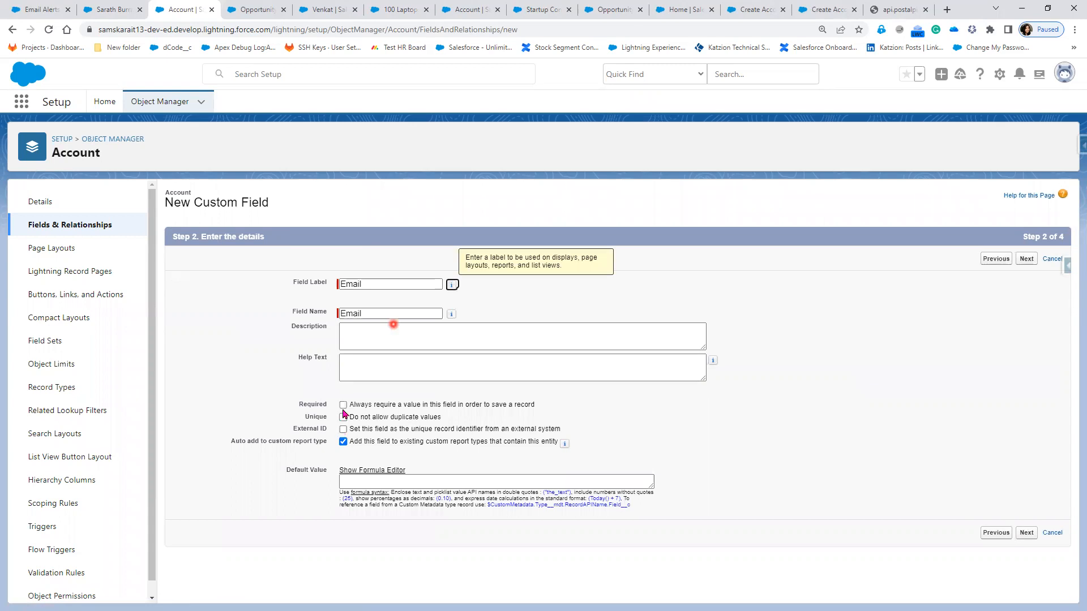
left_click(343, 404)
left_click(1033, 262)
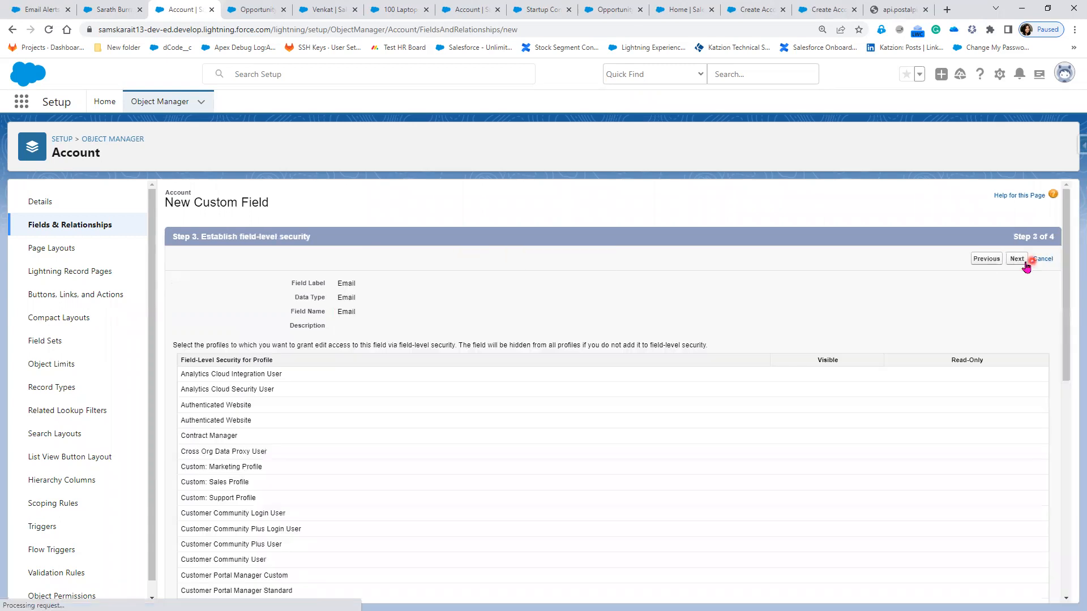
left_click(1024, 260)
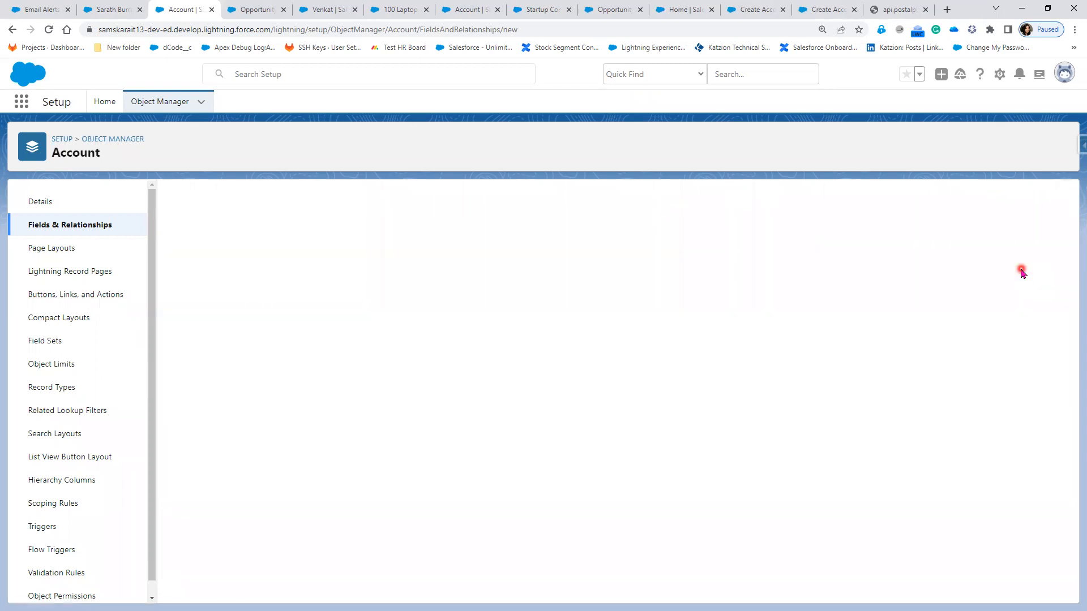
left_click(835, 11)
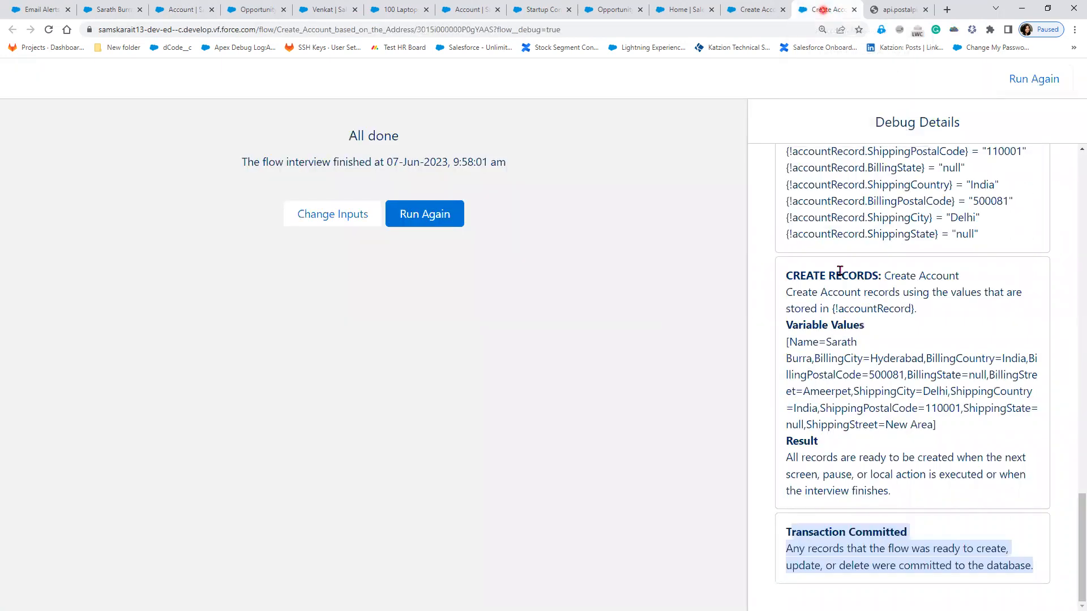
Step: Reload the flow page and start a new account from the Accounts list
left_click(48, 31)
left_click(170, 10)
left_click(102, 9)
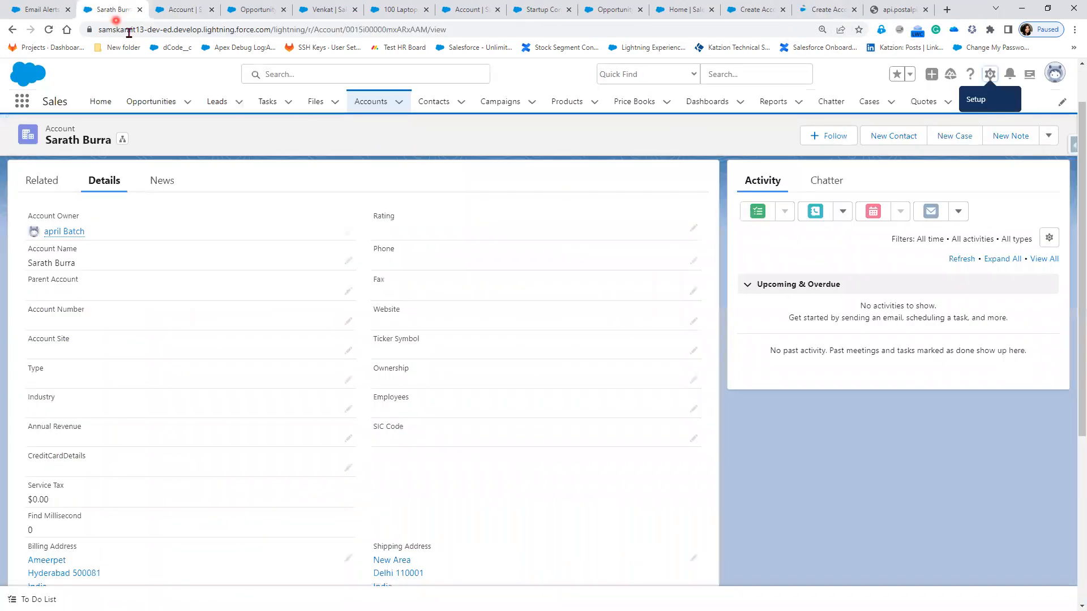
left_click(356, 105)
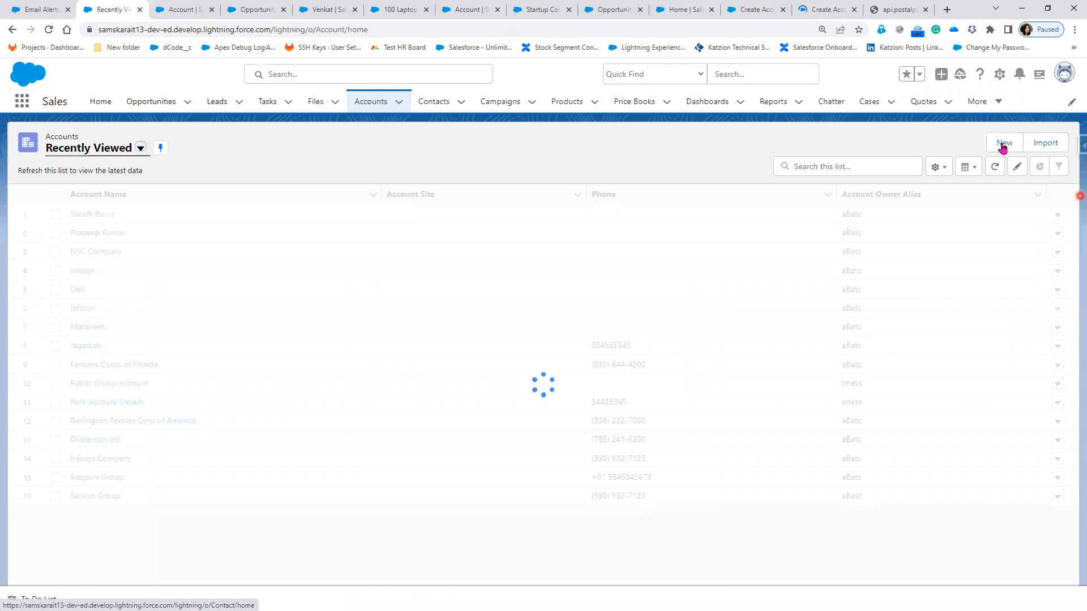
left_click(1002, 146)
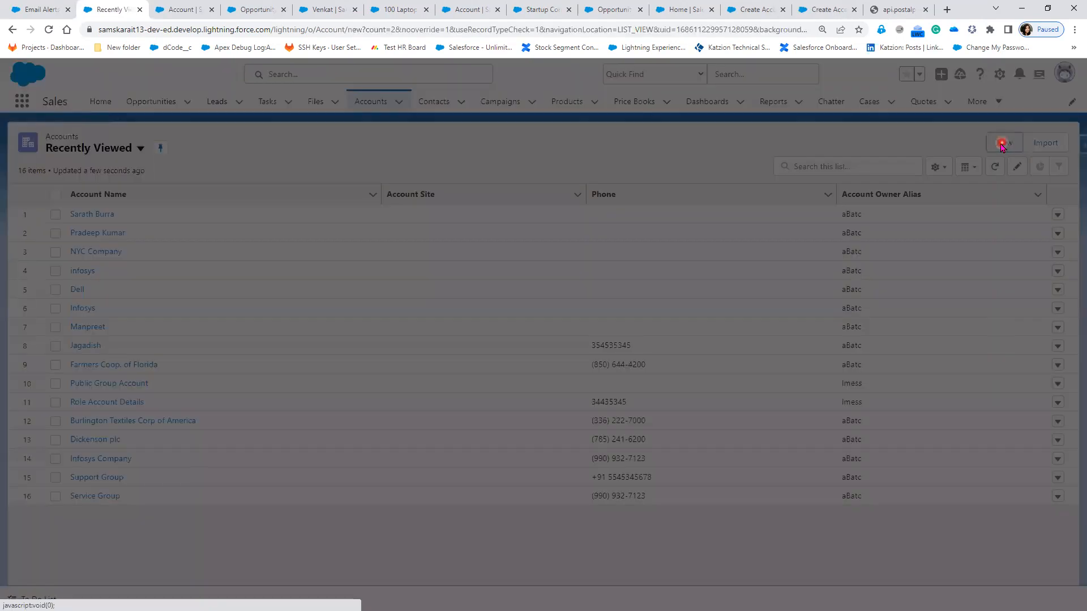
Step: Try saving the account without Email, see the required-field error, and discard it
left_click(441, 220)
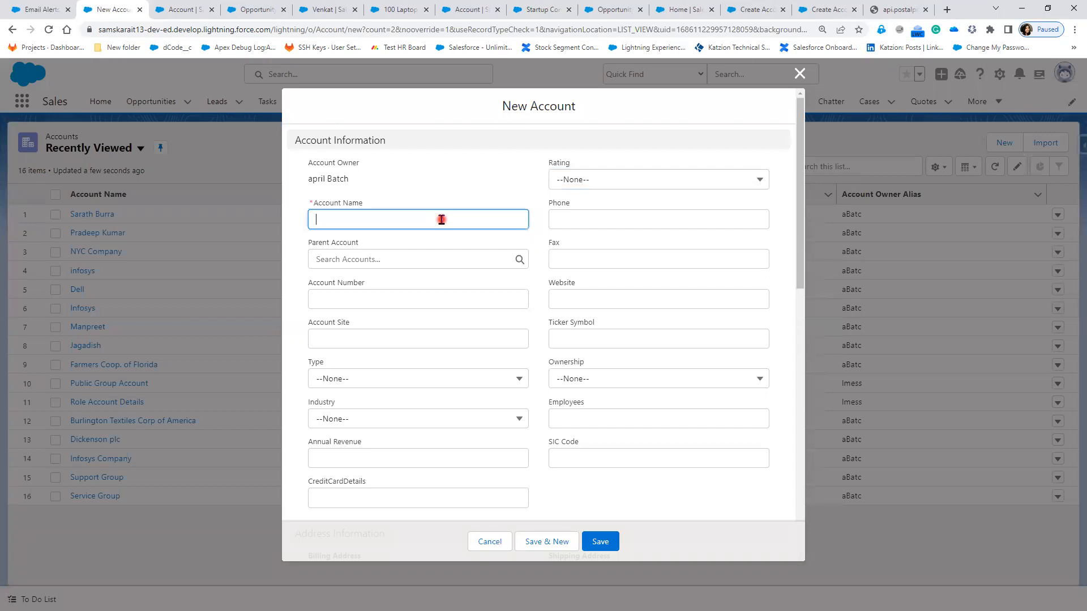
left_click(600, 545)
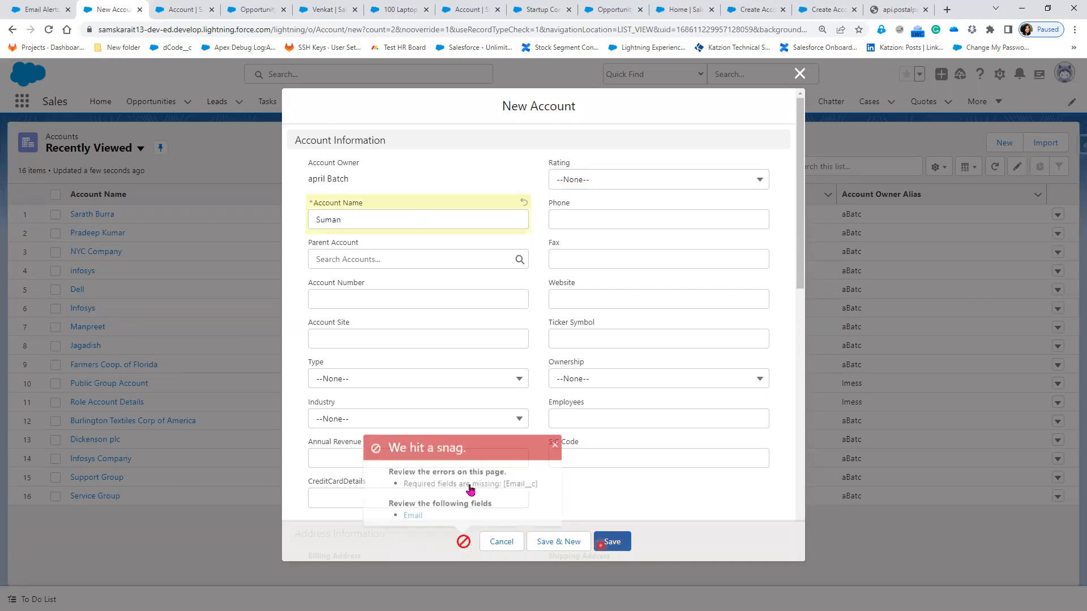
left_click(543, 440)
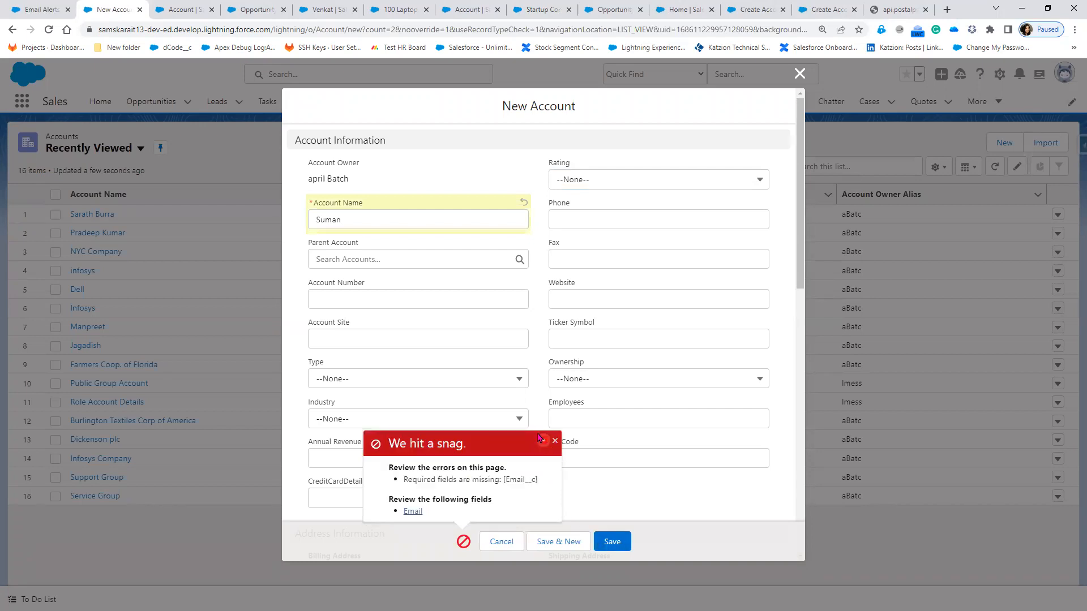
left_click(556, 441)
left_click(799, 73)
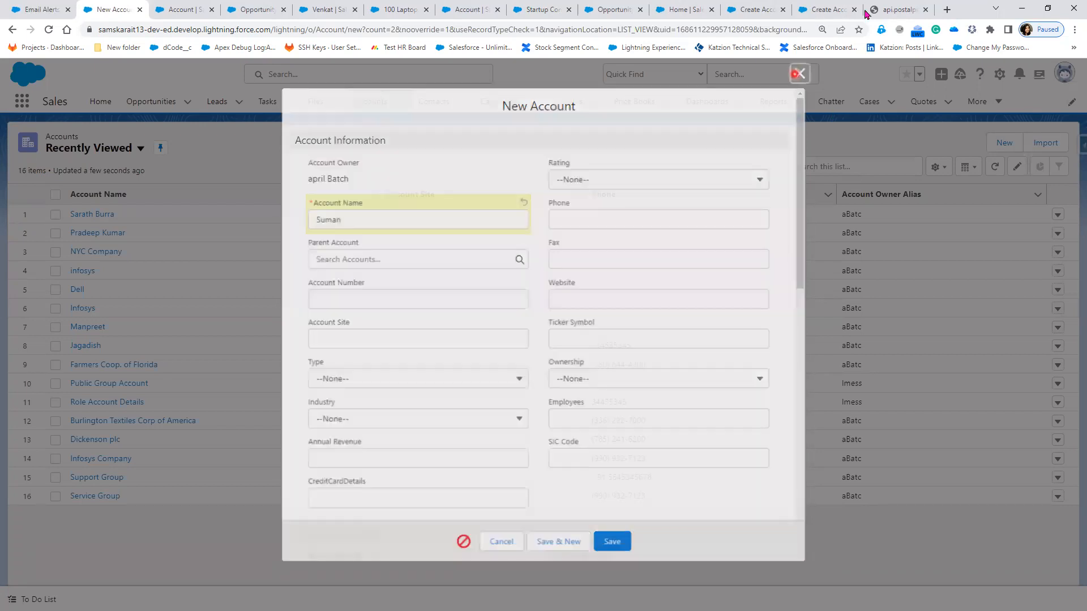
left_click(925, 10)
left_click(918, 14)
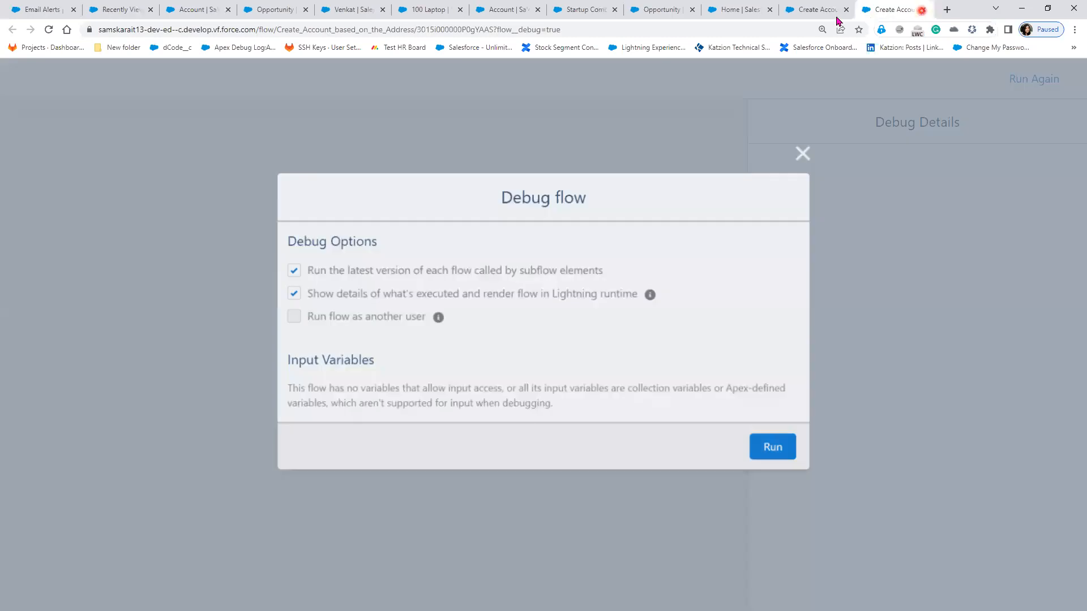
Step: Start a debug run and enter the account name, street Madhapur, city Hyderabad, postal code 500010
left_click(777, 449)
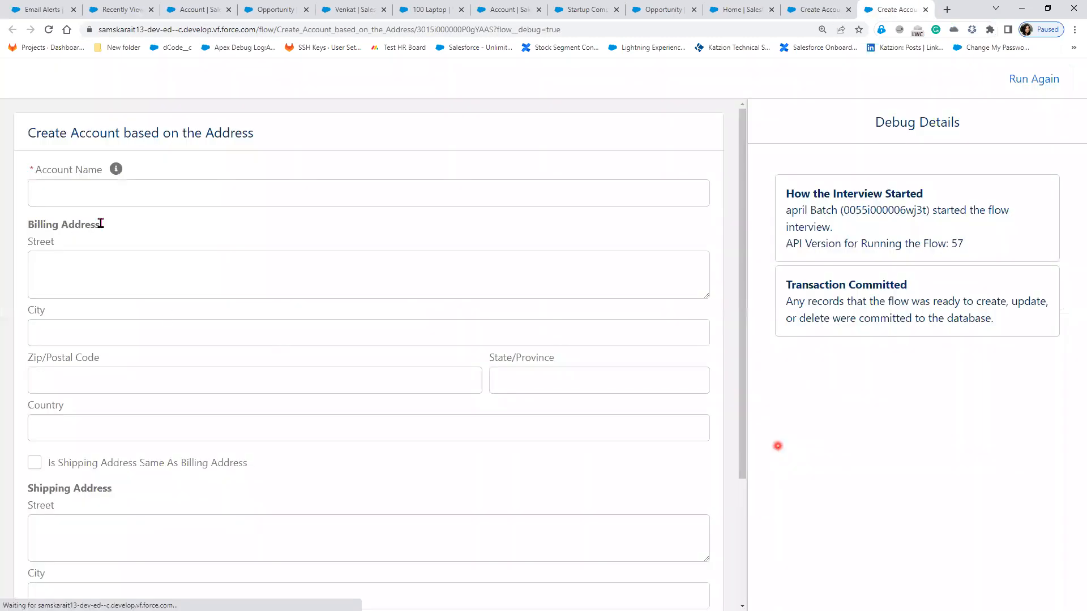
left_click(103, 198)
type("Sman")
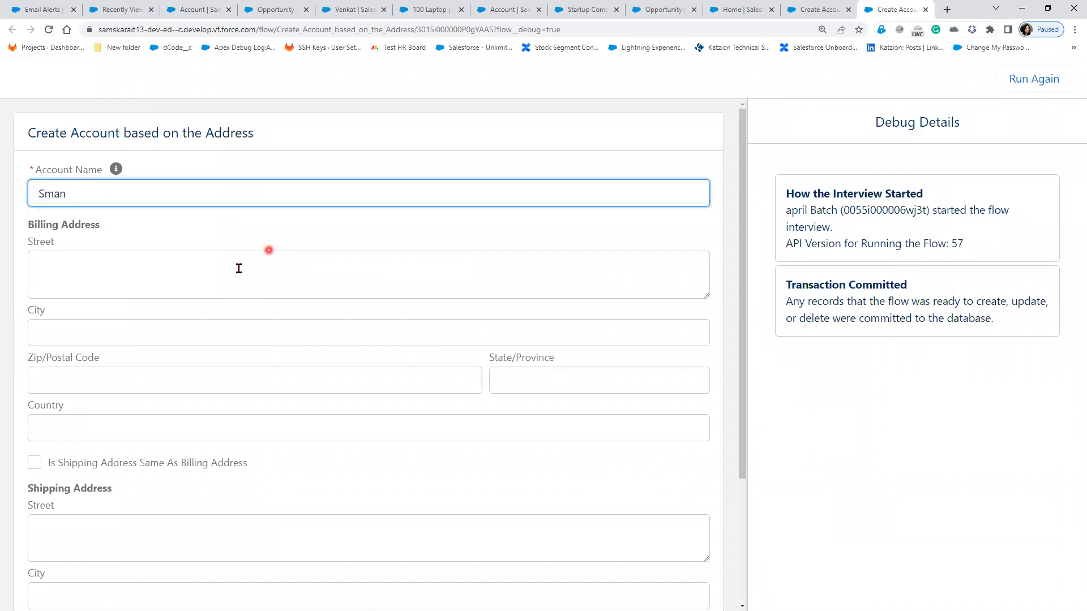
key("Tab")
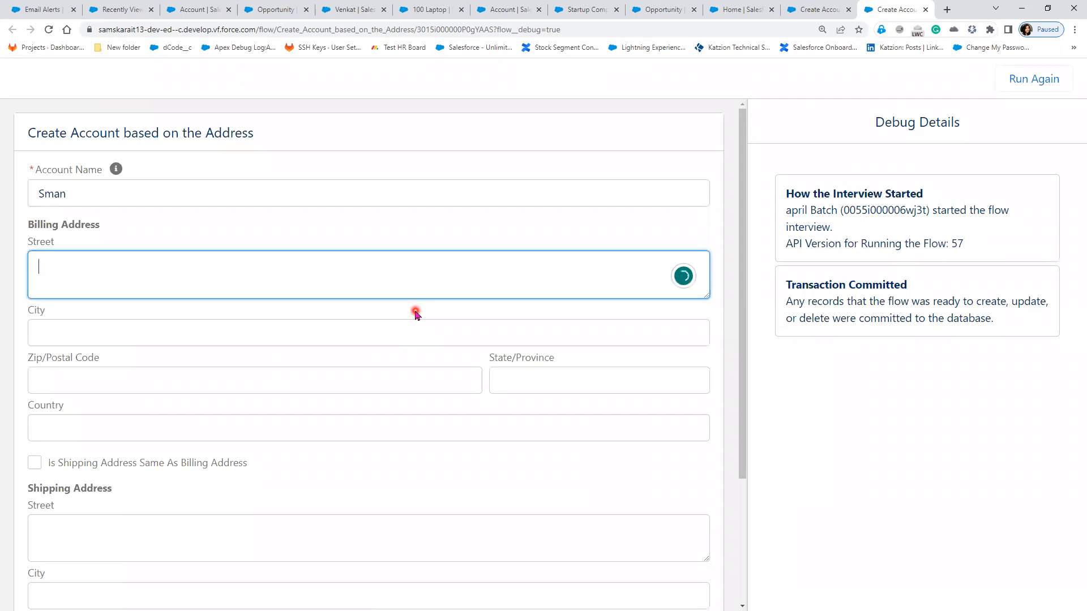
type("L")
key("BackSpace")
type("Madhapur")
left_click(407, 340)
type("Hyderb")
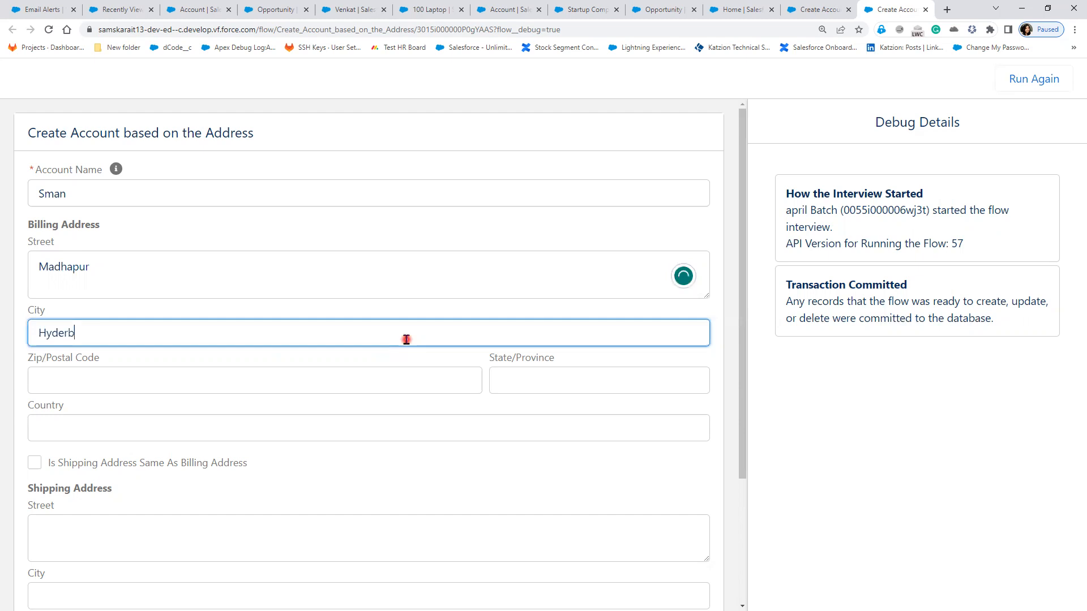
key("BackSpace")
type("abad")
key("Tab")
type("5000")
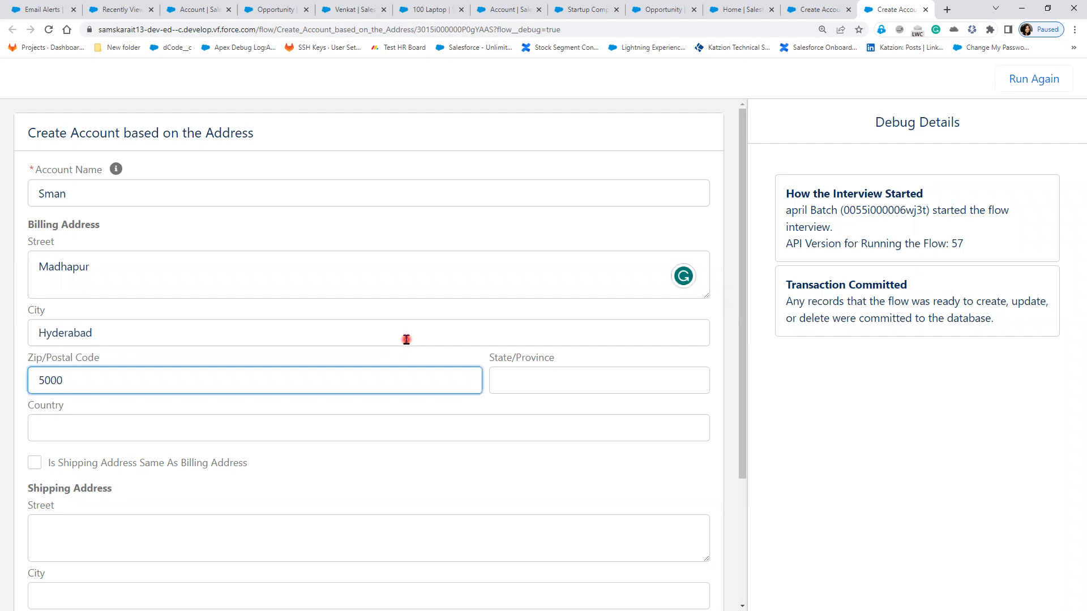
type("10")
Step: Enter country India and state Telagana, mark shipping same as billing, and submit the screen
left_click(364, 436)
type("India")
left_click(591, 373)
type("A")
key("BackSpace")
type("Tela")
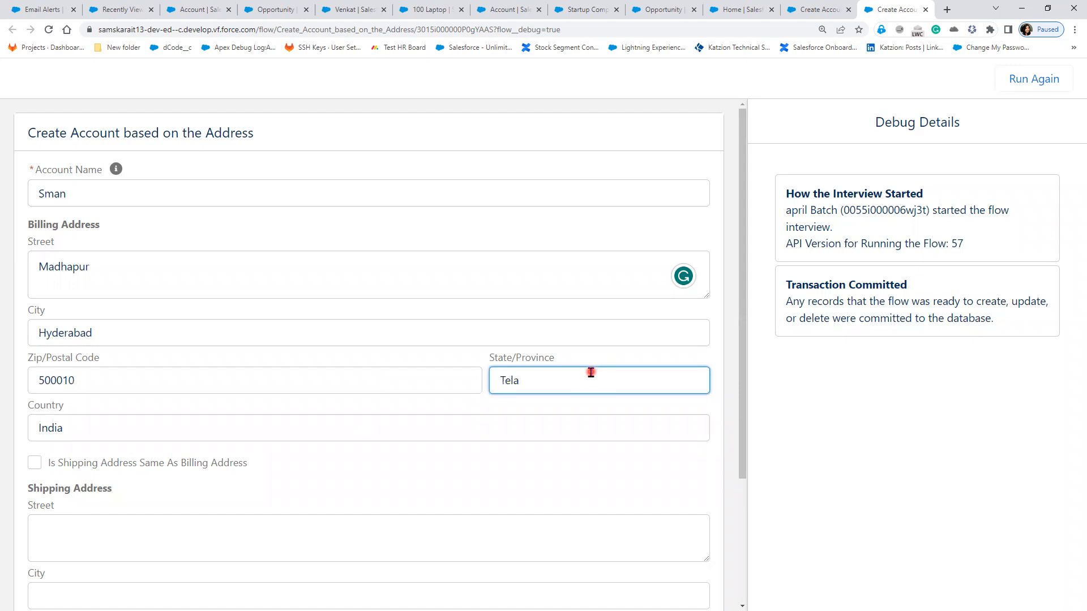
type("gana")
left_click(449, 438)
left_click(519, 382)
left_click(35, 463)
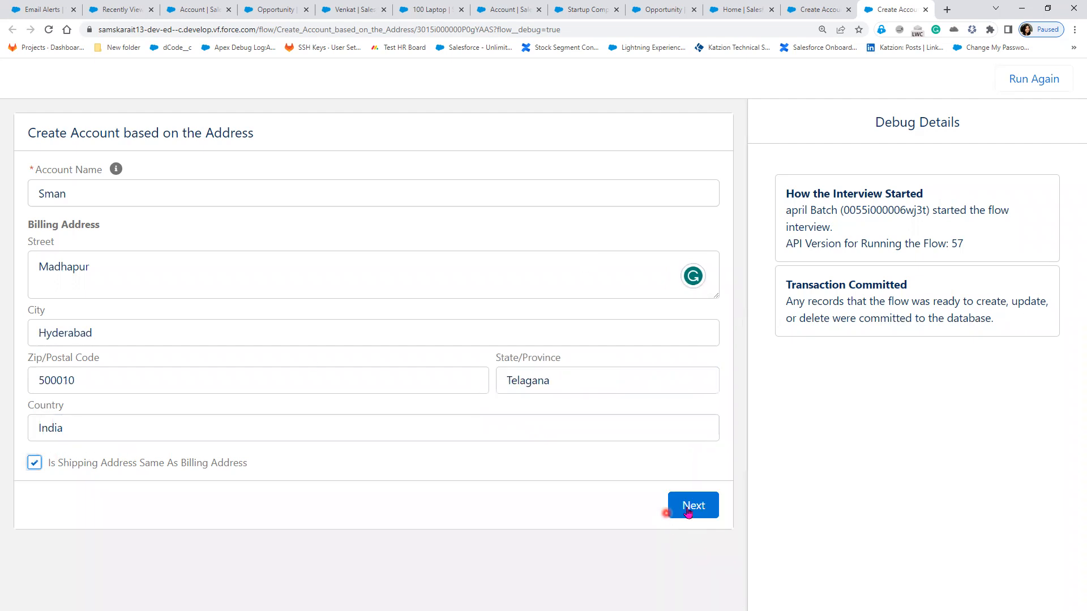
left_click(687, 510)
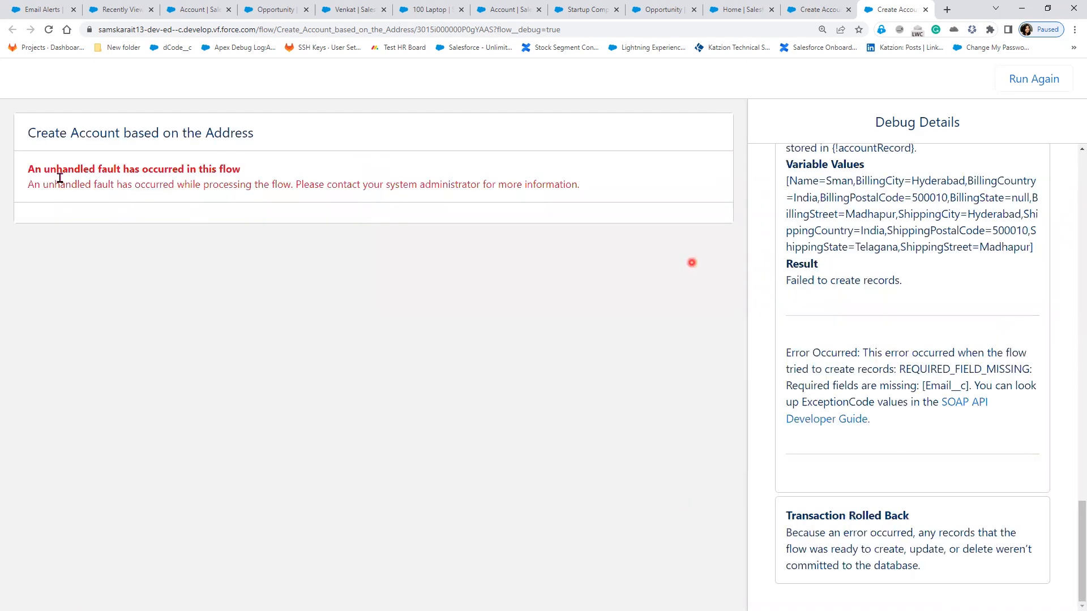
Step: Highlight the unhandled fault and its REQUIRED_FIELD_MISSING Email__c details, then return to the builder tab
left_click_drag(30, 169, 452, 176)
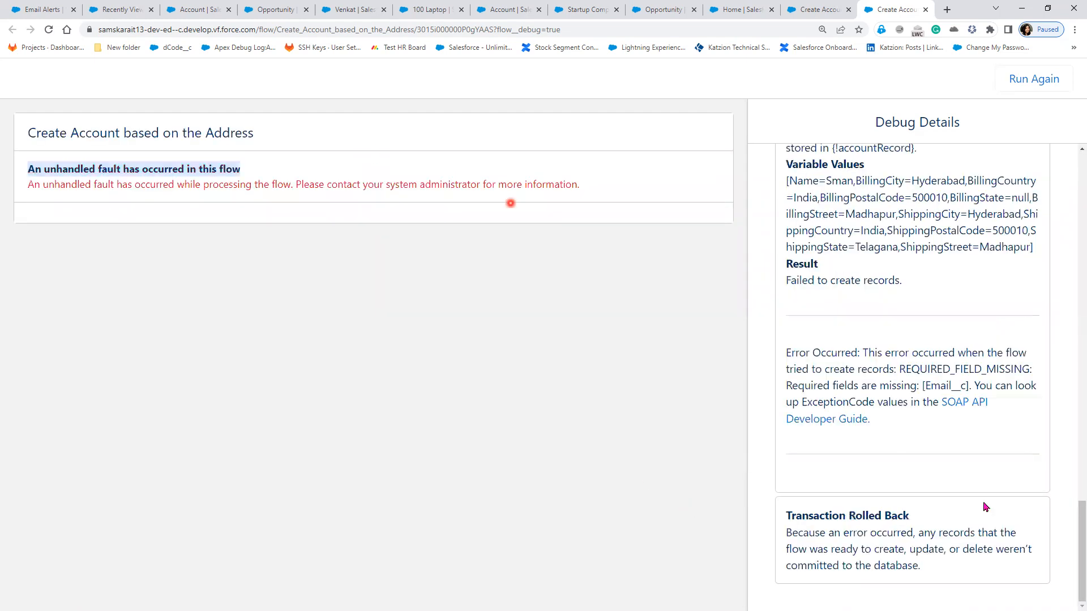
left_click_drag(786, 353, 1030, 353)
left_click_drag(793, 369, 1031, 369)
left_click_drag(791, 386, 970, 386)
left_click(783, 403)
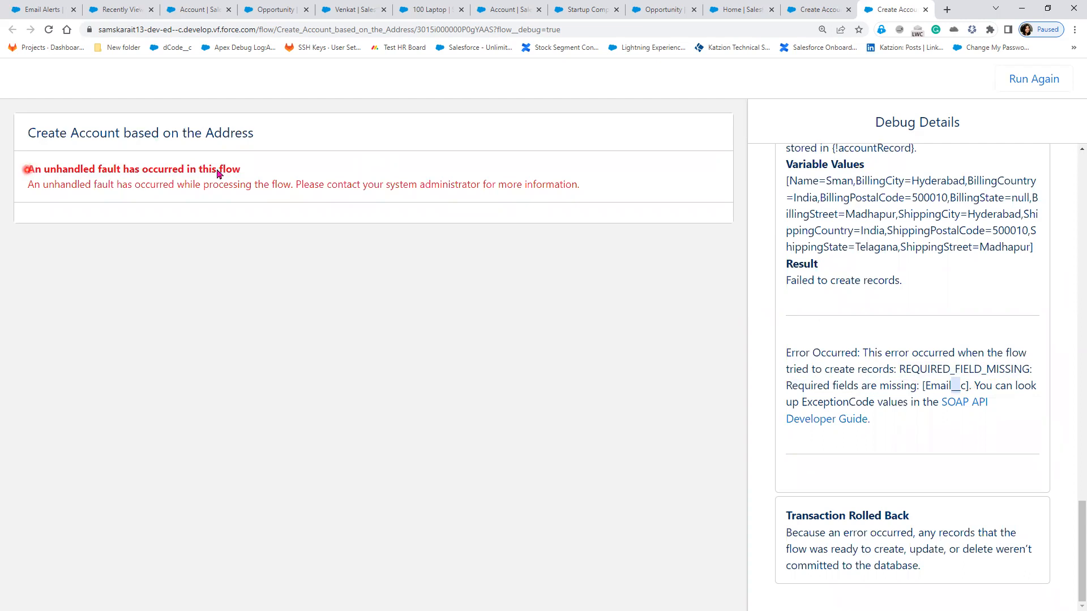
triple_click(249, 173)
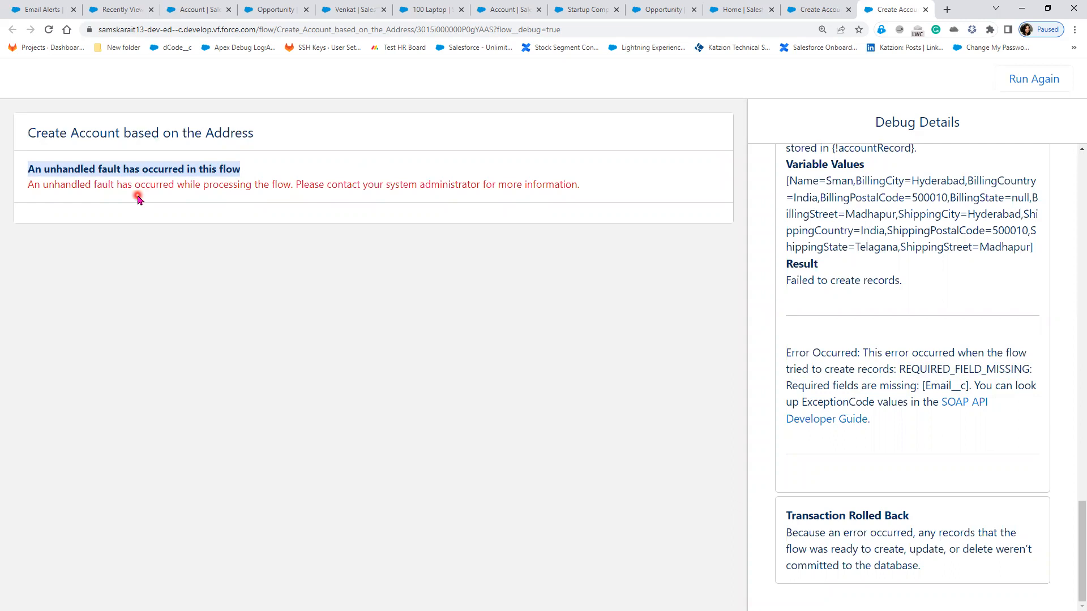
left_click(809, 13)
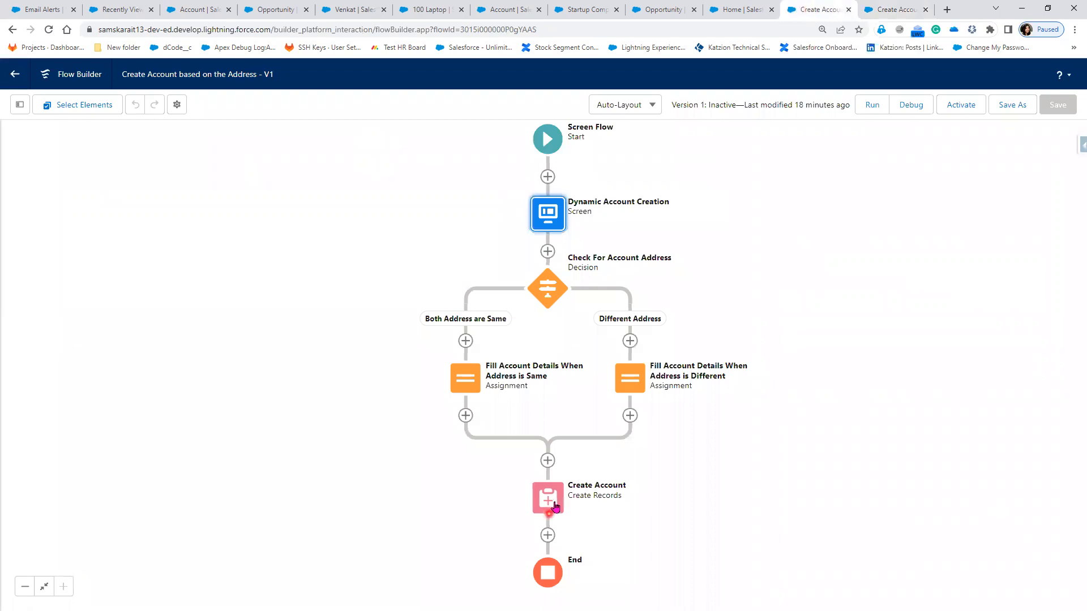
Step: Give the Create Account element a Fault path and add a Screen element onto it
left_click_drag(737, 493, 697, 371)
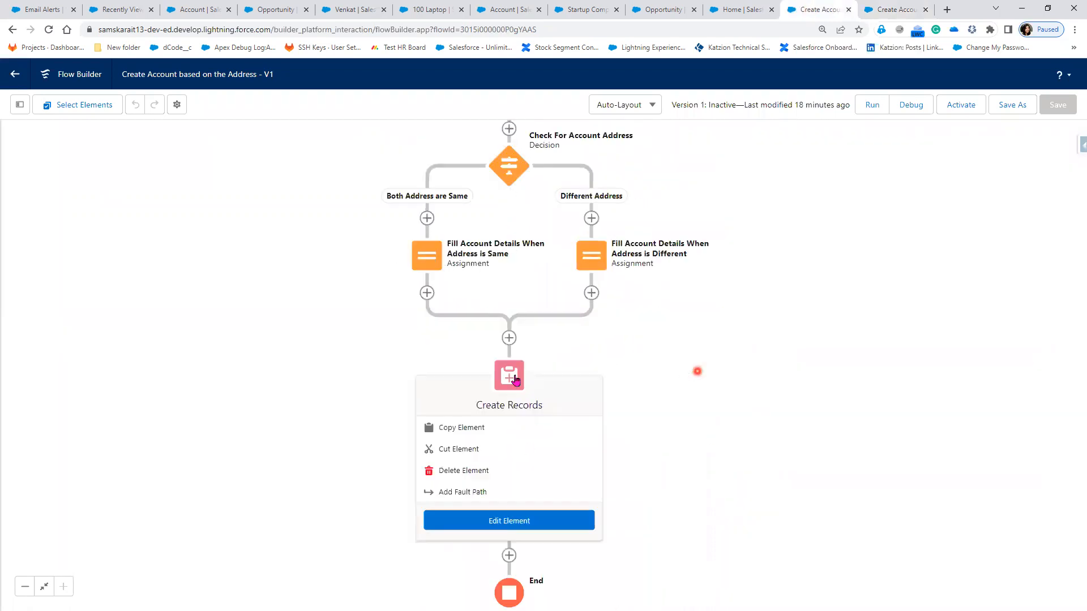
left_click(514, 378)
left_click(514, 379)
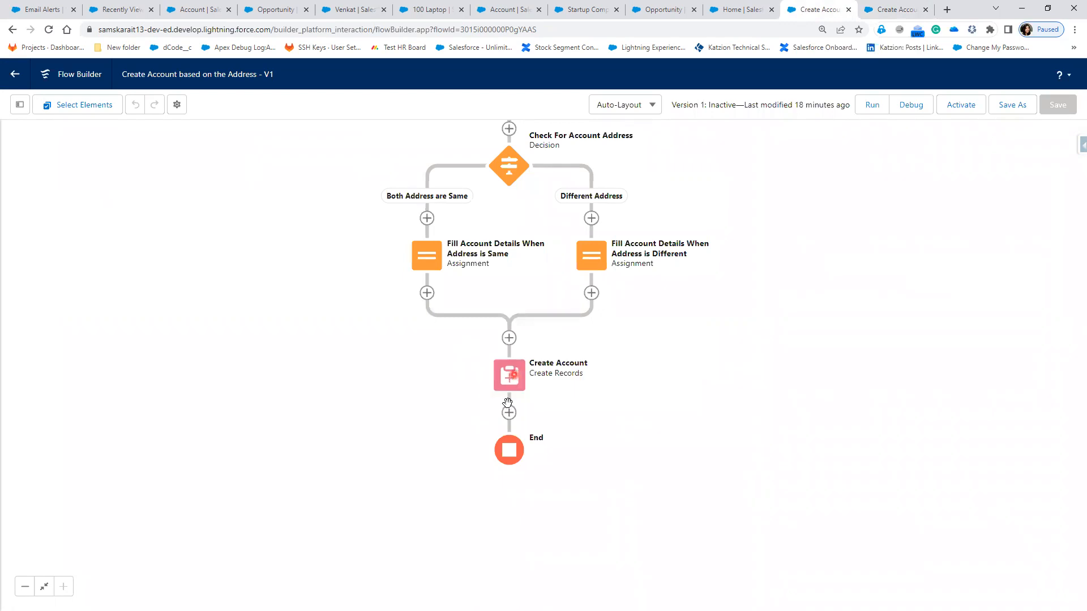
left_click(472, 498)
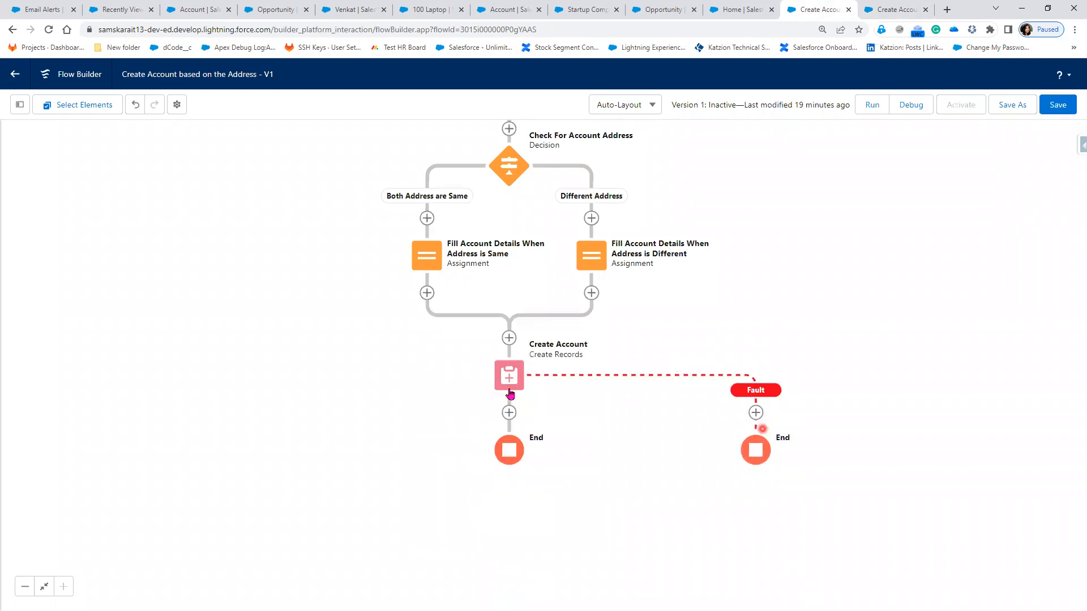
left_click(756, 414)
left_click(757, 413)
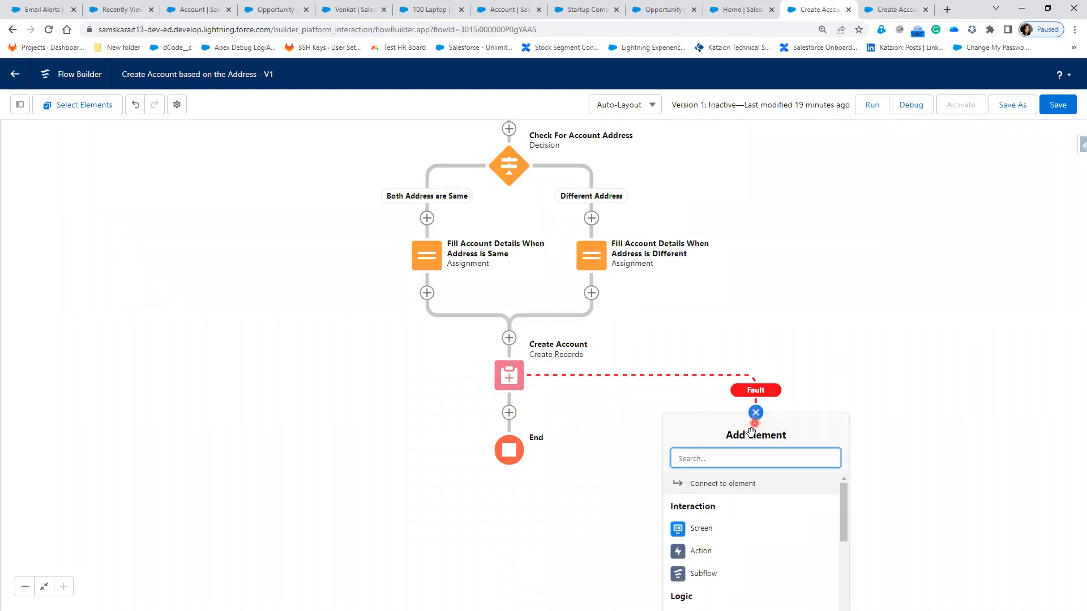
left_click(724, 529)
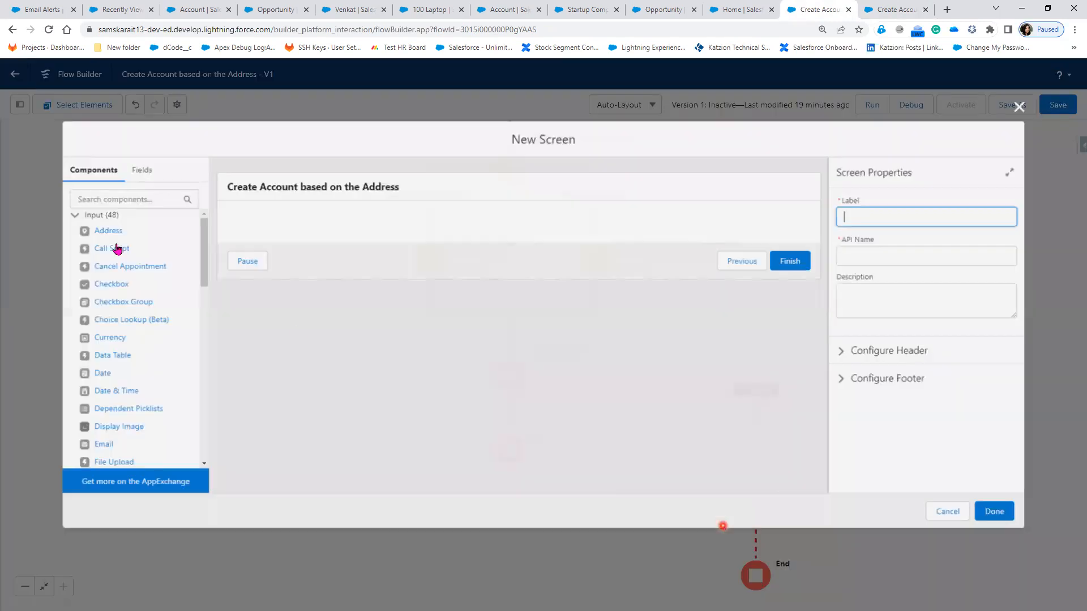
Step: Add a Display Text component labelled 'Error Message' with API name ErrorMessage
left_click(101, 196)
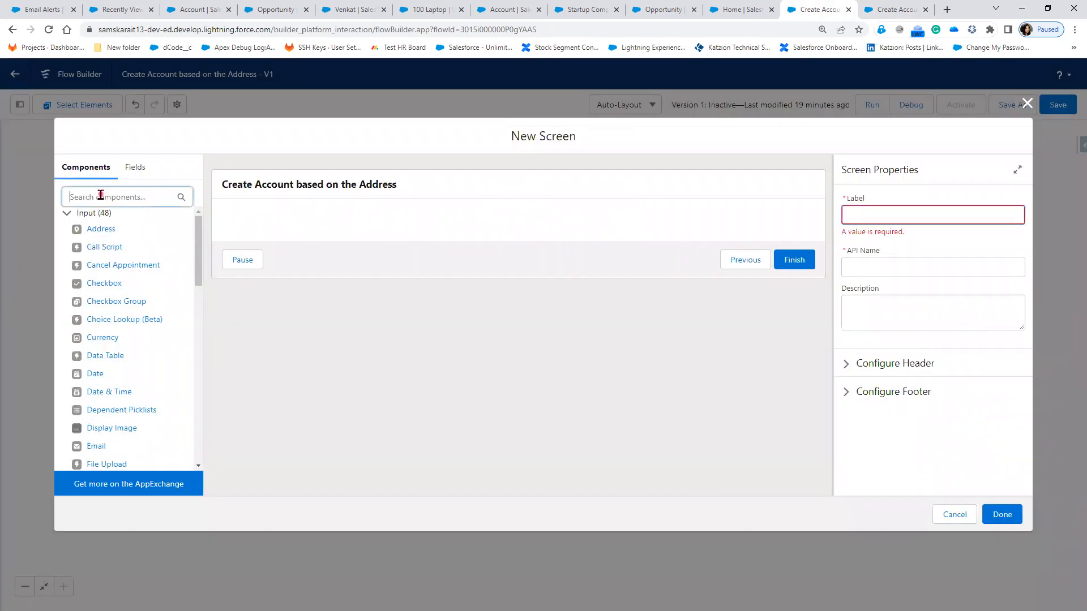
type("D")
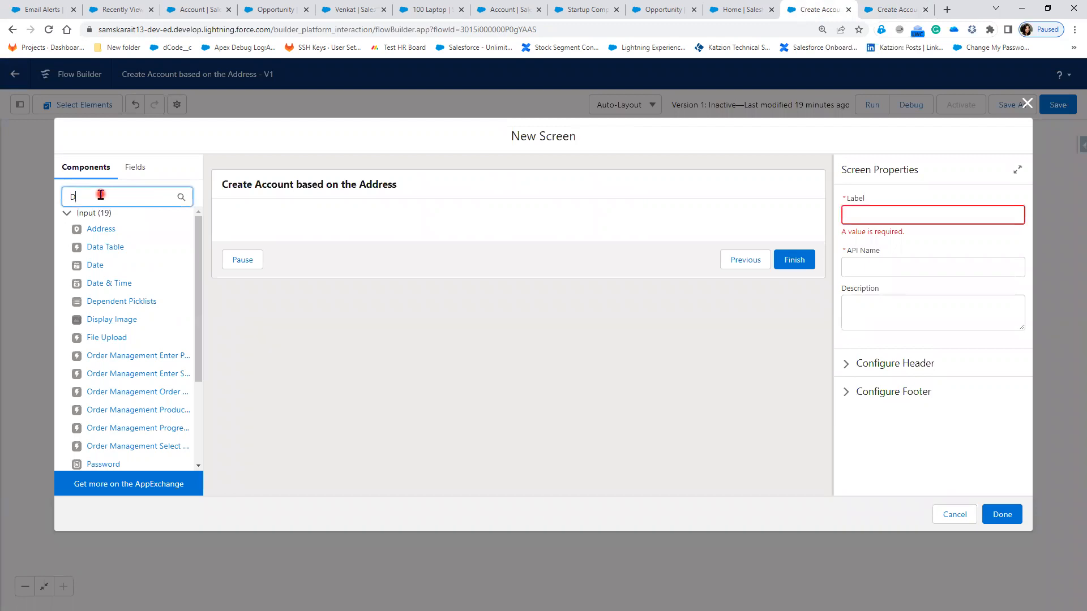
type("is")
left_click_drag(107, 229, 303, 227)
left_click(863, 215)
type("Error")
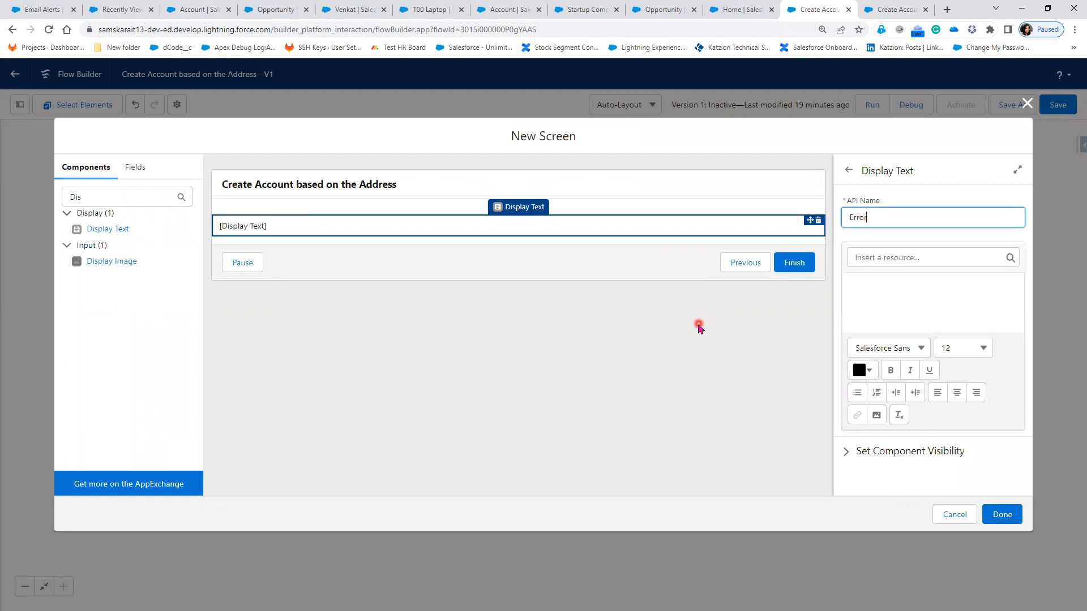
type(" Message")
left_click(889, 307)
left_click(873, 218)
left_click(1002, 234)
key("BackSpace")
Step: Fill the text with 'Account is not created due to this error' followed by {!$Flow.FaultMessage}
left_click(889, 318)
left_click(875, 256)
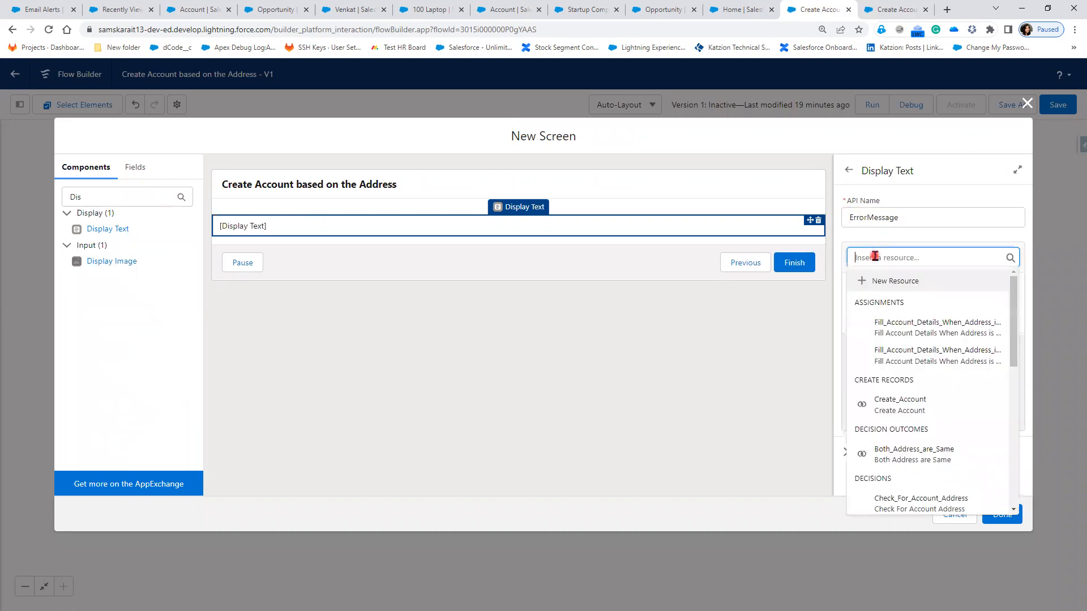
type("Flow")
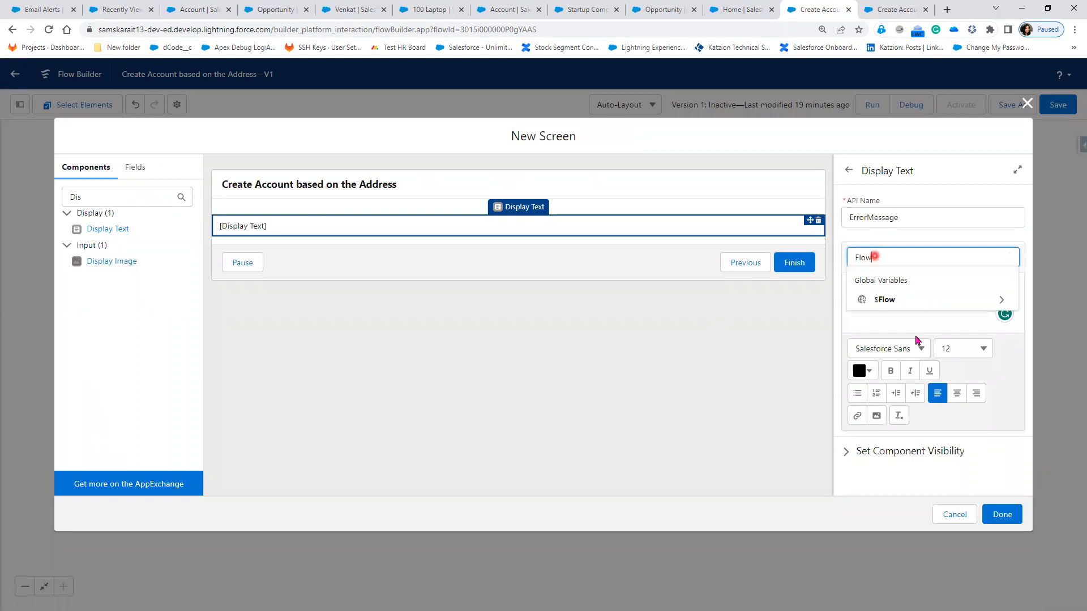
left_click(918, 306)
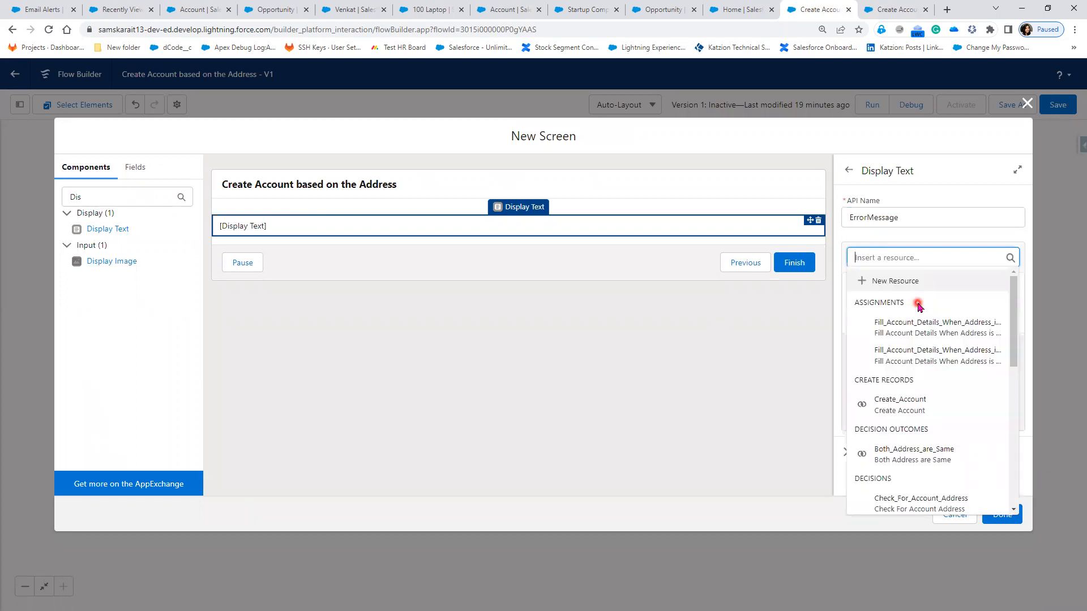
left_click(897, 260)
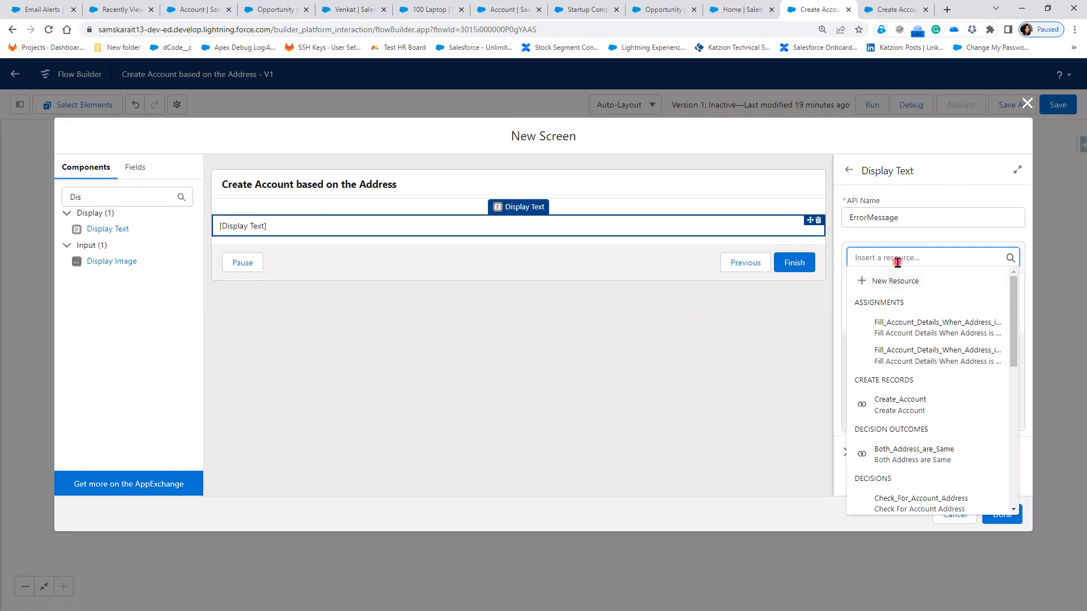
type("Flow")
left_click(862, 301)
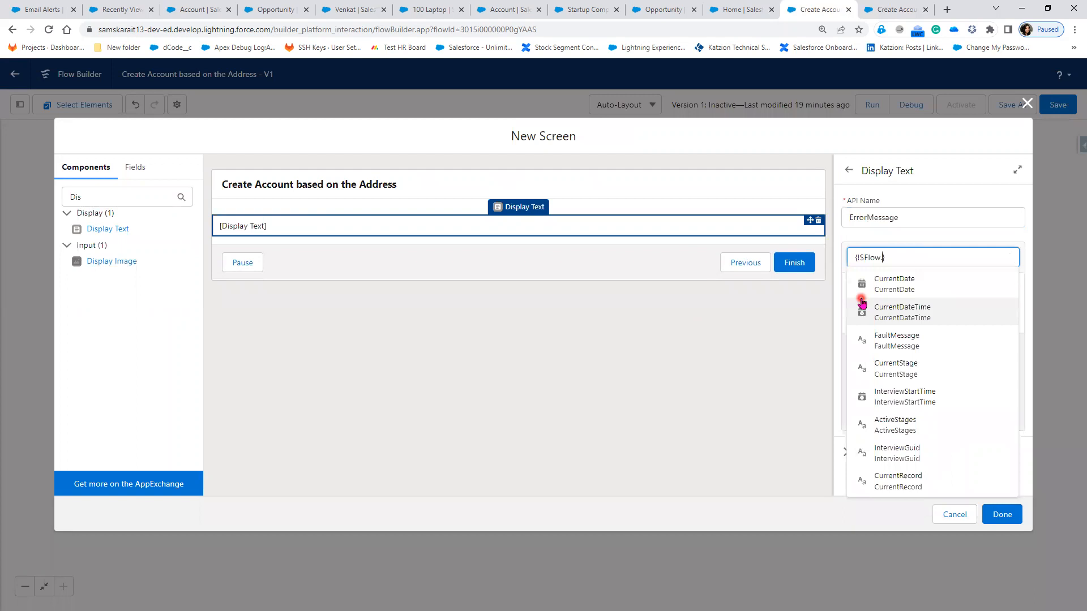
type("fa")
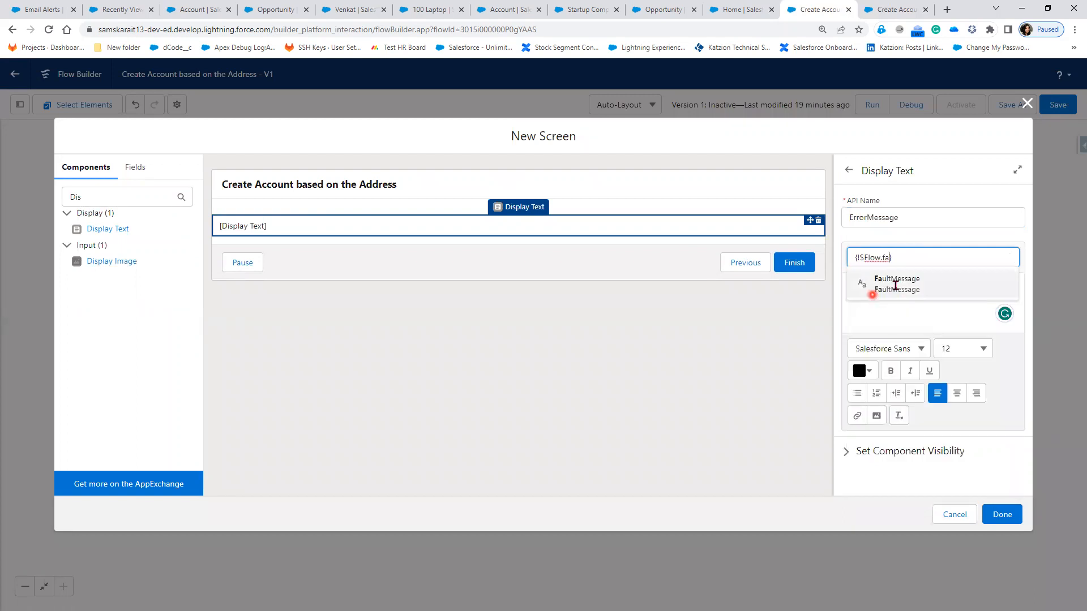
left_click(868, 286)
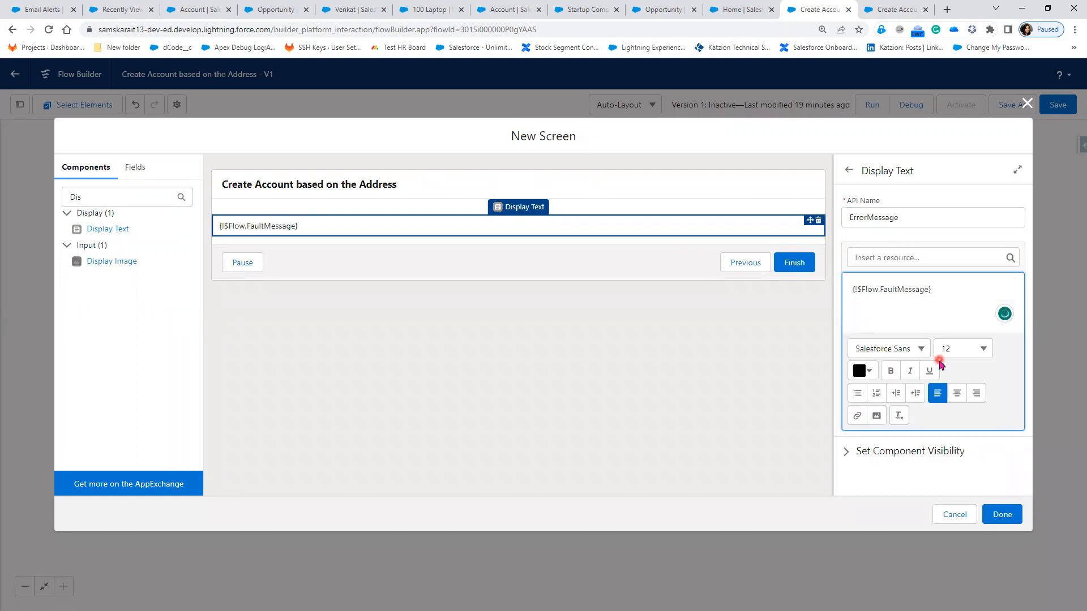
key("ctrl+plus")
key("ctrl+plus")
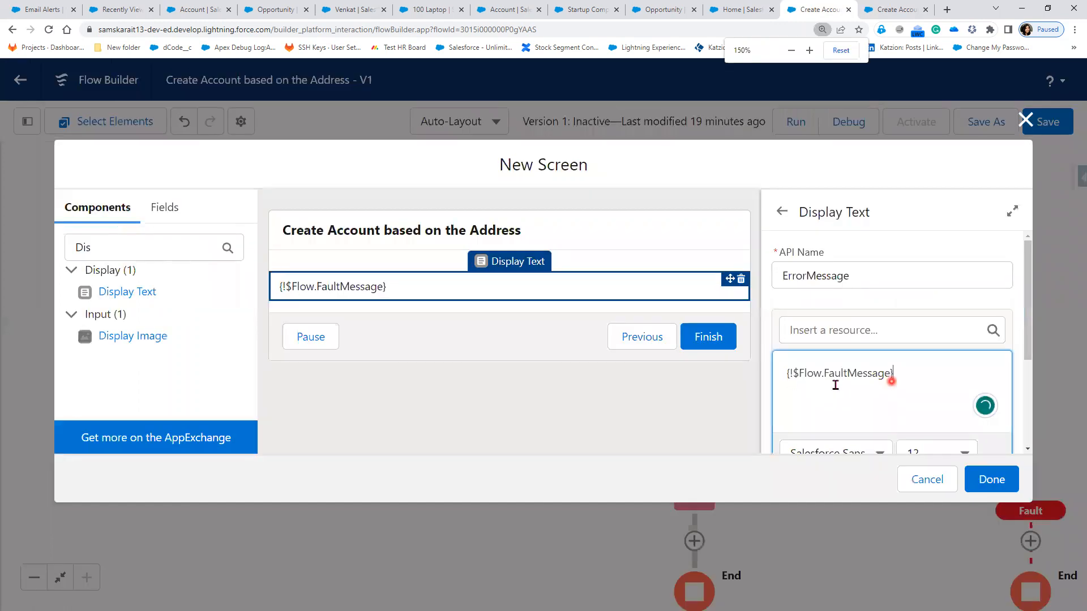
left_click(785, 375)
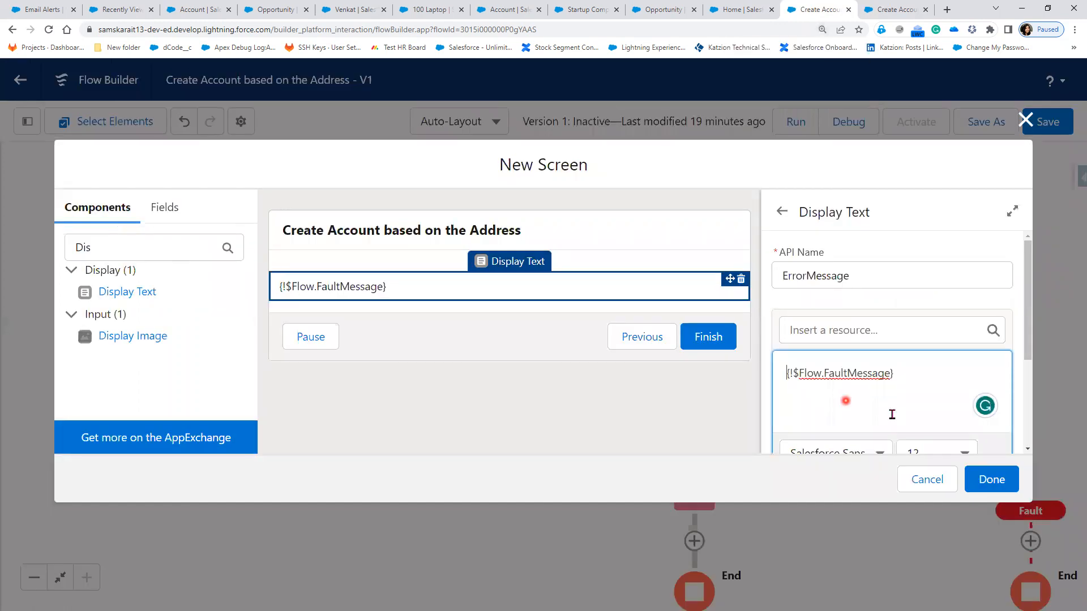
type("Account is not ")
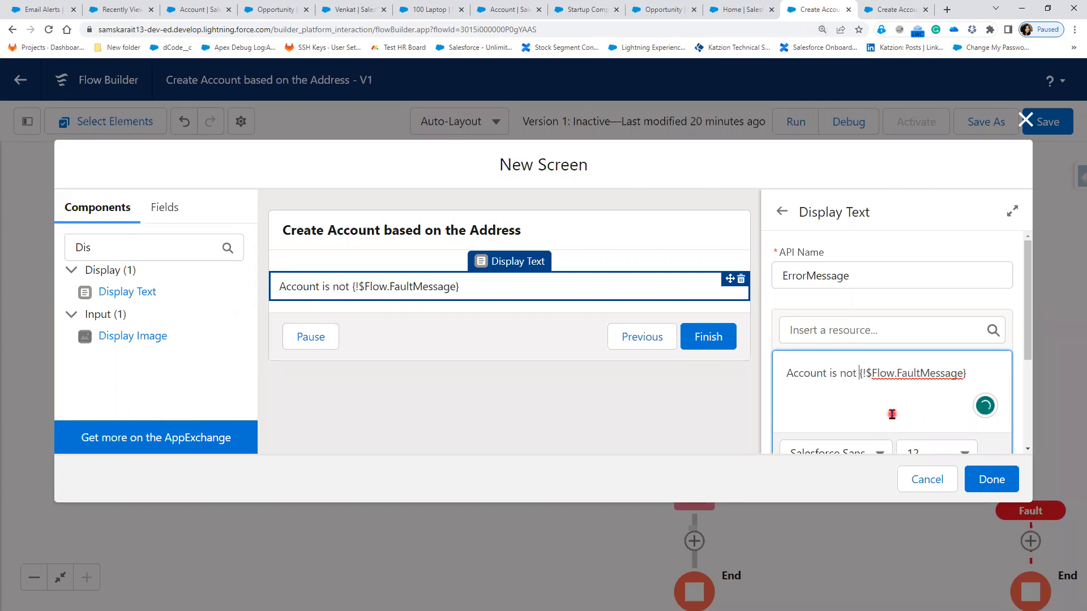
type("create")
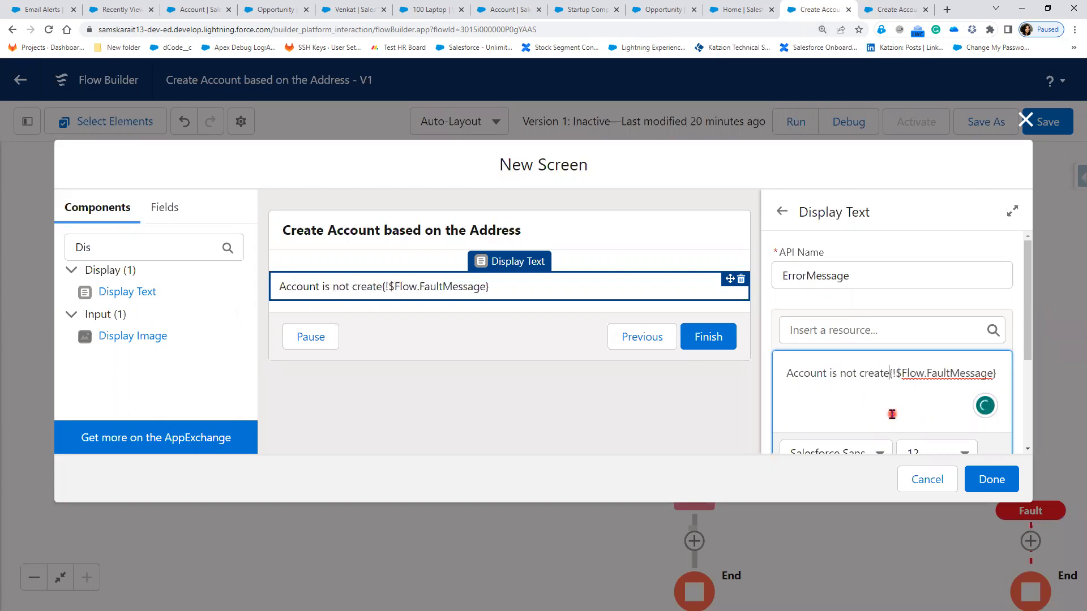
type("d du")
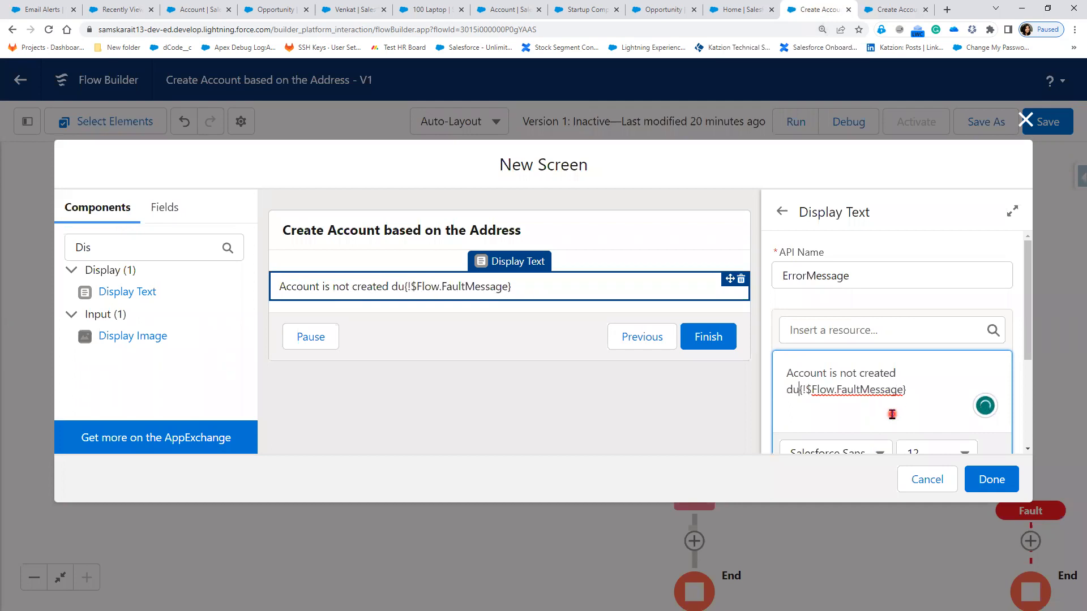
type("e to th")
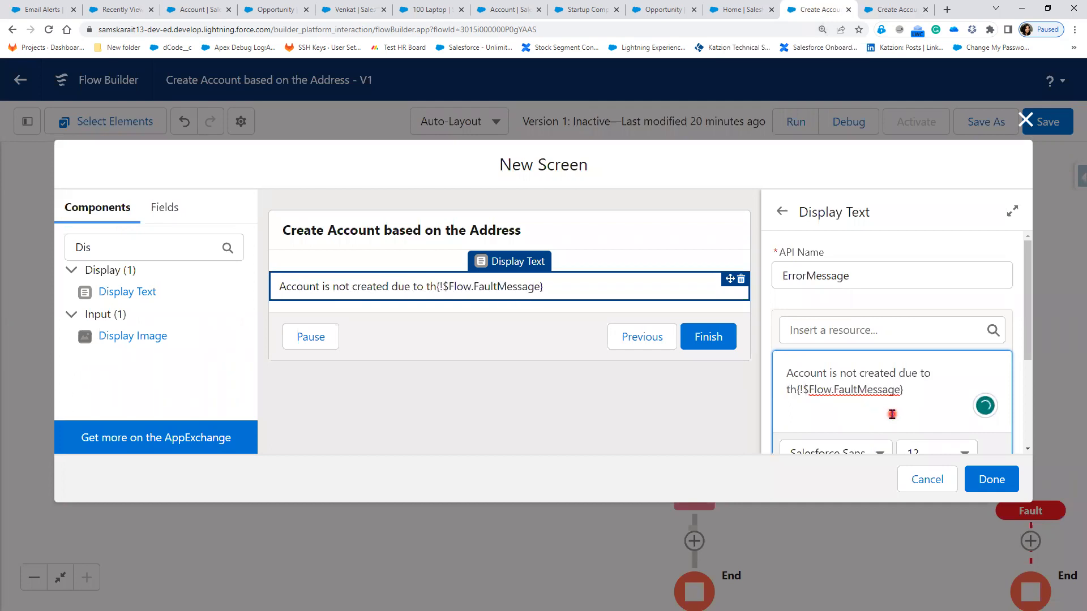
type("is err")
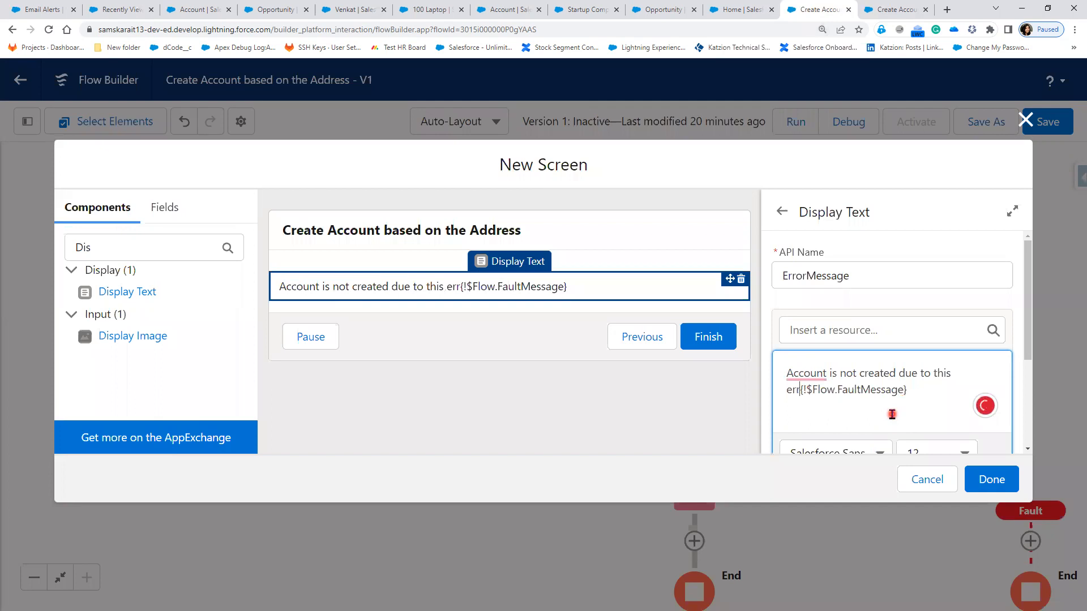
type("or")
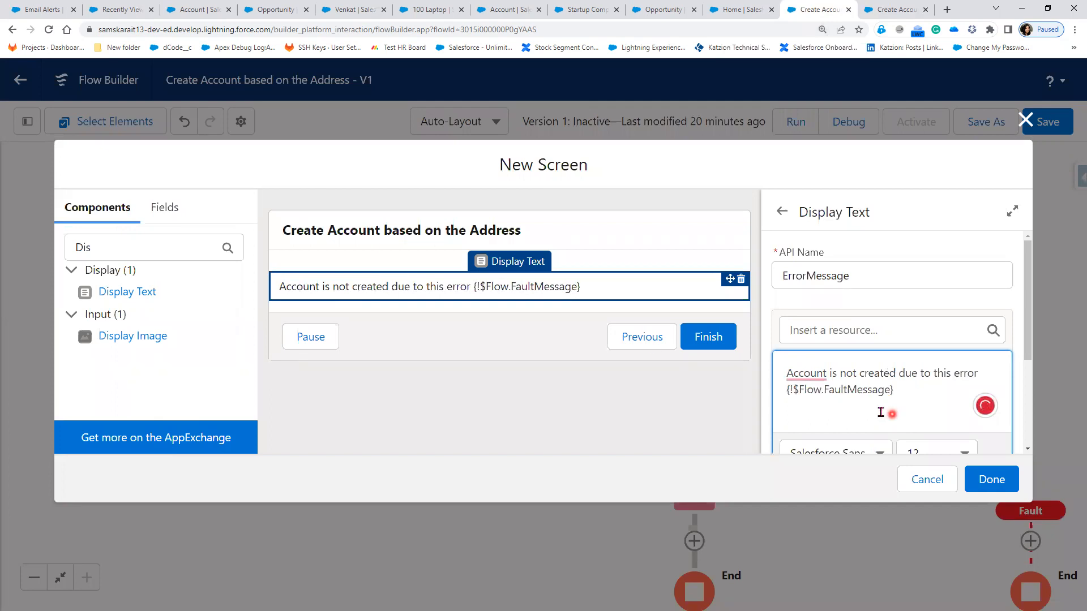
left_click(992, 486)
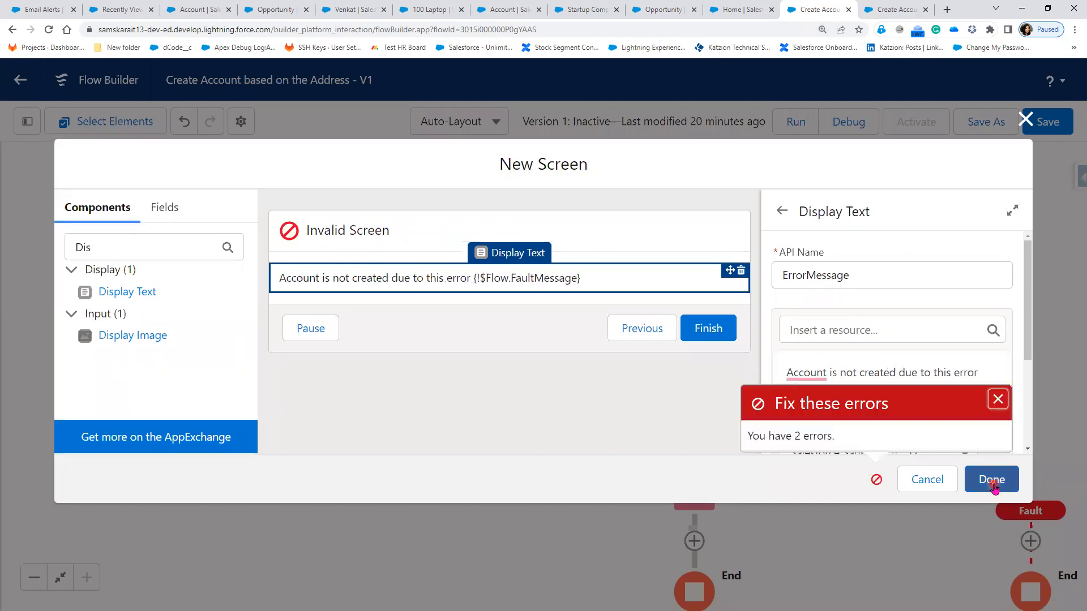
Step: Label the fault-path screen ErrorScreen with auto-filled API name, confirm it, and save the flow
left_click(403, 241)
left_click(851, 268)
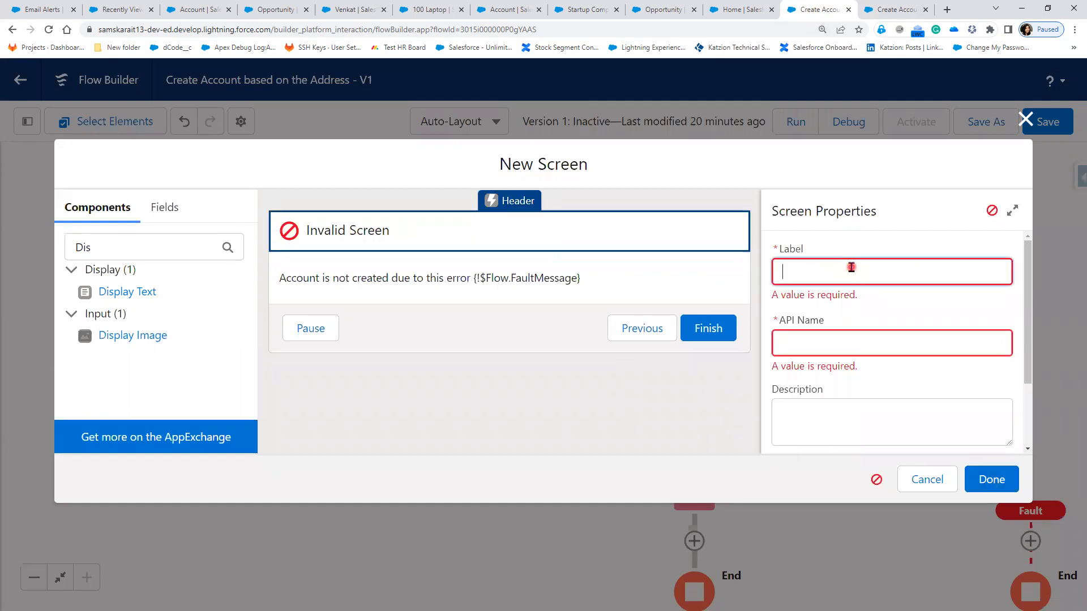
type("ErrorScreen")
left_click(873, 324)
left_click(992, 486)
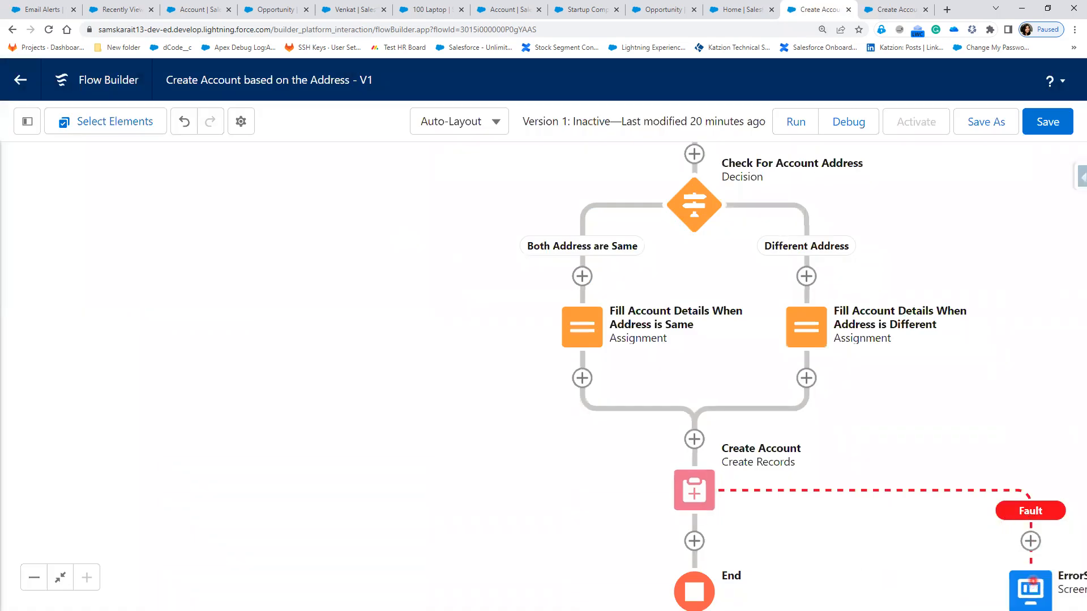
left_click(1048, 129)
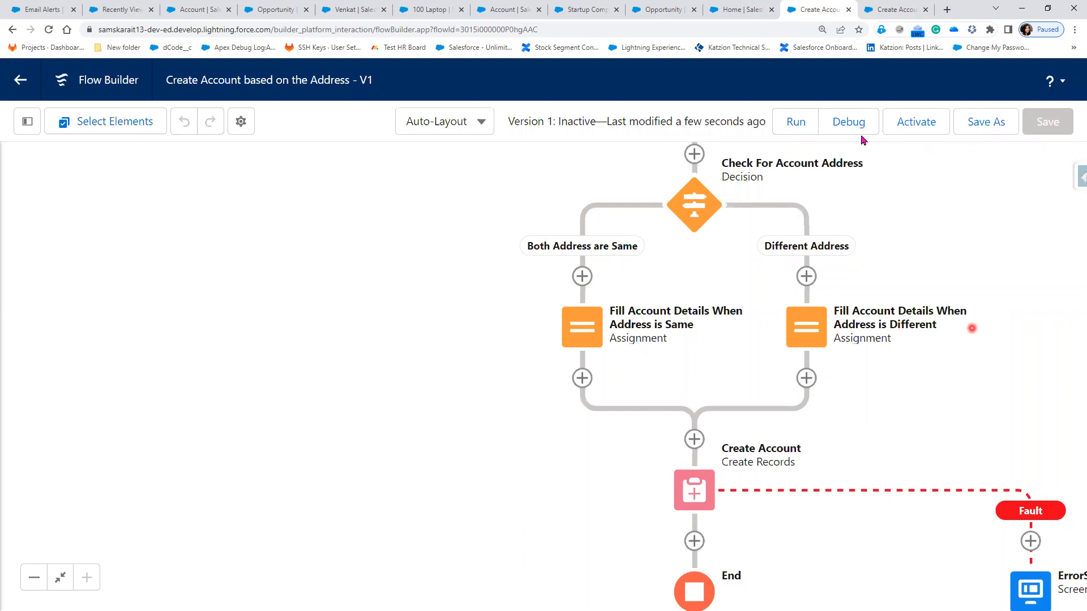
Step: Start a new debug run and enter the account name
left_click(853, 133)
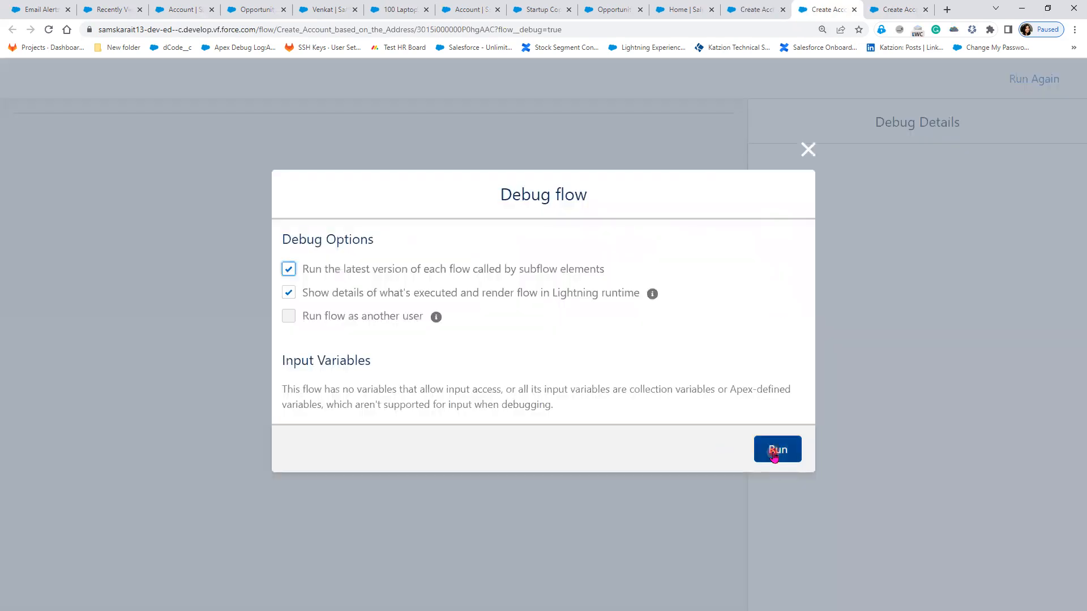
left_click(774, 453)
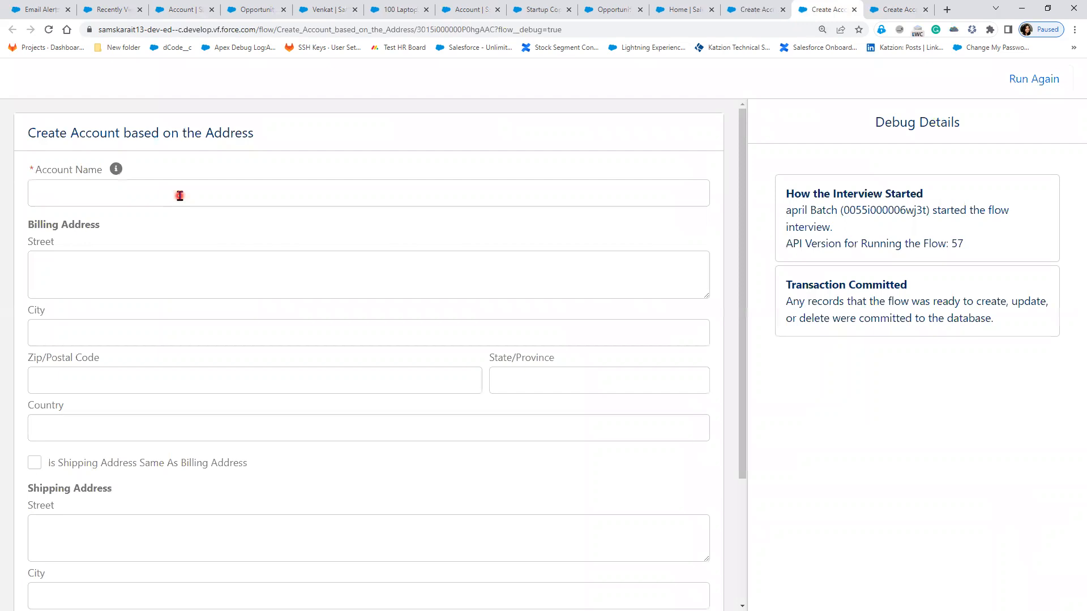
left_click(180, 196)
type("S")
key("BackSpace")
type("Bharathi")
Step: Enter billing street 'Dubai street' and country Dubai, mark shipping same as billing, and submit
left_click(125, 263)
type("A")
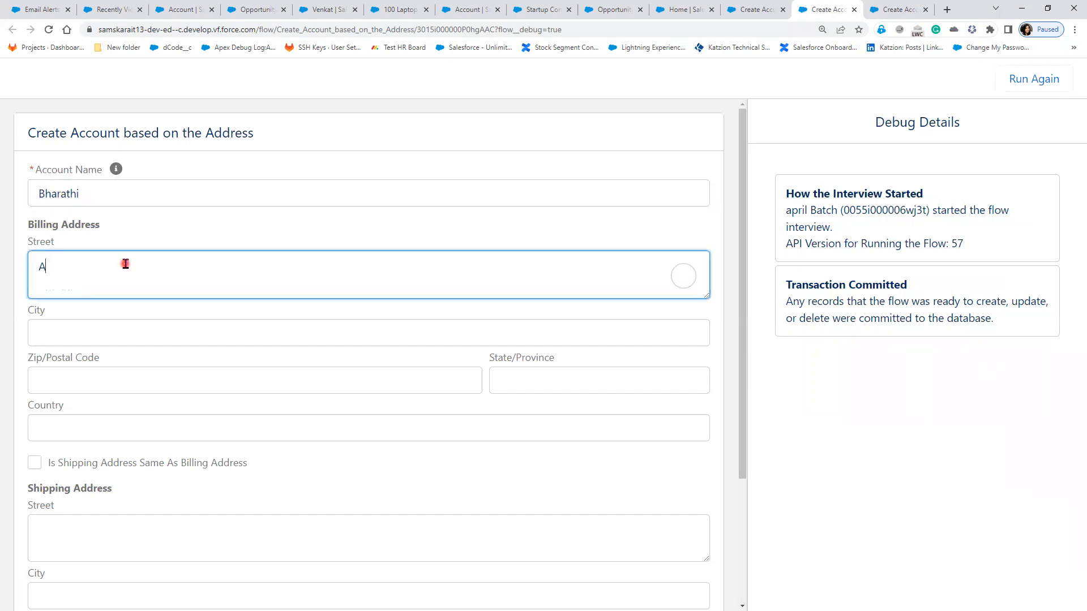
key("BackSpace")
type("Dubai street")
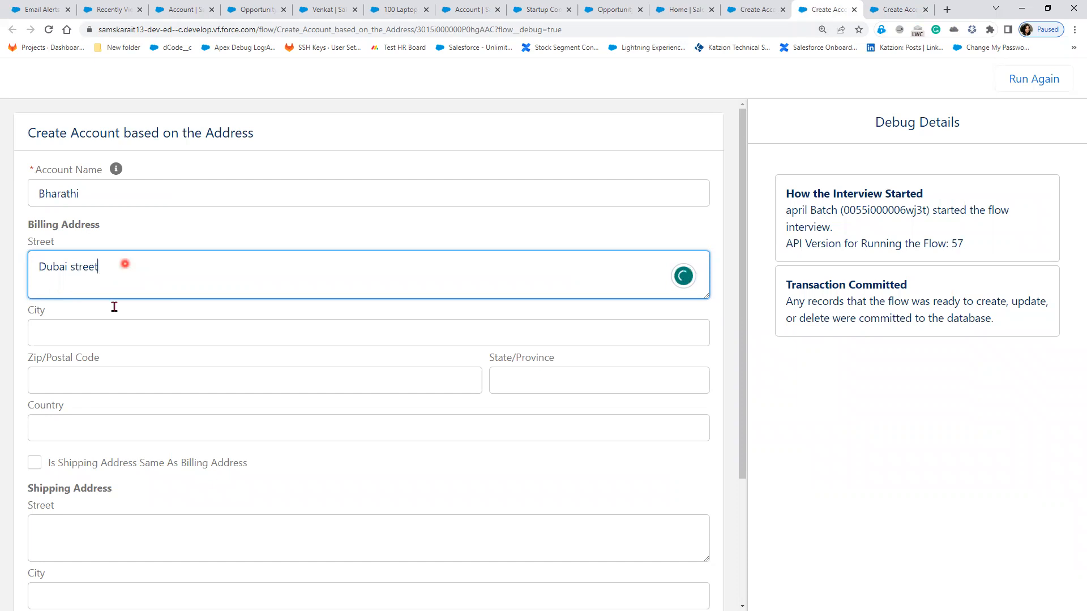
left_click(104, 429)
type("Dubai")
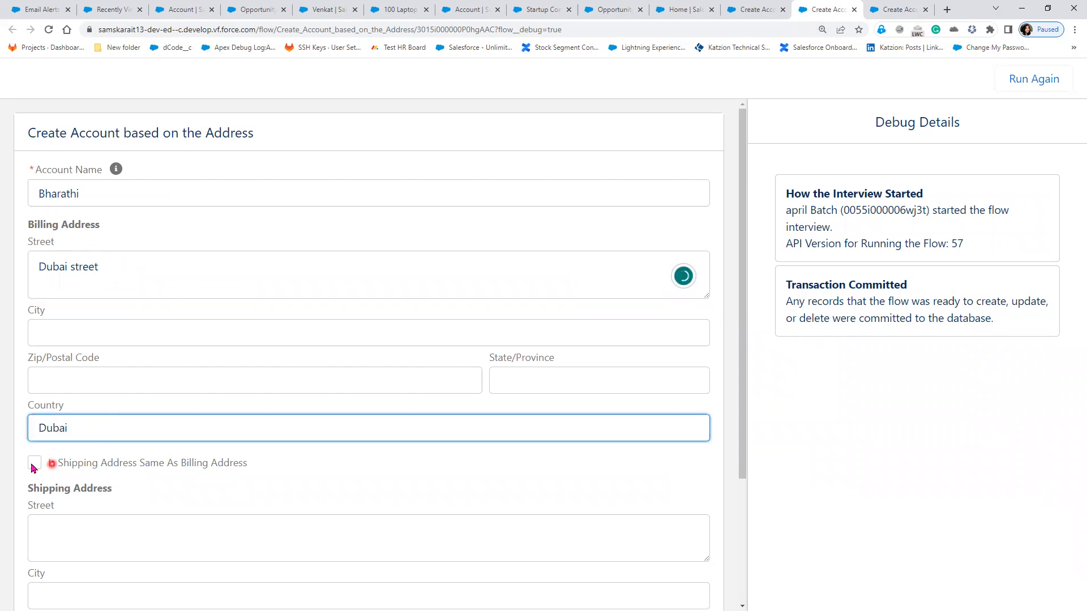
left_click(34, 464)
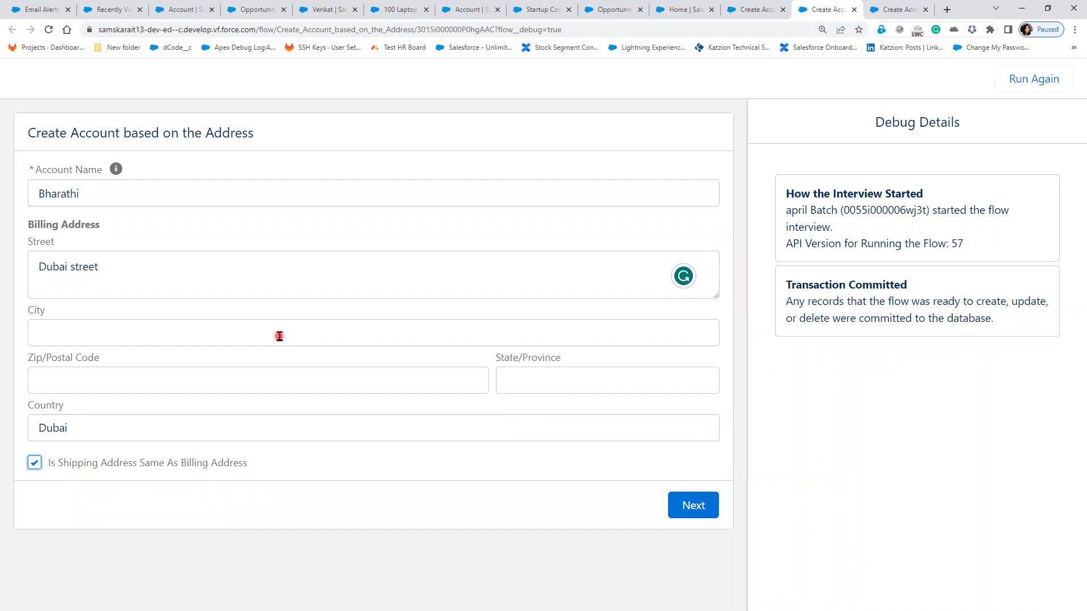
left_click(708, 513)
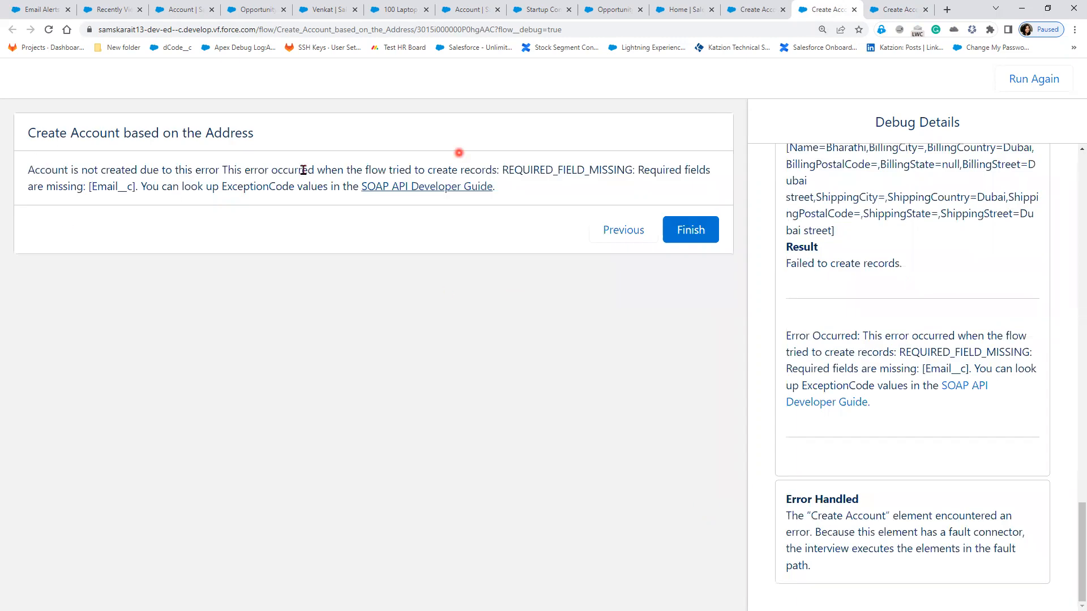
Step: Highlight the error screen's Email__c REQUIRED_FIELD_MISSING message, then go back to the builder
left_click(30, 169)
left_click_drag(113, 172, 237, 170)
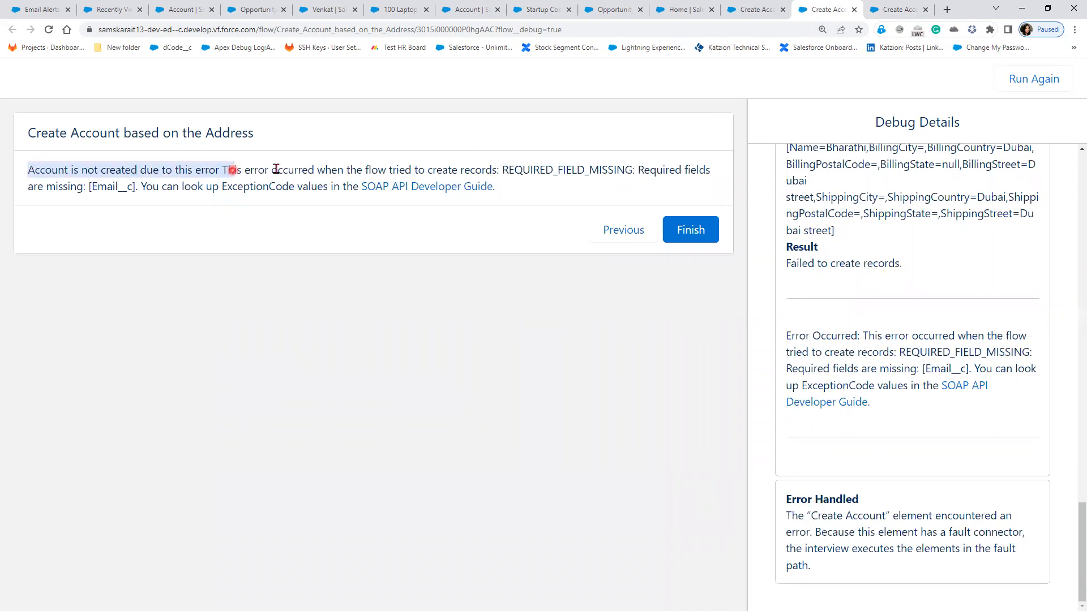
left_click(281, 170)
left_click_drag(440, 169, 609, 170)
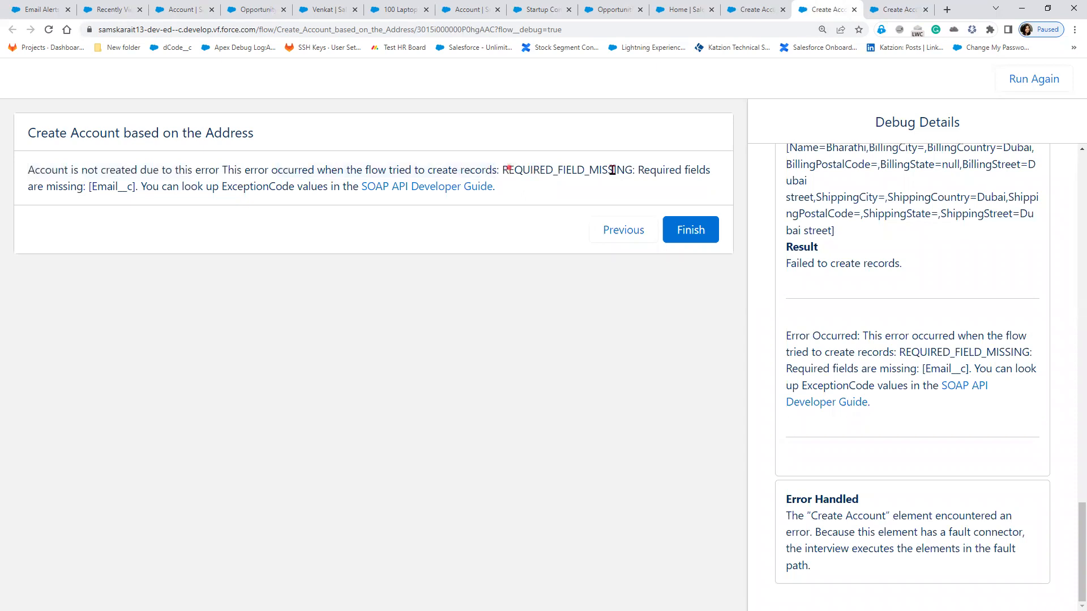
left_click_drag(679, 182, 199, 211)
left_click(465, 243)
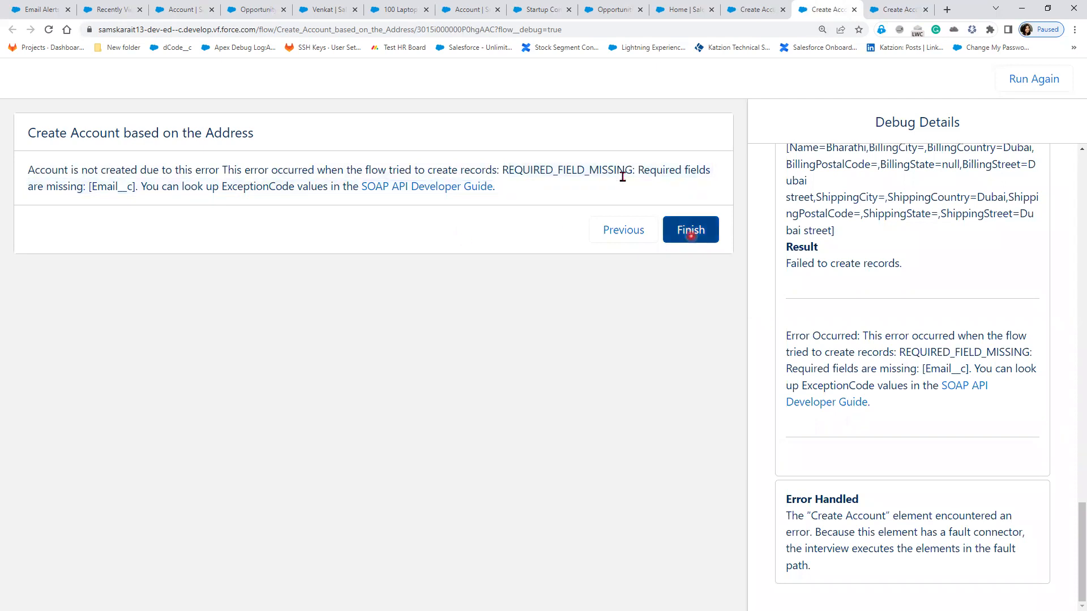
left_click(689, 232)
left_click(226, 167)
left_click_drag(397, 192, 492, 207)
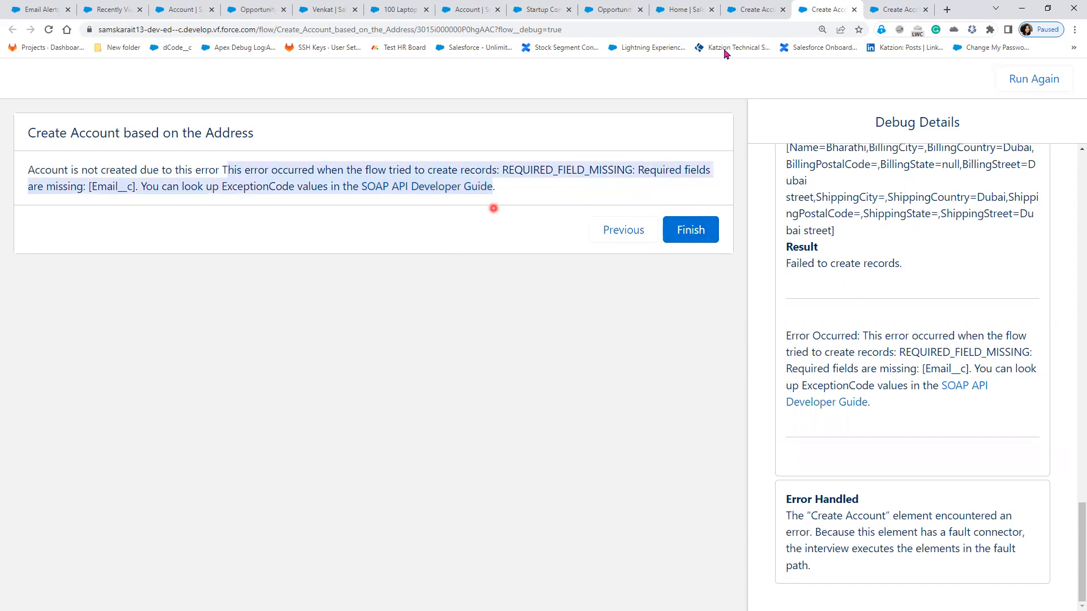
left_click(755, 9)
Step: Reopen ErrorScreen's message text and reinsert {!$Flow.FaultMessage}, deleting the duplicate field
double_click(1030, 590)
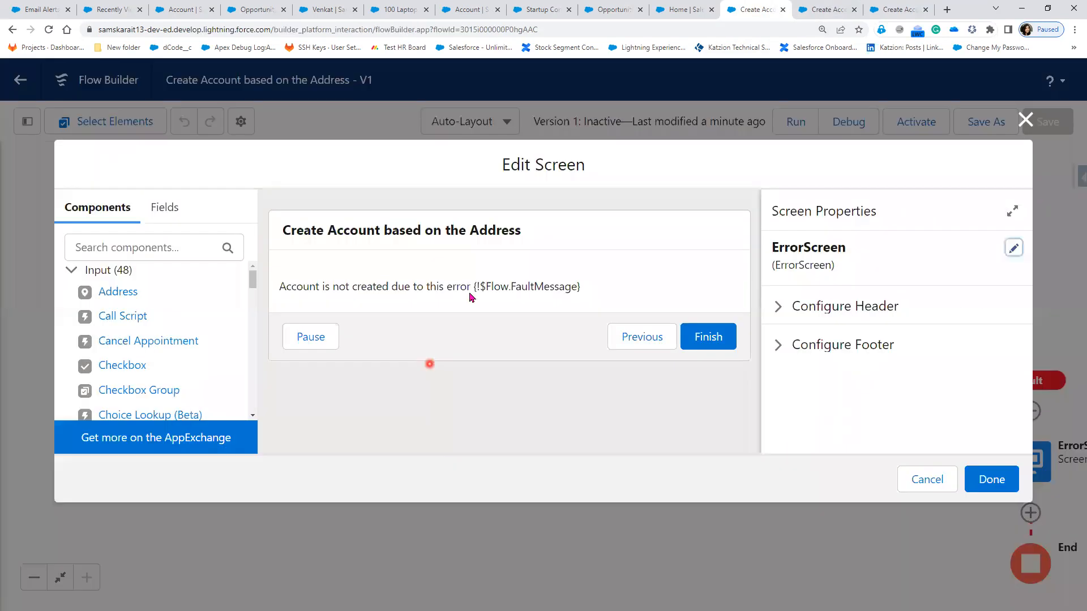
left_click(469, 297)
left_click(830, 331)
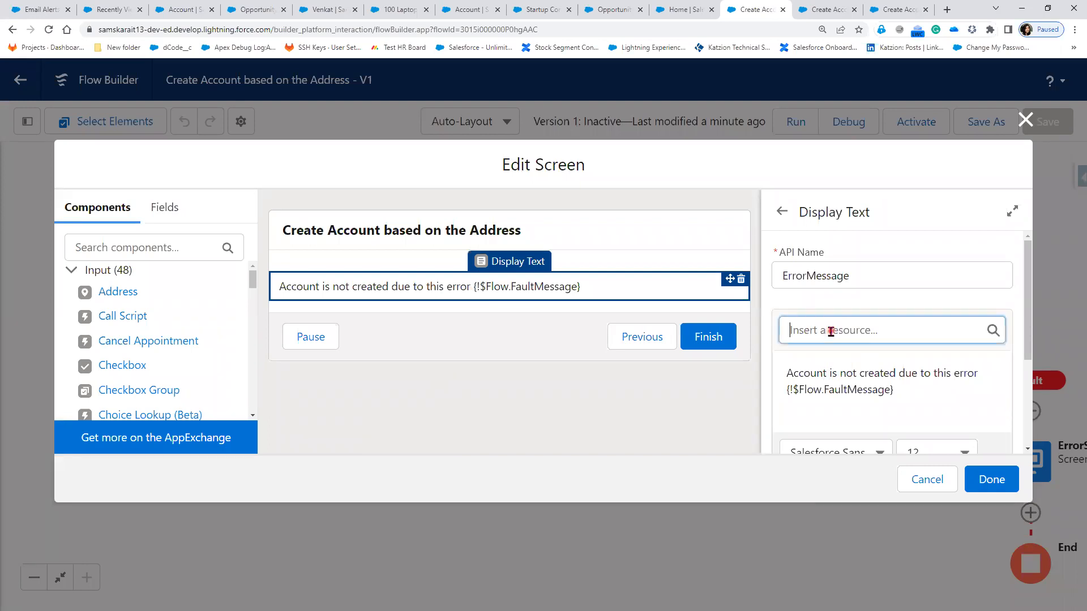
type("Flow")
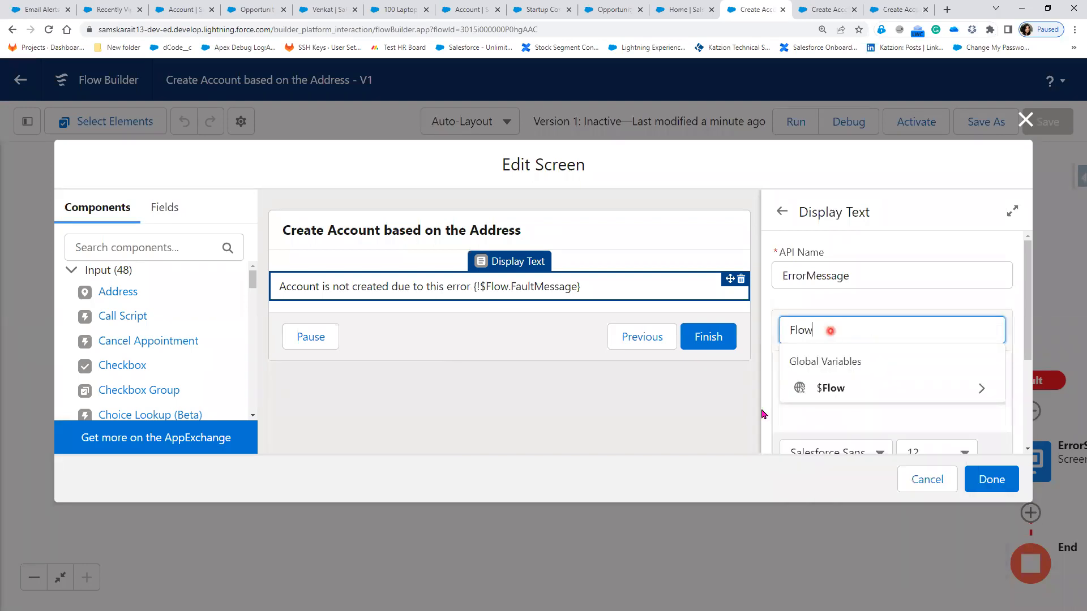
left_click(797, 390)
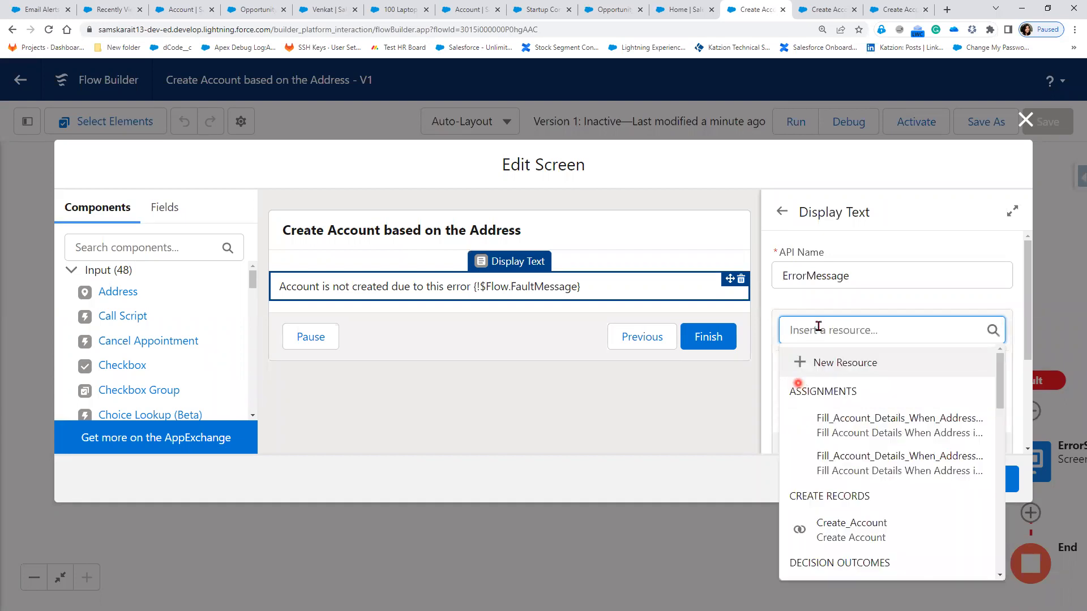
type("F")
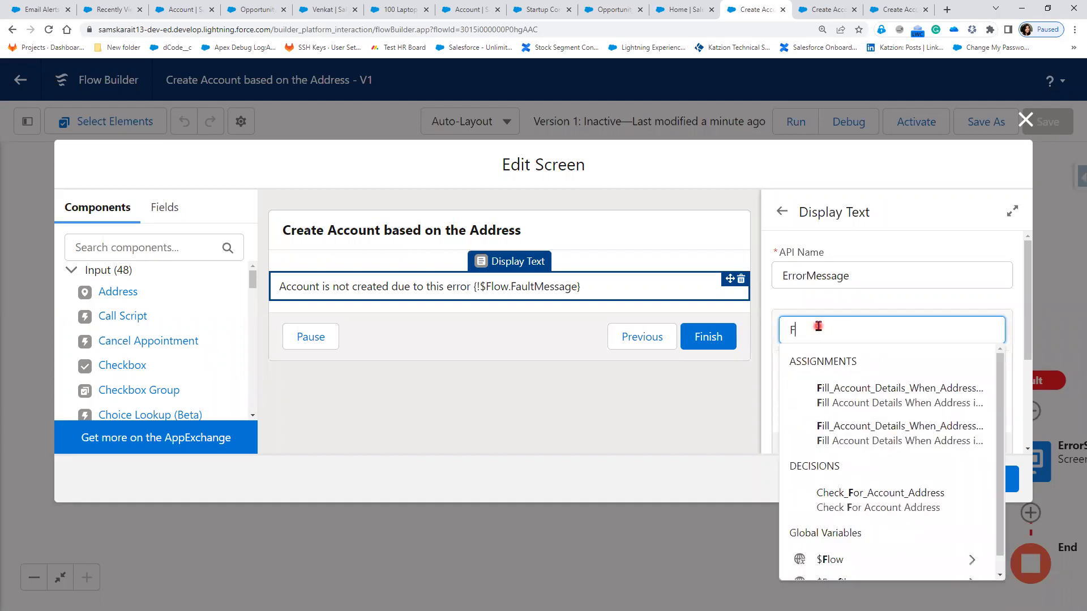
type("low")
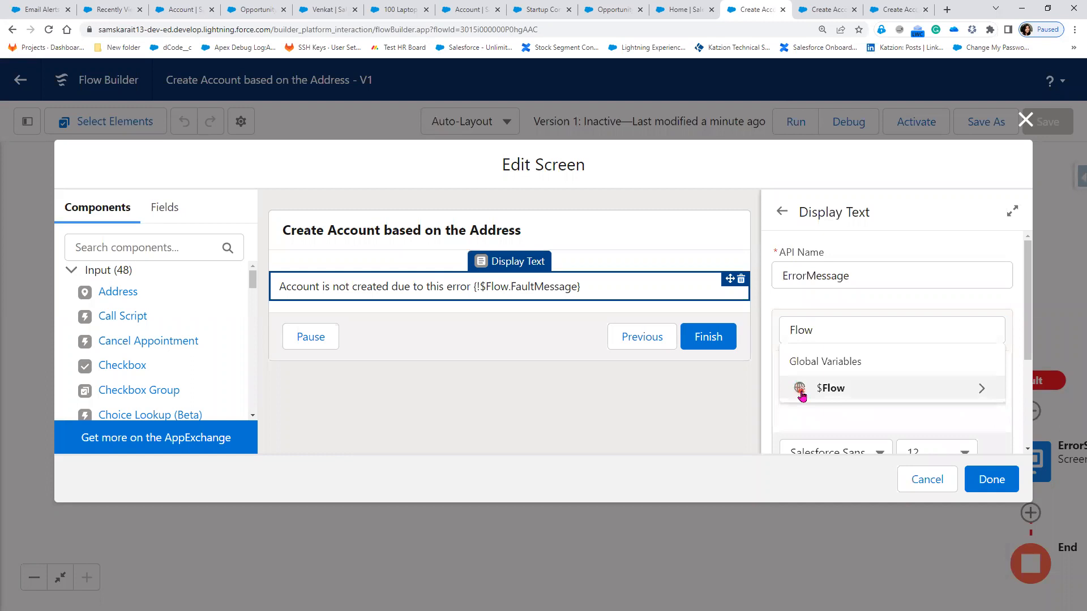
left_click(800, 392)
scroll(885, 541, "down", 2)
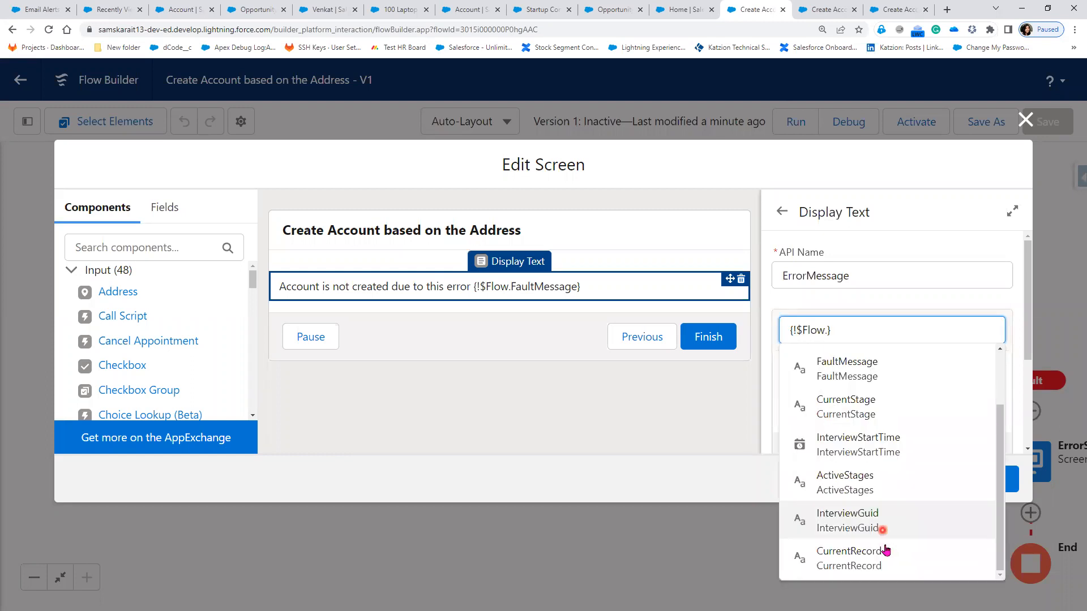
scroll(881, 470, "up", 2)
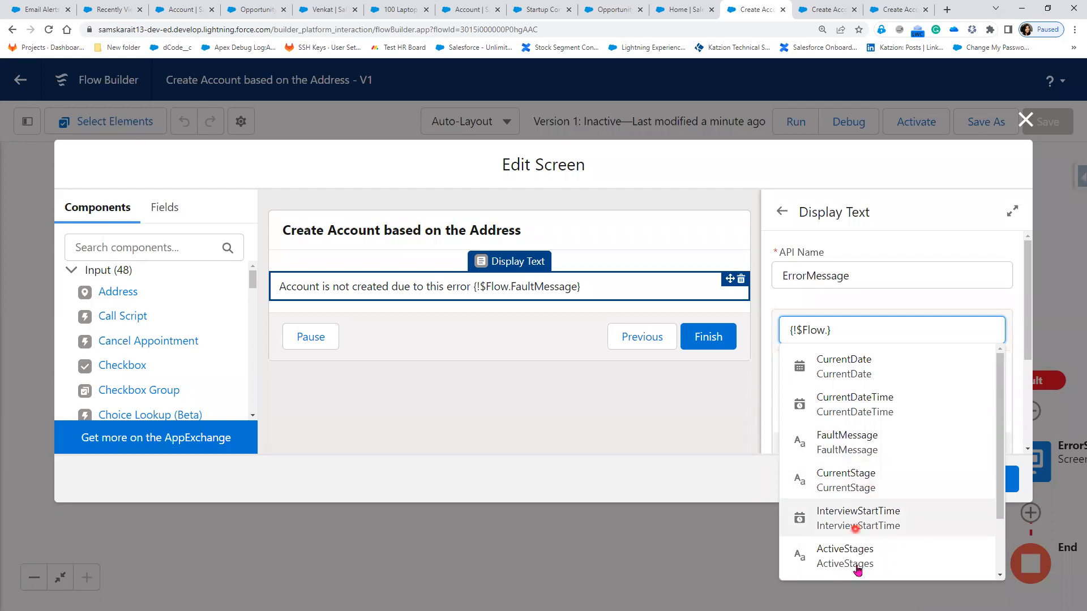
left_click(845, 445)
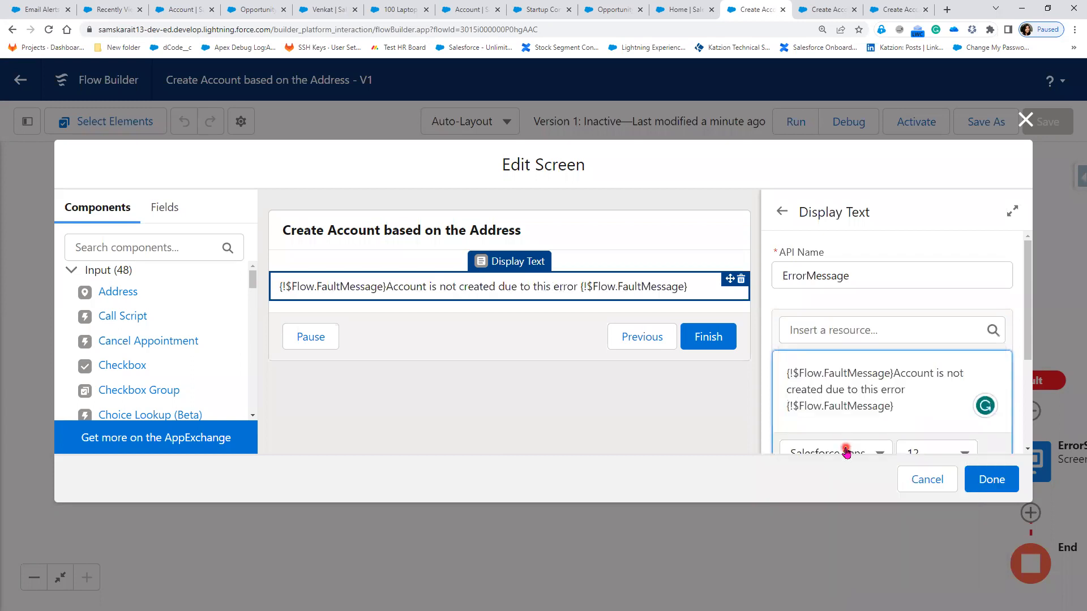
key("BackSpace")
key("BackSpace")
key("BackSpace")
key("BackSpace")
key("BackSpace")
key("BackSpace")
key("BackSpace")
key("BackSpace")
key("BackSpace")
key("BackSpace")
key("BackSpace")
key("BackSpace")
key("BackSpace")
key("BackSpace")
key("BackSpace")
key("BackSpace")
key("BackSpace")
key("BackSpace")
key("BackSpace")
key("BackSpace")
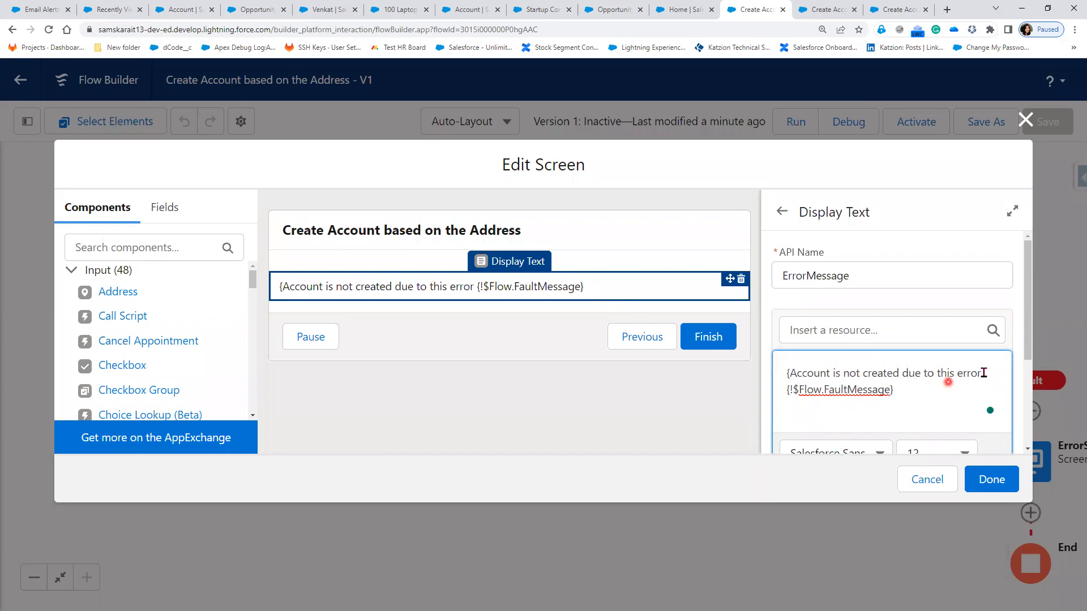
key("BackSpace")
Step: Put {!$Flow.FaultMessage} on its own line after a blank line as a bullet, and apply
scroll(935, 415, "down", 1)
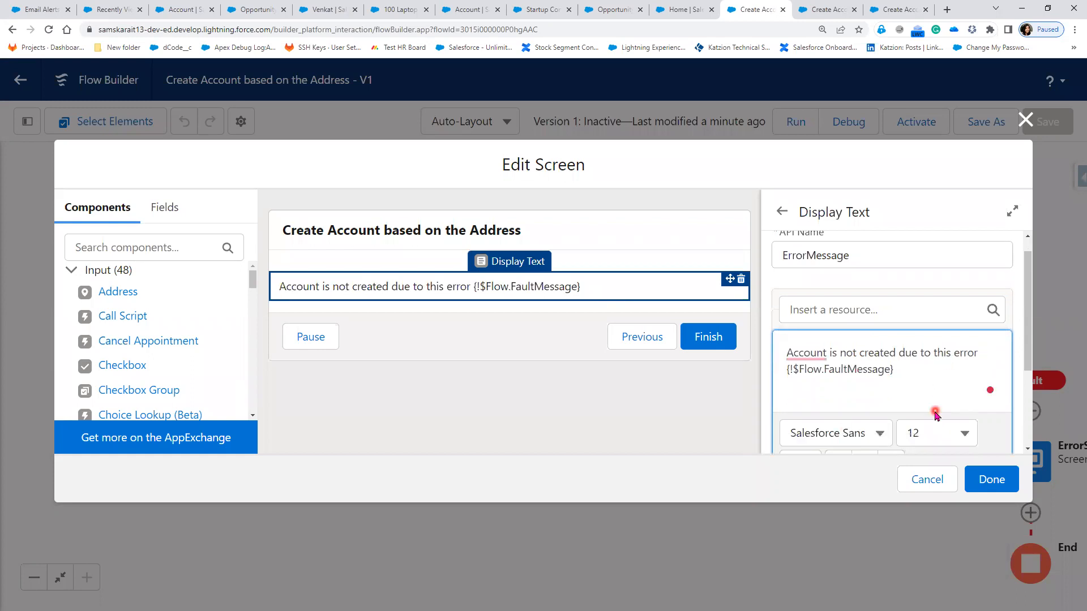
scroll(935, 415, "down", 1)
key("Return")
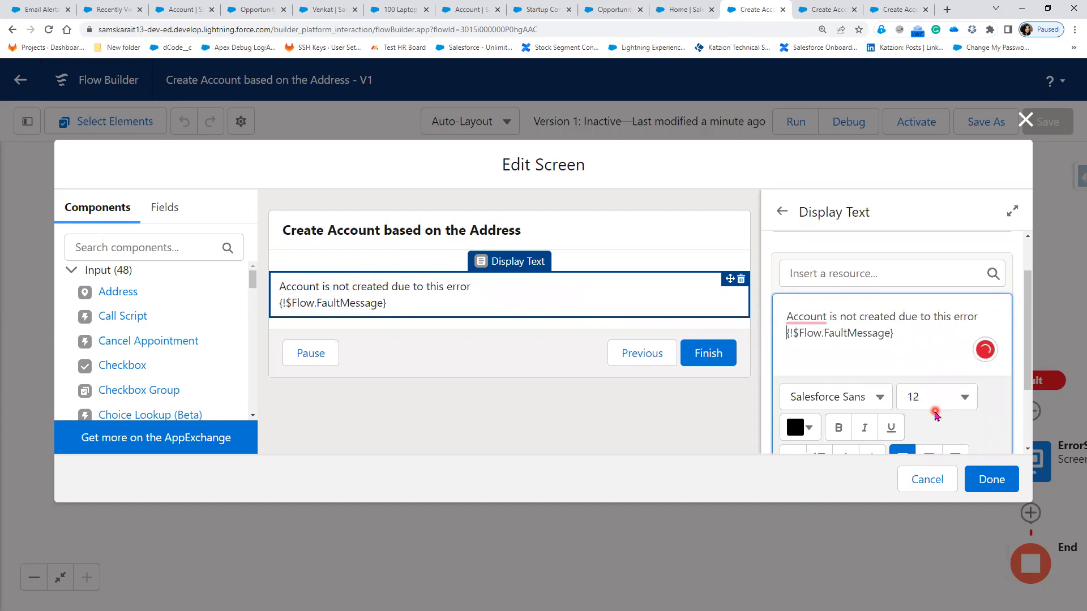
key("Return")
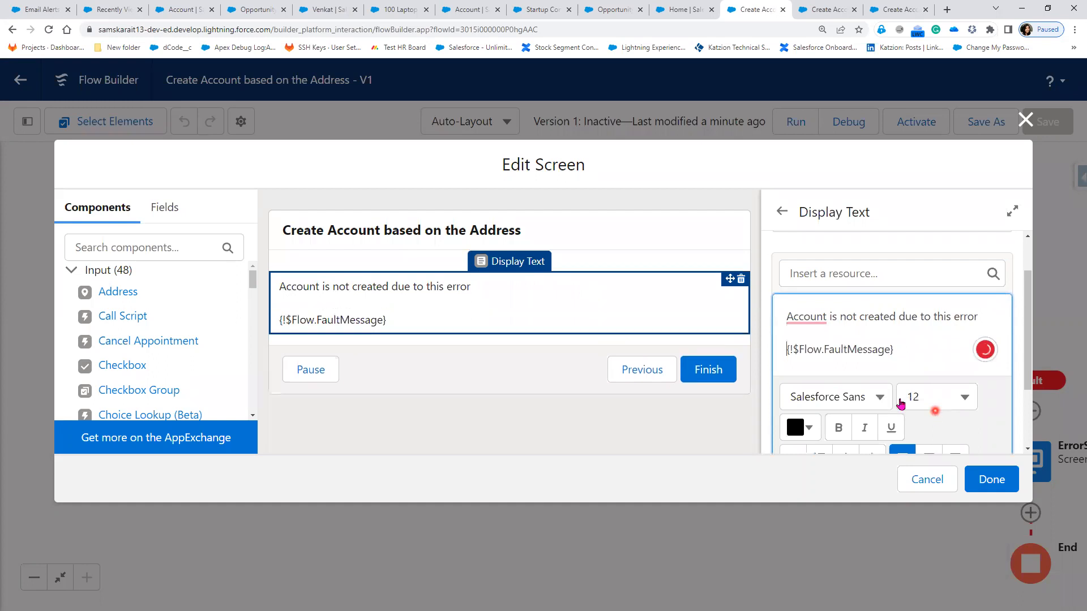
scroll(899, 396, "down", 1)
scroll(896, 391, "down", 2)
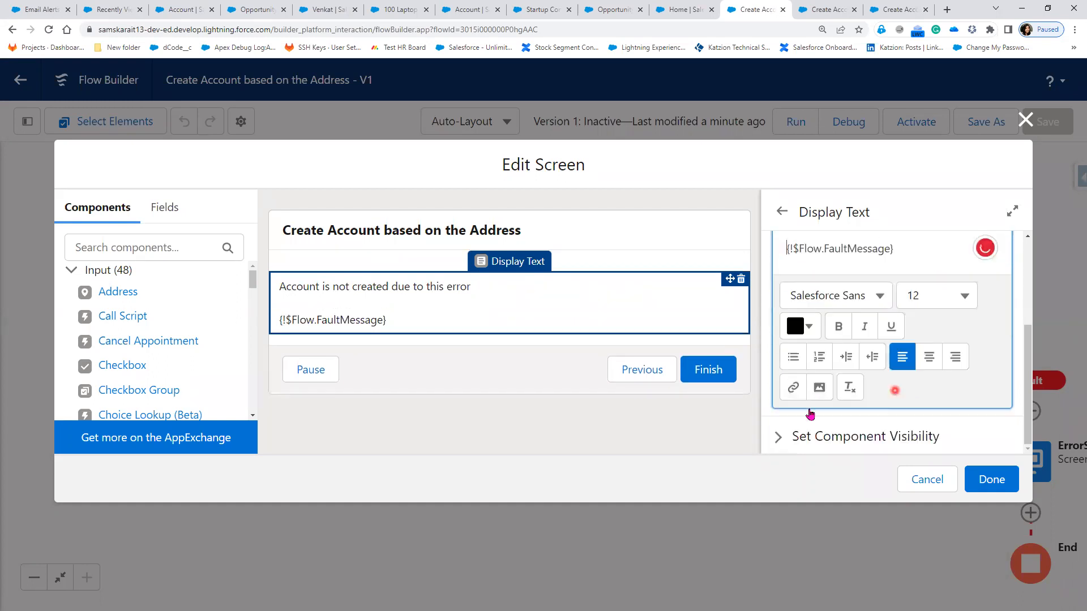
scroll(796, 418, "up", 2)
left_click(795, 418)
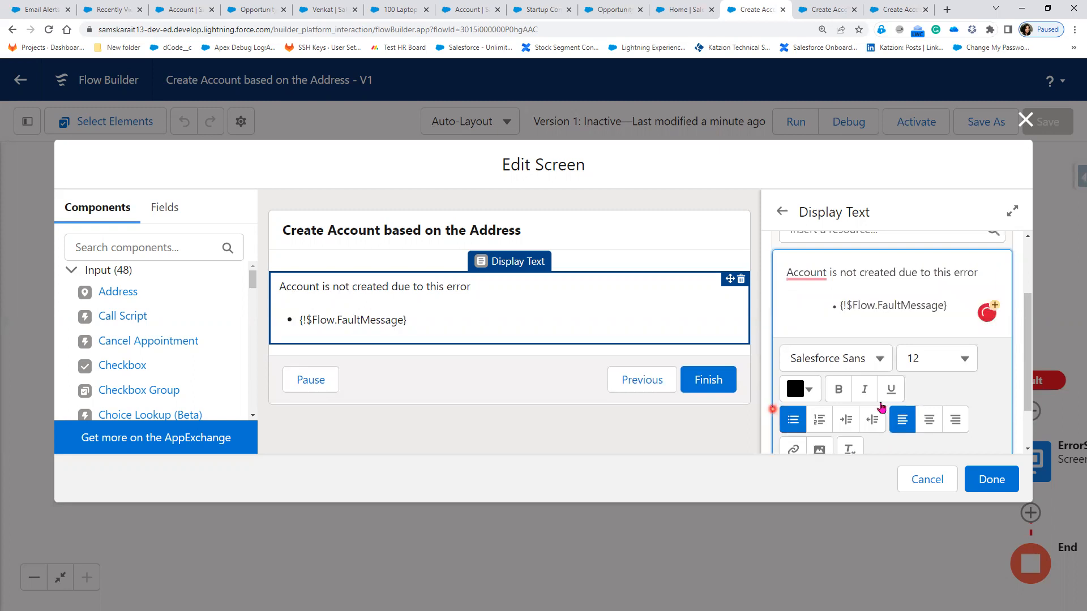
left_click(992, 479)
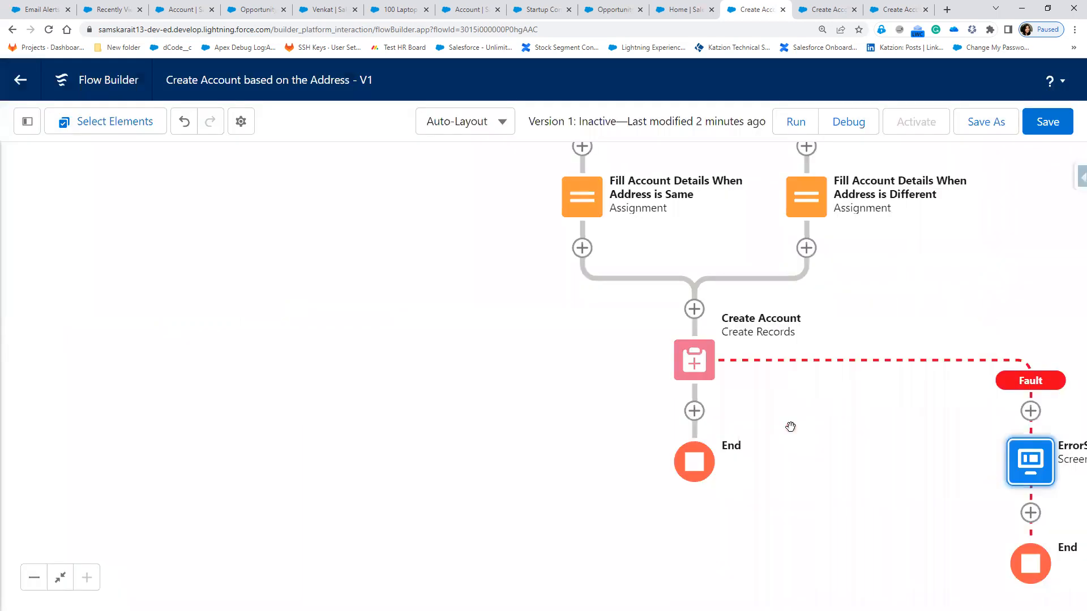
Step: Zoom out and pan the canvas so the whole flow, including the ErrorScreen fault path, fits
scroll(791, 427, "up", 2)
scroll(791, 427, "down", 3)
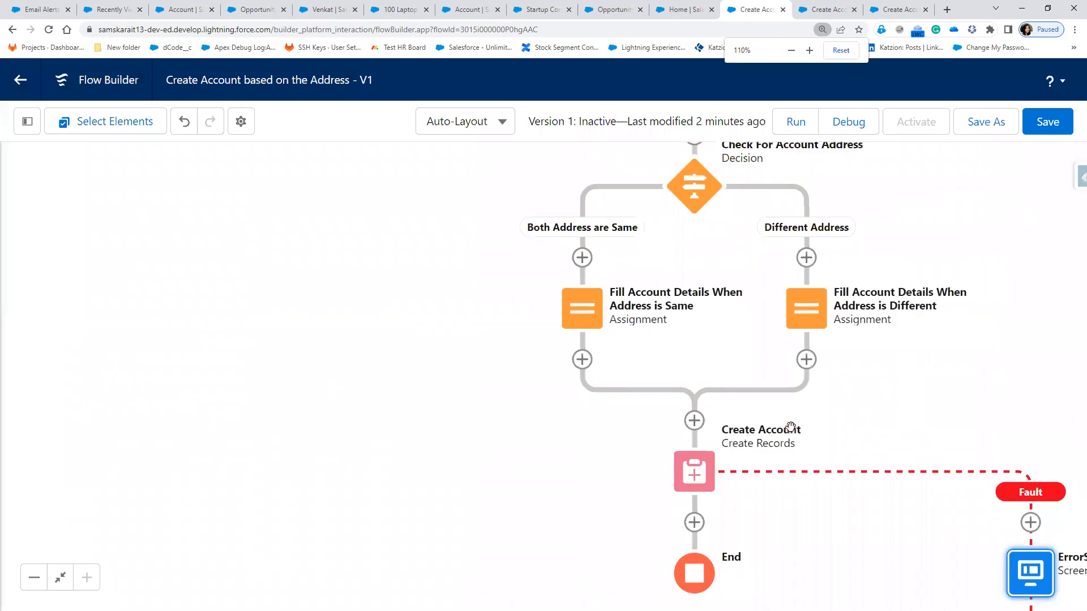
scroll(812, 432, "down", 2)
left_click_drag(813, 433, 785, 415)
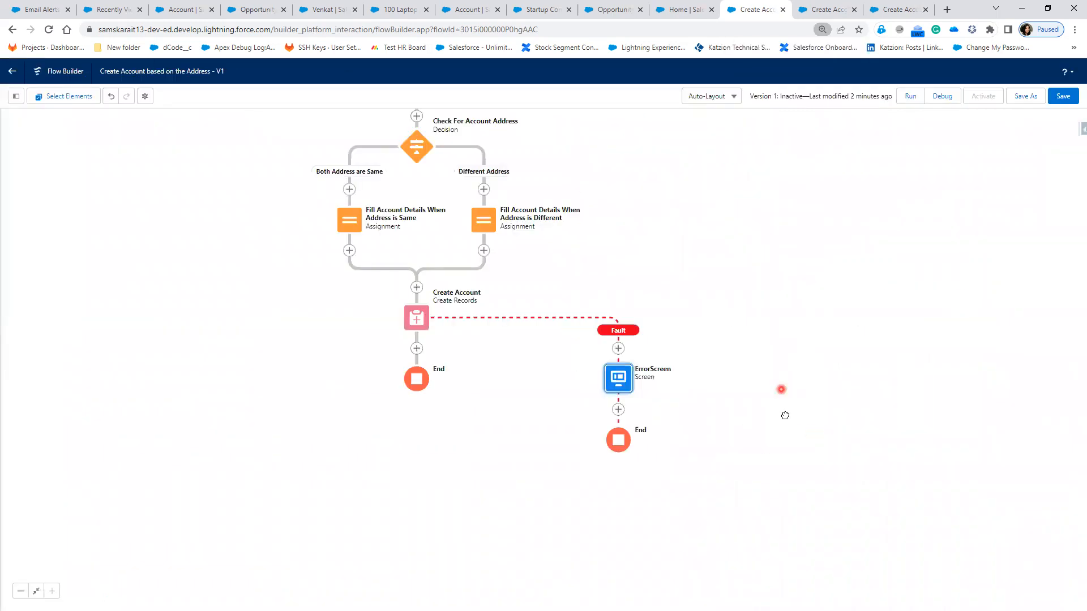
left_click(755, 367)
left_click_drag(711, 249, 724, 366)
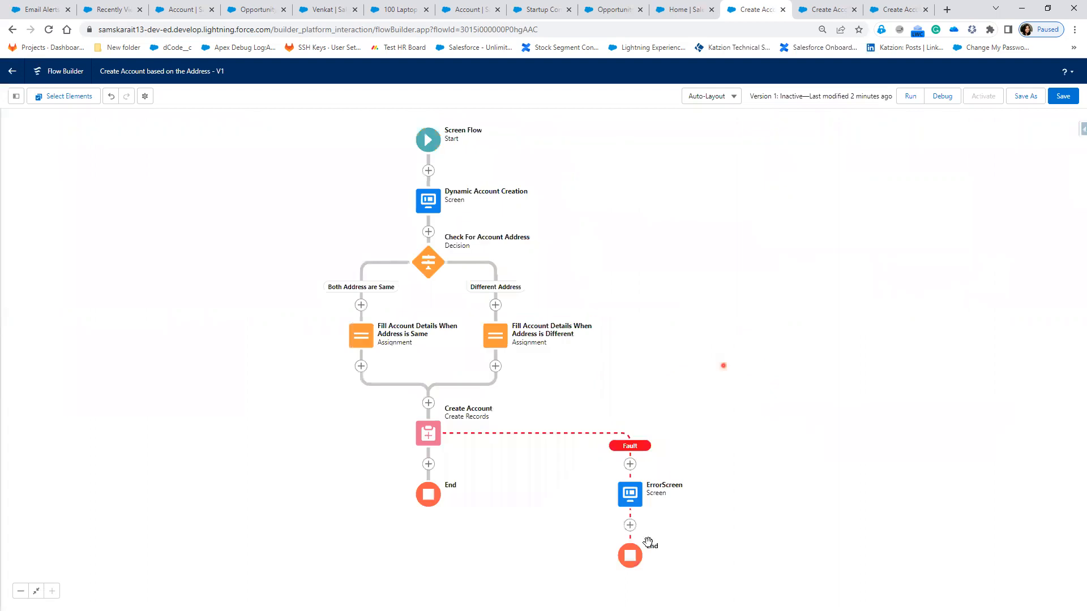
scroll(743, 510, "up", 1)
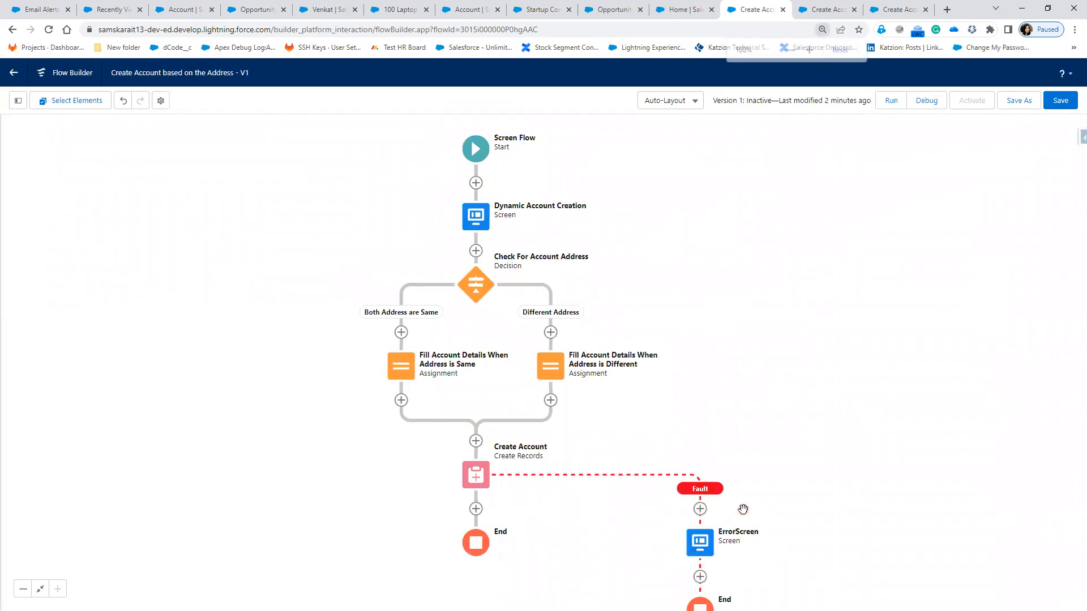
left_click(836, 507)
left_click_drag(853, 494, 846, 477)
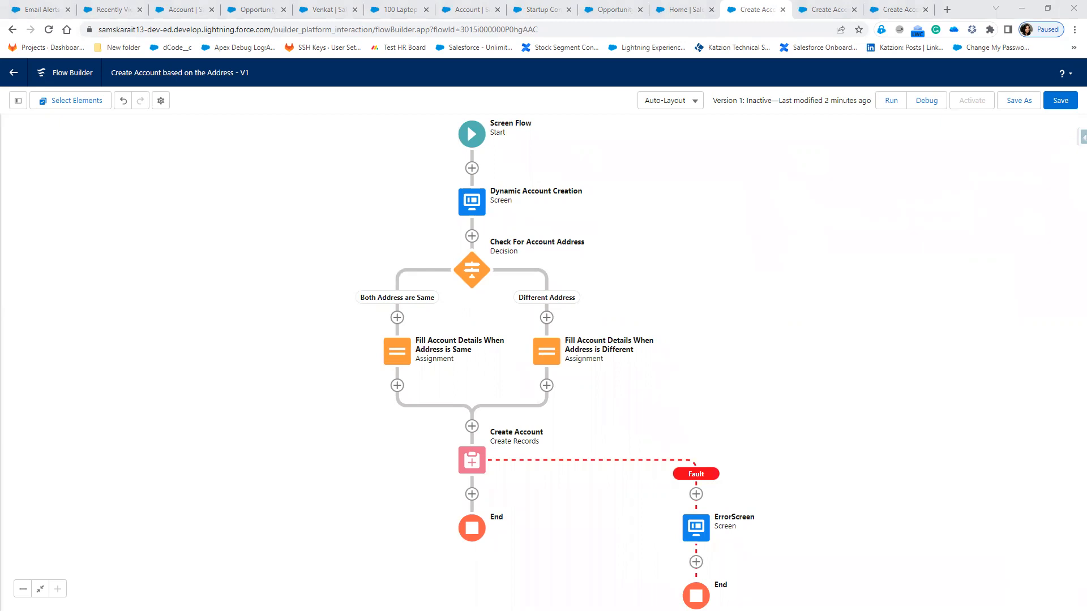
key("alt+Tab")
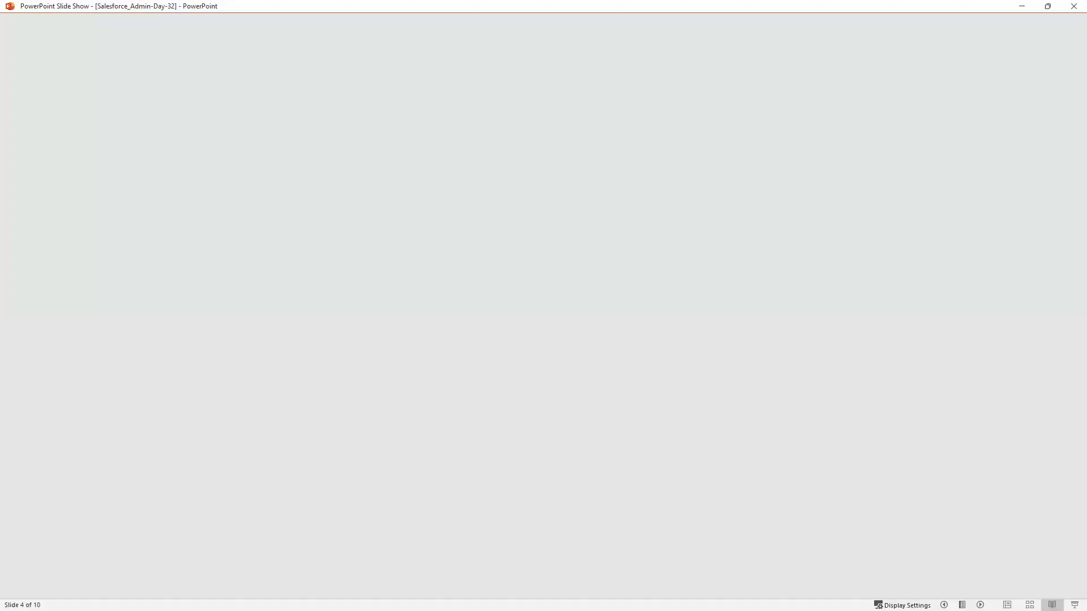
Step: Reveal slide 4's second use-case bullet and advance to slide 5's Recruiter homework task
left_click(743, 338)
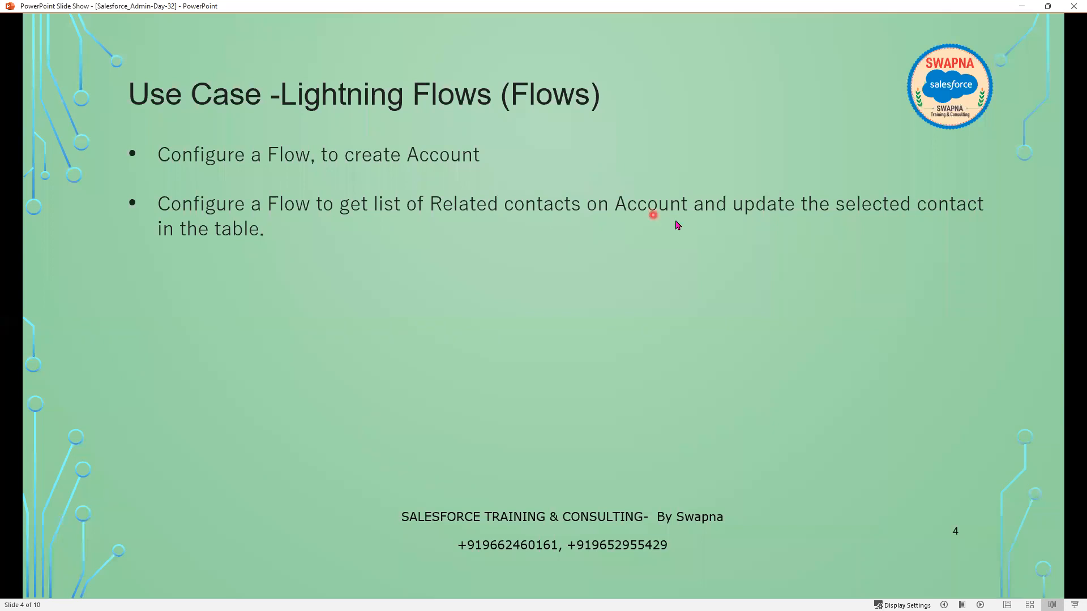
key("alt+Tab")
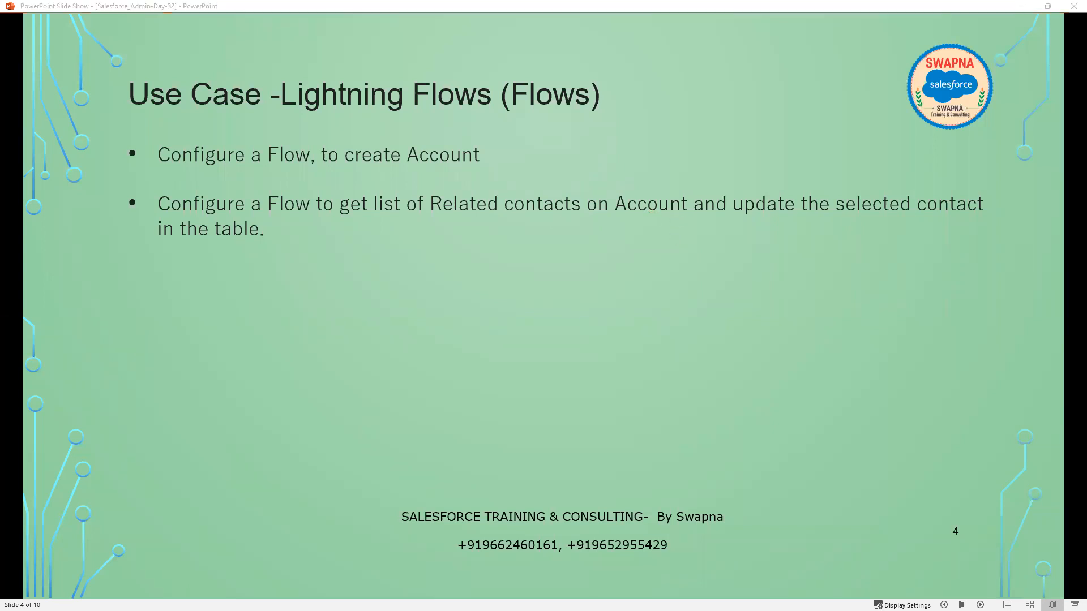
left_click(586, 323)
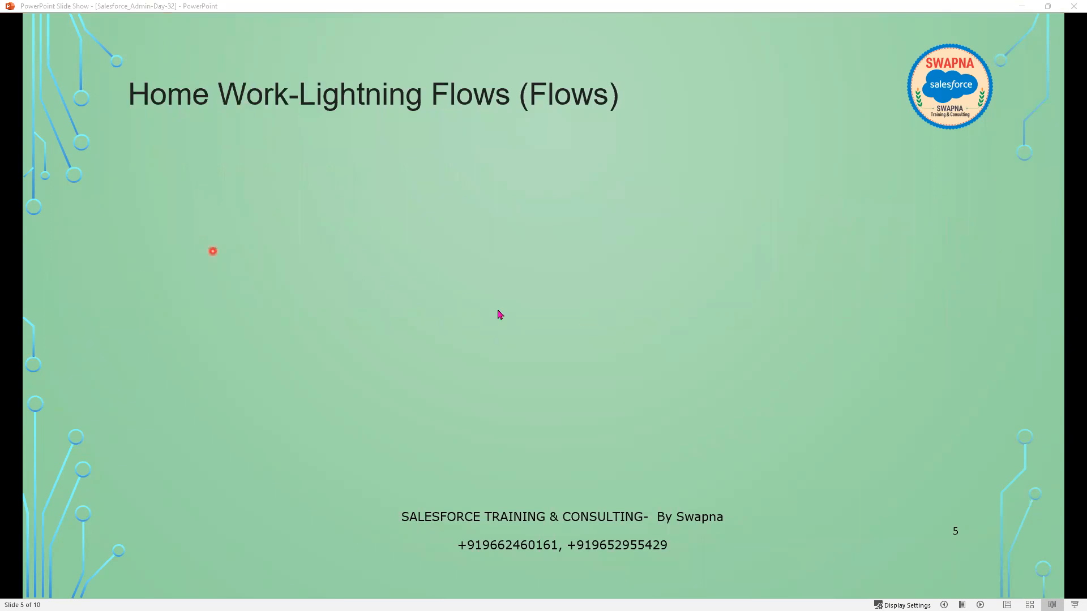
left_click(498, 313)
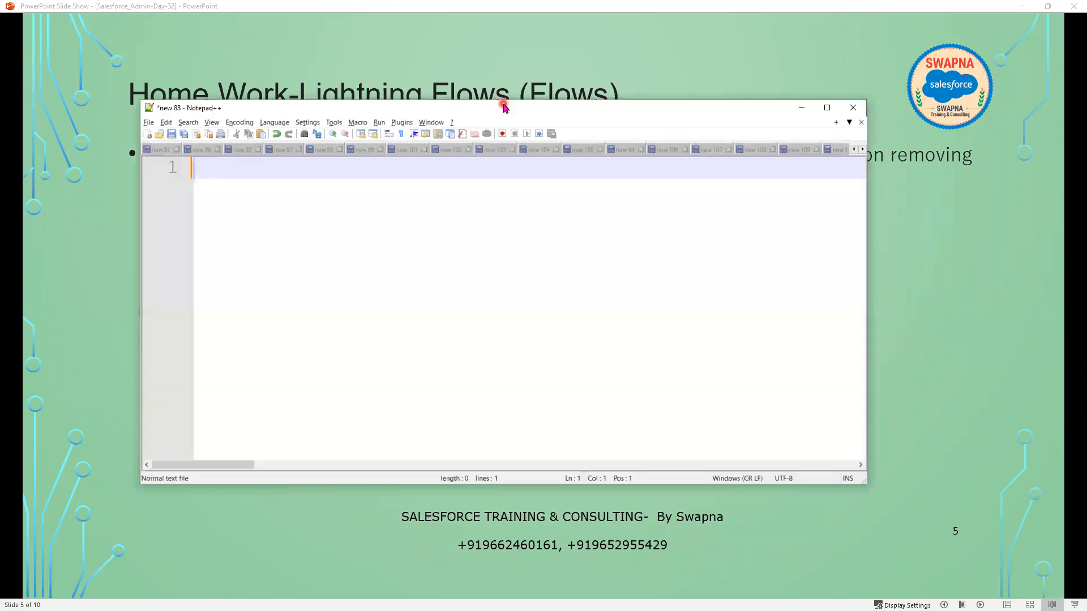
double_click(503, 105)
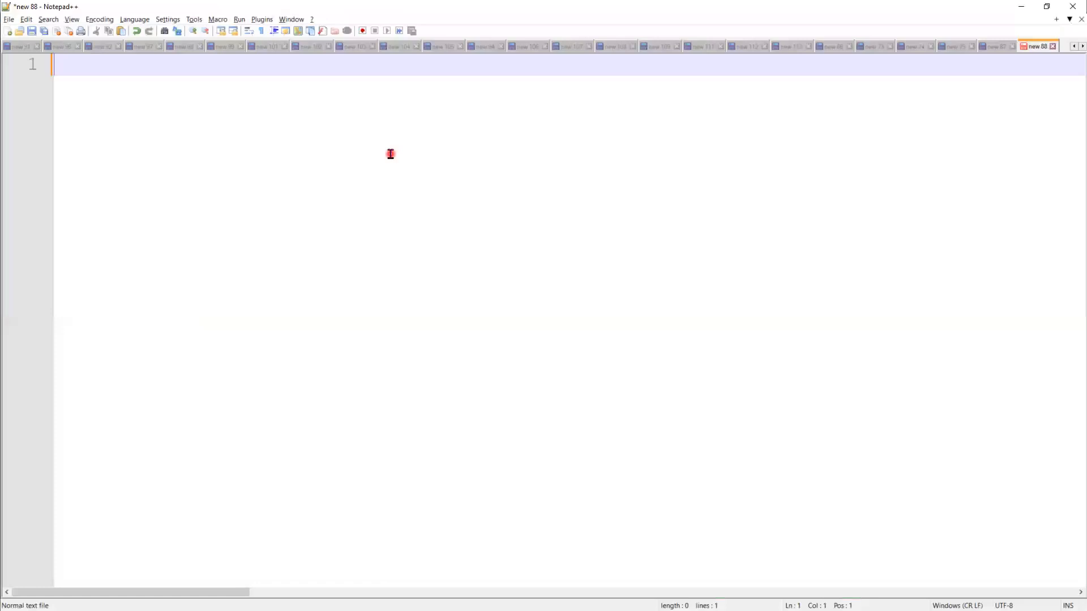
Step: Type 'Configure a Flow, to create Recruiter record as soon as Hiring Mananger Record' on line 3
key("Return")
key("Return")
type("Configure a Flow, to create Recru")
key("BackSpace")
type("uiter record as soon as Hiring Man")
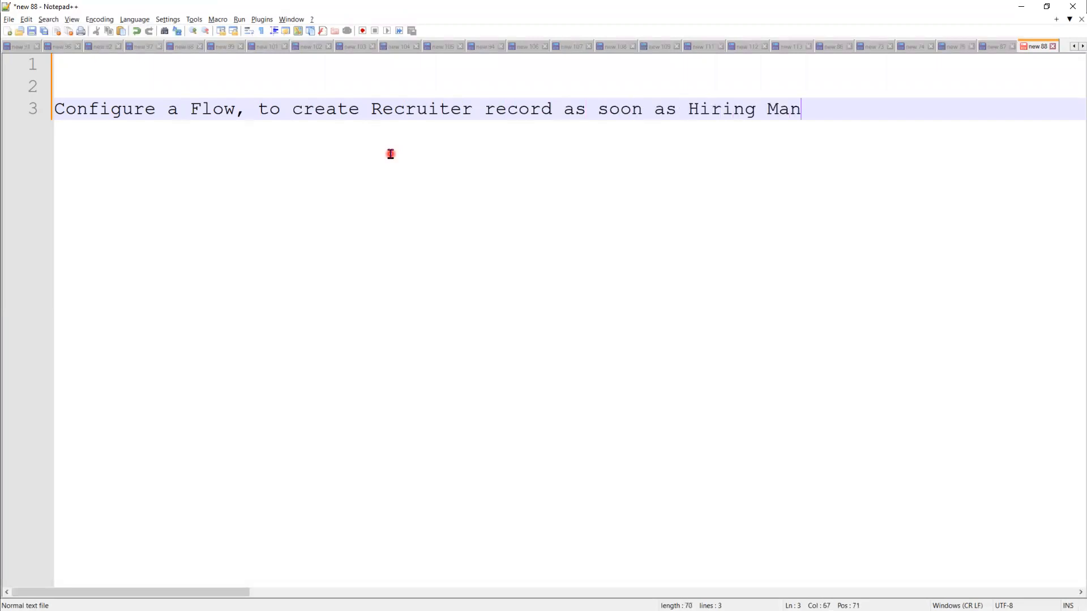
type("anger Re")
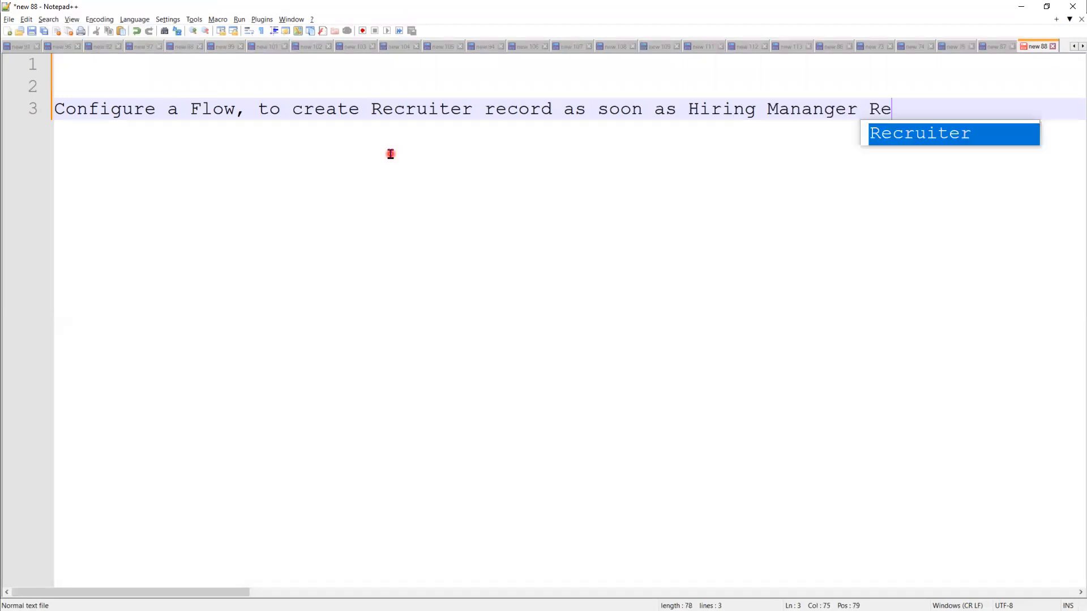
type("cord")
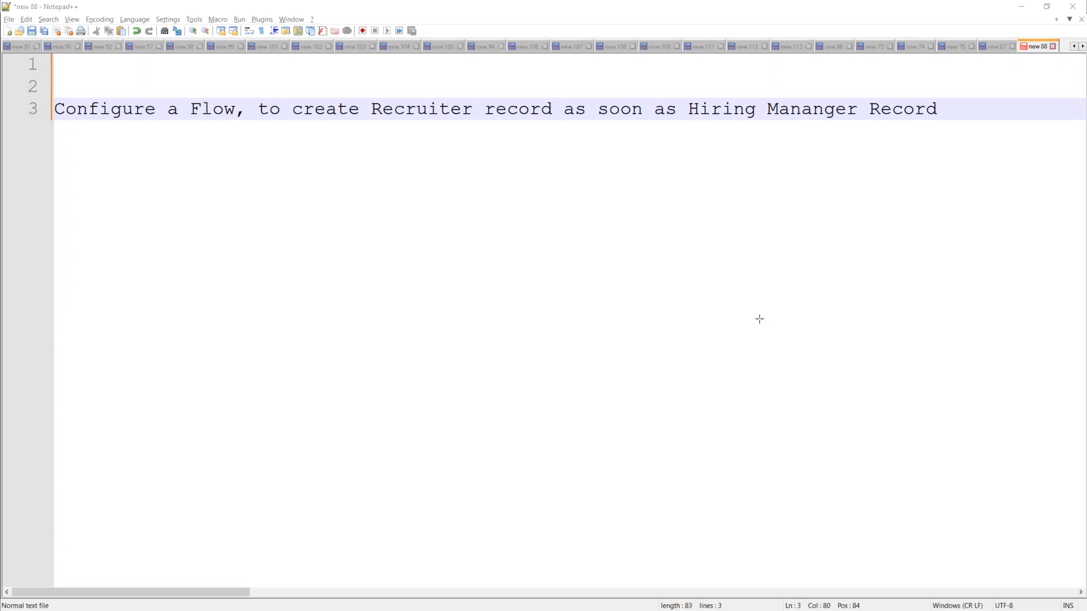
Step: Draw two red boxes and label them Hiring_Mananger_c (left) and Recruiter__c (right)
left_click_drag(689, 268, 995, 398)
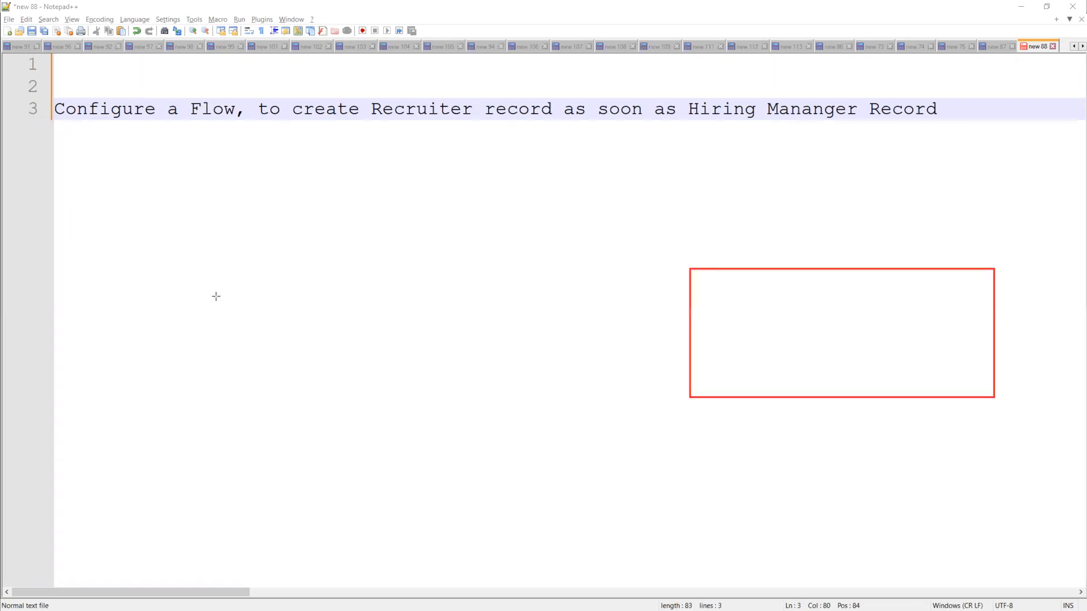
left_click_drag(558, 429, 209, 294)
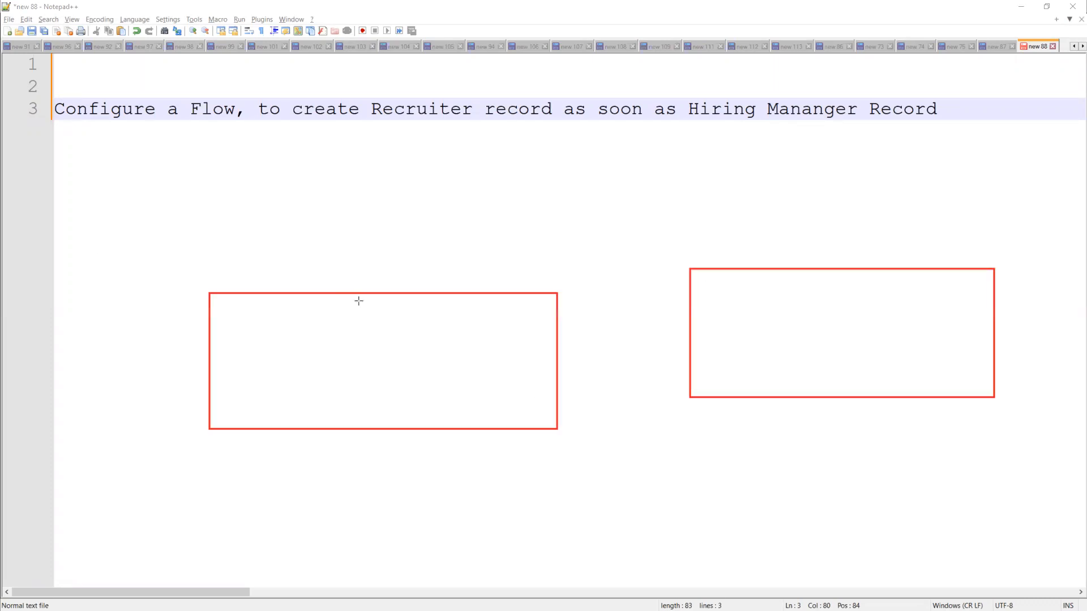
left_click(222, 282)
type("Hit")
type("ing")
type("_M")
type("ananger")
type("_")
type("cc")
key("BackSpace")
left_click(717, 259)
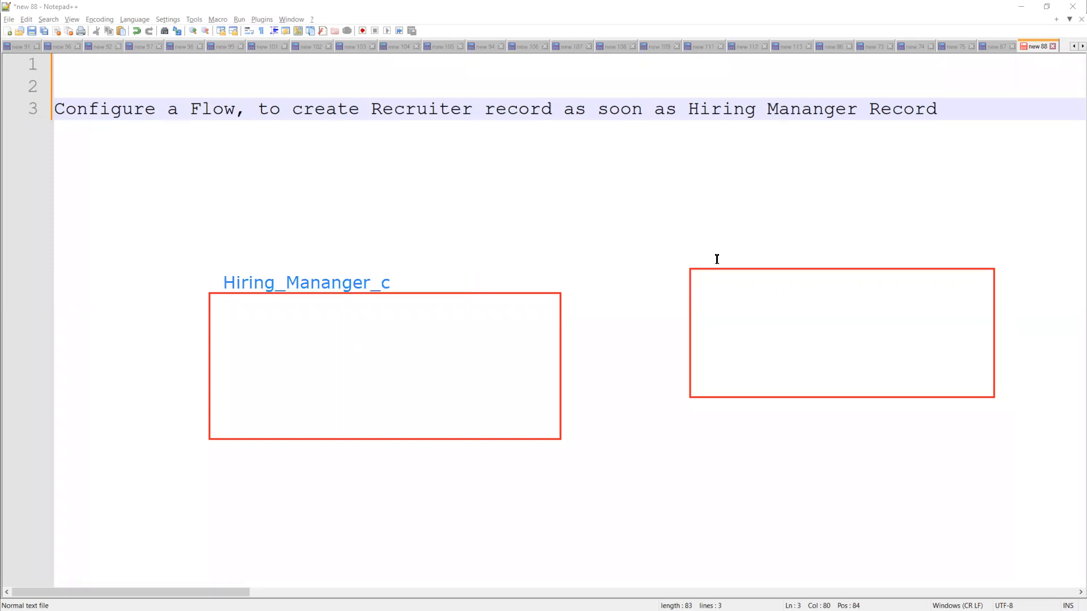
left_click(717, 259)
type("Recruiter__c")
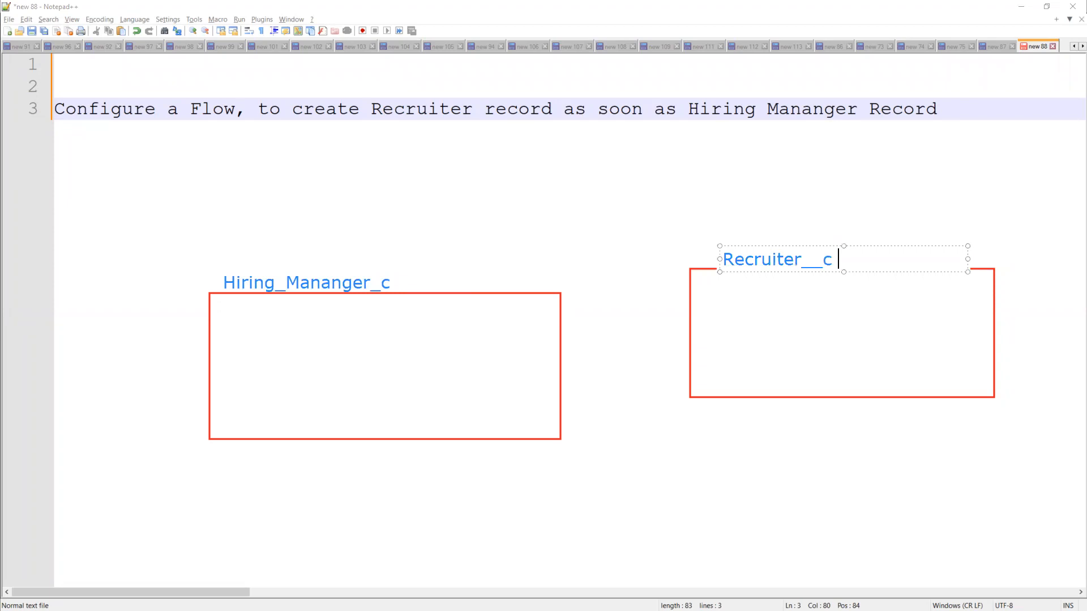
left_click(874, 293)
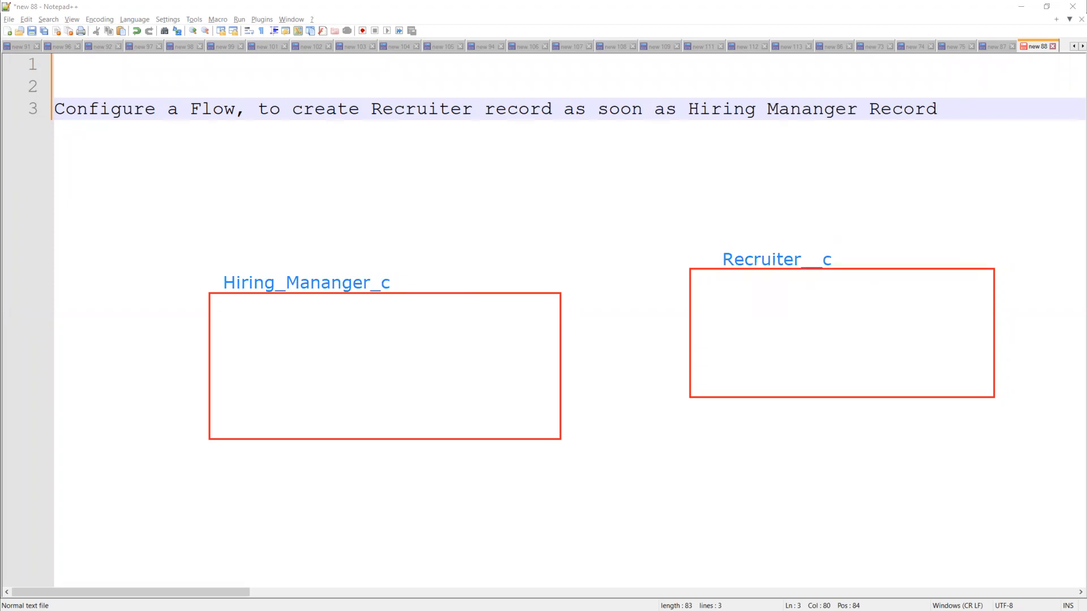
Step: Draw an arrow from the right box pointing to the left box
left_click_drag(678, 320, 603, 325)
left_click_drag(673, 336, 602, 346)
mouse_move(601, 325)
left_mouse_down()
mouse_move(586, 310)
mouse_move(570, 335)
mouse_move(613, 379)
mouse_move(598, 372)
left_mouse_up()
left_click_drag(570, 335, 598, 372)
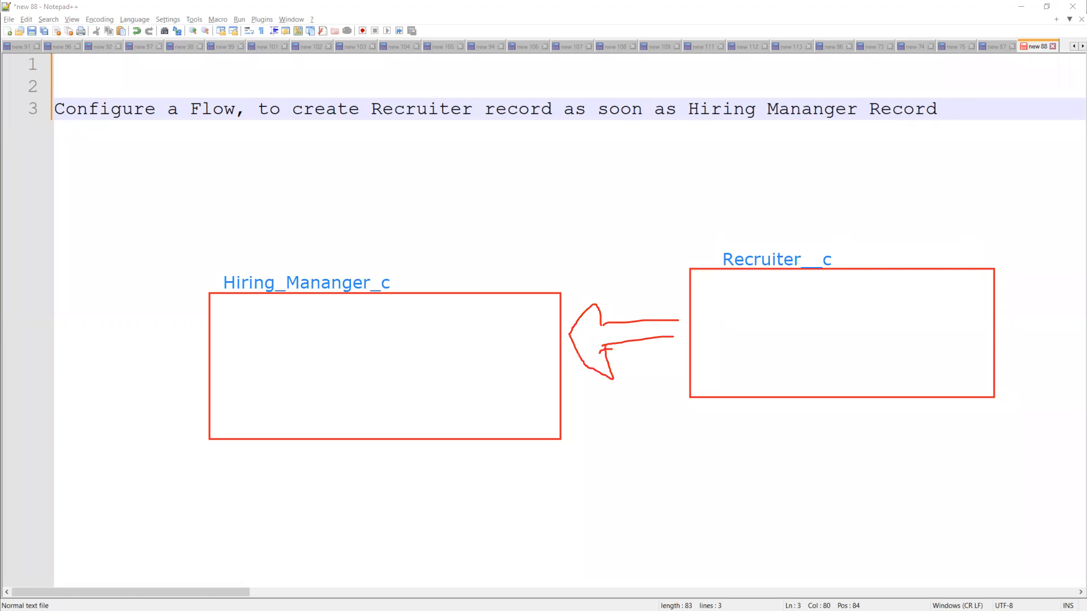
Step: Add the labels (Child) and (Parent) to the boxes and Lookup on the arrow
left_click(847, 255)
type("(Child)")
left_click(418, 285)
type("(")
type("Part")
type("=")
key("BackSpace")
key("BackSpace")
type("ent")
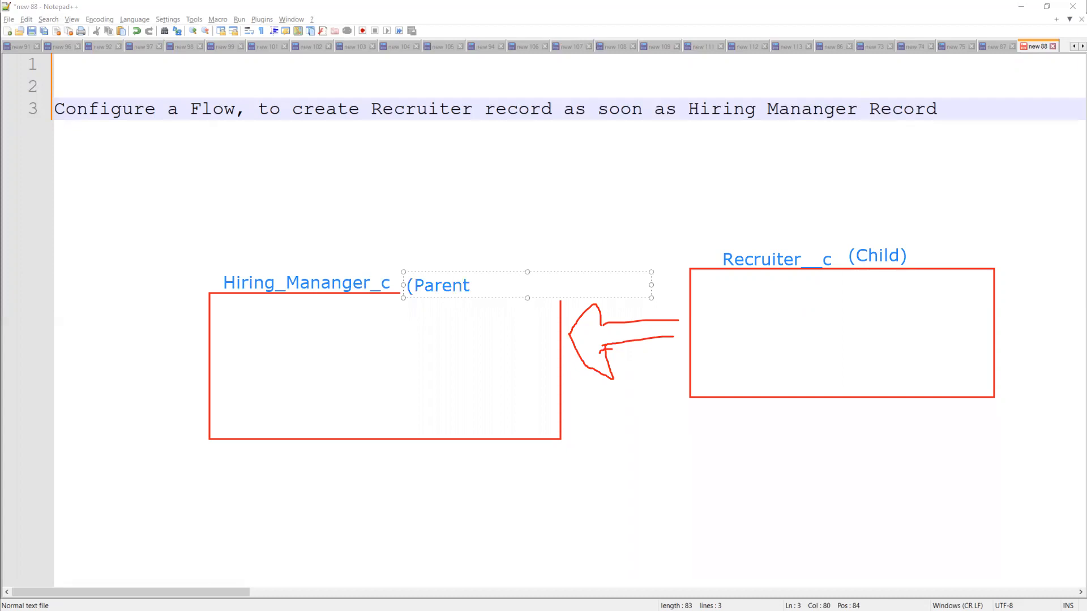
left_click(588, 336)
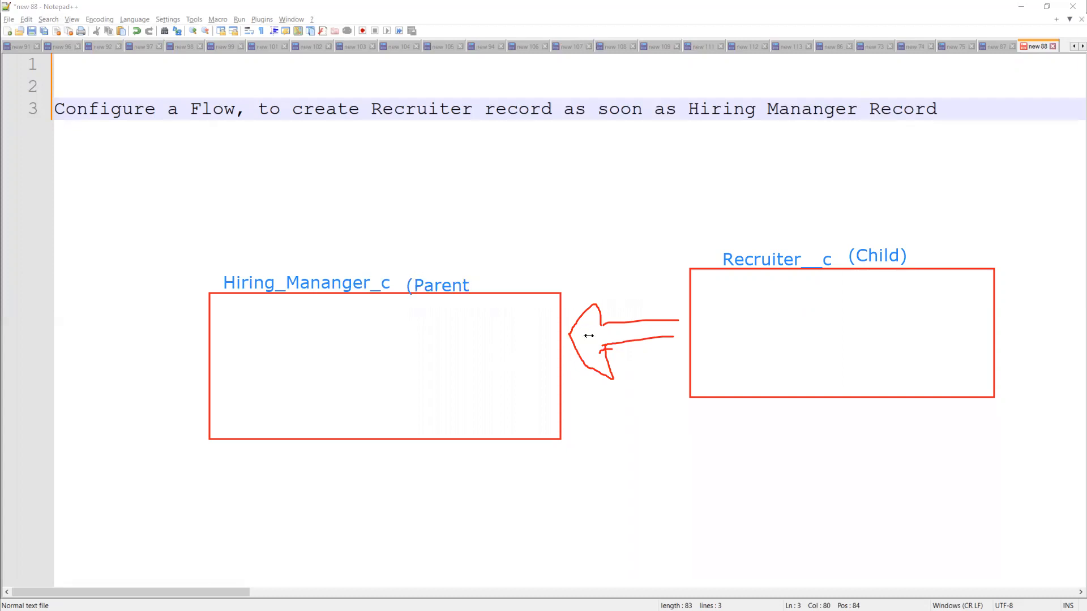
left_click(592, 336)
type("Lookup")
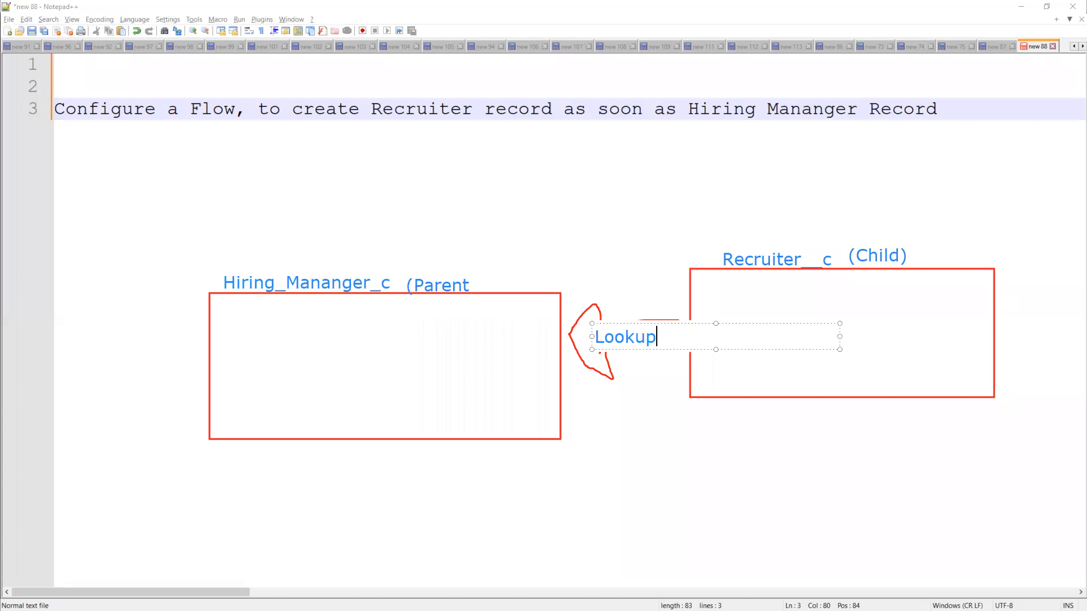
left_click(688, 576)
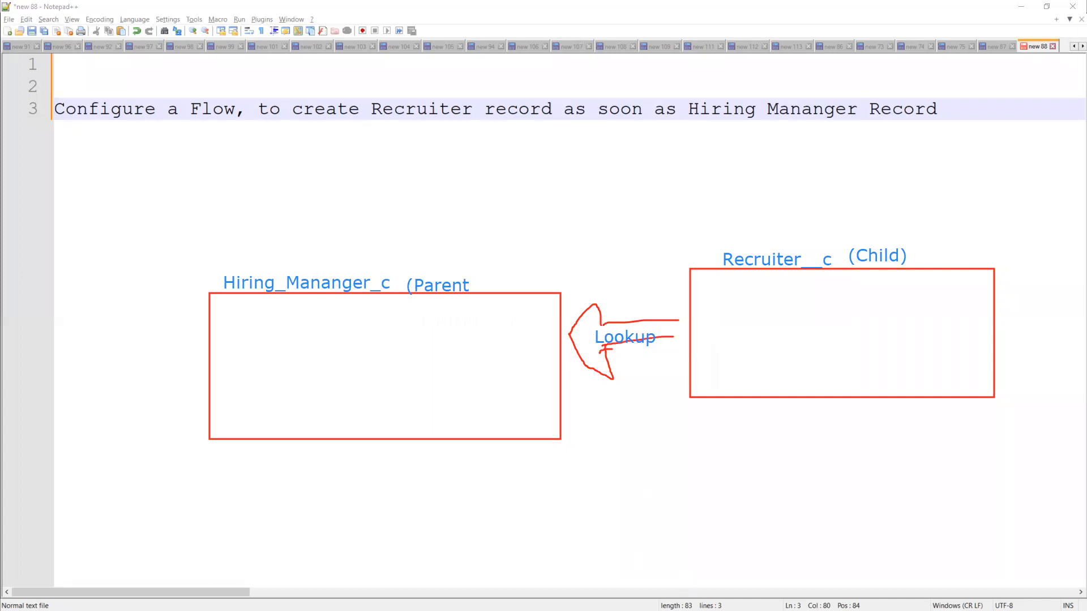
Step: Draw a line across the parent box and a curve joining it to the child box
left_click_drag(211, 325, 586, 328)
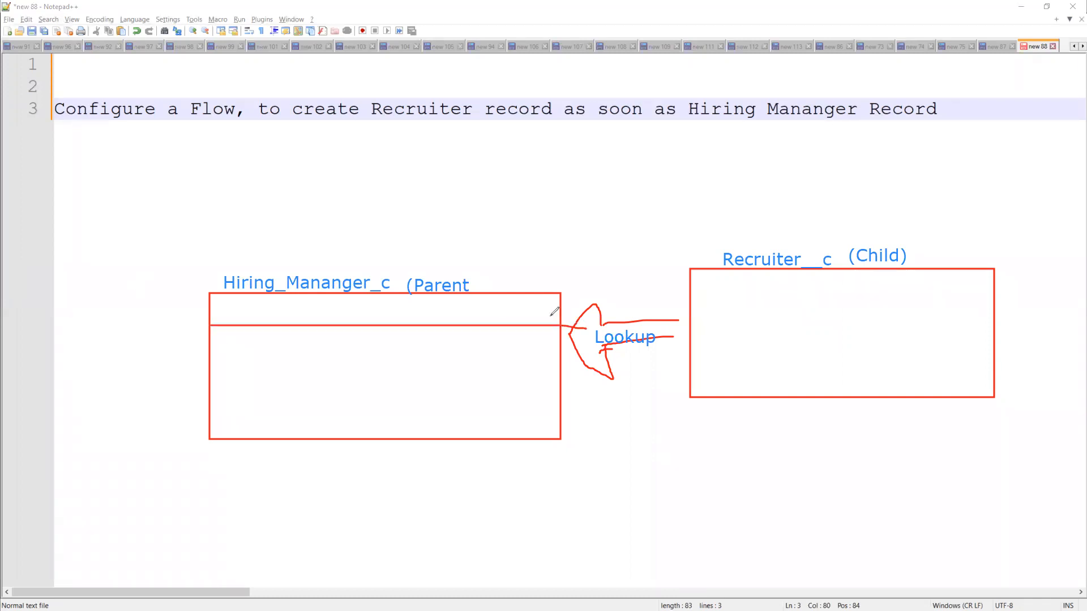
mouse_move(551, 309)
left_mouse_down()
mouse_move(549, 318)
mouse_move(670, 275)
mouse_move(694, 305)
mouse_move(998, 300)
left_mouse_up()
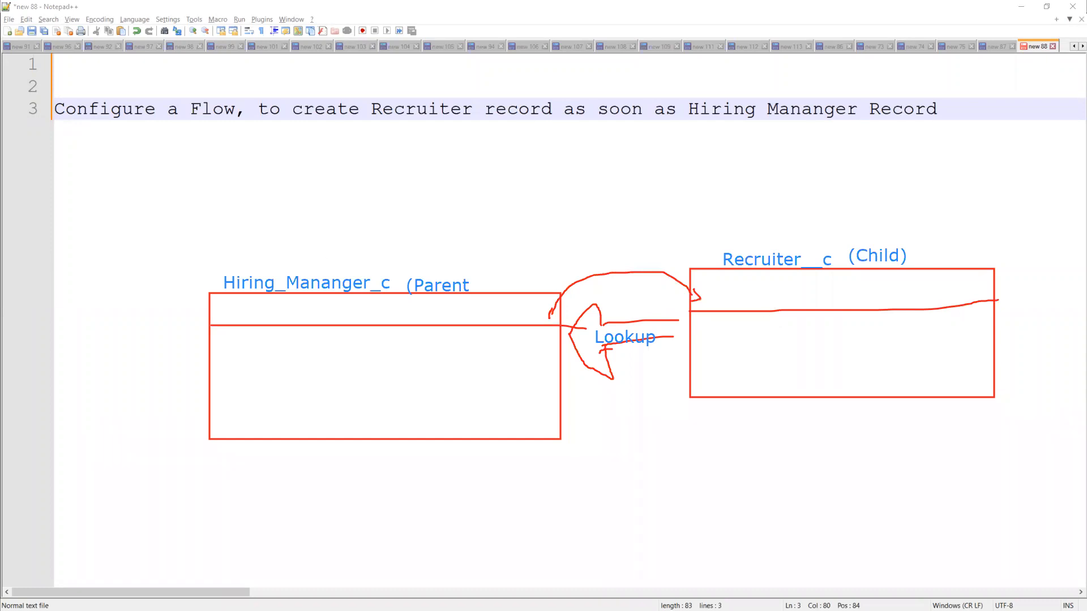
left_click(264, 174)
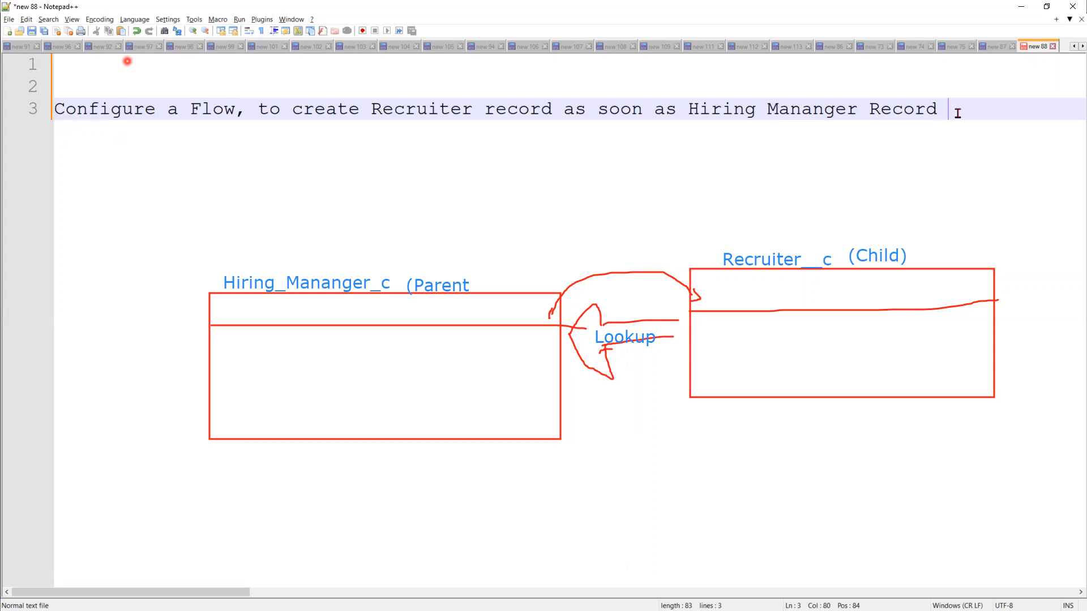
Step: Add blank lines and insert 'on the Hiring Manager Record' after 'Flow' on line 3
key("Return")
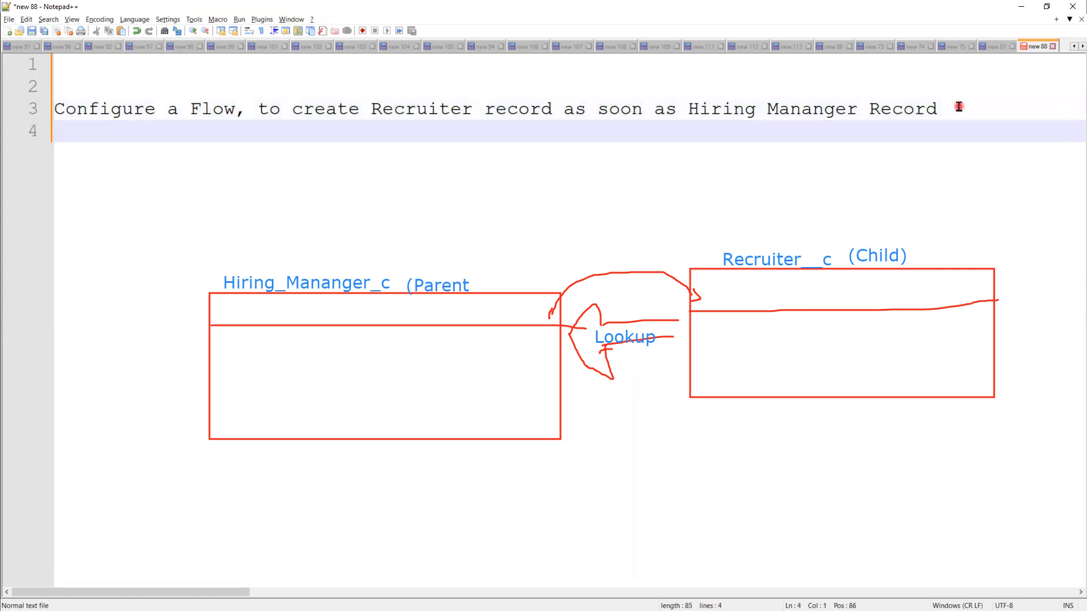
key("Return")
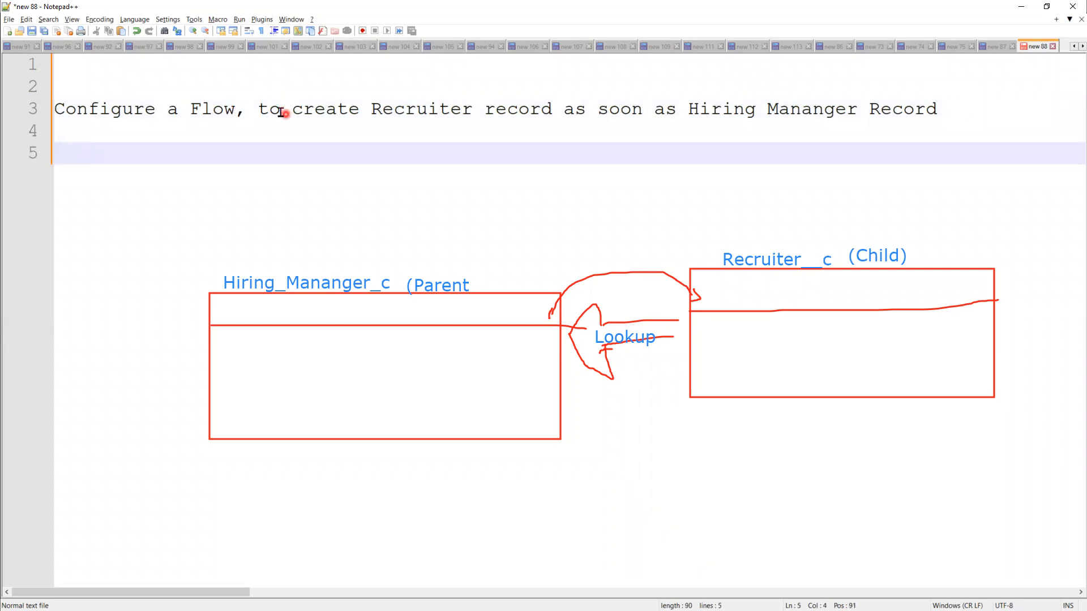
left_click(298, 112)
type("on ")
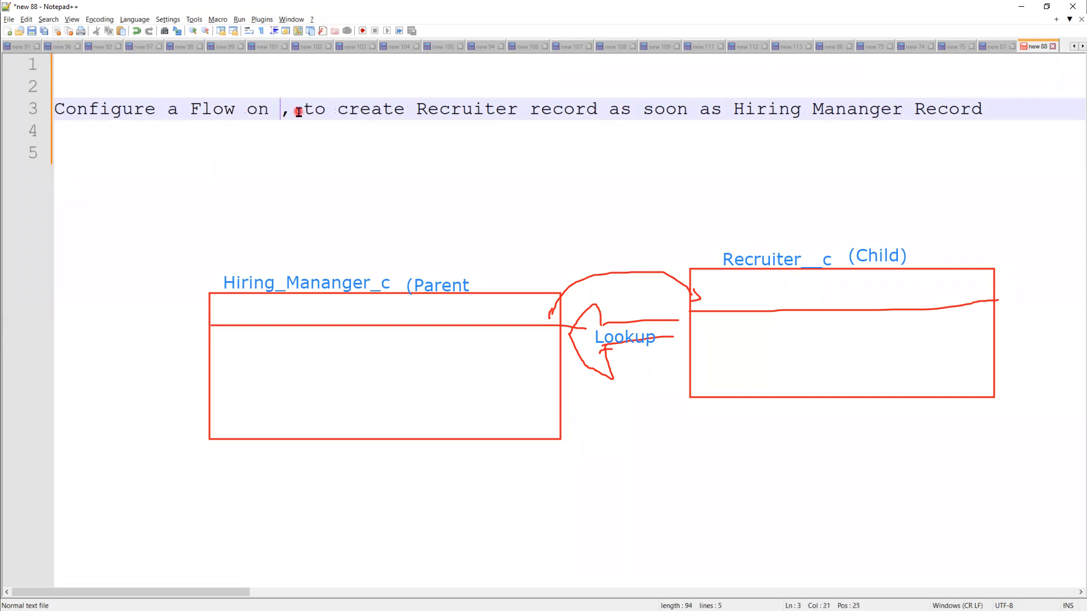
type("the ")
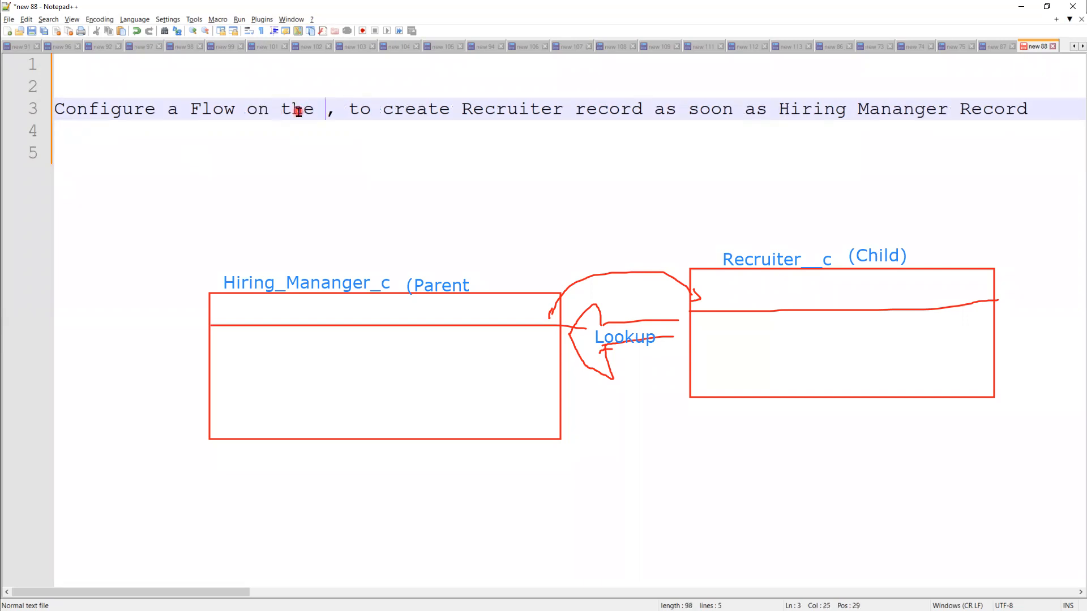
type("G")
key("BackSpace")
type("Hi")
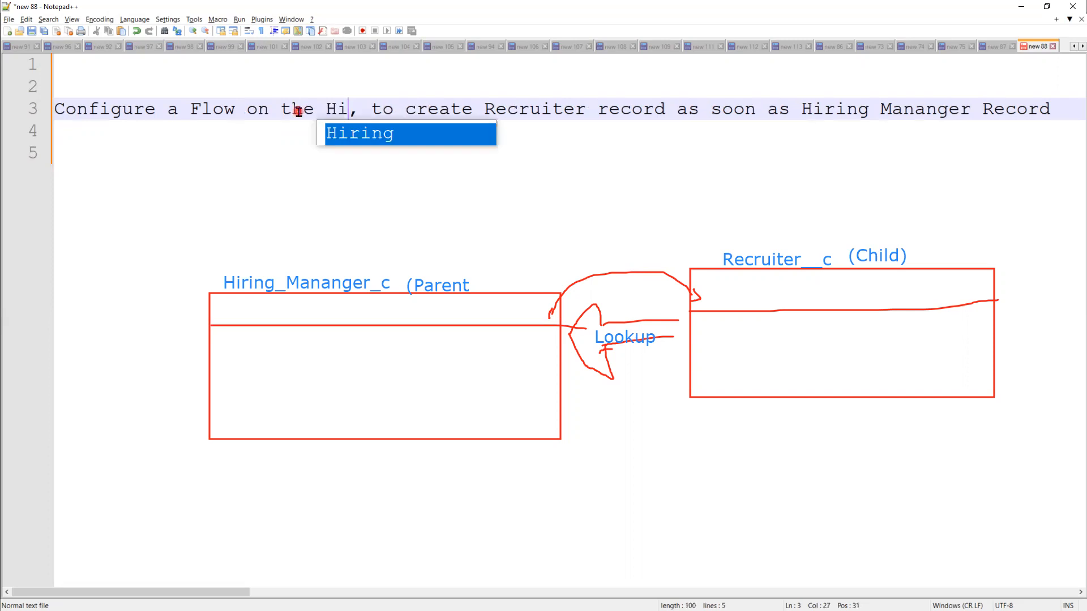
key("Return")
type("Man")
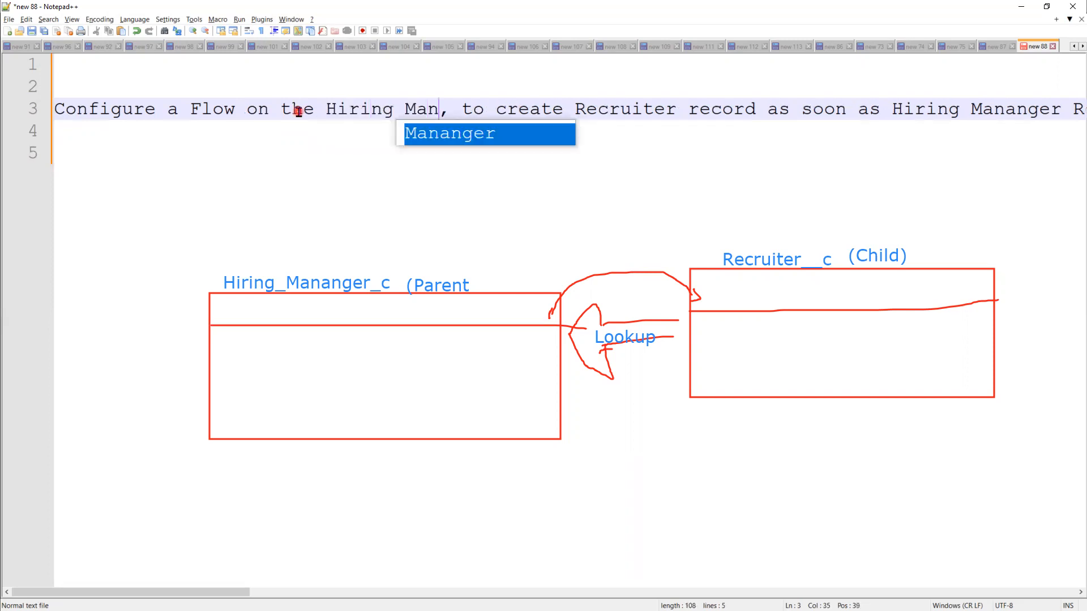
type("ager Re")
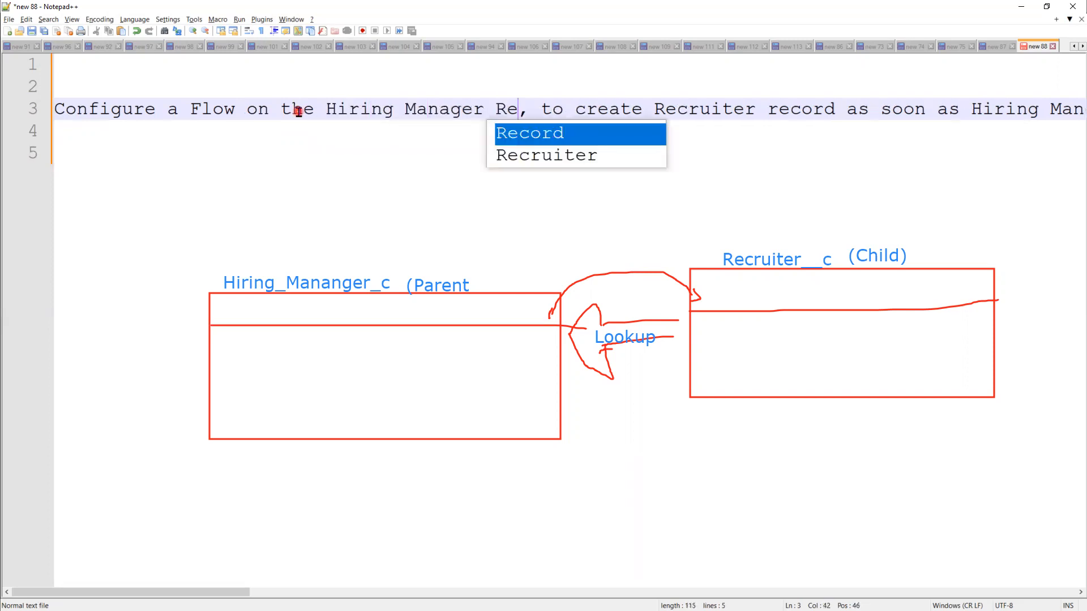
type("cord")
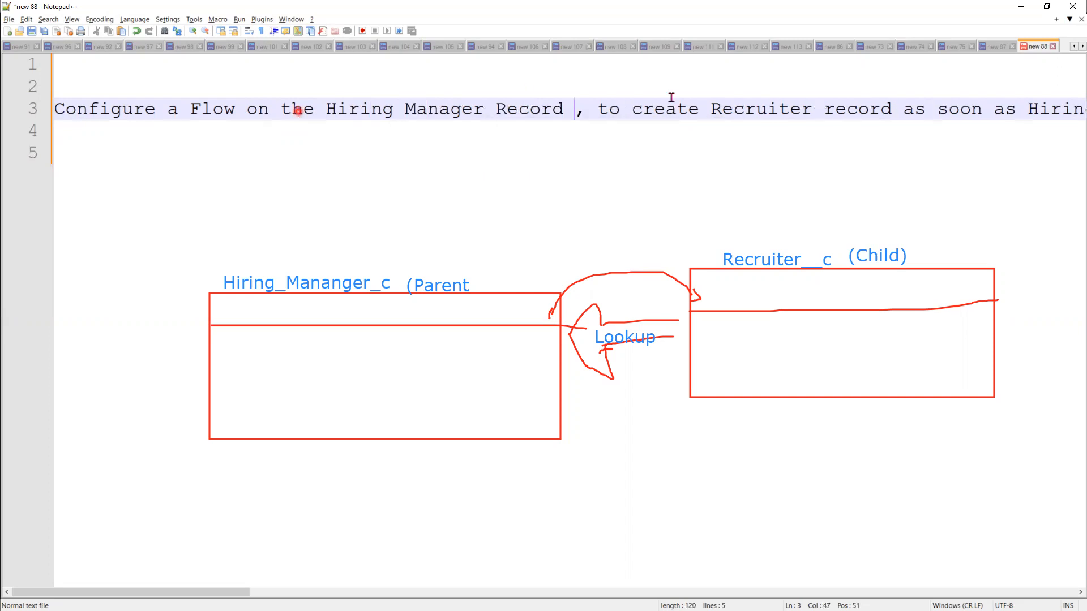
Step: Insert 'New' before 'Recruiter' and move 'as soon as' onto line 4
left_click(703, 109)
type("New")
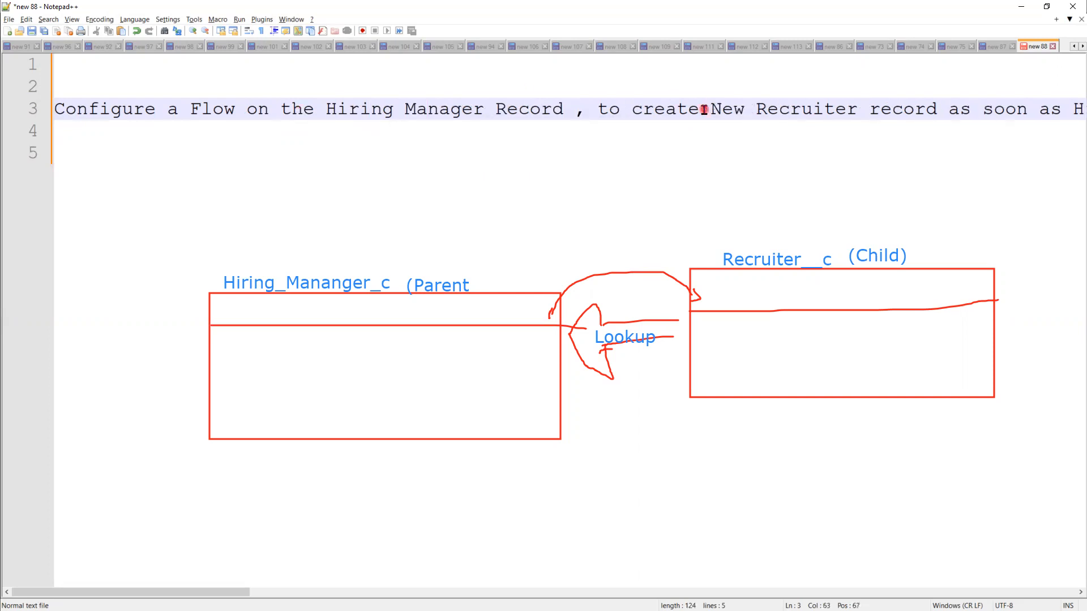
left_click(950, 108)
key("Return")
Step: Append 'is created' to line 4 and move down to line 6
left_click(504, 131)
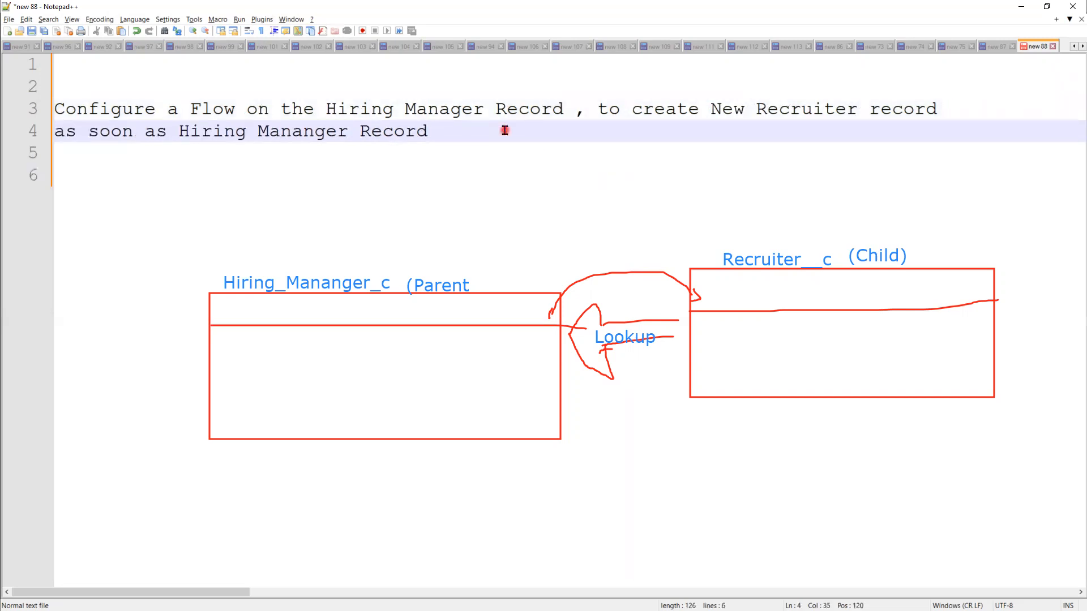
left_click(180, 133)
left_click(359, 136)
left_click(462, 134)
type("is cre")
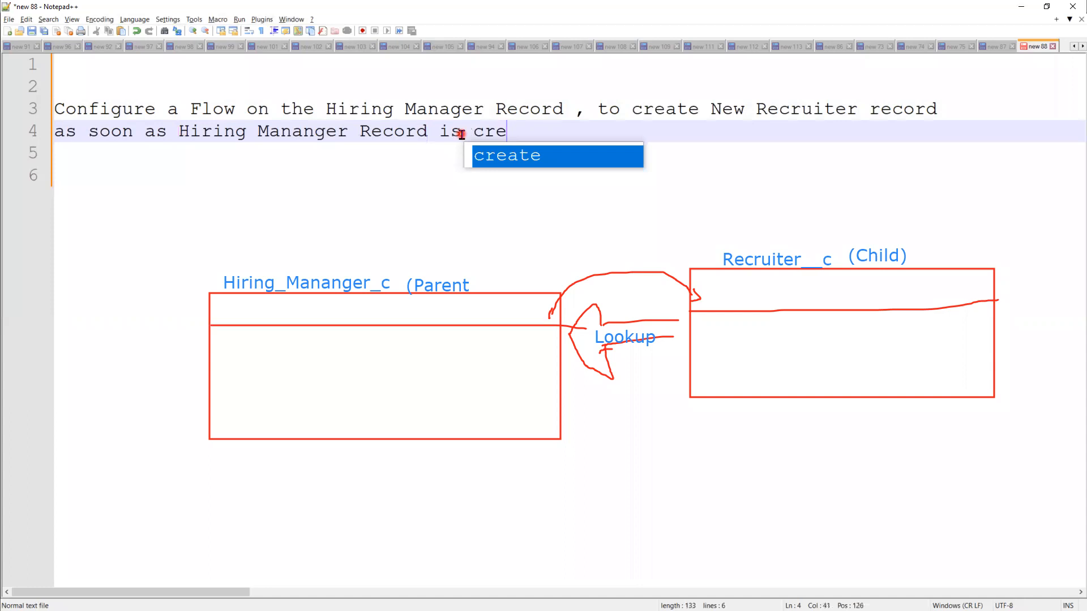
key("Return")
type("d")
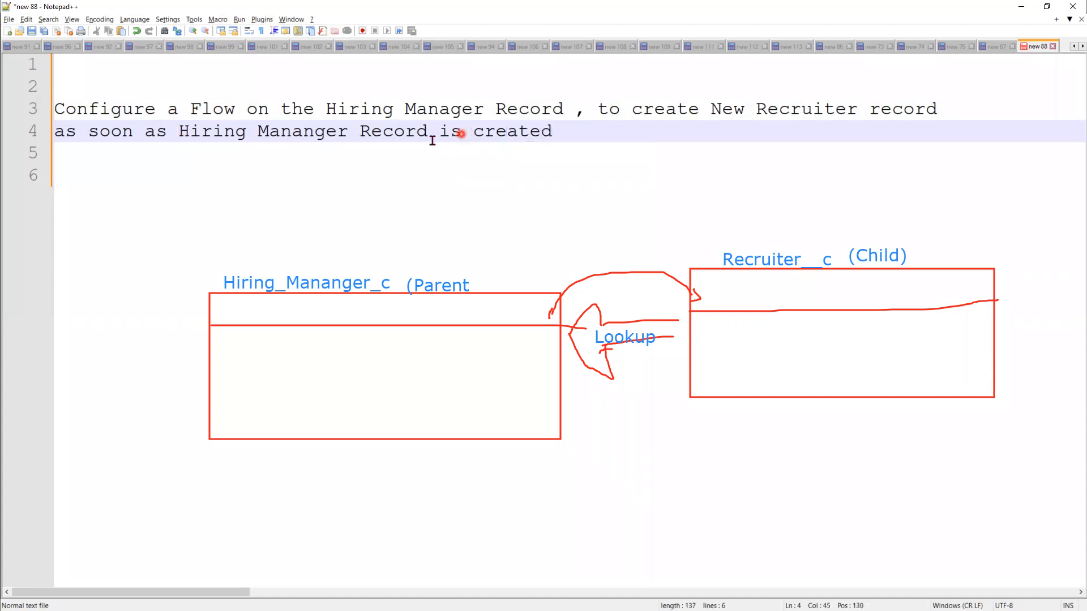
left_click(197, 167)
left_click(177, 158)
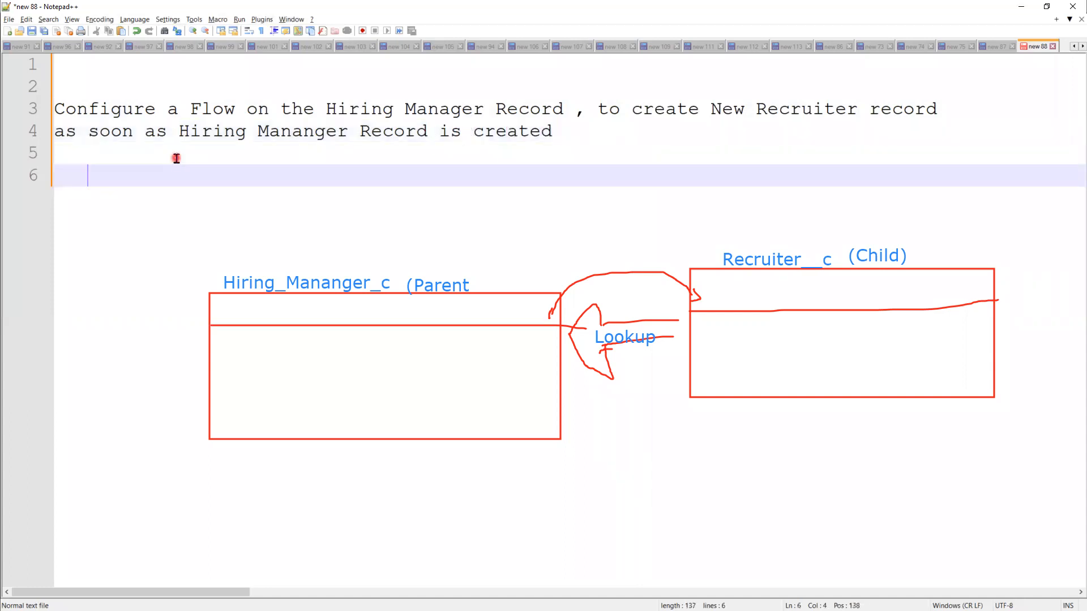
Step: Write the mapping Recruiter__c.name=Hiring_Manager__c.Name on line 6
type("Rec")
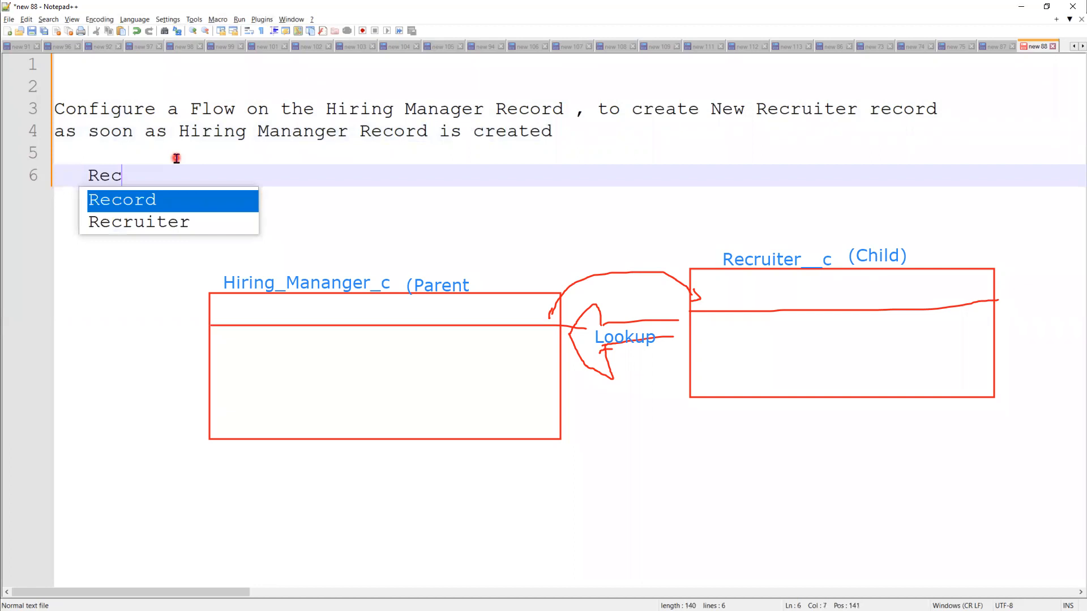
key("Down")
key("Return")
type("__c.name=Hi")
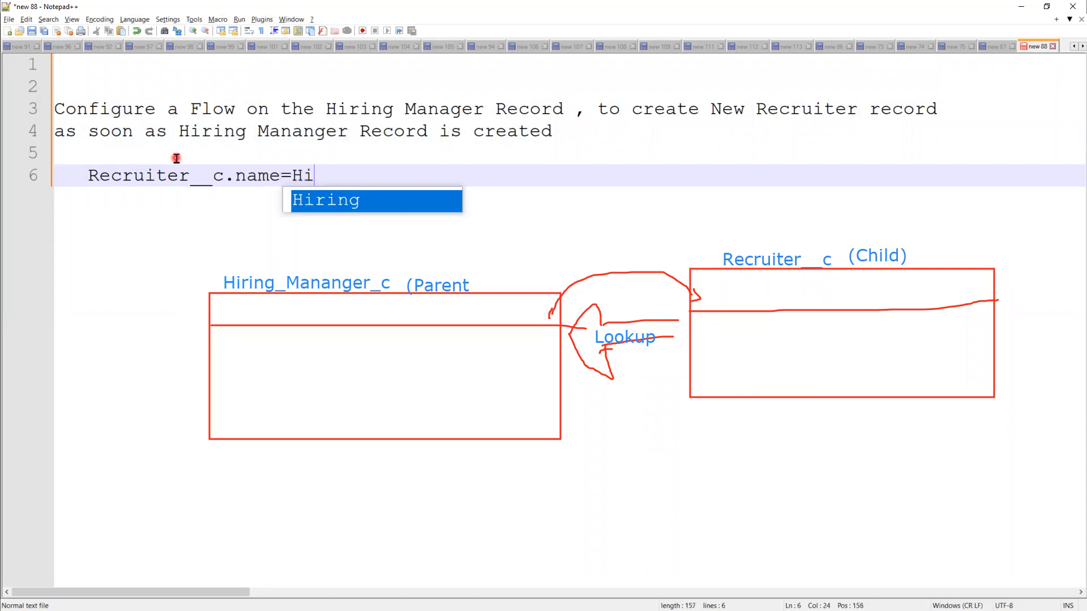
type("ring_Manager__c.")
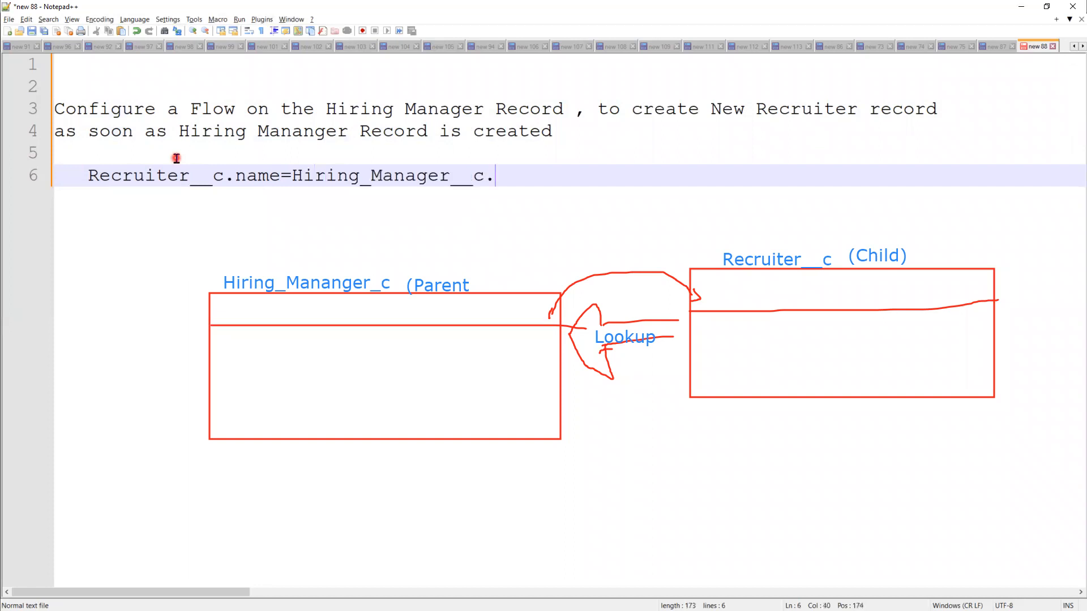
type("Name")
Step: Add line 7 mapping Recruiter__c.Designation__c to Hiring_Manager__c.Designation__c
key("Return")
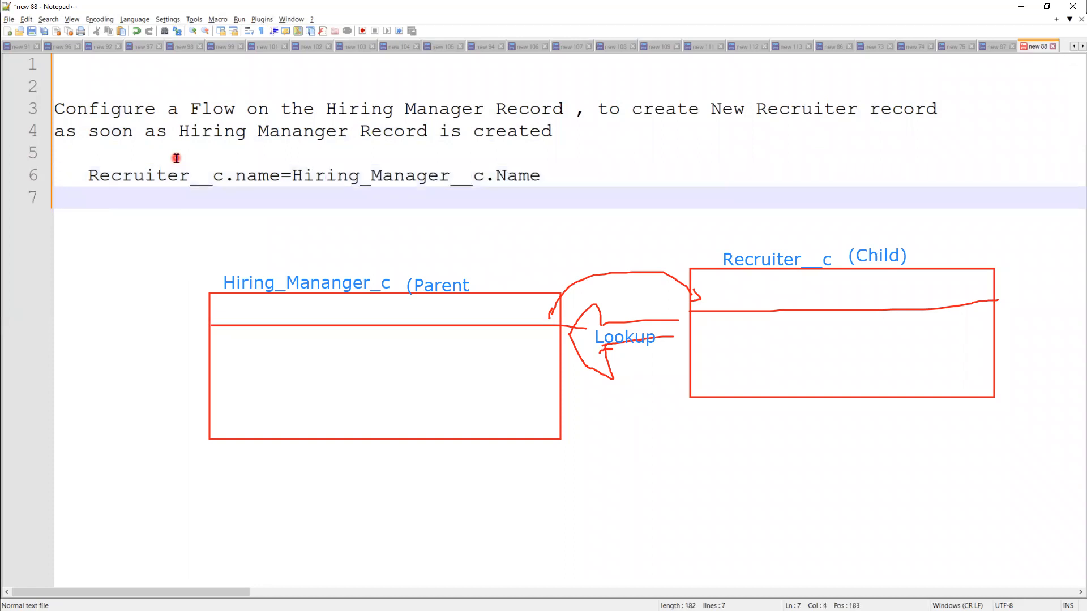
type("Re")
key("Down")
key("Down")
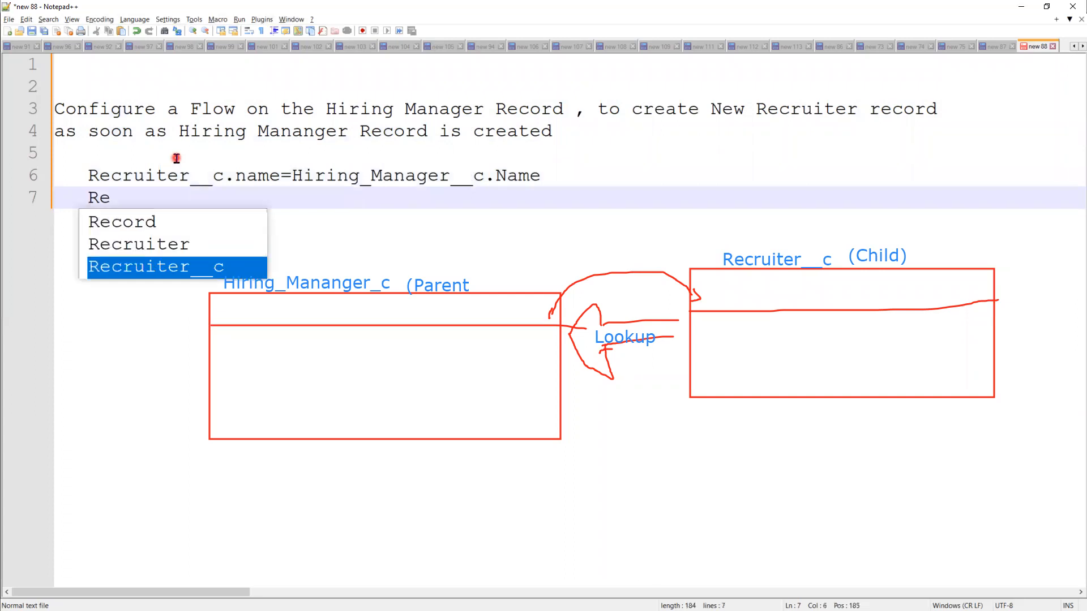
key("Return")
type(".Designation=H")
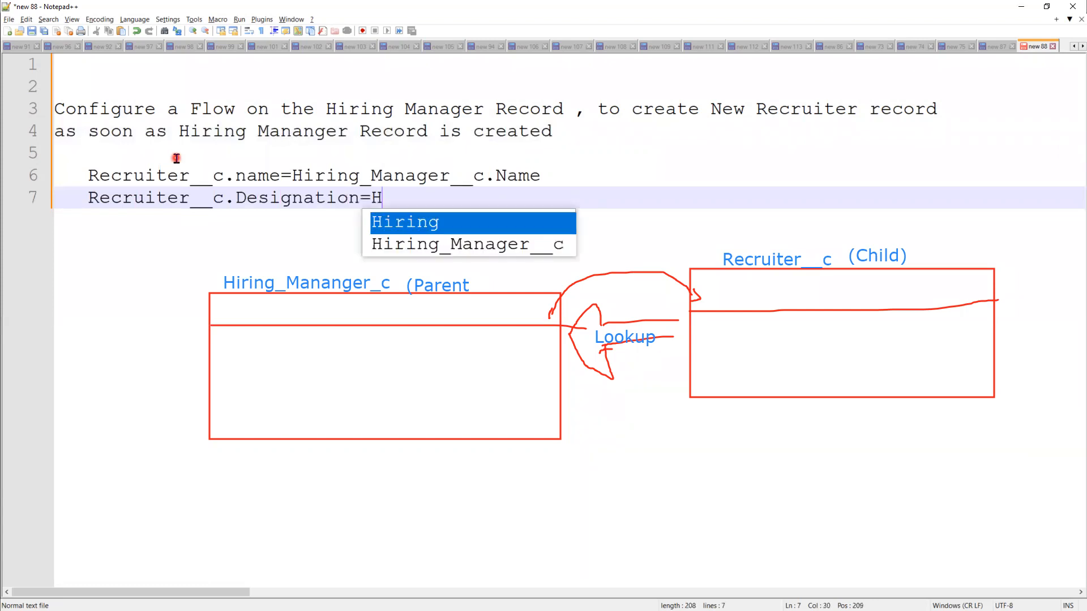
type("i")
key("Return")
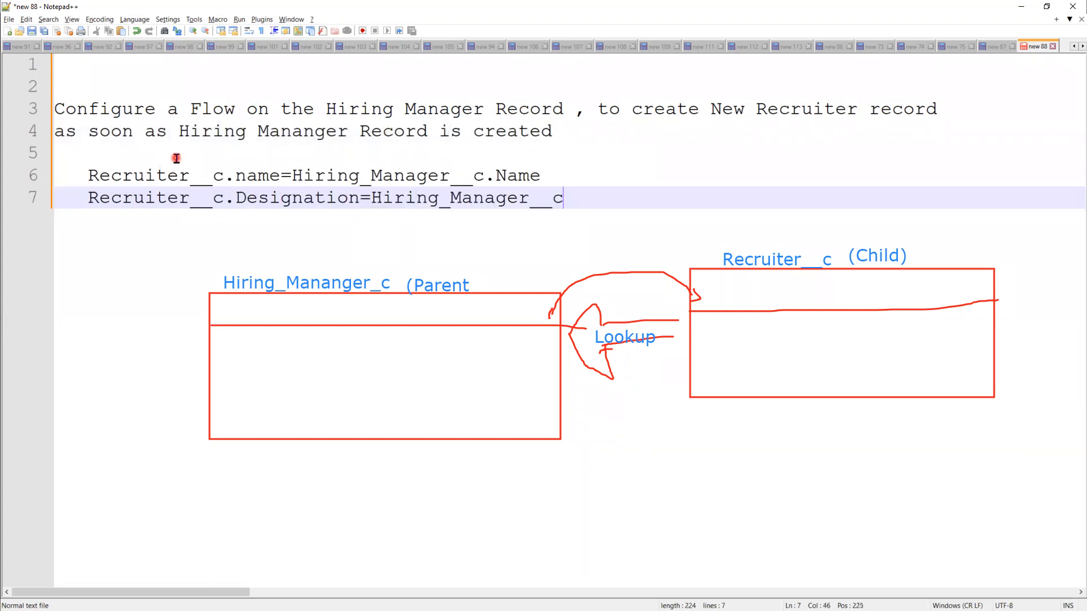
type(".Designamtion")
key("BackSpace")
key("BackSpace")
key("BackSpace")
key("BackSpace")
key("BackSpace")
type("a")
key("BackSpace")
type("t")
type("ion")
type("__c")
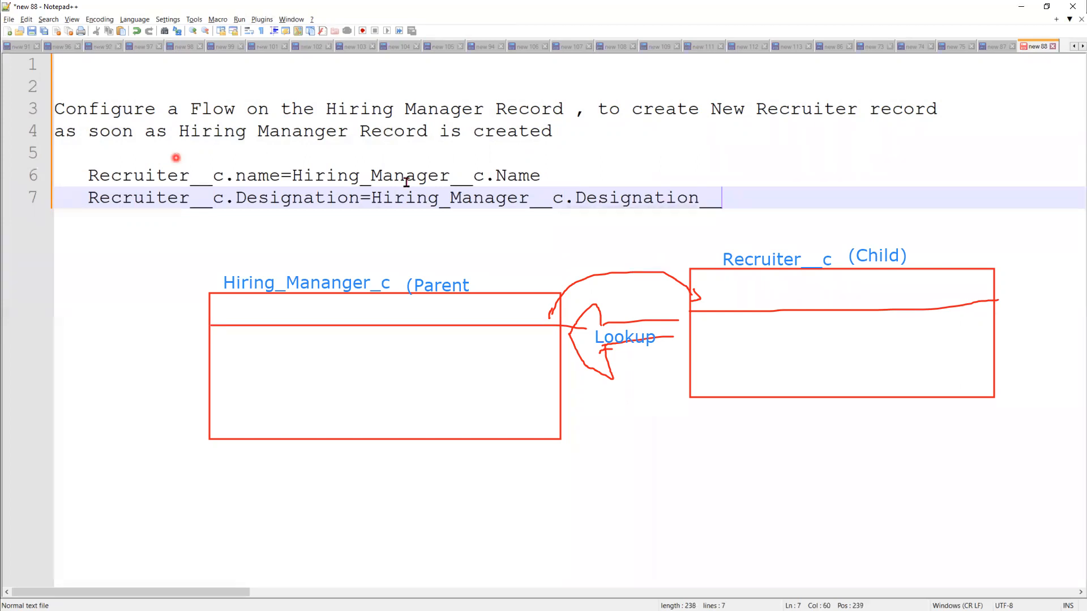
left_click(355, 200)
type("__c")
left_click(776, 193)
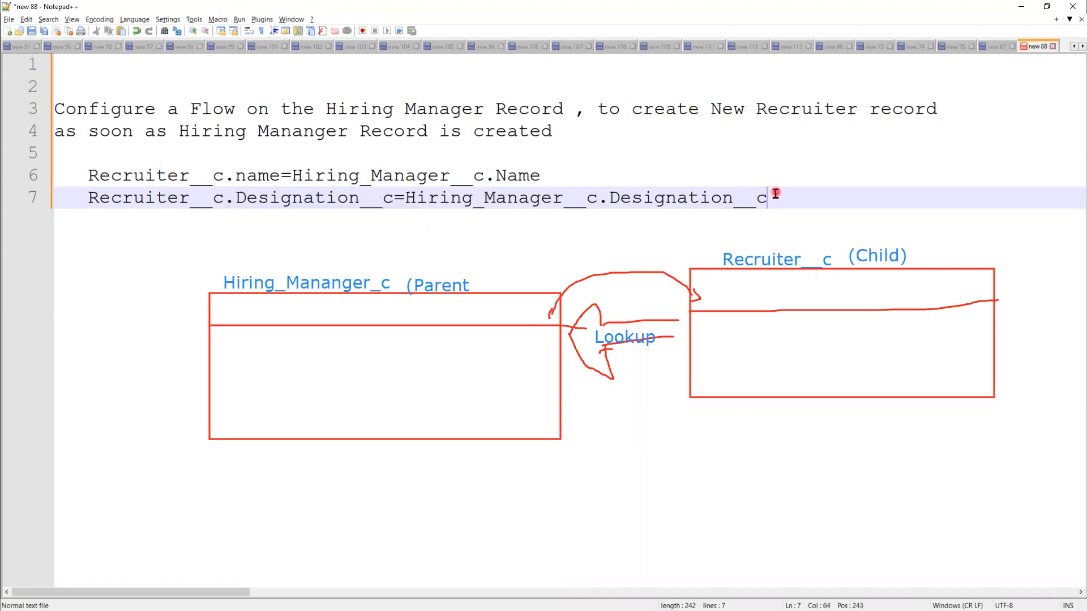
Step: Add line 8 mapping Recruiter__c.Email_Address__c to Hiring_Manager__c.Email_Address__c
key("Return")
type("Re")
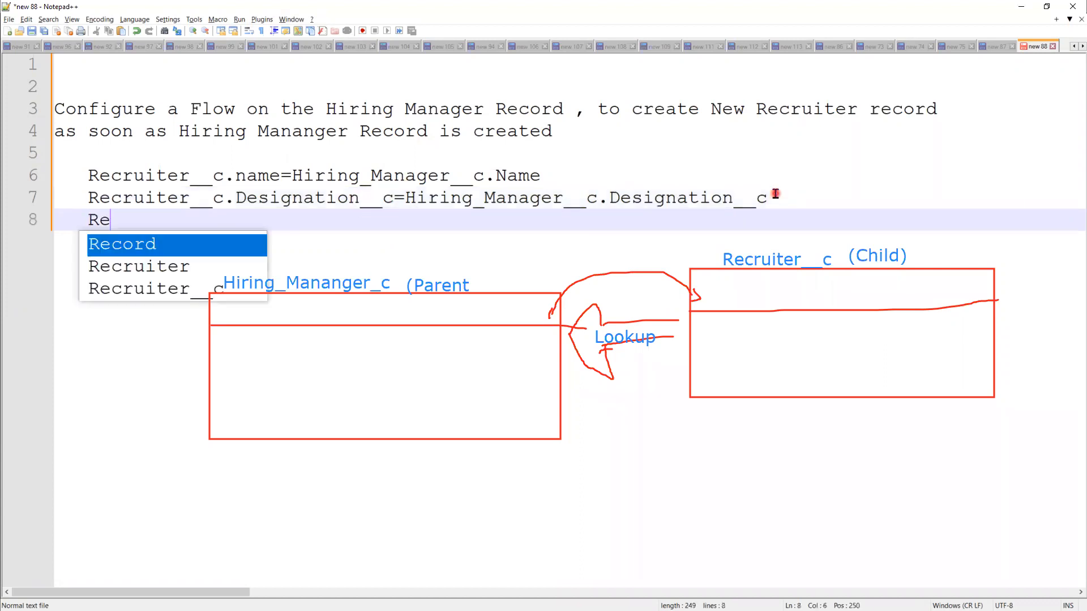
key("Down")
key("Down")
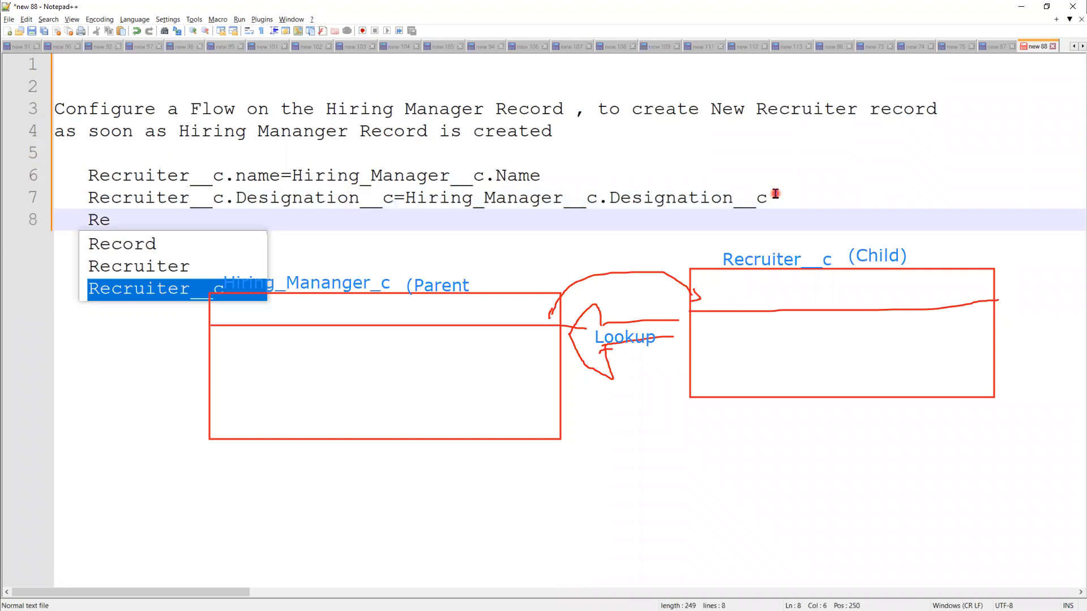
key("Return")
type(".")
type("Ex")
key("BackSpace")
type("mail_Add")
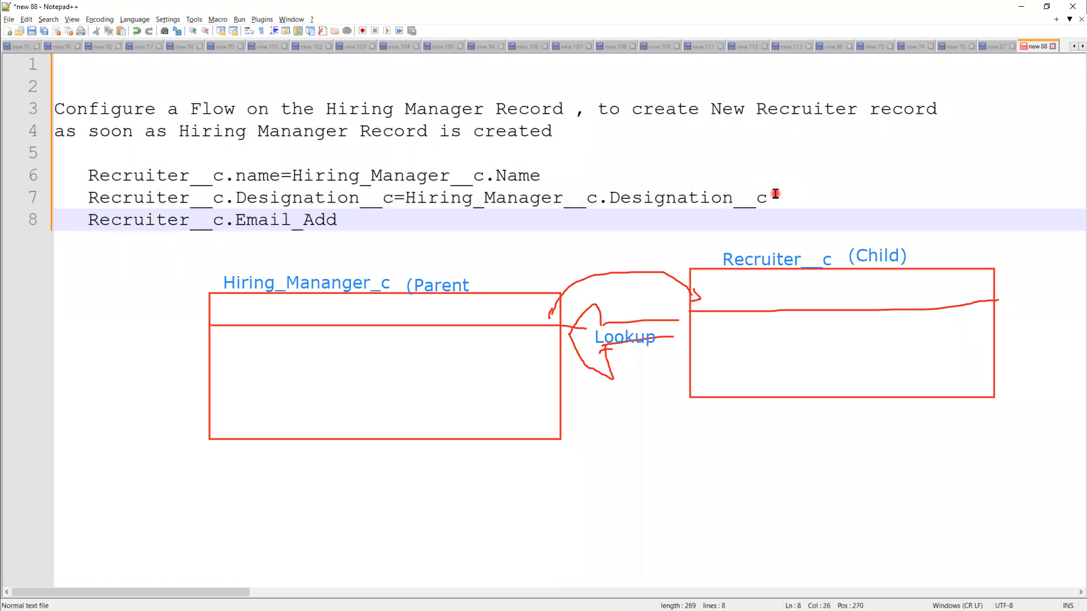
type("ress__c=Hi")
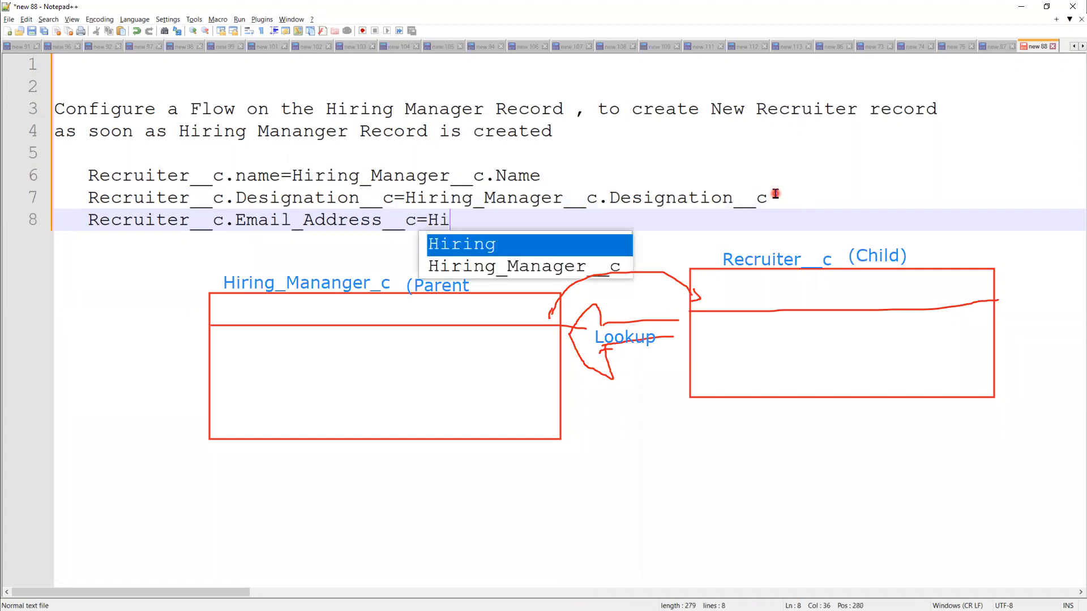
key("Down")
key("Return")
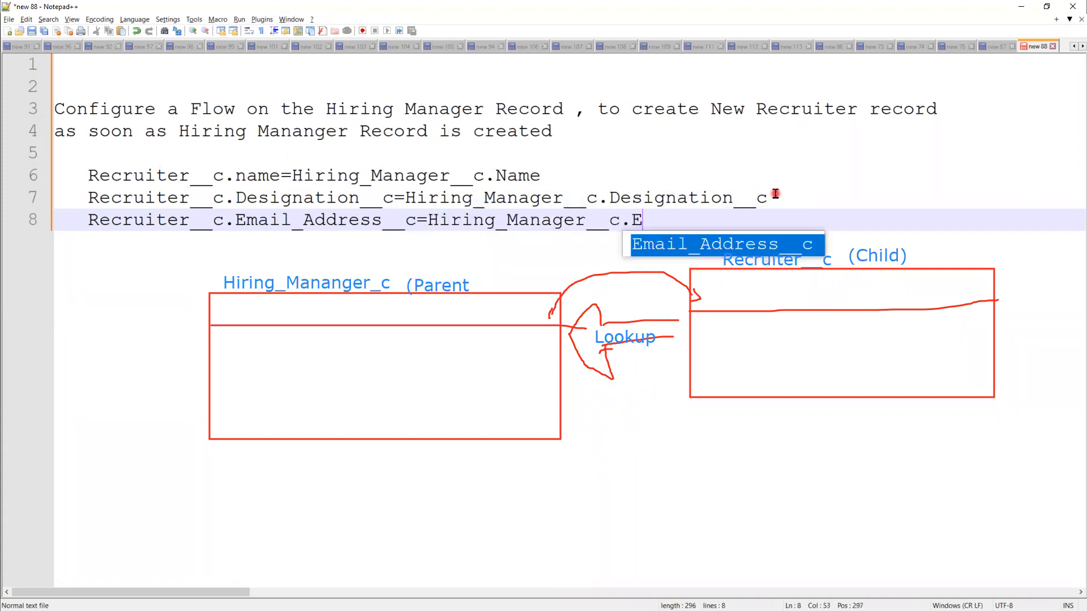
key("Return")
key("Return")
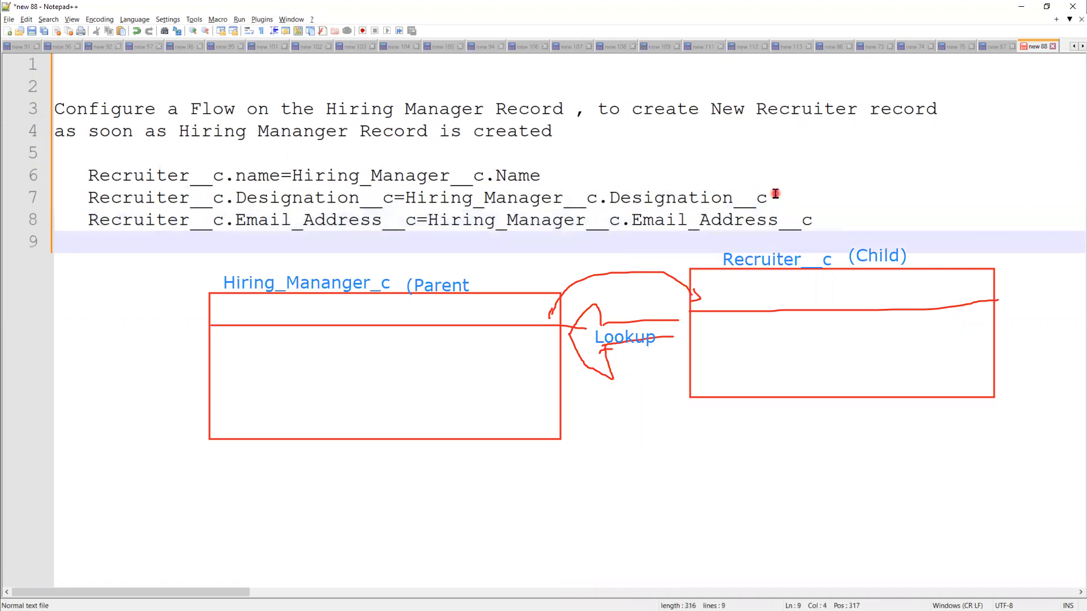
key("Return")
key("Return")
key("Return")
key("Return")
key("Return")
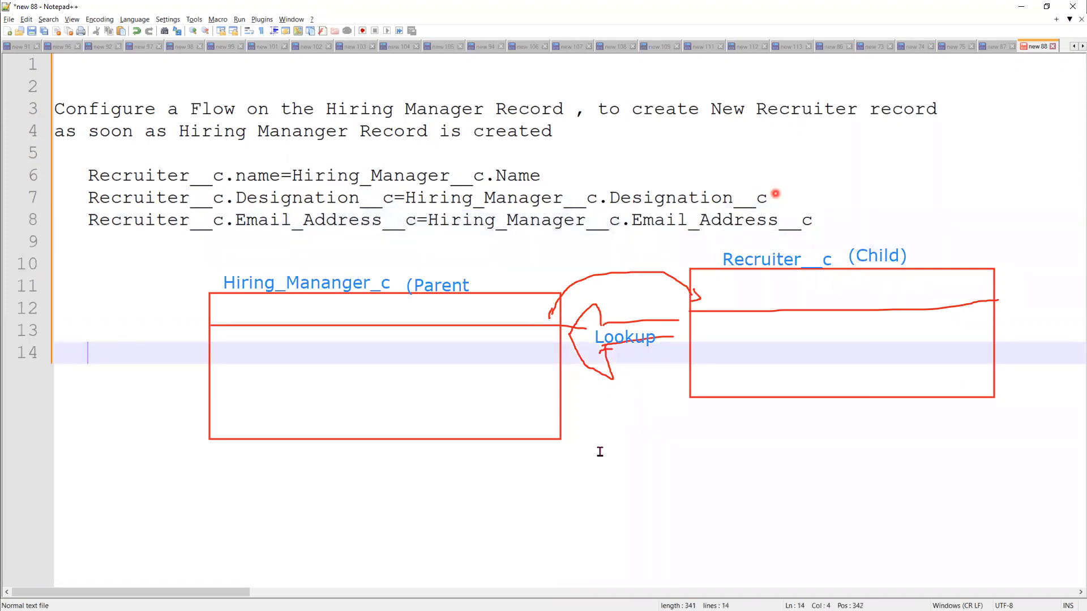
Step: Map Recruiter__c.City_Name__c to Hiring_Manager__c.City_Name__c on line 9
key("Return")
key("Return")
key("Return")
key("Return")
key("Return")
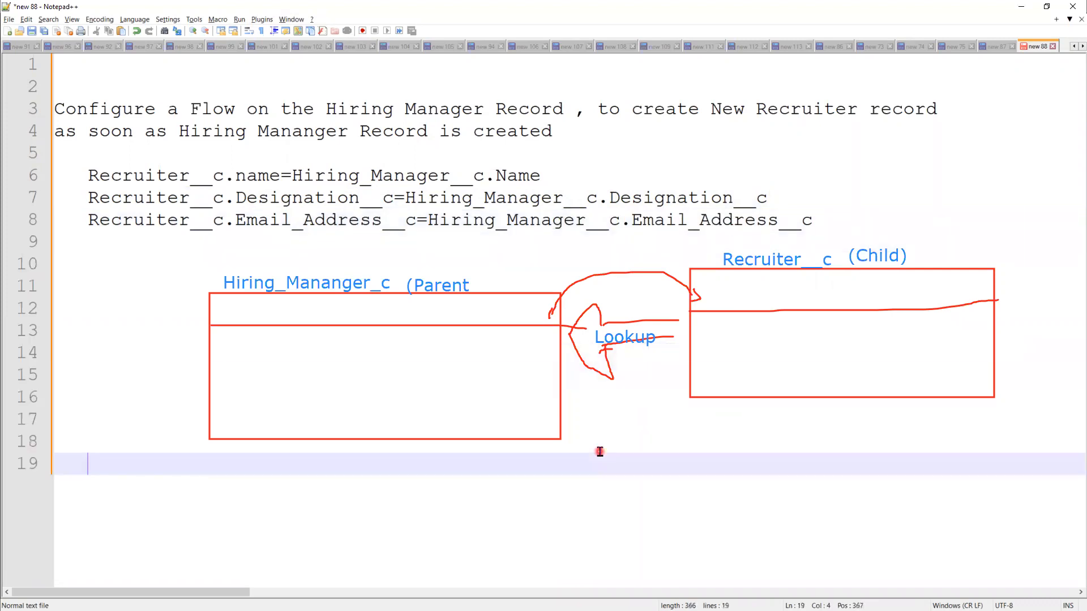
key("Return")
key("Return")
key("Return")
key("Return")
key("Return")
key("Return")
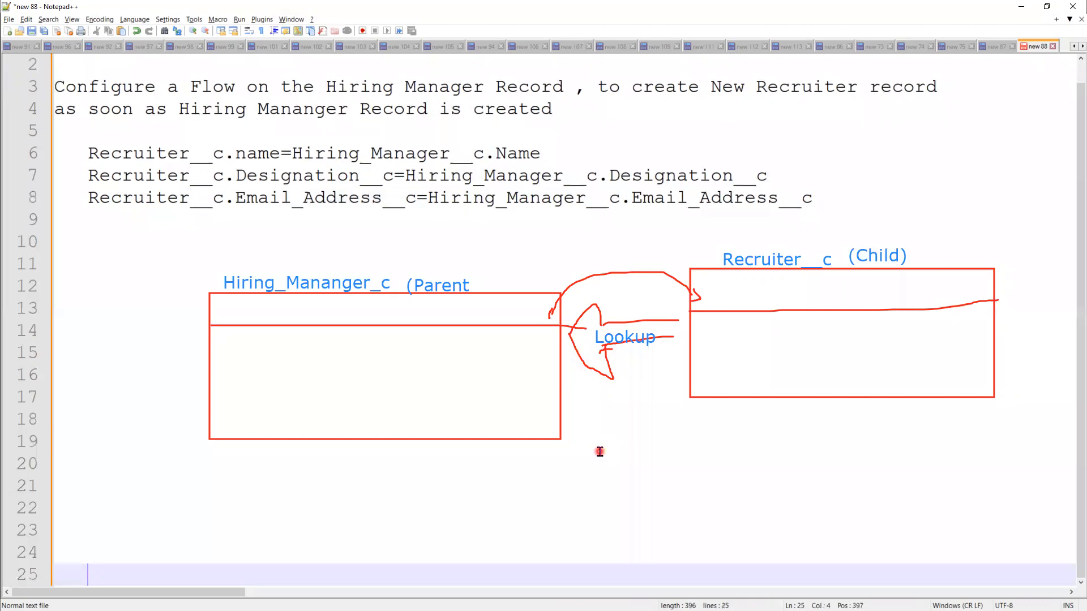
left_click(102, 227)
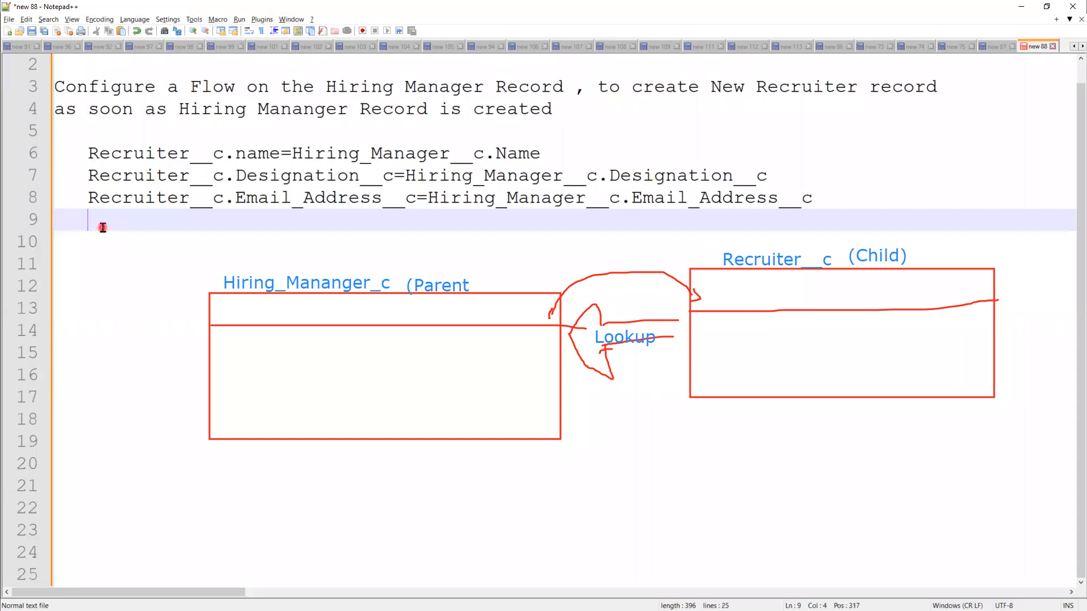
type("Re")
key("Down")
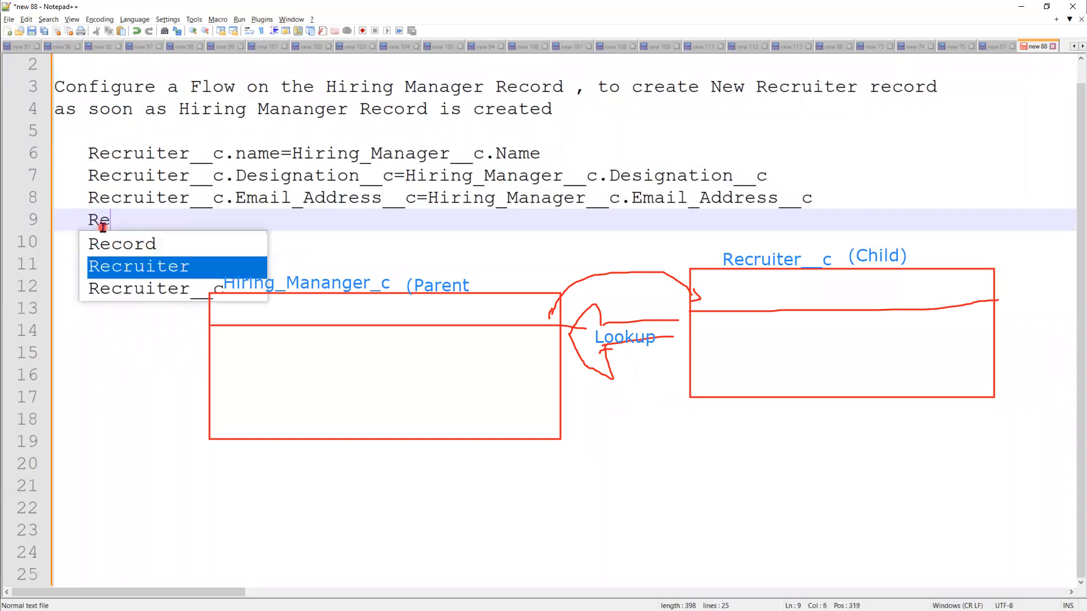
key("Down")
key("Return")
type(".")
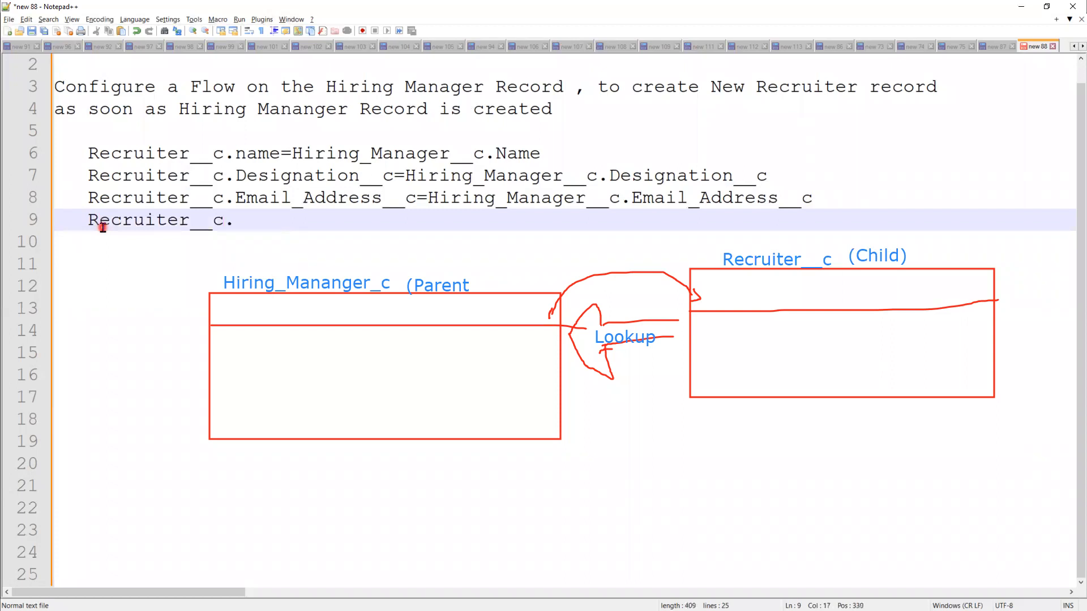
type("City_Name")
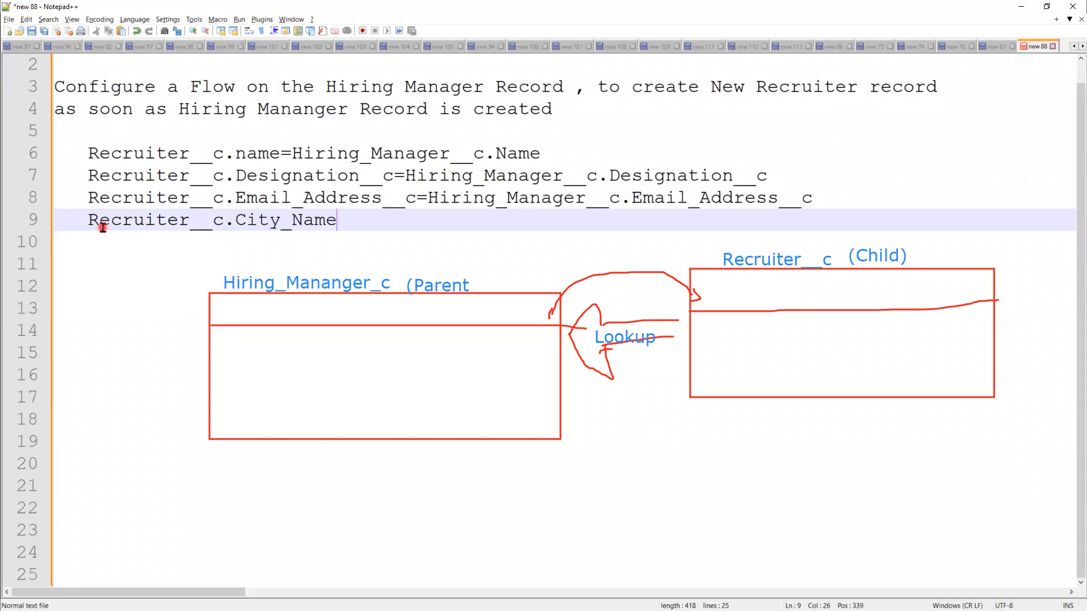
type("__c=H")
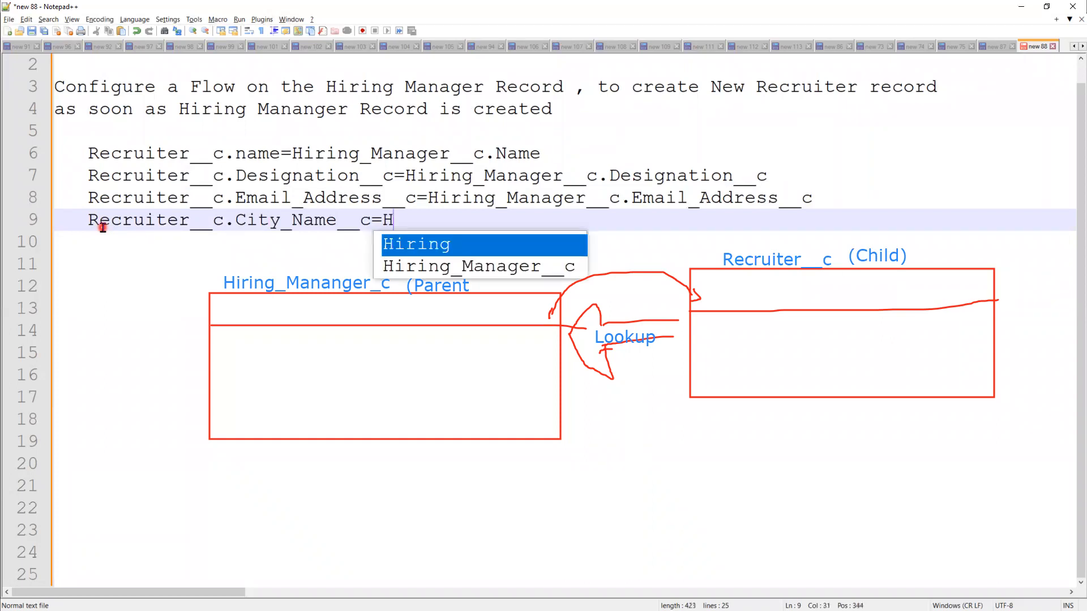
type("iring_Manager__c")
type(".")
type("city")
key("BackSpace")
key("BackSpace")
key("BackSpace")
key("BackSpace")
type("C")
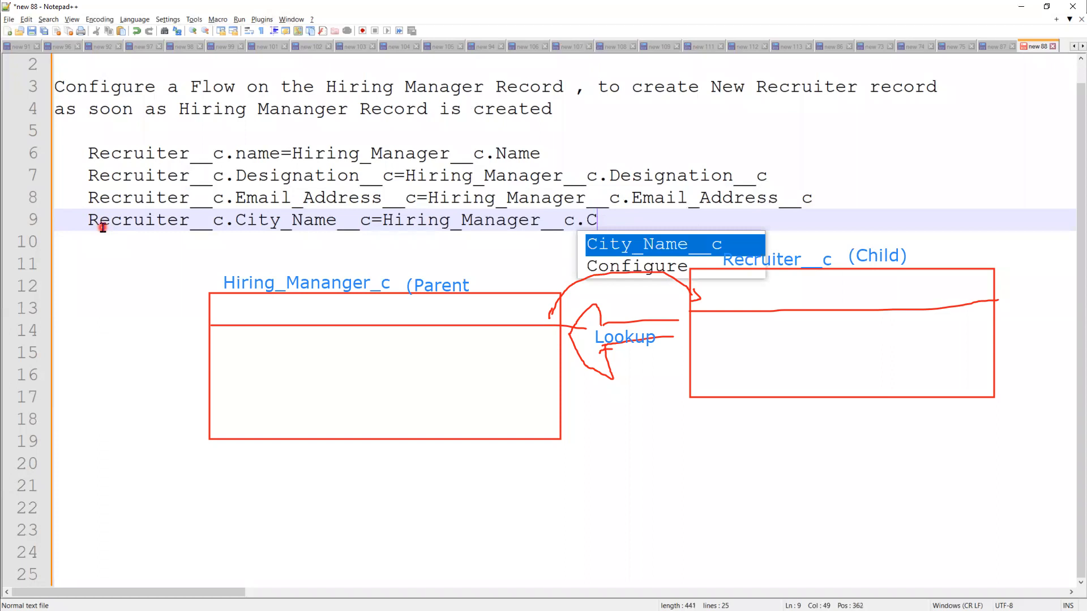
key("Return")
key("Return")
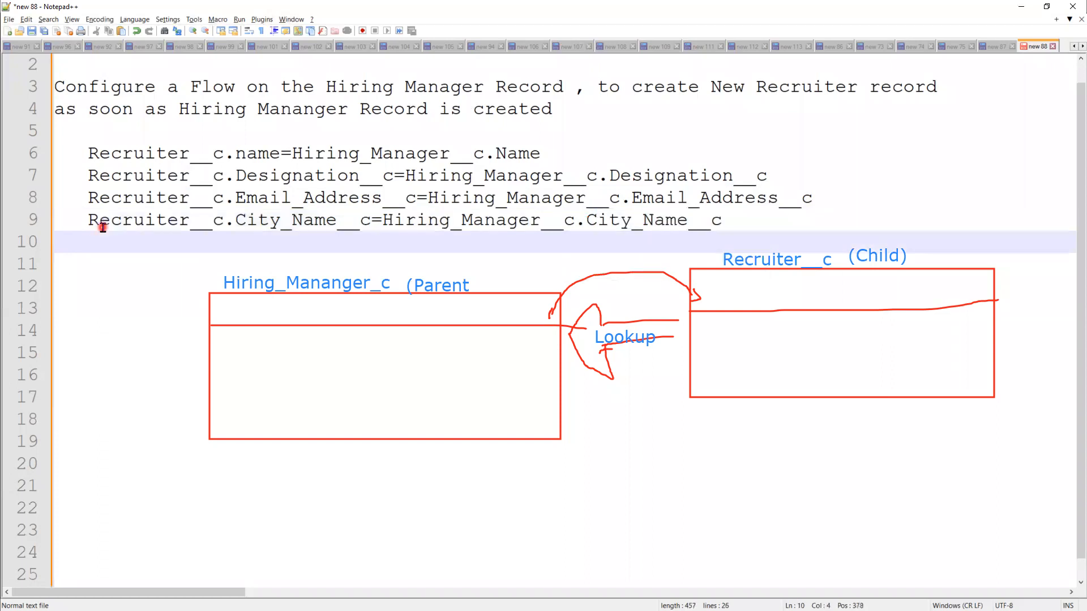
Step: Map Recruiter__c.Phone_Number__c to Hiring_Manager__c.Contact_Number__c, then add blank lines below
type("Re")
key("Down")
key("Down")
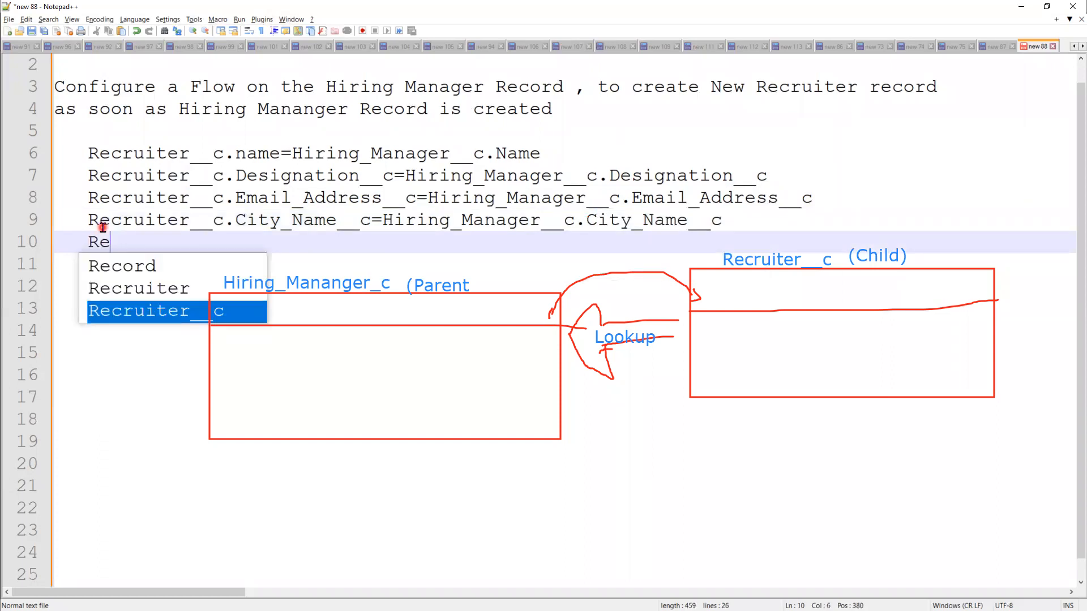
key("Return")
type(".Phone_Number__c =H")
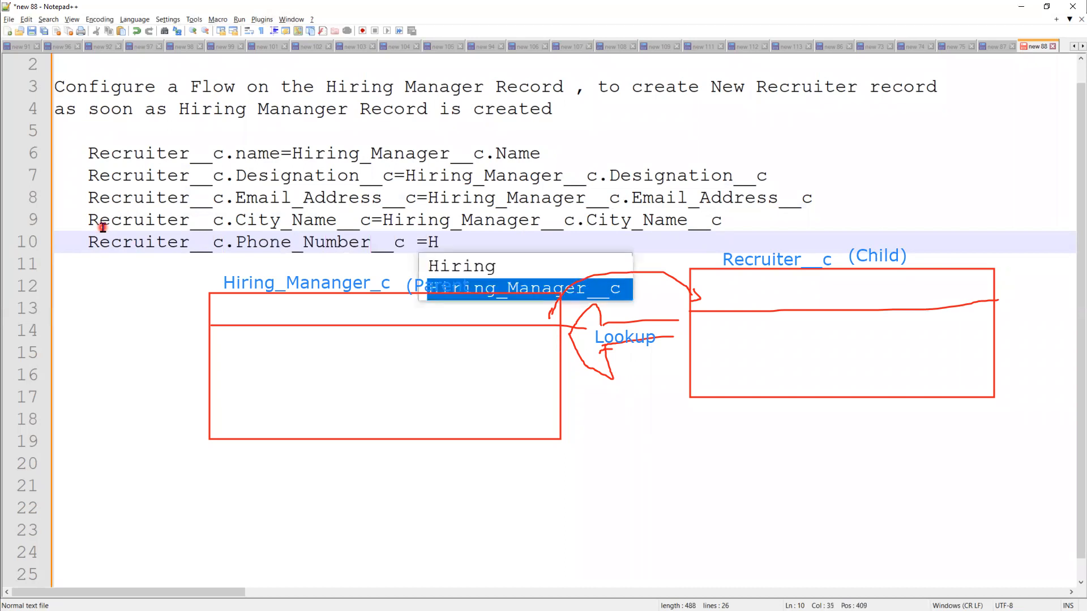
key("Return")
type(".Contact_Number__c")
key("Return")
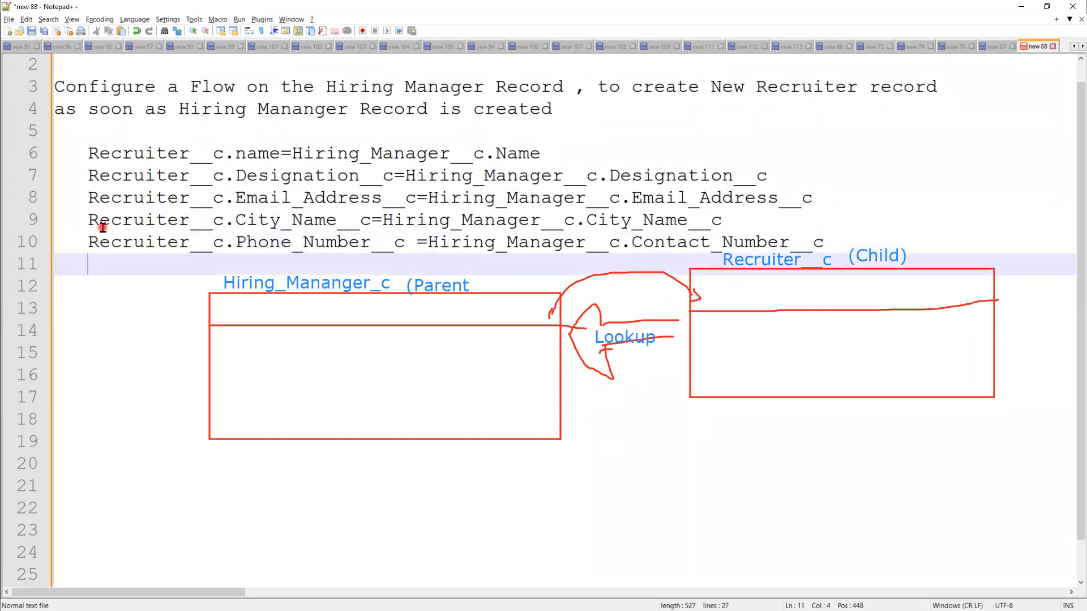
key("Return")
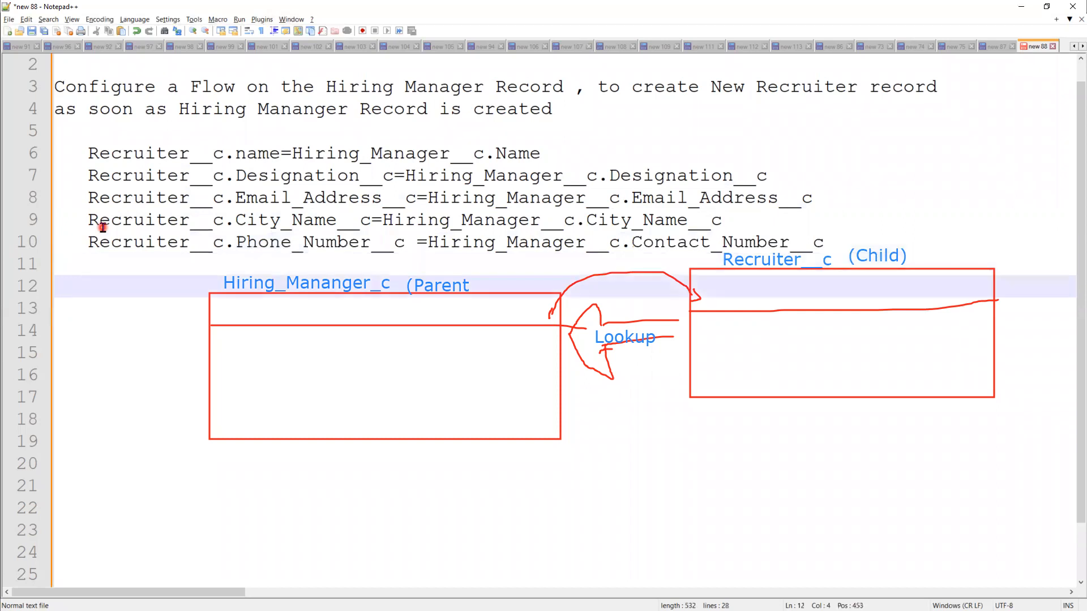
key("Return")
key("Return")
key("Return")
key("Return")
key("Return")
key("Return")
key("Return")
key("Return")
key("Return")
key("Return")
key("Return")
key("Return")
key("Return")
key("Return")
key("Return")
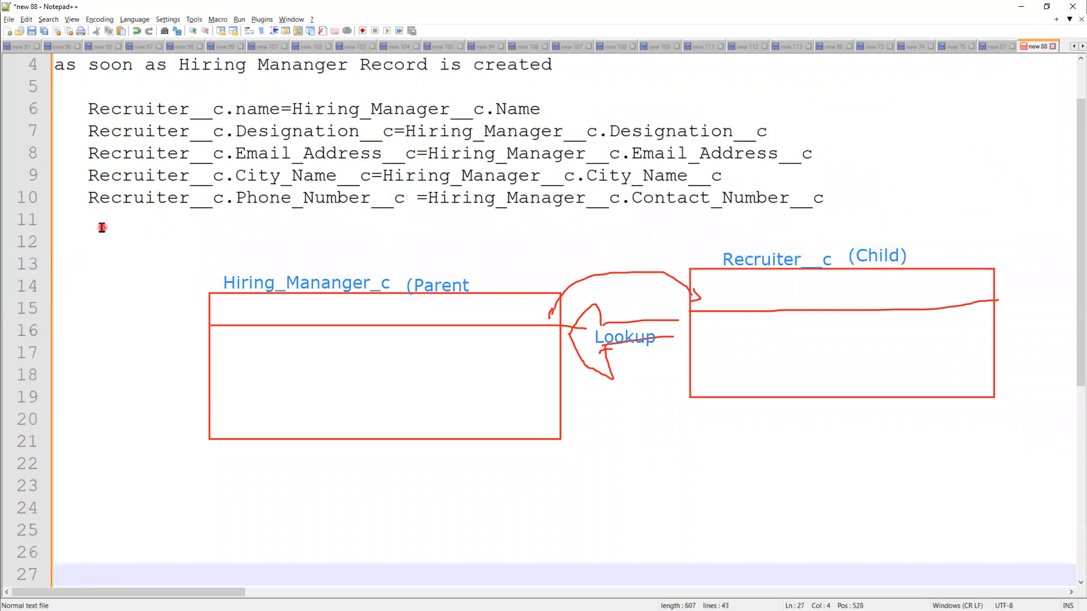
Step: Write Recruiter__c.Hiring_Manager__c =Hiring_Manager__c.Id on line 11
left_click(102, 227)
type("Rec")
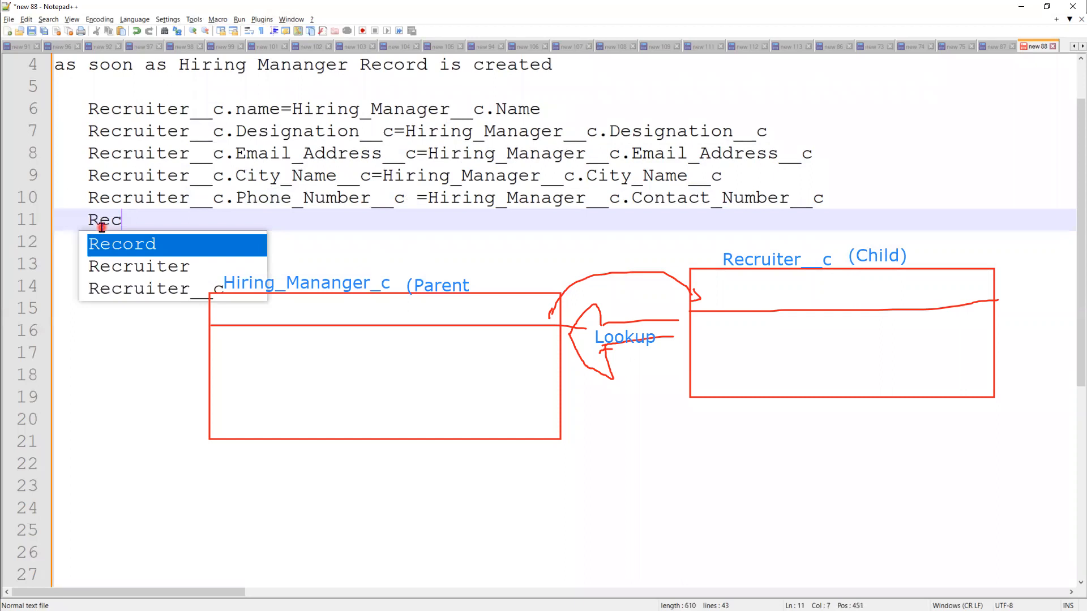
key("Down")
key("Down")
key("Return")
type(".")
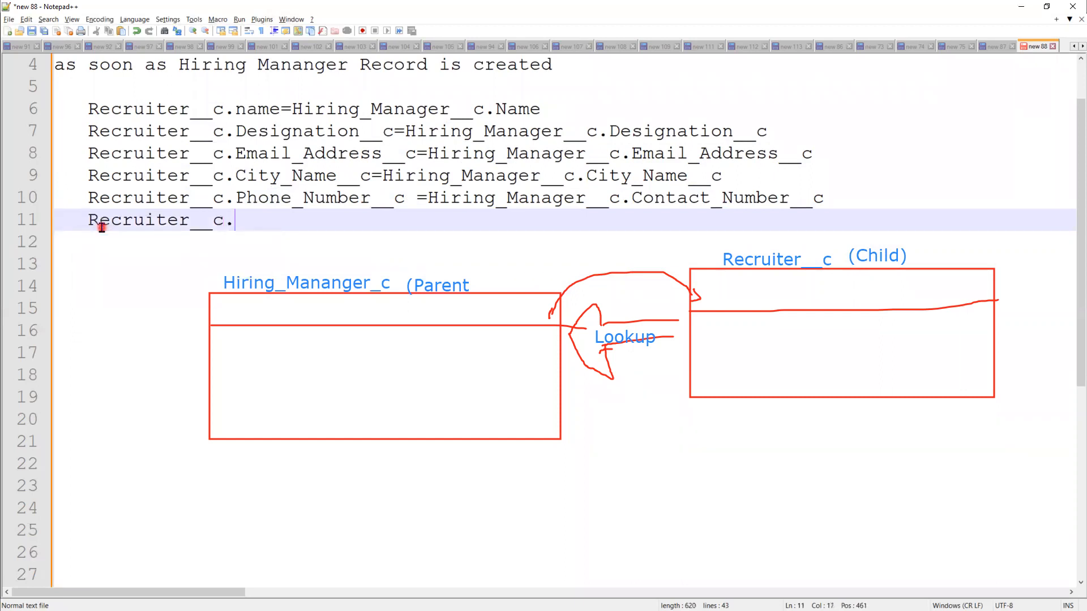
type("Hi")
key("Down")
key("Return")
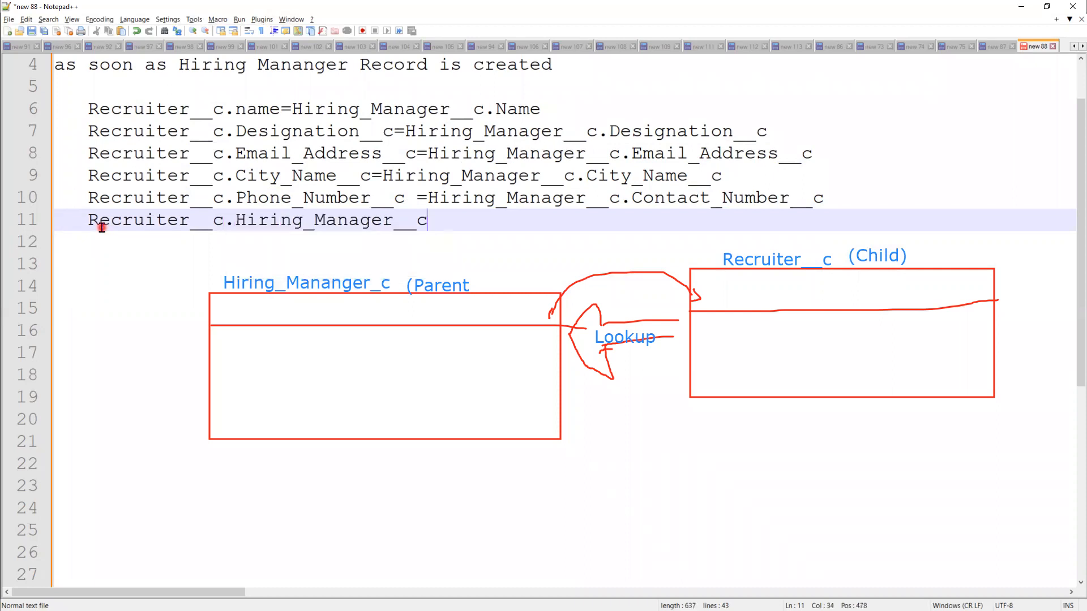
type("=H")
key("Down")
key("Return")
type(".Id")
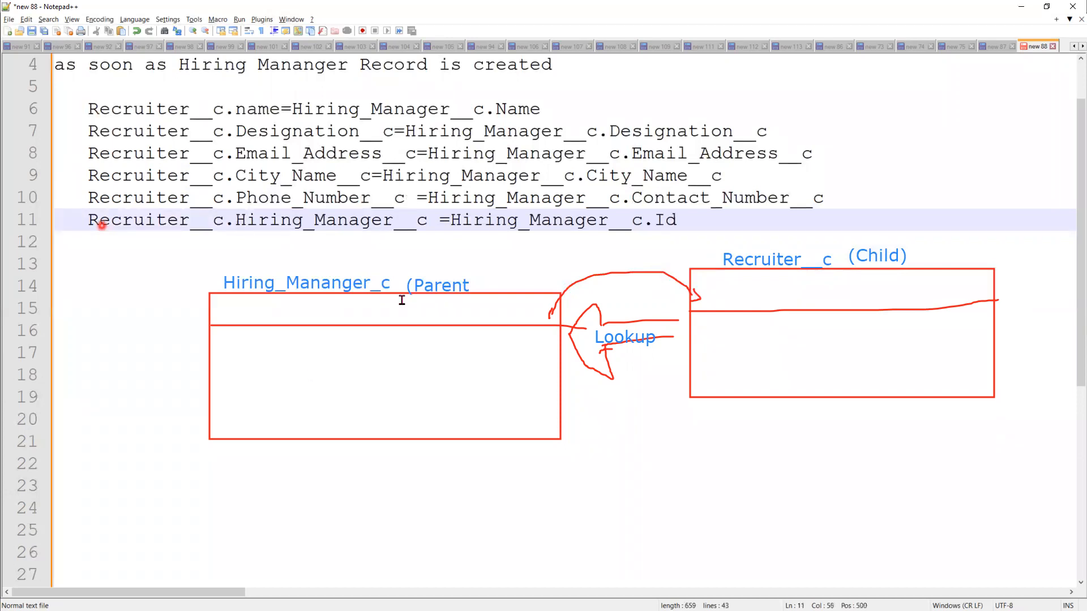
Step: Highlight all occurrences of Hiring_Manager__c, then clear the selection
left_click(636, 355)
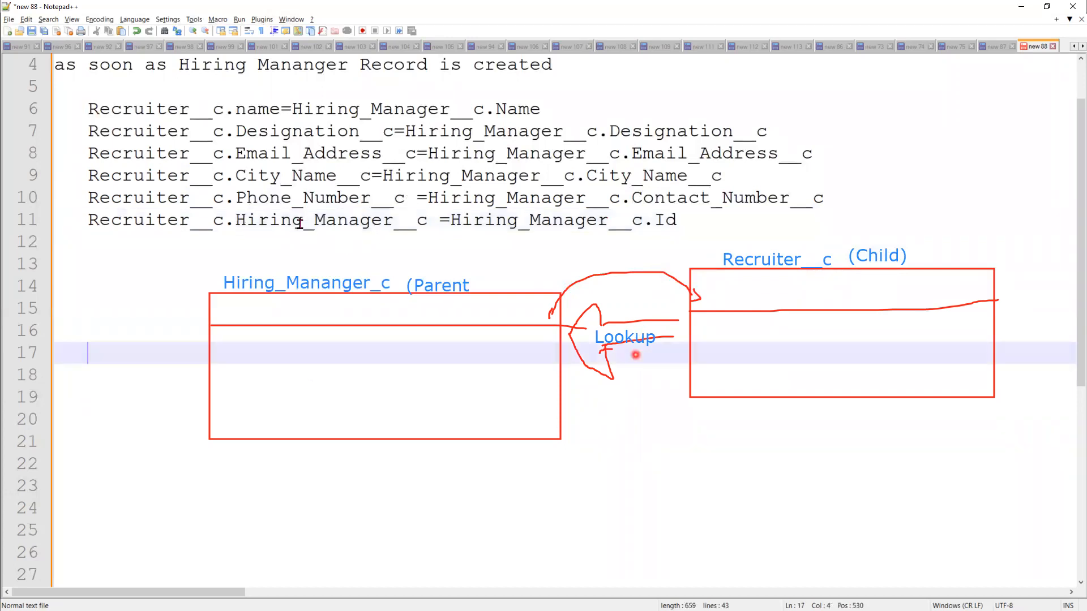
double_click(300, 223)
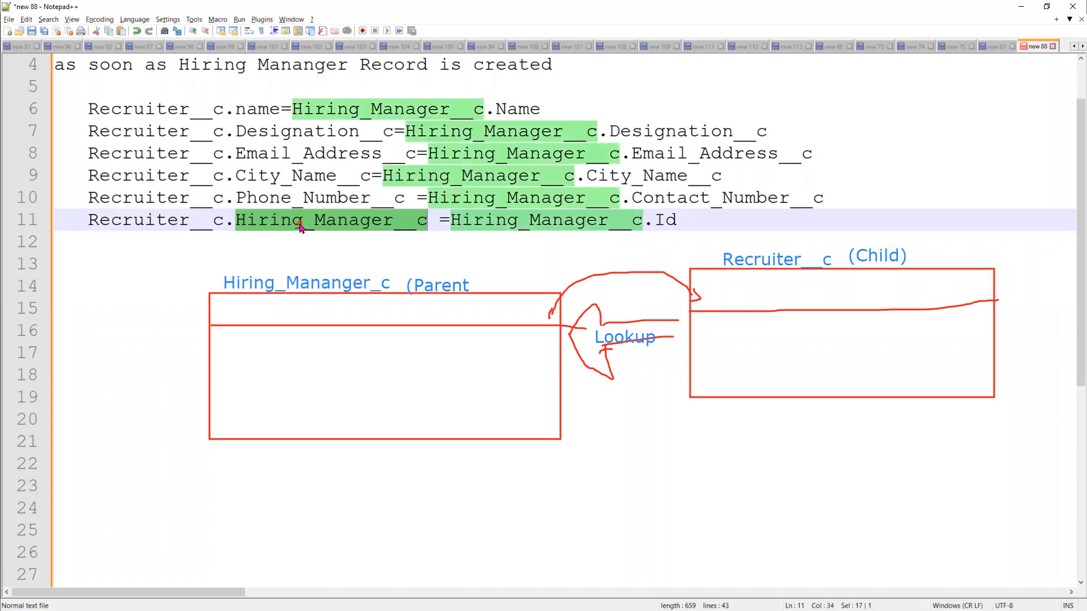
left_click(758, 306)
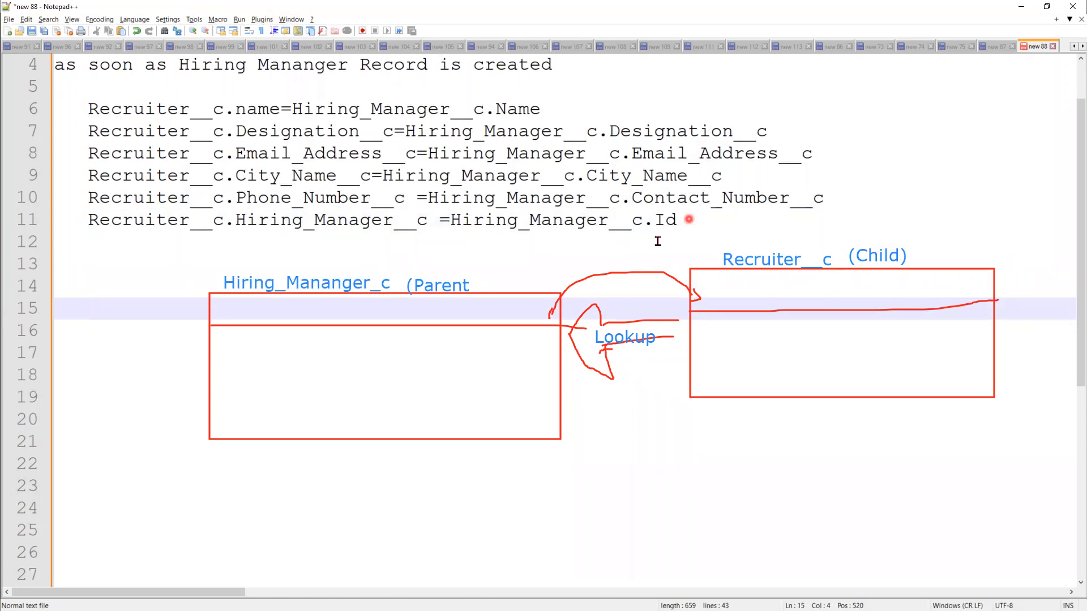
left_click(686, 221)
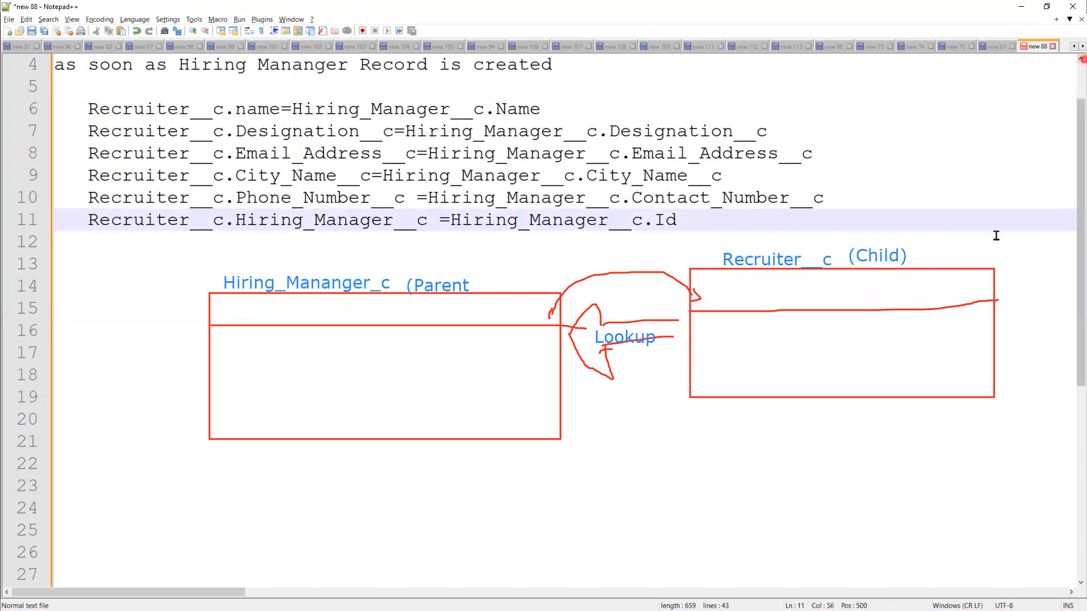
Step: Compare the Email_Address__c occurrences, minimize Notepad++, and erase the slide's pen drawings
scroll(636, 577, "up", 1)
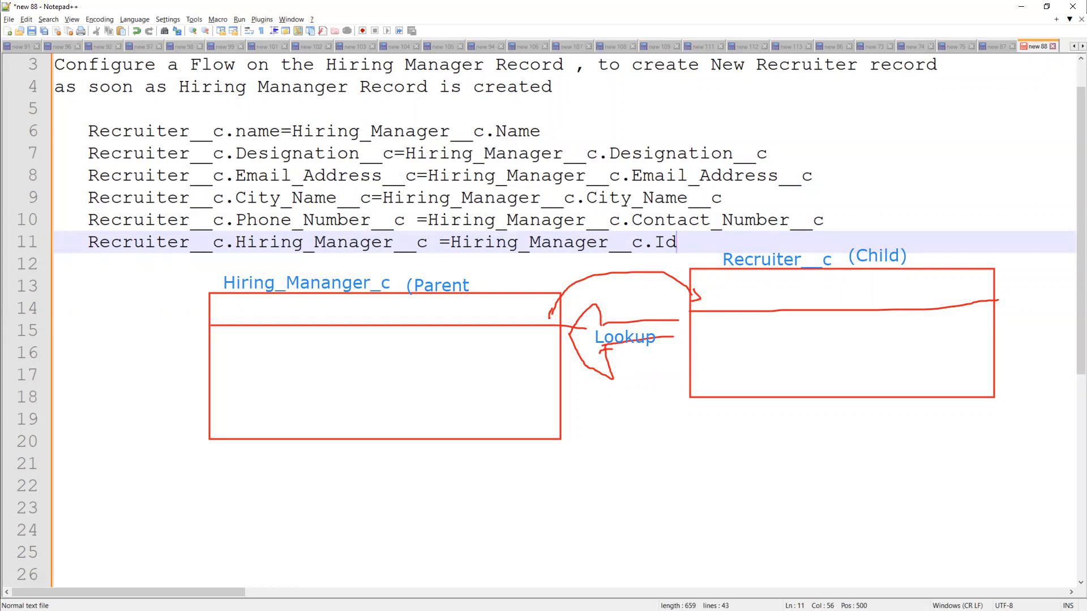
double_click(669, 180)
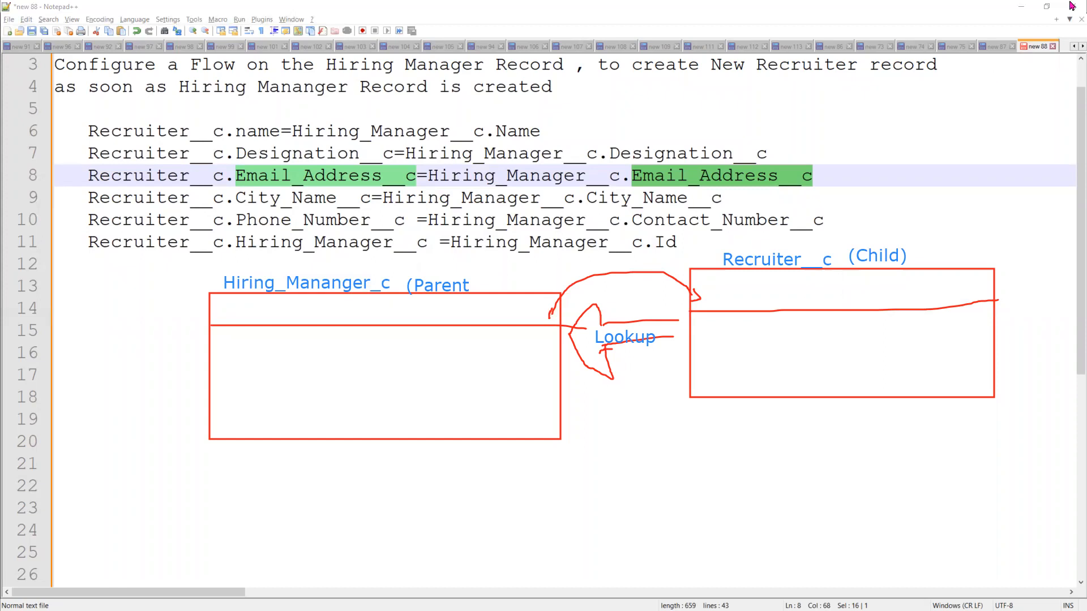
left_click(1023, 7)
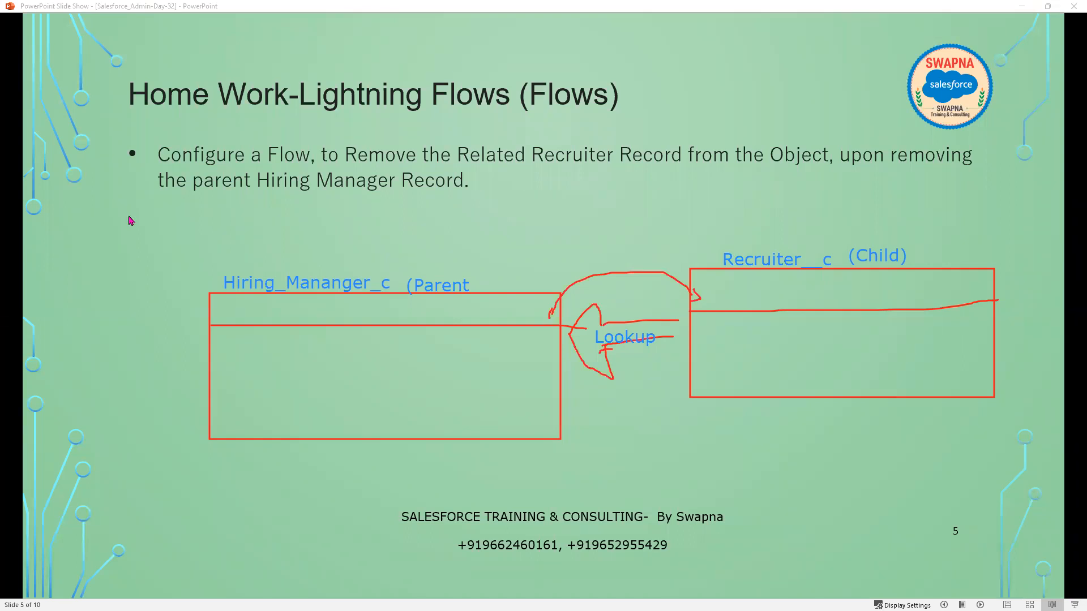
key("e")
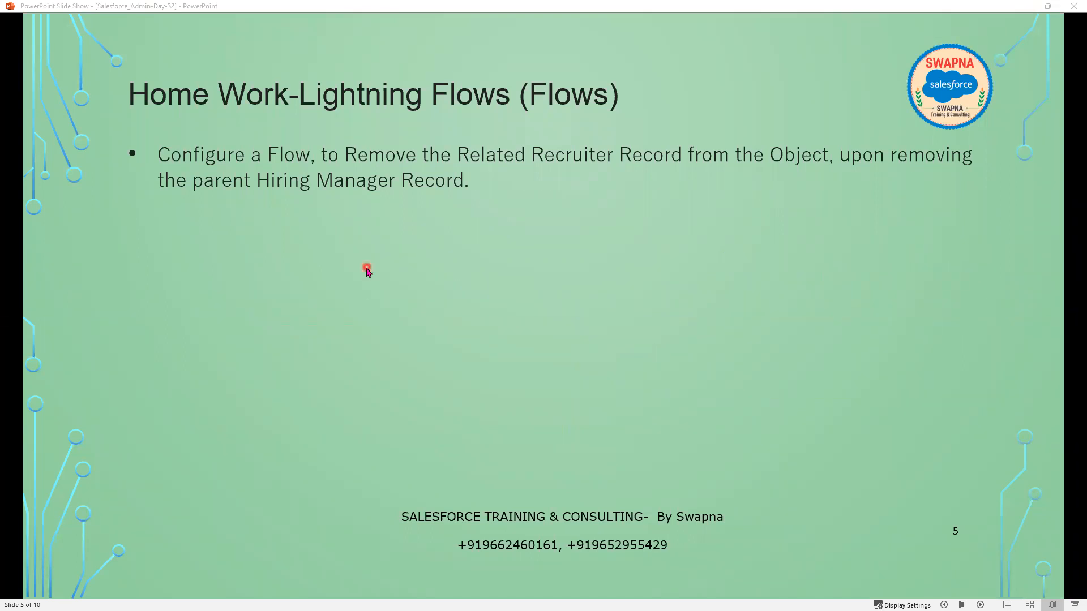